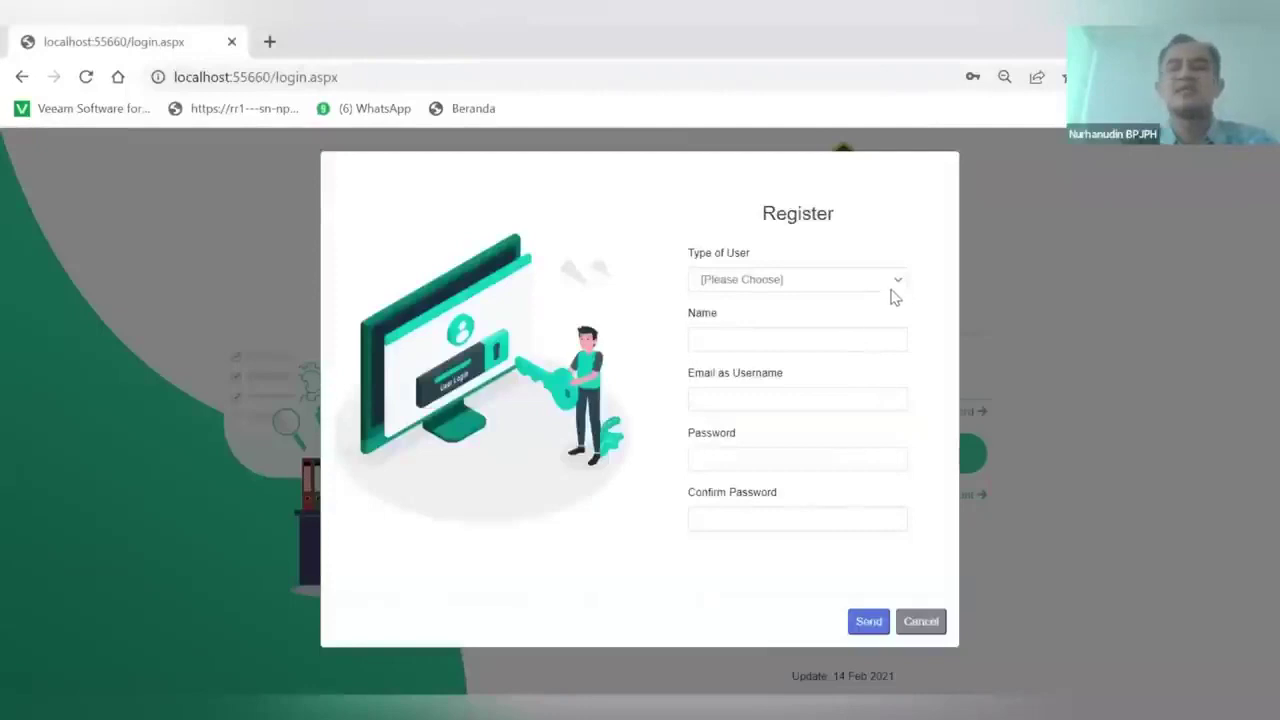
# Choose Pelaku Usaha/Business Actor/Importer as the user type, then switch to the business-number notes
pyautogui.click(899, 282)
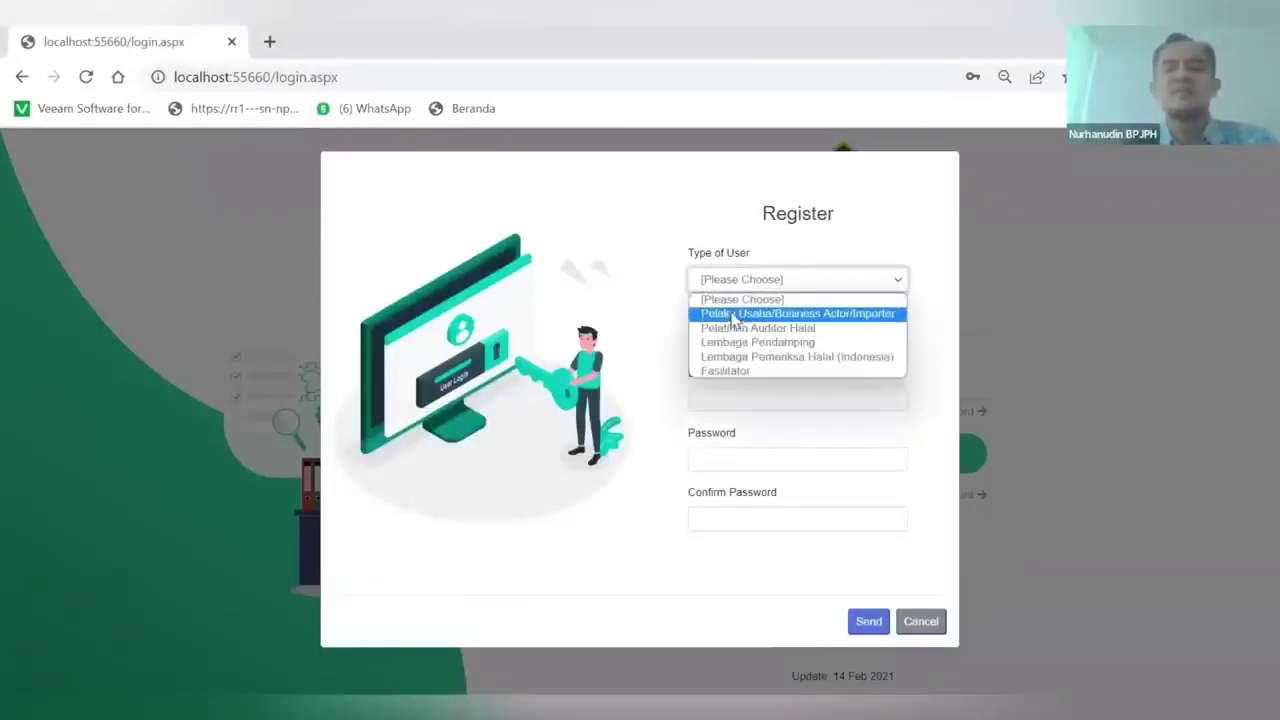
pyautogui.click(733, 315)
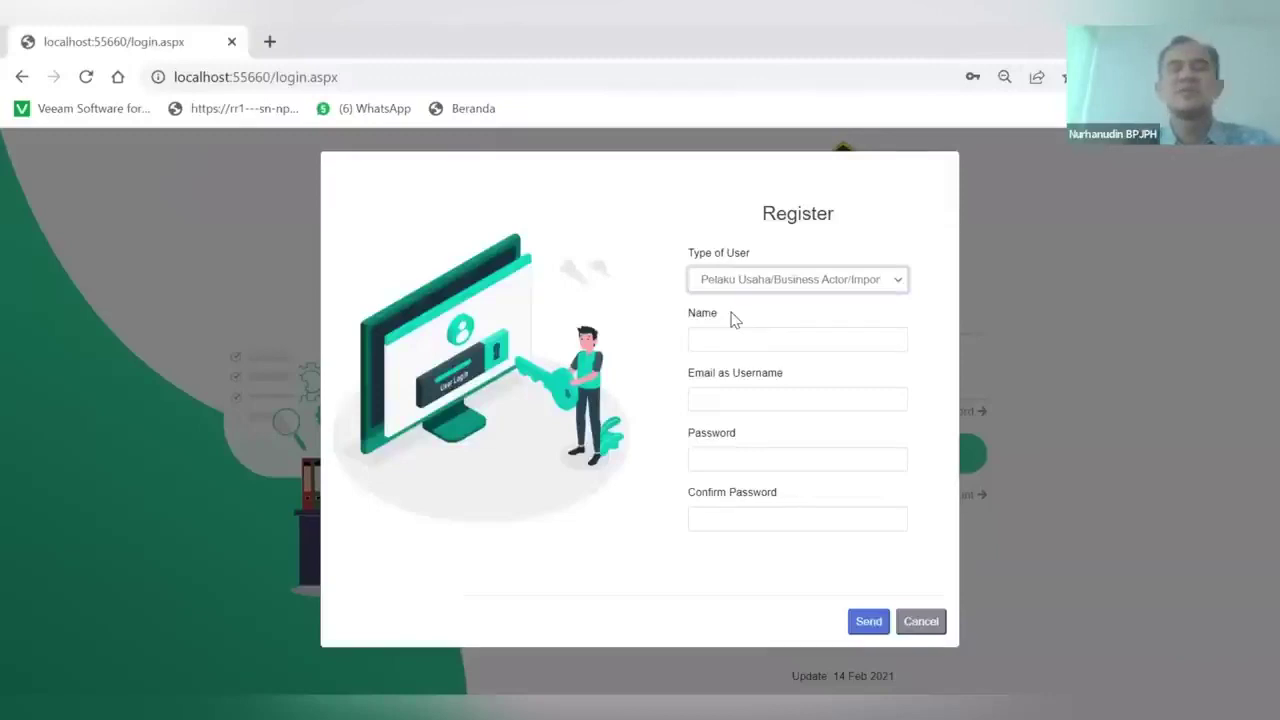
pyautogui.click(771, 279)
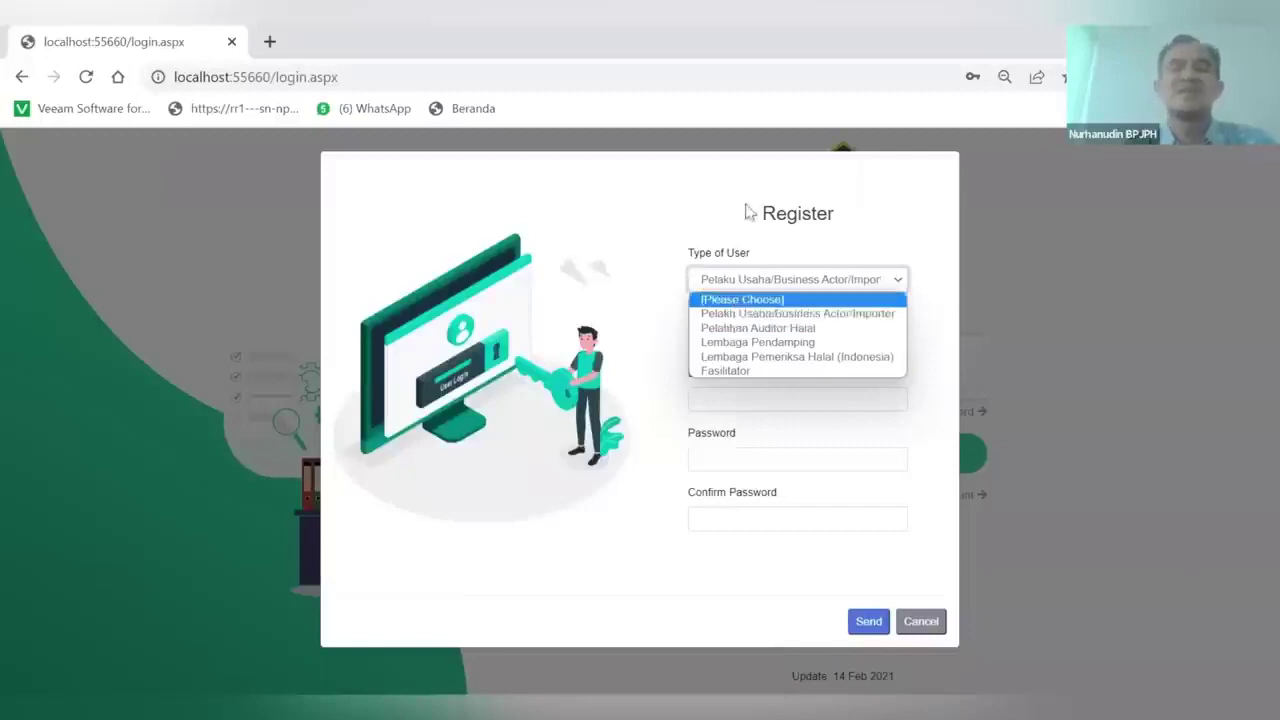
pyautogui.click(756, 316)
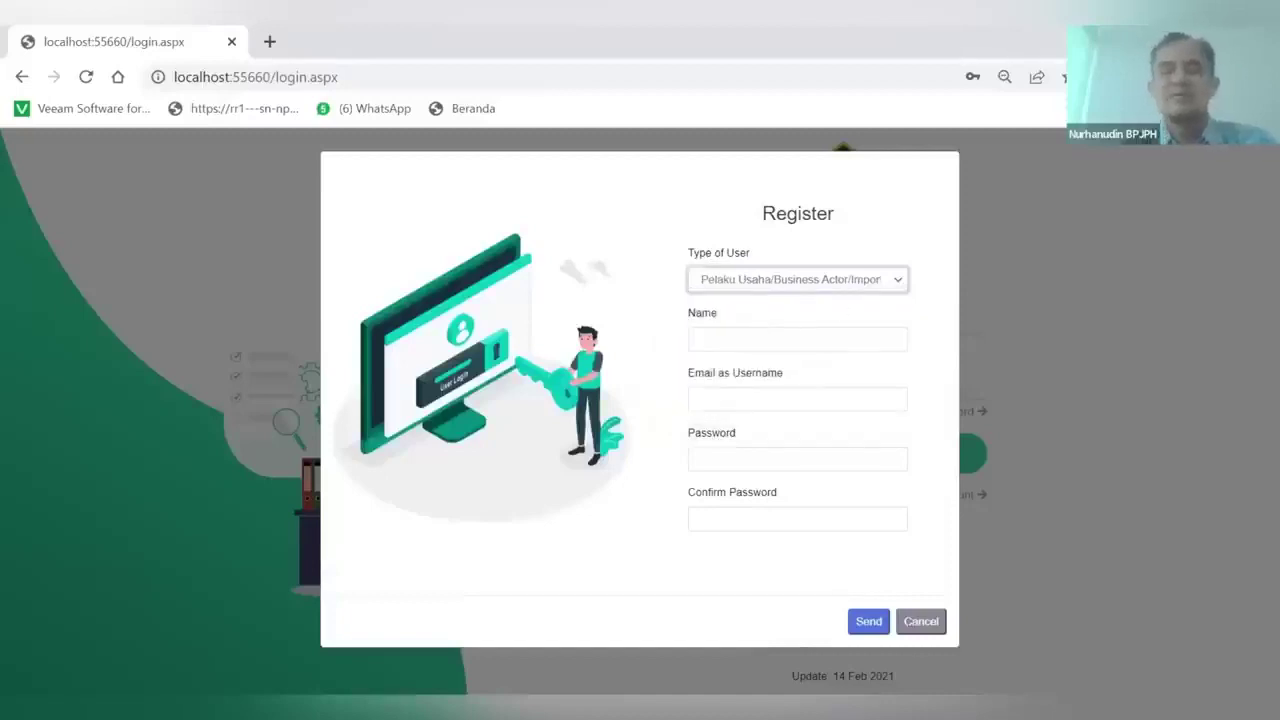
pyautogui.hotkey('alt', 'Tab')
# Select SARTIKA's business registration number in the notes and enter SARTIKA as the name
pyautogui.doubleClick(655, 251)
pyautogui.hotkey('ctrl', 'c')
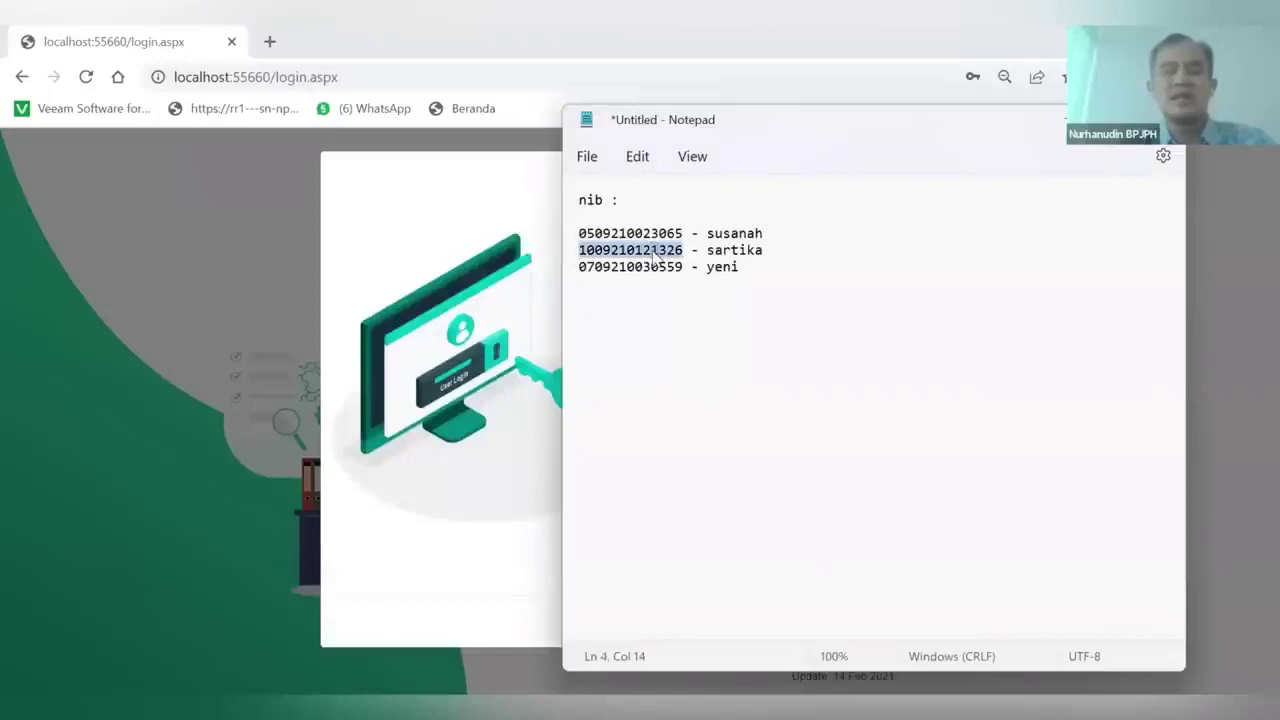
pyautogui.hotkey('alt', 'Tab')
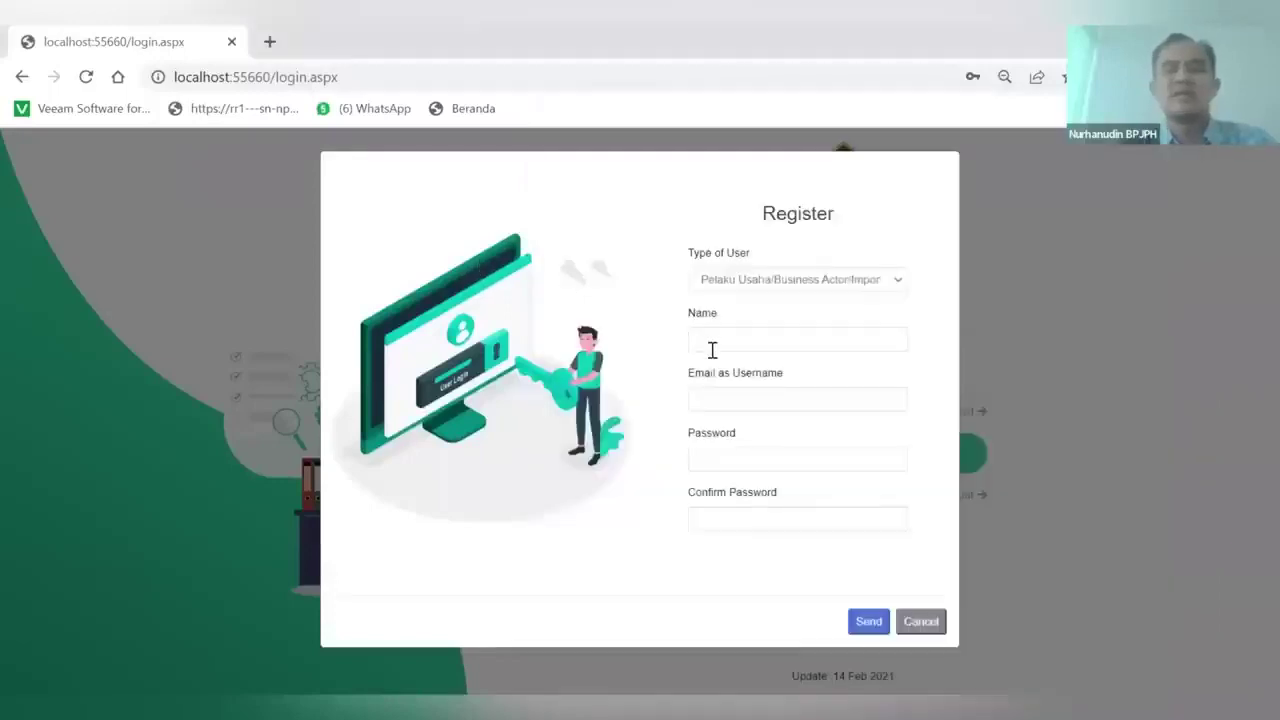
pyautogui.click(711, 344)
pyautogui.press('capslock')
pyautogui.write('SARTIKA')
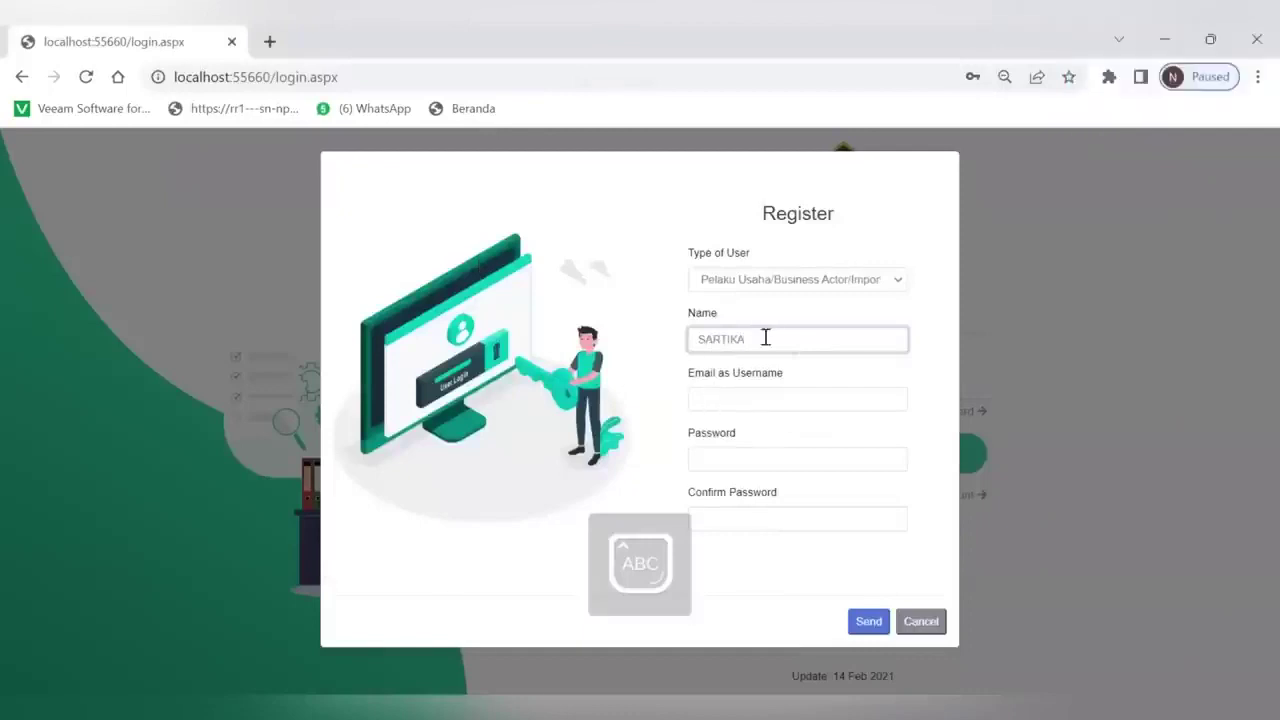
# Enter the account's e-mail username and password in the Register form
pyautogui.click(706, 402)
pyautogui.press('capslock')
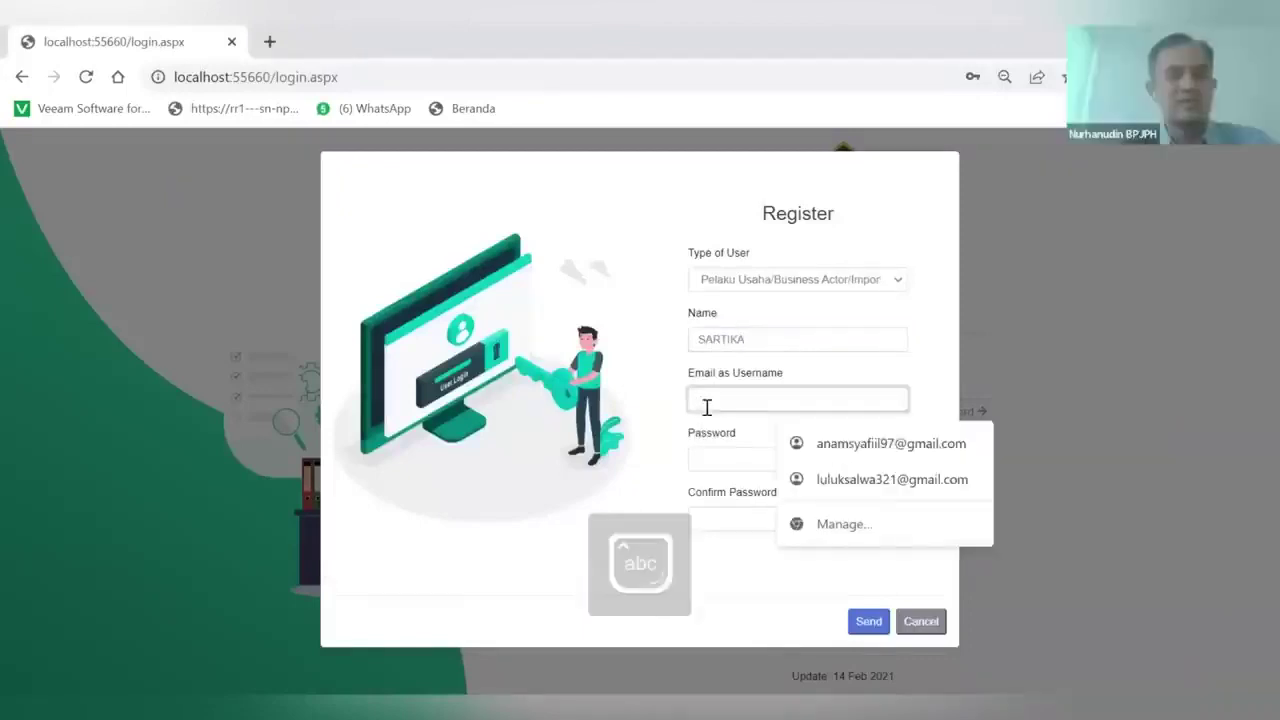
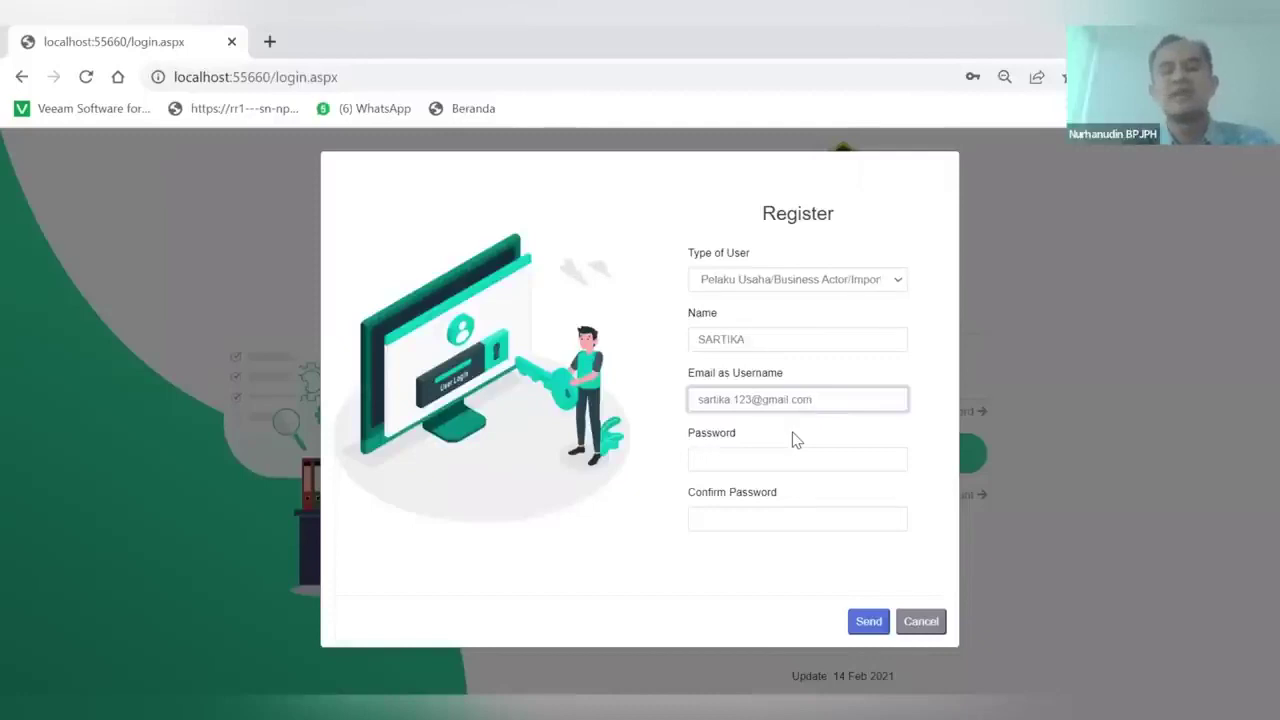
pyautogui.click(712, 458)
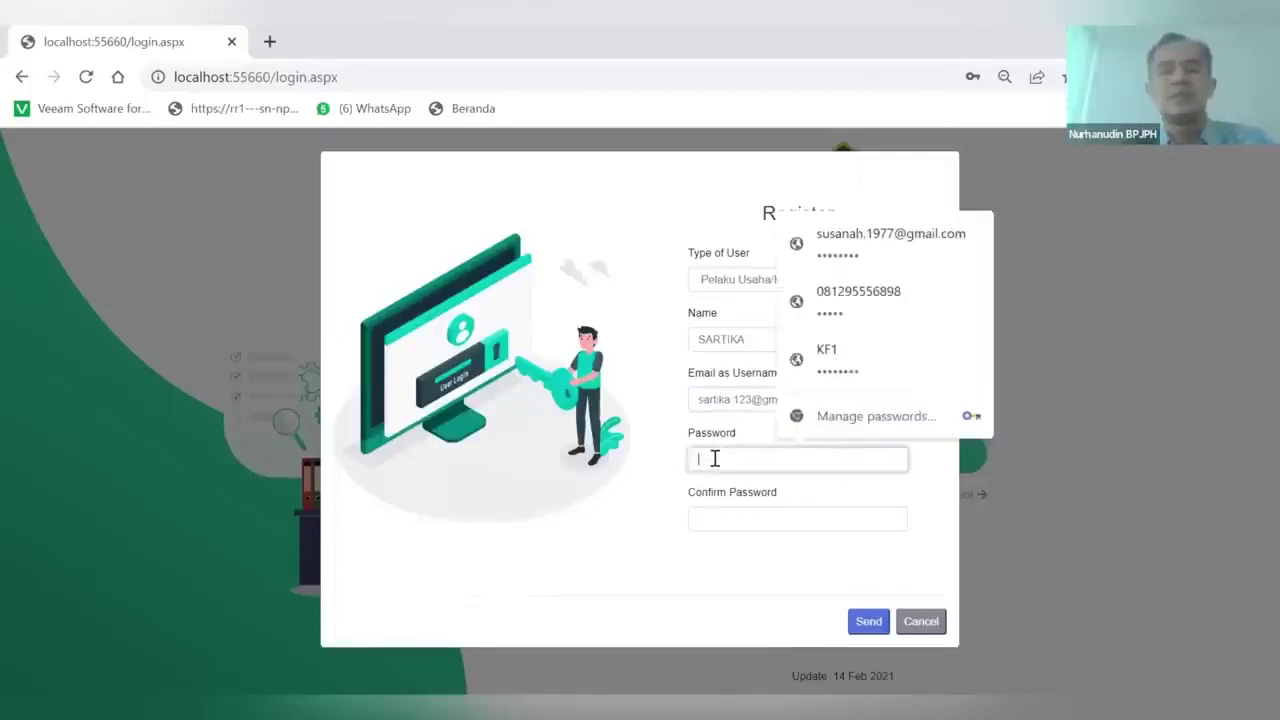
pyautogui.click(700, 400)
pyautogui.click(720, 460)
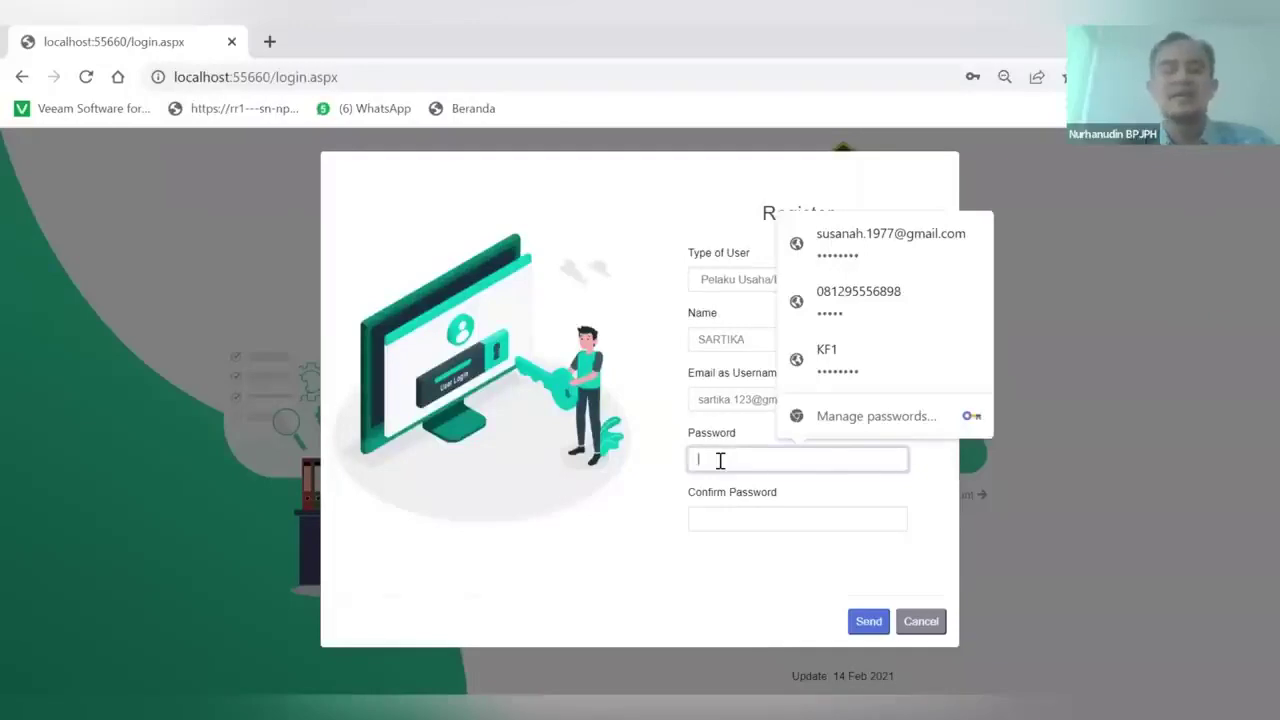
pyautogui.write('123')
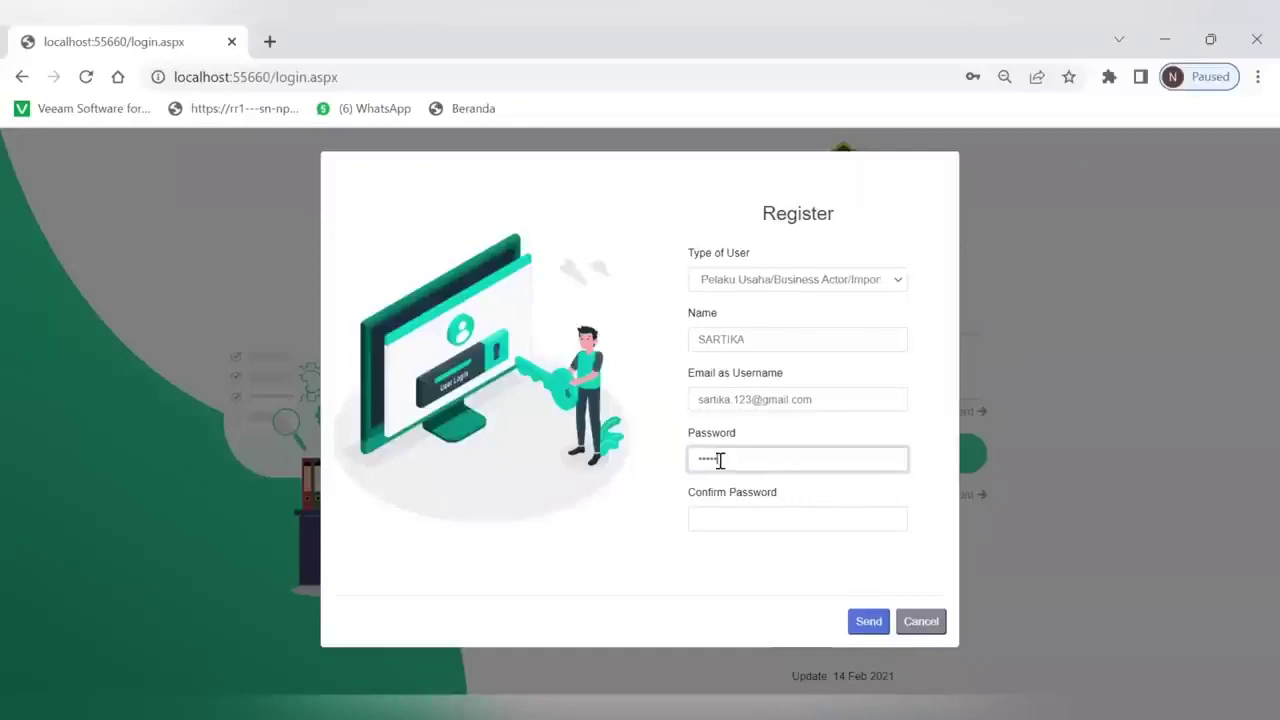
# Fill in the password confirmation and submit the registration with Send
pyautogui.click(703, 518)
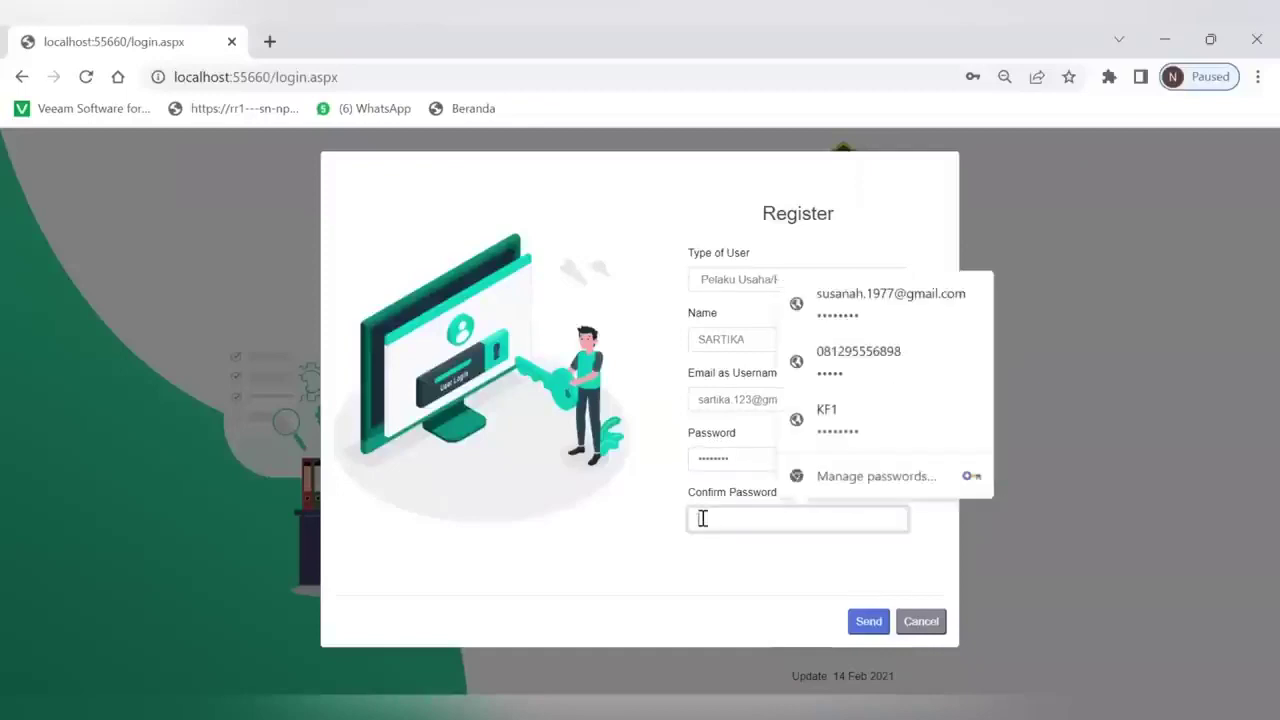
pyautogui.write('sa')
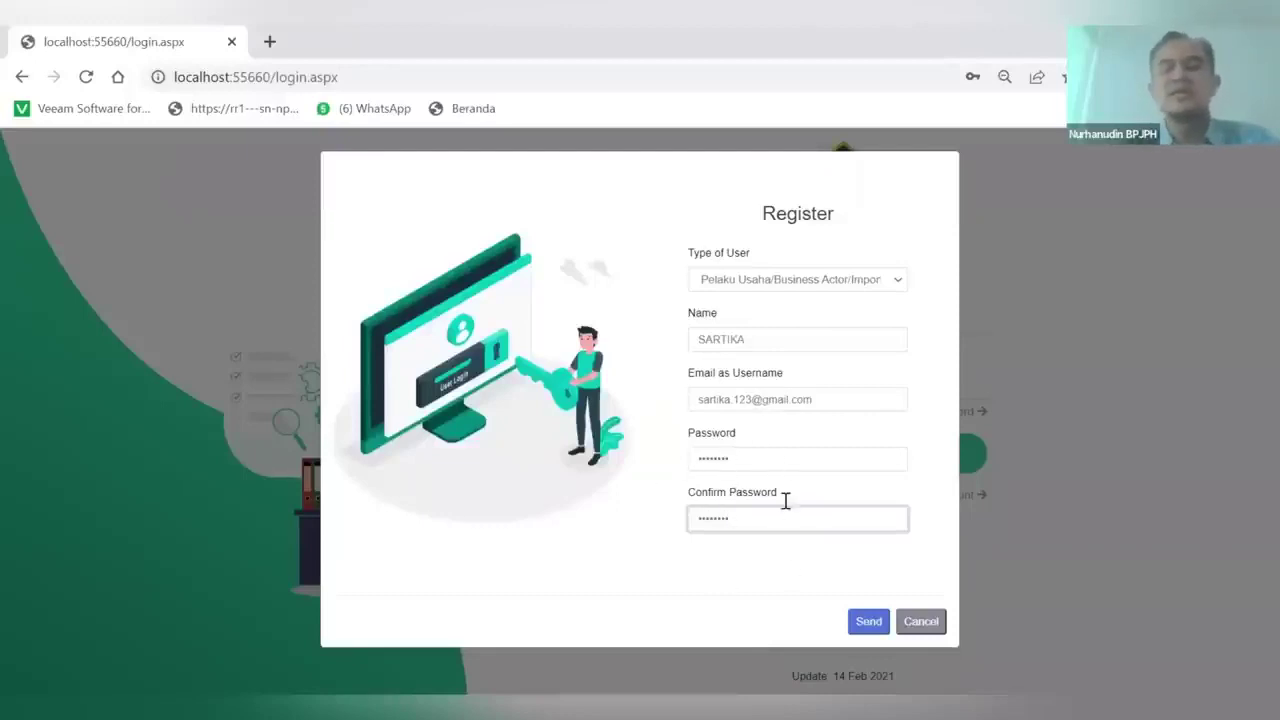
pyautogui.click(862, 623)
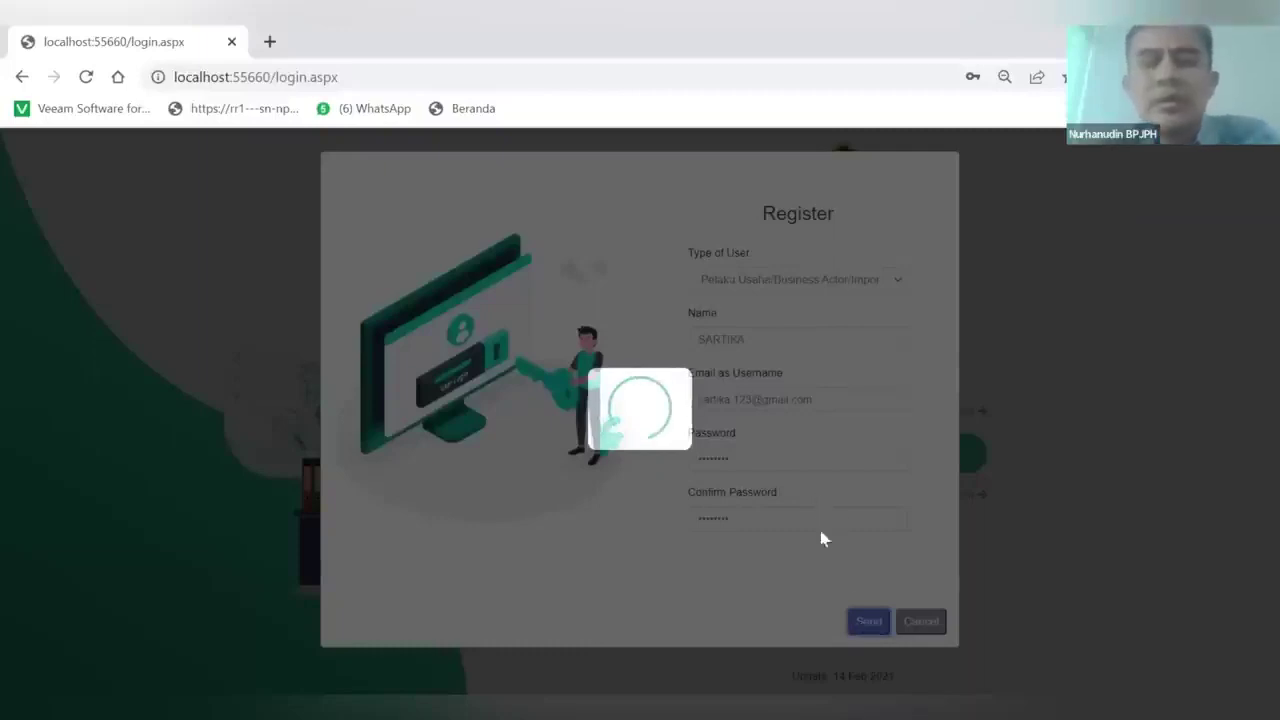
pyautogui.hotkey('alt', 'Tab')
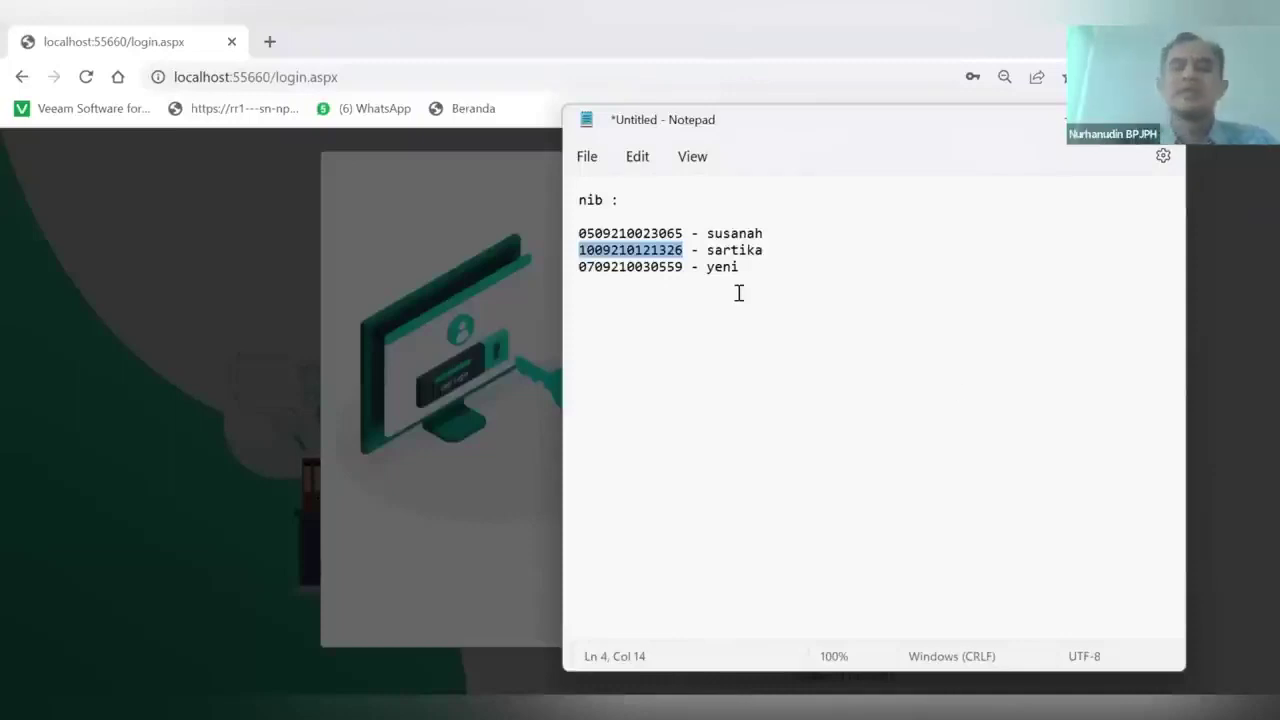
# Dismiss the save-password prompt and log in with the new account's e-mail and password
pyautogui.hotkey('alt', 'Tab')
pyautogui.click(963, 372)
pyautogui.click(461, 413)
pyautogui.click(737, 308)
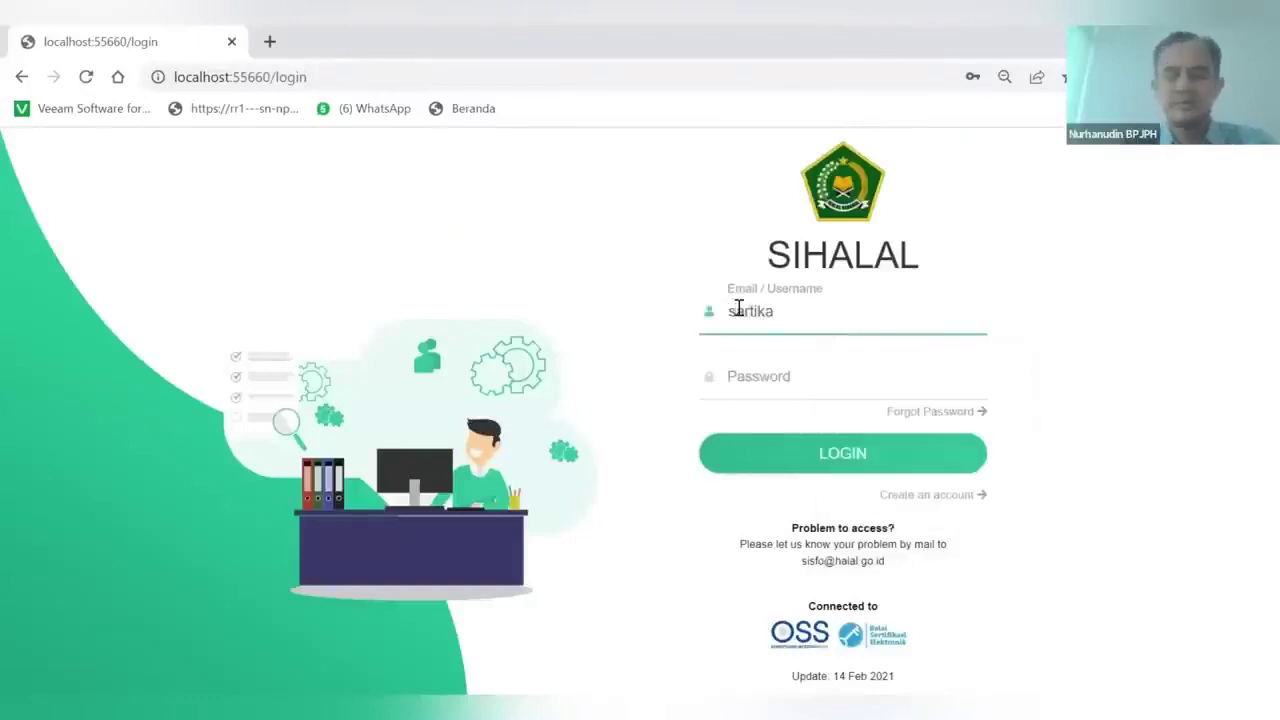
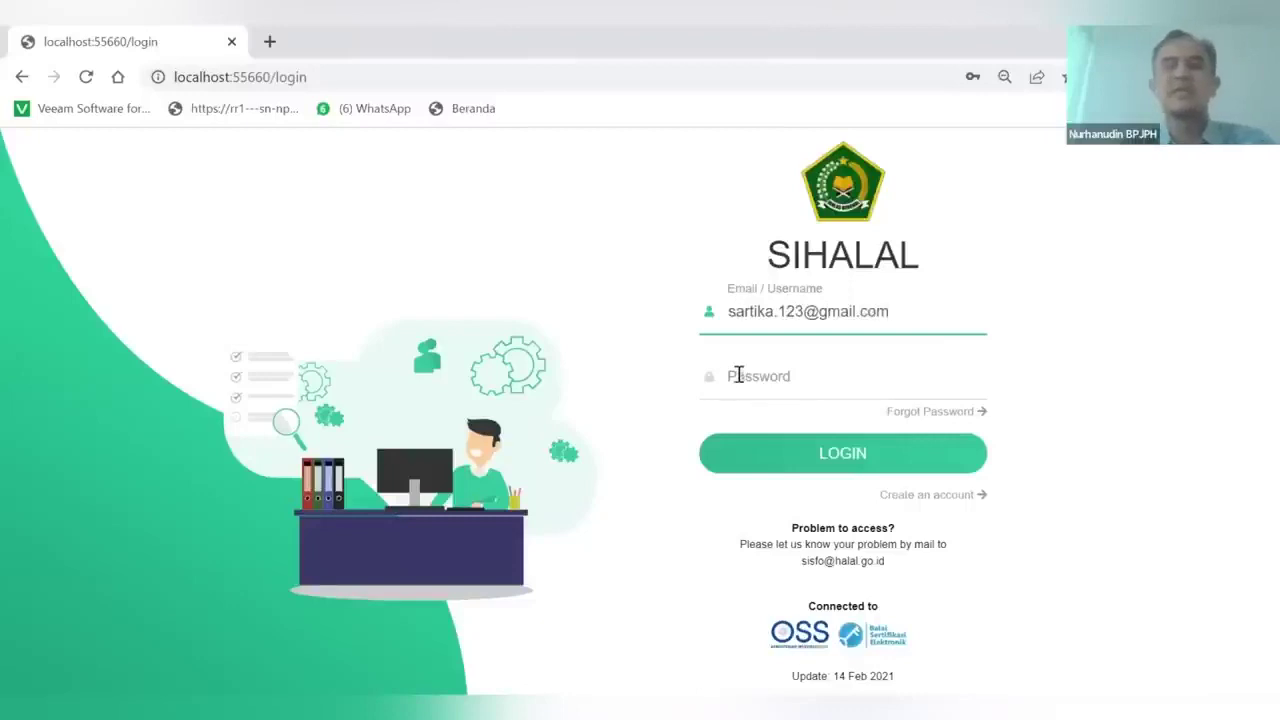
pyautogui.click(738, 376)
pyautogui.write('1')
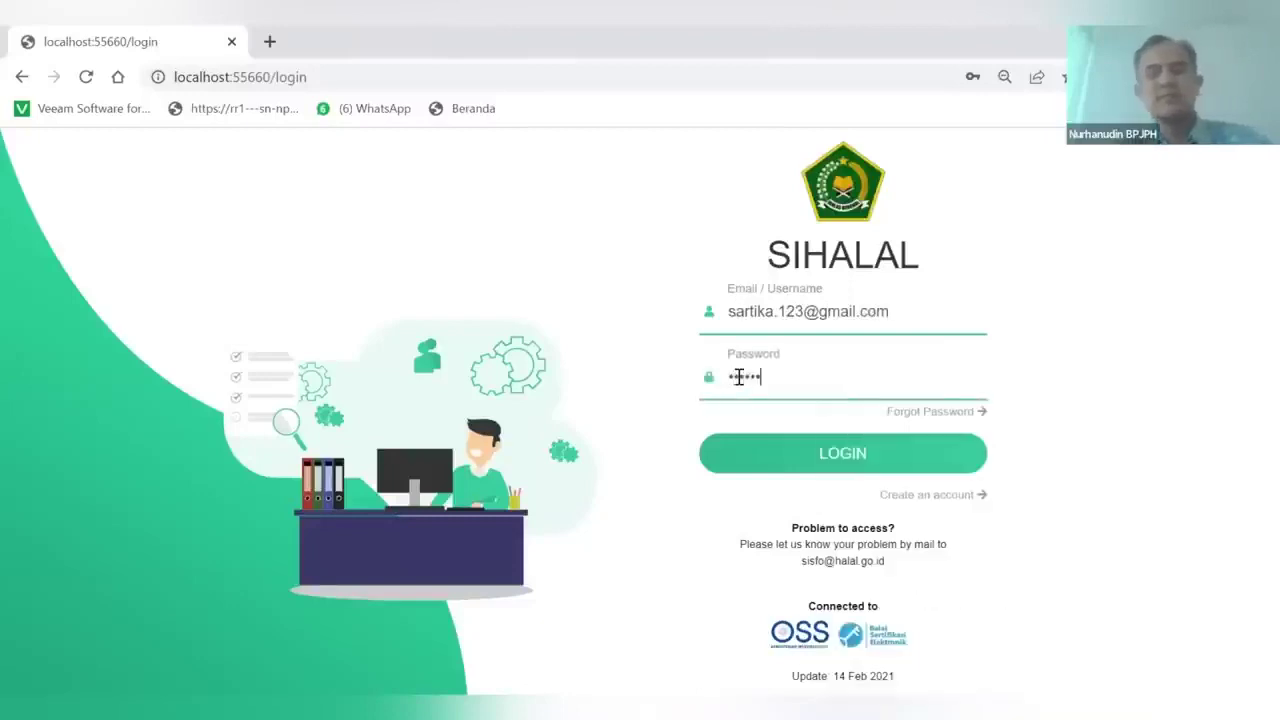
pyautogui.click(808, 460)
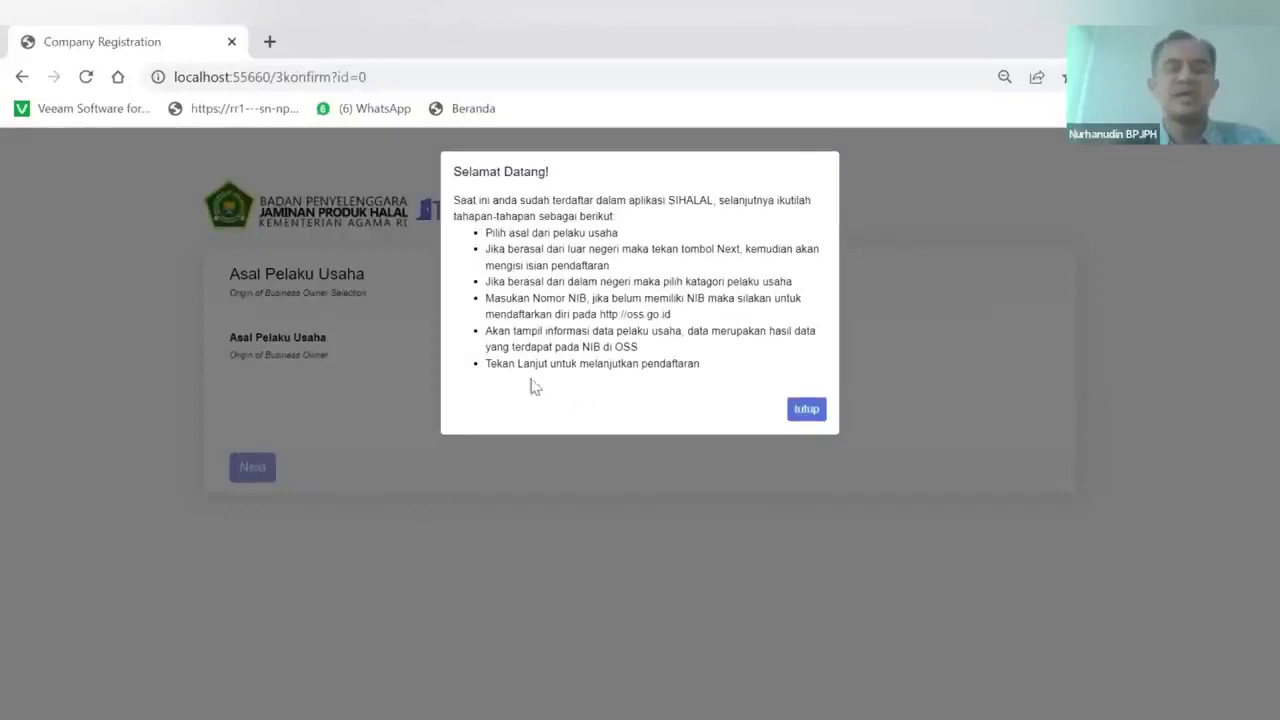
# Close the welcome dialog, choose Dalam Negeri / Domestic, and look up the pasted Nomor Induk Berusaha
pyautogui.click(806, 410)
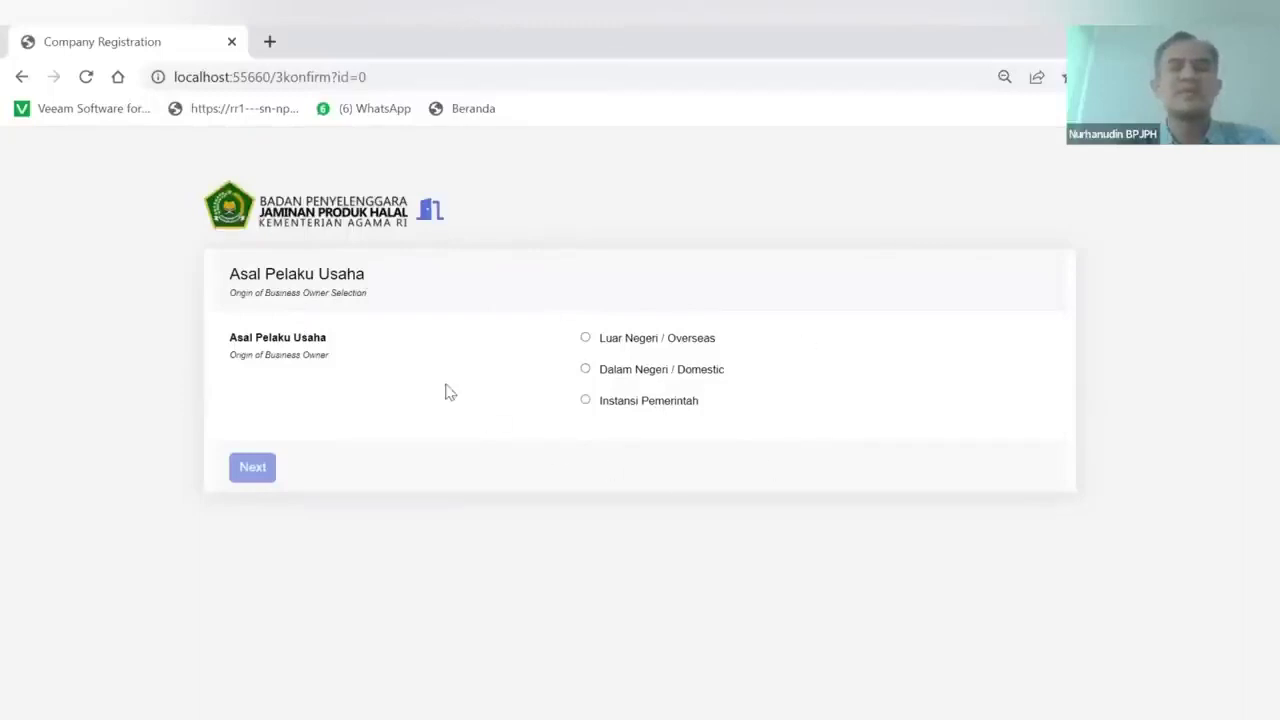
pyautogui.click(586, 372)
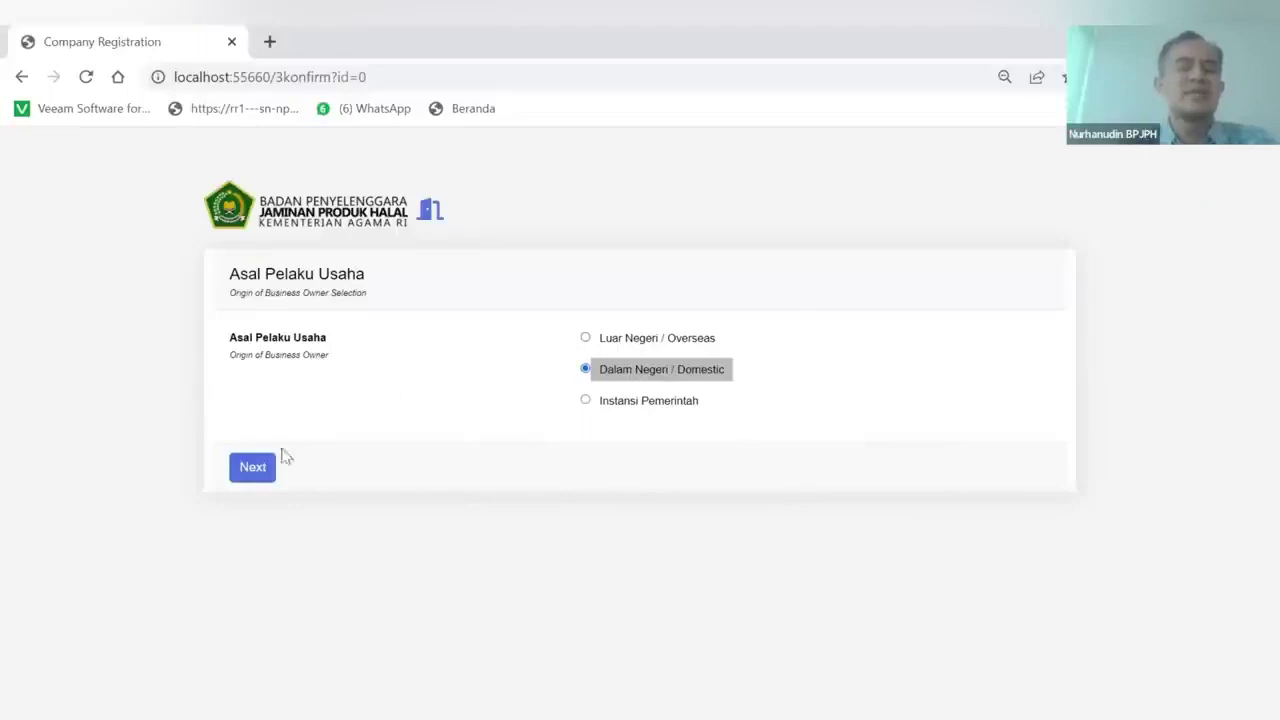
pyautogui.click(252, 468)
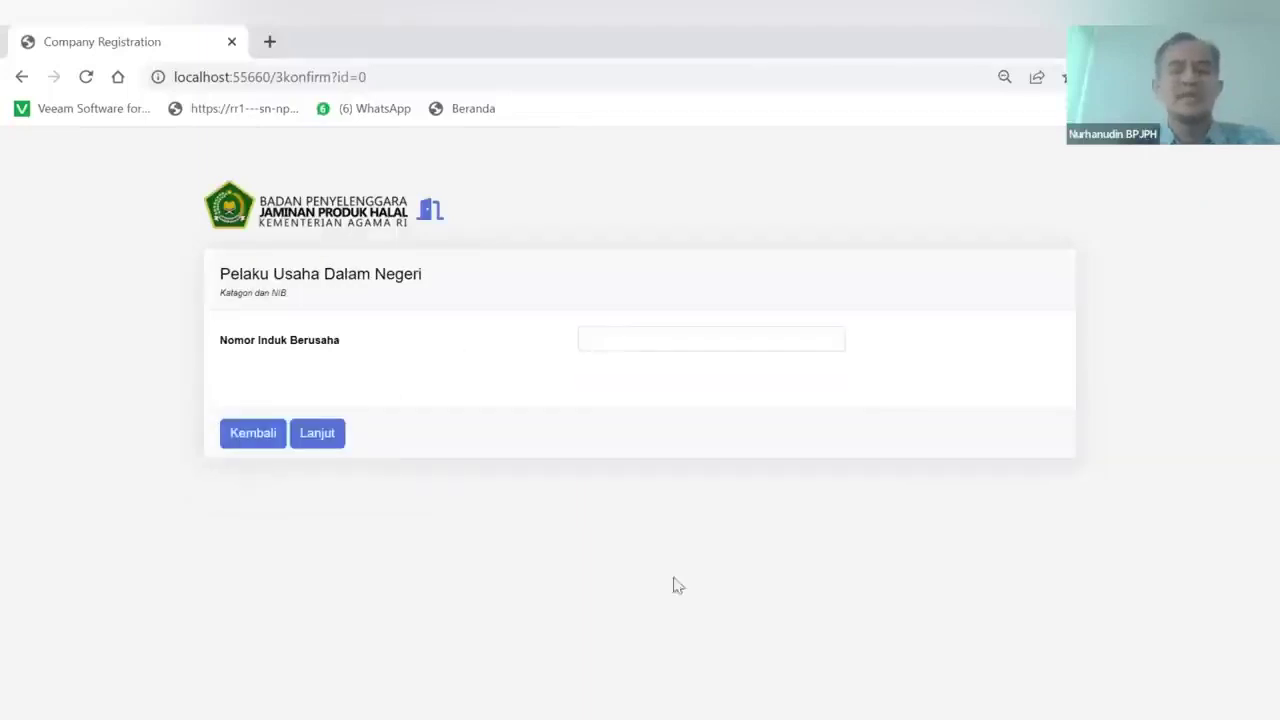
pyautogui.click(628, 339)
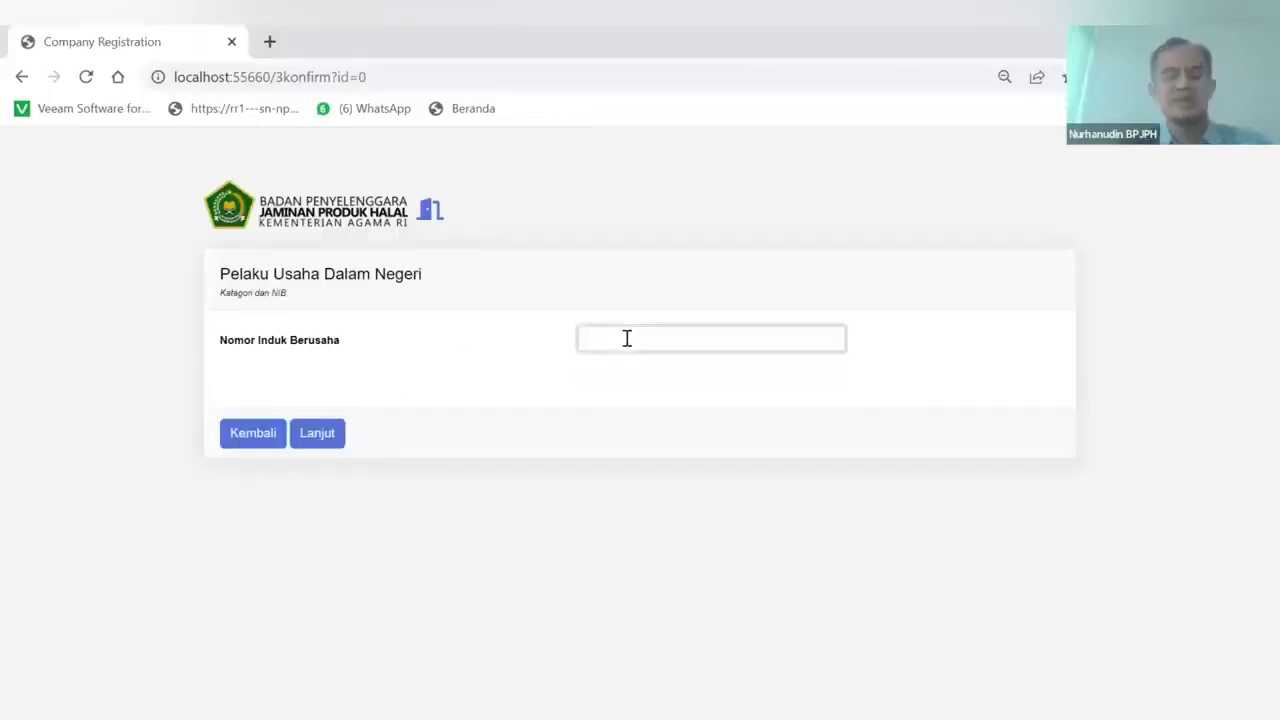
pyautogui.hotkey('ctrl', 'v')
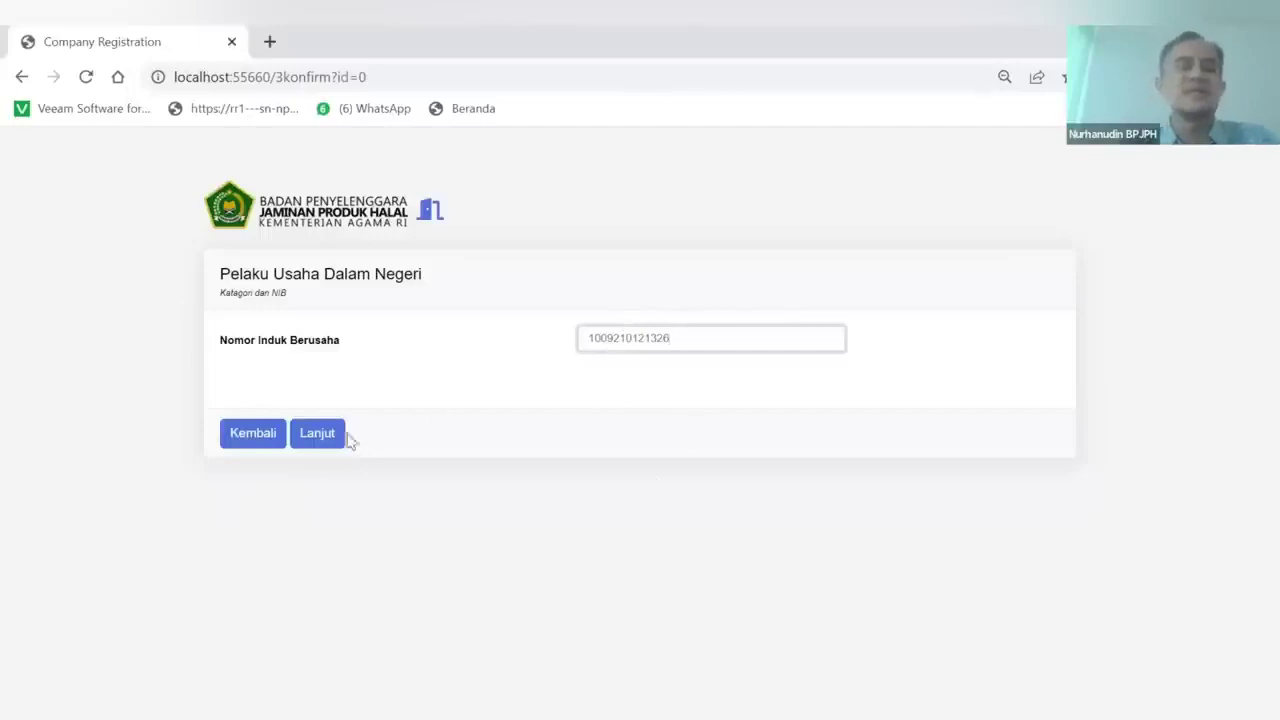
pyautogui.click(331, 440)
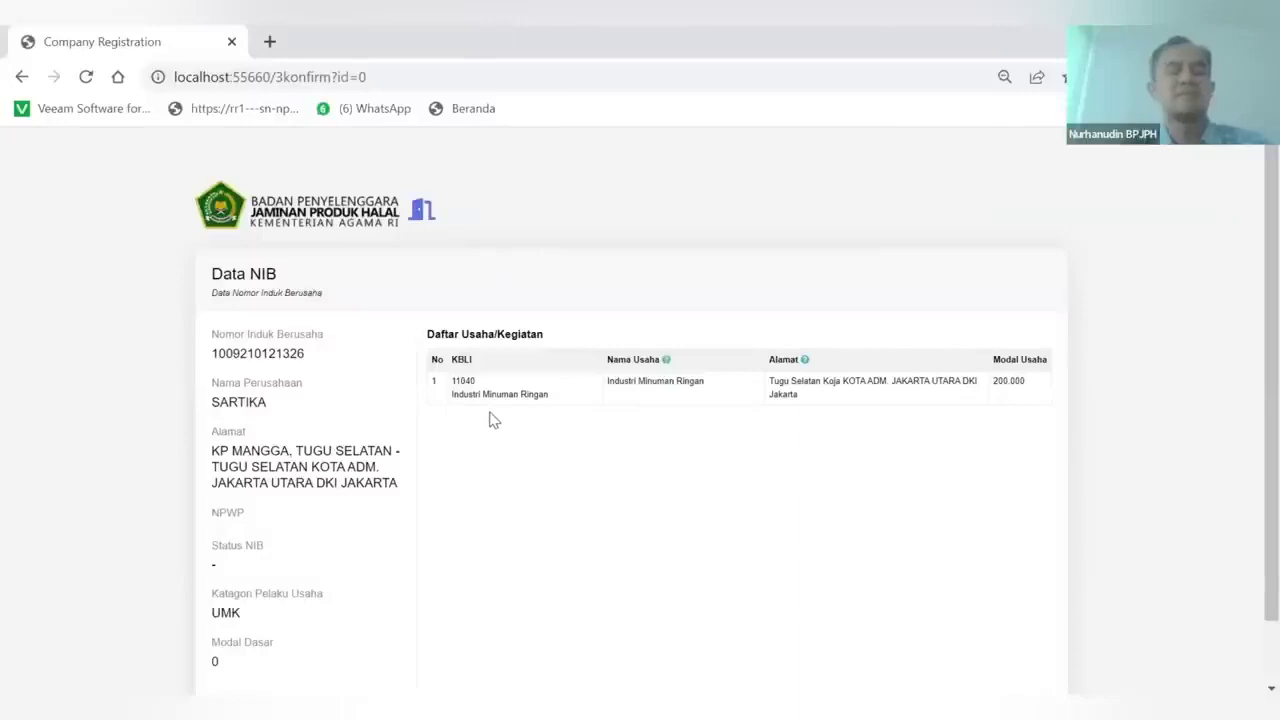
# Review SARTIKA's NIB data with KBLI 11040 Industri Minuman Ringan and finish with Selesai
pyautogui.scroll(-1, 523, 477)
pyautogui.scroll(1, 523, 477)
pyautogui.scroll(-1, 391, 451)
pyautogui.scroll(1, 391, 443)
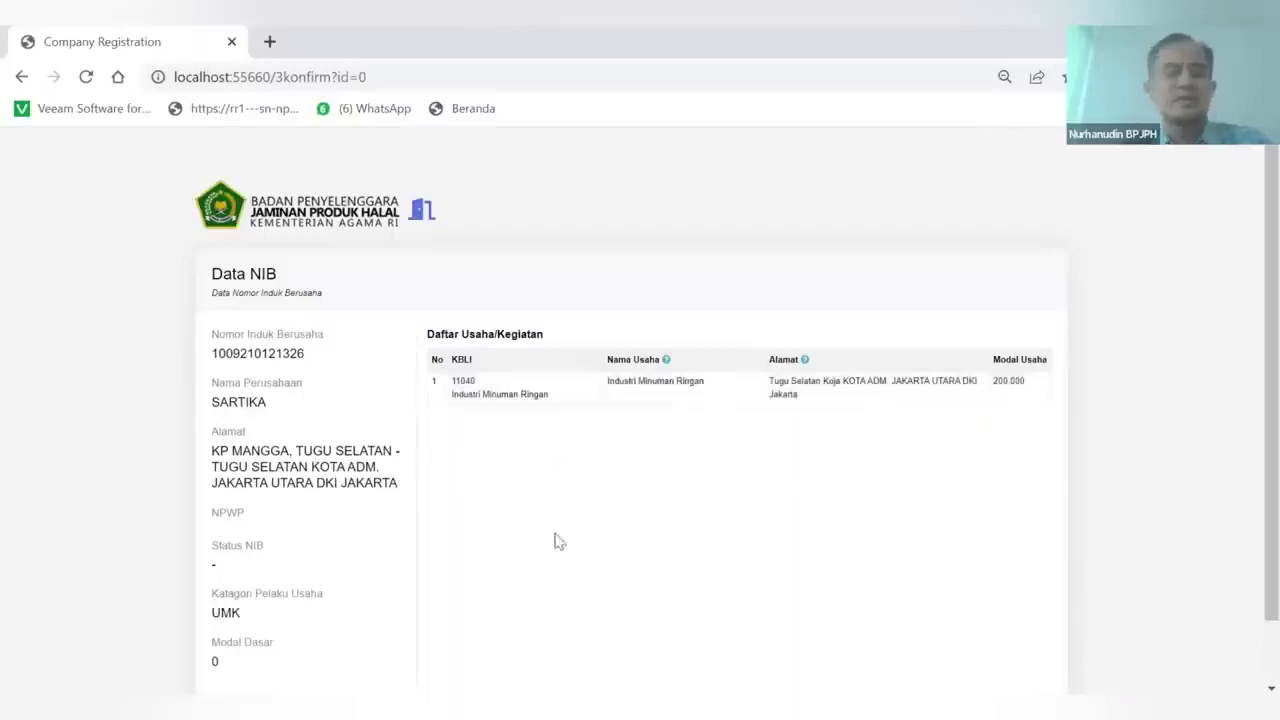
pyautogui.scroll(-1, 548, 548)
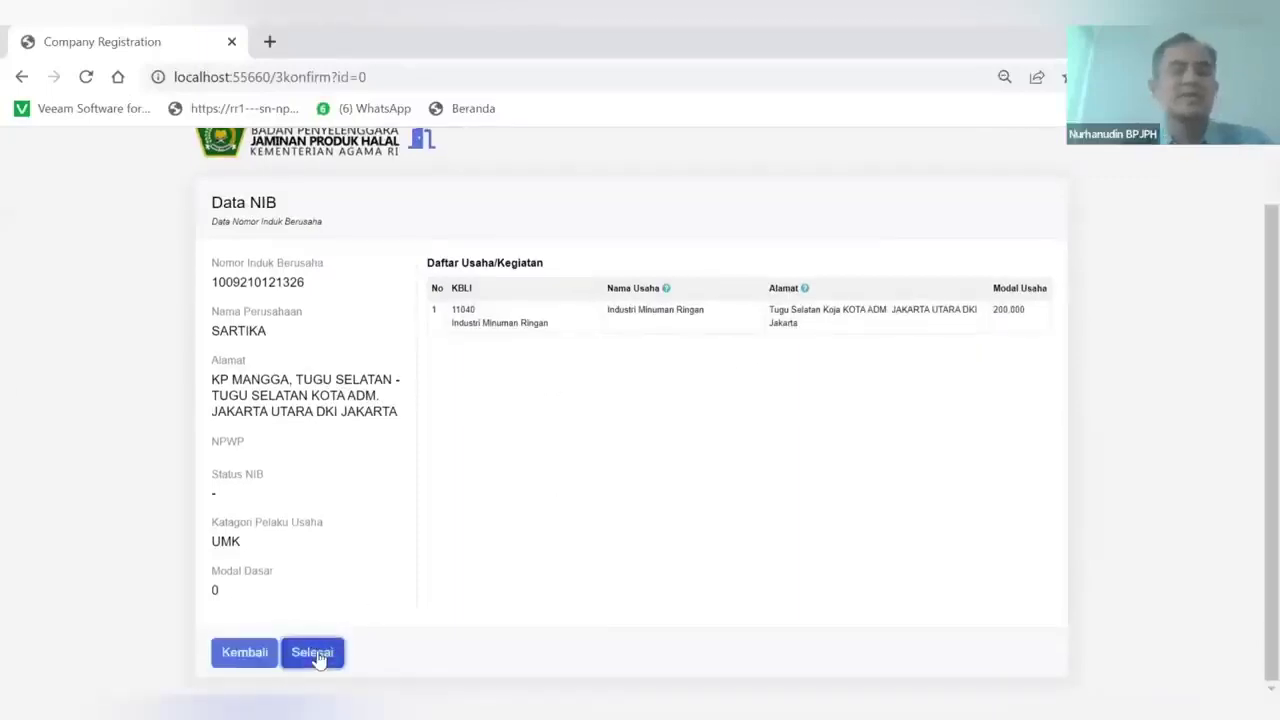
pyautogui.click(314, 654)
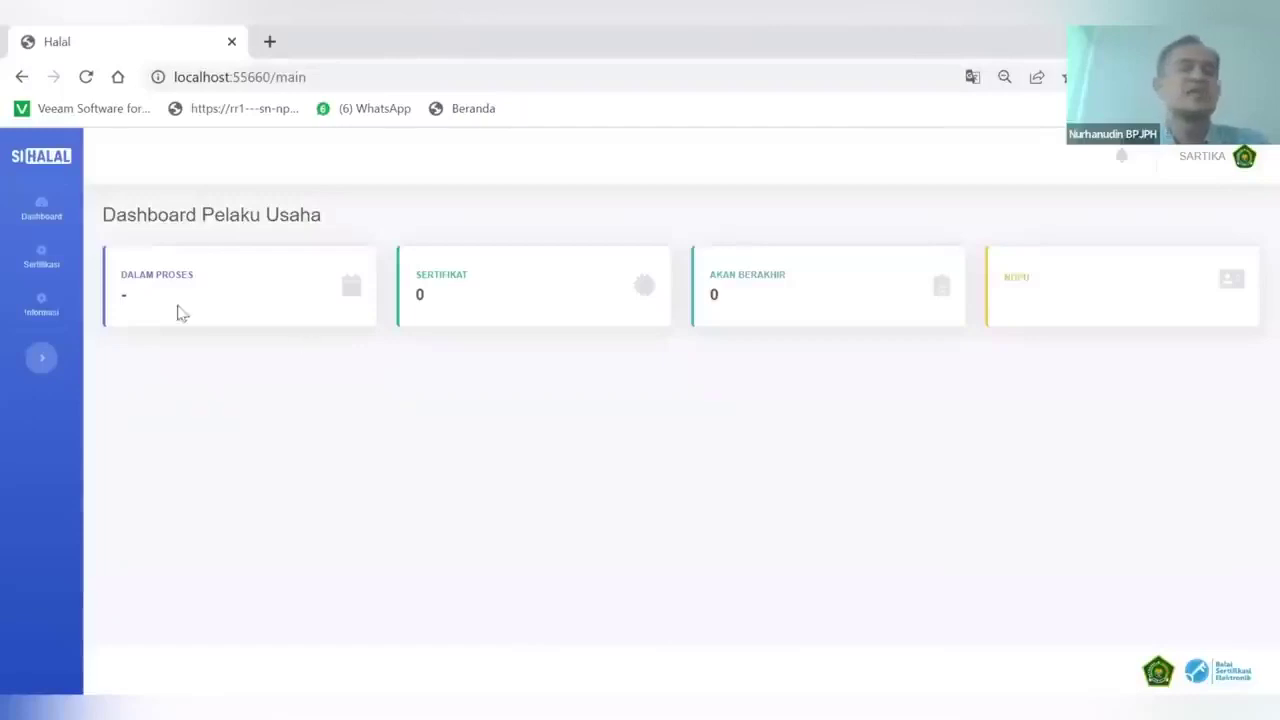
# Open the Sertifikasi > Pelaku Usaha profile in edit mode
pyautogui.moveTo(42, 258)
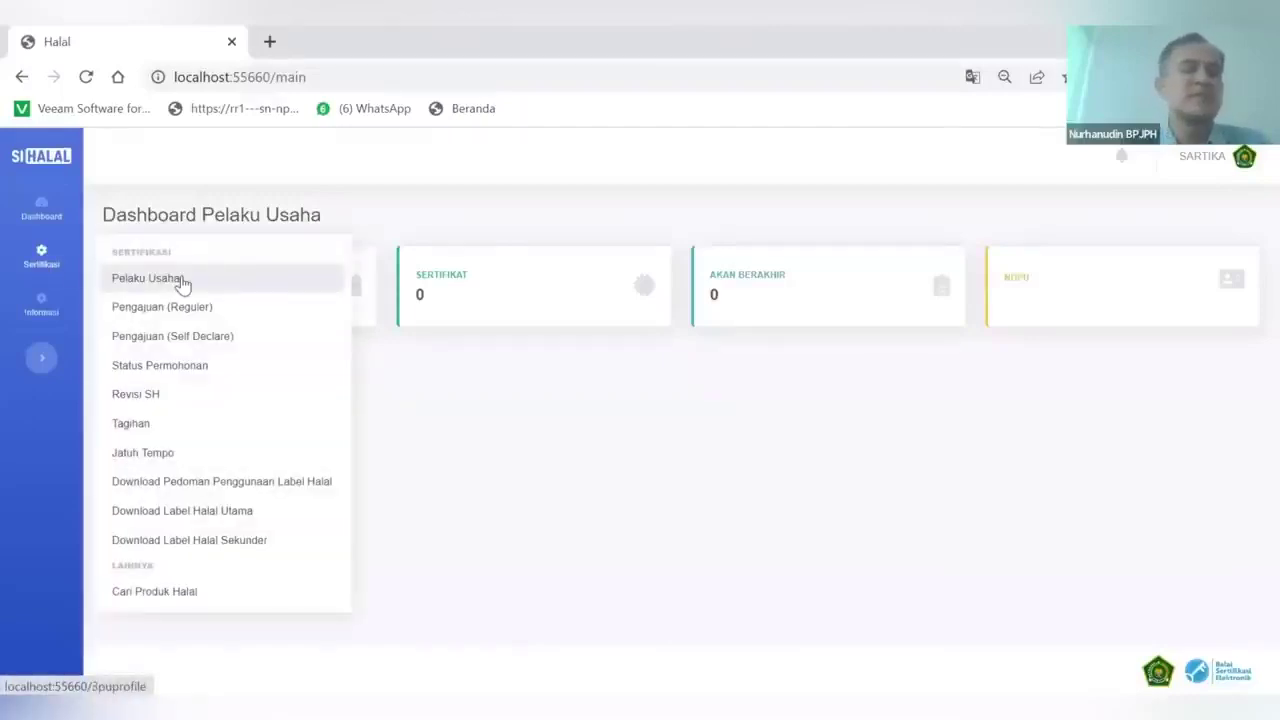
pyautogui.click(156, 281)
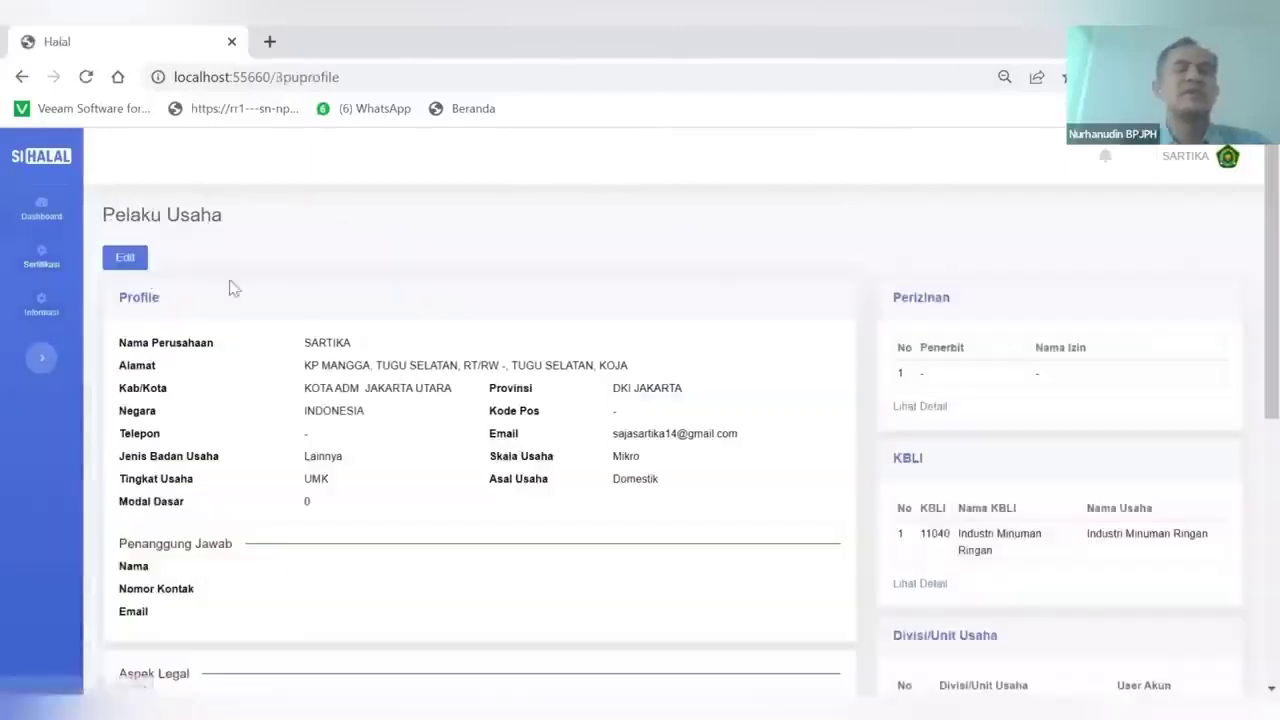
pyautogui.click(124, 259)
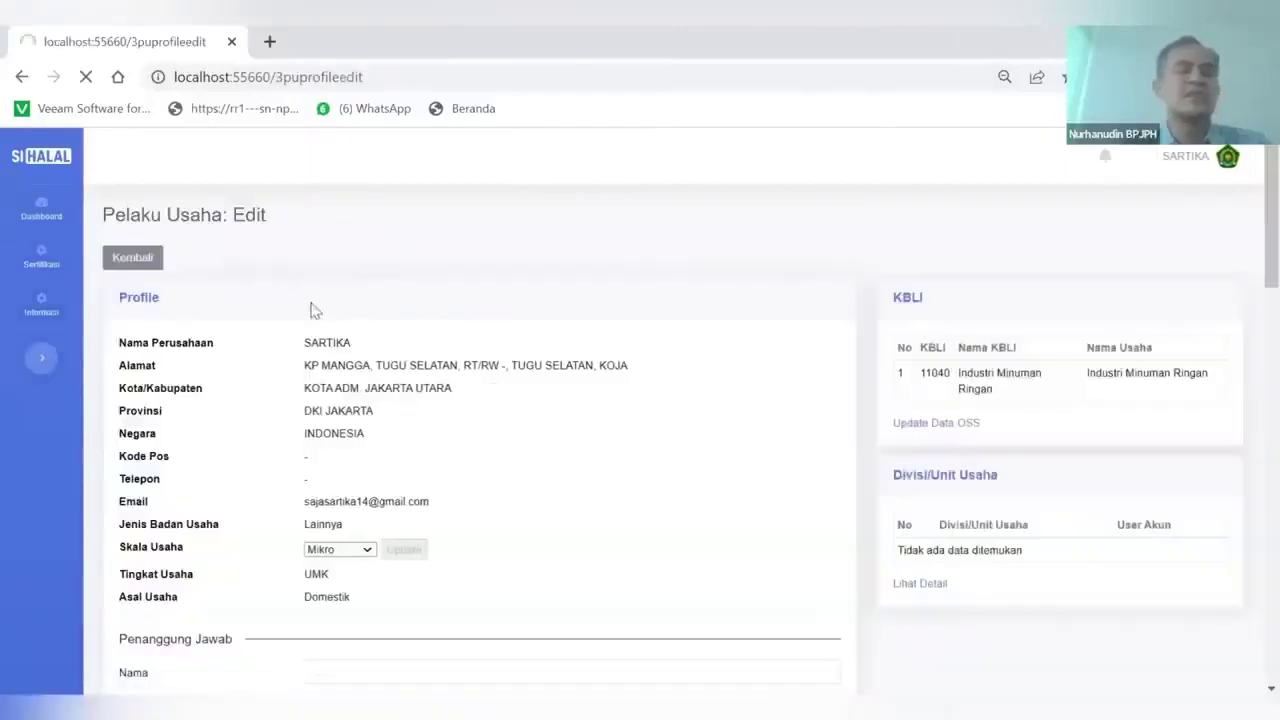
pyautogui.scroll(-3, 341, 388)
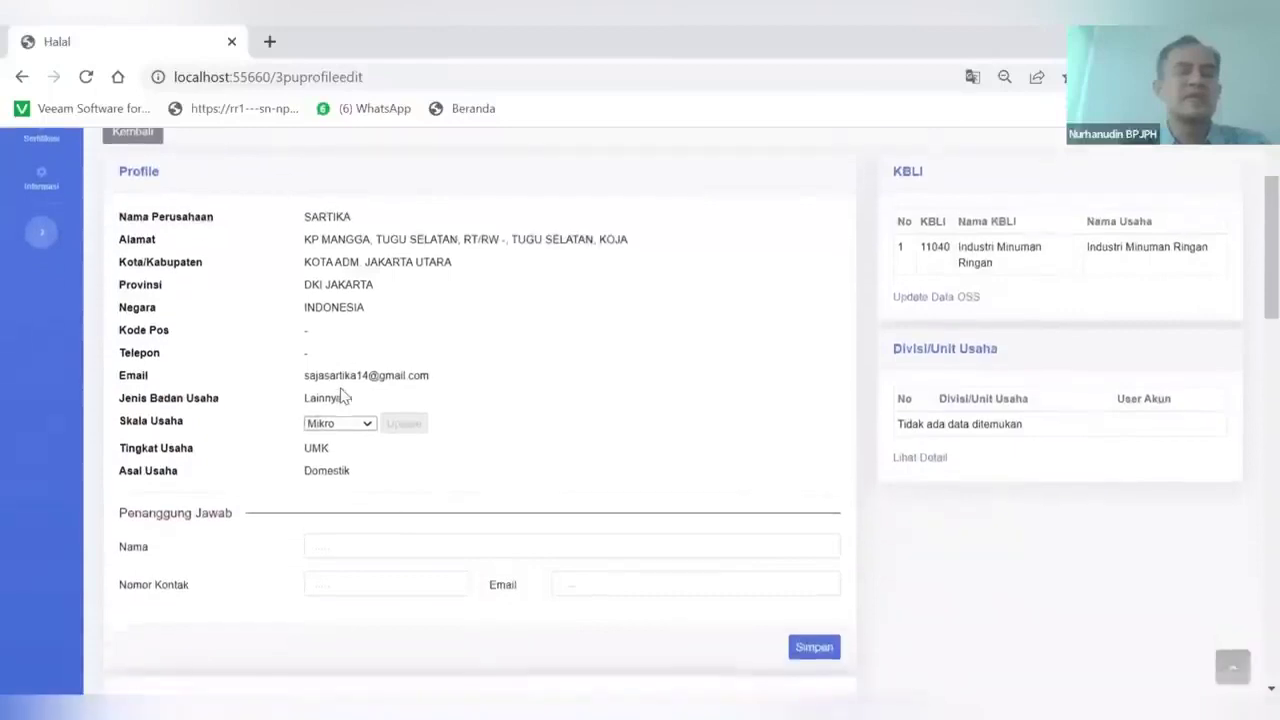
pyautogui.scroll(1, 341, 392)
# Enter SARTIKA as Penanggung Jawab with the contact number and e-mail, then save
pyautogui.doubleClick(328, 243)
pyautogui.hotkey('ctrl', 'c')
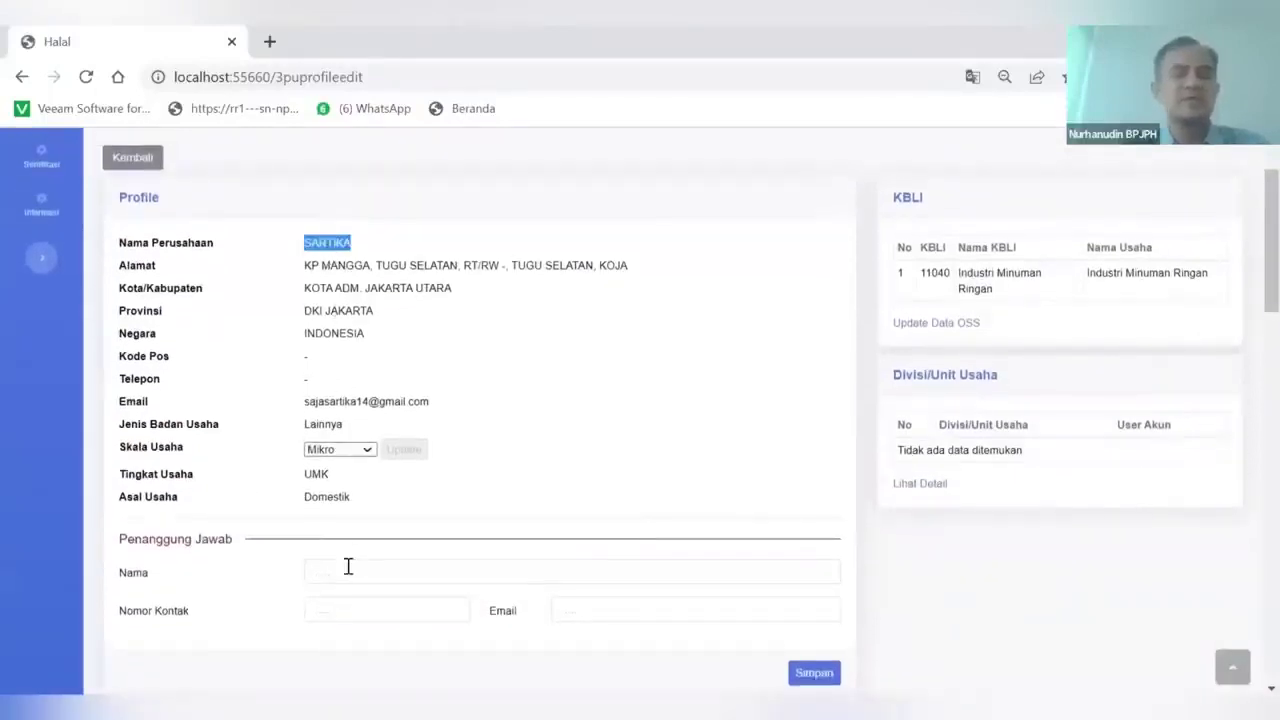
pyautogui.click(348, 567)
pyautogui.hotkey('ctrl', 'v')
pyautogui.click(338, 601)
pyautogui.click(580, 612)
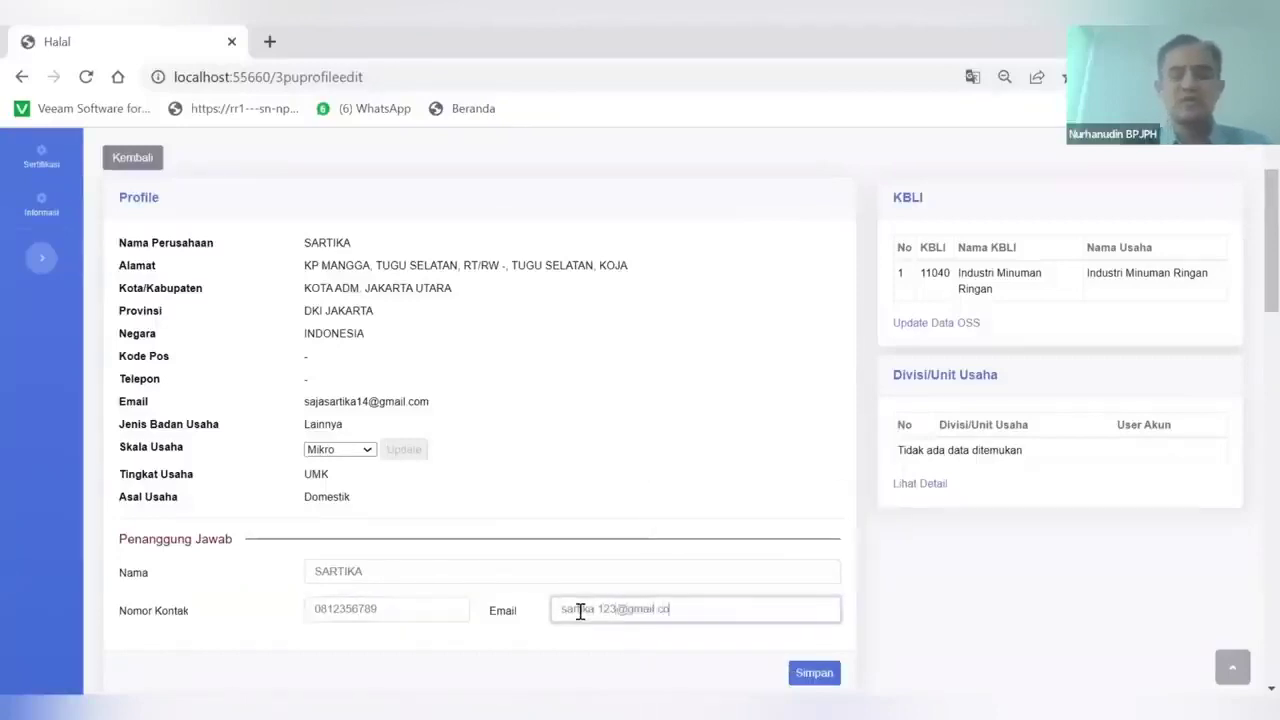
pyautogui.scroll(-2, 580, 612)
pyautogui.click(818, 481)
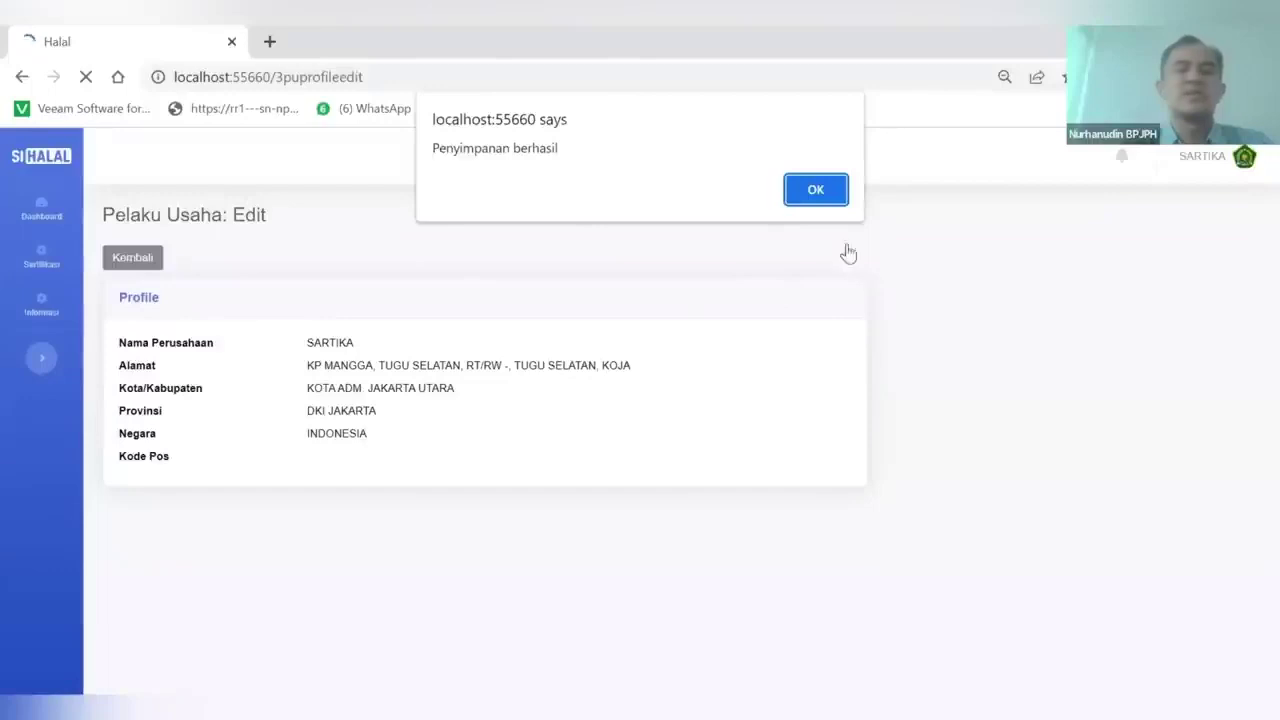
# Dismiss the save alert, copy the company address, and name the factory SARTIKA JUICE
pyautogui.click(818, 190)
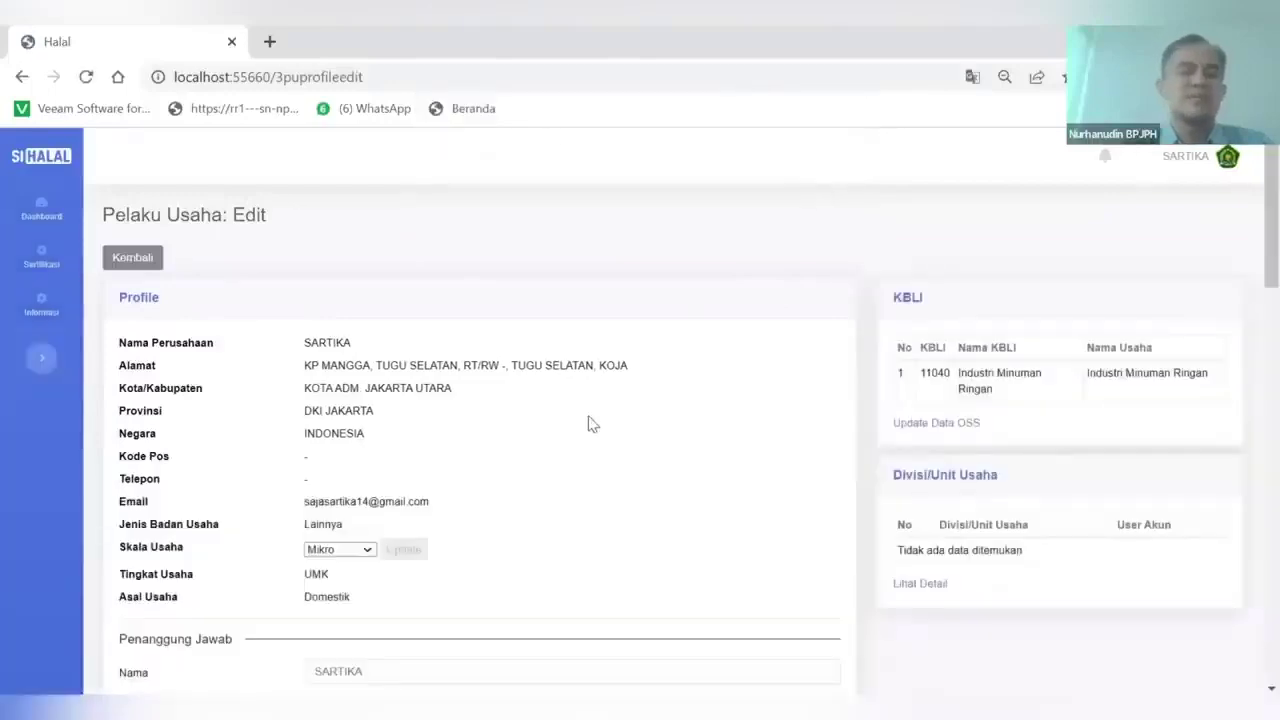
pyautogui.scroll(-2, 590, 424)
pyautogui.scroll(1, 590, 424)
pyautogui.scroll(-3, 590, 422)
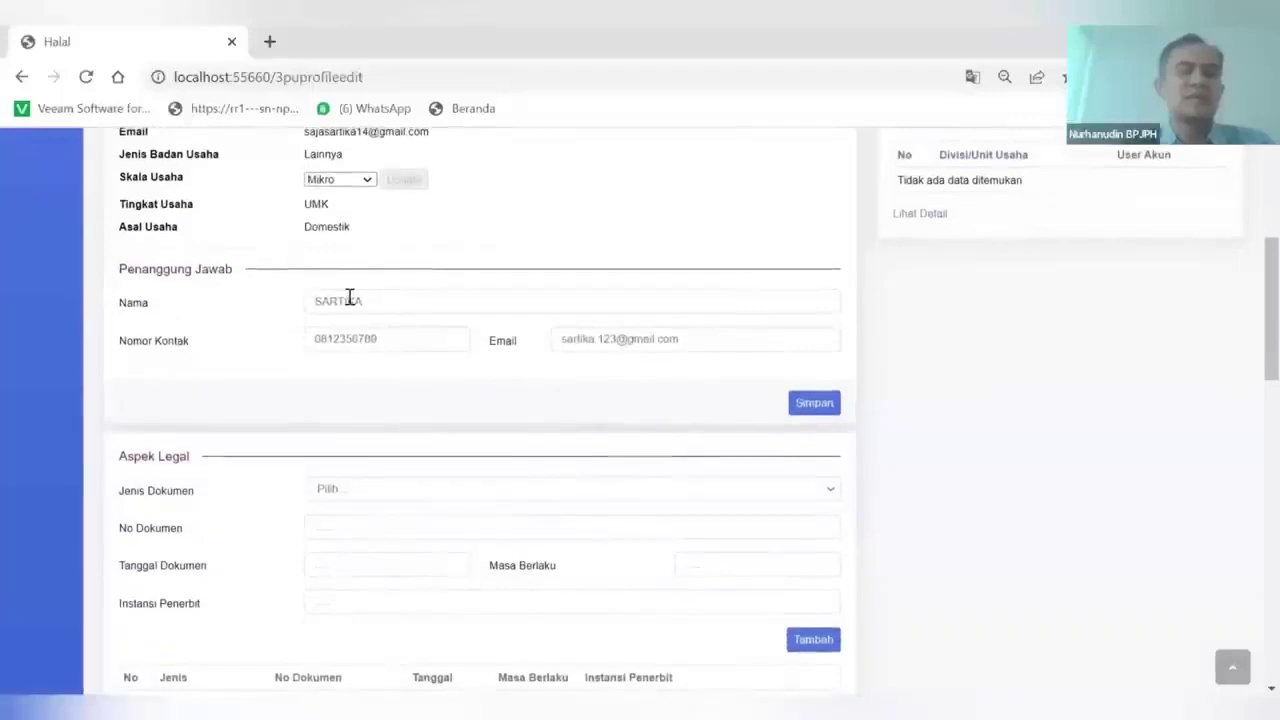
pyautogui.scroll(-5, 355, 338)
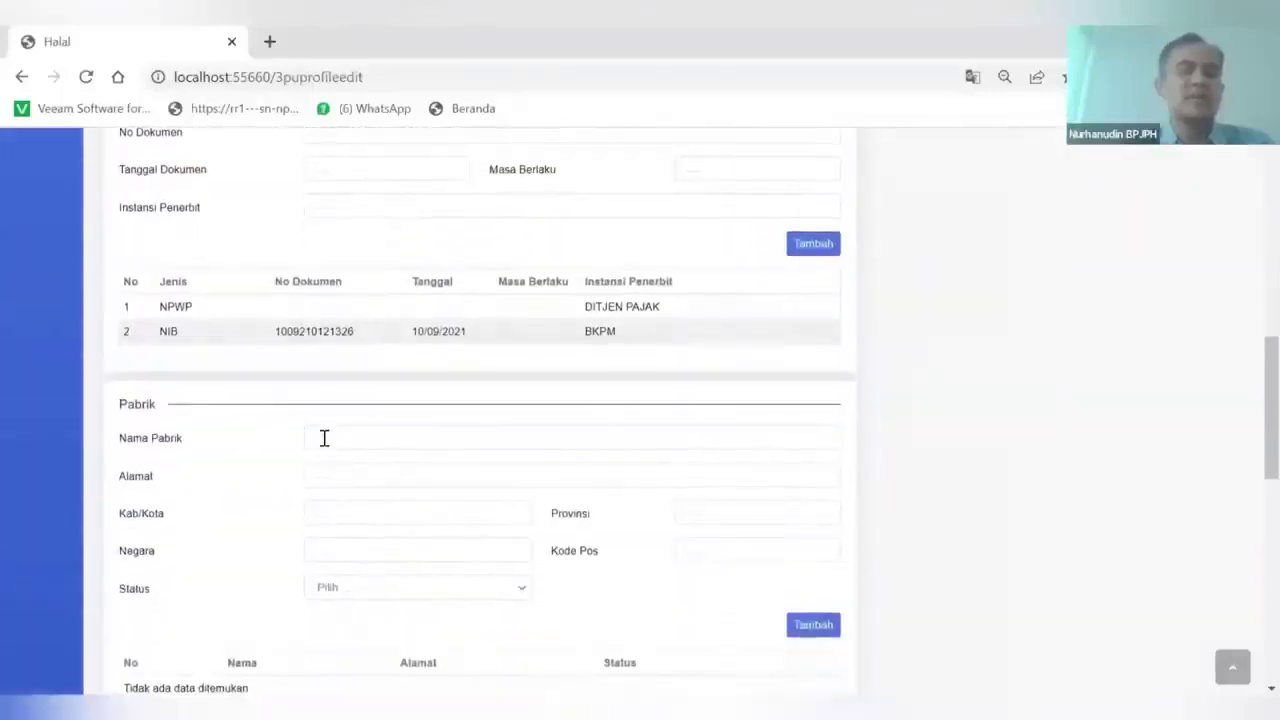
pyautogui.scroll(7, 324, 438)
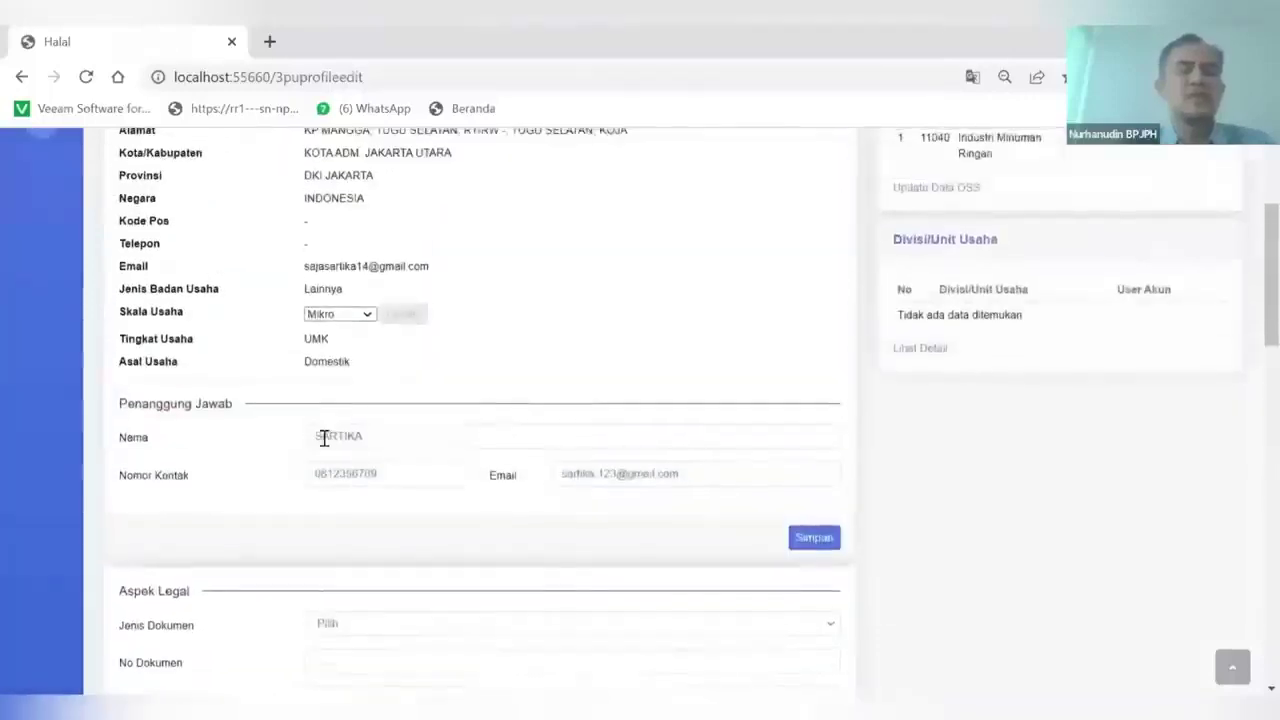
pyautogui.scroll(1, 324, 438)
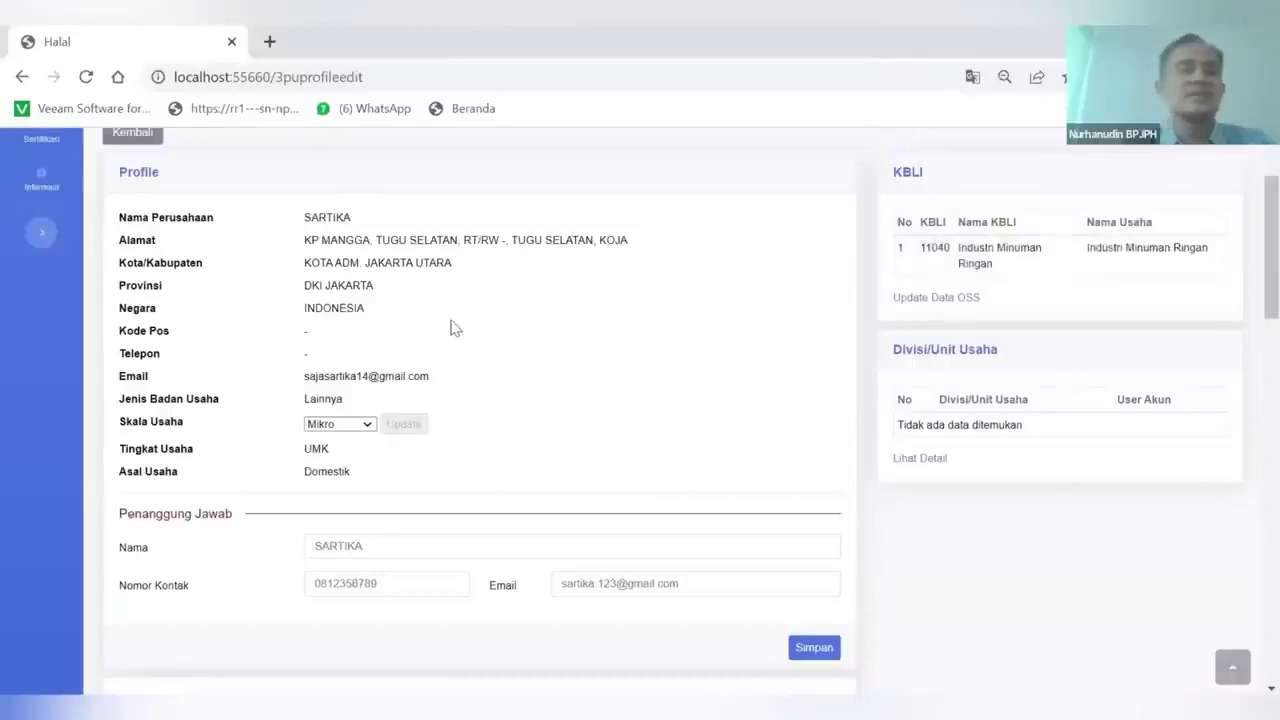
pyautogui.moveTo(305, 240); pyautogui.dragTo(636, 242)
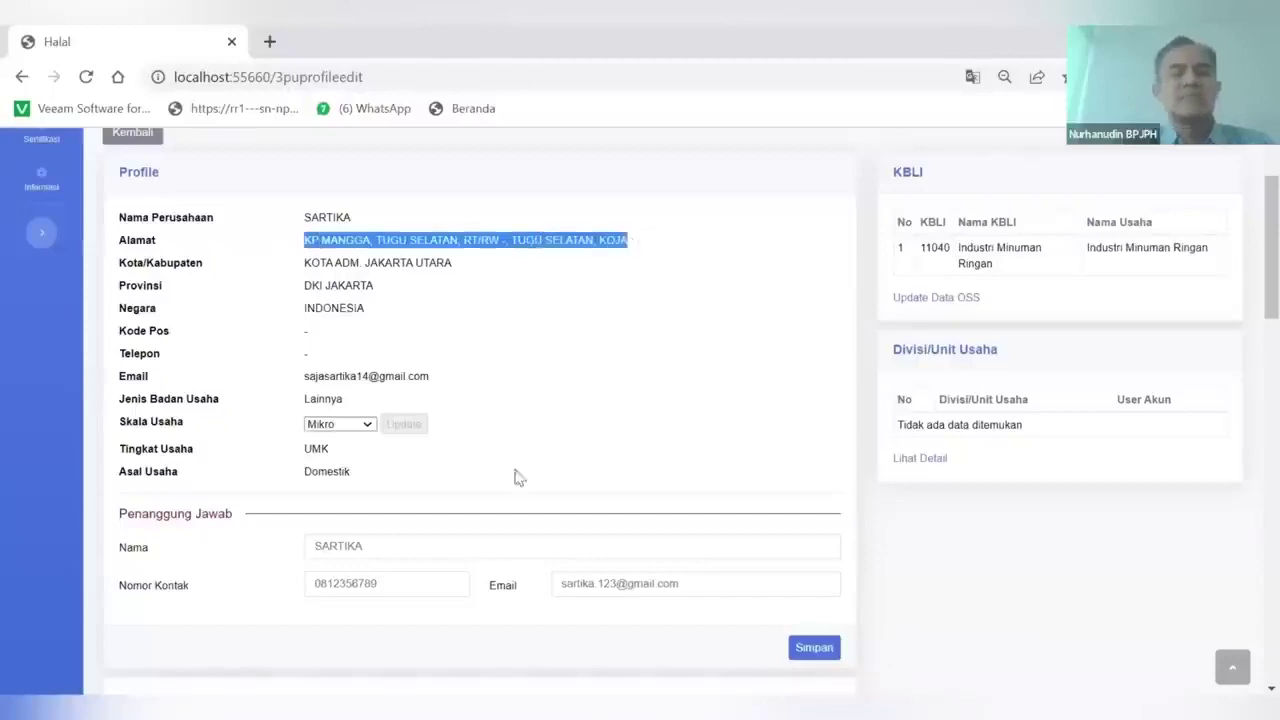
pyautogui.scroll(-3, 497, 537)
pyautogui.scroll(-3, 366, 440)
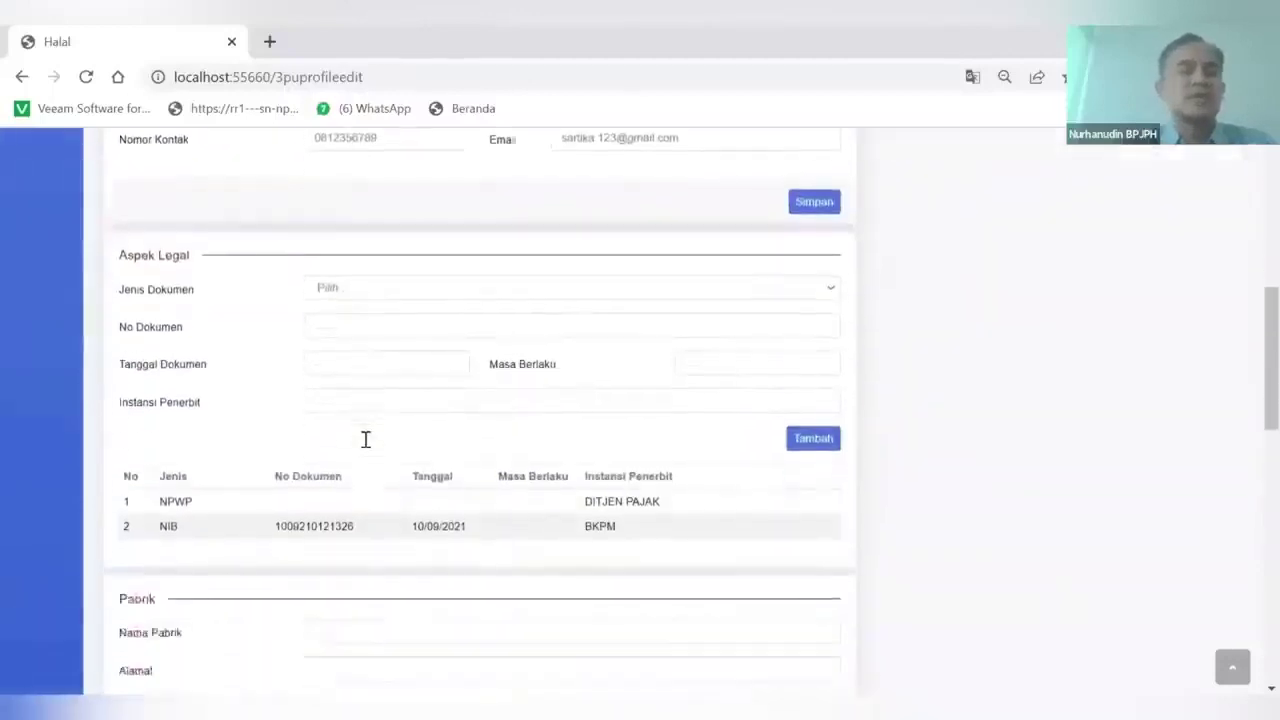
pyautogui.click(334, 406)
pyautogui.write('KP BANGGA, TUGU SELATAN, RT/RW -, TUGU SELATAN, KOJA')
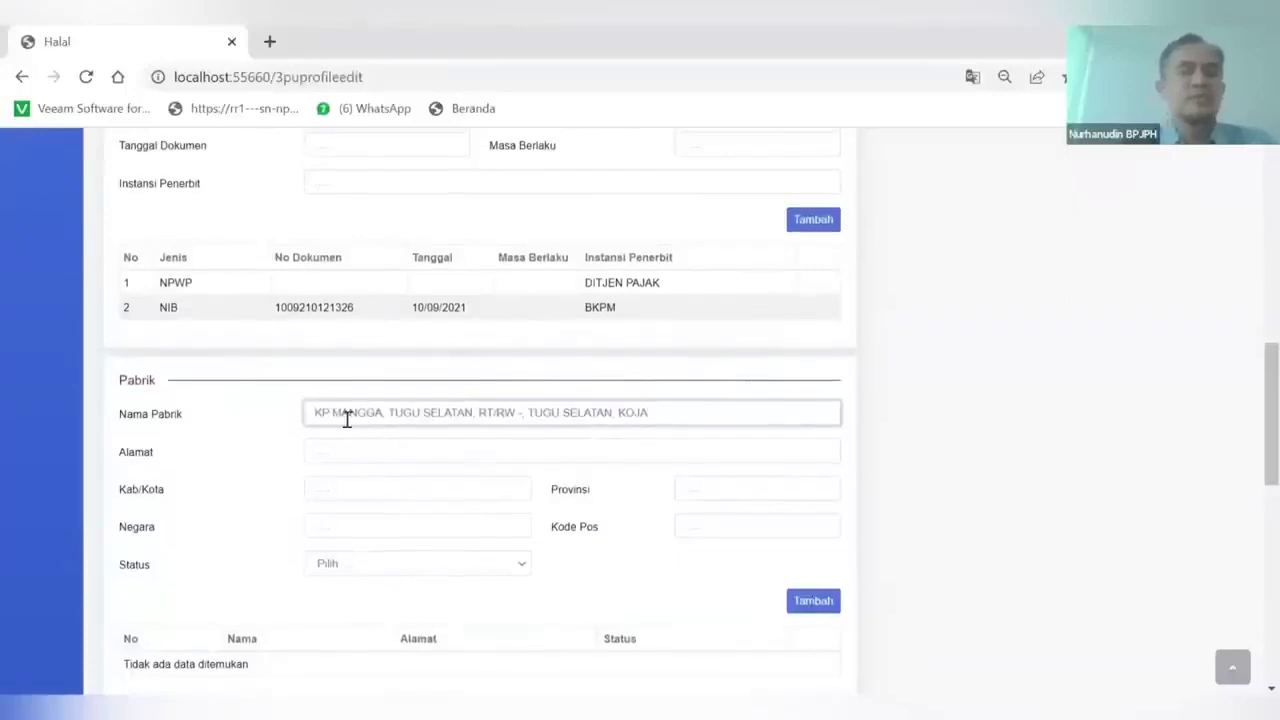
pyautogui.moveTo(314, 413); pyautogui.dragTo(672, 418)
pyautogui.hotkey('ctrl', 'c')
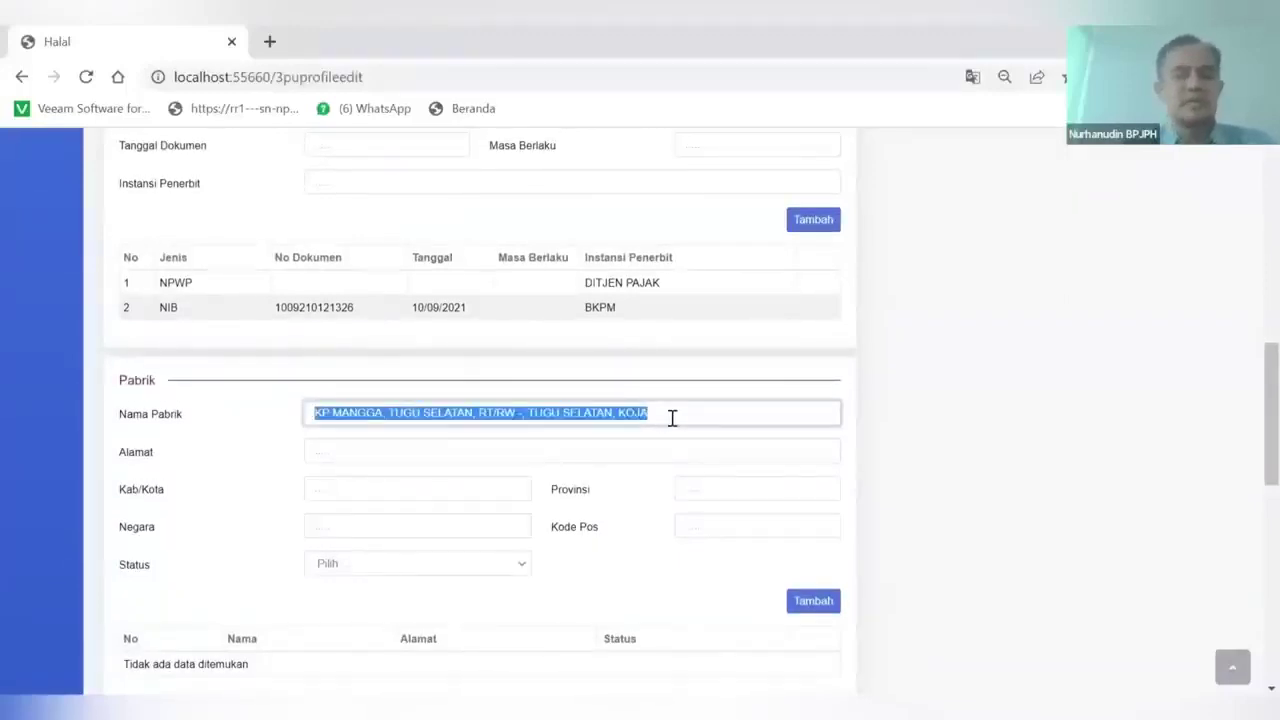
pyautogui.write('SARTIKA JUICE')
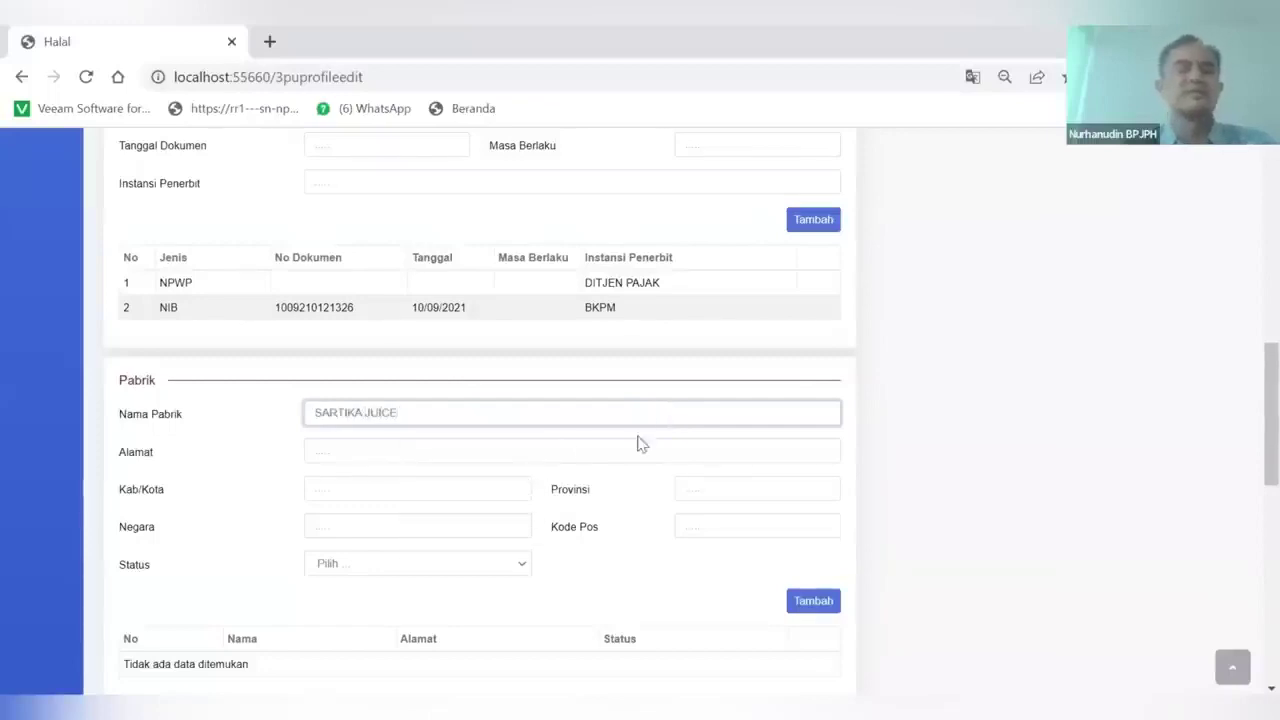
# Copy the company address, city Jakarta Utara and province DKI Jakarta into the Pabrik fields
pyautogui.click(375, 454)
pyautogui.hotkey('ctrl', 'v')
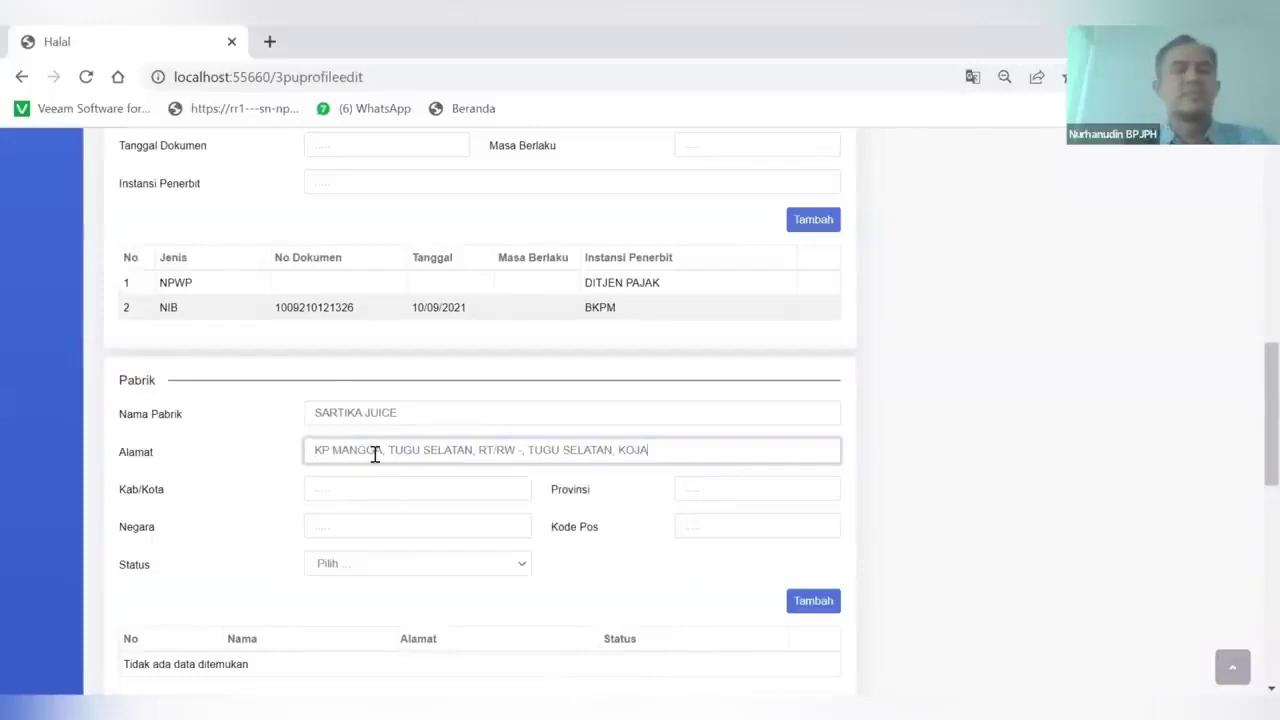
pyautogui.scroll(10, 364, 486)
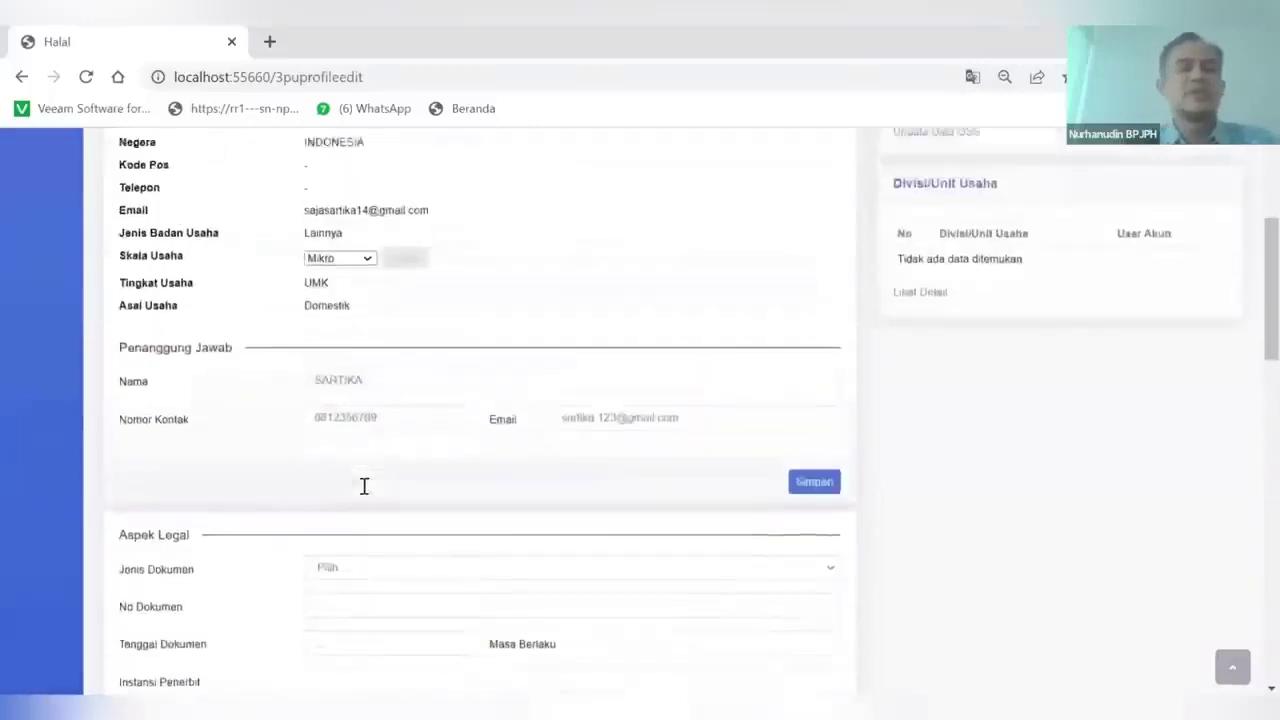
pyautogui.moveTo(305, 289); pyautogui.dragTo(474, 296)
pyautogui.hotkey('ctrl', 'c')
pyautogui.scroll(-15, 474, 294)
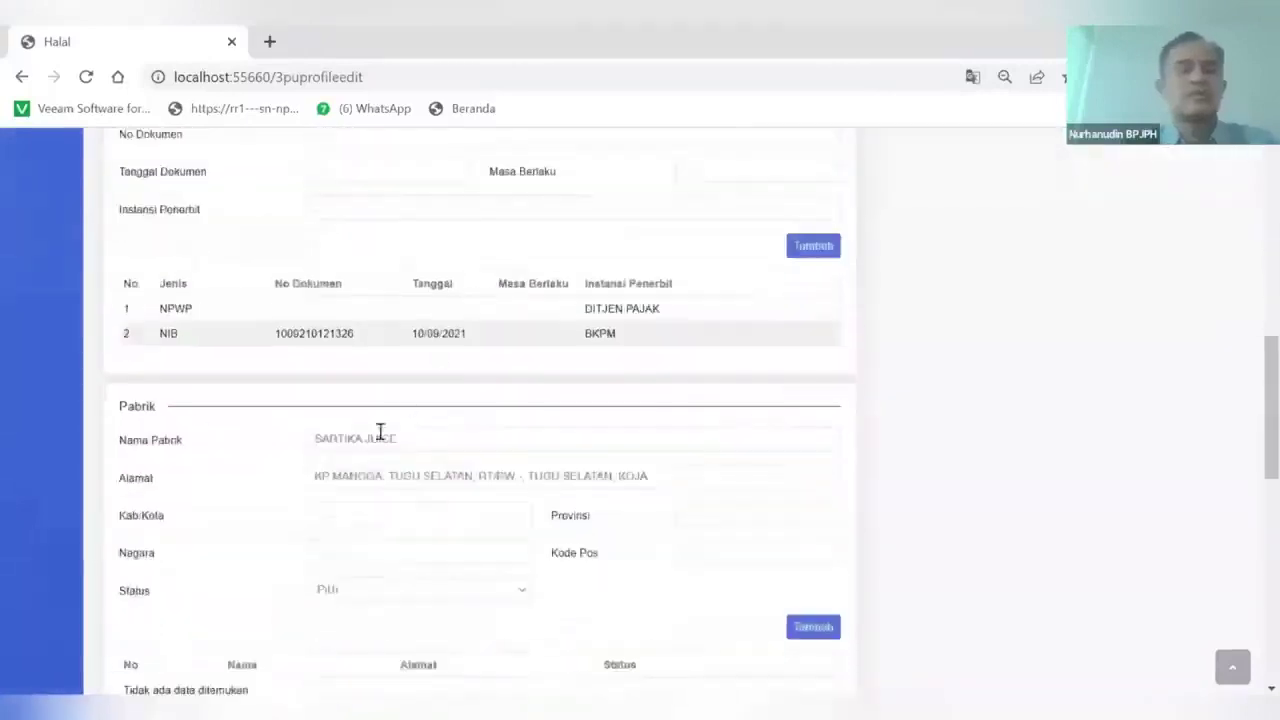
pyautogui.click(330, 493)
pyautogui.hotkey('ctrl', 'v')
pyautogui.scroll(12, 329, 495)
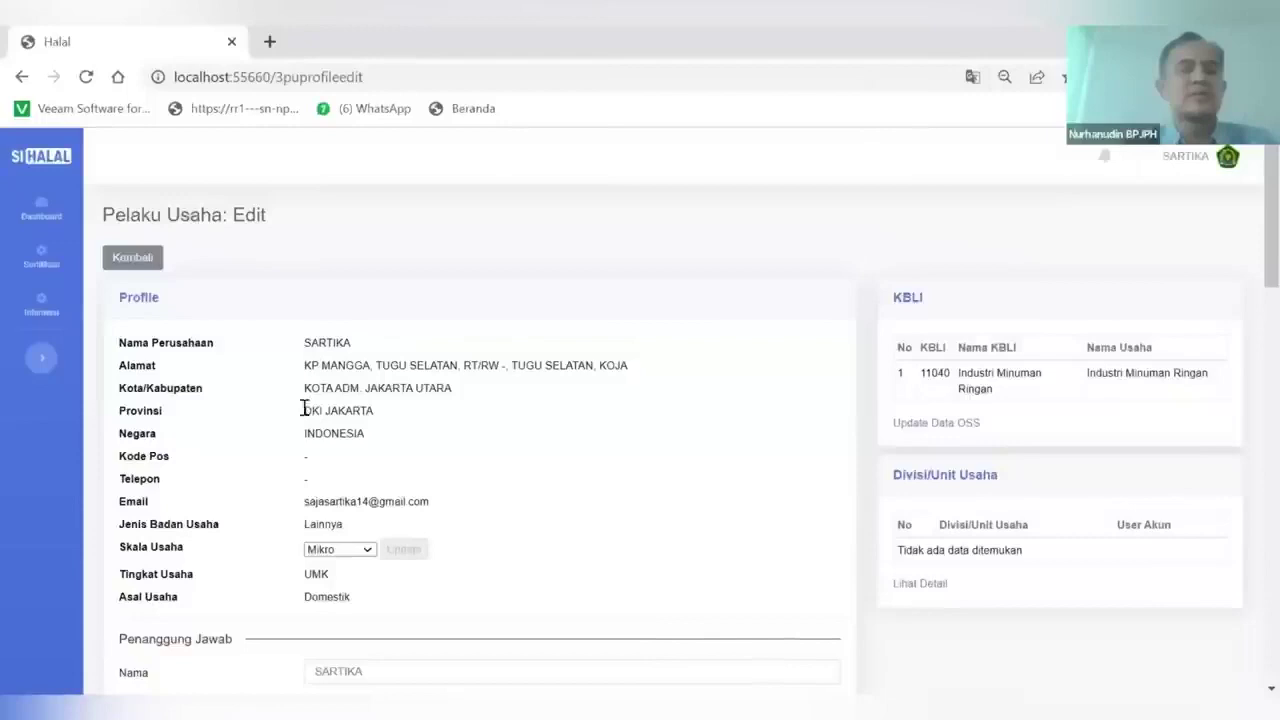
pyautogui.moveTo(305, 410); pyautogui.dragTo(408, 412)
pyautogui.hotkey('ctrl', 'c')
pyautogui.scroll(-15, 408, 412)
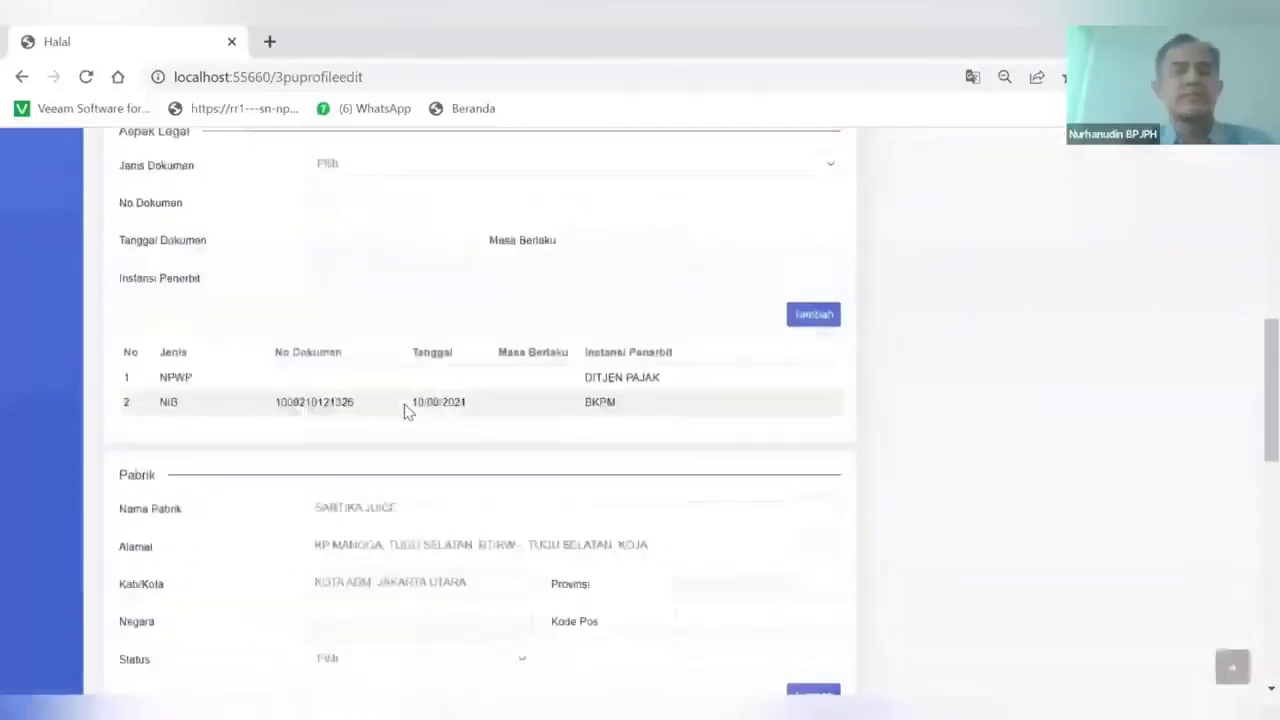
pyautogui.click(697, 420)
pyautogui.hotkey('ctrl', 'v')
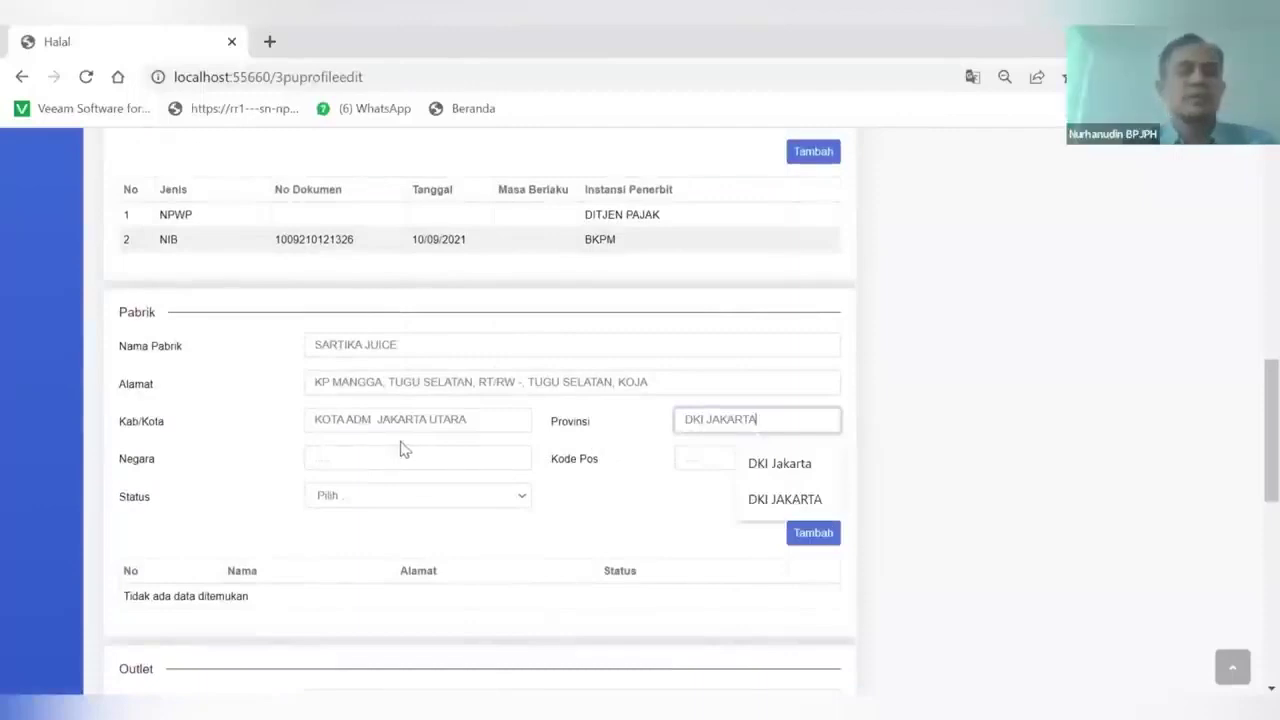
pyautogui.click(358, 453)
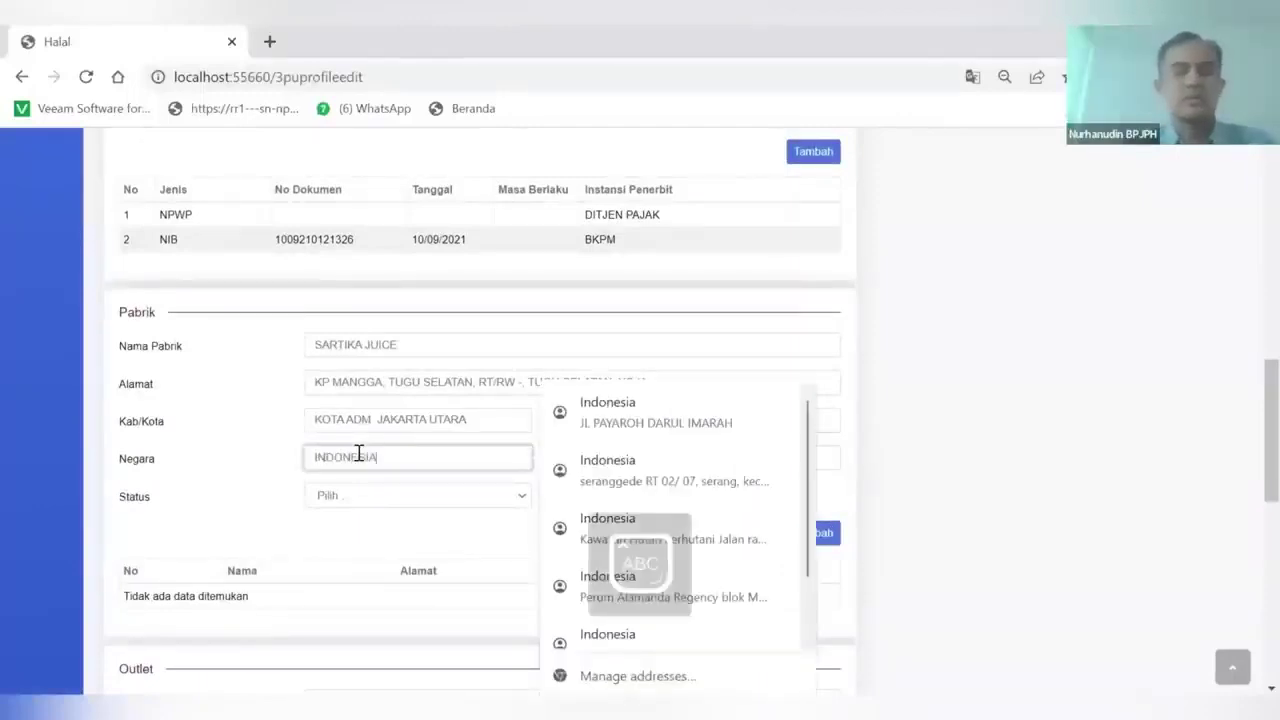
pyautogui.click(434, 546)
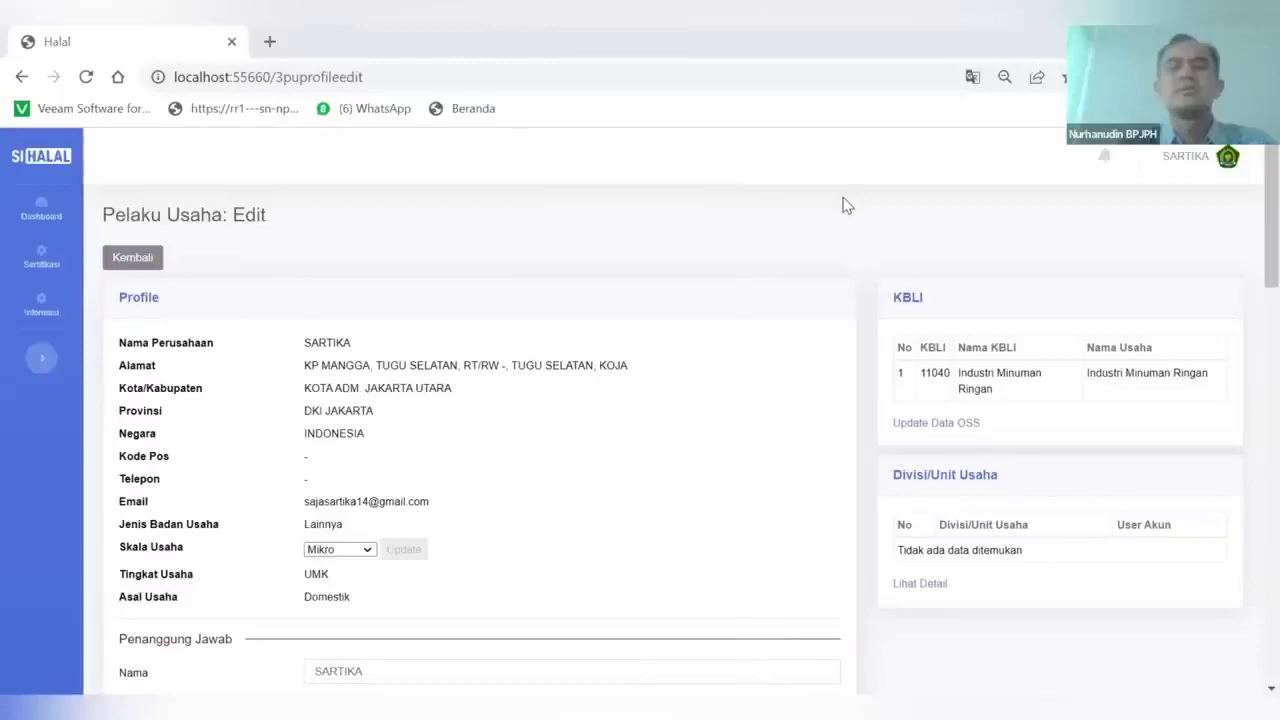
# Search 'KODEPOS KOJA JAKATA UTARA' and check the Koja postcode table on carikodepos.com
pyautogui.click(270, 42)
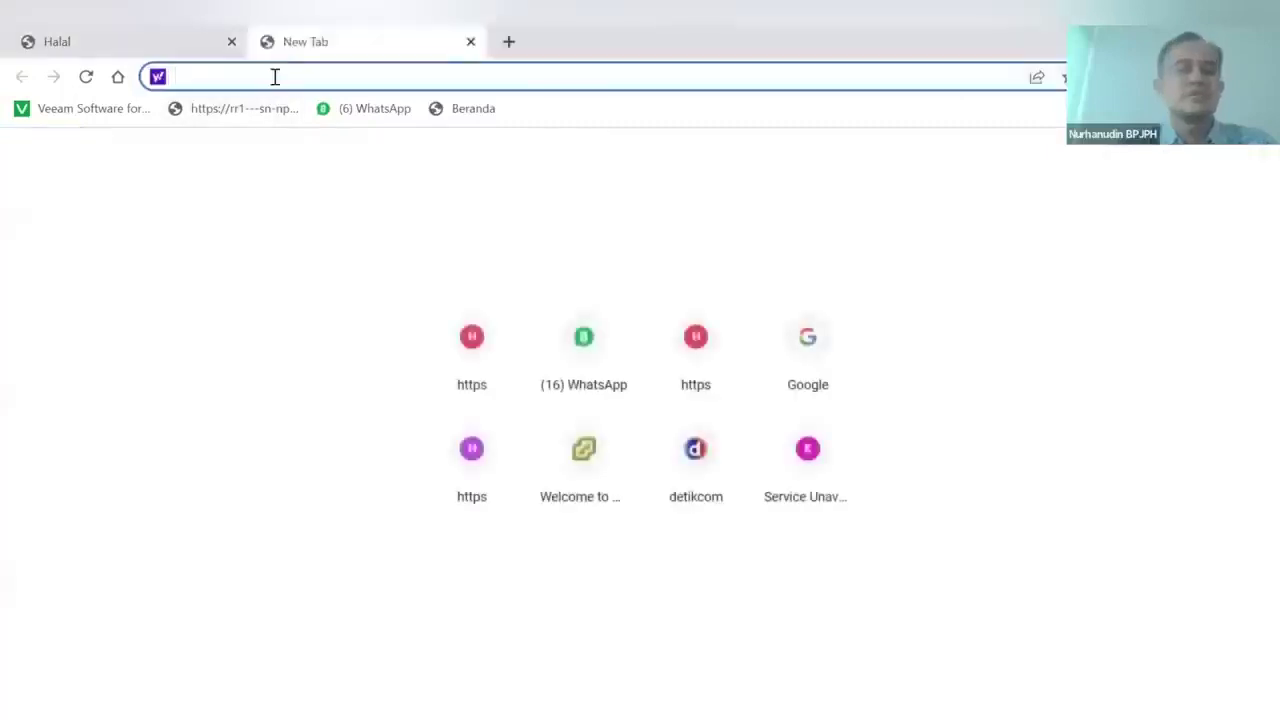
pyautogui.write('KODEPOS')
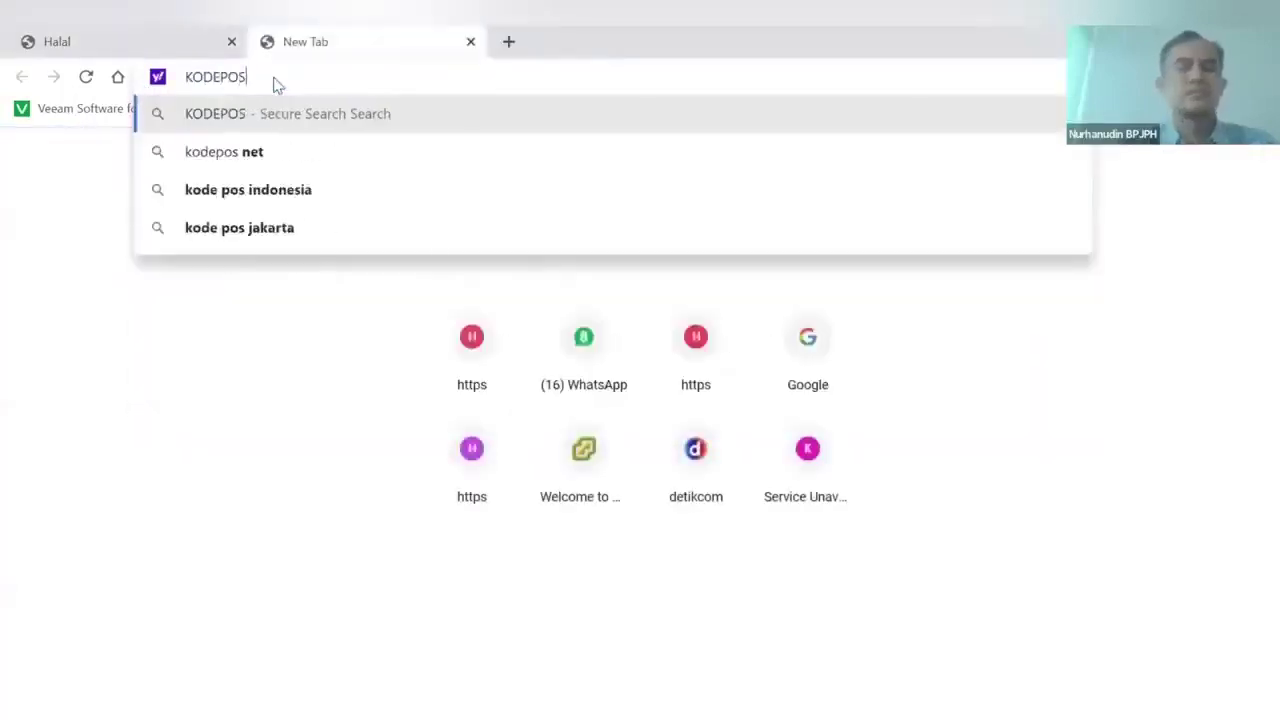
pyautogui.write(' KOJA')
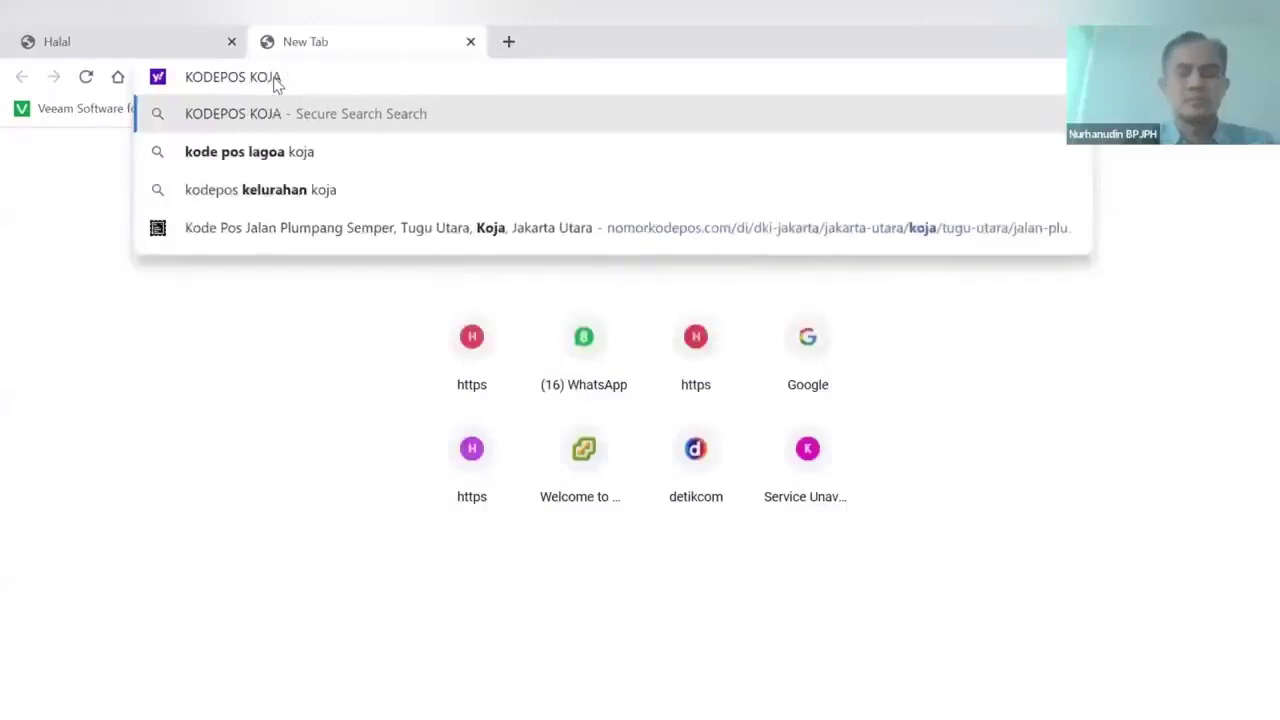
pyautogui.write(' JAKATA UTARA')
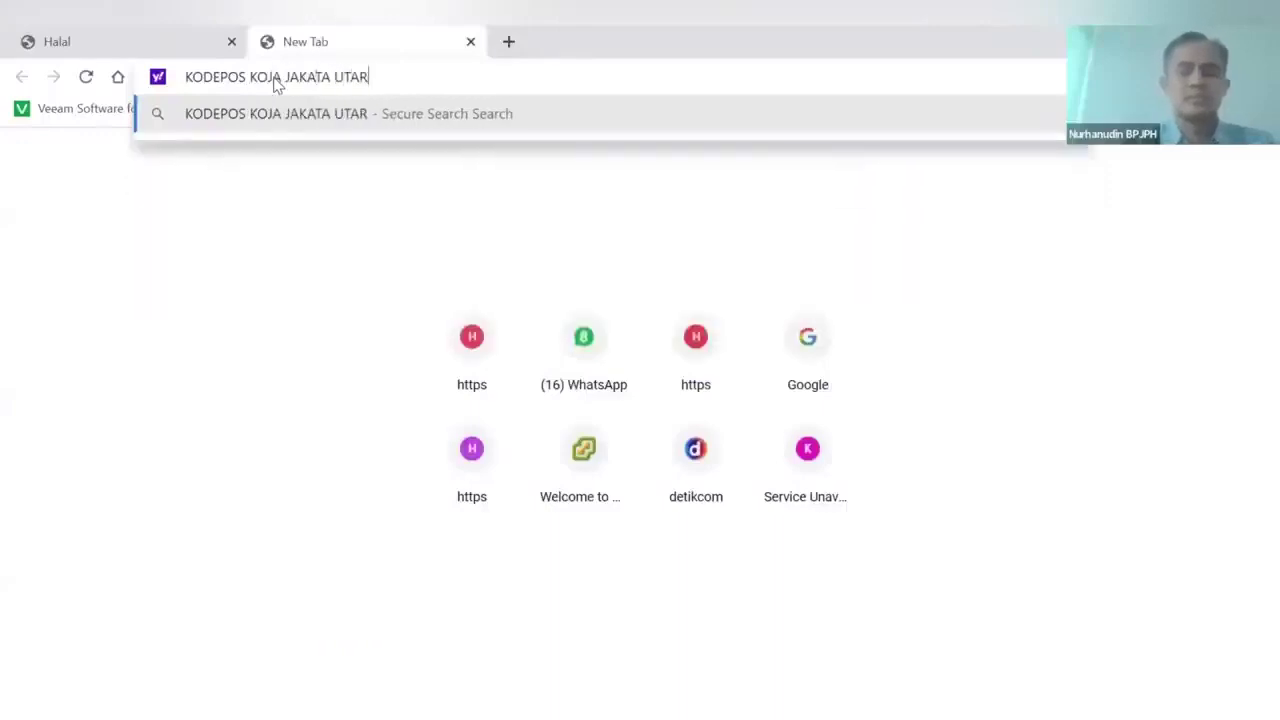
pyautogui.press('Return')
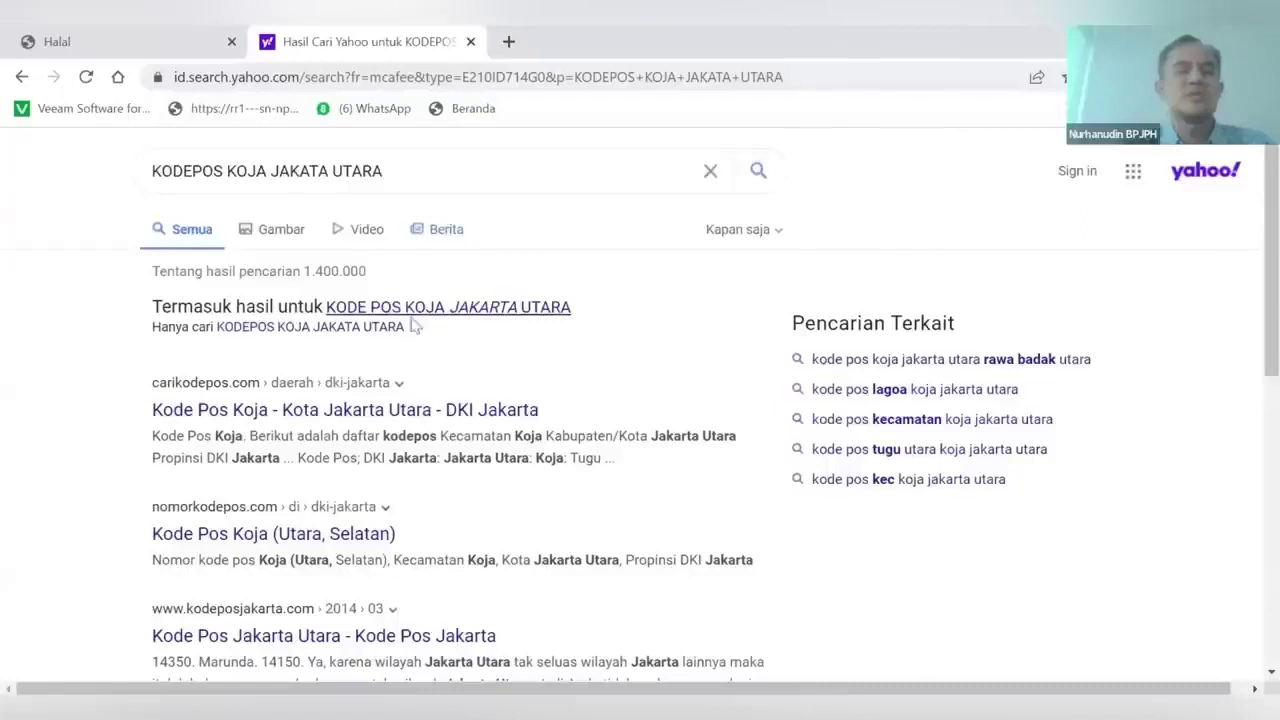
pyautogui.click(396, 422)
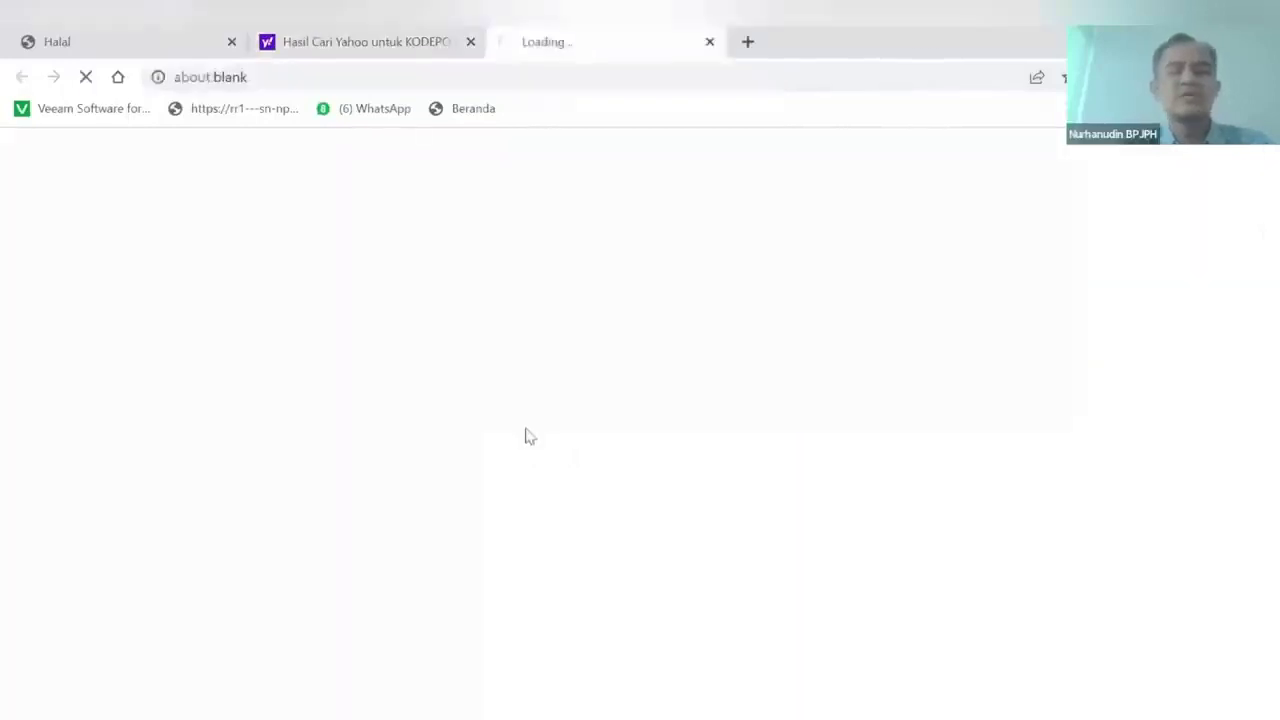
pyautogui.scroll(-1, 536, 449)
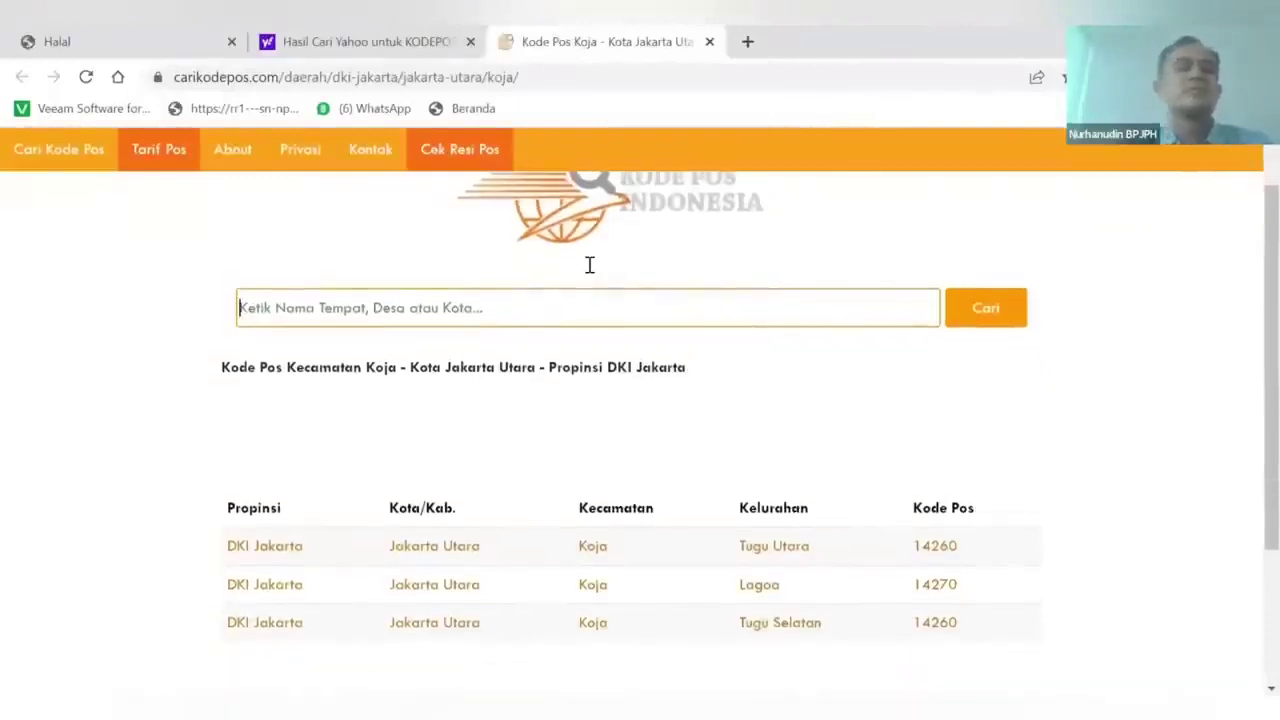
pyautogui.click(178, 45)
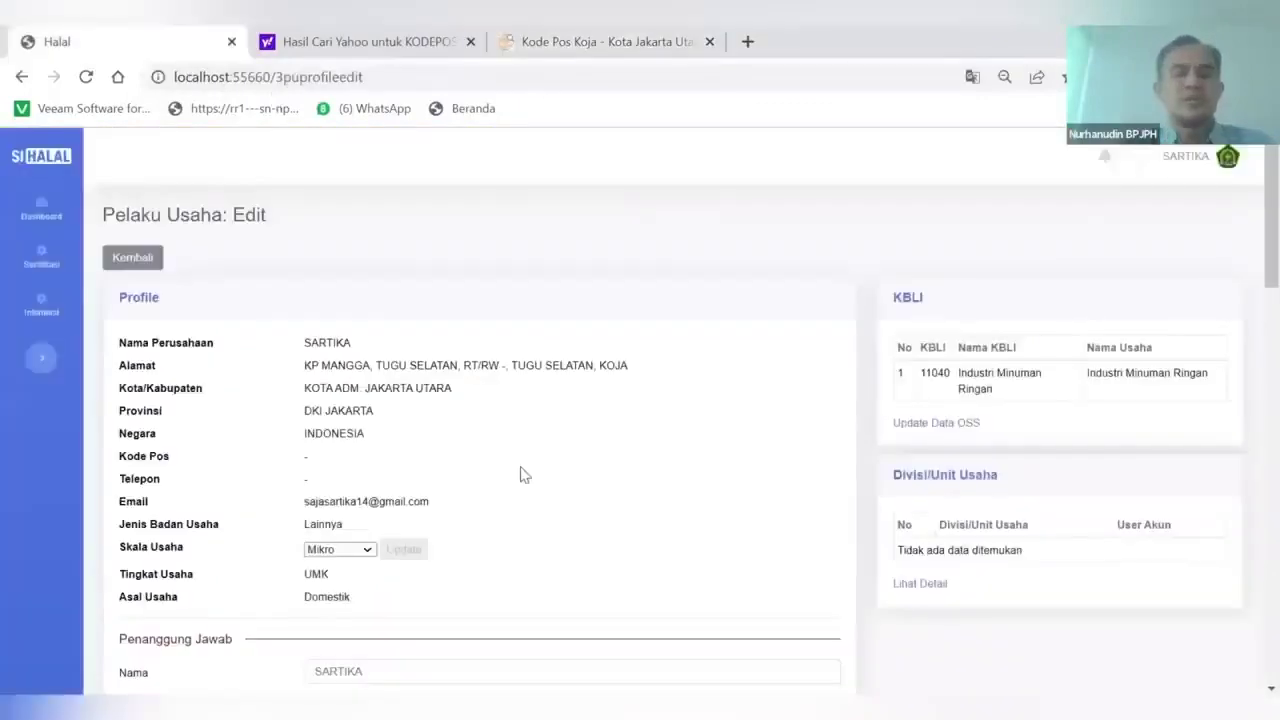
# Confirm Tugu Selatan's postcode and enter 14260 as the factory's Kode Pos
pyautogui.scroll(-10, 522, 474)
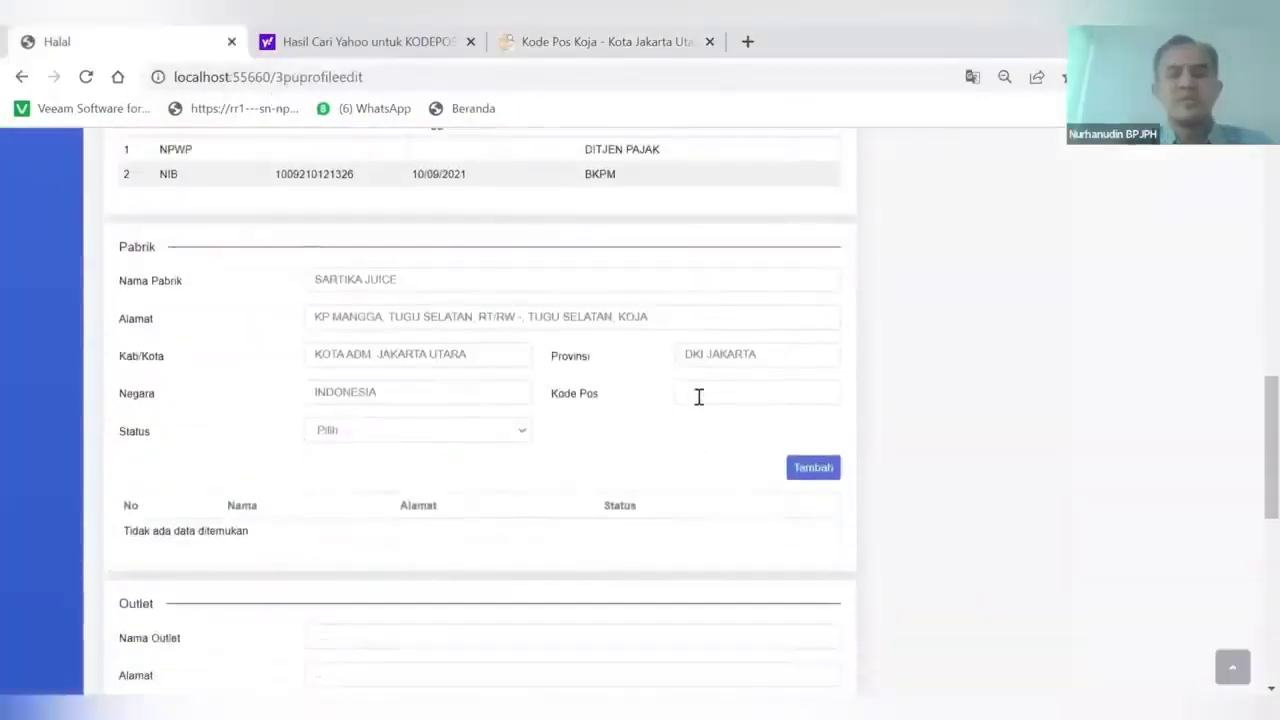
pyautogui.click(699, 397)
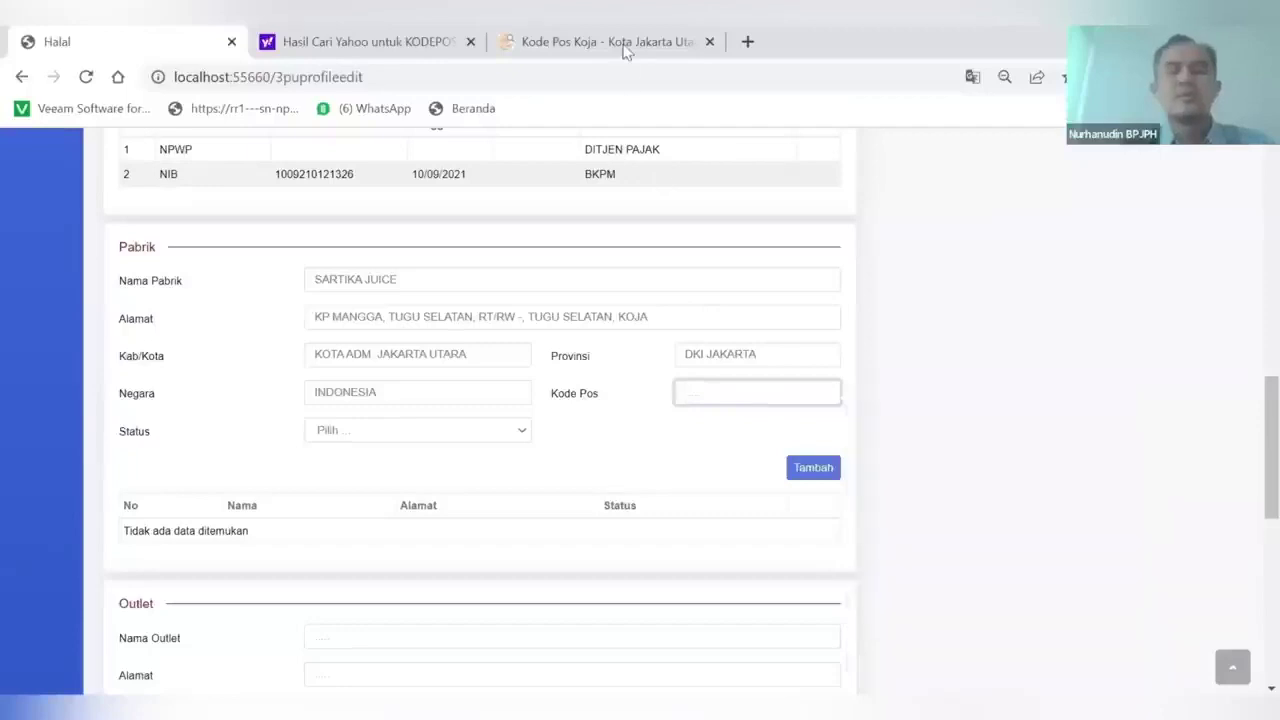
pyautogui.click(624, 50)
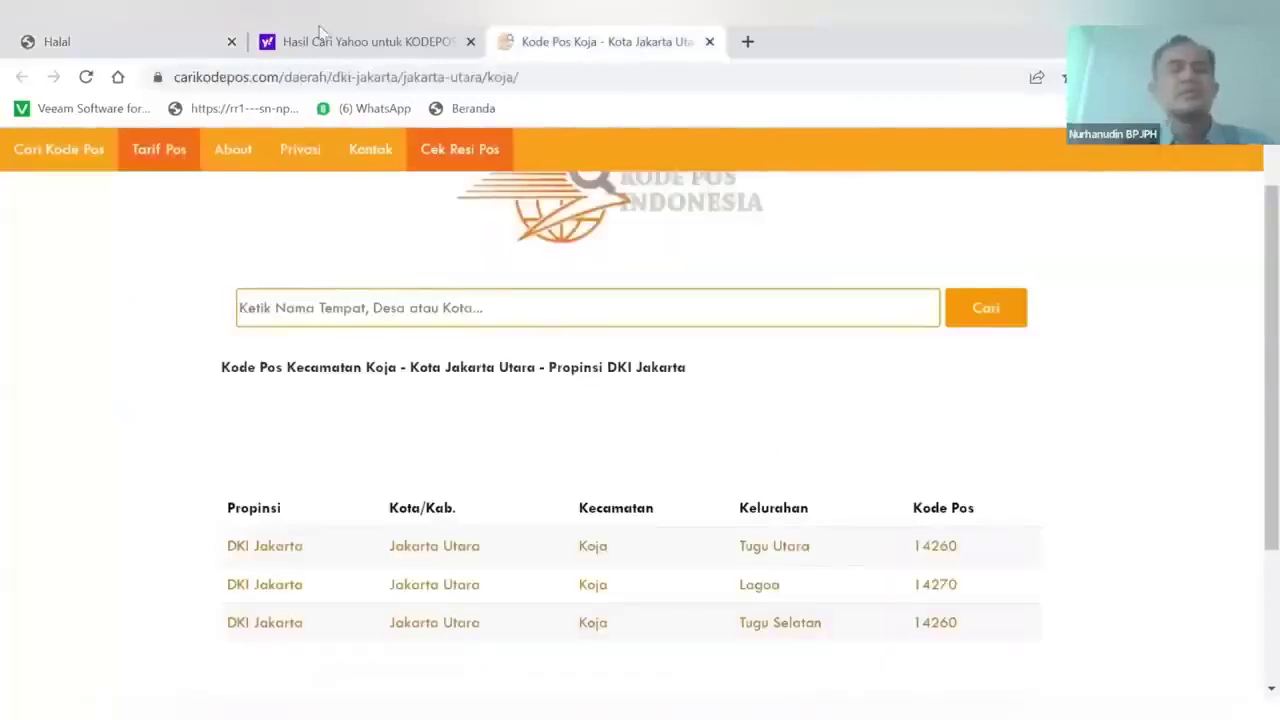
pyautogui.click(178, 50)
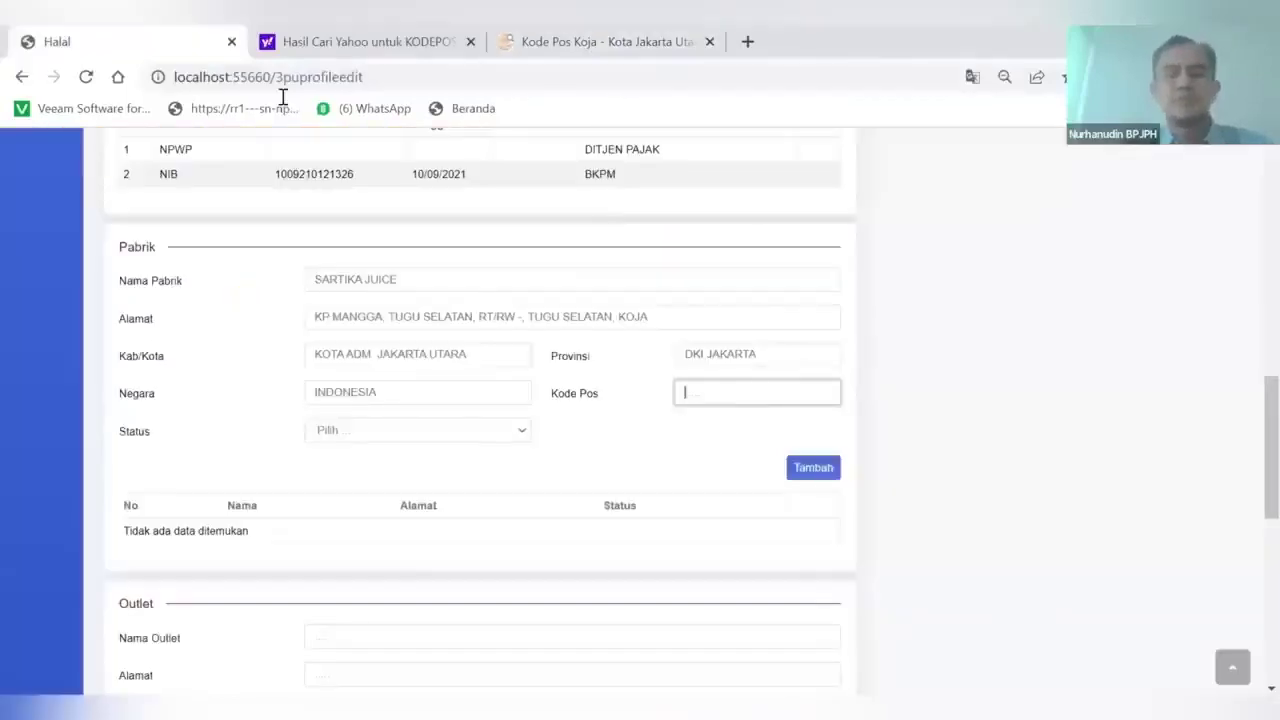
pyautogui.click(692, 395)
pyautogui.write('14260')
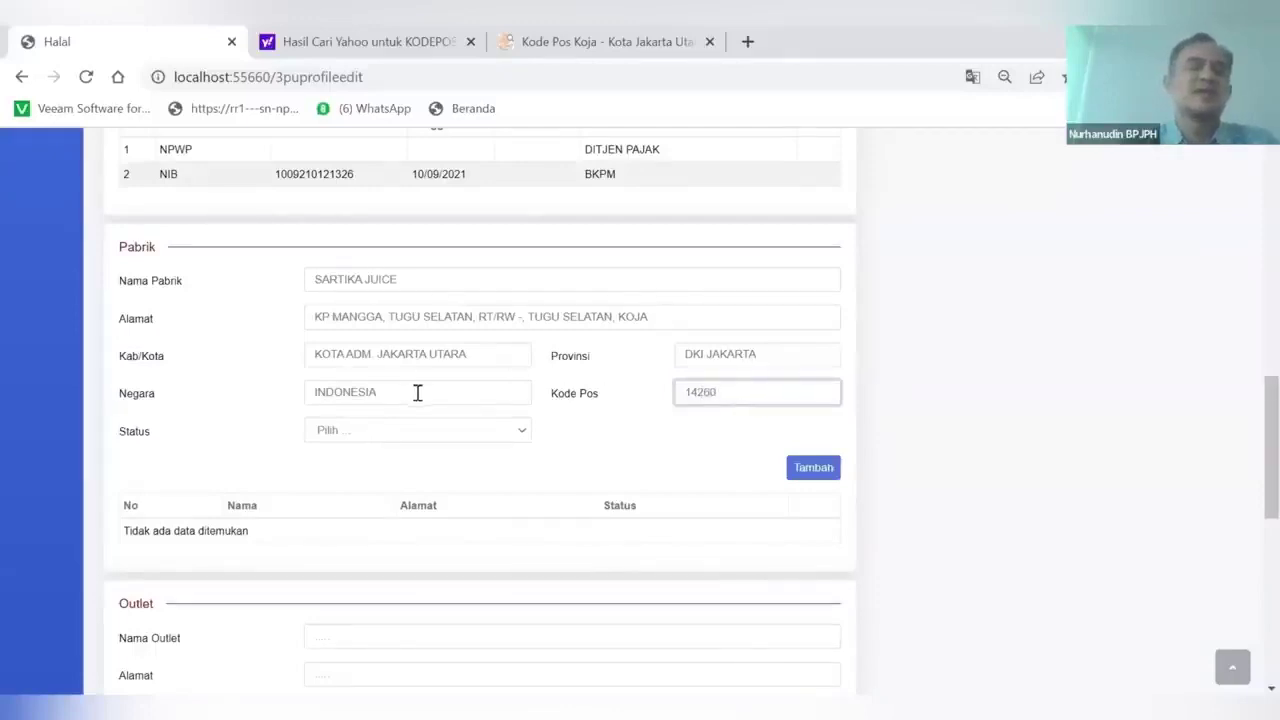
# Set the factory status to Milik Sendiri and add SARTIKA JUICE to the Pabrik list
pyautogui.scroll(-1, 379, 397)
pyautogui.click(457, 396)
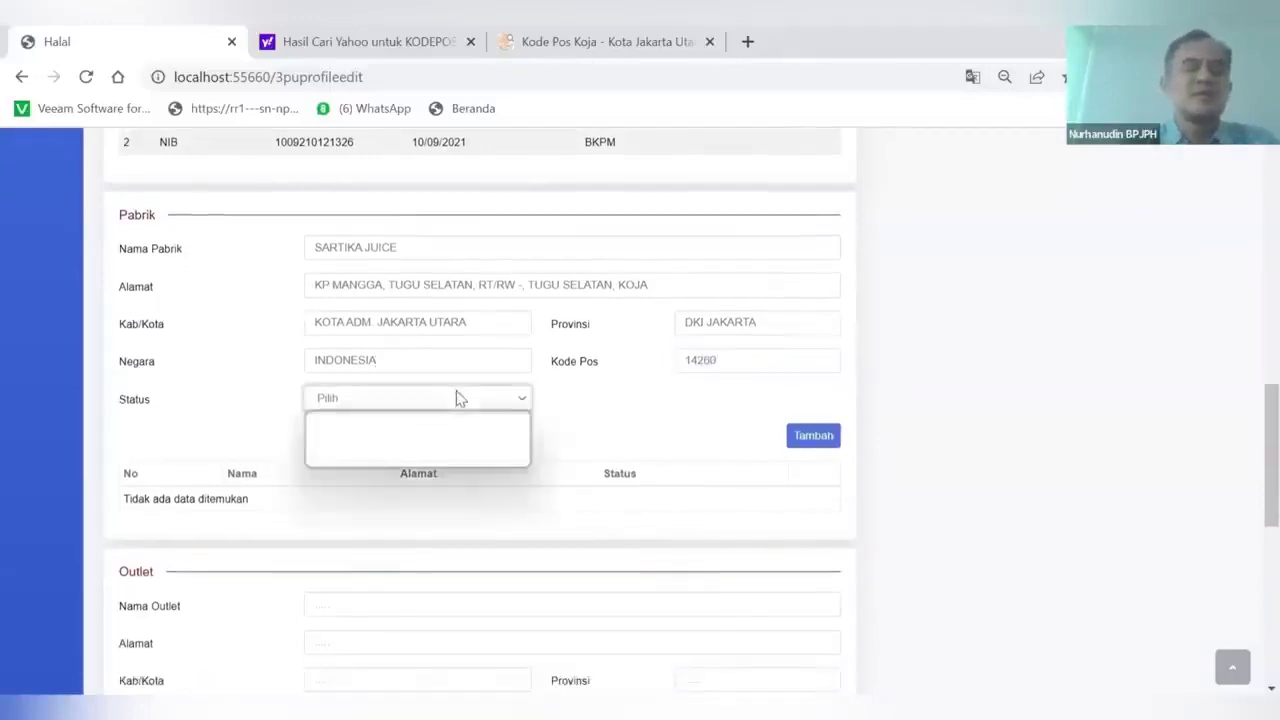
pyautogui.click(360, 433)
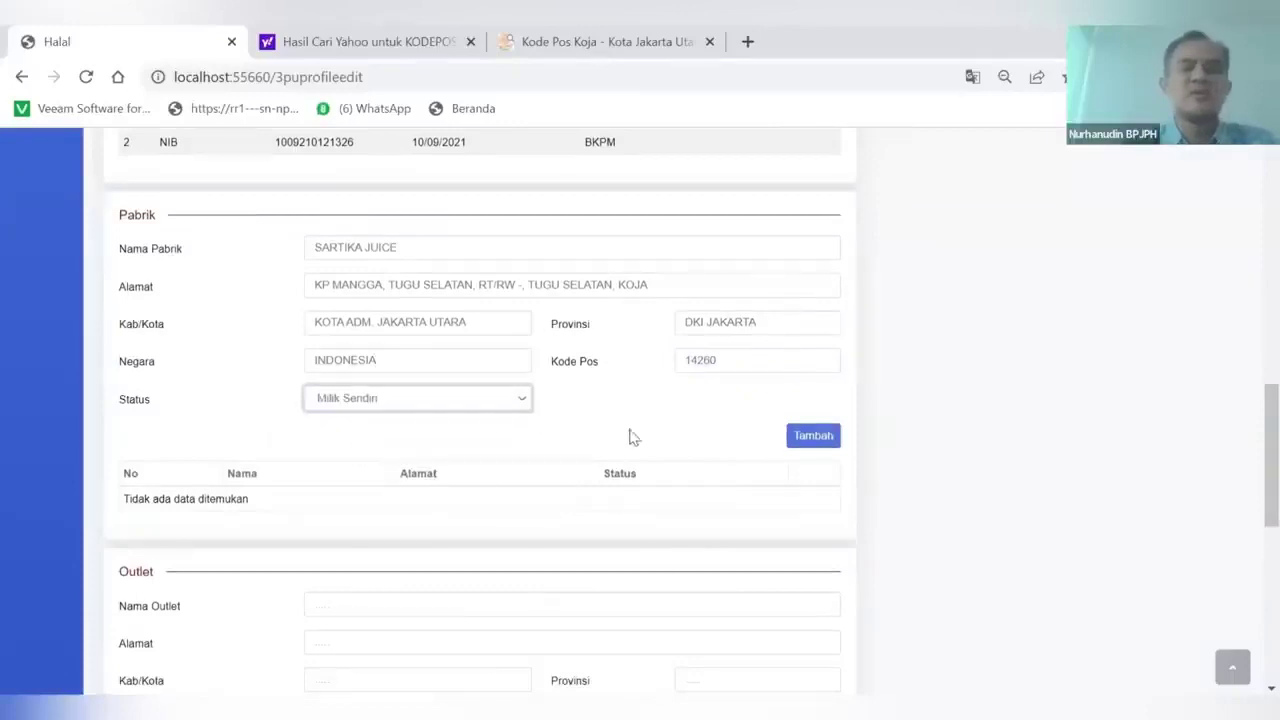
pyautogui.click(812, 445)
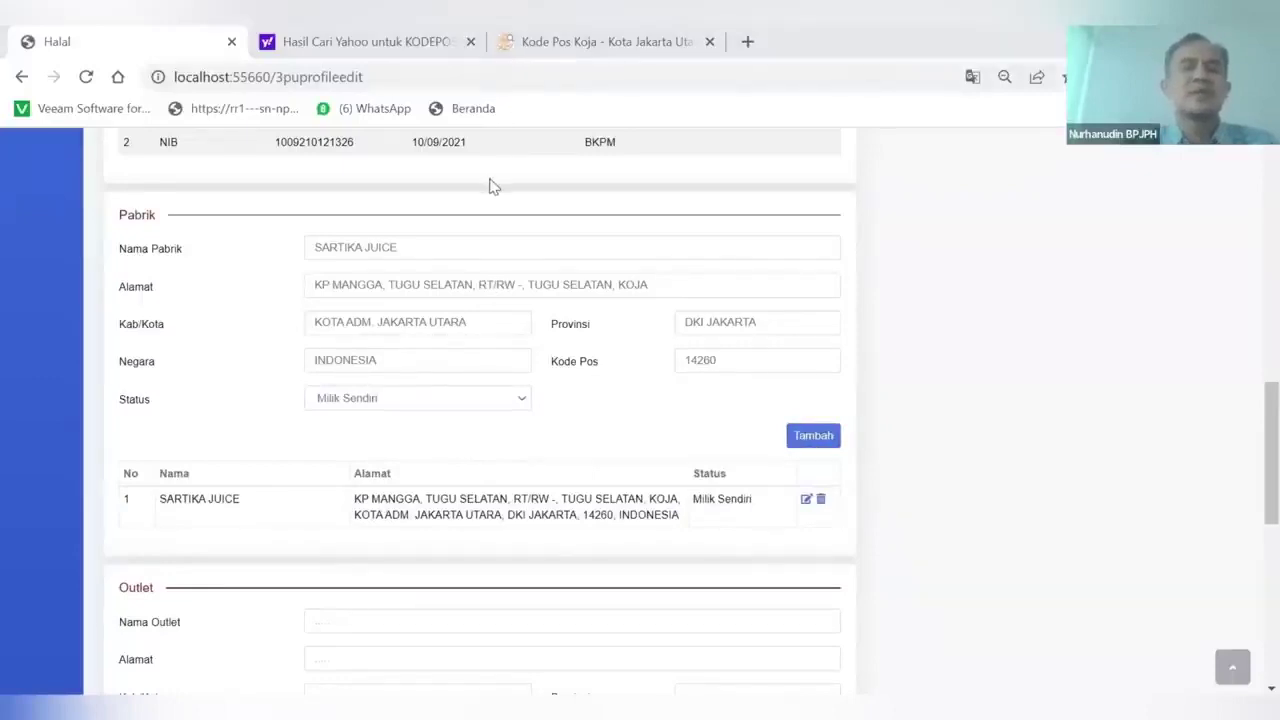
pyautogui.scroll(-1, 414, 463)
pyautogui.scroll(2, 417, 463)
pyautogui.scroll(-1, 417, 463)
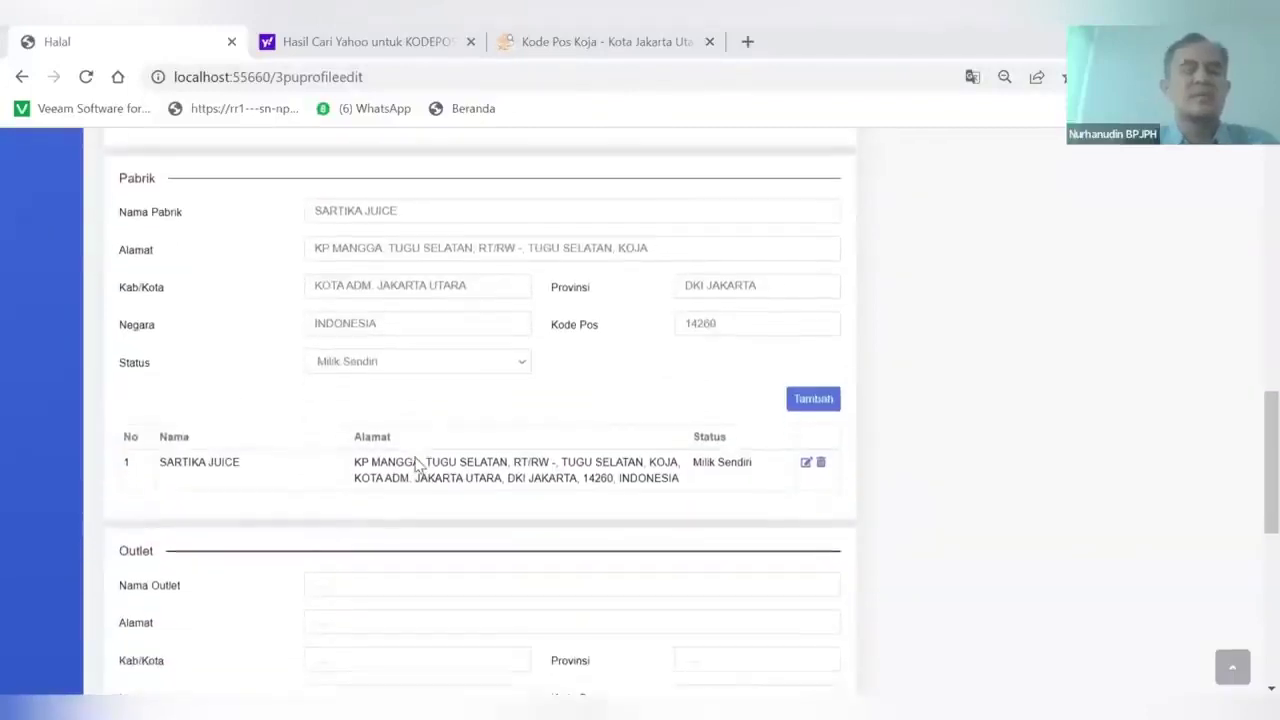
# Copy the factory name SARTIKA JUICE and its street address into the outlet name and address fields
pyautogui.moveTo(314, 214); pyautogui.dragTo(443, 217)
pyautogui.hotkey('ctrl', 'c')
pyautogui.scroll(-1, 380, 460)
pyautogui.click(340, 484)
pyautogui.hotkey('ctrl', 'v')
pyautogui.scroll(1, 343, 440)
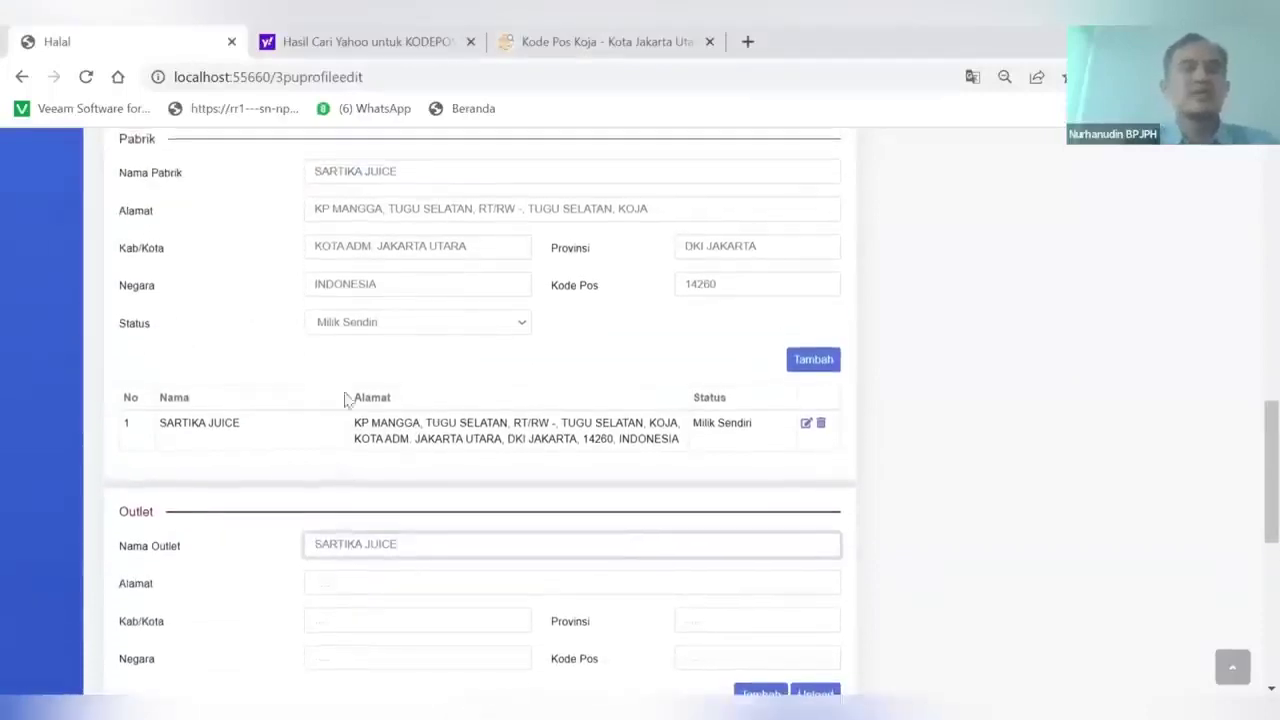
pyautogui.moveTo(410, 230); pyautogui.dragTo(671, 246)
pyautogui.hotkey('ctrl', 'c')
pyautogui.scroll(-2, 380, 492)
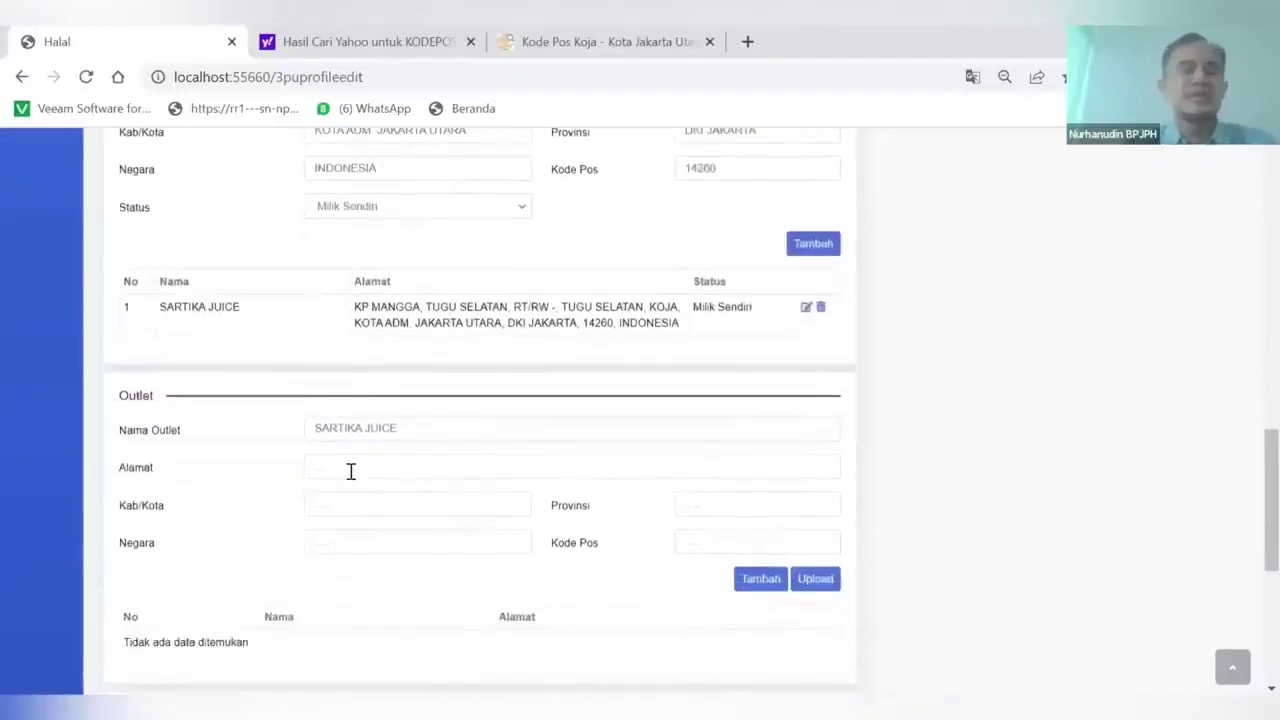
pyautogui.click(351, 471)
pyautogui.hotkey('ctrl', 'v')
# Copy the factory city KOTA ADM. JAKARTA UTARA and province DKI JAKARTA into the outlet fields
pyautogui.scroll(3, 350, 473)
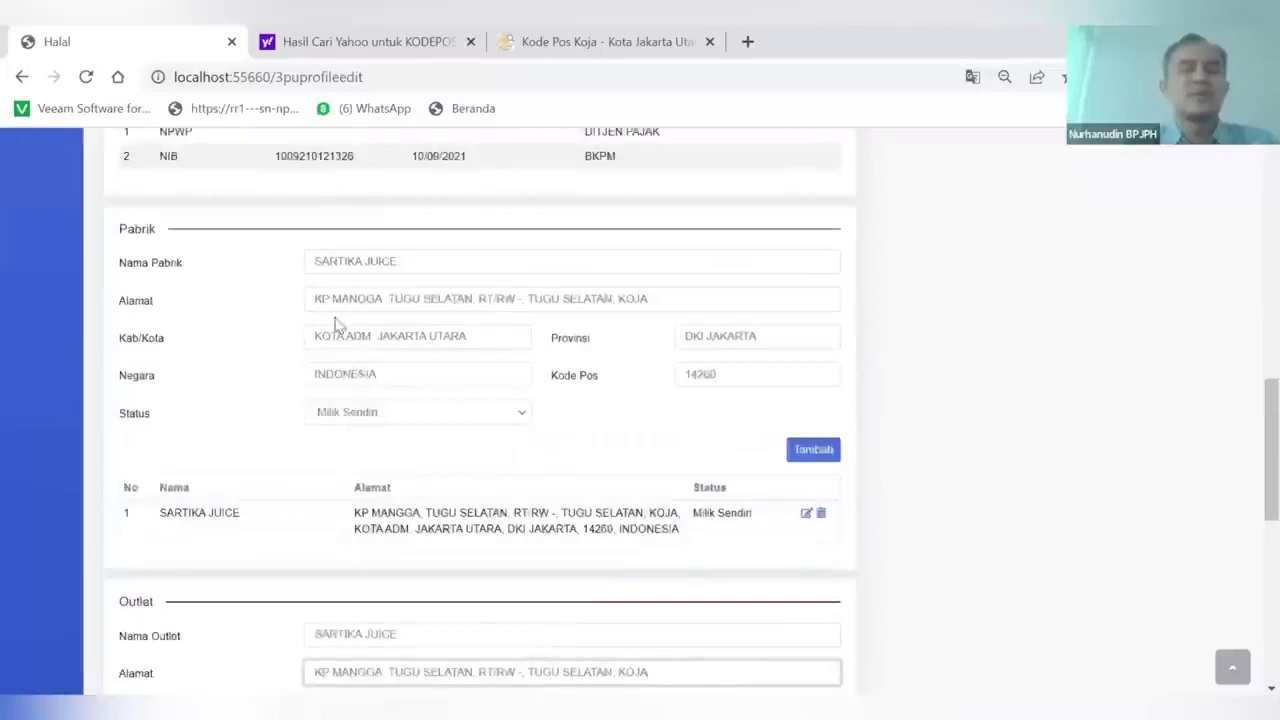
pyautogui.moveTo(314, 336); pyautogui.dragTo(514, 338)
pyautogui.hotkey('ctrl', 'c')
pyautogui.scroll(-1, 514, 340)
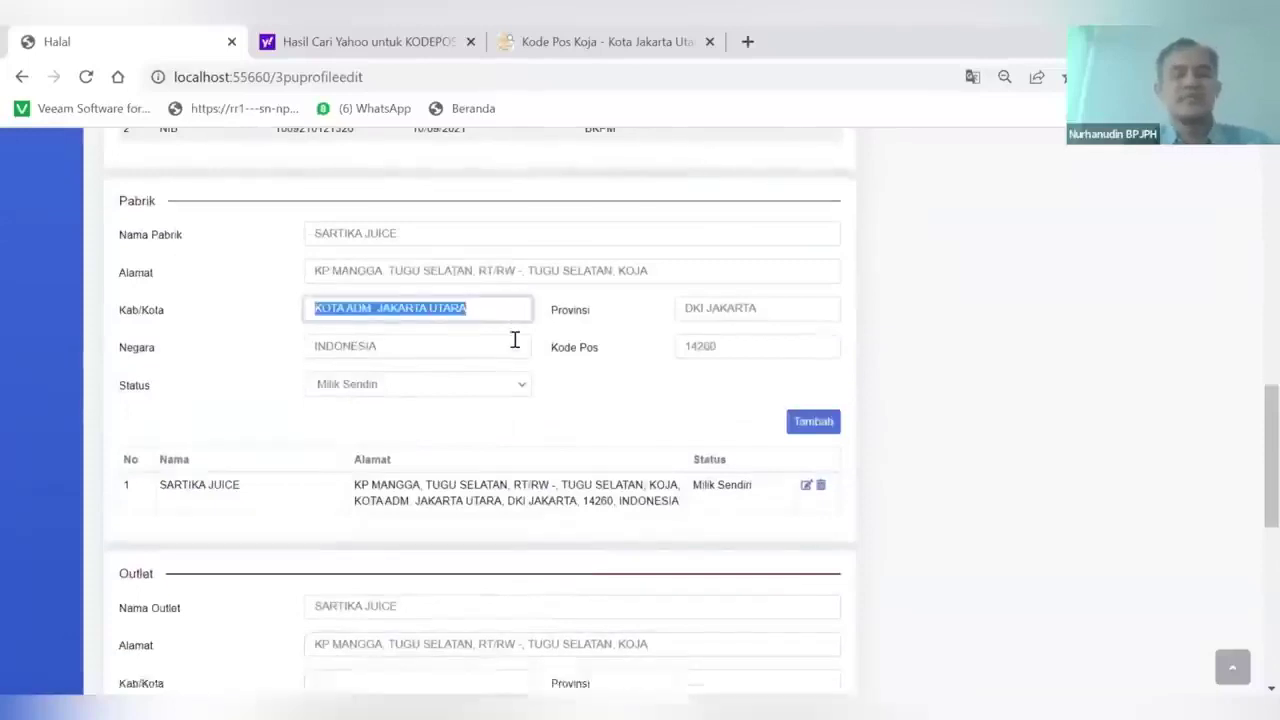
pyautogui.scroll(-3, 514, 340)
pyautogui.click(357, 457)
pyautogui.hotkey('ctrl', 'v')
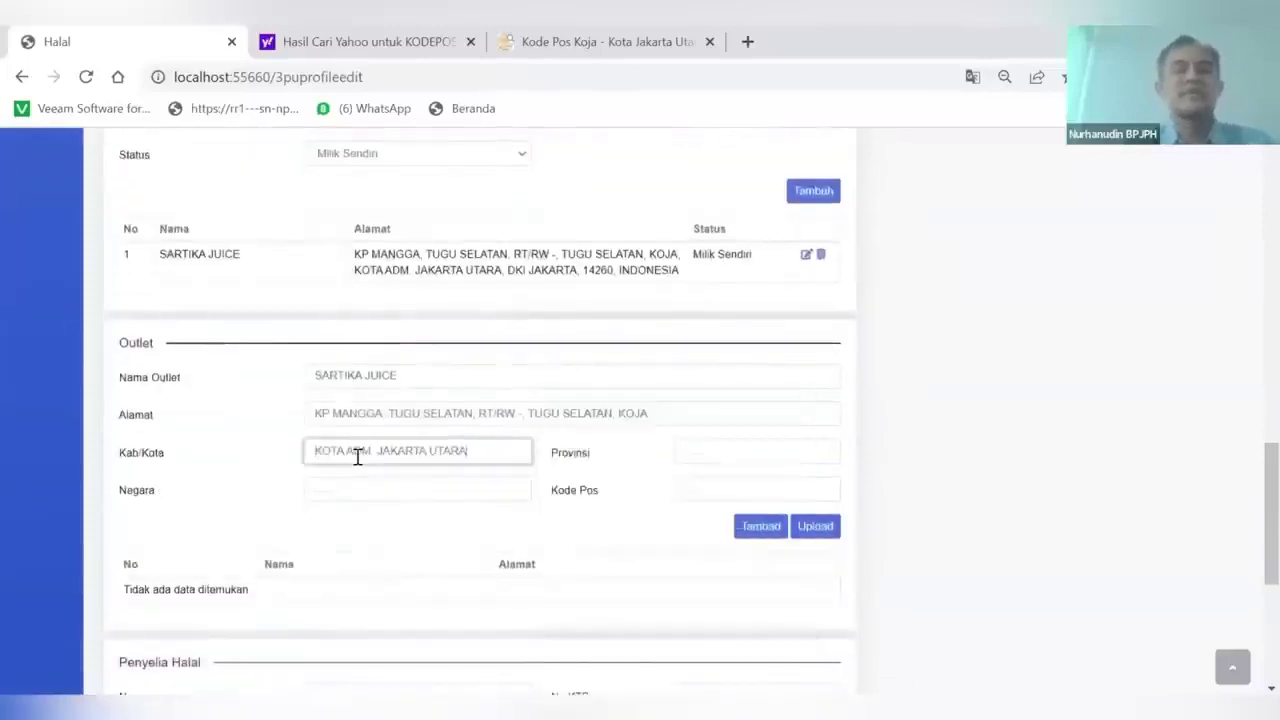
pyautogui.scroll(3, 357, 455)
pyautogui.click(683, 278)
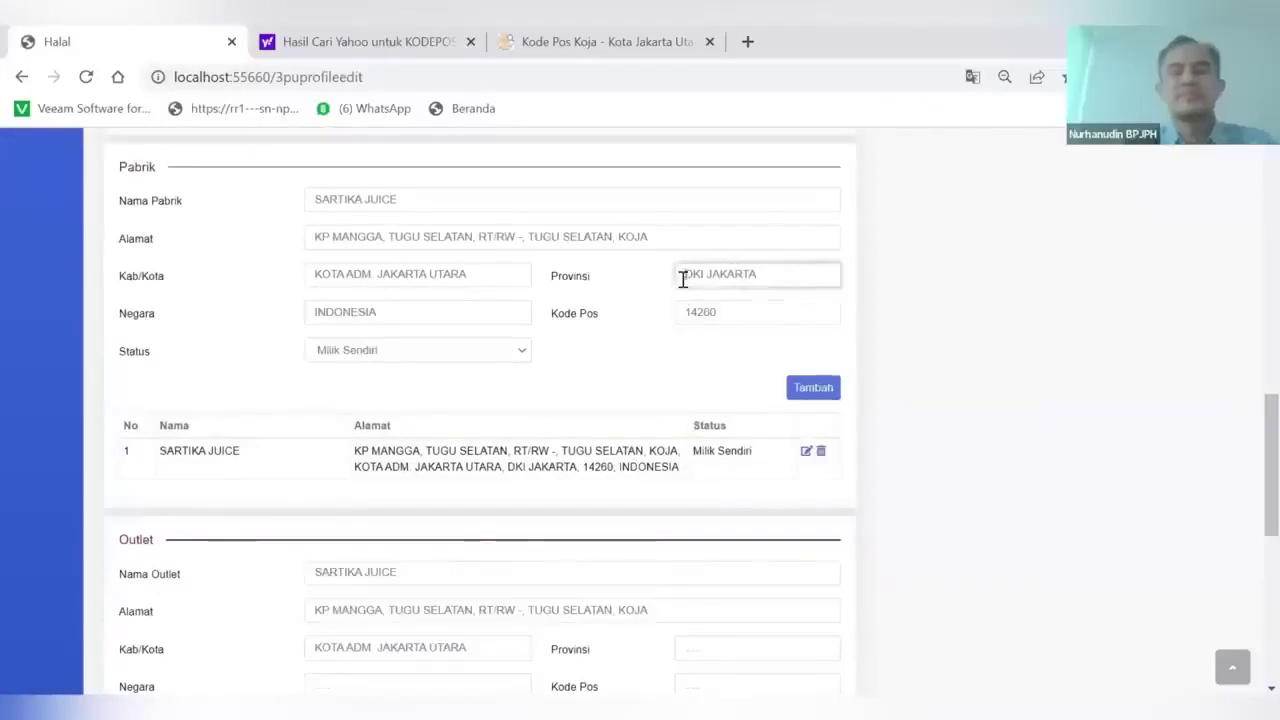
pyautogui.moveTo(683, 278); pyautogui.dragTo(834, 268)
pyautogui.hotkey('ctrl', 'c')
pyautogui.scroll(-3, 630, 502)
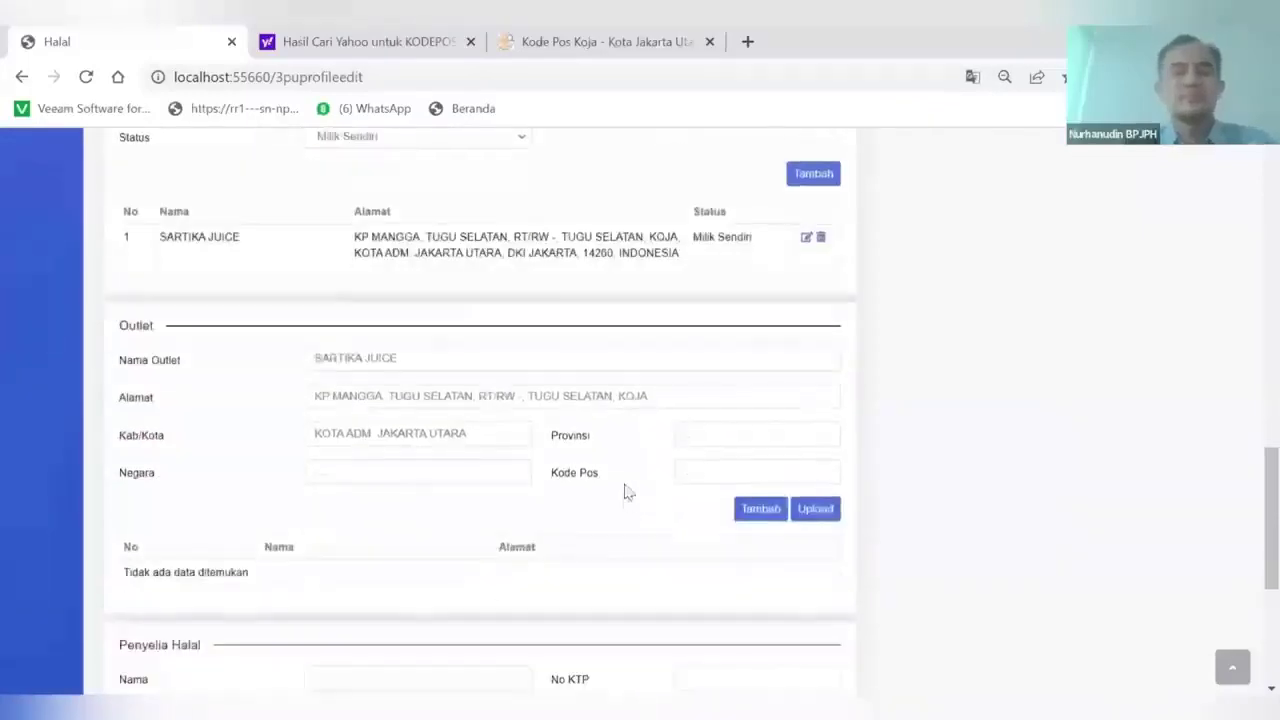
pyautogui.click(694, 435)
pyautogui.hotkey('ctrl', 'v')
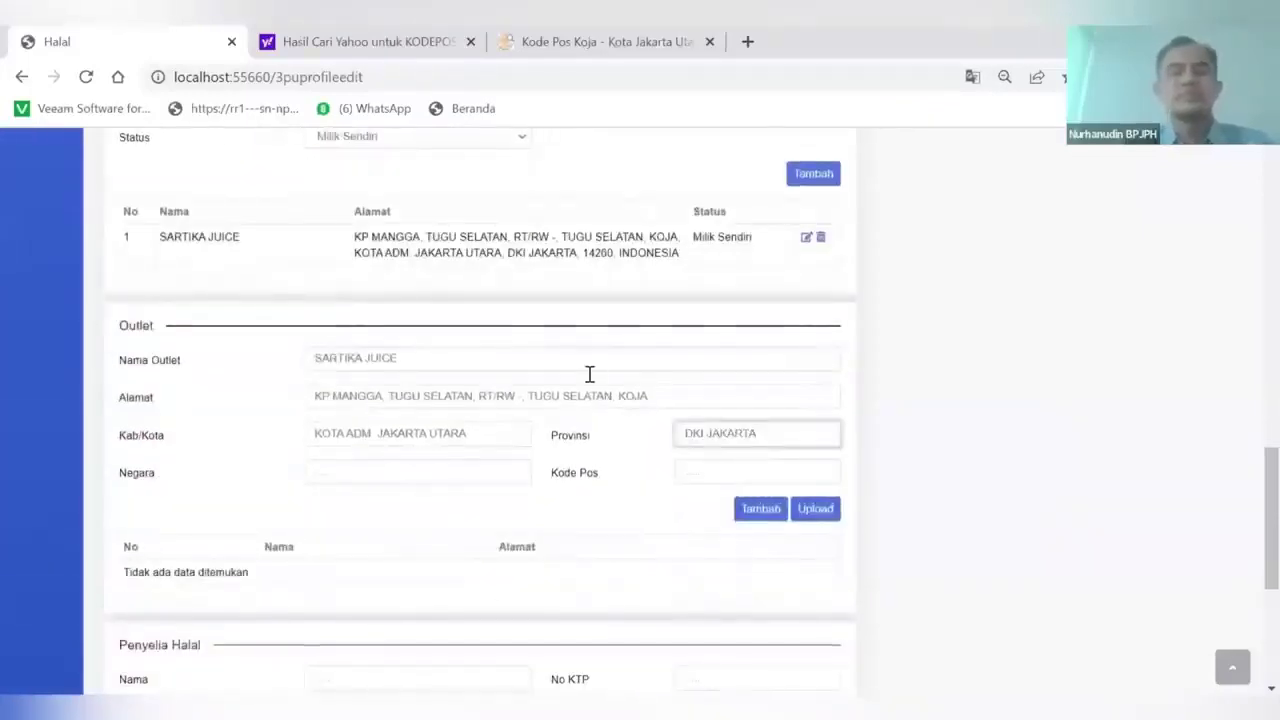
# Set the outlet country to INDONESIA and postcode 14260, then add the outlet to the list
pyautogui.scroll(2, 590, 374)
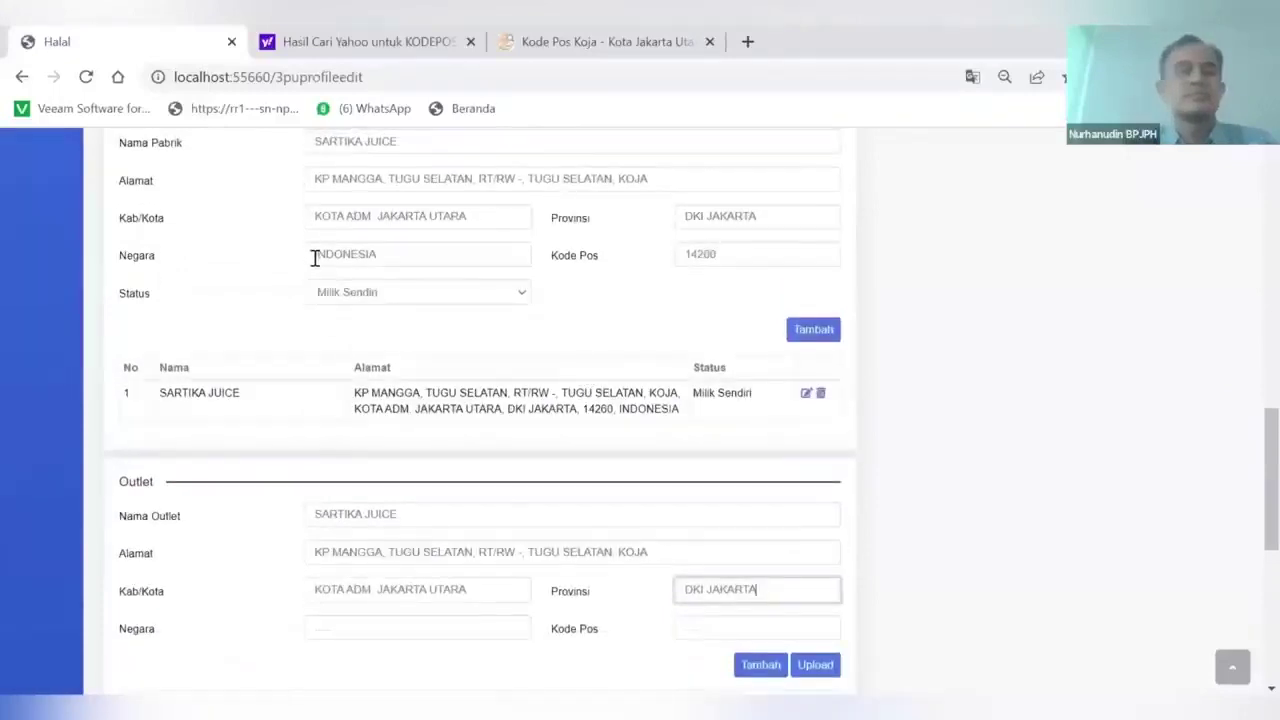
pyautogui.moveTo(315, 257); pyautogui.dragTo(456, 249)
pyautogui.hotkey('ctrl', 'c')
pyautogui.scroll(-3, 456, 249)
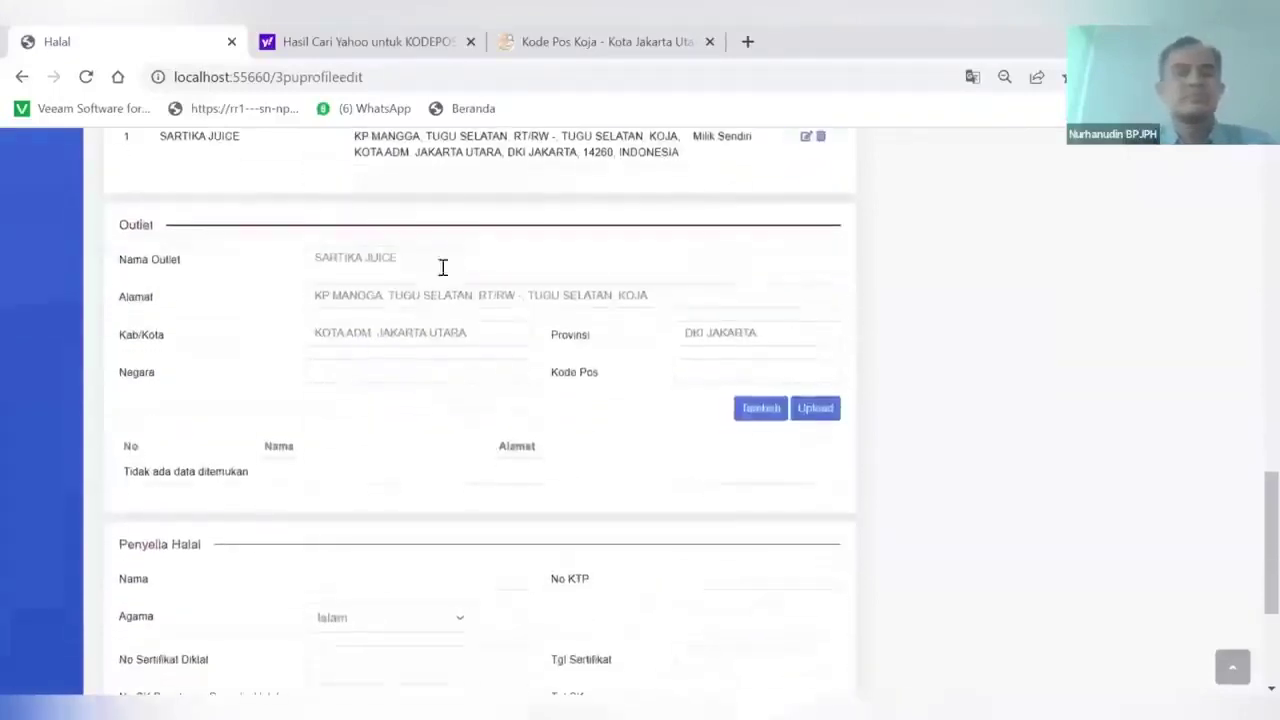
pyautogui.click(331, 368)
pyautogui.hotkey('ctrl', 'v')
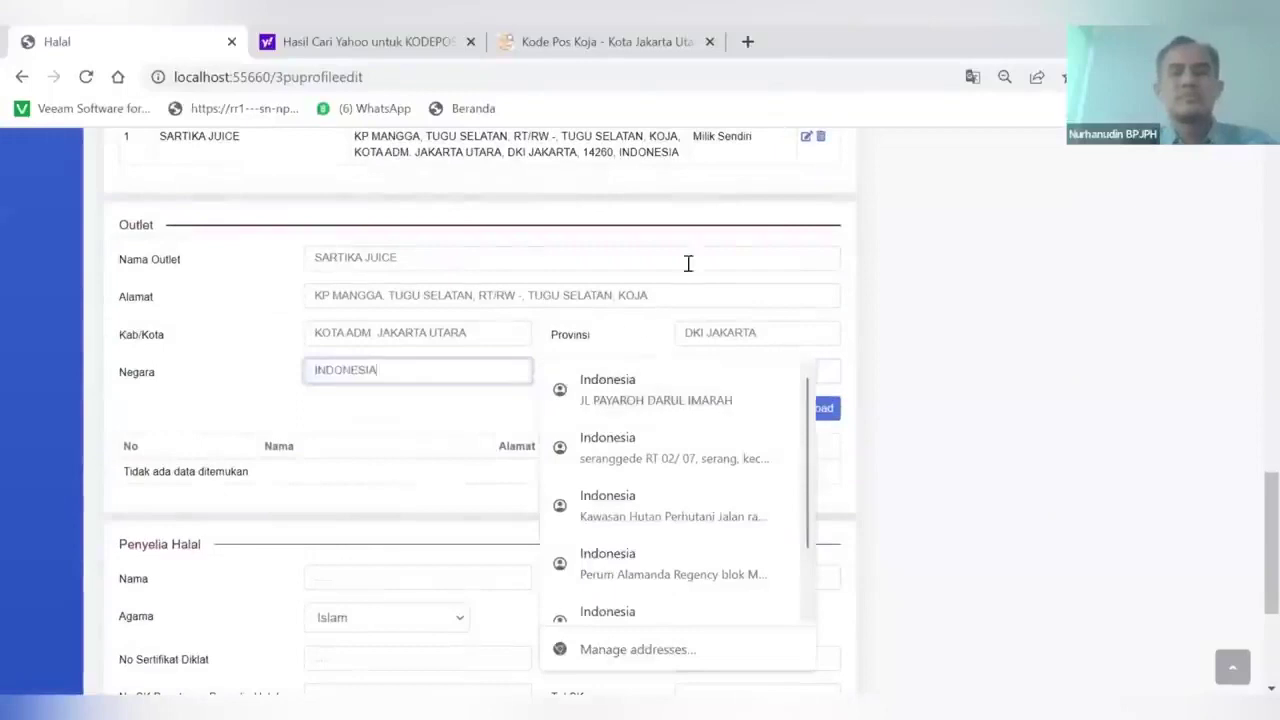
pyautogui.click(715, 244)
pyautogui.click(697, 374)
pyautogui.write('14260')
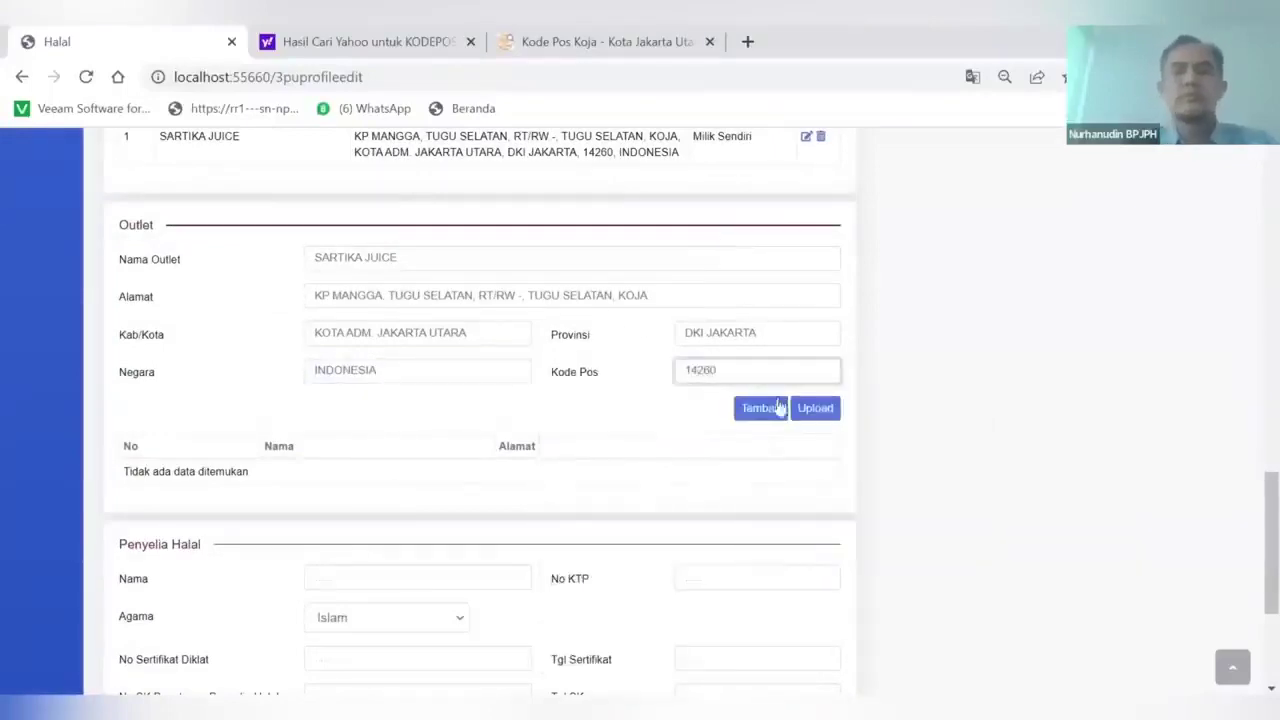
pyautogui.click(771, 408)
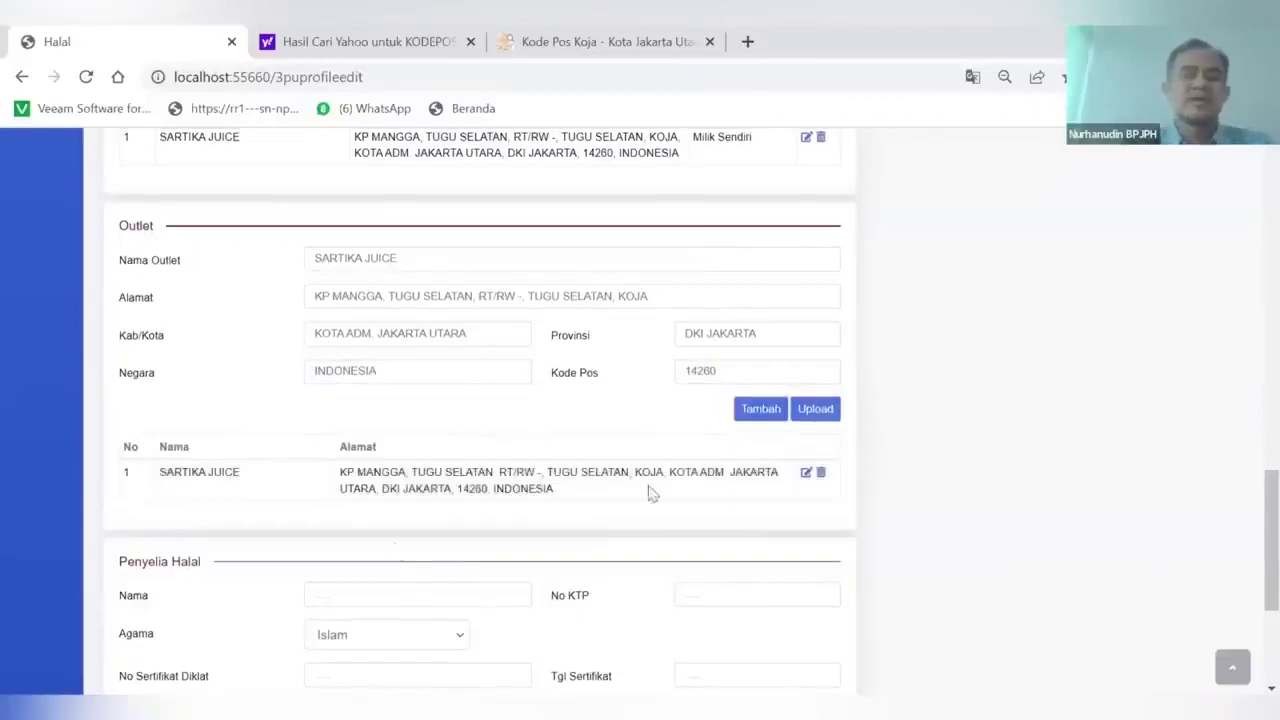
pyautogui.scroll(-2, 671, 499)
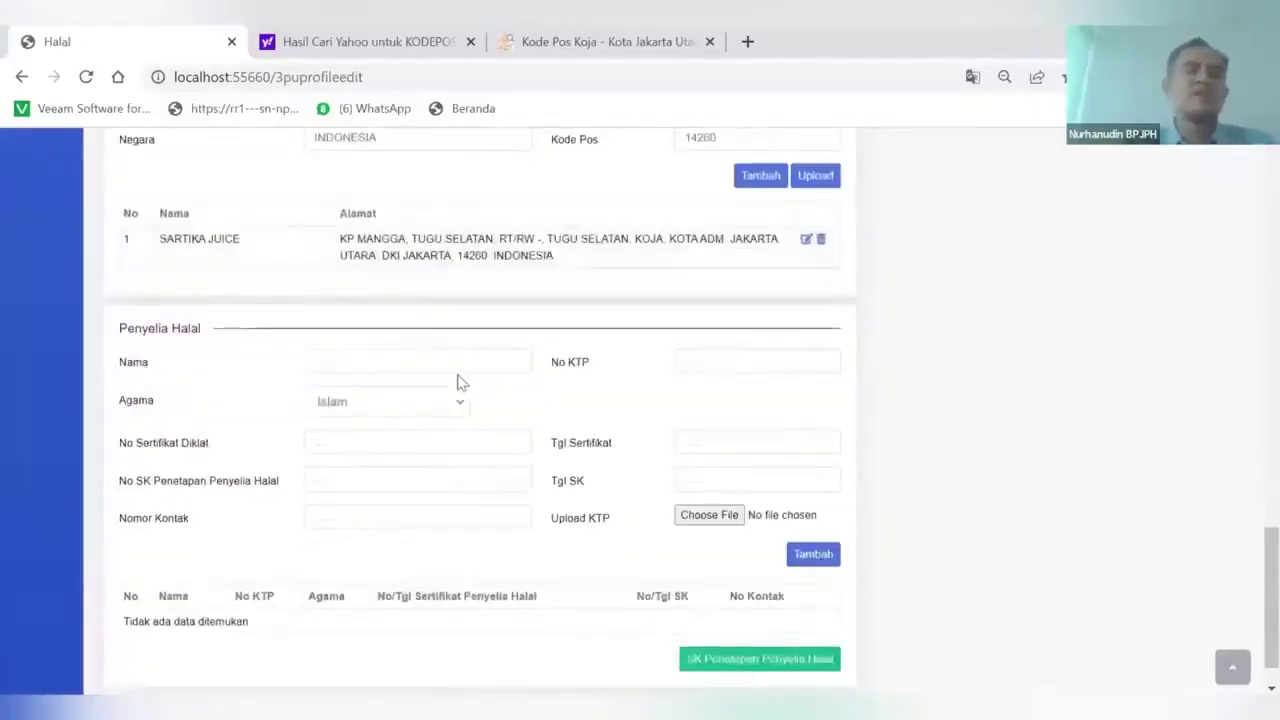
# Enter the halal supervisor's name and ID card number, keep Islam as religion, and leave the training certificate empty
pyautogui.click(340, 366)
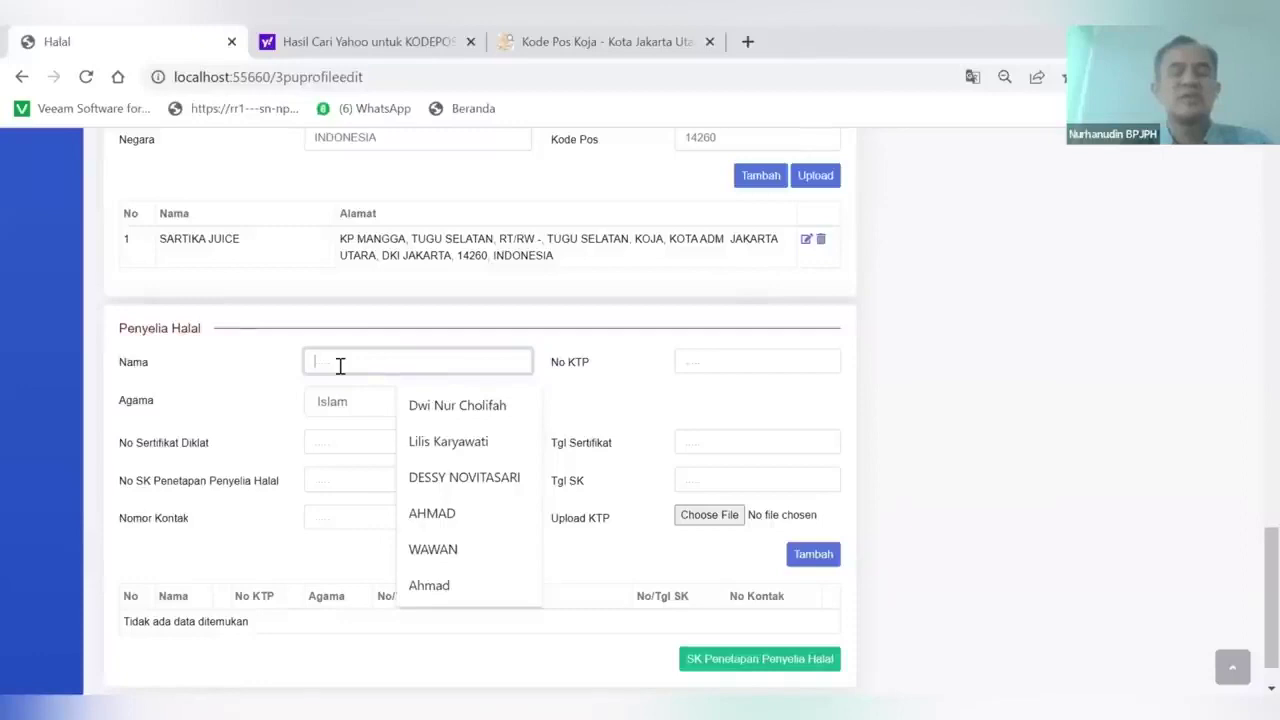
pyautogui.write('SARTIK')
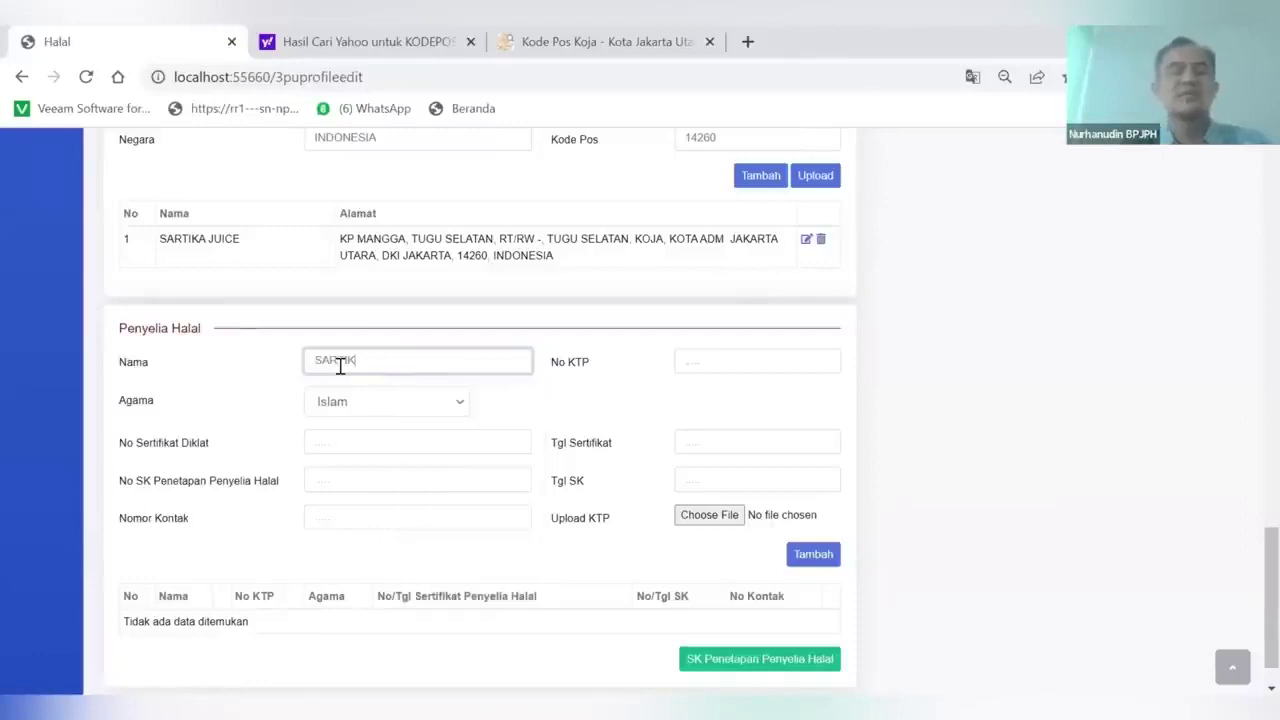
pyautogui.write('A')
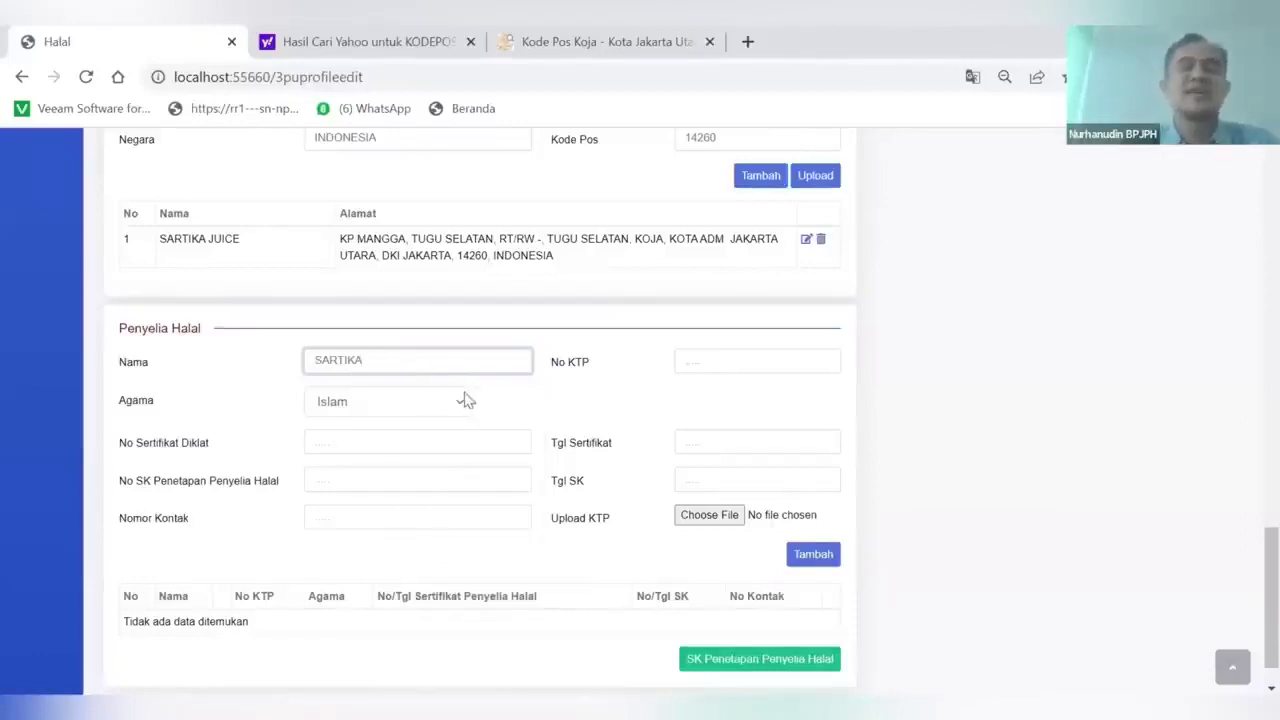
pyautogui.click(676, 363)
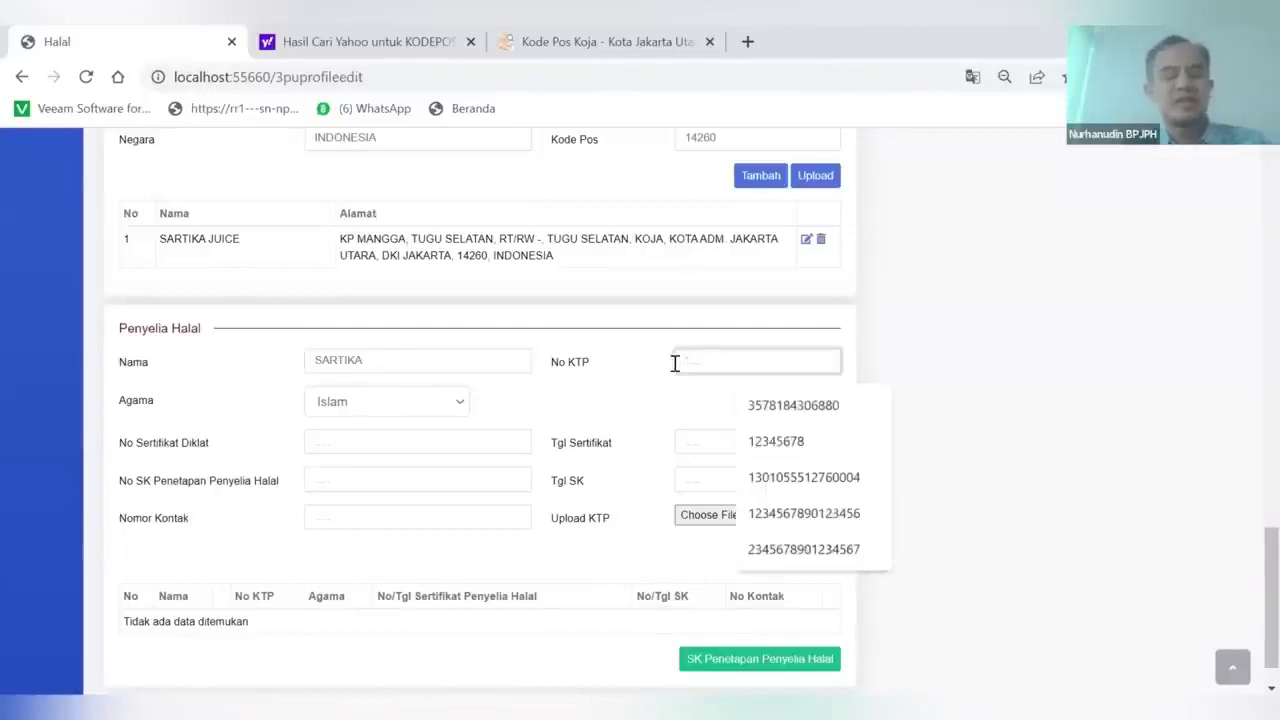
pyautogui.write('123456789')
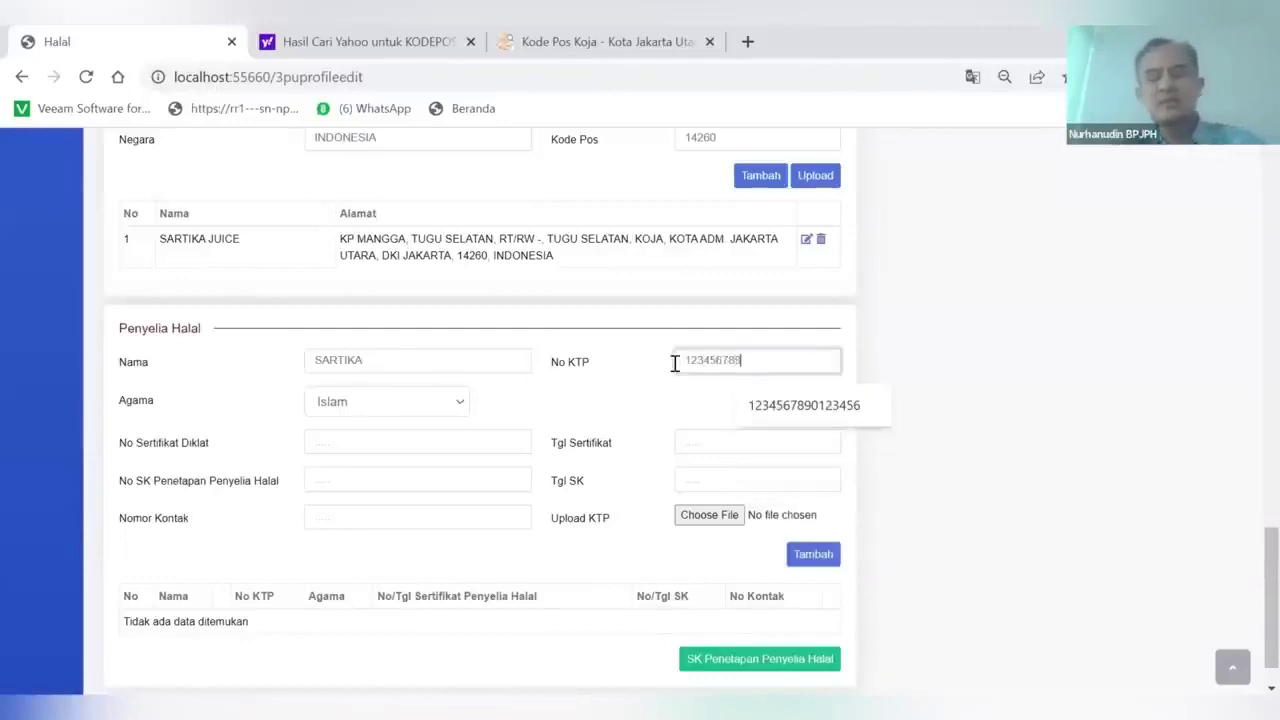
pyautogui.write('01234')
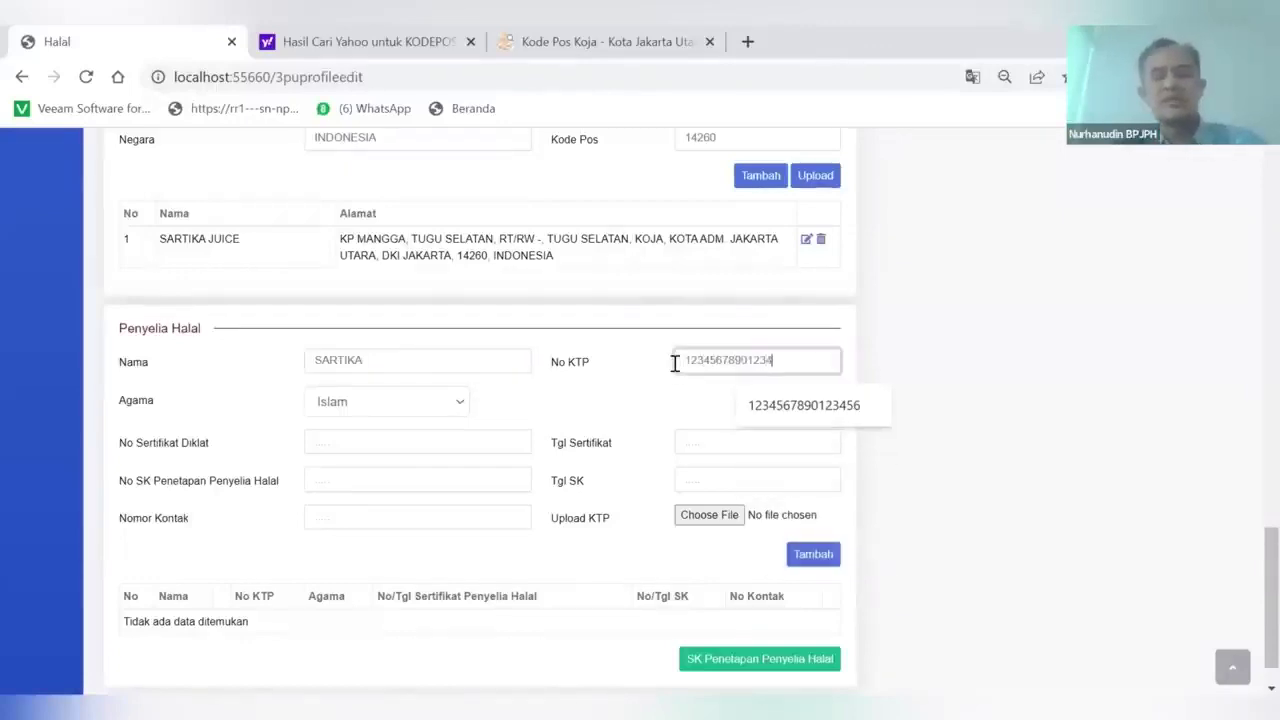
pyautogui.write('56')
pyautogui.click(393, 413)
pyautogui.click(345, 428)
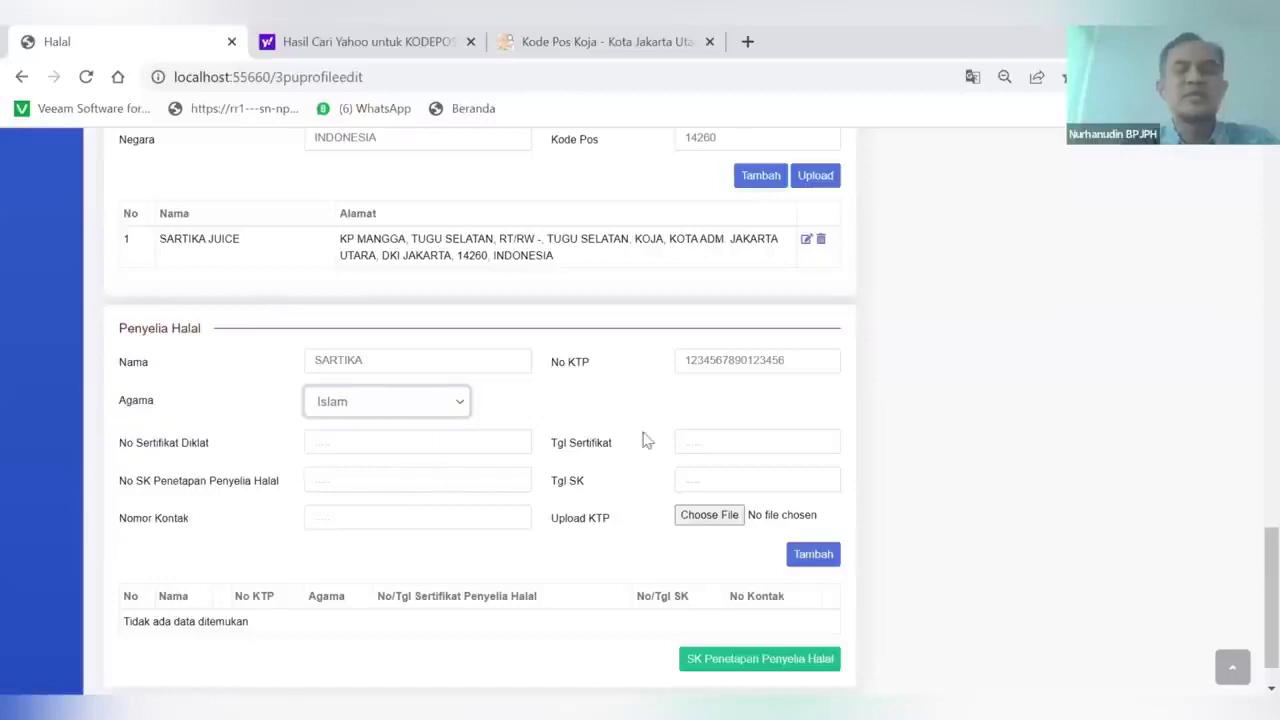
pyautogui.click(325, 444)
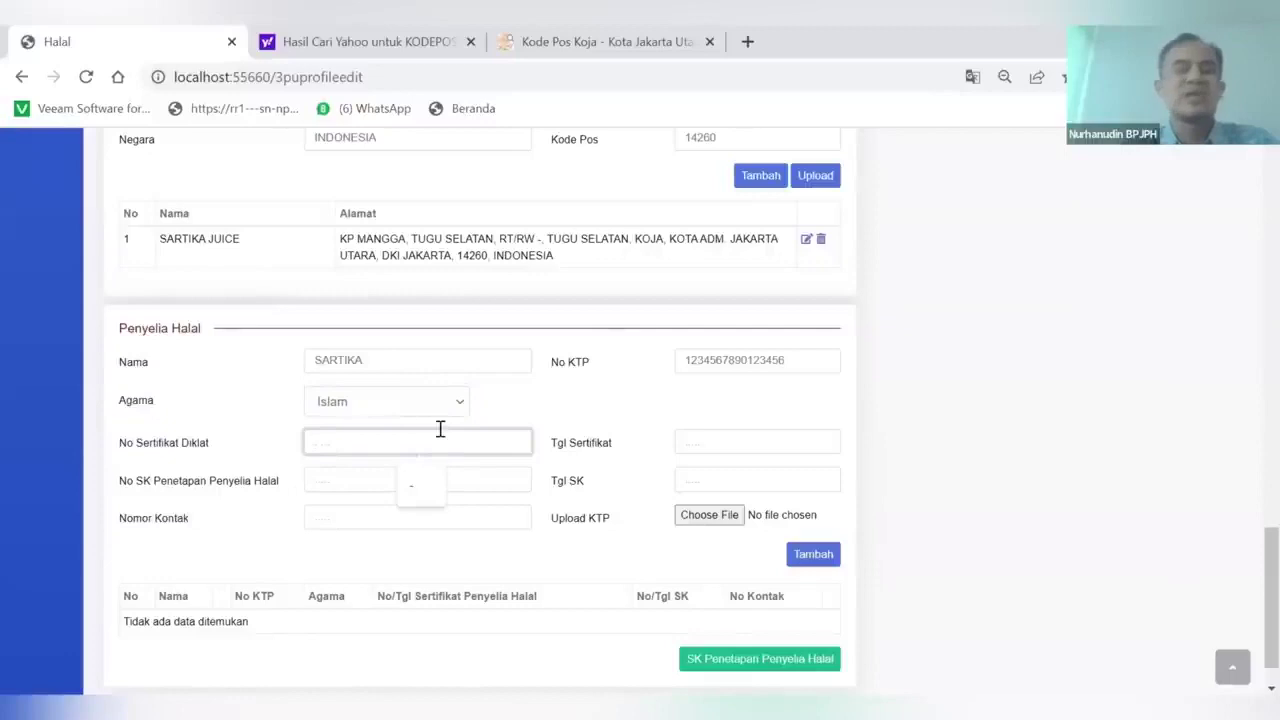
pyautogui.click(243, 416)
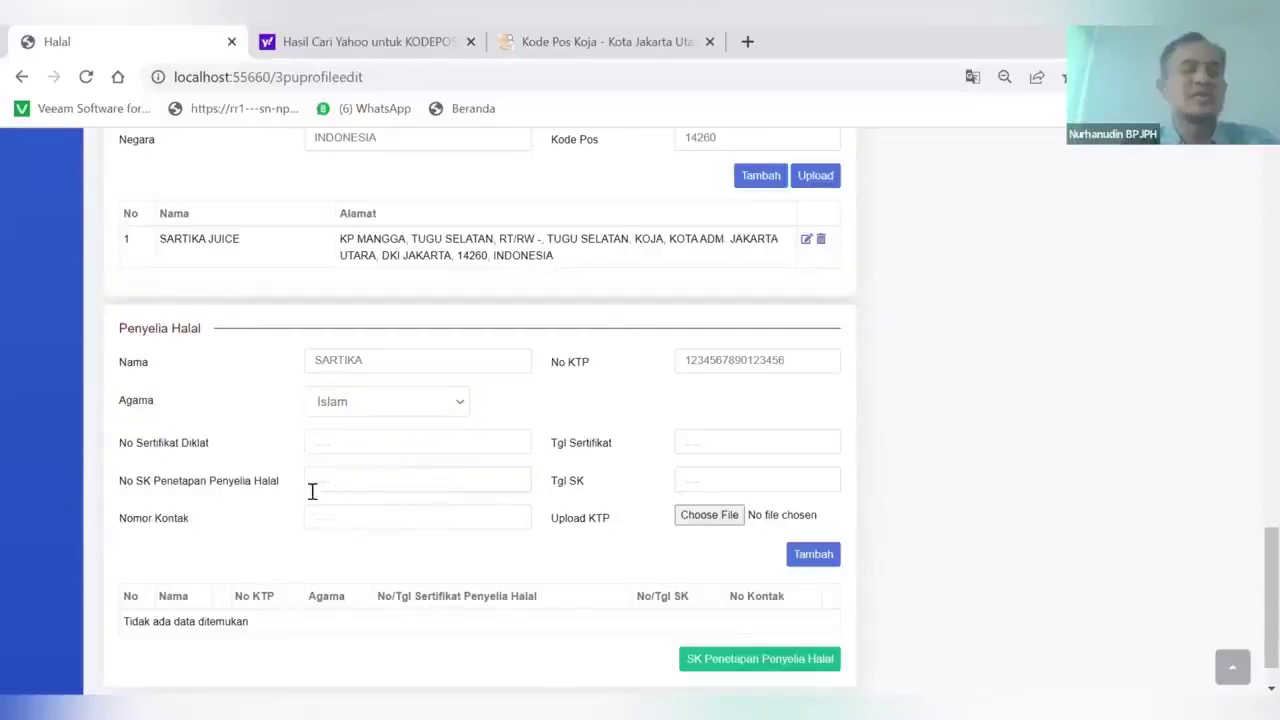
# Enter decree number 001/SKP/2023 dated 20/01/2023 and the supervisor's contact number, then begin choosing the KTP file
pyautogui.click(364, 481)
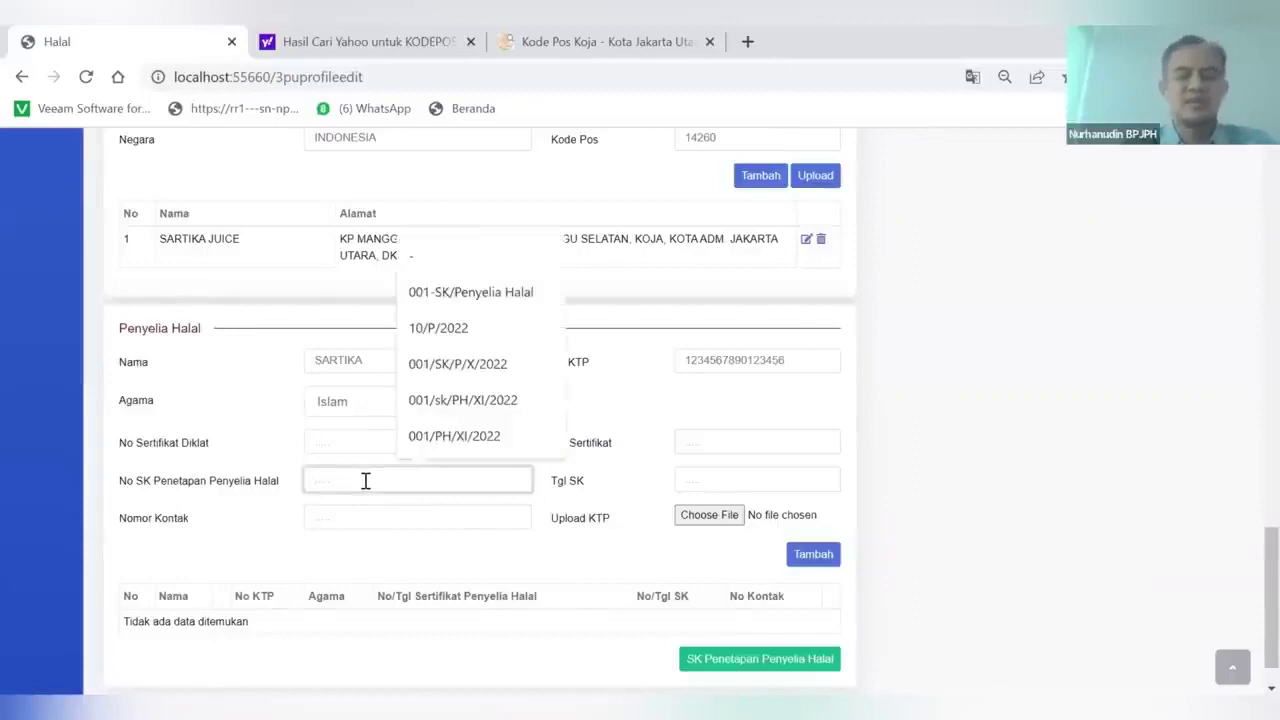
pyautogui.write('002')
pyautogui.press('BackSpace')
pyautogui.press('BackSpace')
pyautogui.write('1/s')
pyautogui.press('BackSpace')
pyautogui.write('SKP/2023')
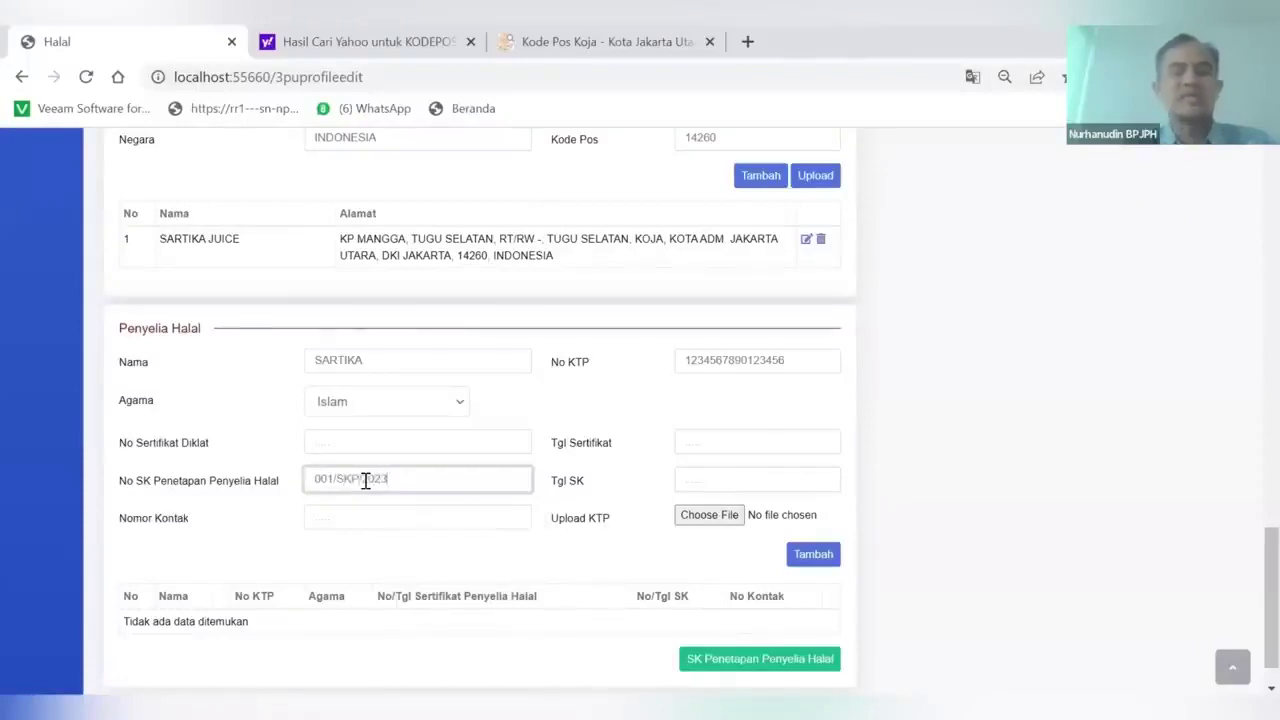
pyautogui.click(686, 480)
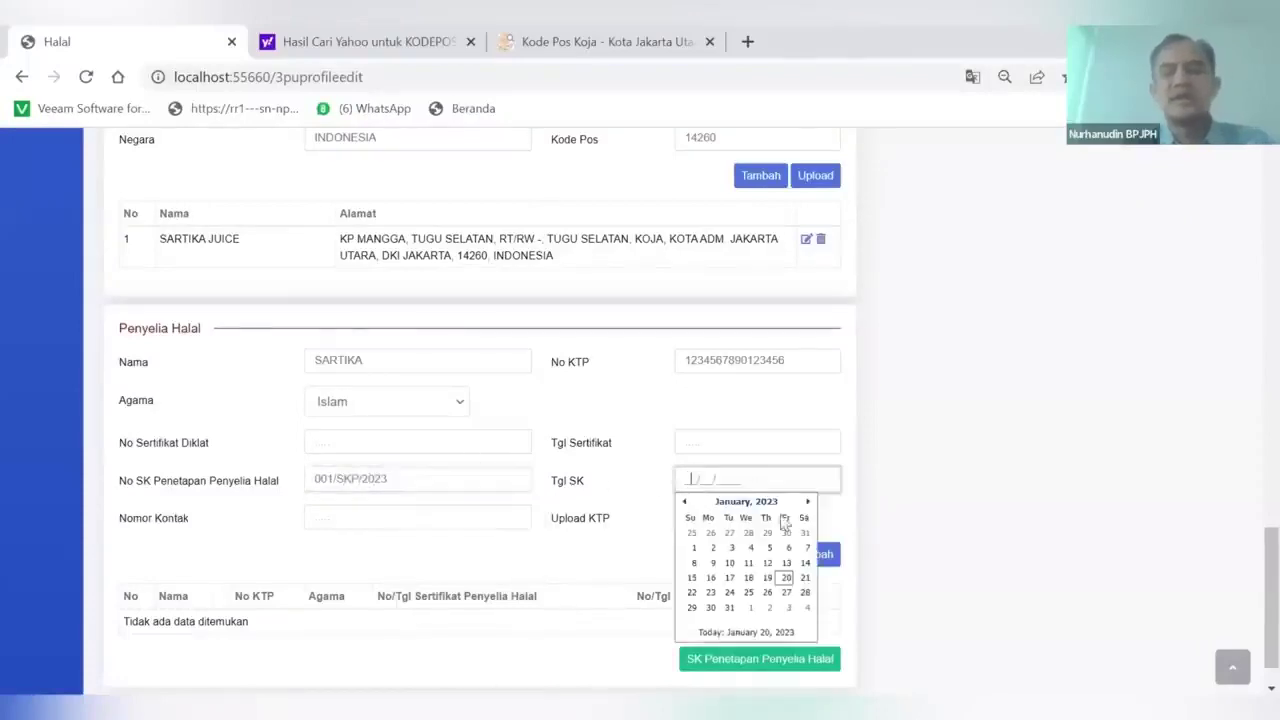
pyautogui.click(787, 578)
pyautogui.click(342, 517)
pyautogui.write('08123456789')
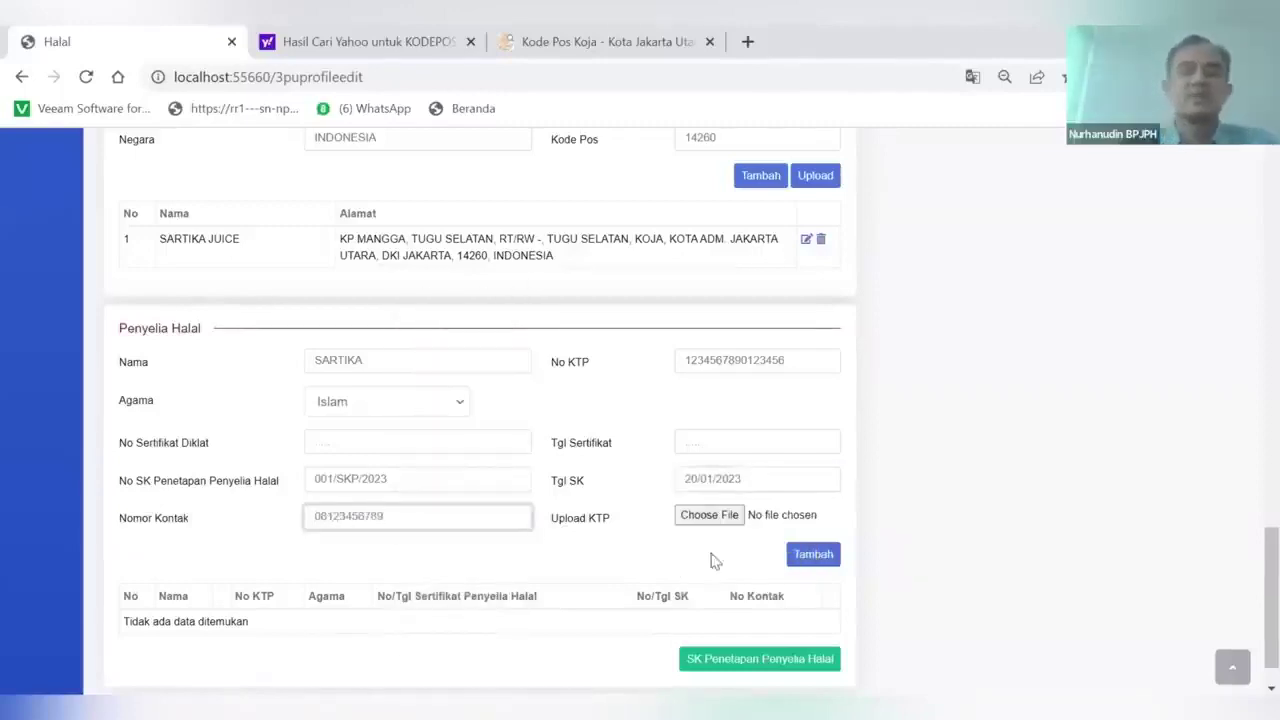
pyautogui.click(711, 524)
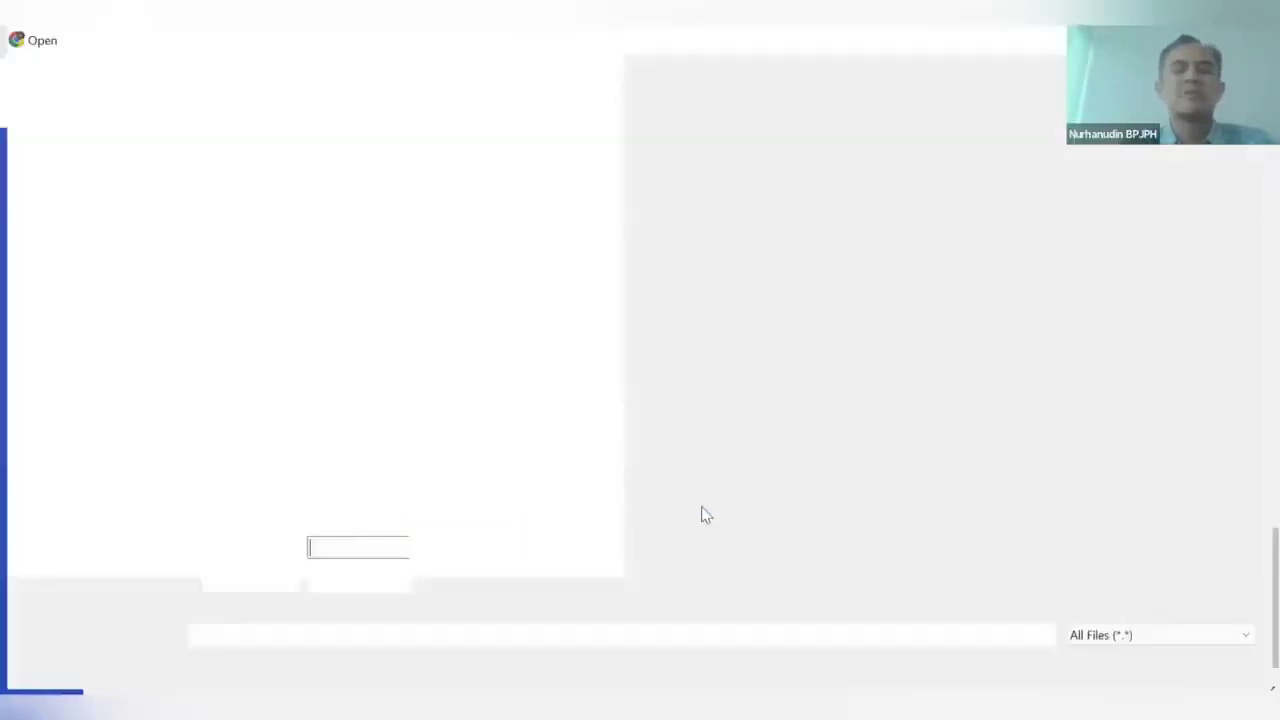
# Attach ktp.jpg as the supervisor's KTP and add the supervisor to the Penyelia Halal table
pyautogui.doubleClick(994, 215)
pyautogui.click(808, 556)
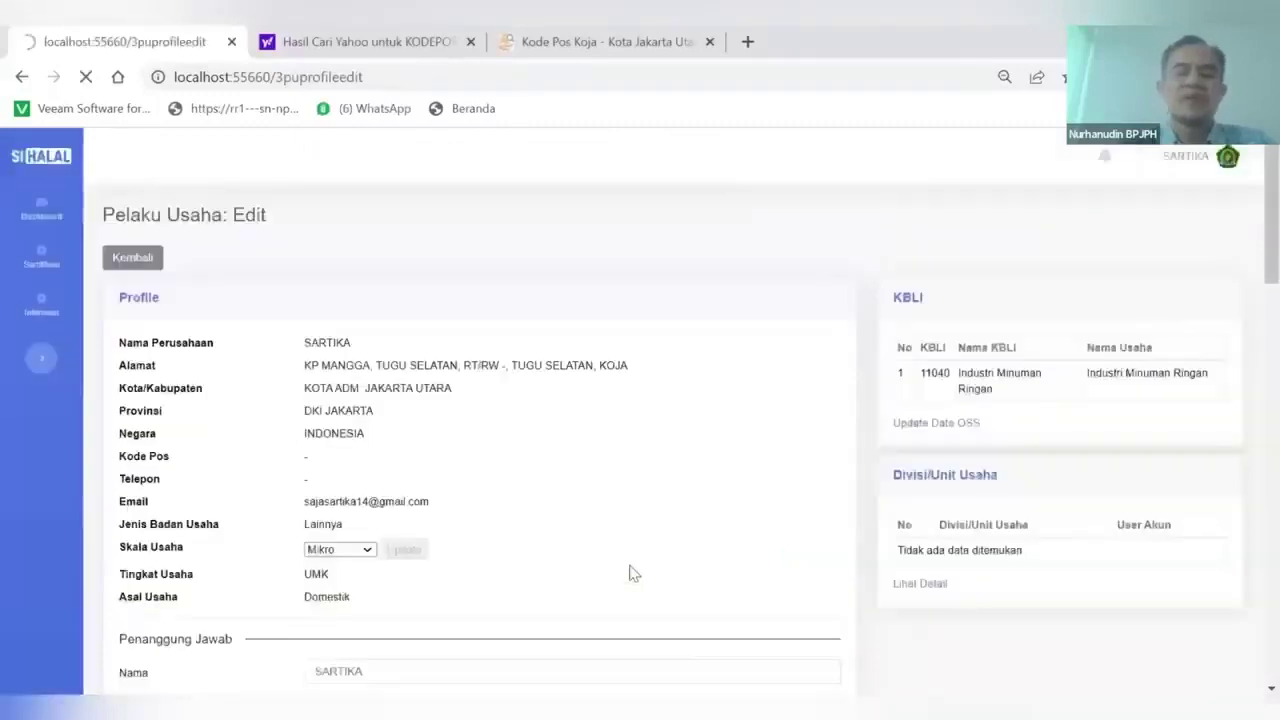
pyautogui.scroll(-15, 630, 573)
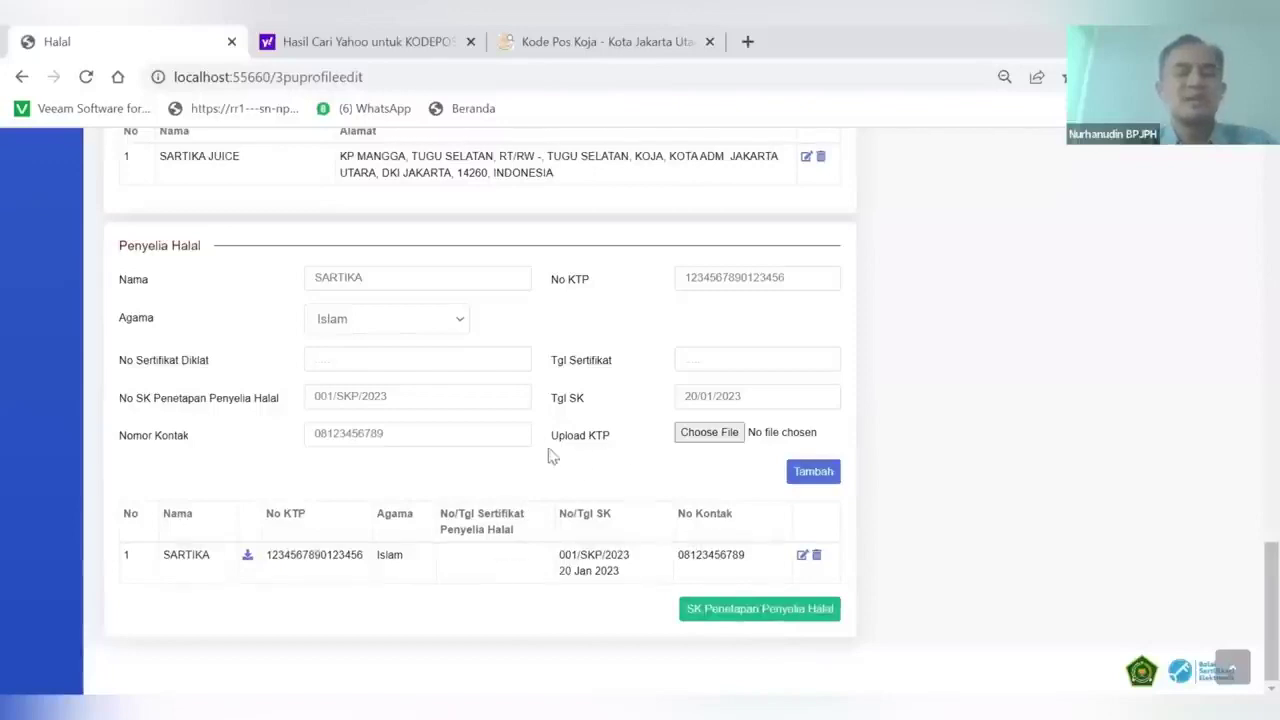
pyautogui.click(715, 613)
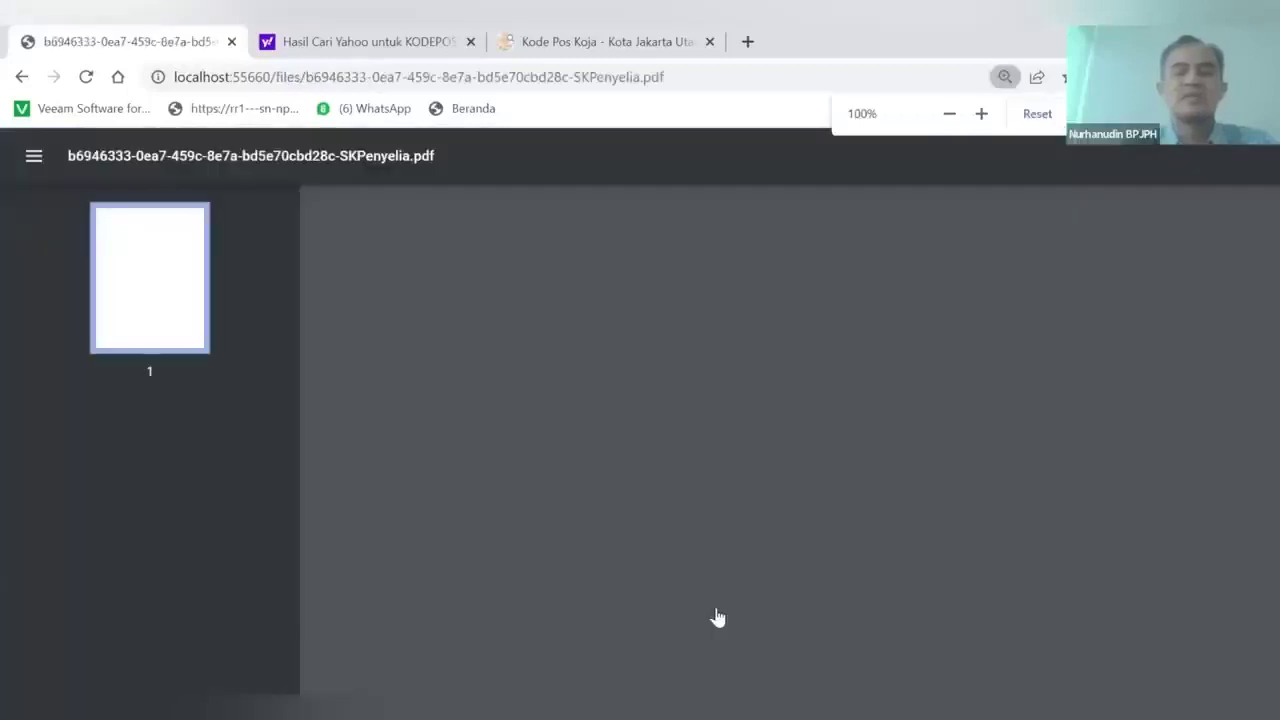
pyautogui.scroll(-1, 710, 515)
pyautogui.scroll(1, 710, 515)
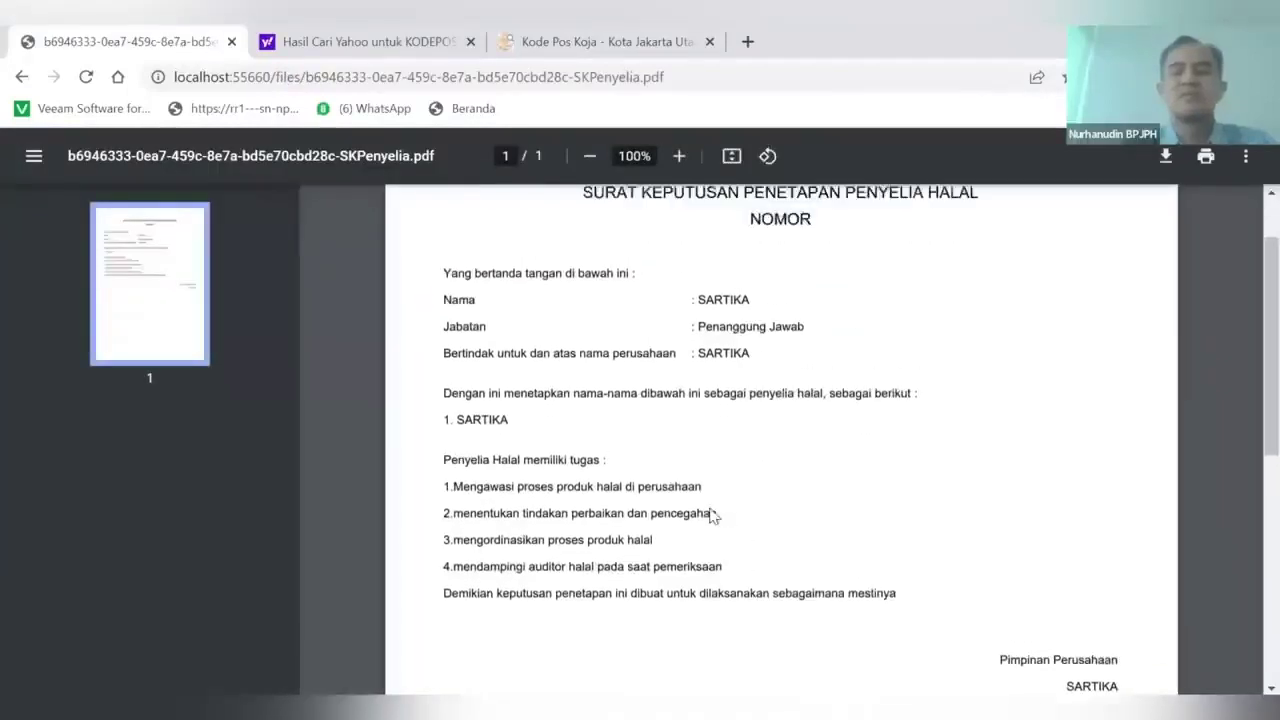
pyautogui.scroll(-1, 686, 440)
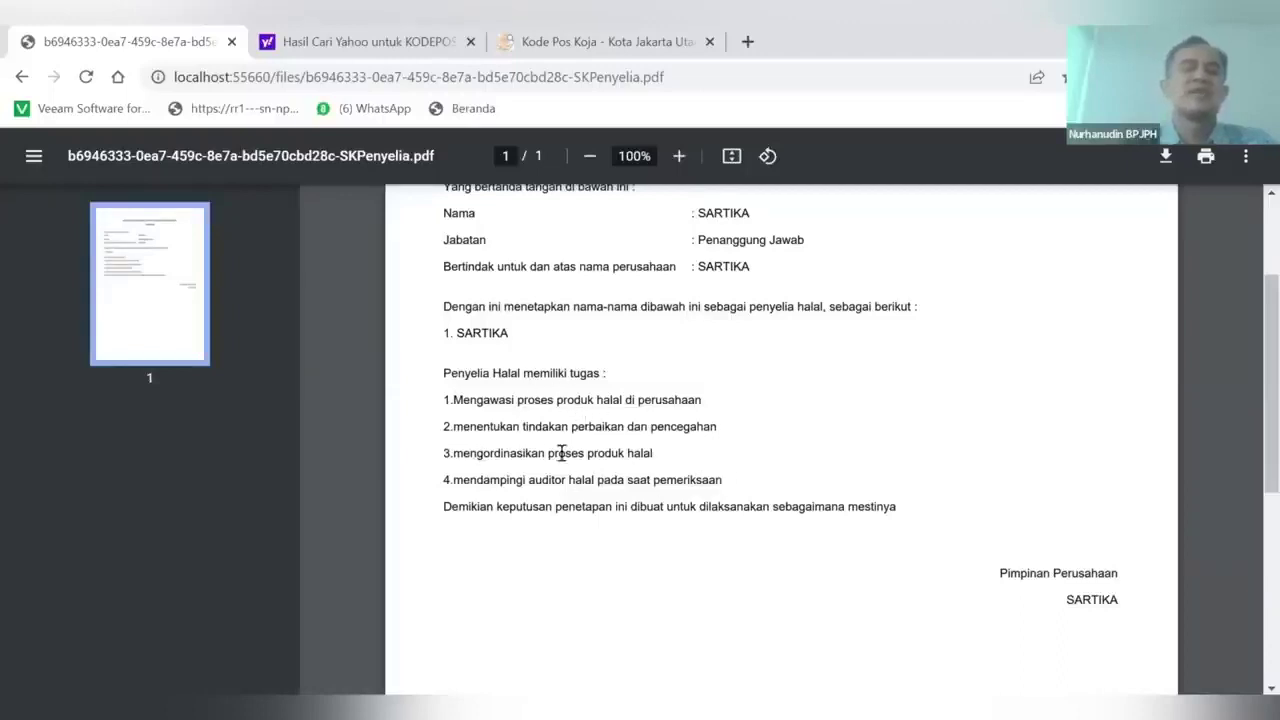
pyautogui.scroll(1, 540, 375)
pyautogui.scroll(2, 540, 375)
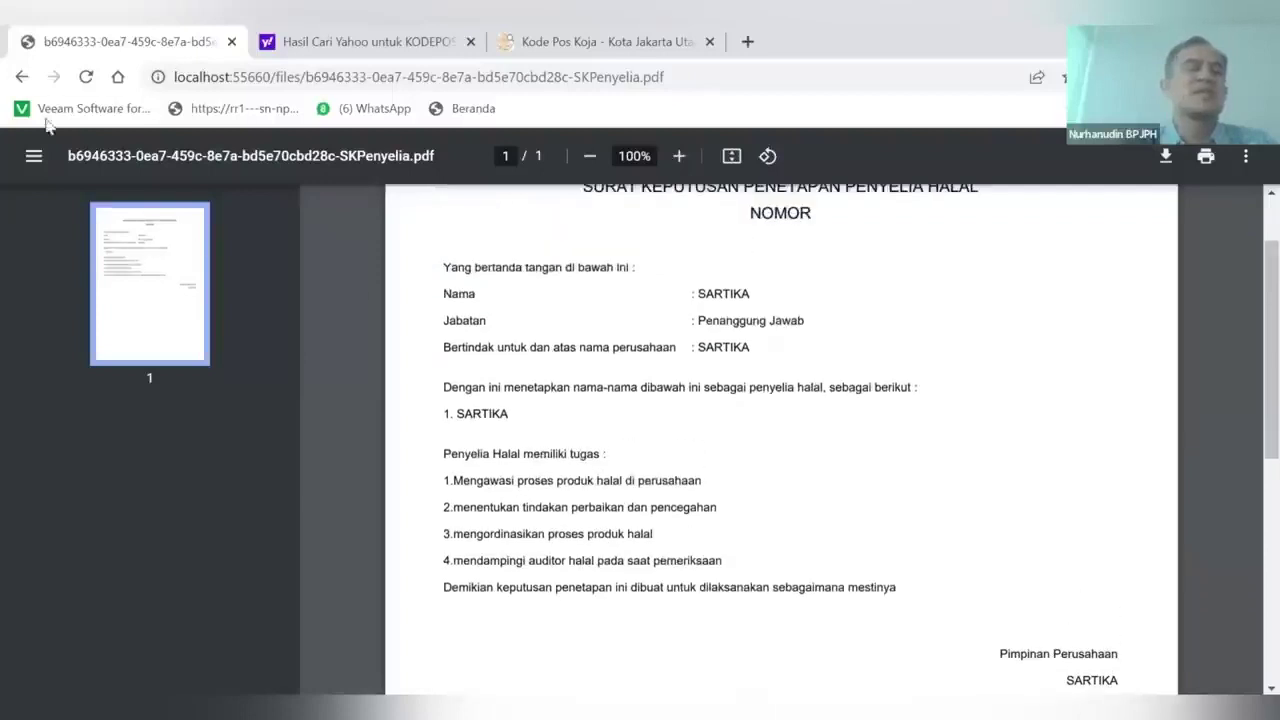
pyautogui.click(22, 77)
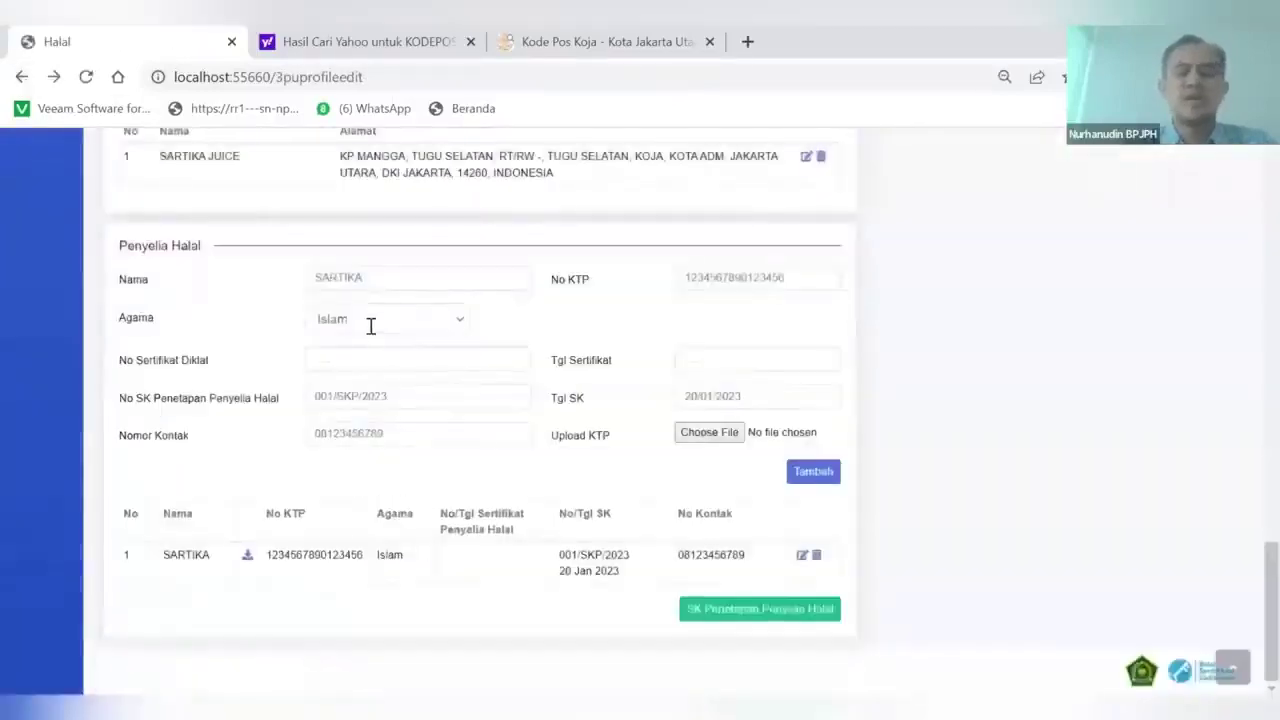
# Return to the top of the business profile and bring up the Sertifikasi sidebar menu
pyautogui.scroll(3, 371, 332)
pyautogui.scroll(20, 371, 332)
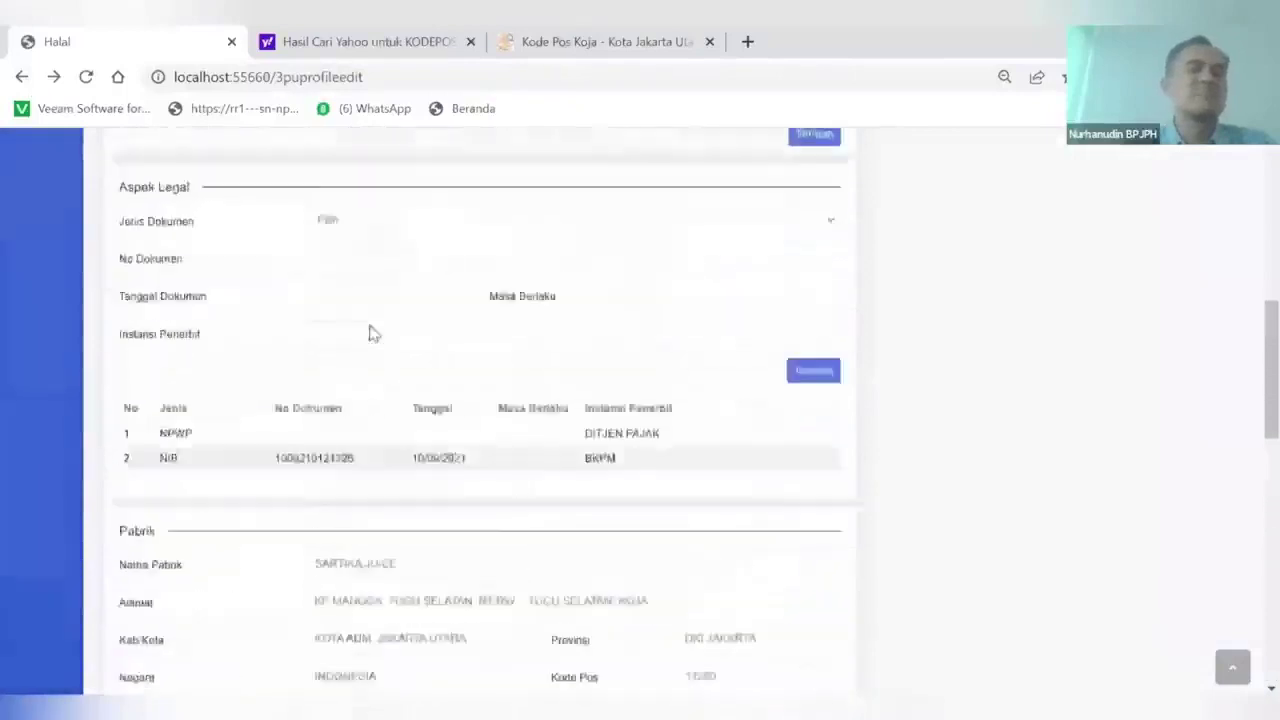
pyautogui.scroll(3, 371, 332)
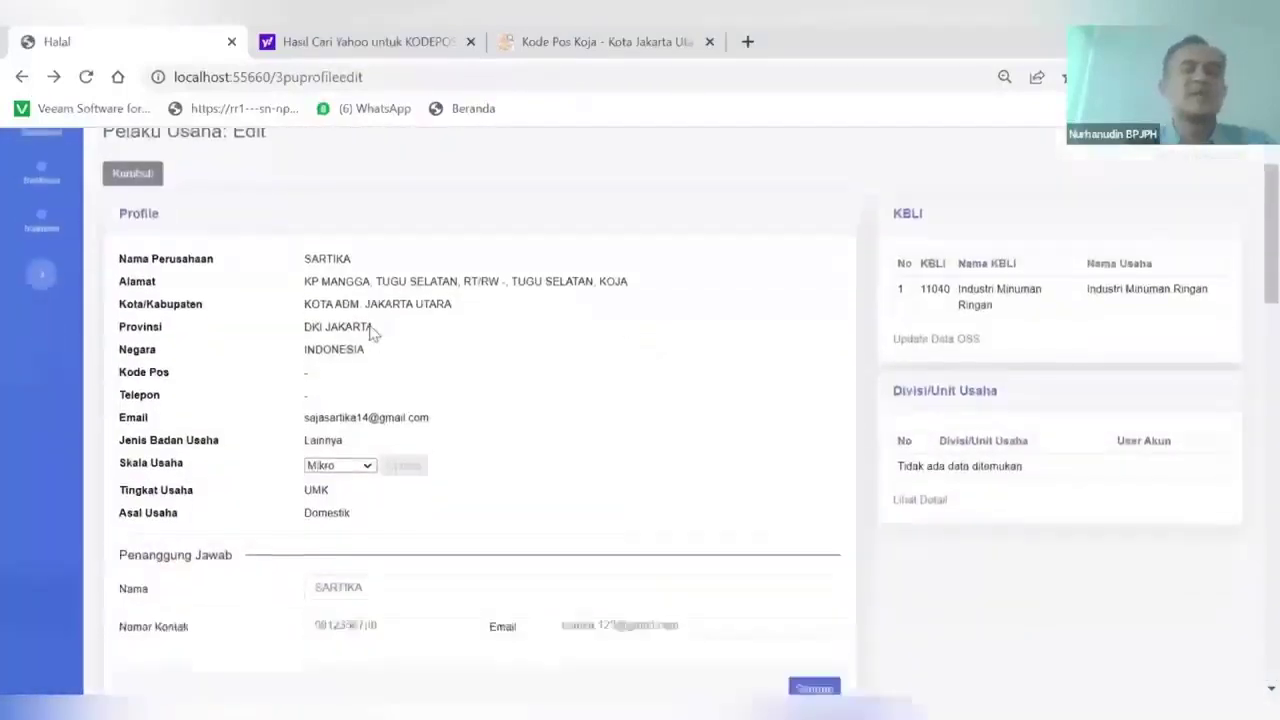
pyautogui.scroll(-20, 371, 332)
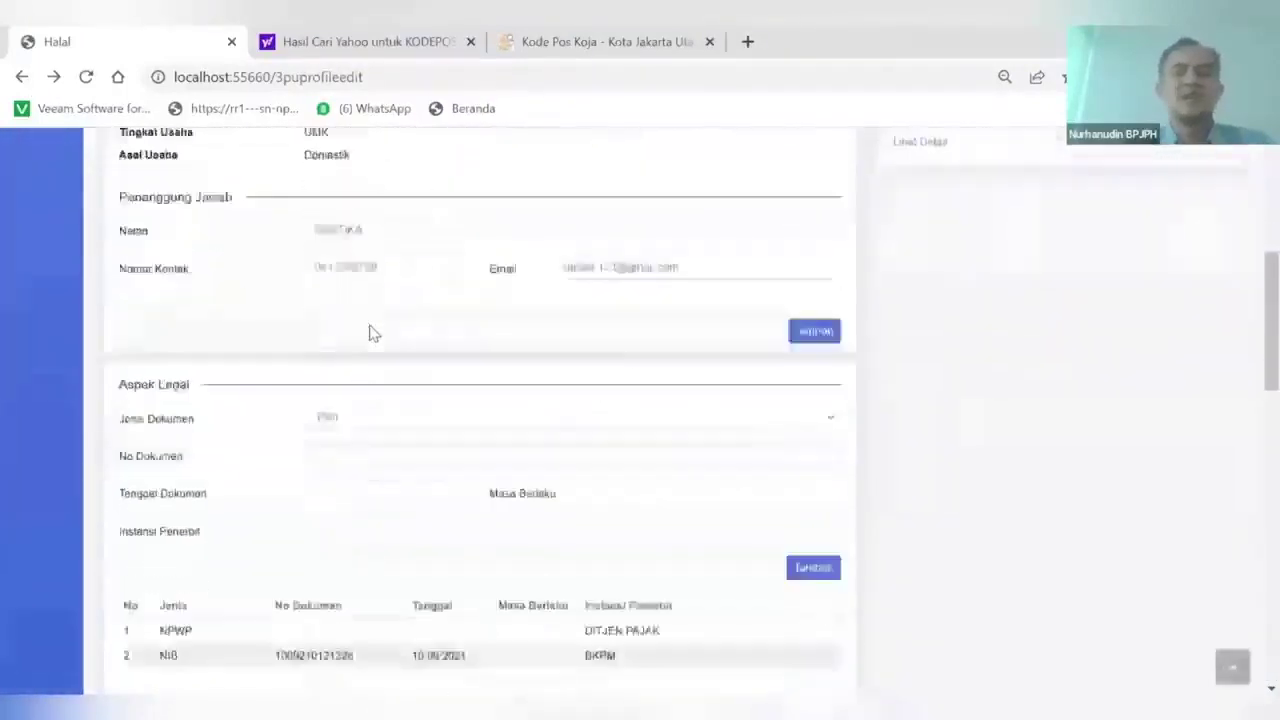
pyautogui.scroll(-4, 371, 332)
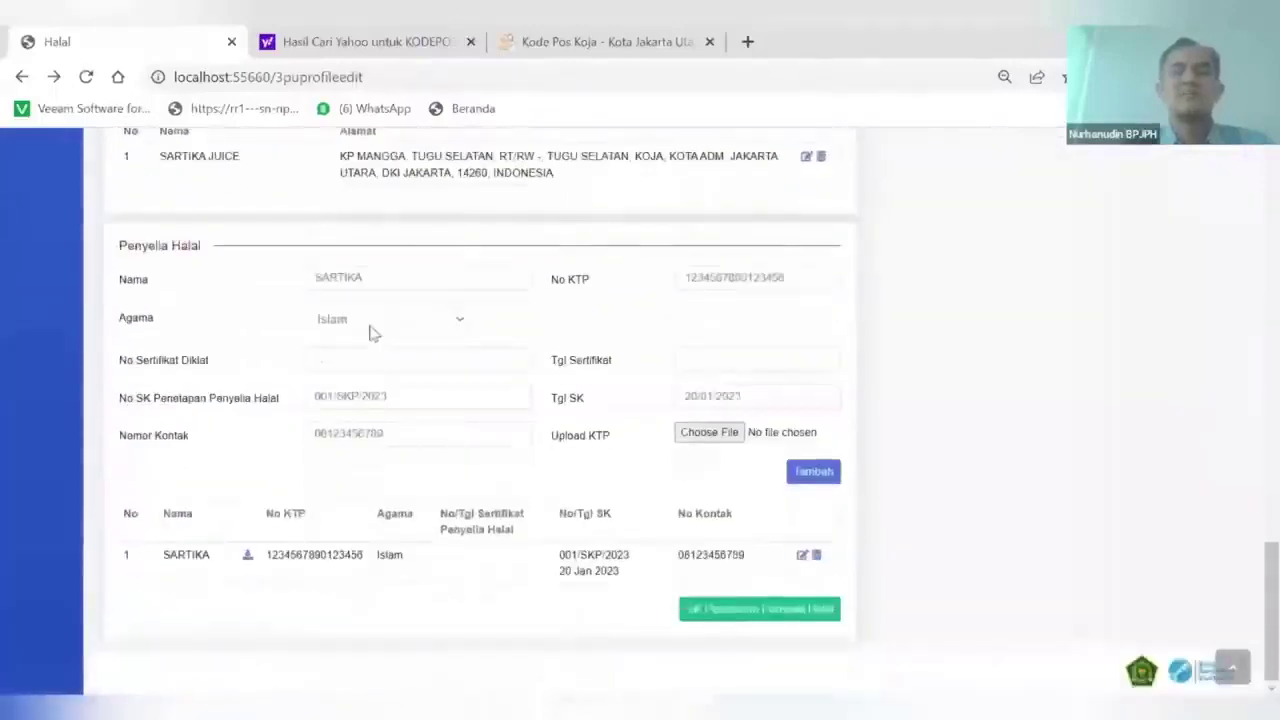
pyautogui.scroll(6, 371, 332)
pyautogui.scroll(10, 371, 332)
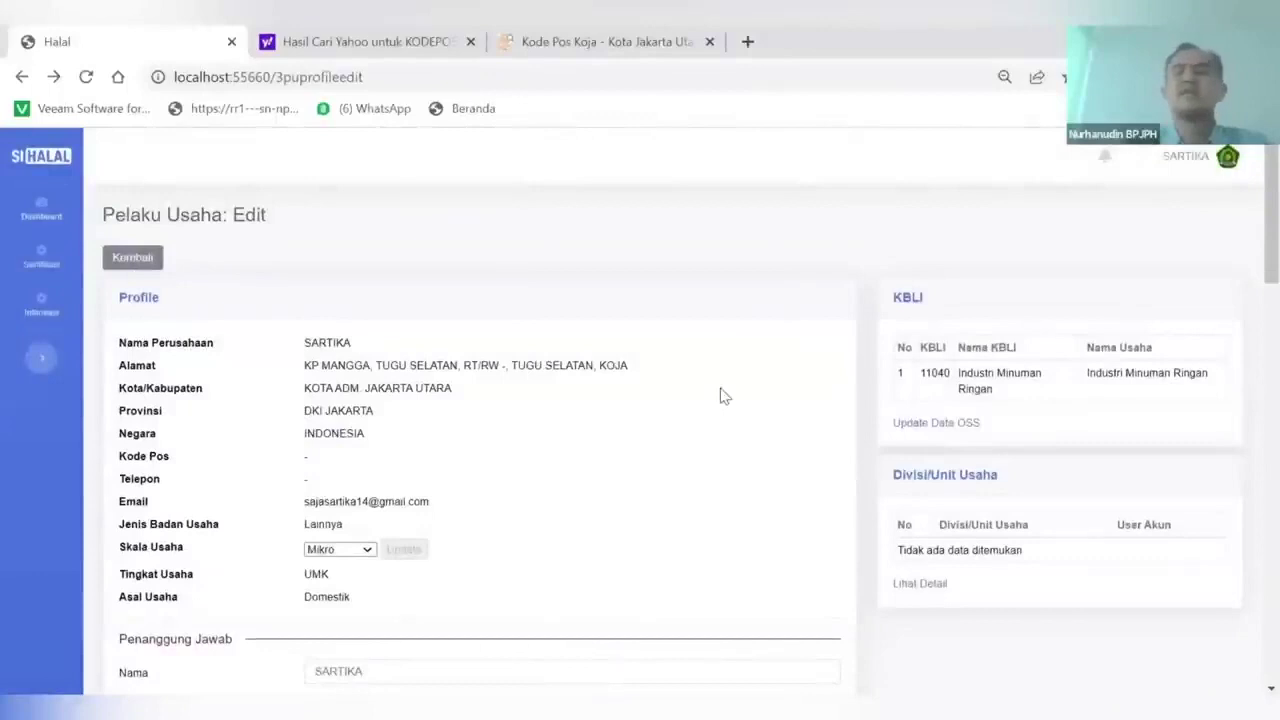
pyautogui.moveTo(47, 265)
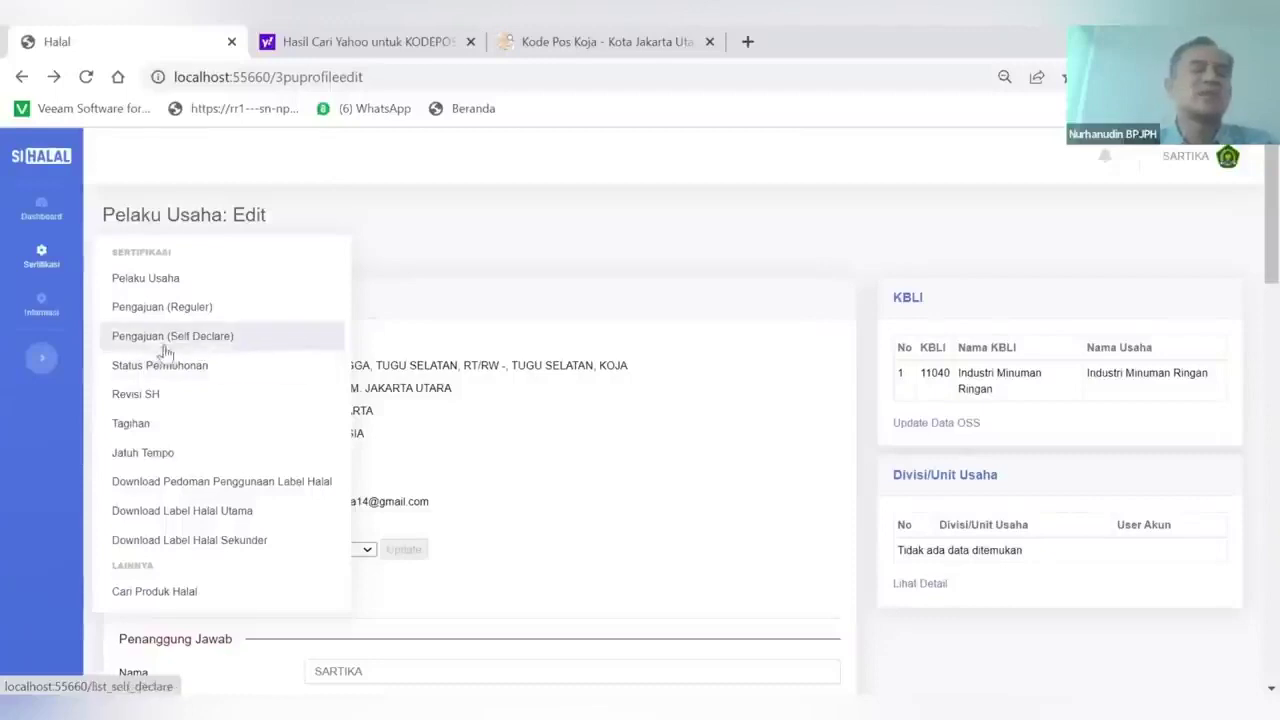
# Open Pengajuan (Self Declare) and start a new Kuesioner Self Declare questionnaire via Layanan
pyautogui.click(165, 350)
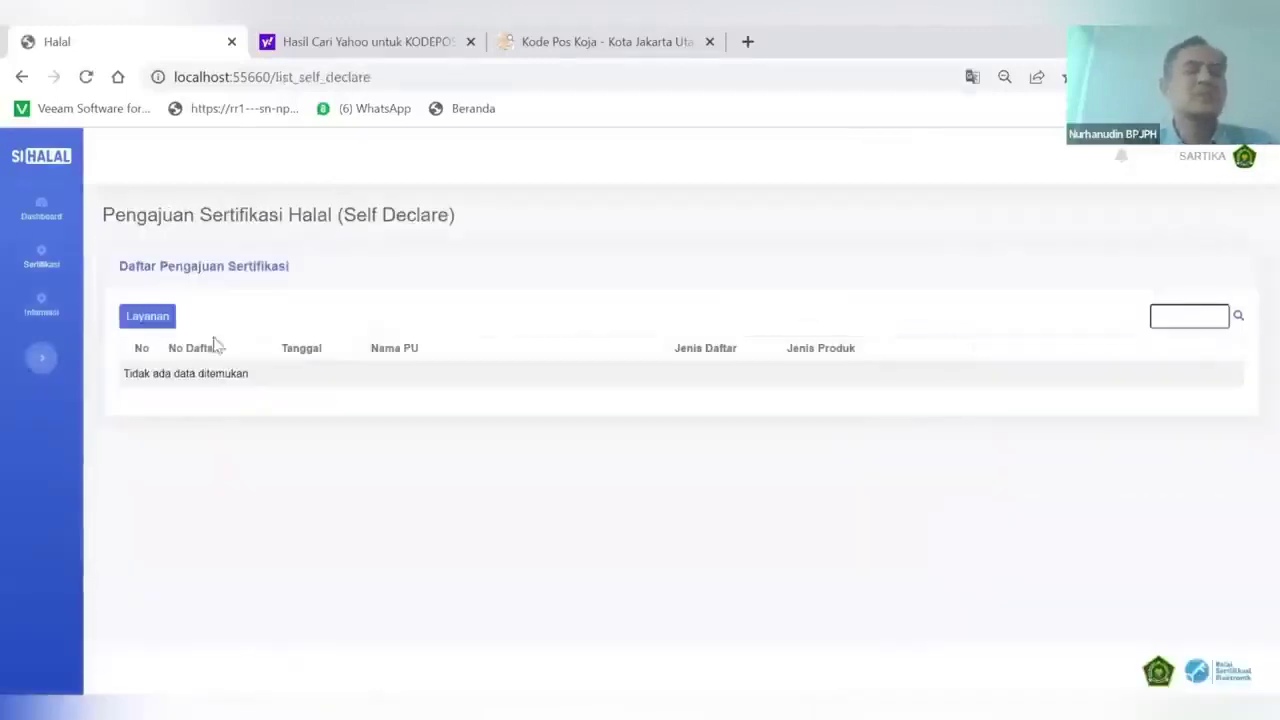
pyautogui.click(148, 318)
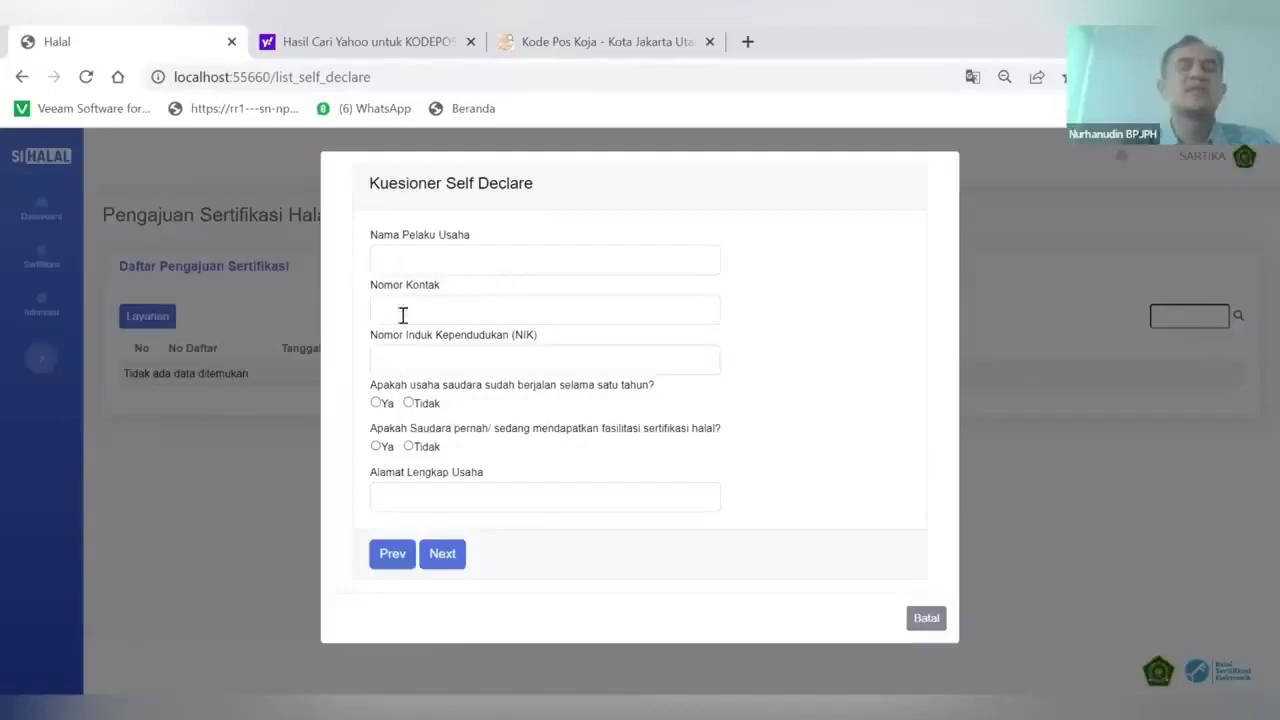
# Enter the business owner's name, contact number and national ID (NIK) number
pyautogui.click(382, 252)
pyautogui.press('capslock')
pyautogui.write('SARTIKA')
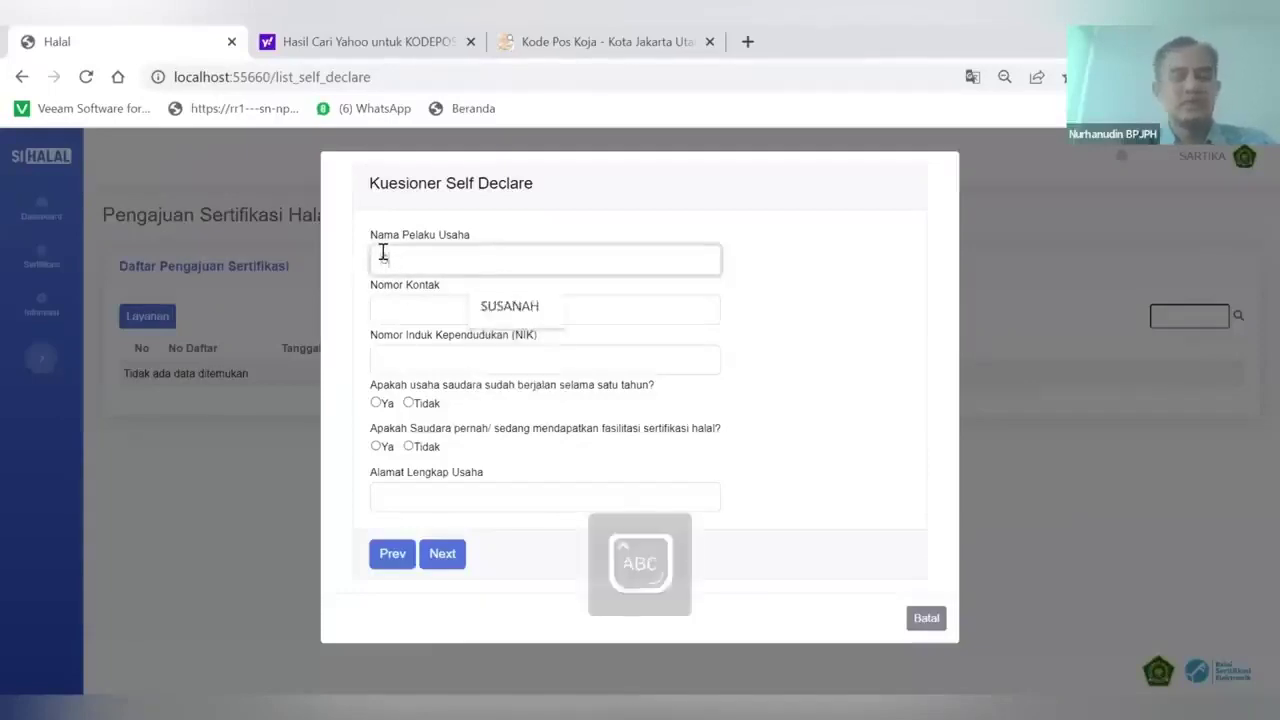
pyautogui.click(390, 319)
pyautogui.write('0812345678')
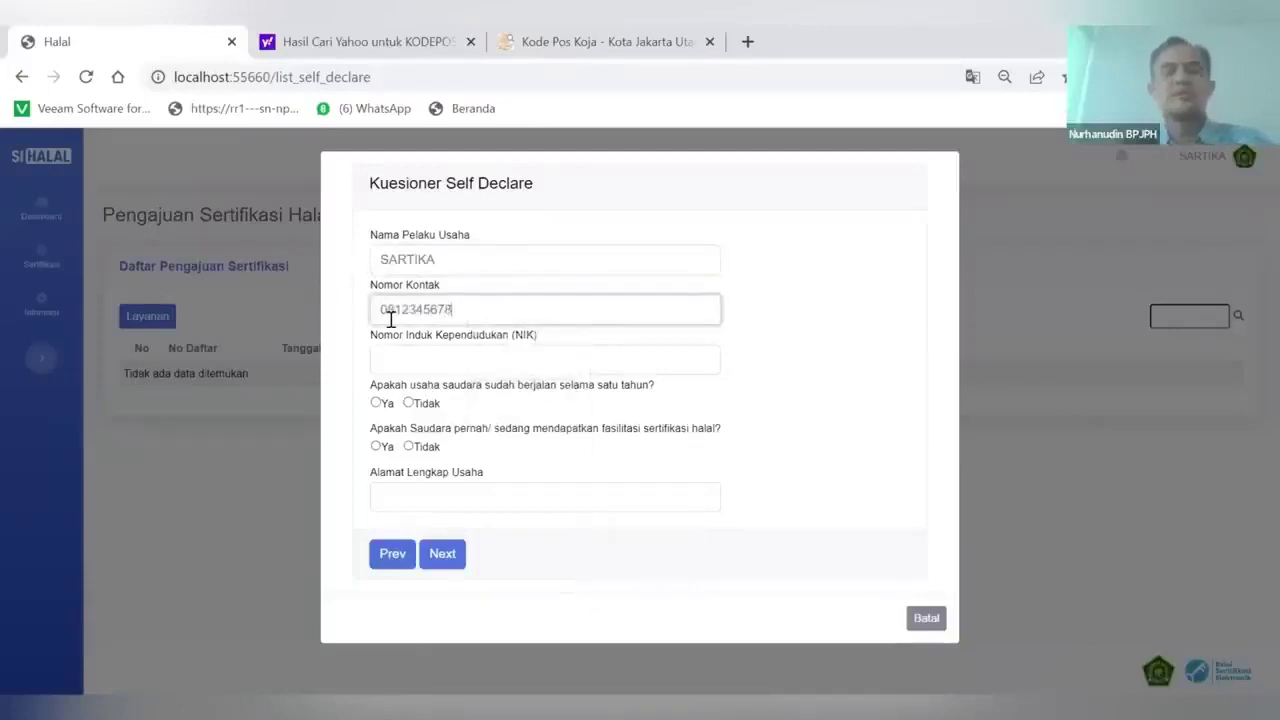
pyautogui.click(407, 360)
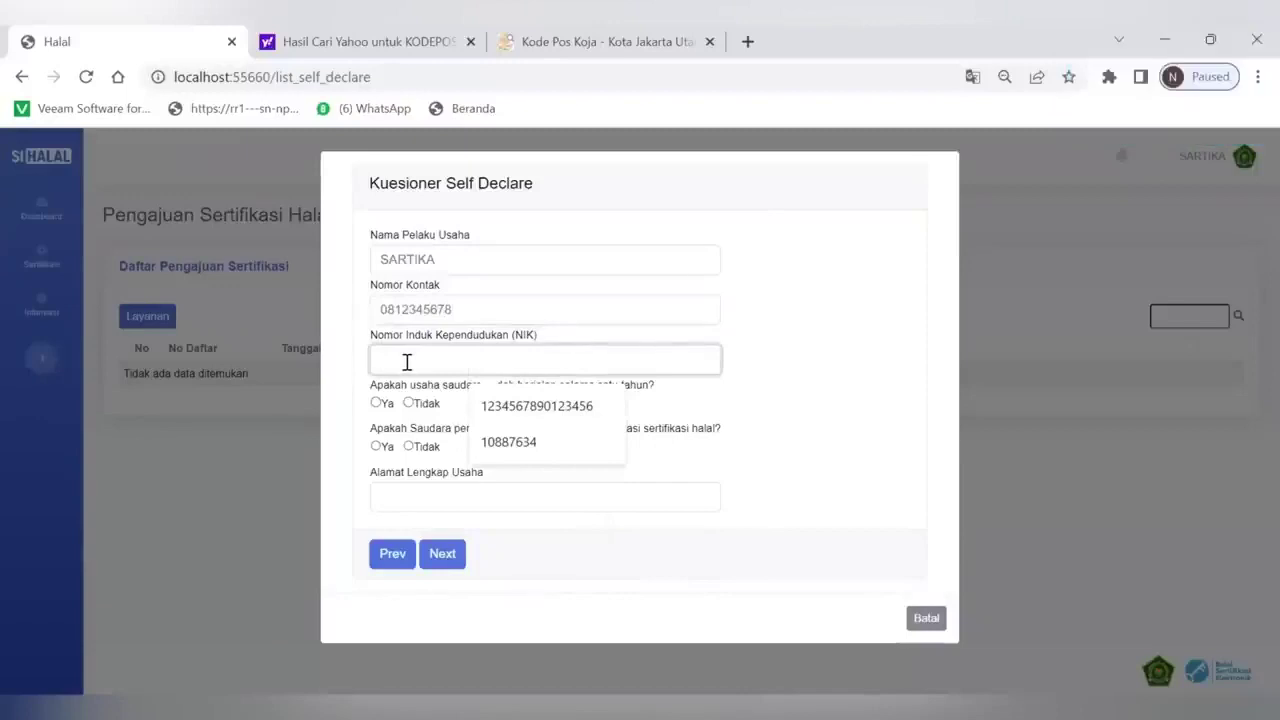
pyautogui.write('JL')
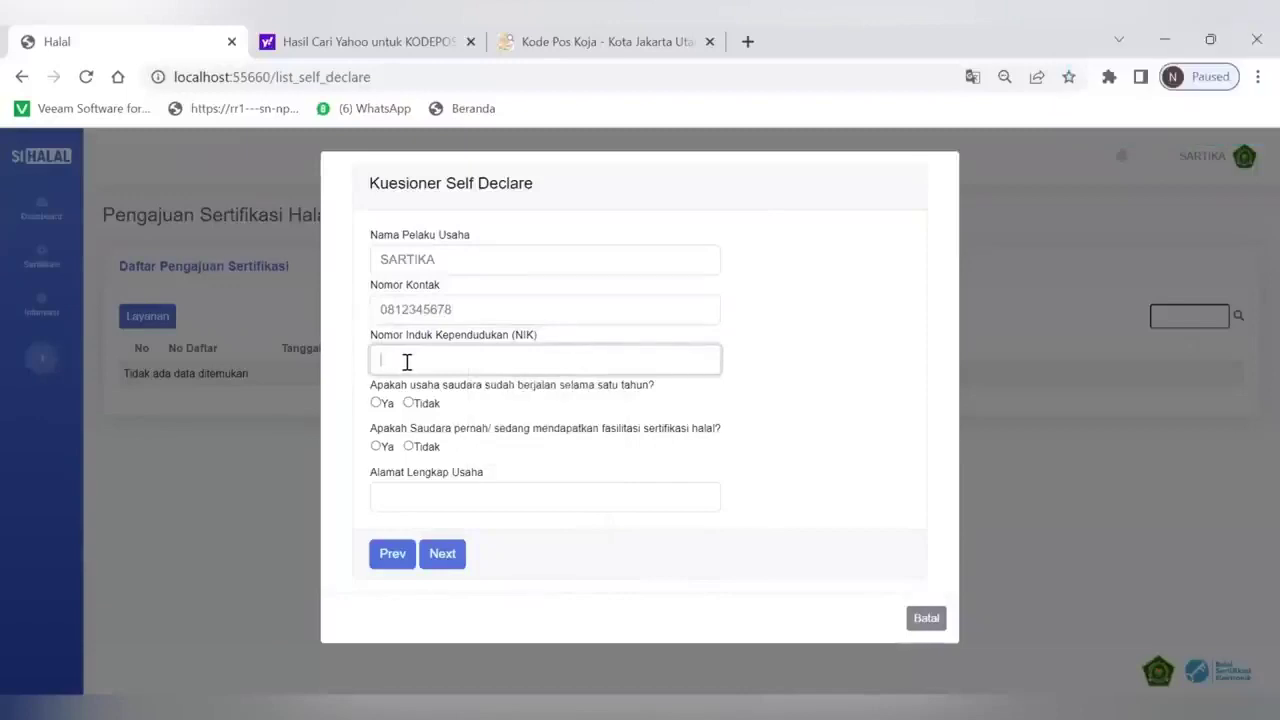
pyautogui.click(407, 362)
pyautogui.write('123456789')
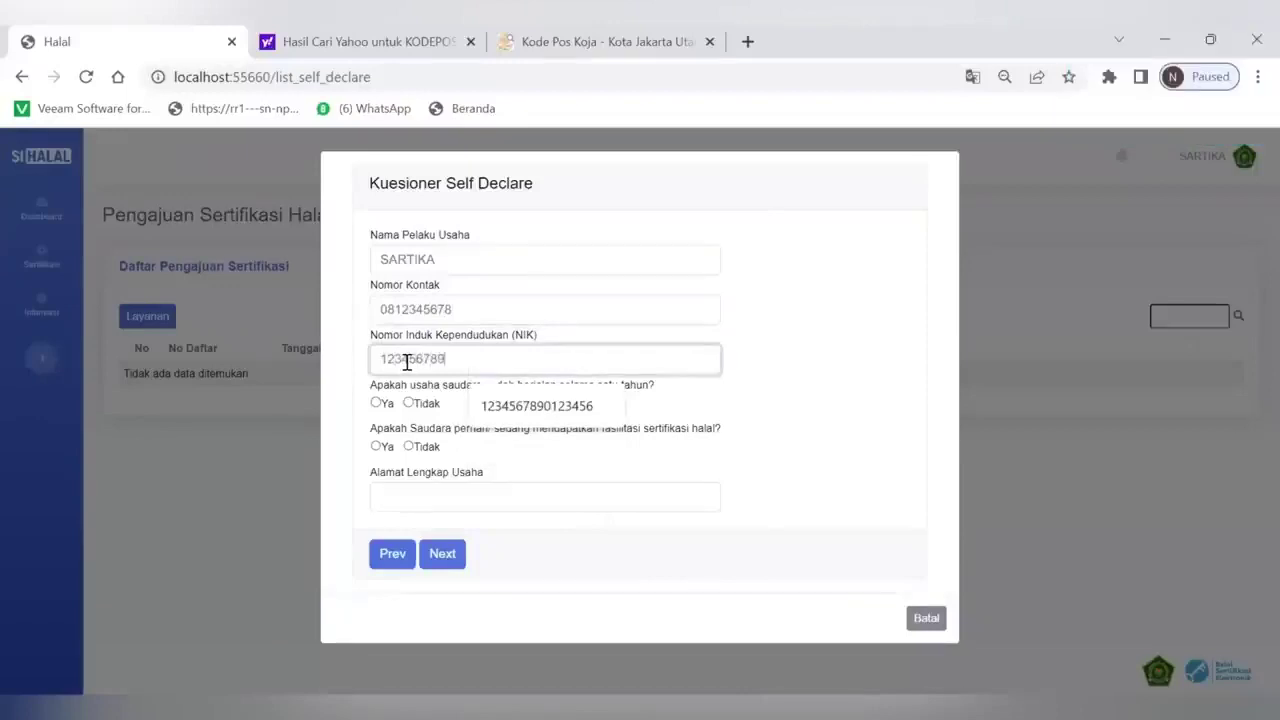
pyautogui.write('01234567')
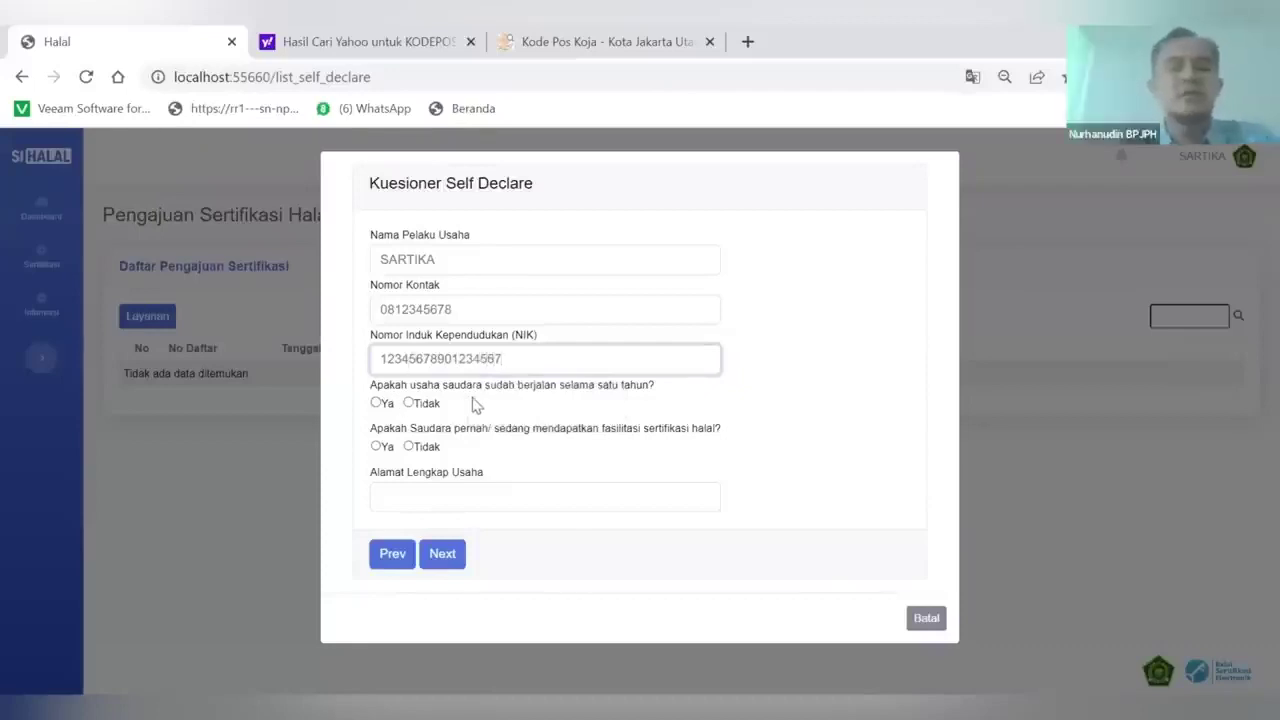
# Answer Ya to operating over a year and Tidak to prior facilitation, enter the business address, and continue
pyautogui.click(376, 402)
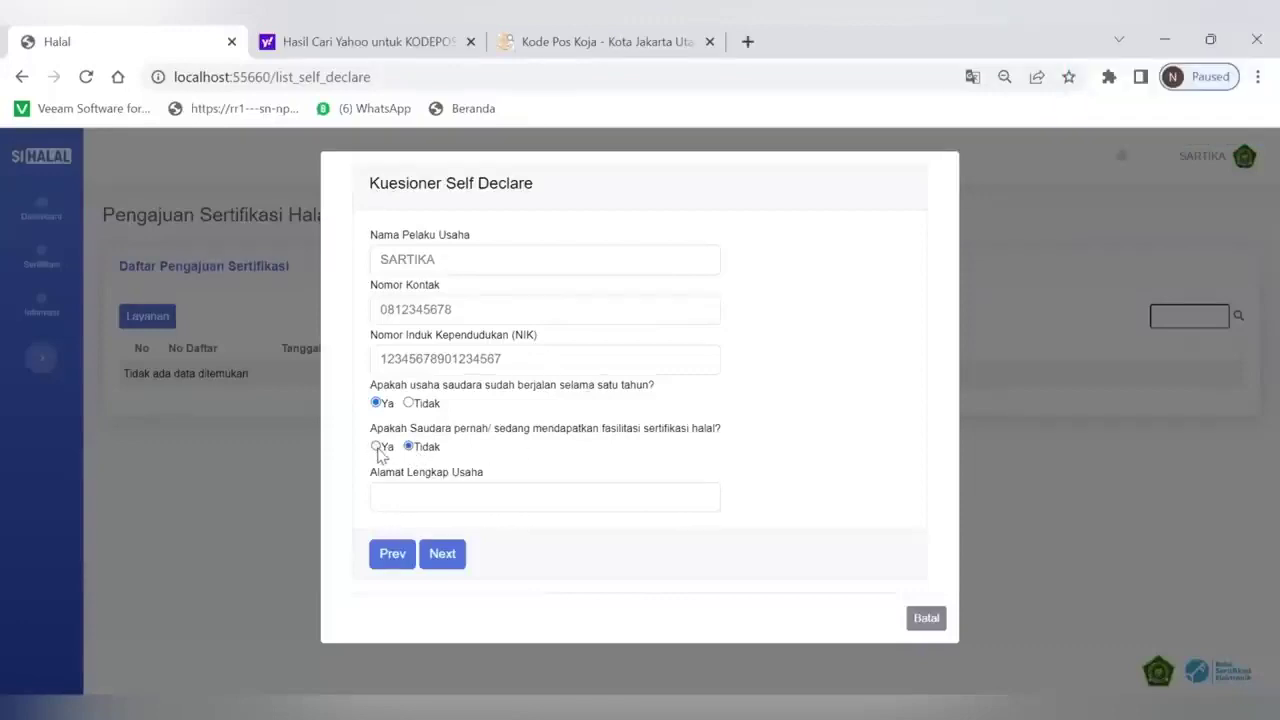
pyautogui.click(377, 446)
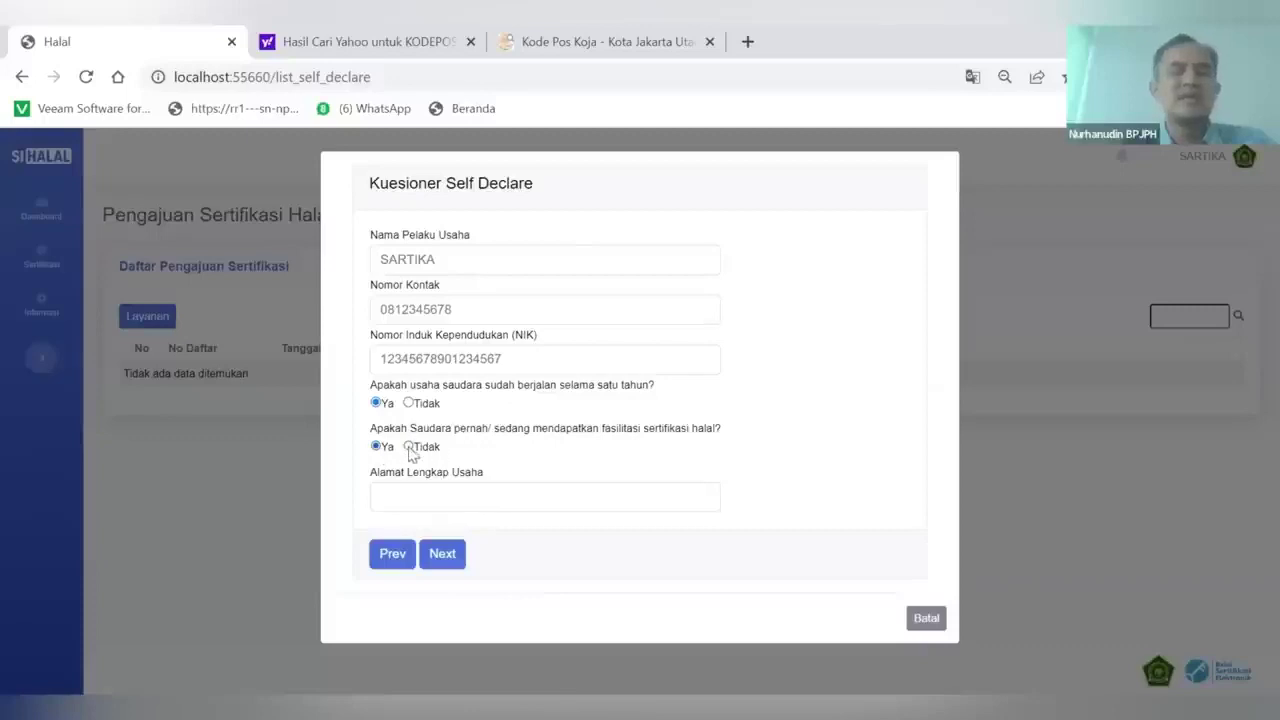
pyautogui.click(410, 448)
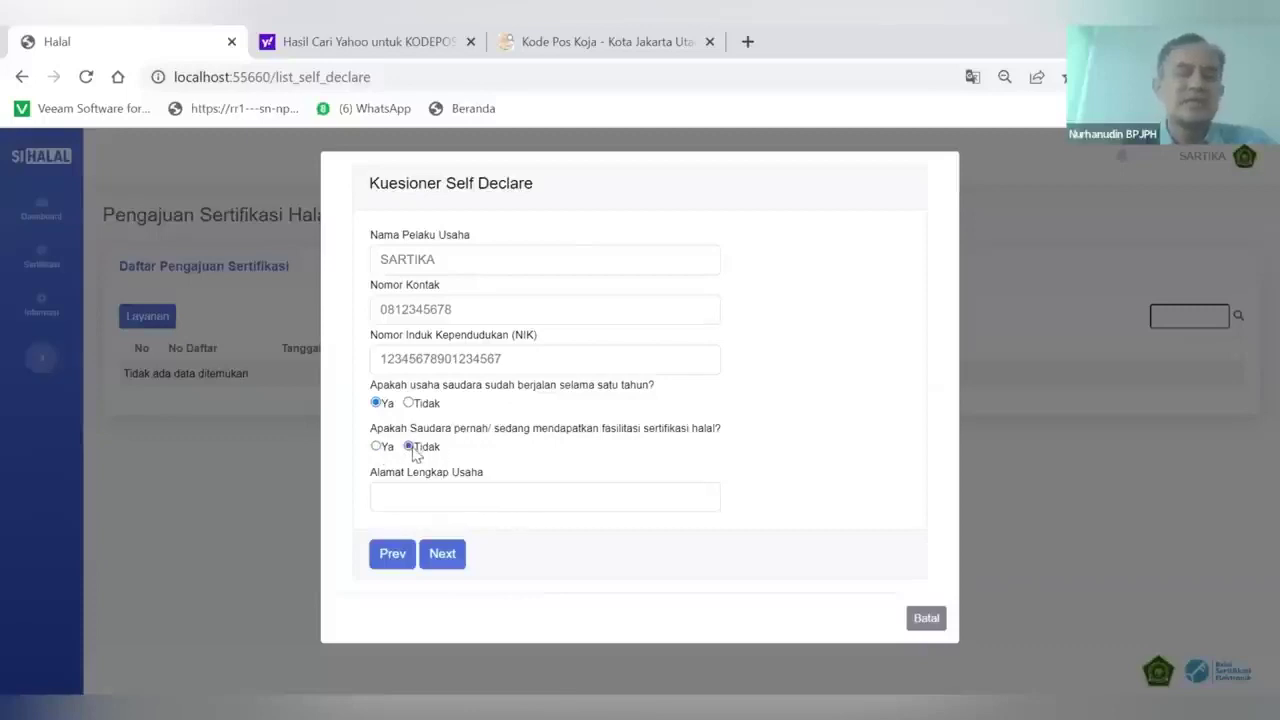
pyautogui.click(417, 496)
pyautogui.write('JL. RAYA KOJA JAKARTA UTARA')
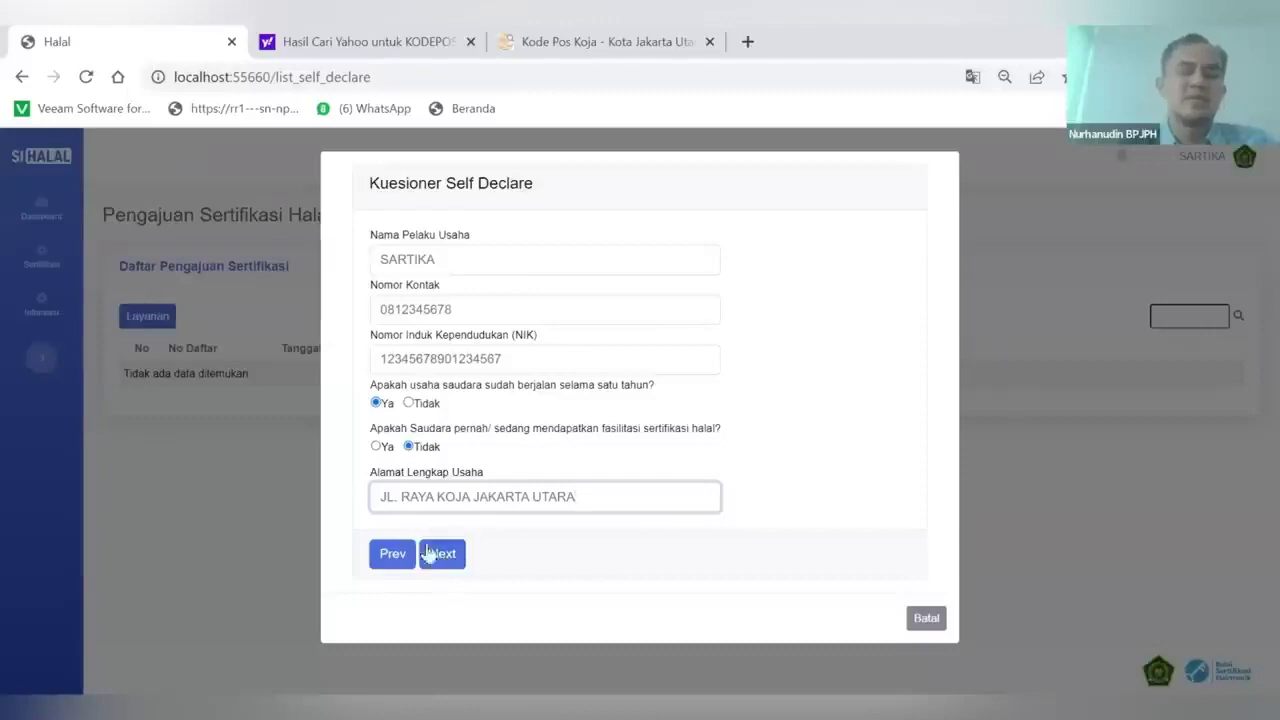
pyautogui.click(445, 566)
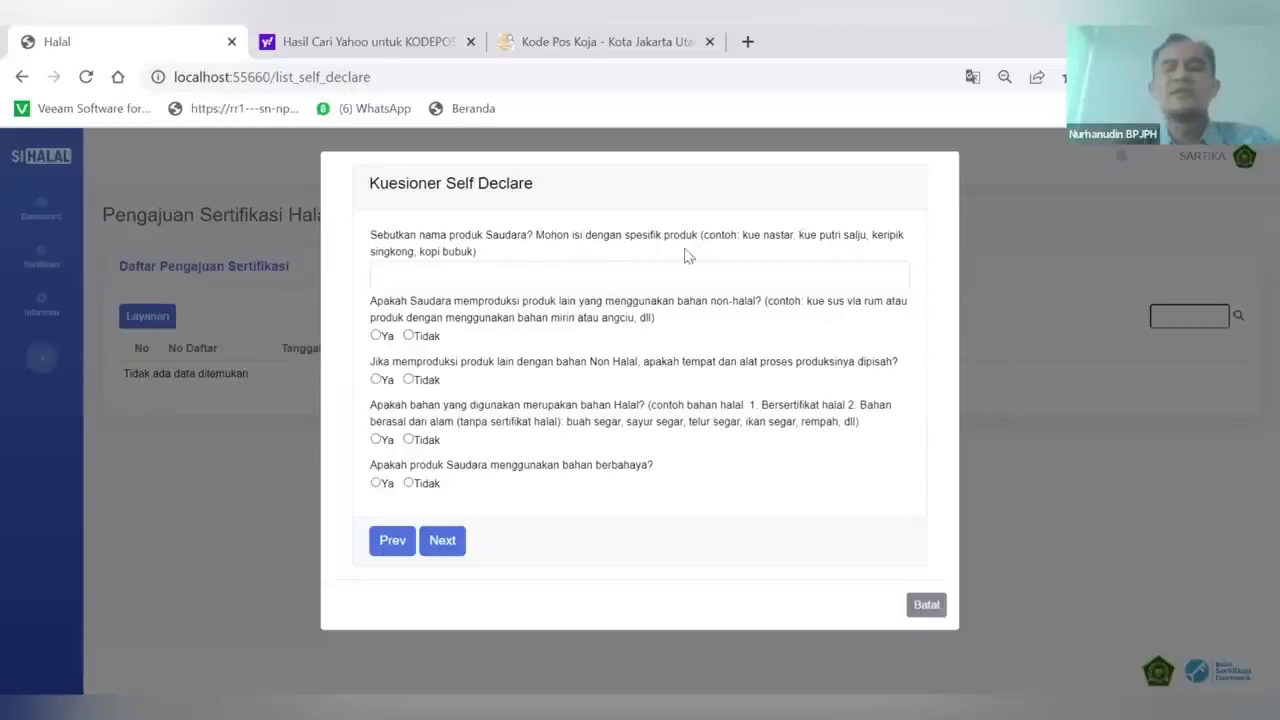
# Name the product JUICE BUAH MANGGA, answer Tidak to non-halal ingredients and Ya to separate facilities, then continue
pyautogui.click(496, 277)
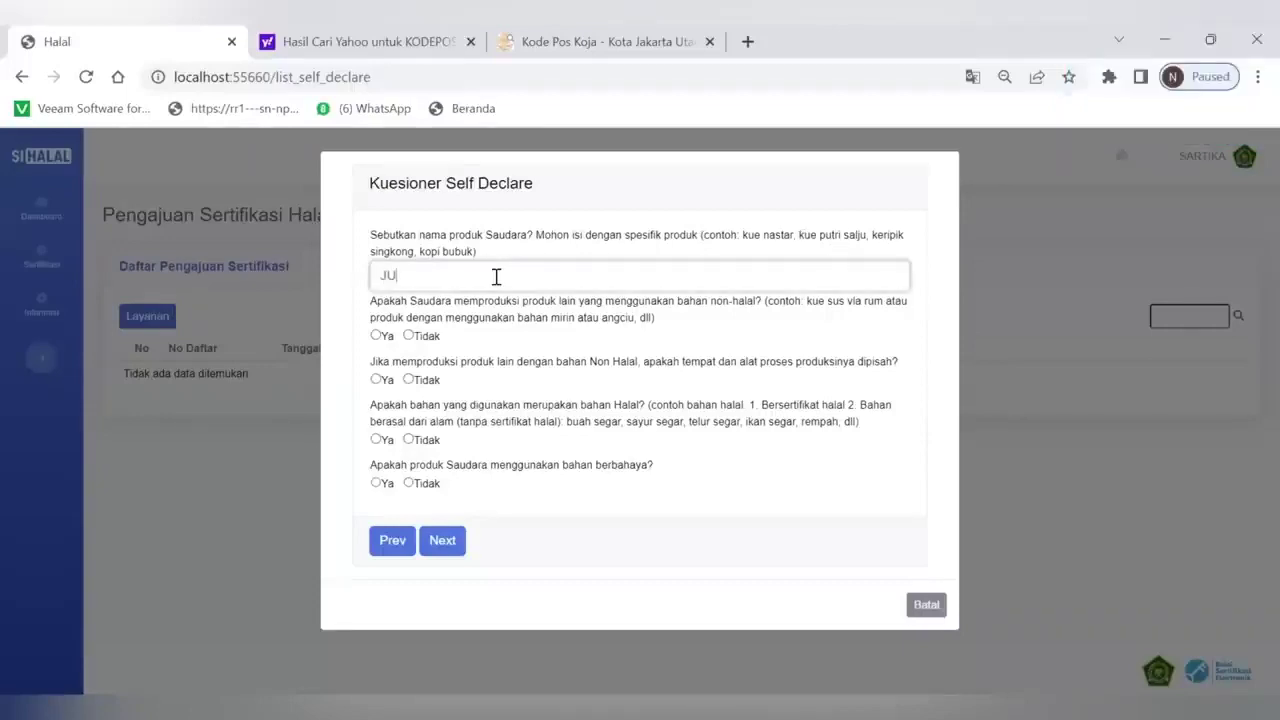
pyautogui.write('JUICE BUAH MANGGA')
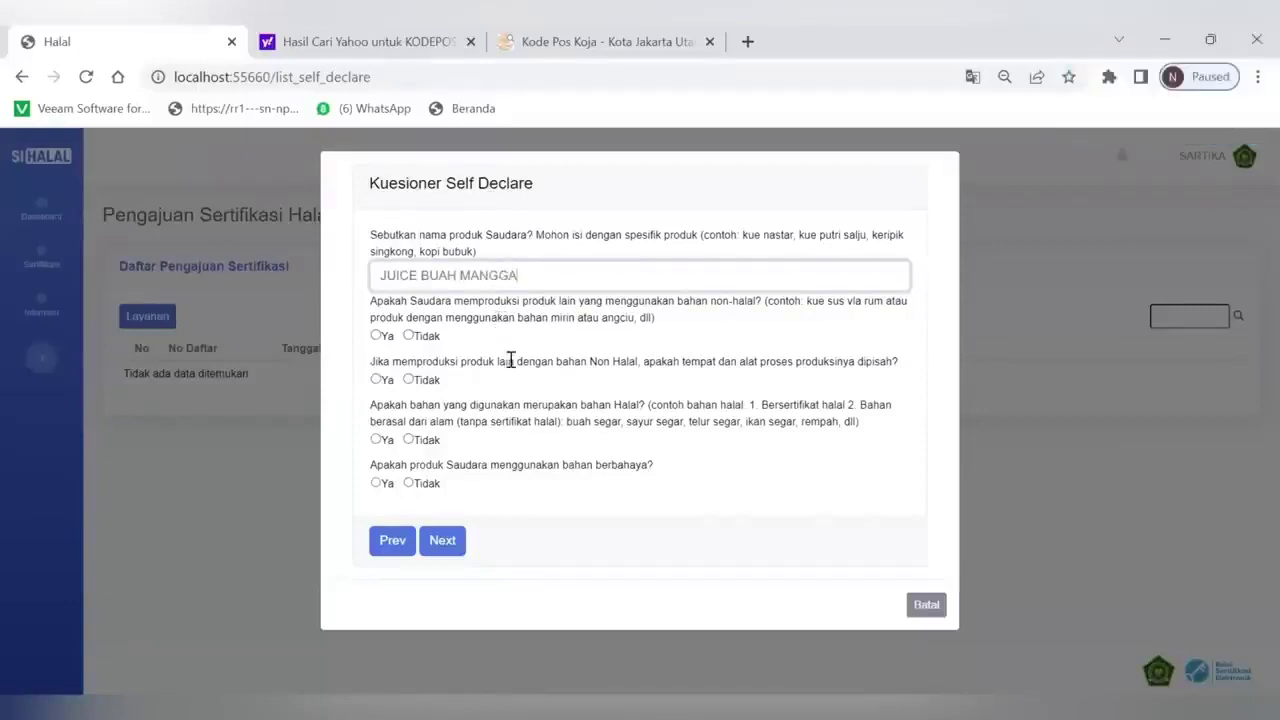
pyautogui.click(352, 320)
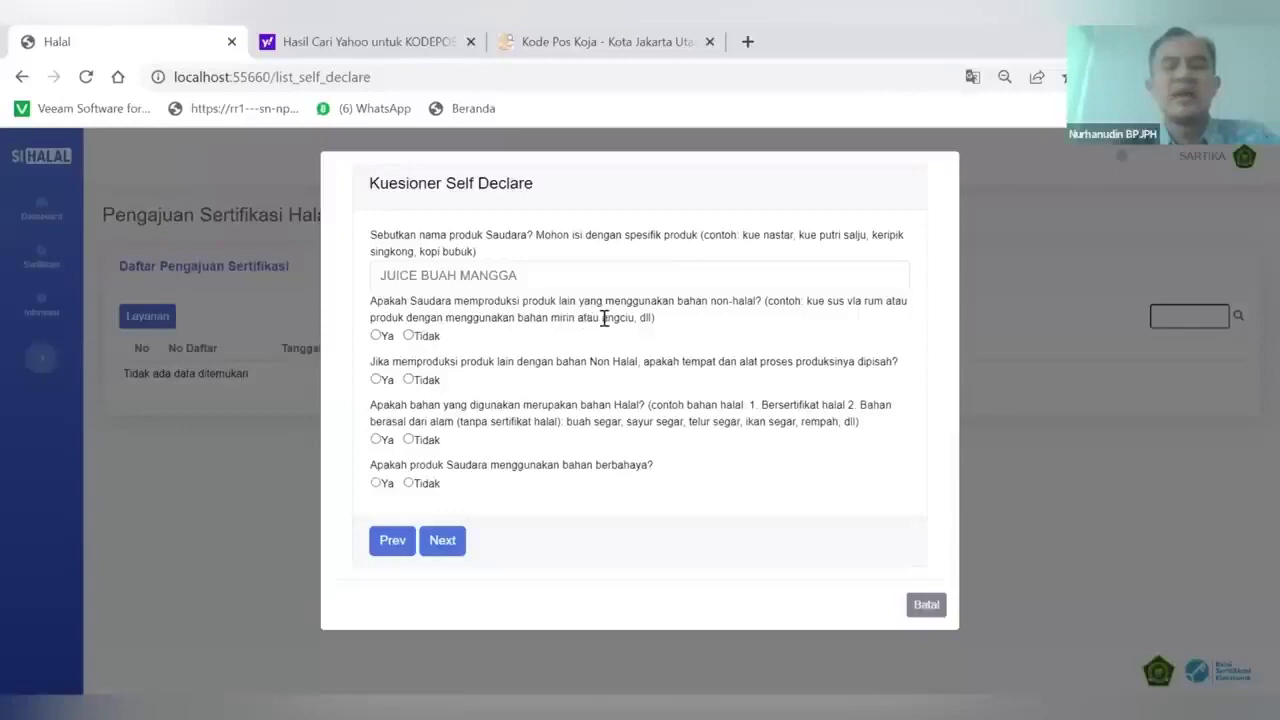
pyautogui.click(408, 335)
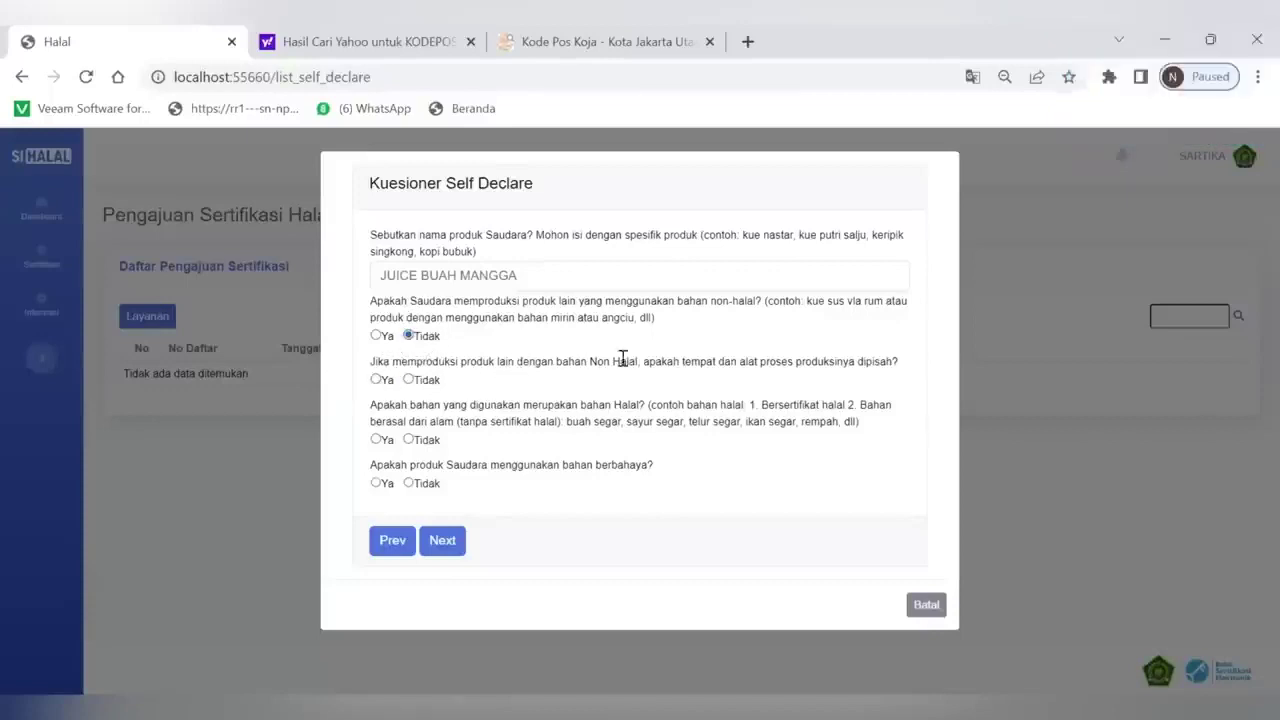
pyautogui.click(384, 381)
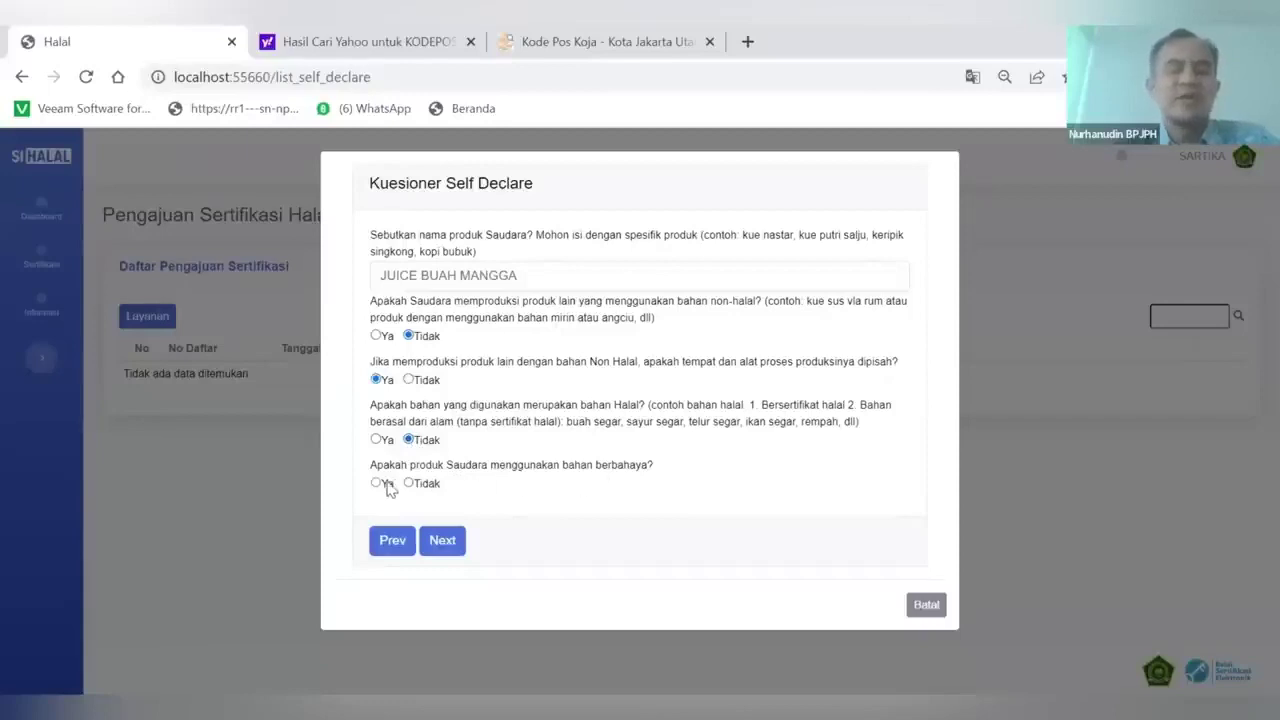
pyautogui.click(444, 546)
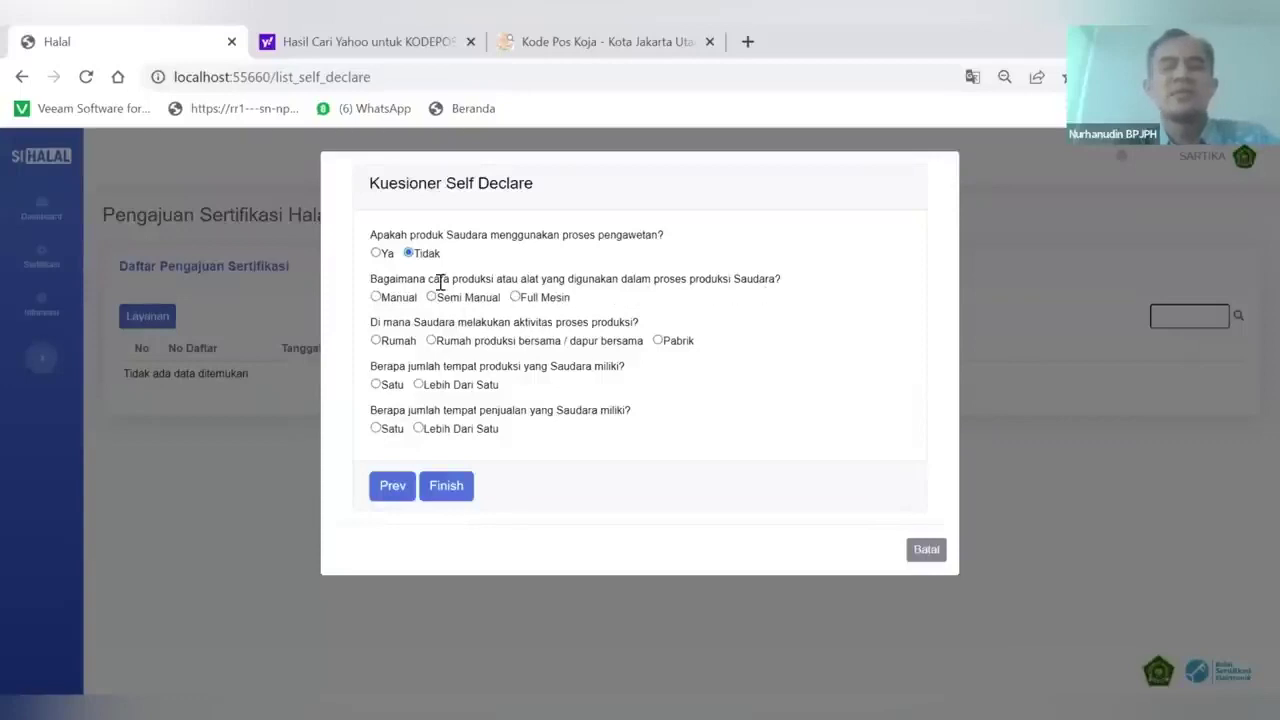
# Answer Manual, Rumah, Satu and Satu, submit, then dismiss the ineligibility notice and restart the questionnaire
pyautogui.click(376, 297)
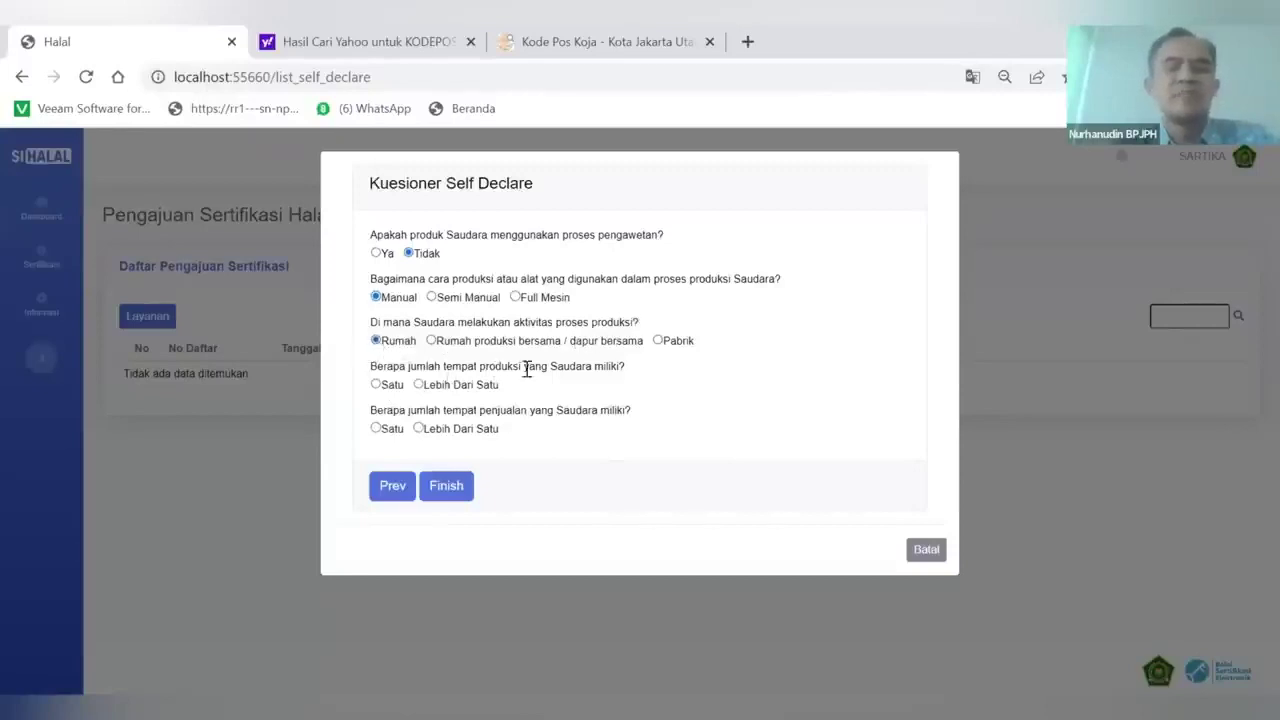
pyautogui.click(376, 385)
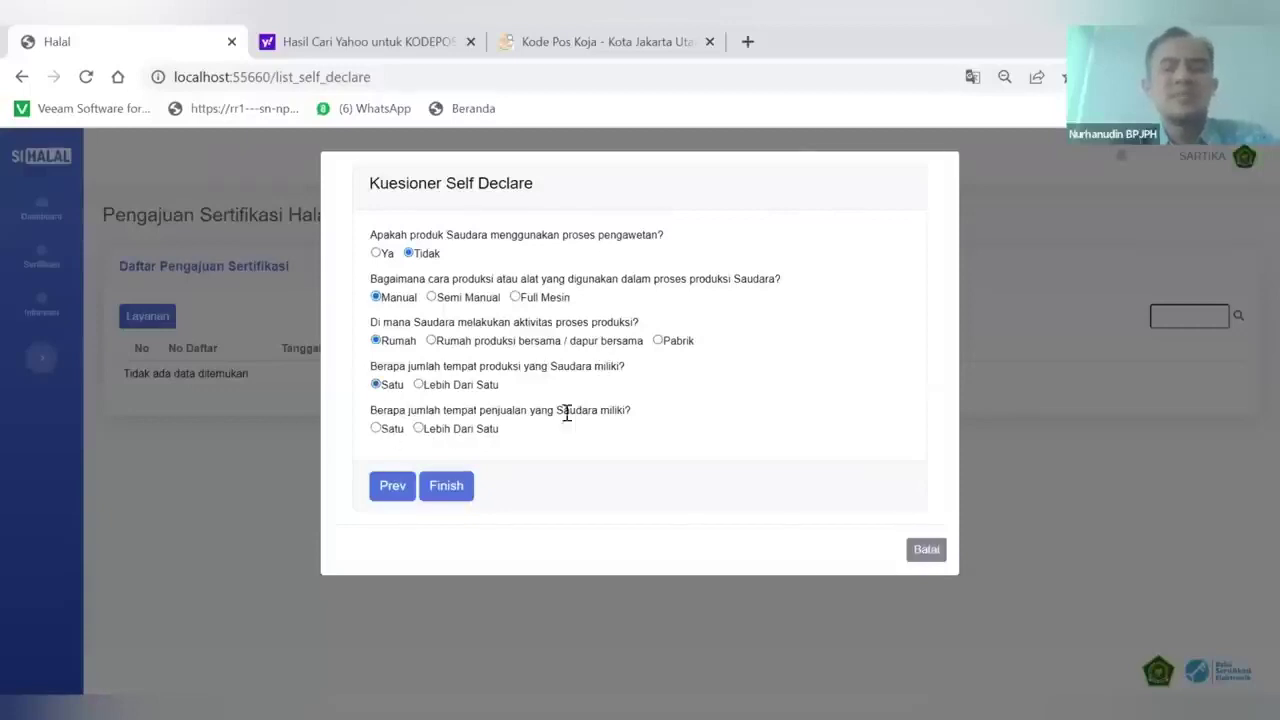
pyautogui.click(376, 429)
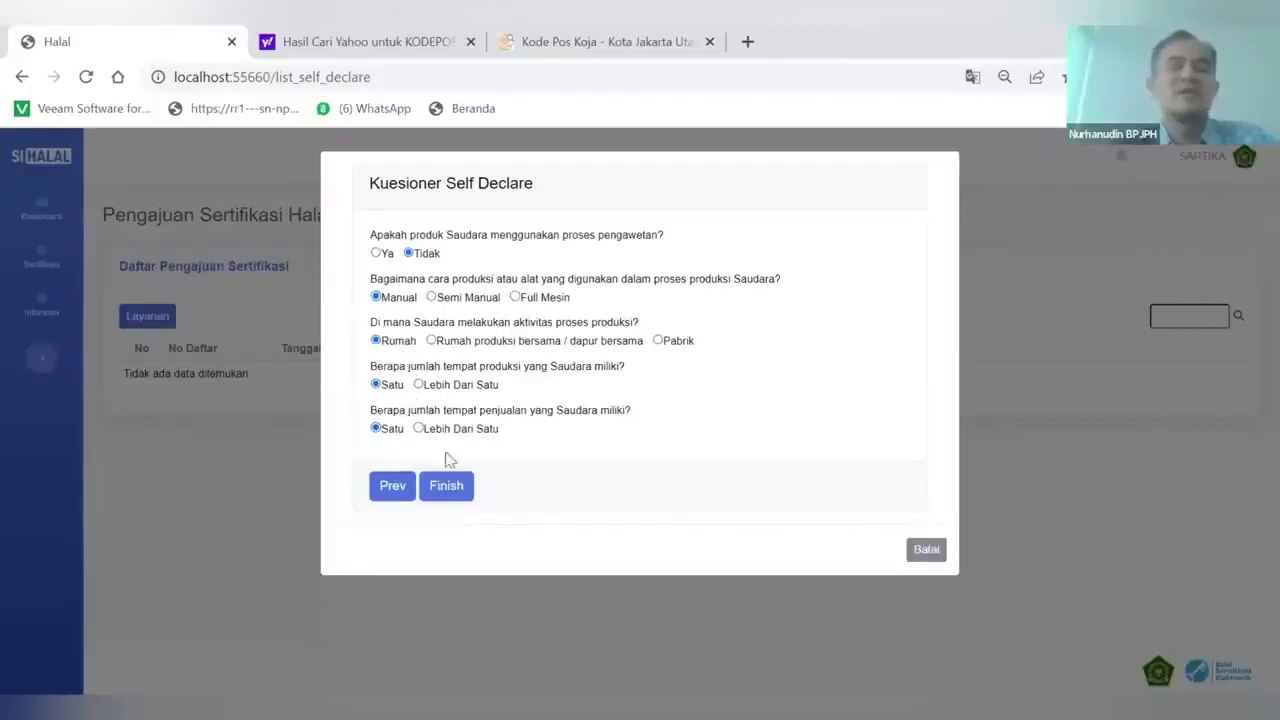
pyautogui.click(453, 495)
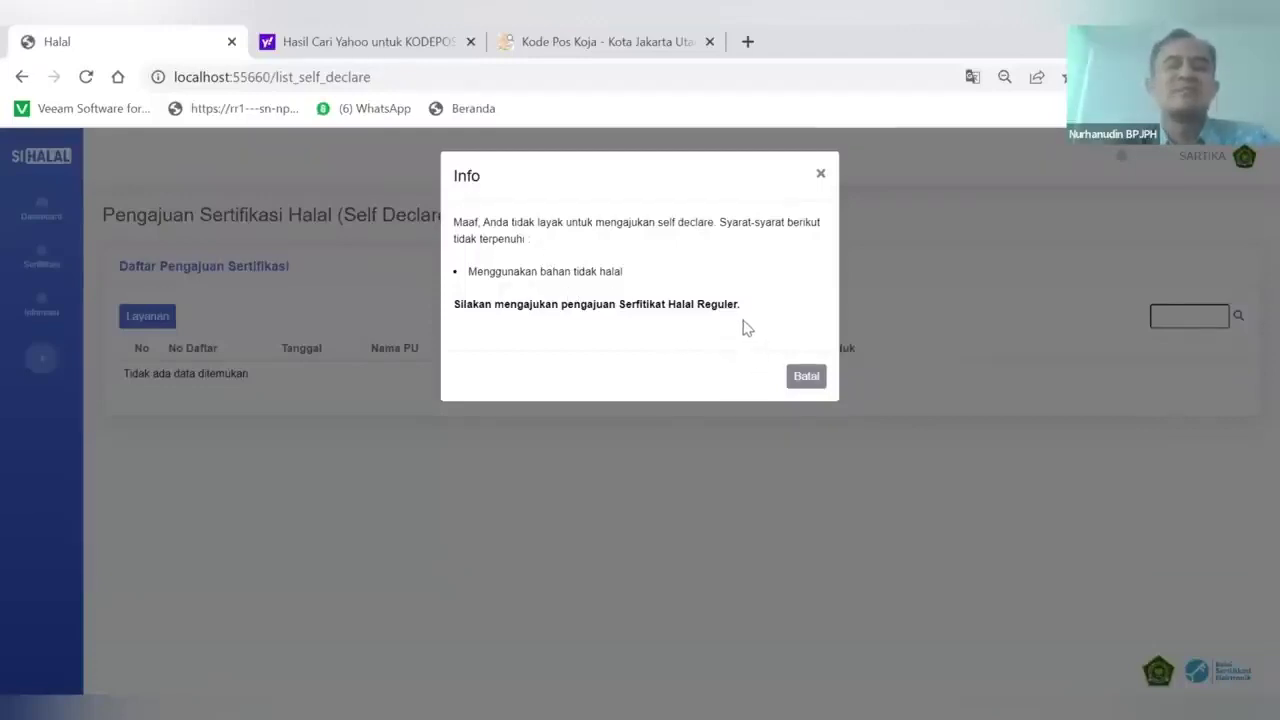
pyautogui.click(807, 378)
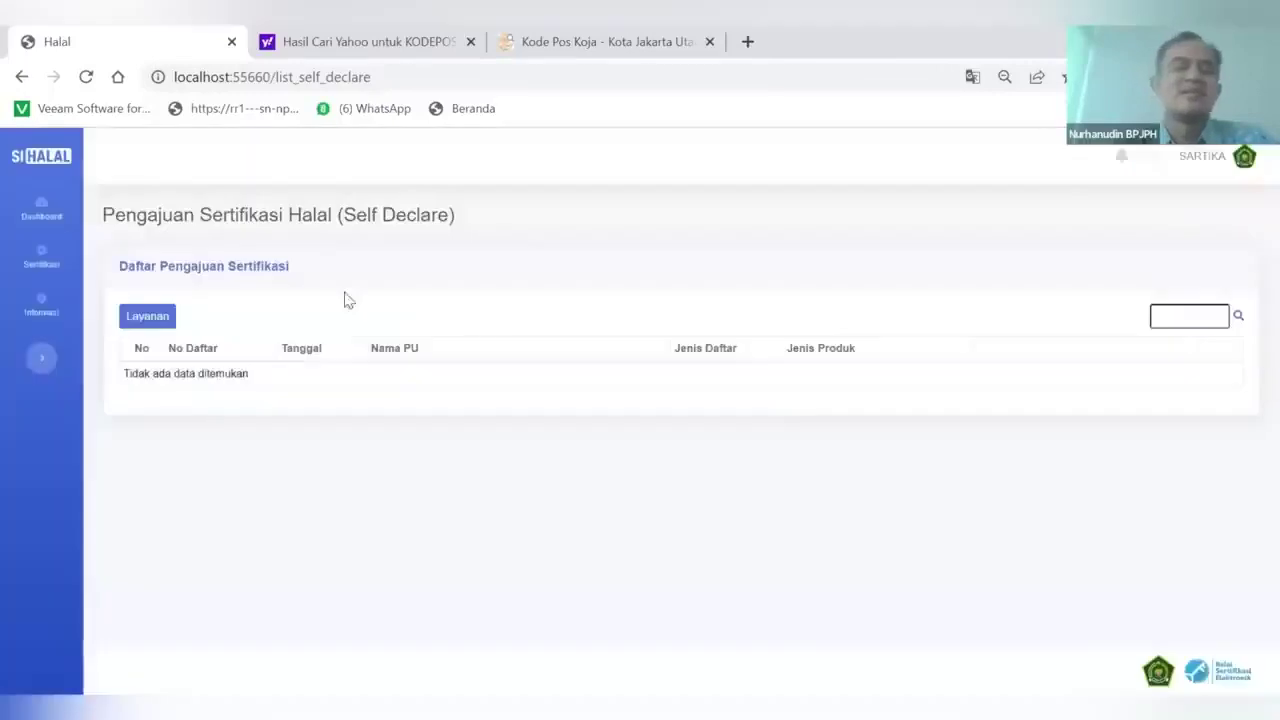
pyautogui.click(131, 316)
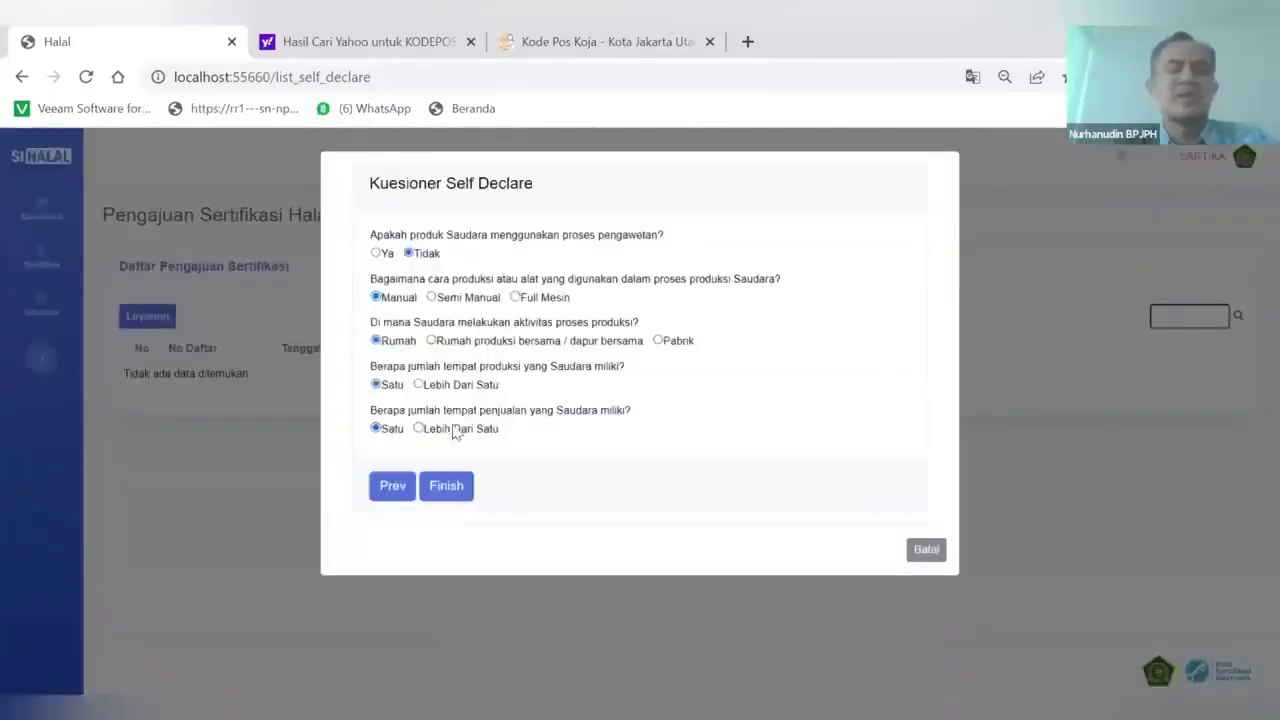
# Go back, change the halal ingredients answer to Ya, and resubmit the questionnaire
pyautogui.click(384, 490)
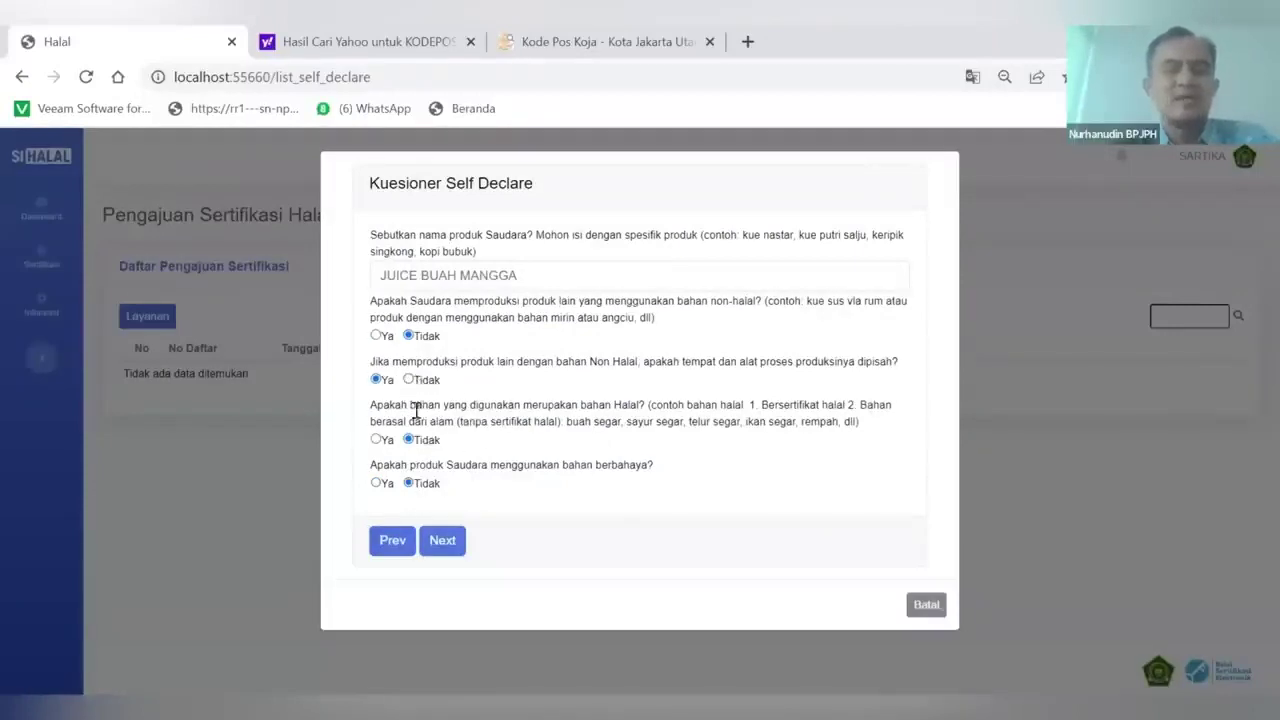
pyautogui.moveTo(371, 408); pyautogui.dragTo(866, 427)
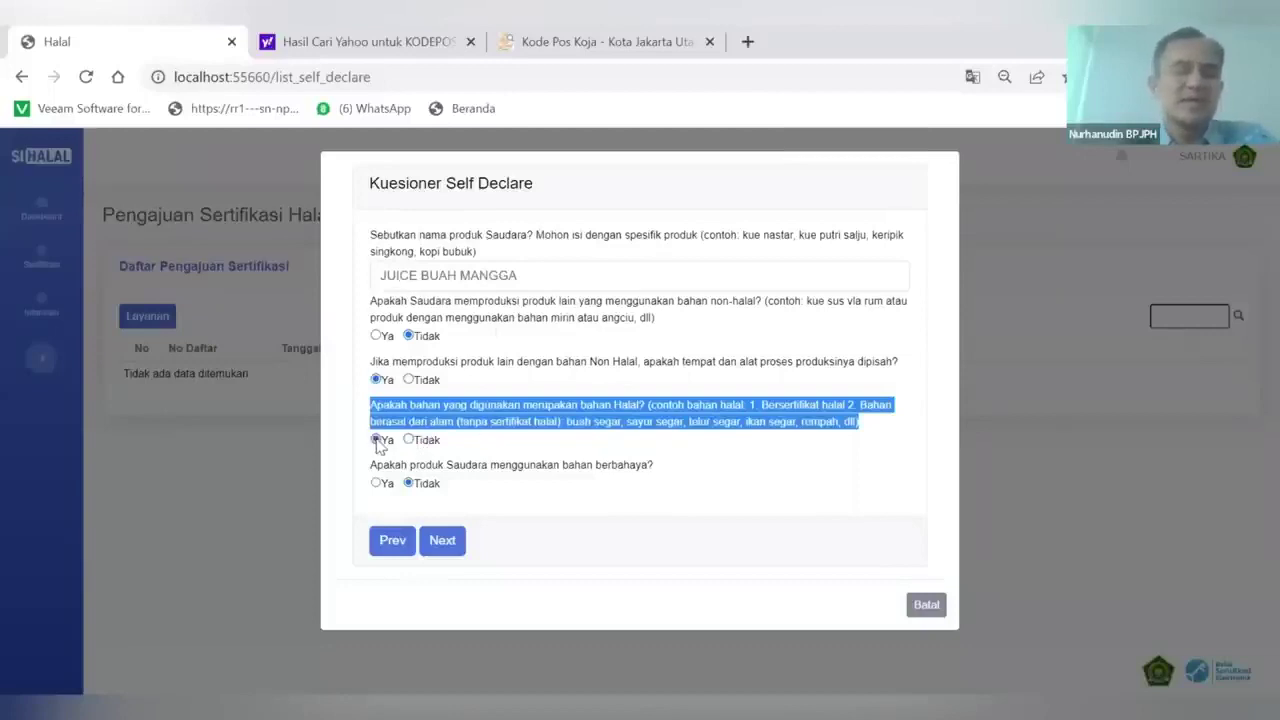
pyautogui.click(492, 414)
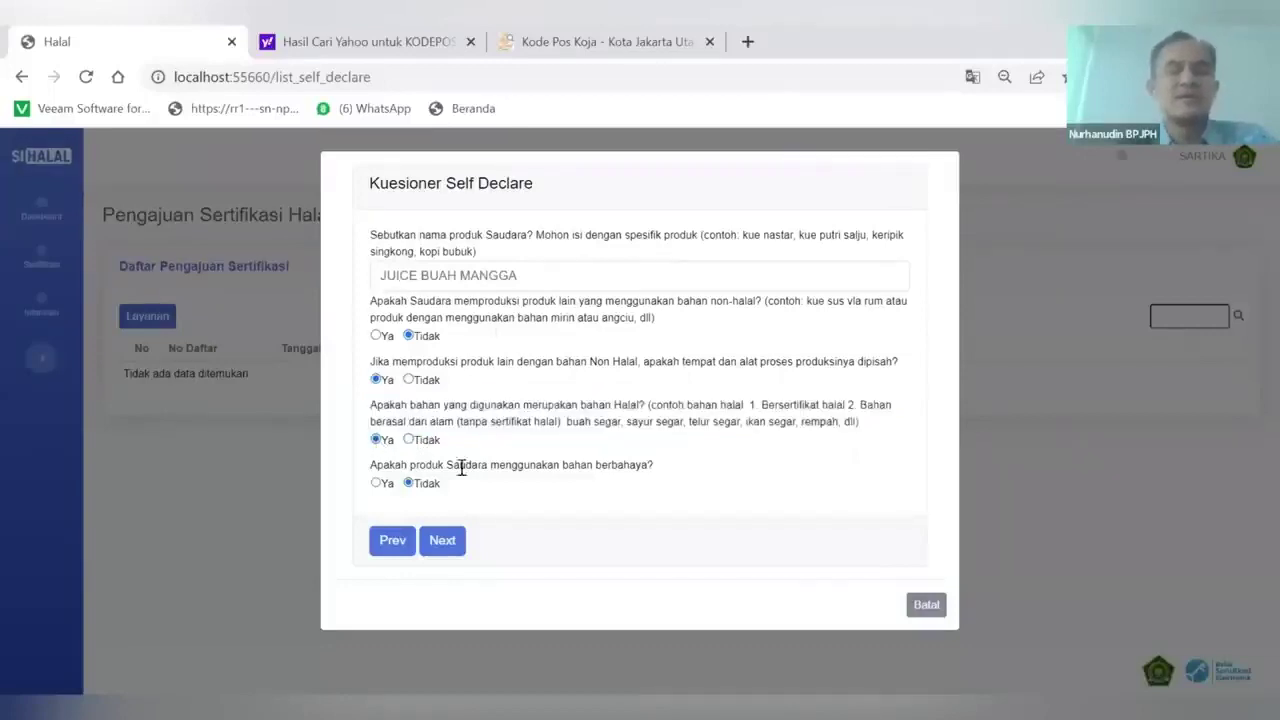
pyautogui.click(448, 549)
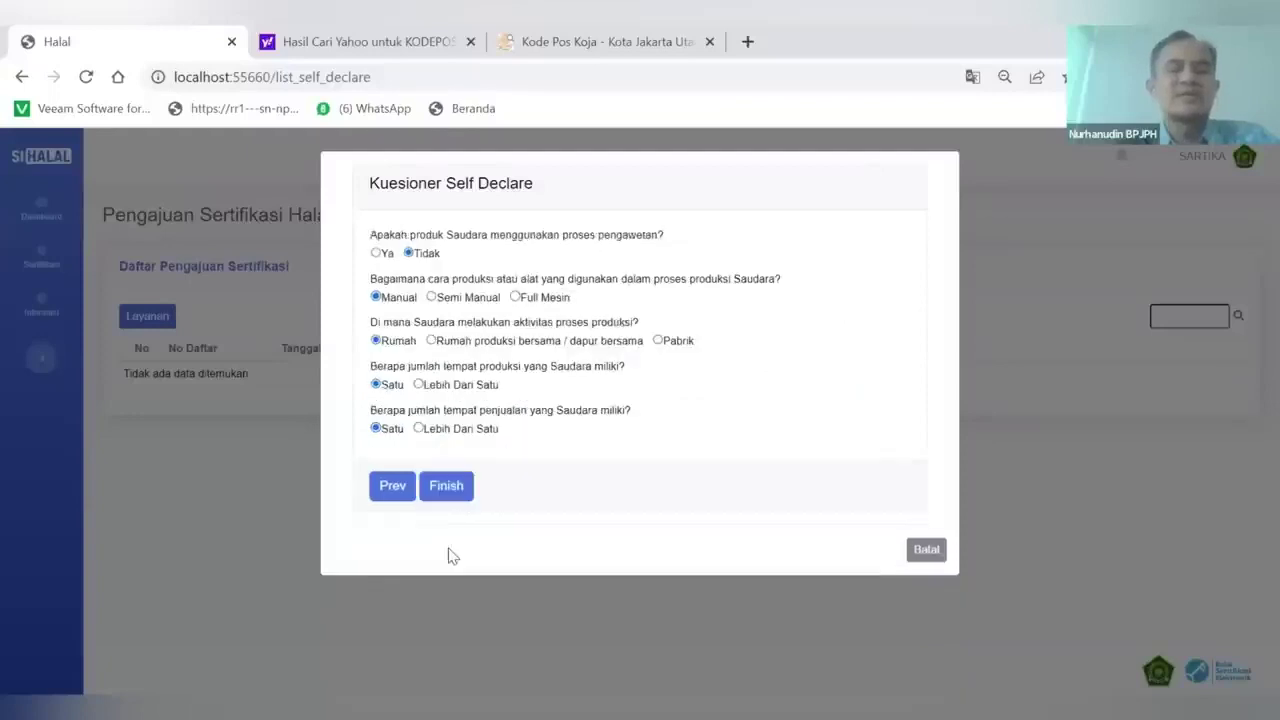
pyautogui.click(448, 488)
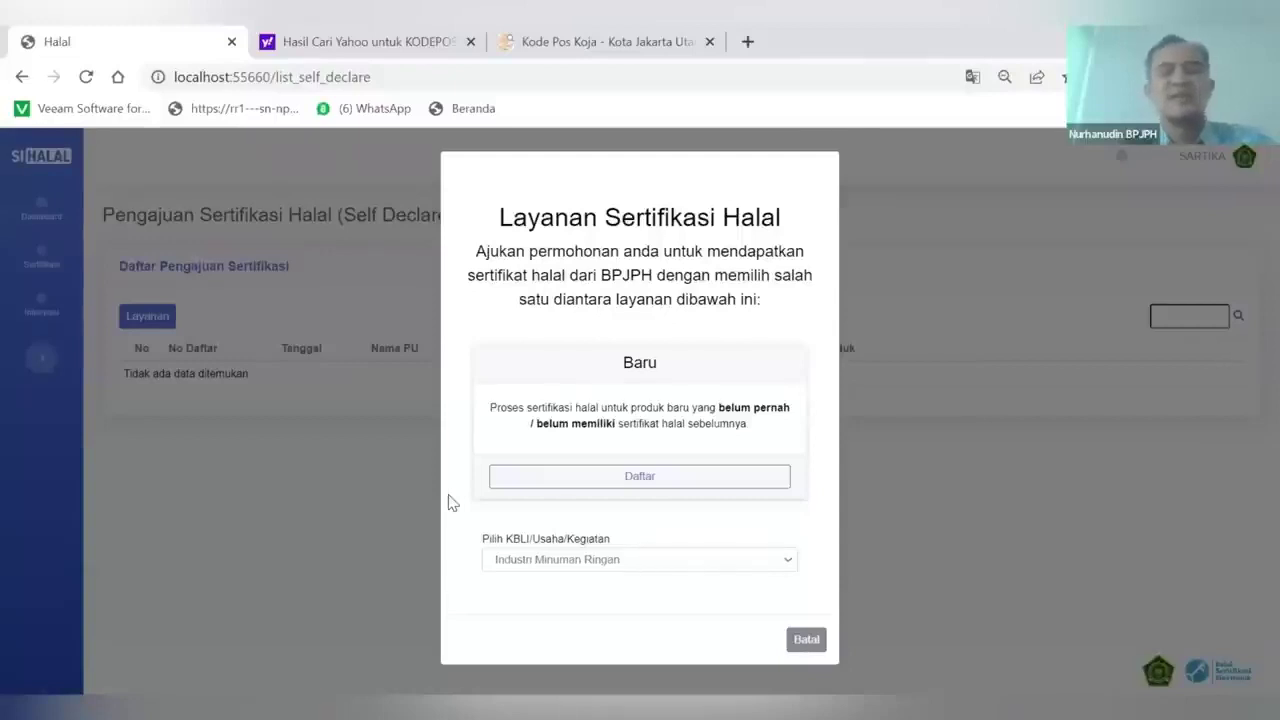
# Keep KBLI Industri Minuman Ringan and register a new (Baru) halal certification application
pyautogui.click(538, 567)
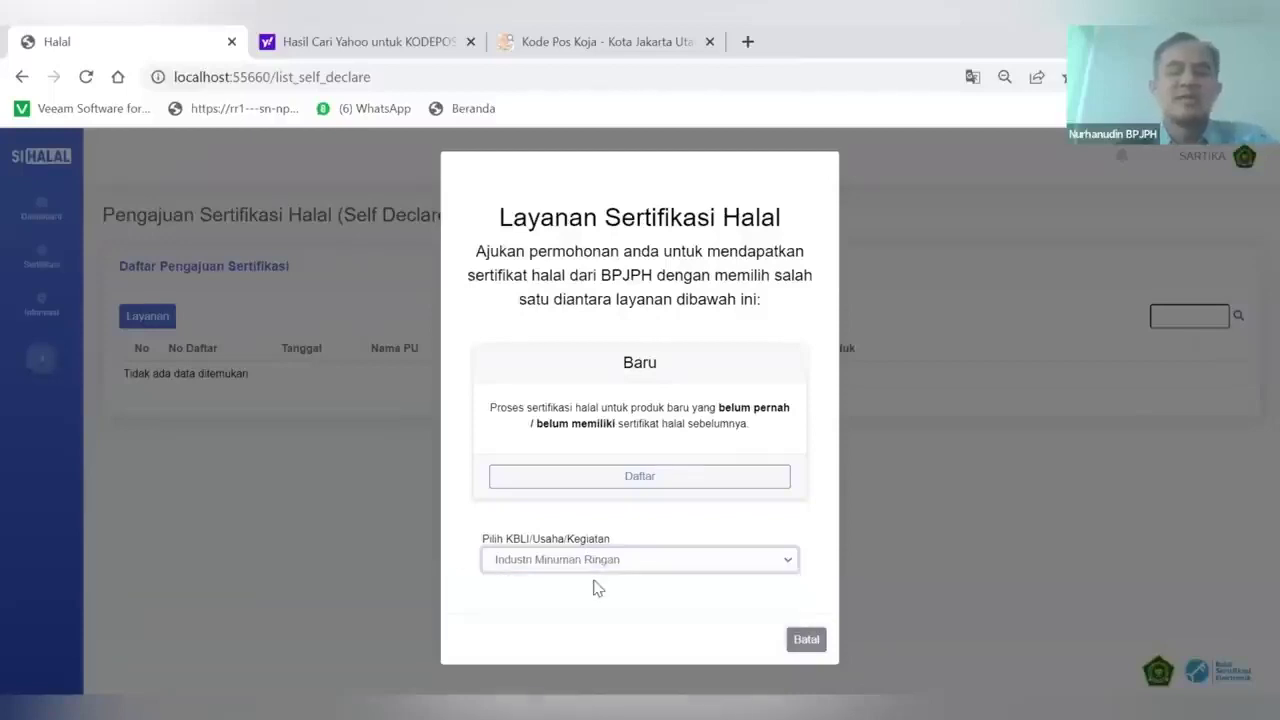
pyautogui.click(591, 582)
pyautogui.click(640, 478)
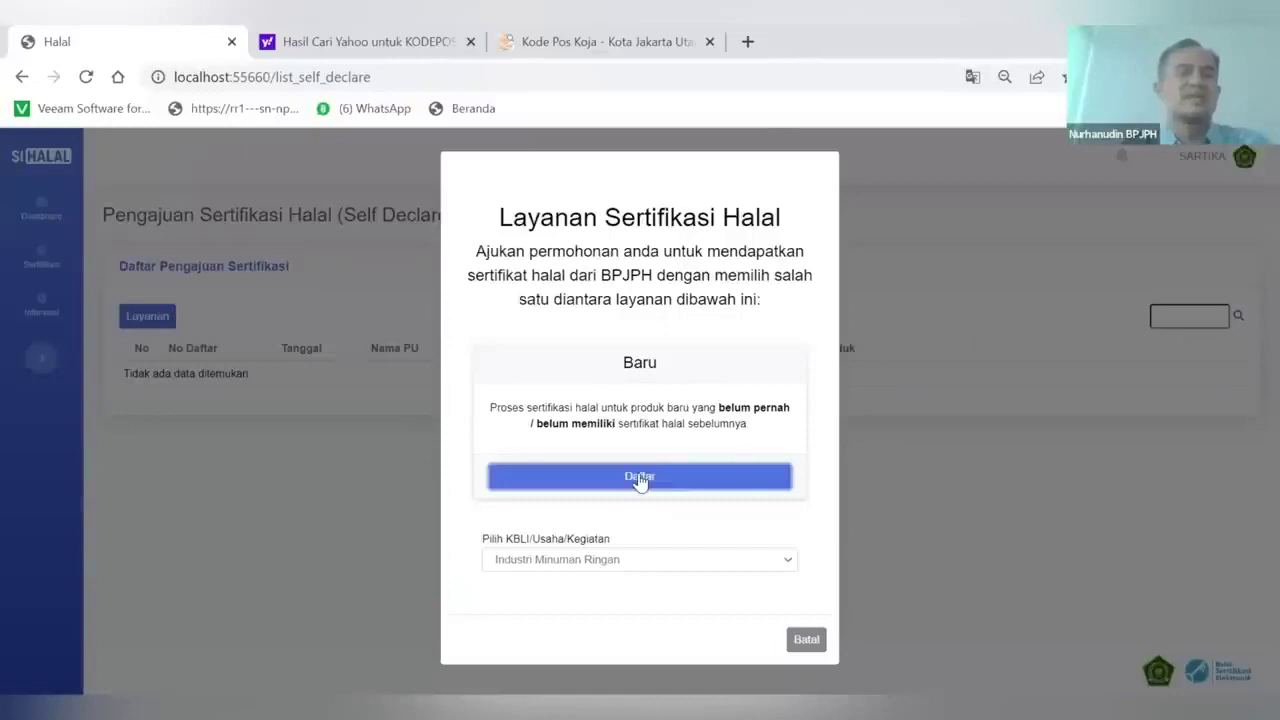
pyautogui.click(634, 477)
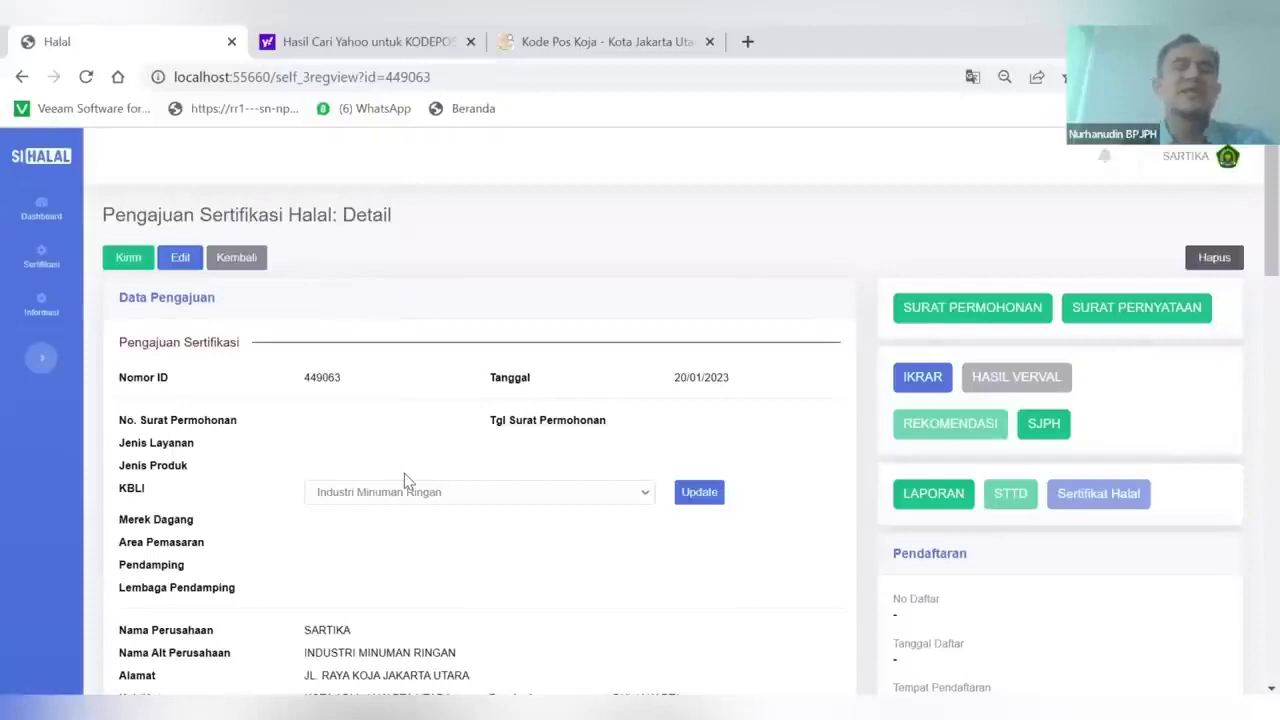
# Review SARTIKA's new Industri Minuman Ringan application details and put it into edit mode
pyautogui.scroll(-1, 404, 473)
pyautogui.scroll(1, 251, 374)
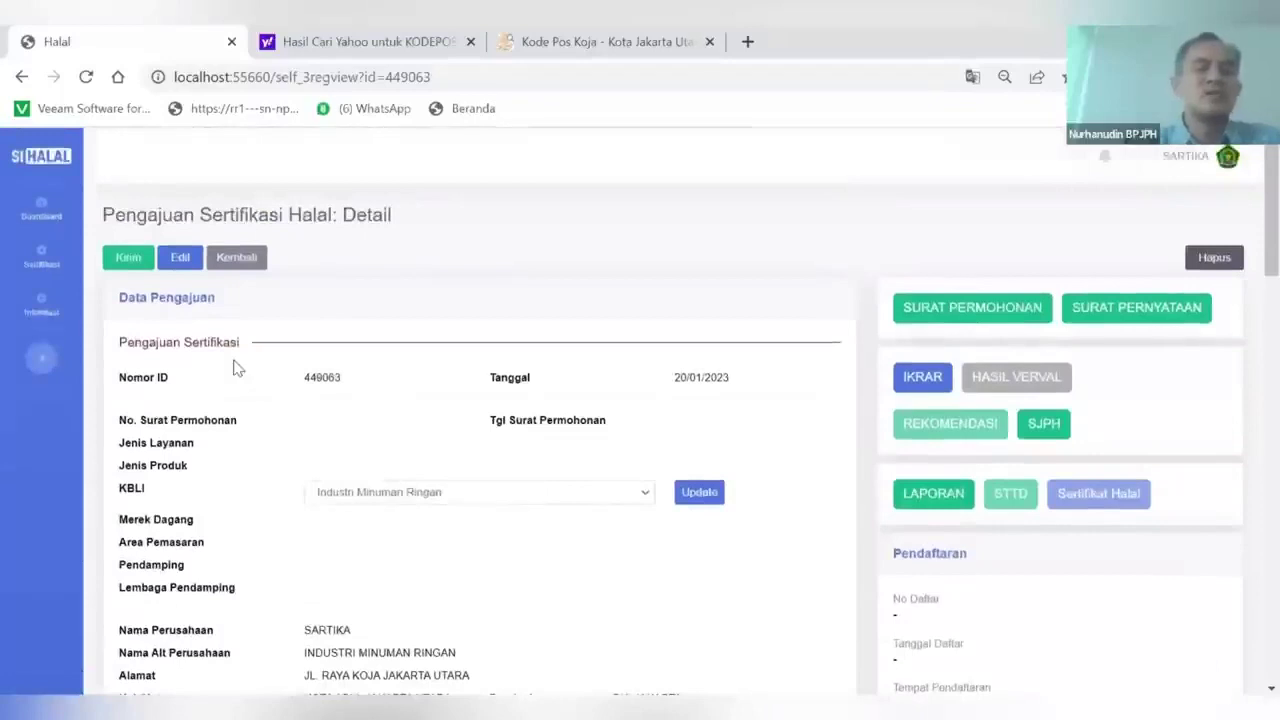
pyautogui.scroll(-5, 237, 368)
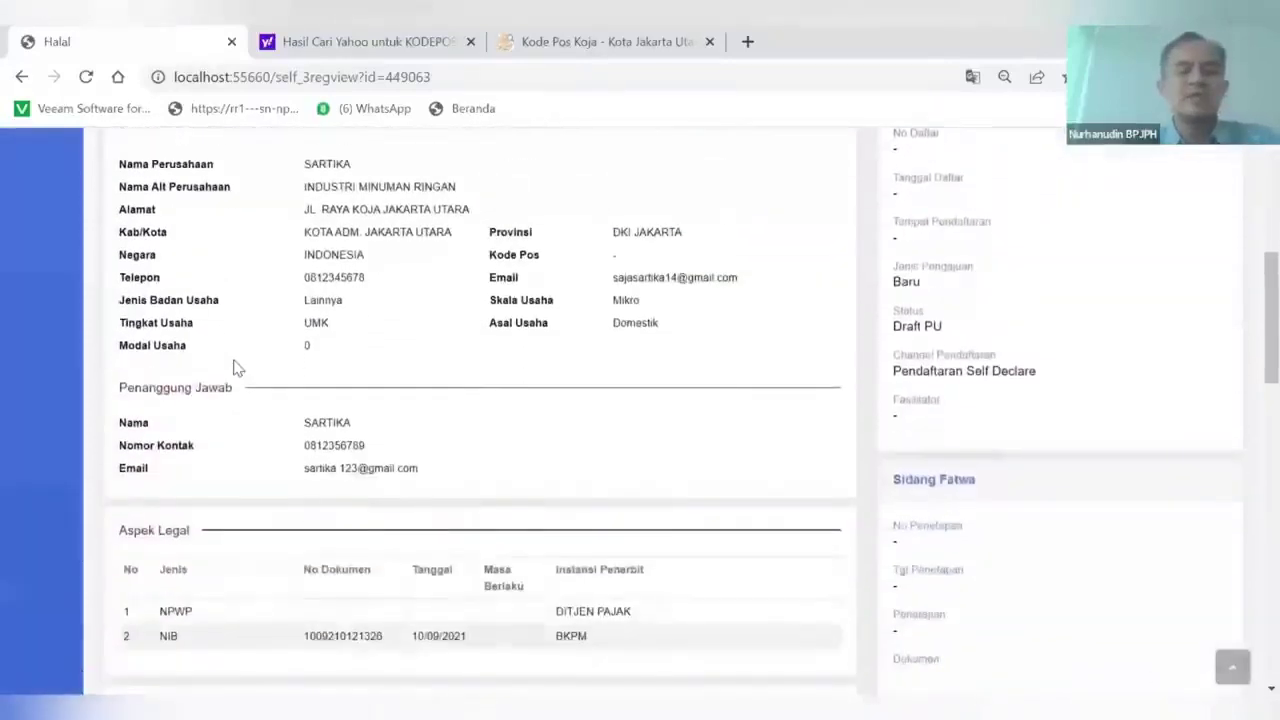
pyautogui.scroll(-5, 237, 368)
pyautogui.scroll(10, 237, 368)
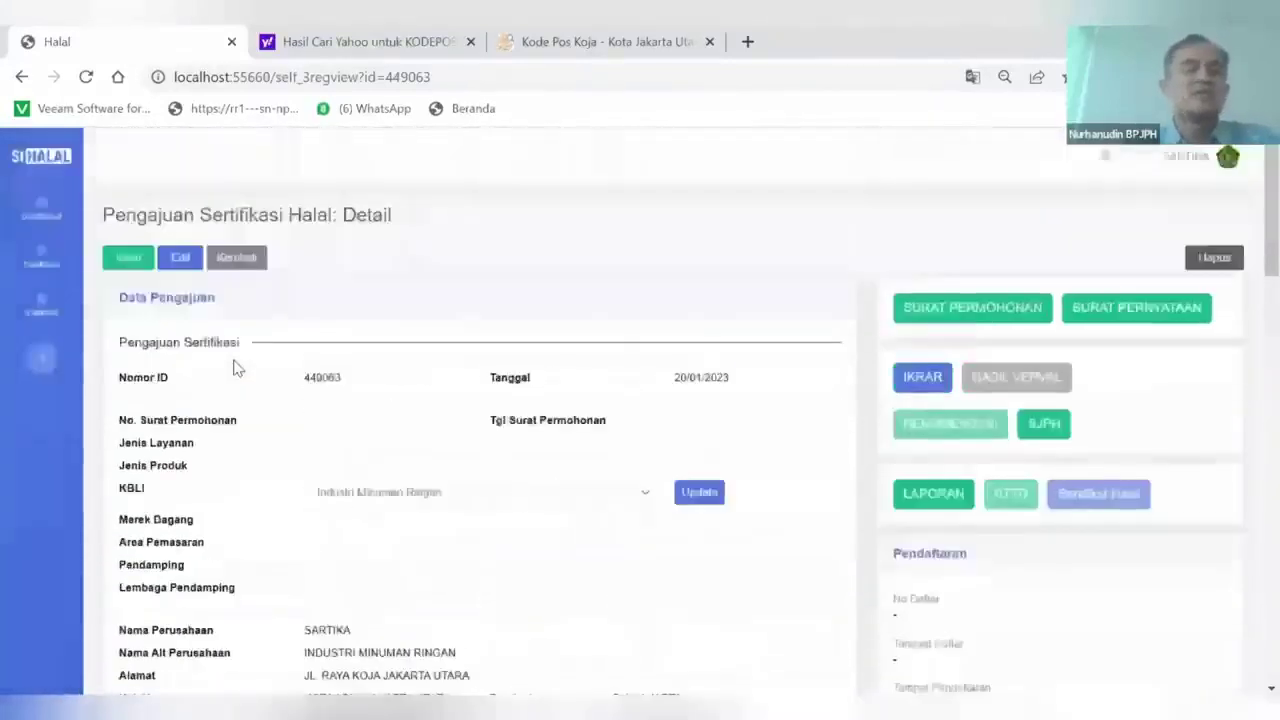
pyautogui.scroll(-8, 233, 368)
pyautogui.scroll(4, 235, 368)
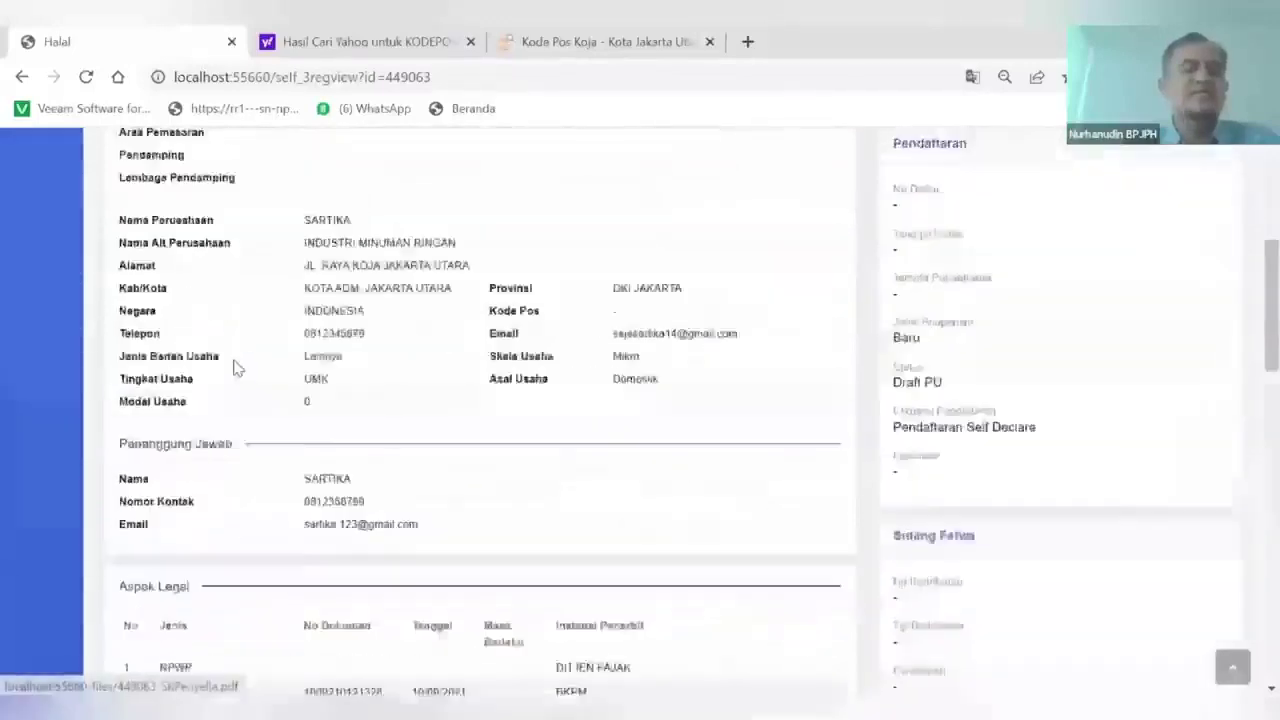
pyautogui.scroll(4, 233, 368)
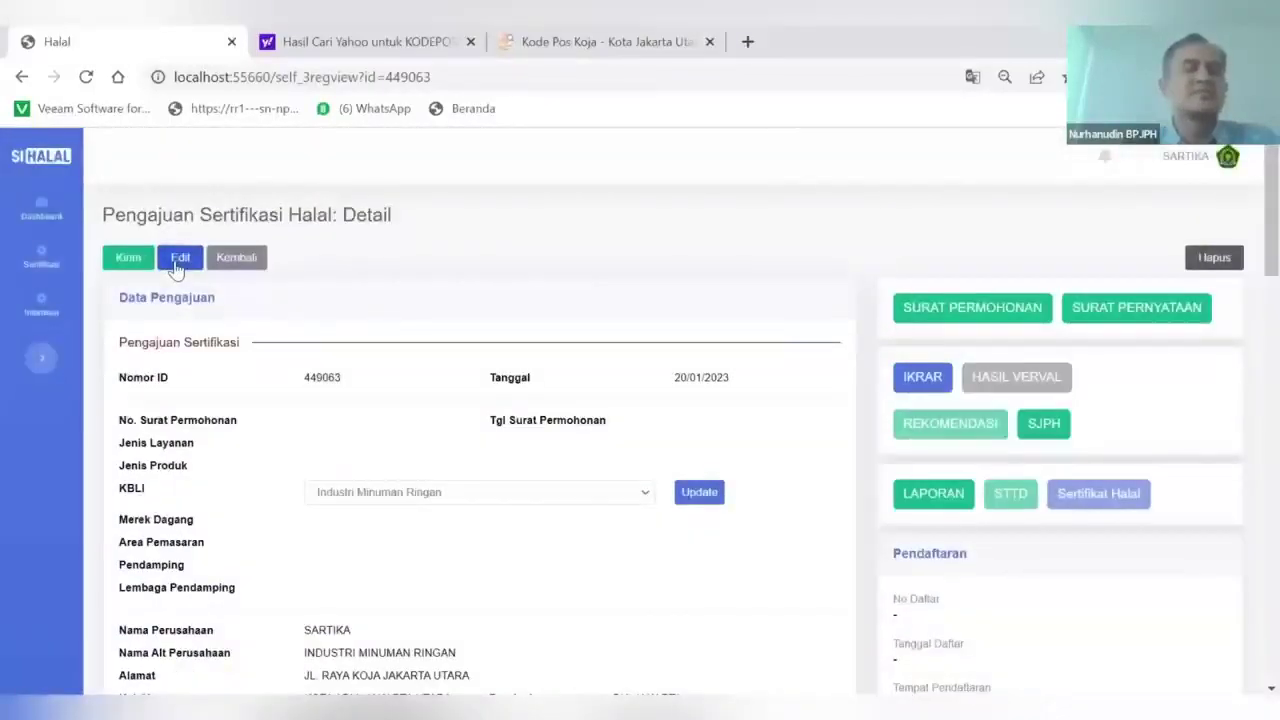
pyautogui.click(178, 262)
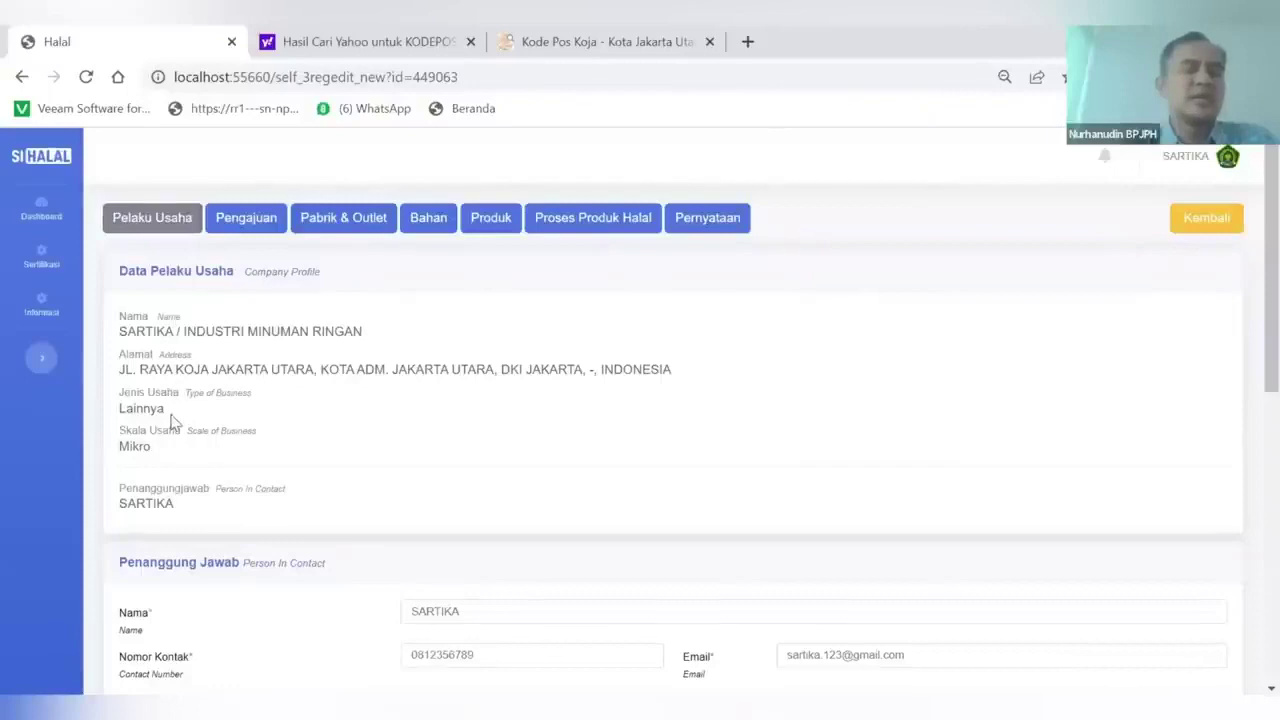
# Review the Pelaku Usaha business profile and contact details down the page
pyautogui.scroll(-1, 170, 420)
pyautogui.scroll(1, 170, 420)
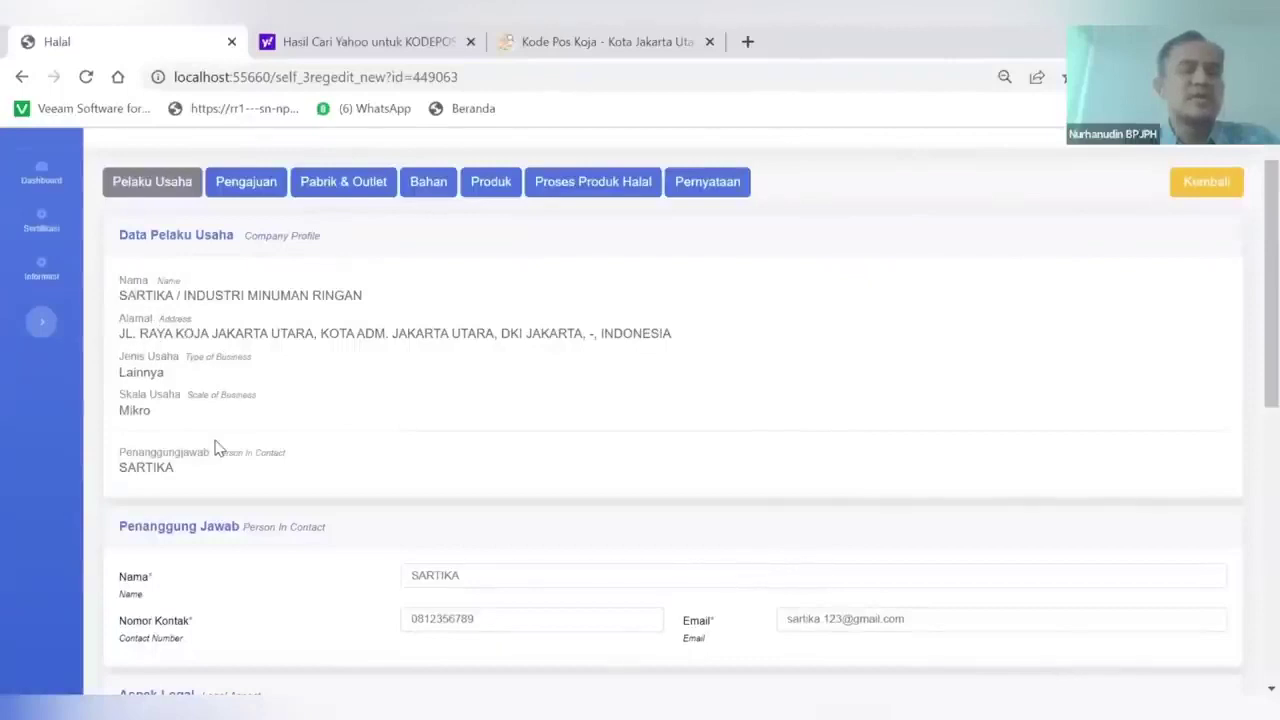
pyautogui.scroll(-1, 200, 430)
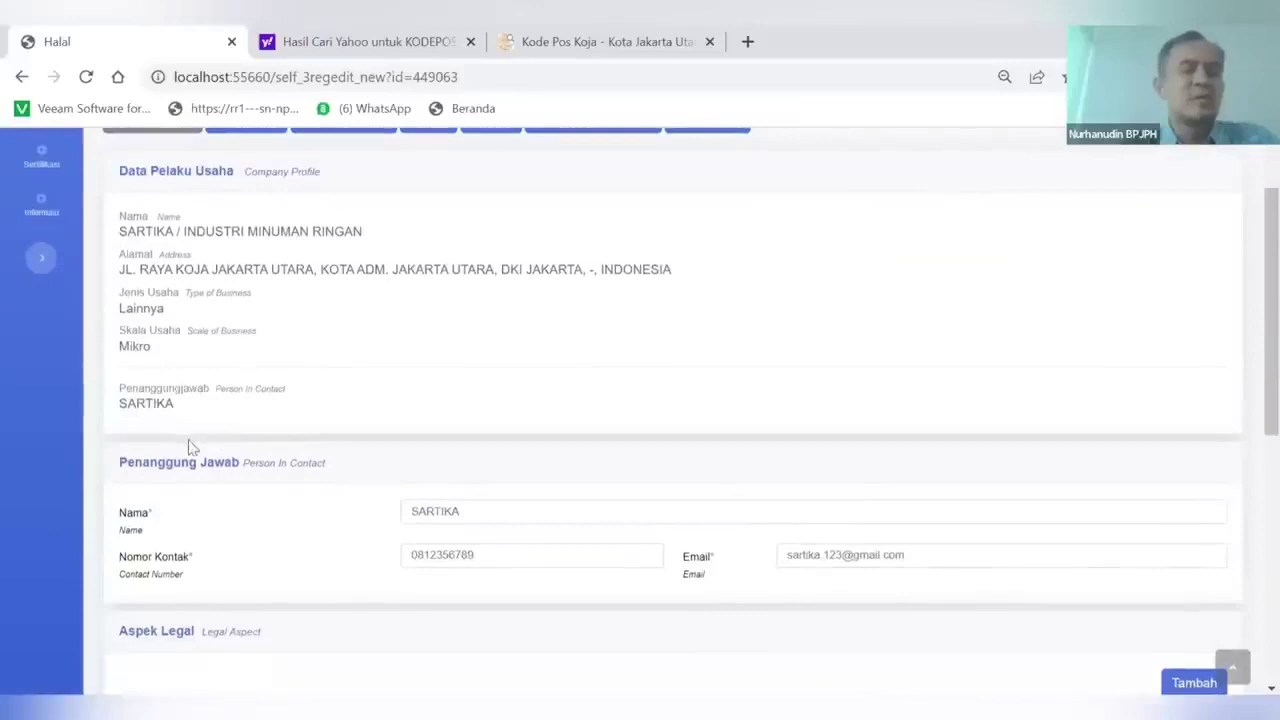
pyautogui.scroll(-1, 192, 446)
pyautogui.scroll(-1, 195, 443)
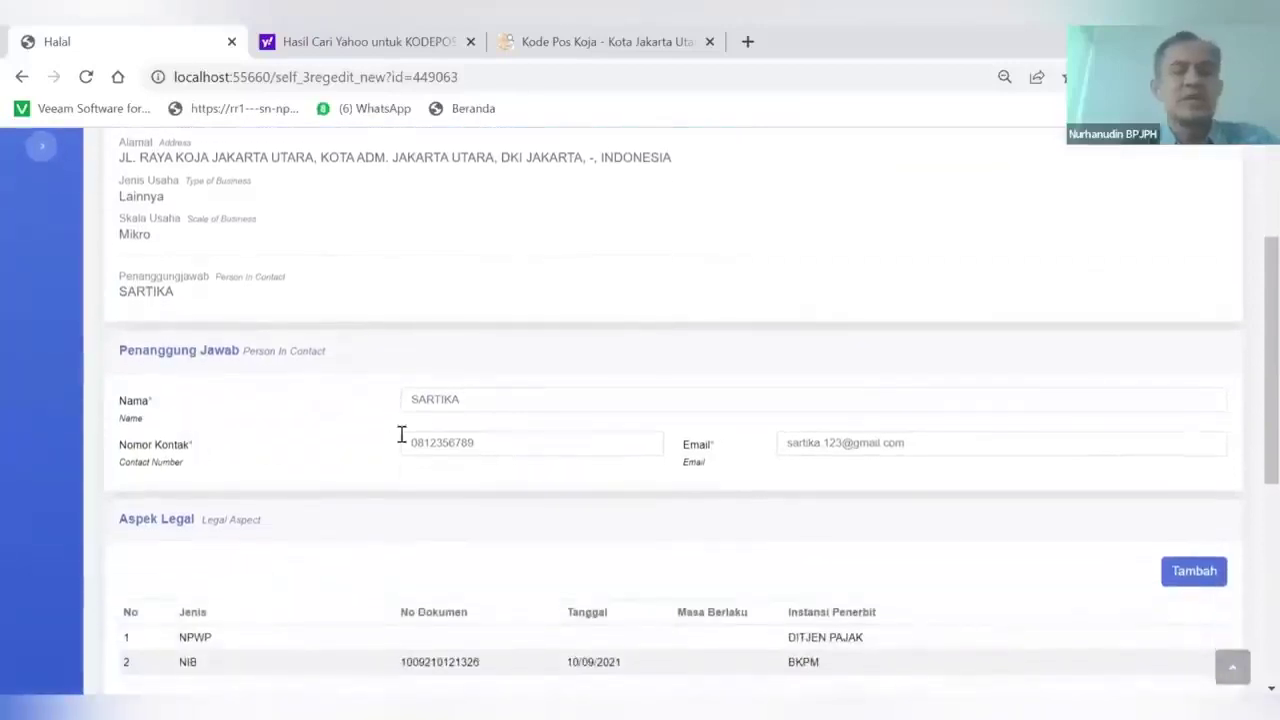
pyautogui.scroll(-1, 445, 403)
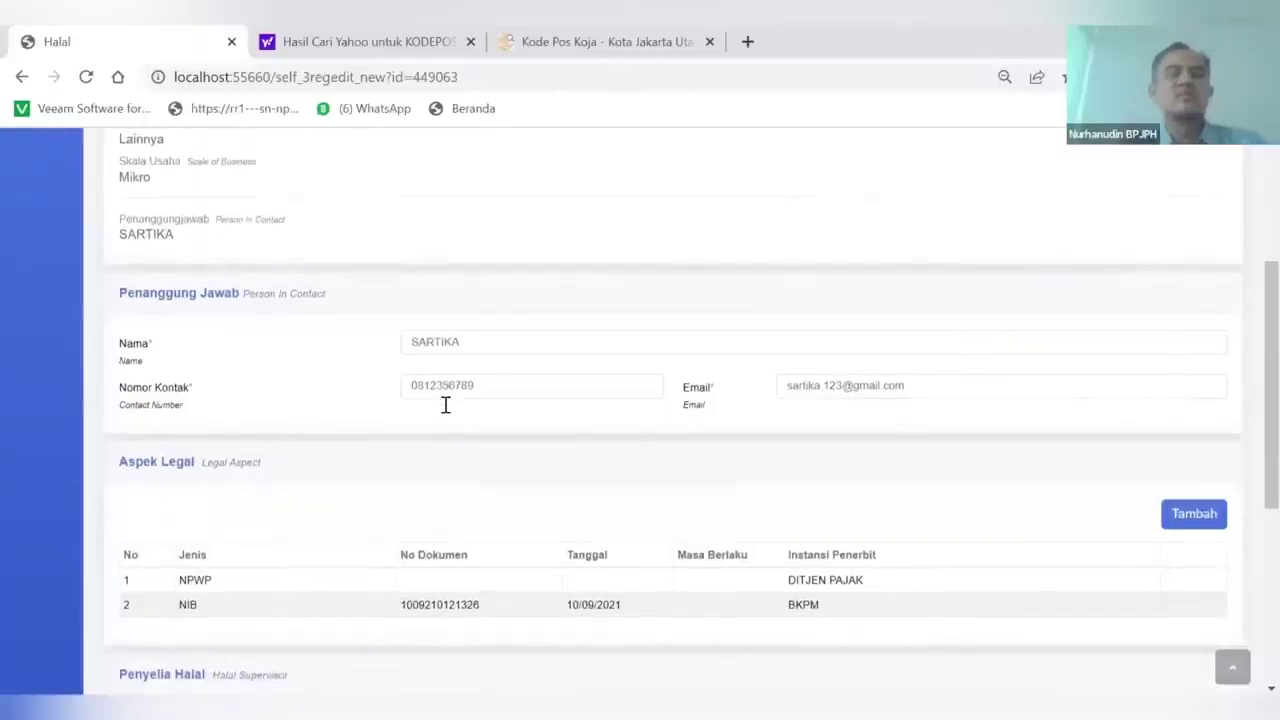
pyautogui.scroll(-3, 445, 404)
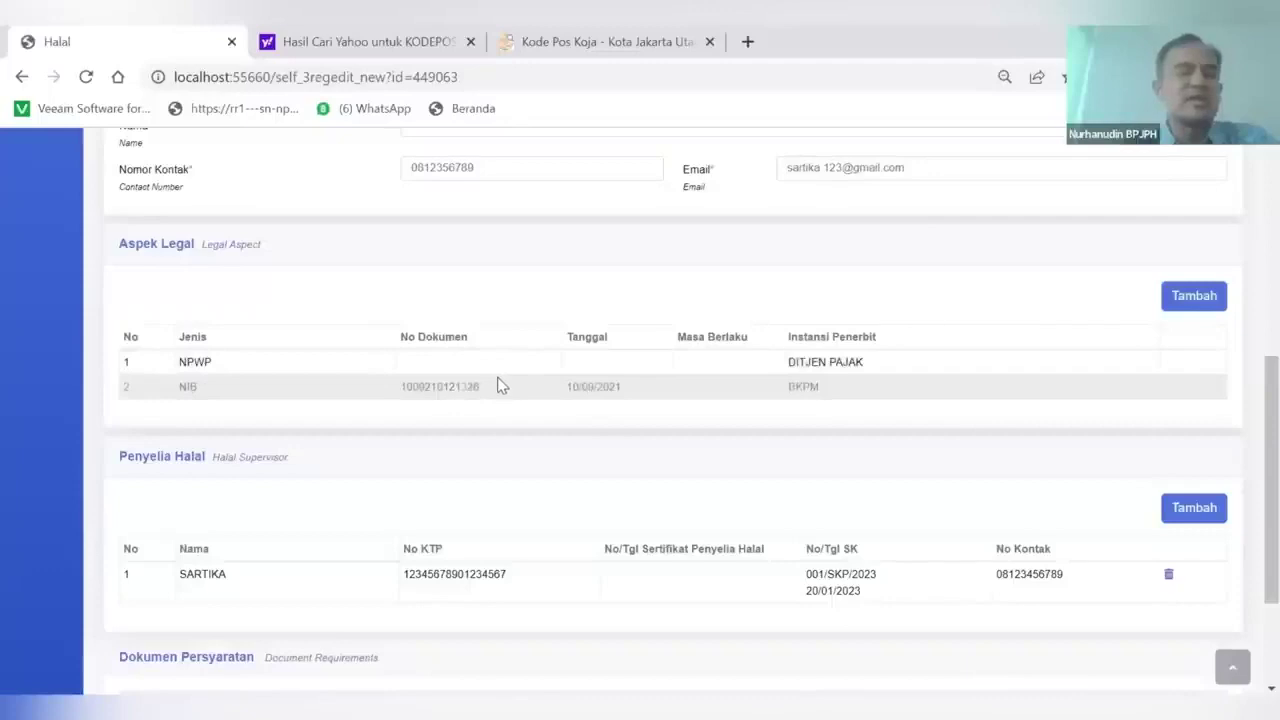
# Save the Pelaku Usaha details and switch to the Pengajuan certification request section
pyautogui.scroll(-2, 500, 384)
pyautogui.scroll(-1, 500, 384)
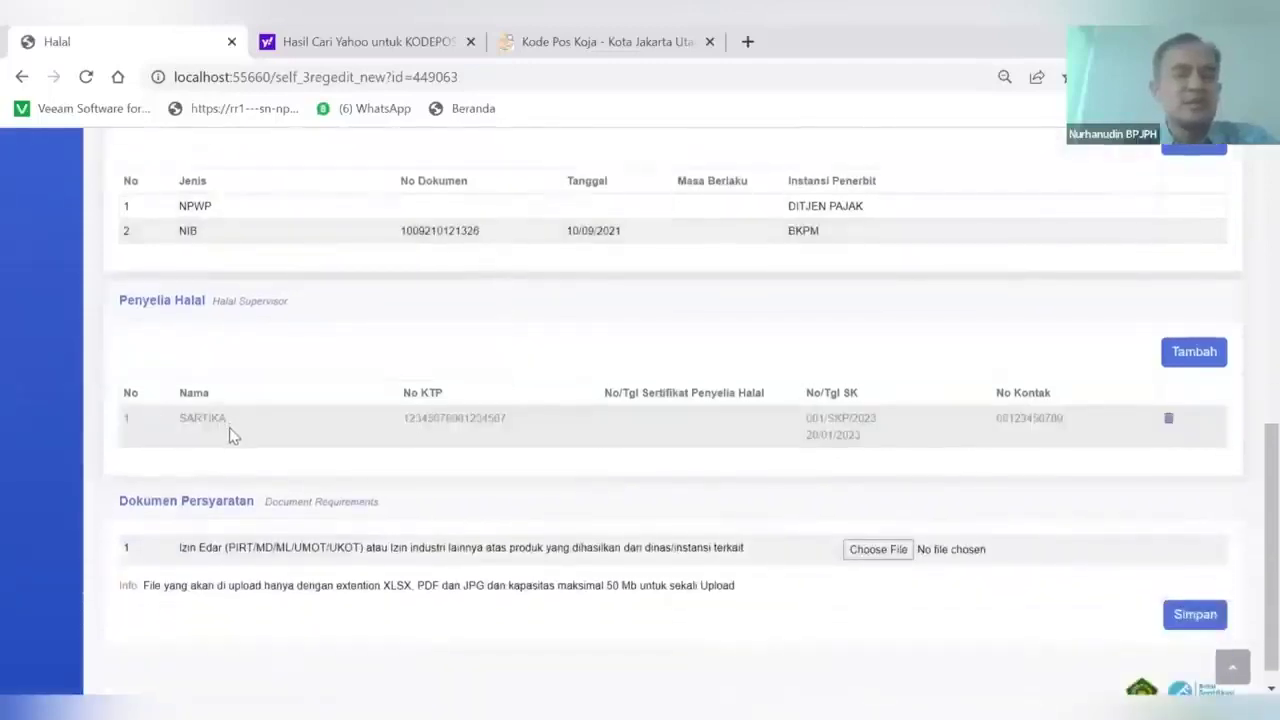
pyautogui.scroll(-1, 314, 500)
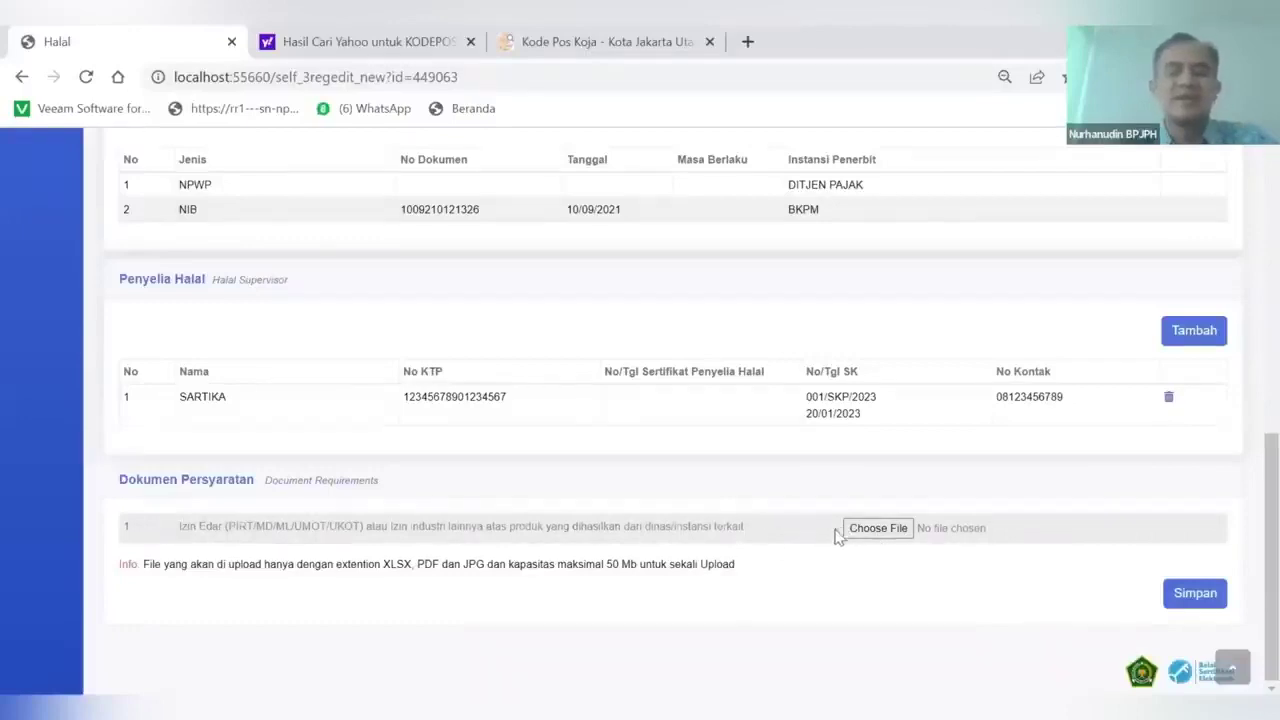
pyautogui.click(1194, 593)
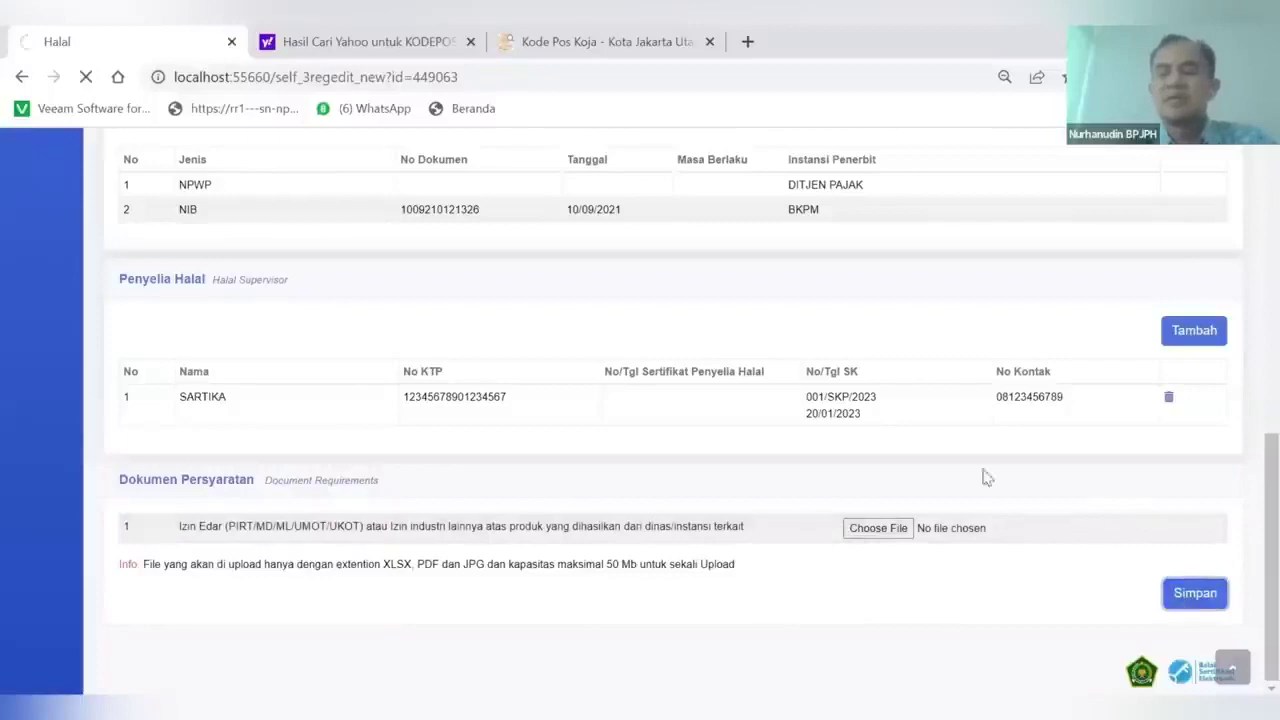
pyautogui.scroll(4, 958, 476)
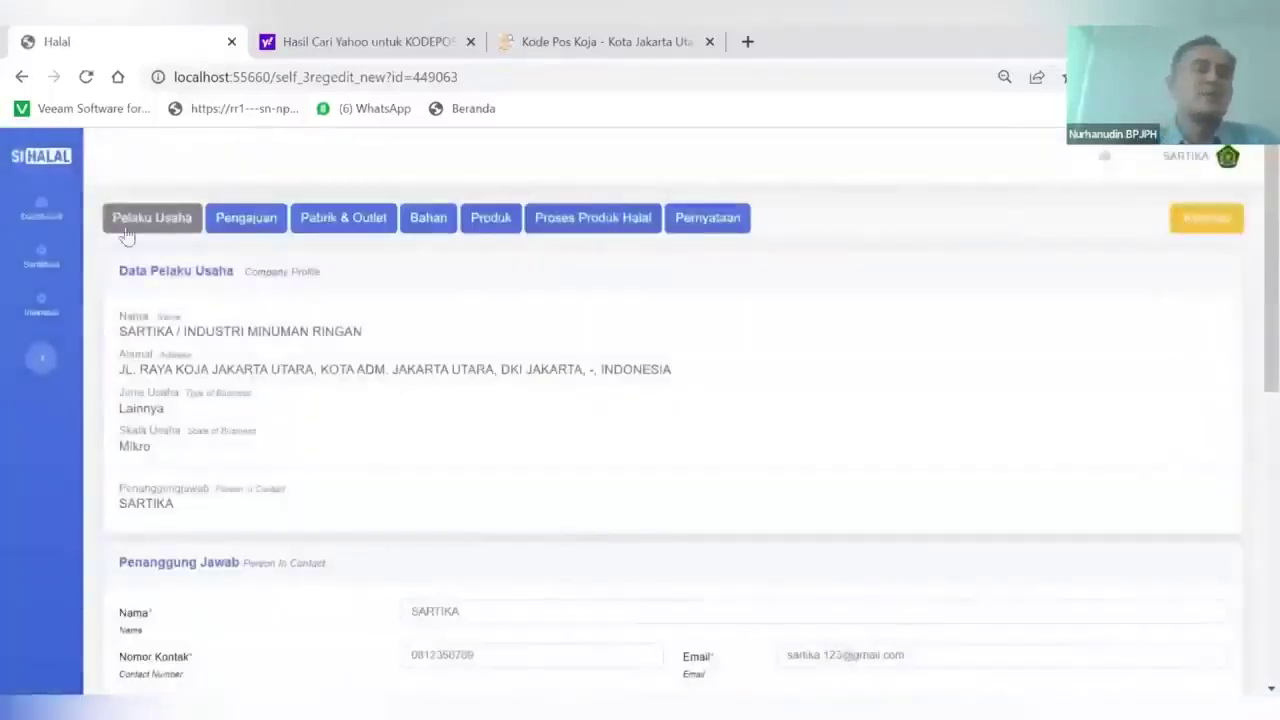
pyautogui.click(238, 222)
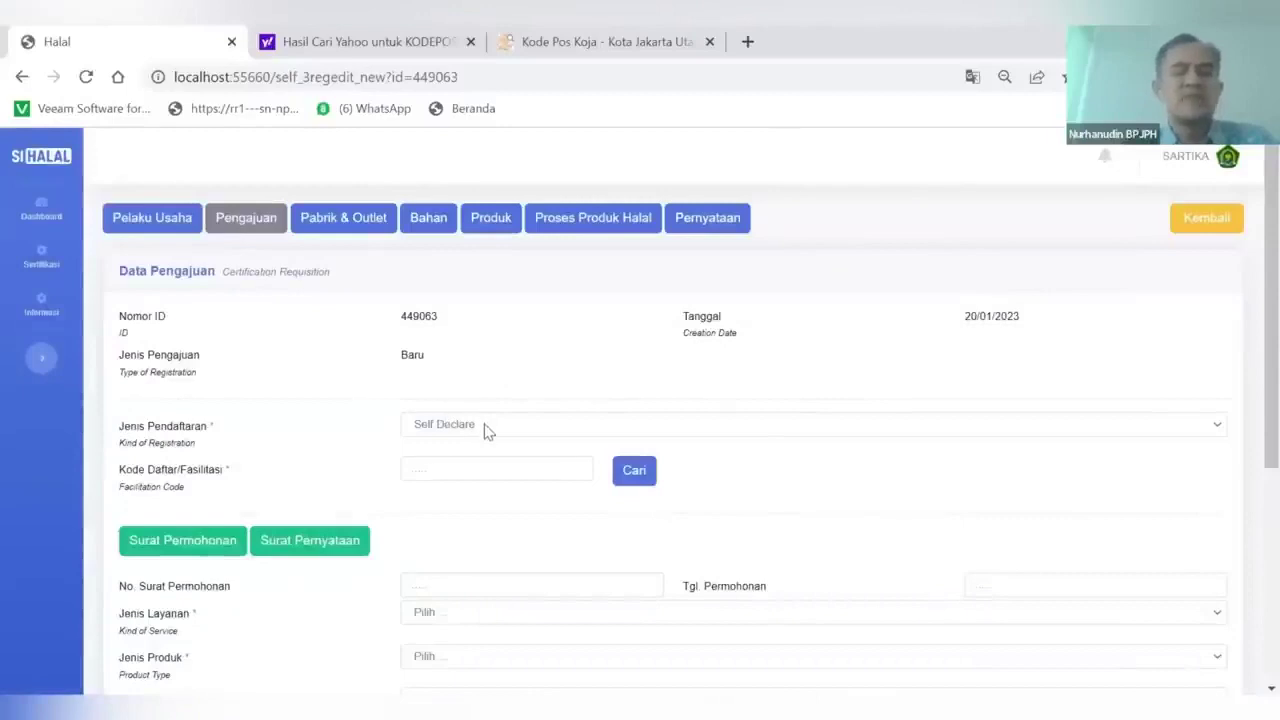
# Enter facilitation code SEHATI and look up its facilitator, BPJPH SEHATI
pyautogui.scroll(-1, 254, 503)
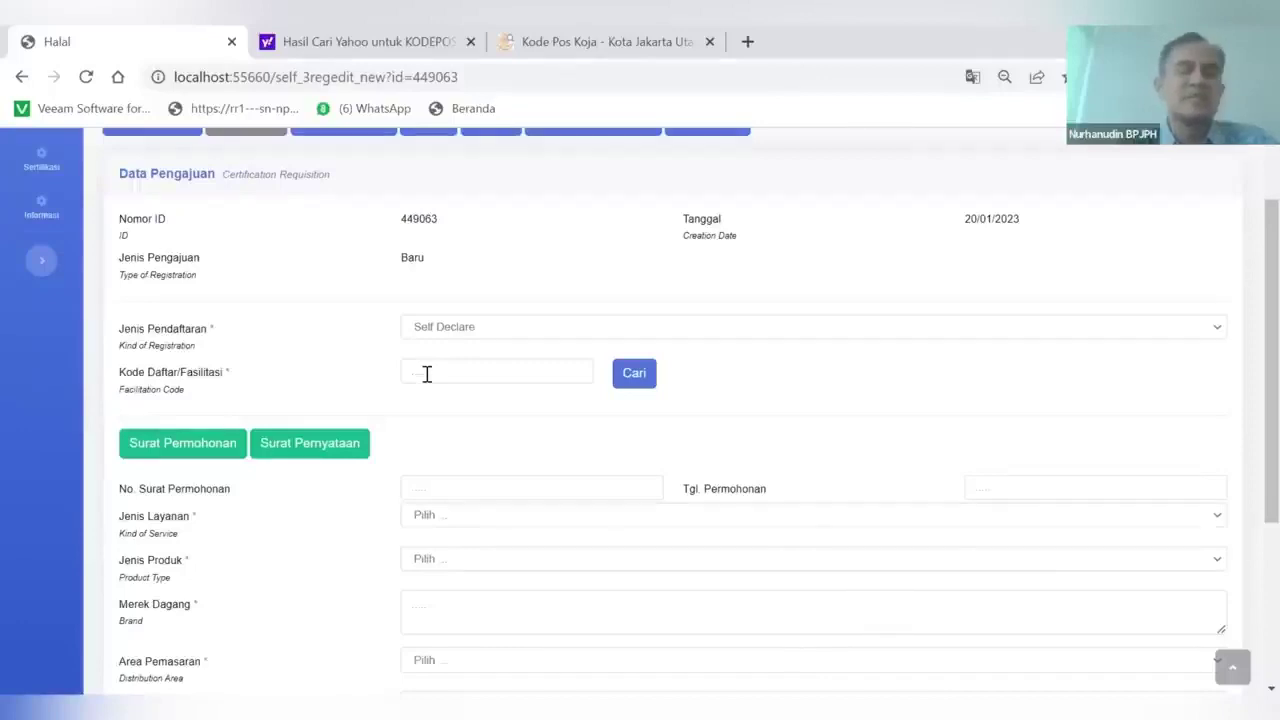
pyautogui.click(426, 374)
pyautogui.write('SEHATI')
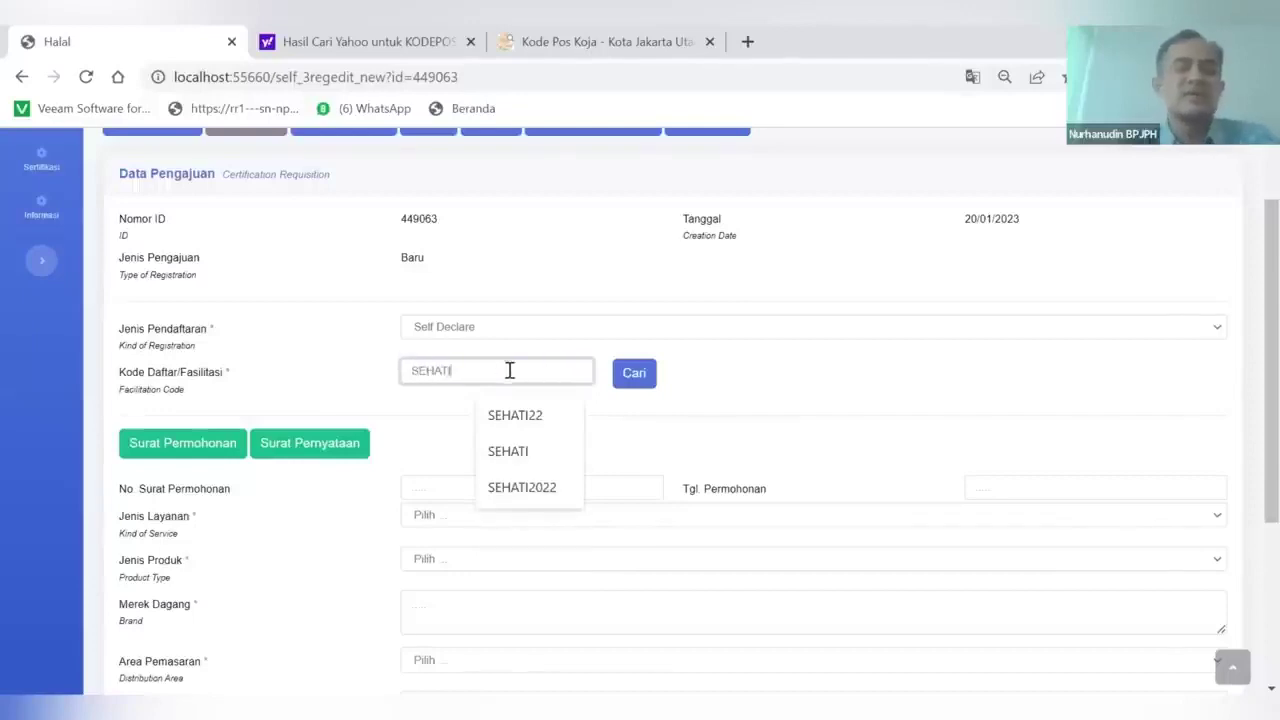
pyautogui.click(630, 388)
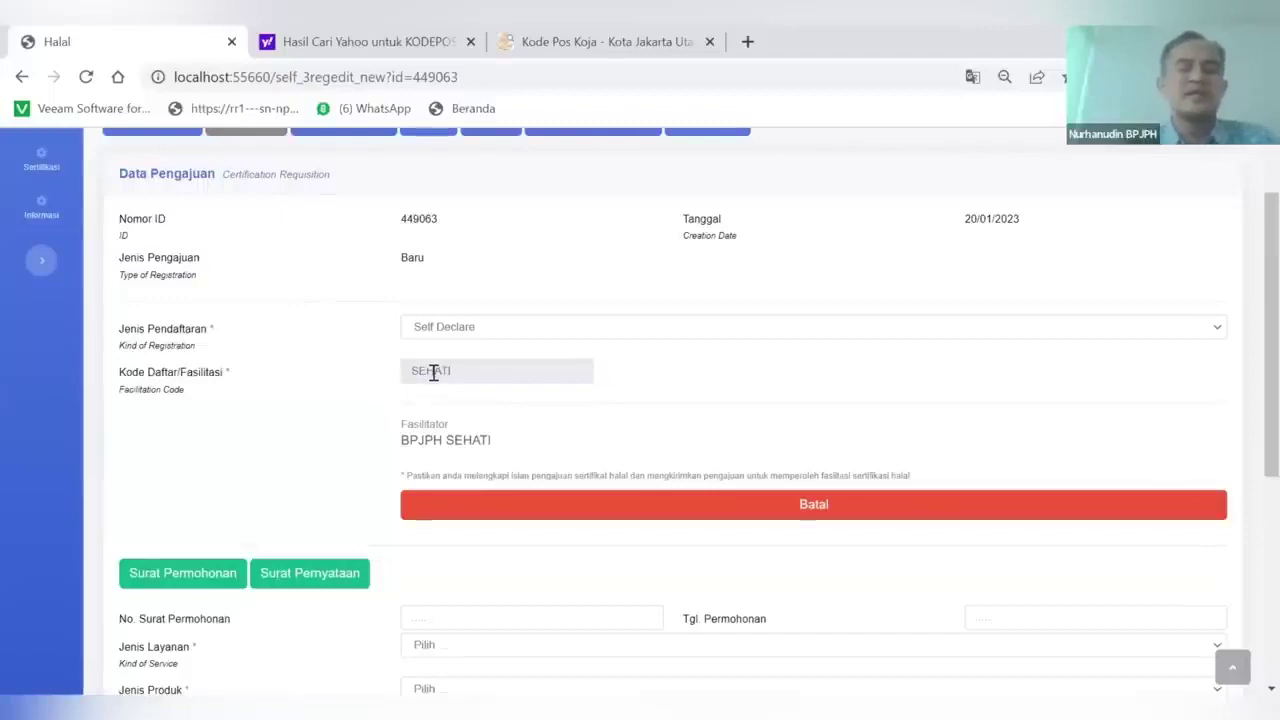
# Enter request letter number 002/SP/2023 dated 20/01/2023
pyautogui.scroll(-1, 487, 462)
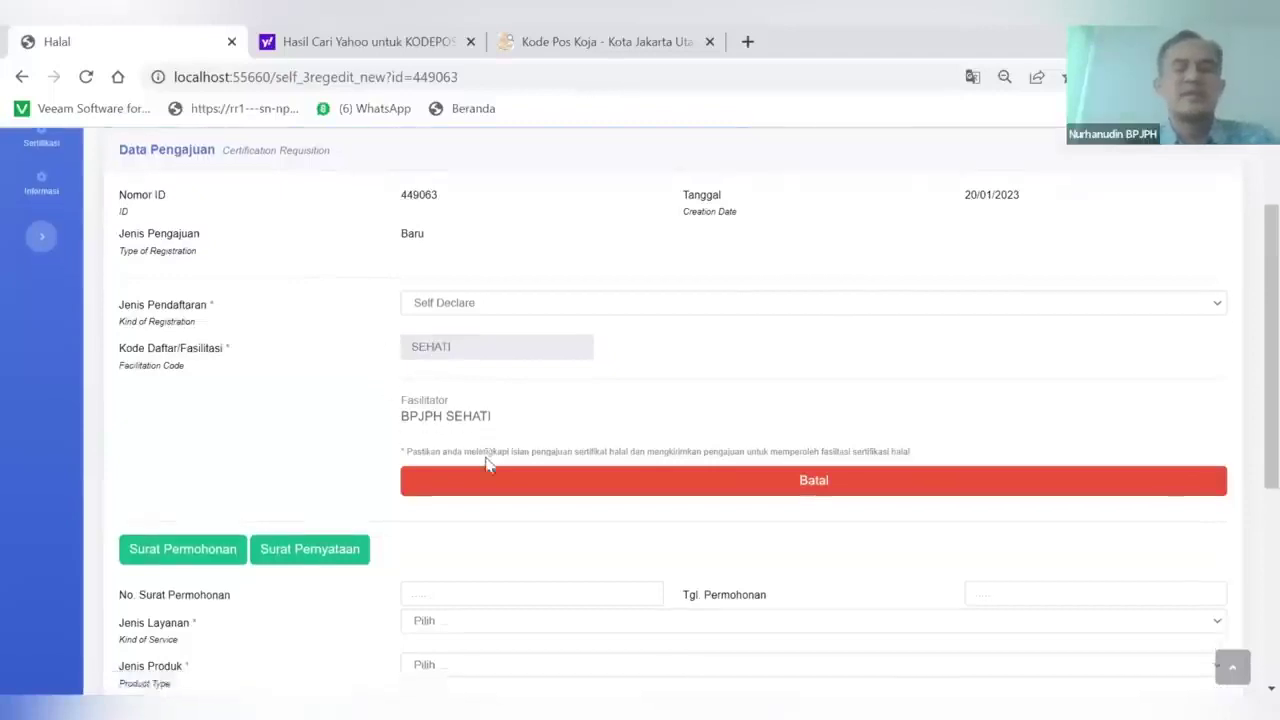
pyautogui.scroll(-1, 460, 511)
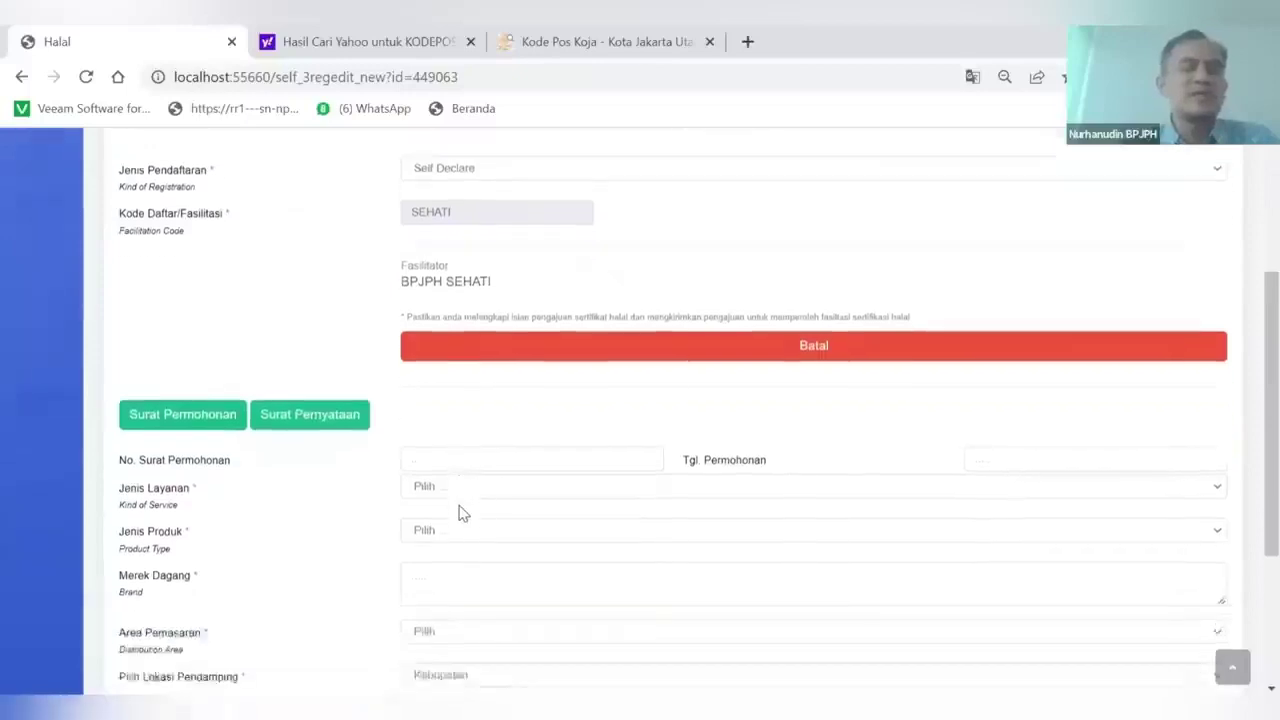
pyautogui.scroll(-3, 460, 511)
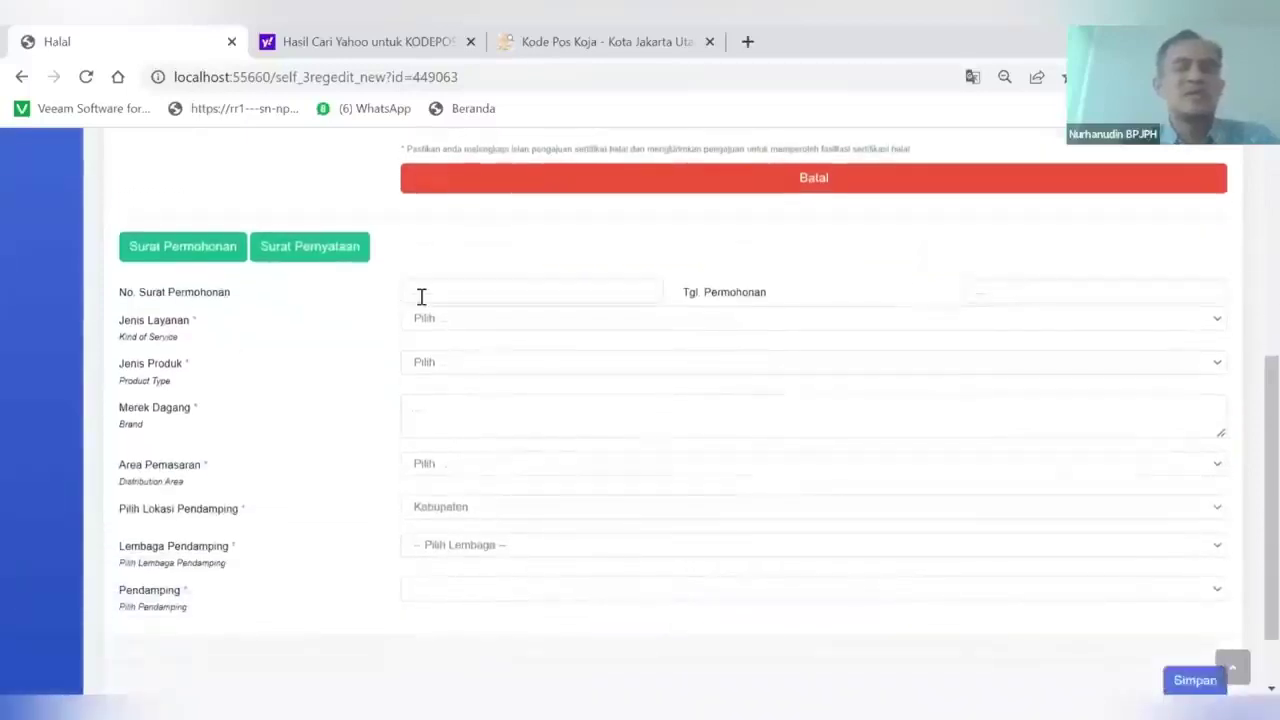
pyautogui.click(421, 296)
pyautogui.write('002')
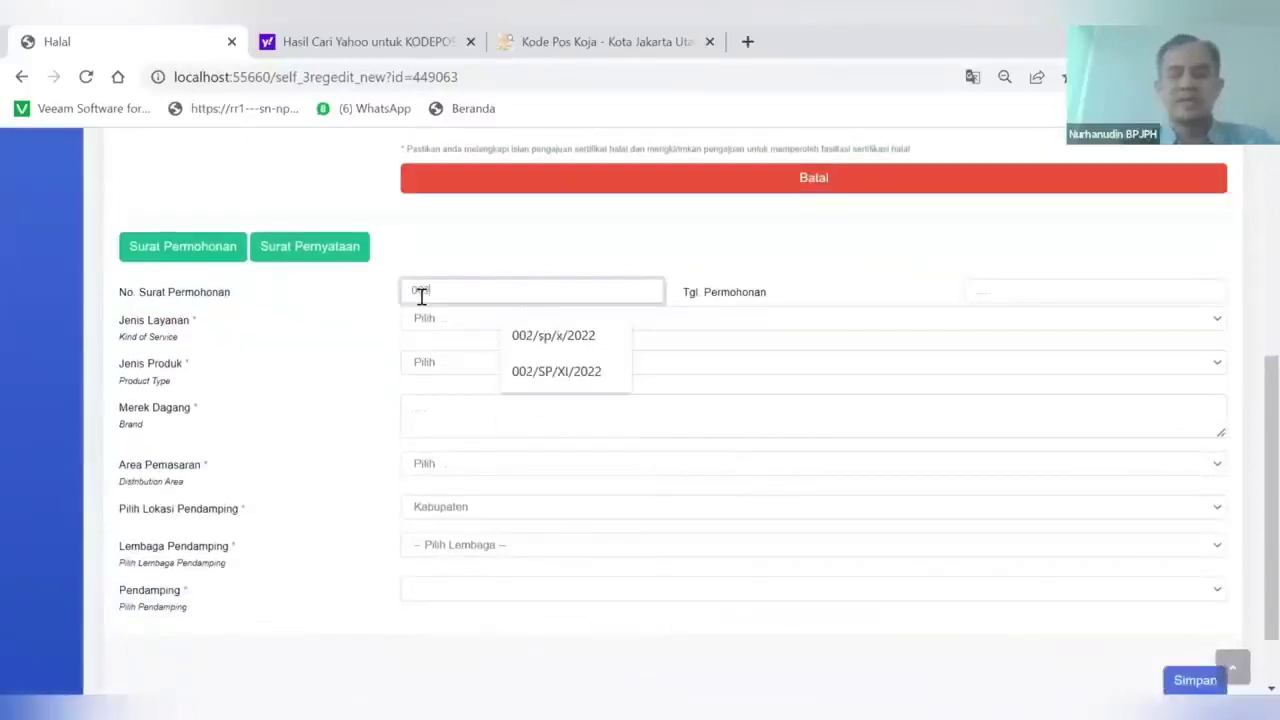
pyautogui.write('/SP/')
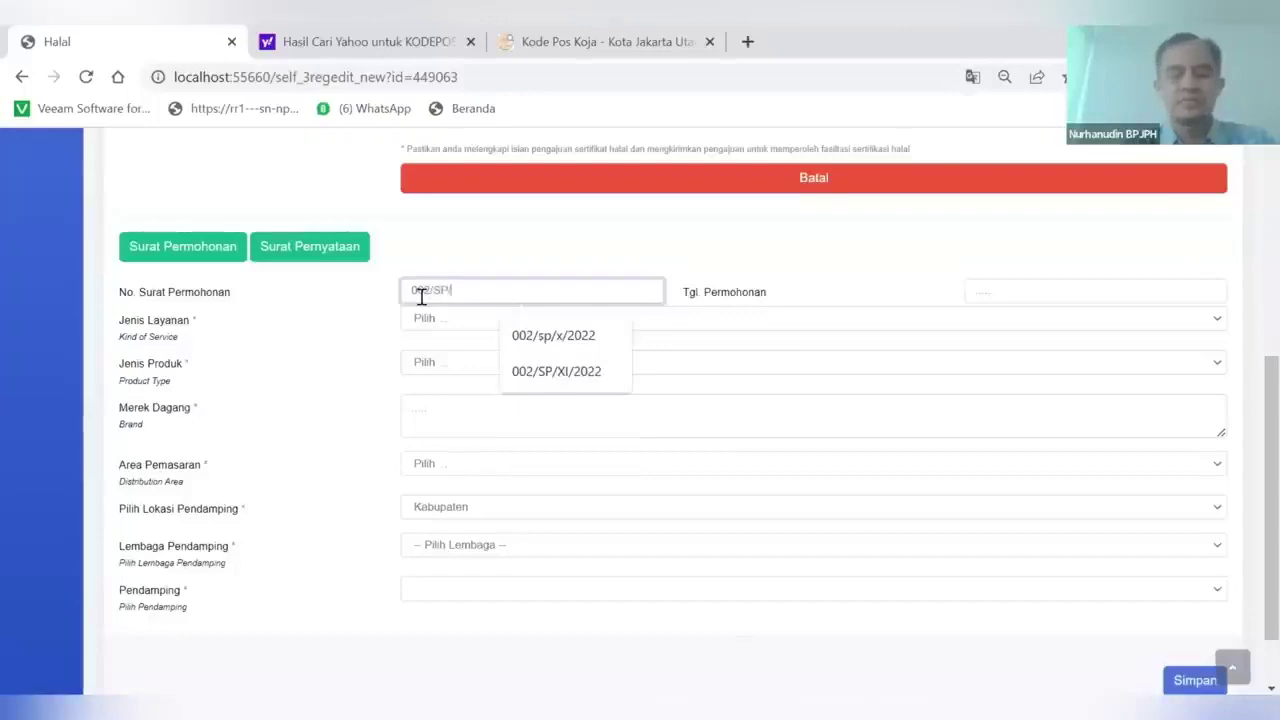
pyautogui.write('2023')
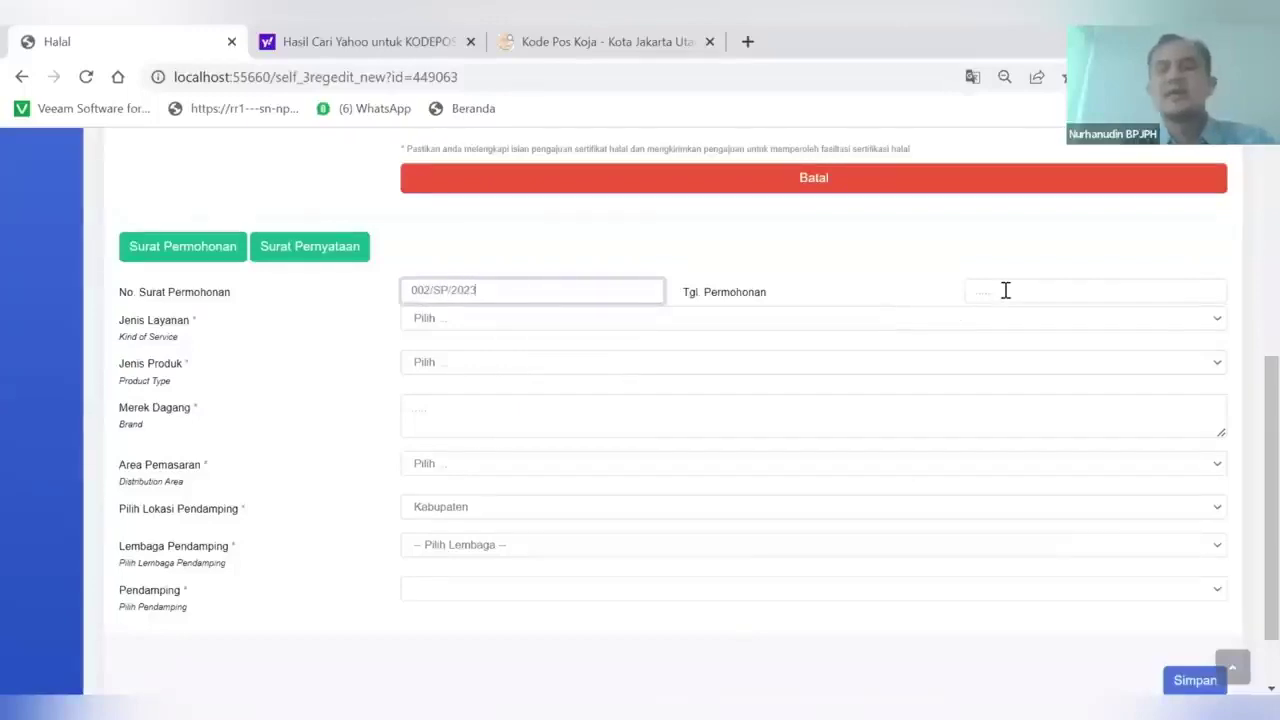
pyautogui.click(1003, 290)
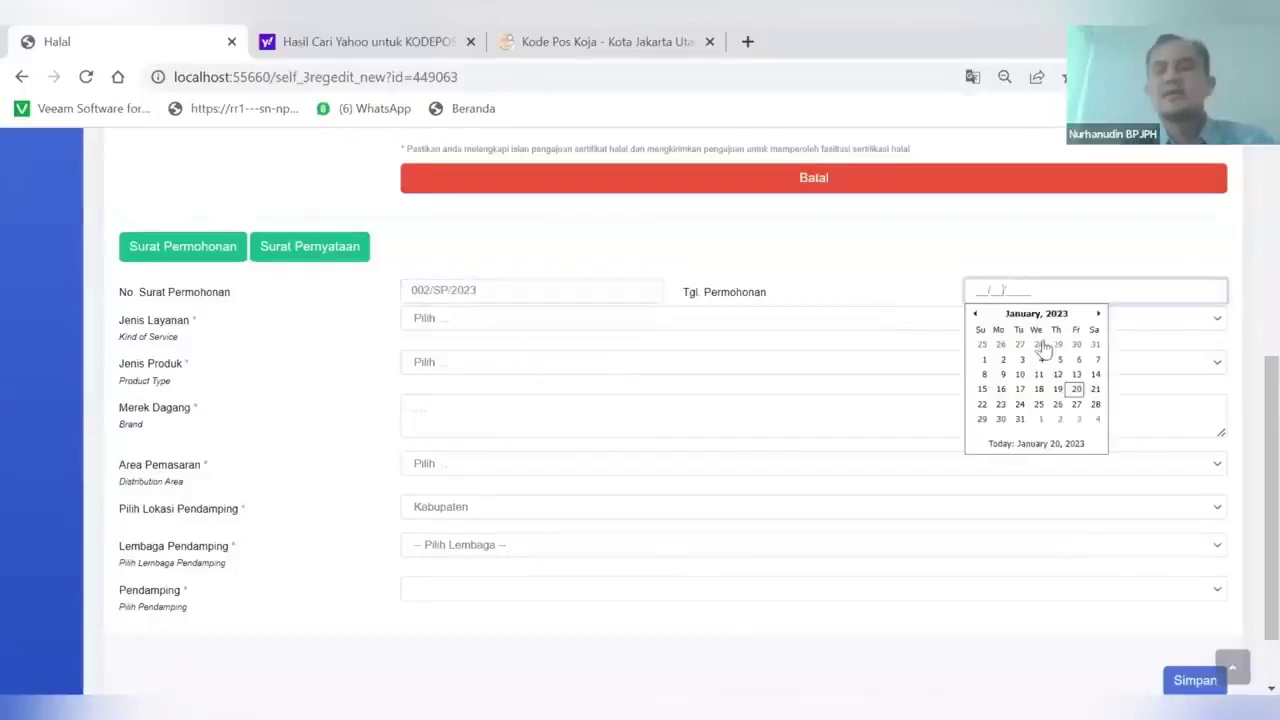
pyautogui.click(1080, 393)
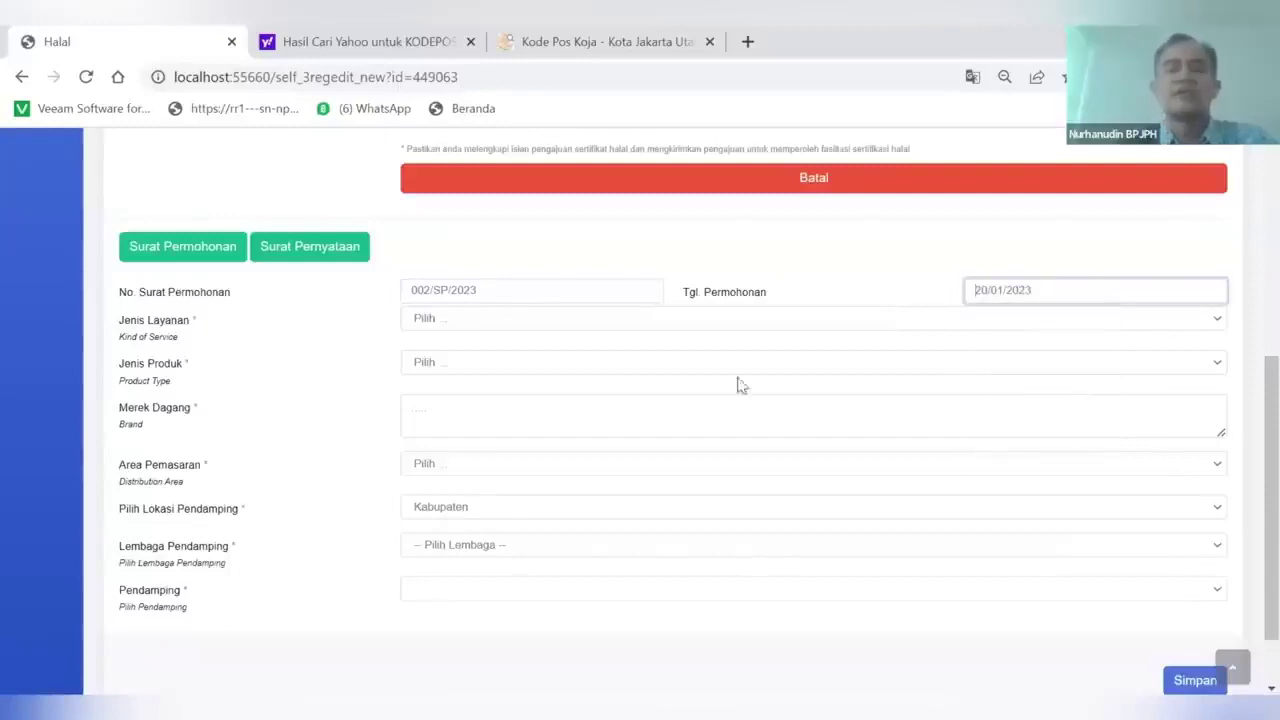
# Choose service Minuman, product type Minuman dengan pengolahan, and brand JUICE SARTIKA
pyautogui.click(459, 322)
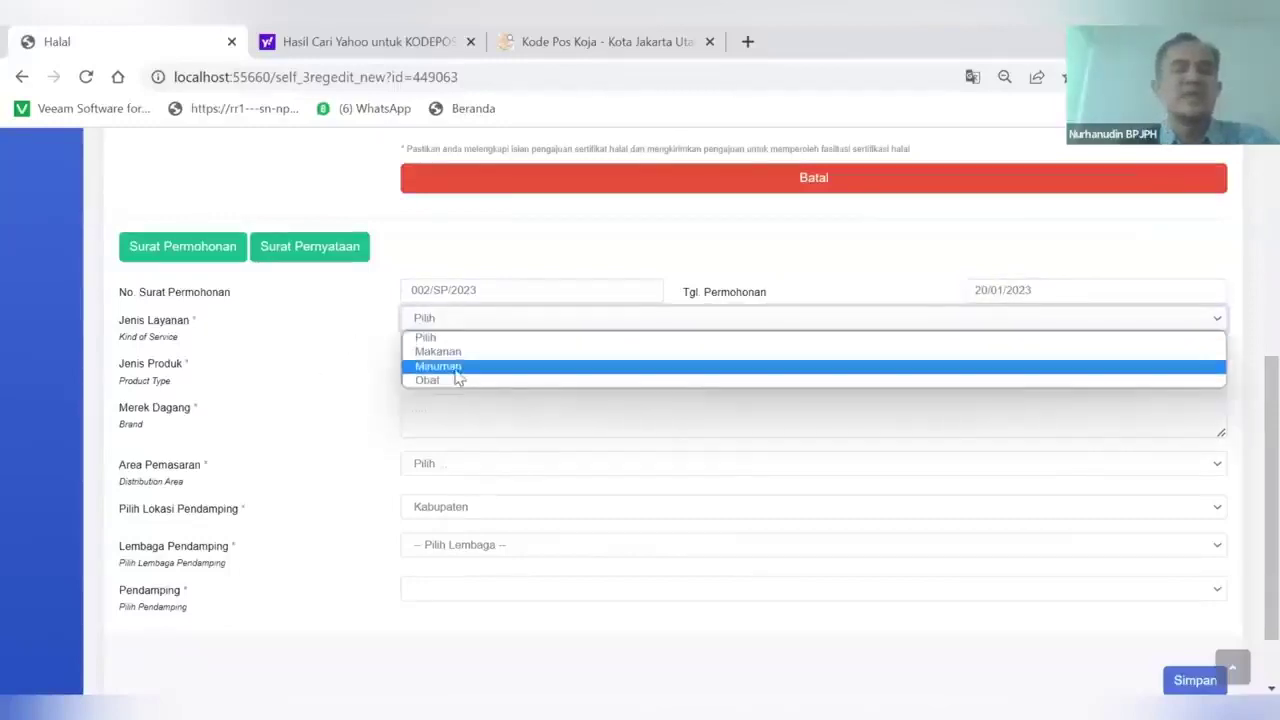
pyautogui.click(452, 367)
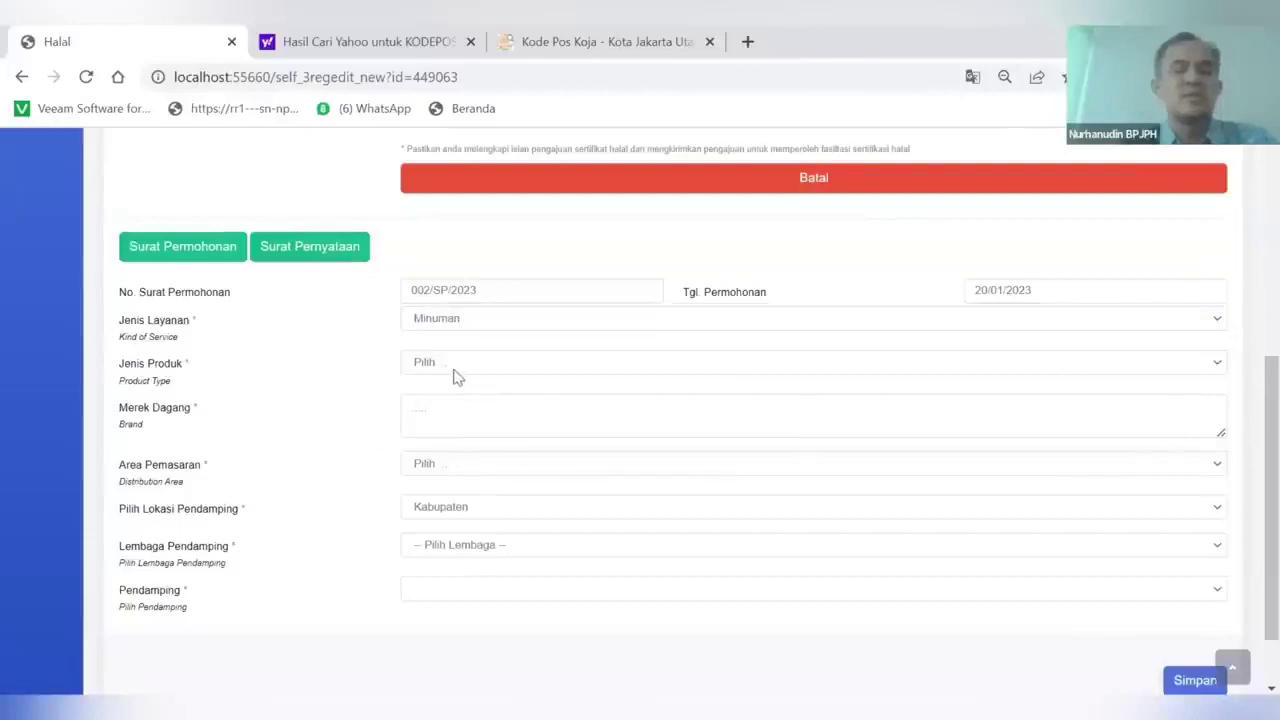
pyautogui.click(453, 375)
pyautogui.click(455, 396)
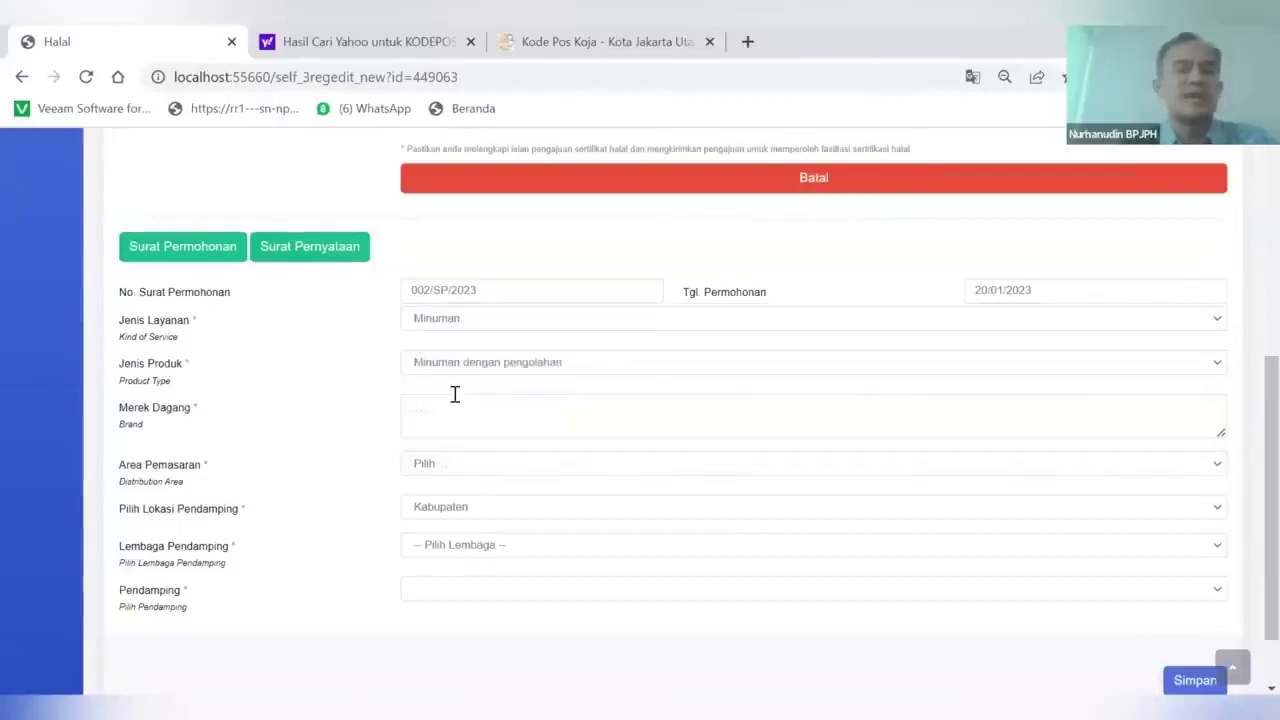
pyautogui.click(423, 414)
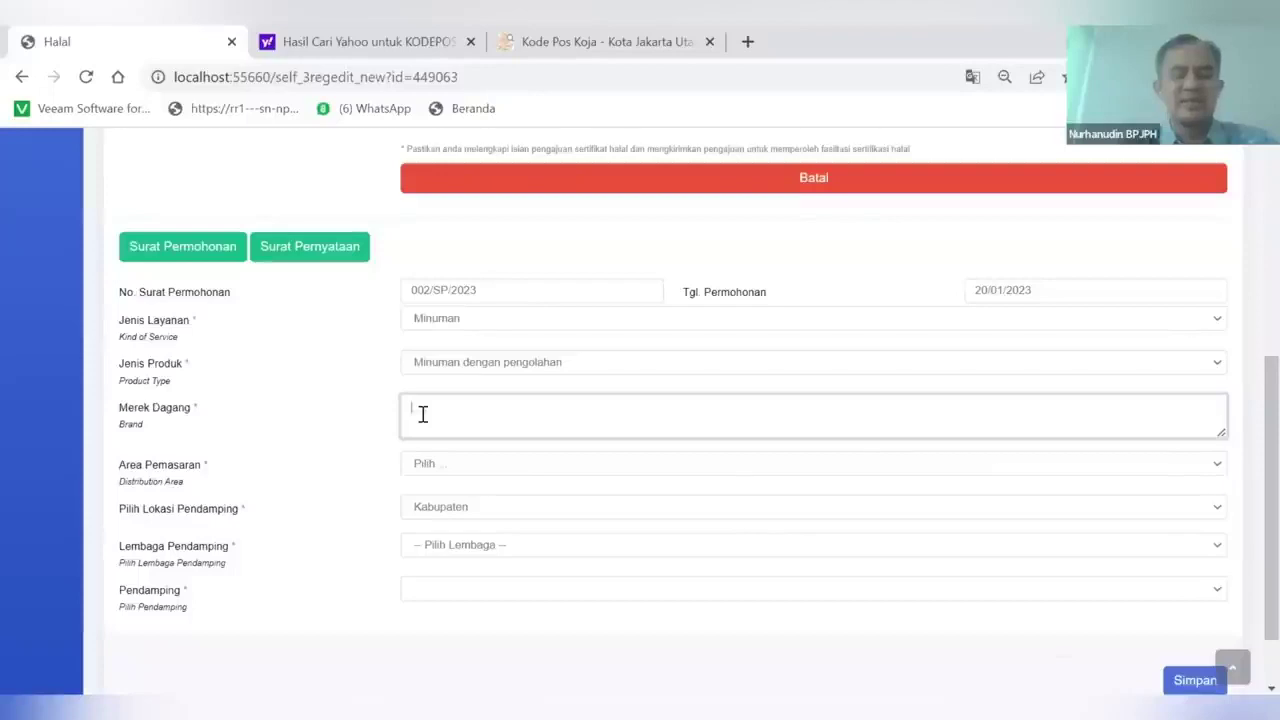
pyautogui.write('JamuARI')
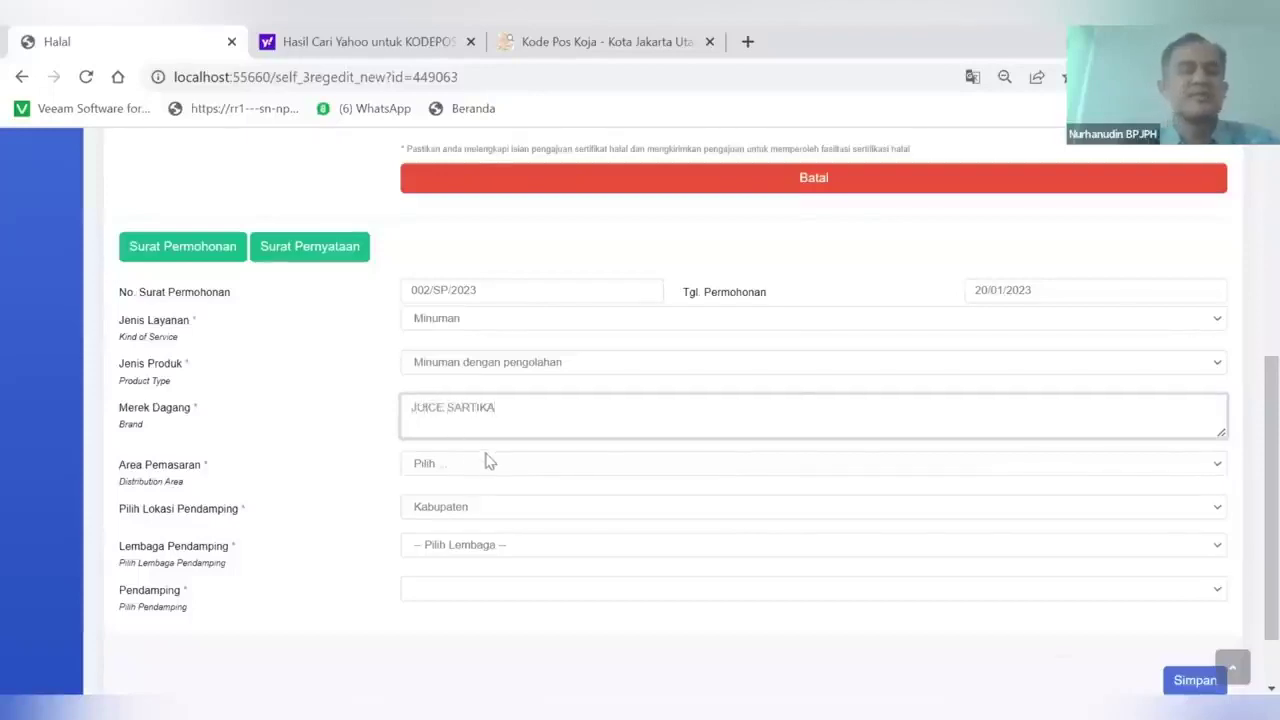
# Set marketing area to Kabupaten/Kota and assisting institution to GERAKAN PEMUDA ANSOR
pyautogui.scroll(-1, 443, 466)
pyautogui.click(464, 408)
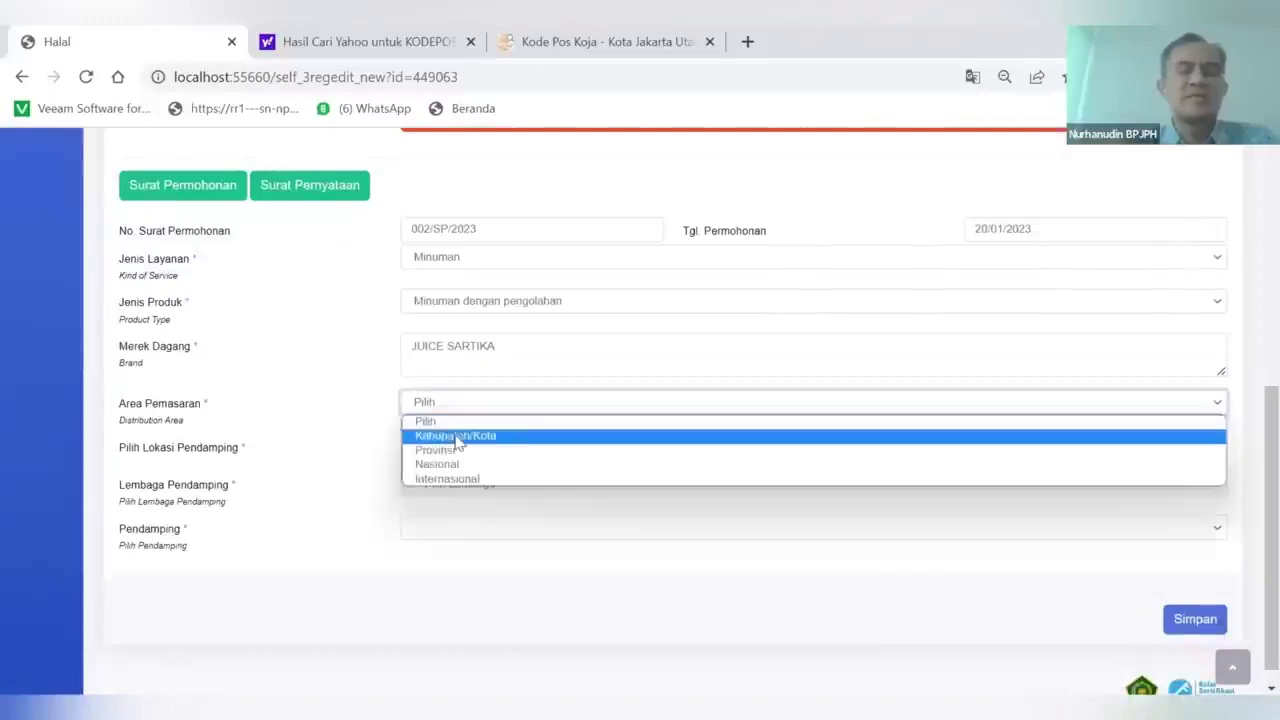
pyautogui.click(456, 436)
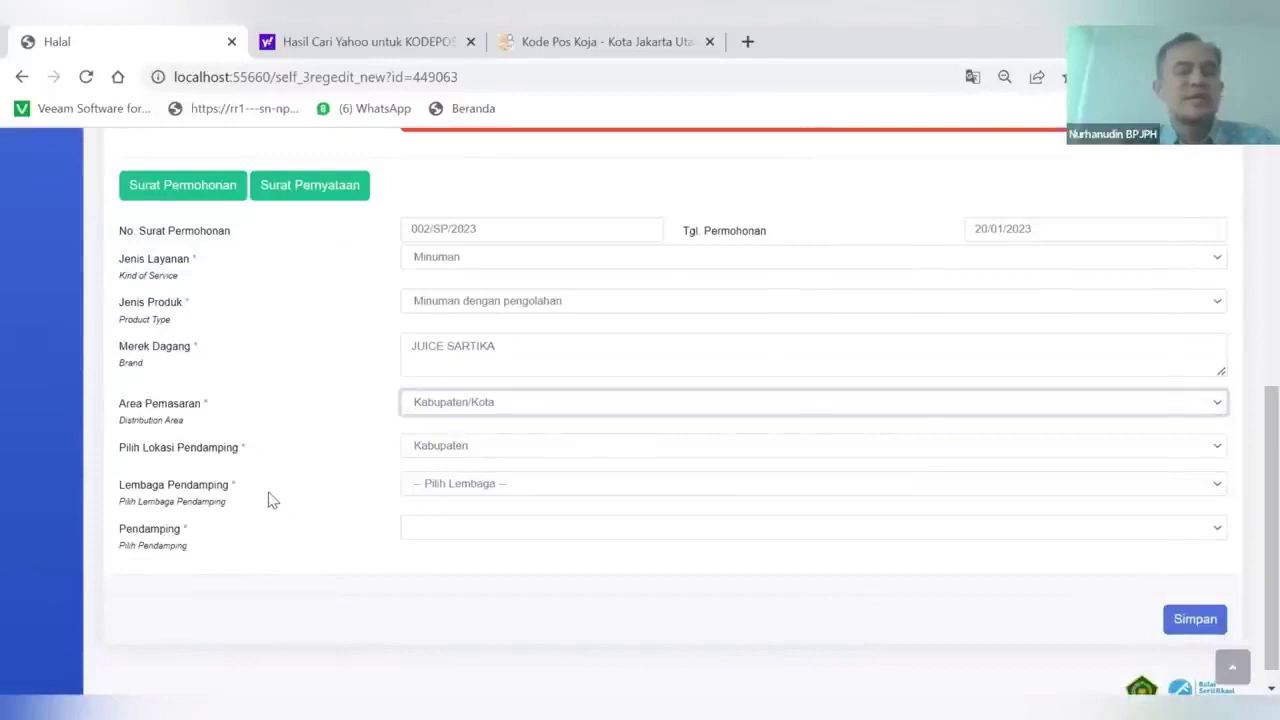
pyautogui.click(448, 490)
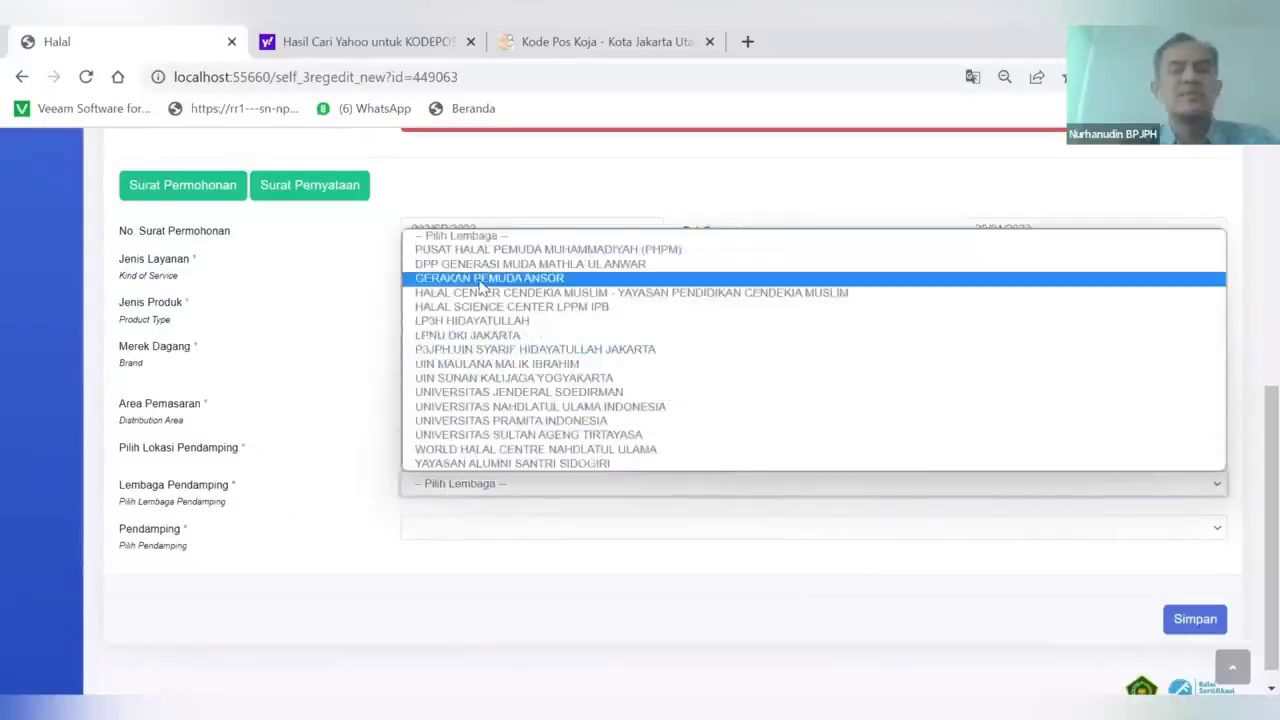
pyautogui.click(482, 286)
# Choose a Koja-based assistant, save the request, and dismiss the success message
pyautogui.click(428, 535)
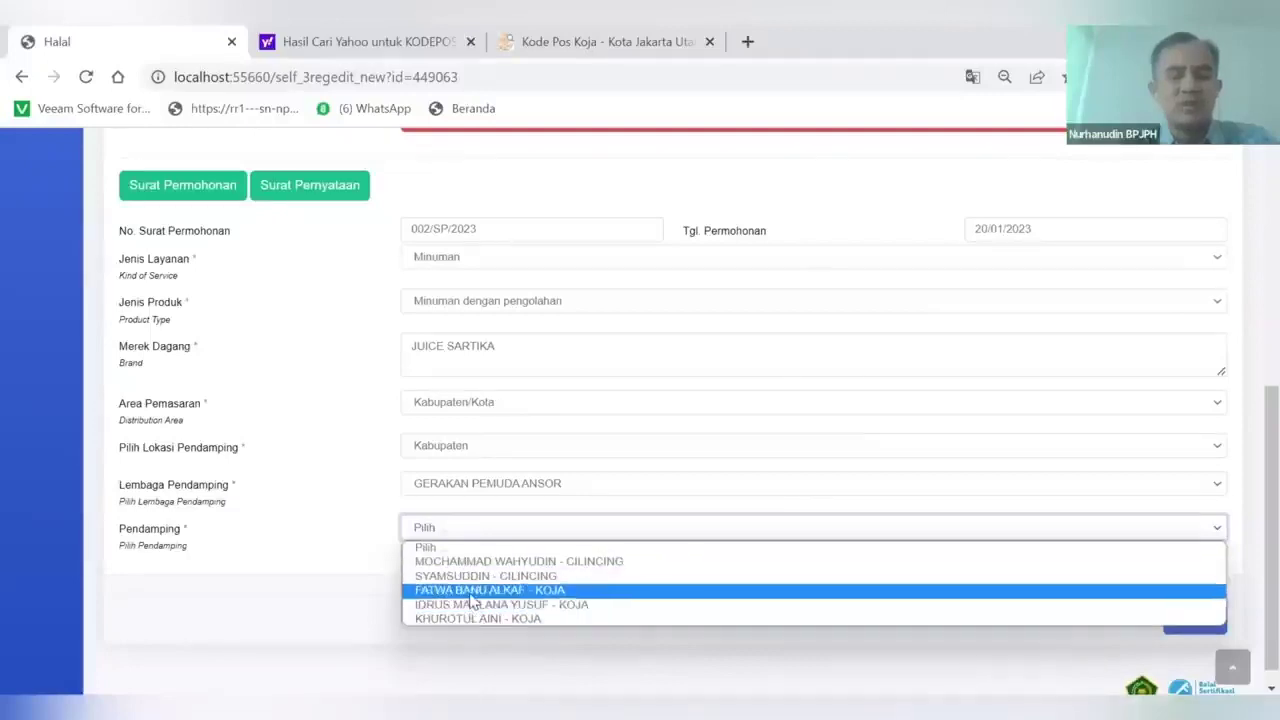
pyautogui.click(472, 592)
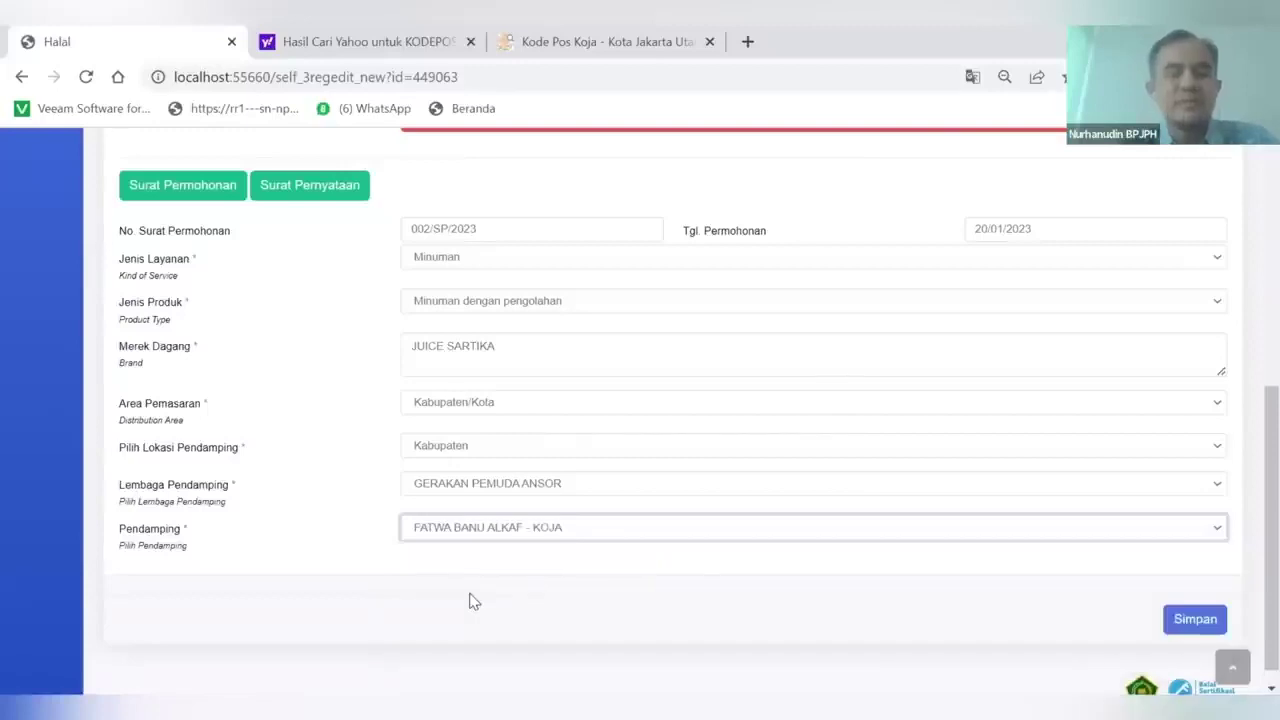
pyautogui.click(472, 533)
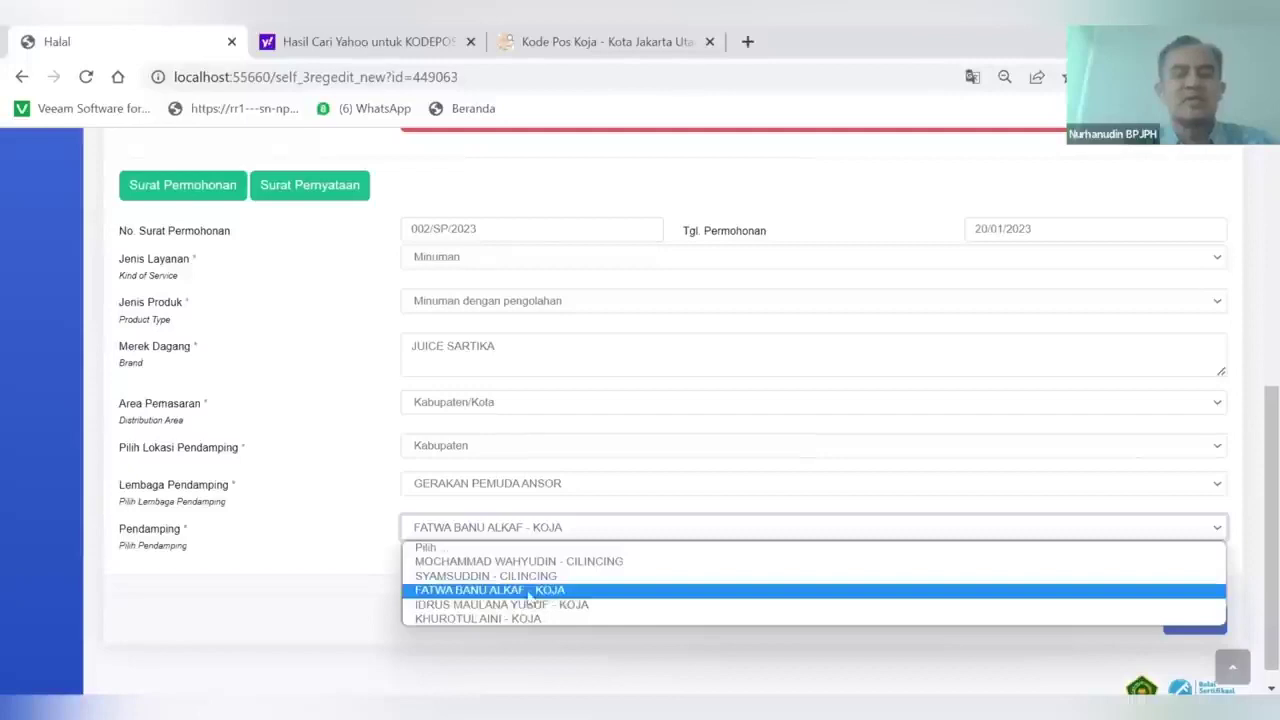
pyautogui.click(498, 592)
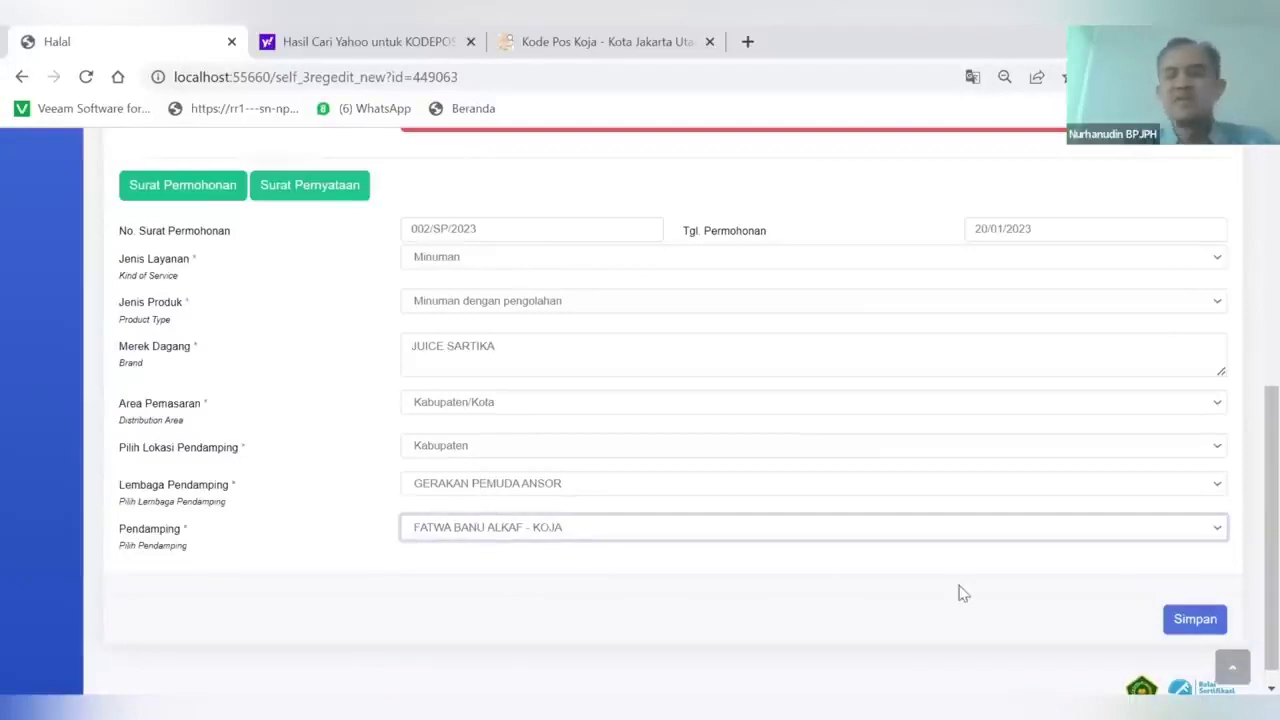
pyautogui.click(1183, 622)
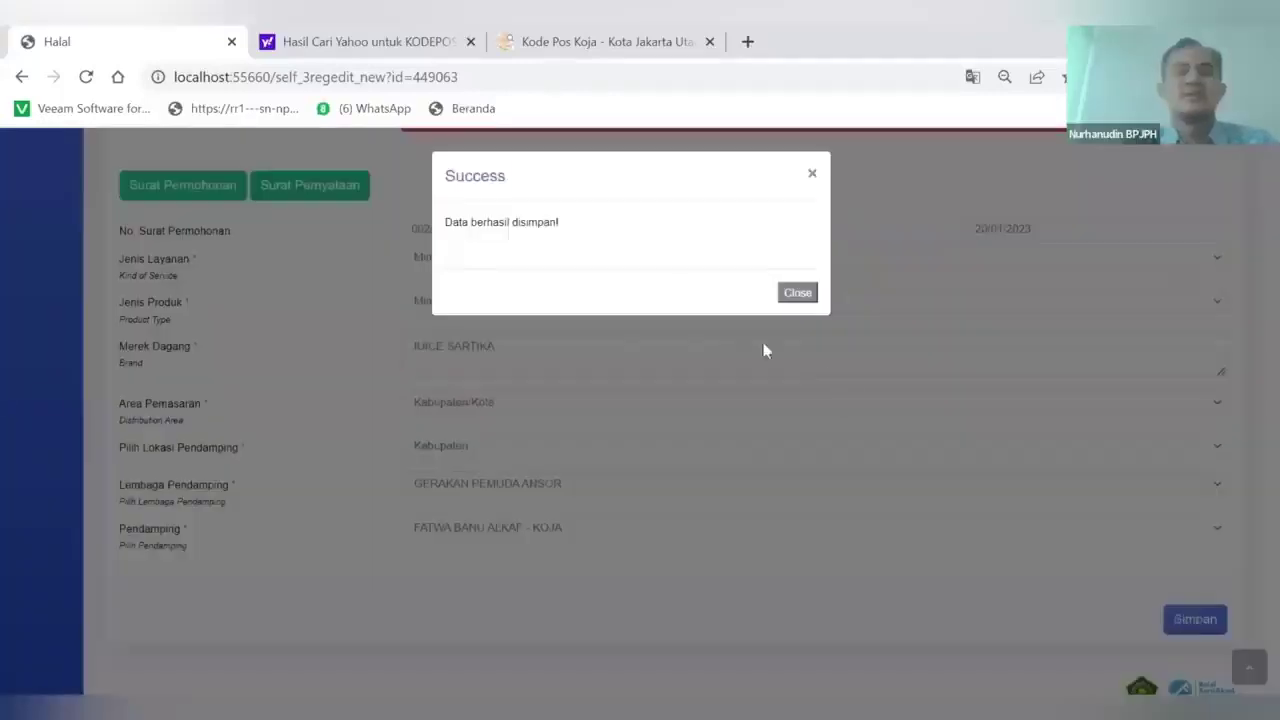
pyautogui.click(798, 296)
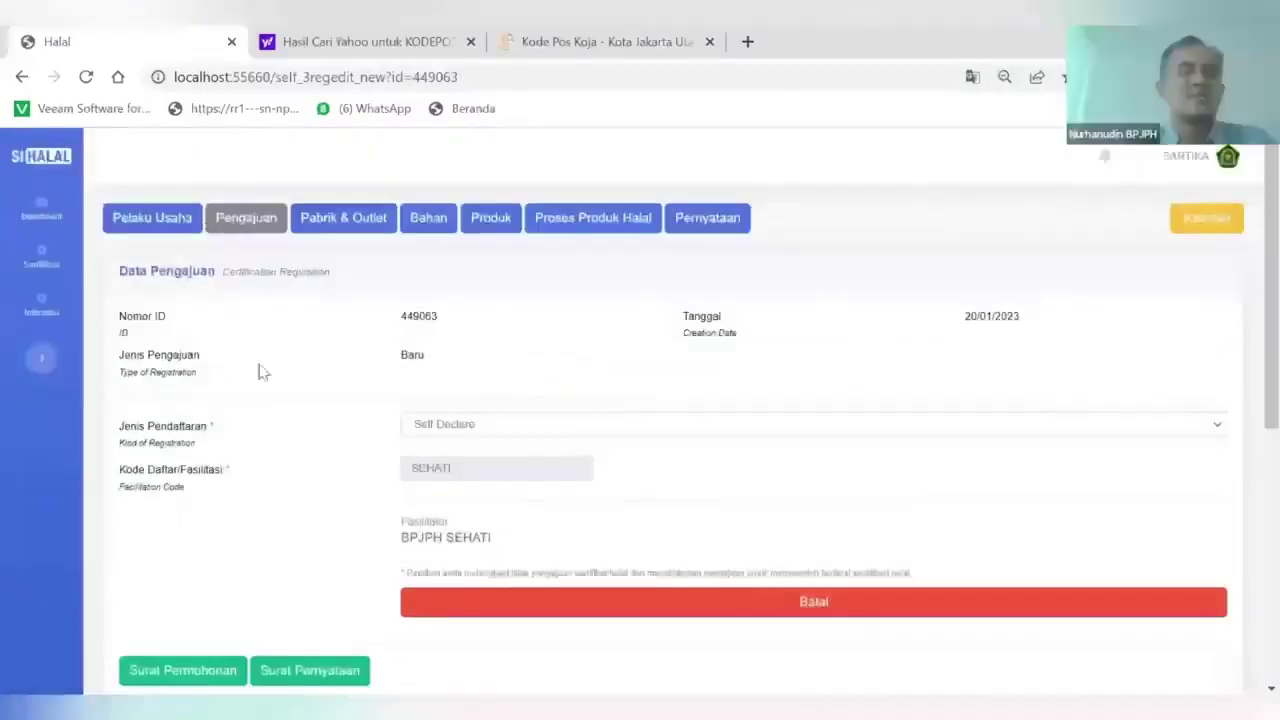
# Review the Pabrik & Outlet entries, then go to the empty Bahan materials list
pyautogui.click(337, 222)
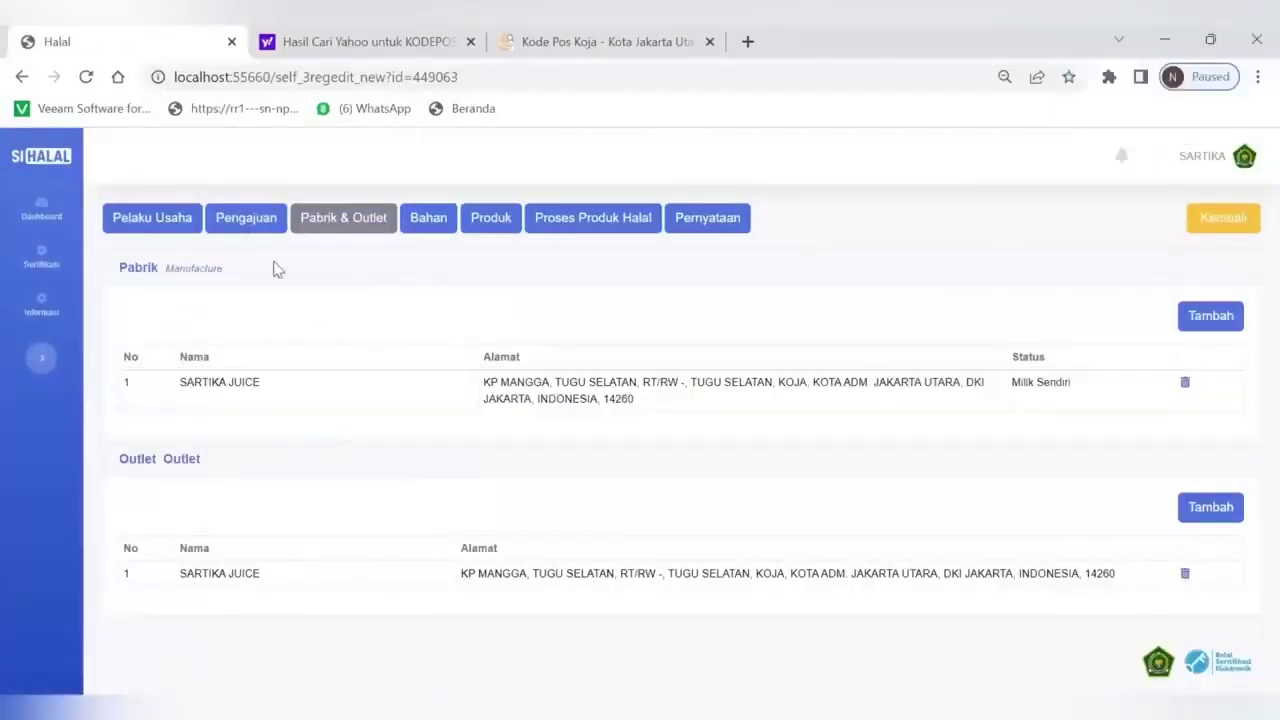
pyautogui.click(316, 390)
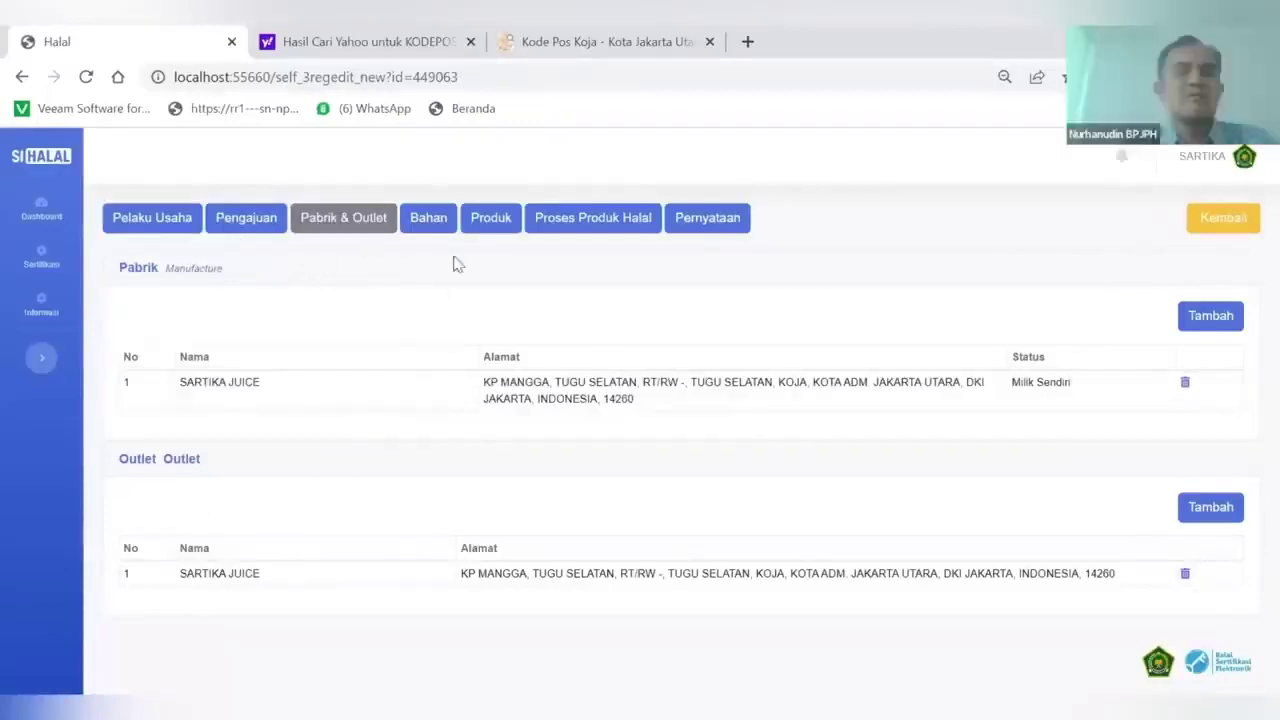
pyautogui.click(430, 222)
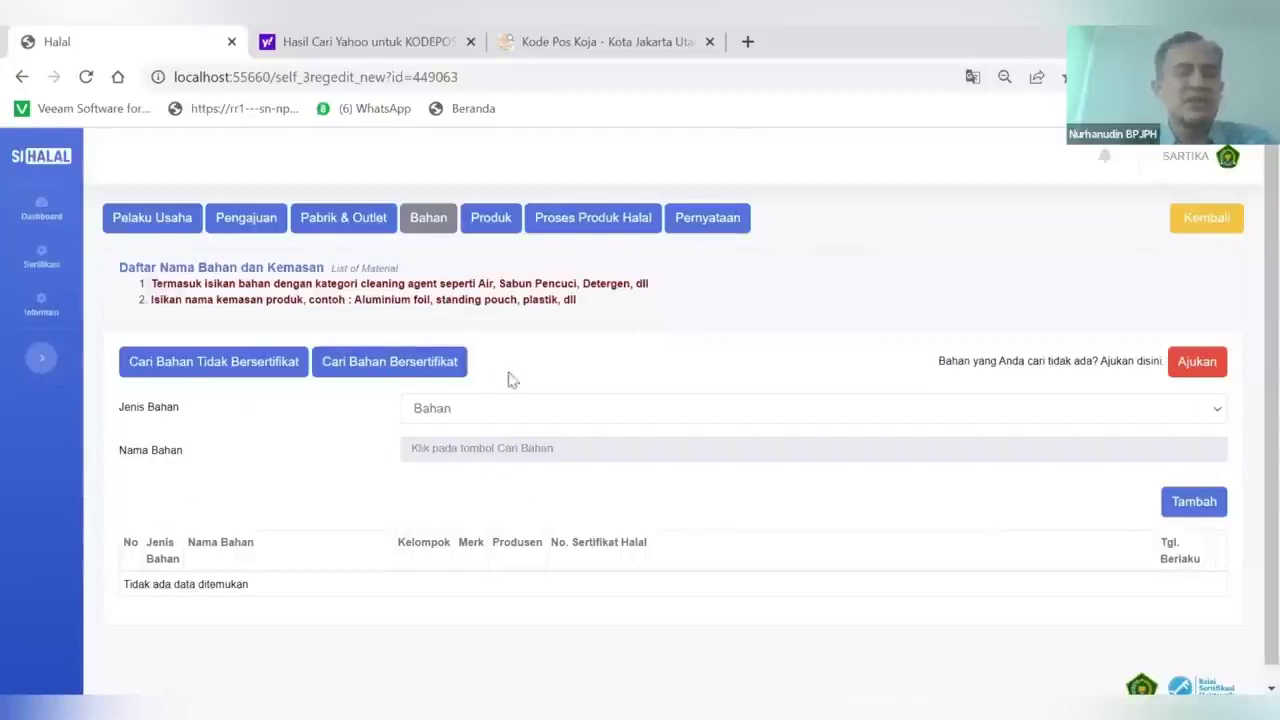
pyautogui.scroll(-1, 368, 411)
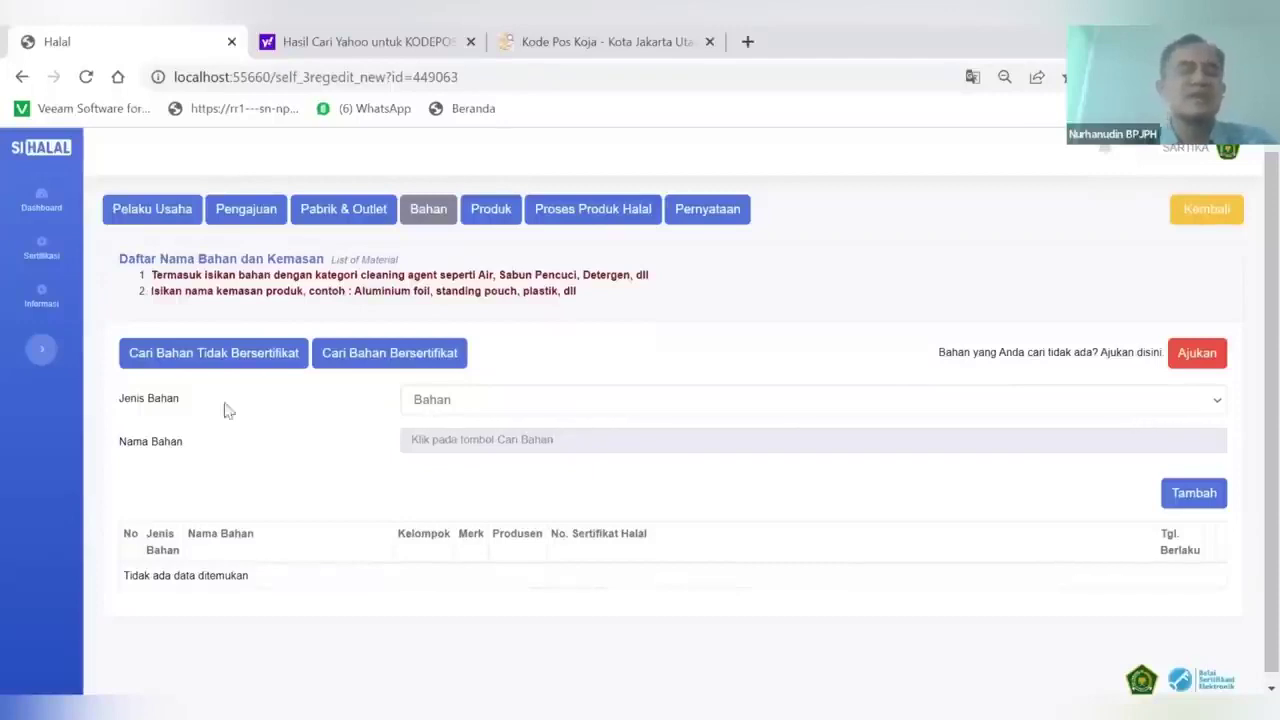
pyautogui.click(492, 410)
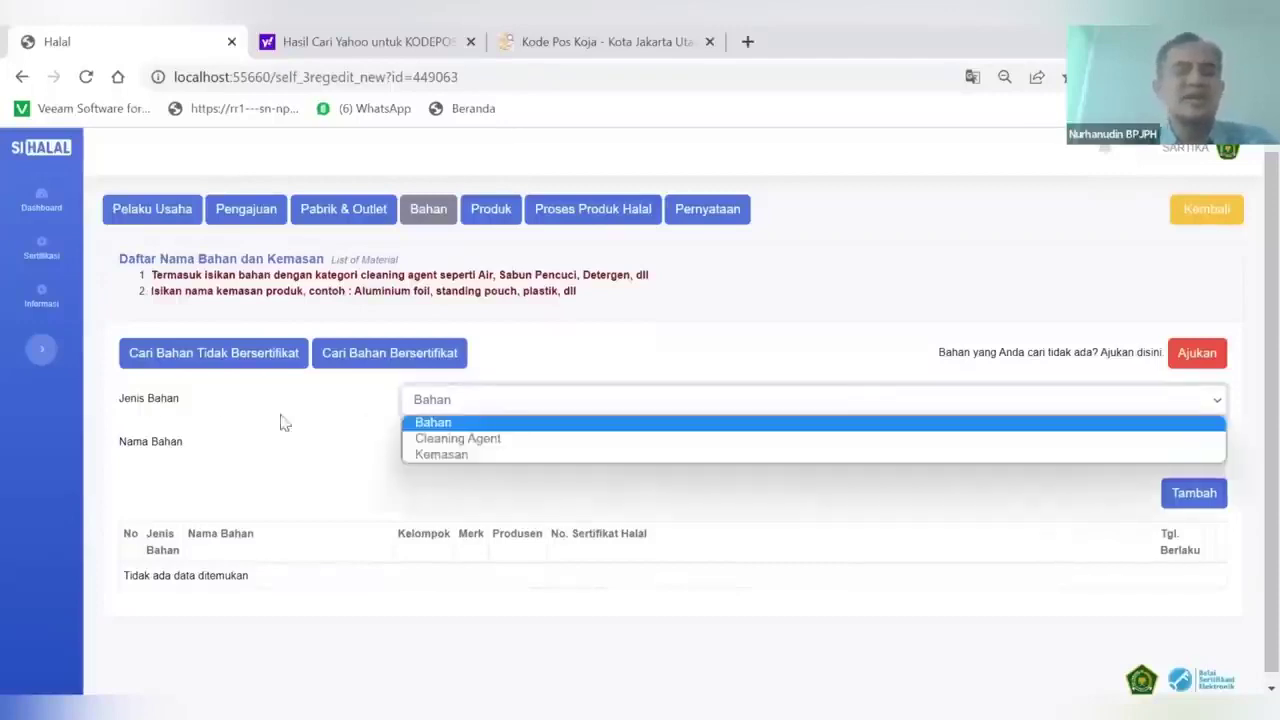
pyautogui.click(442, 428)
pyautogui.click(445, 403)
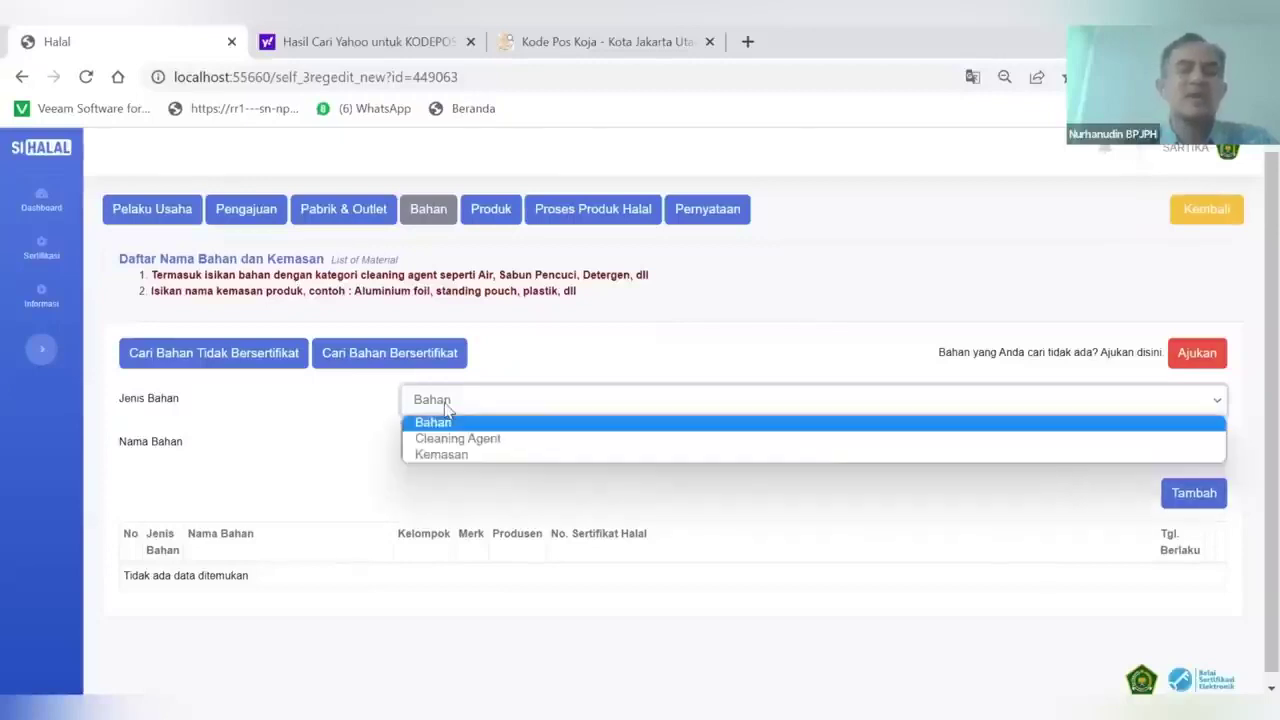
pyautogui.click(453, 436)
pyautogui.click(449, 403)
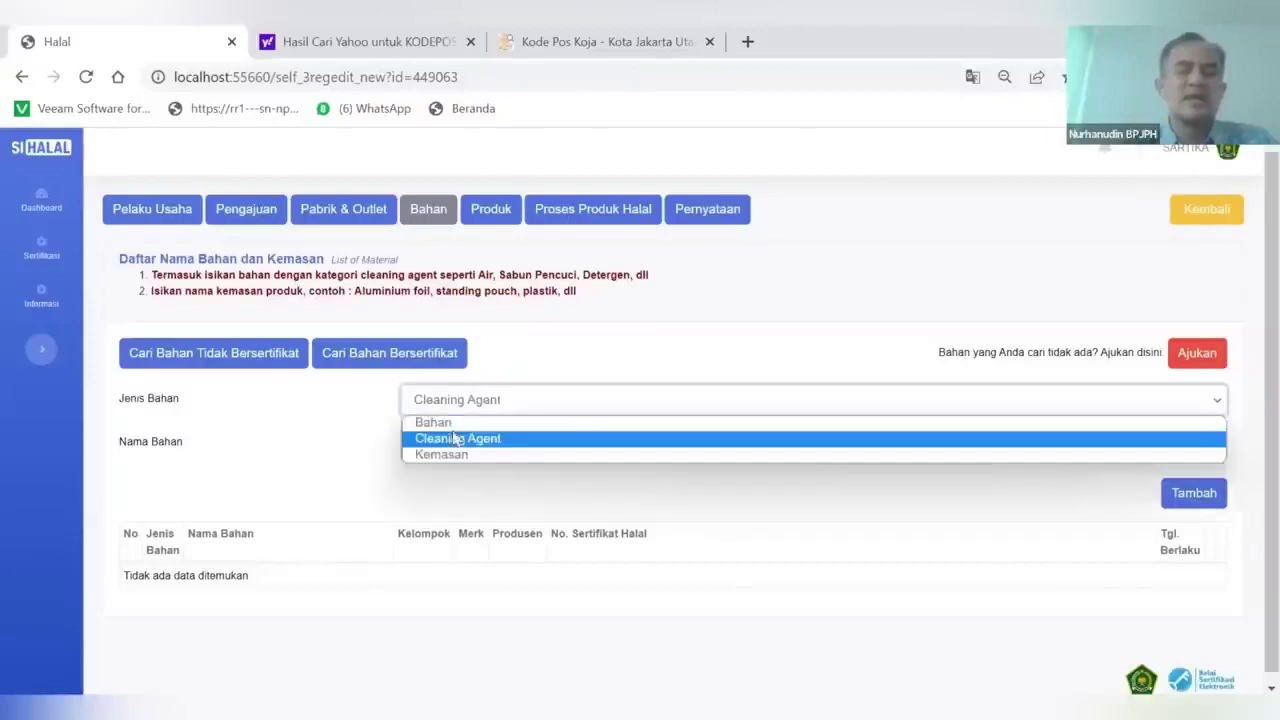
pyautogui.click(451, 452)
pyautogui.click(448, 402)
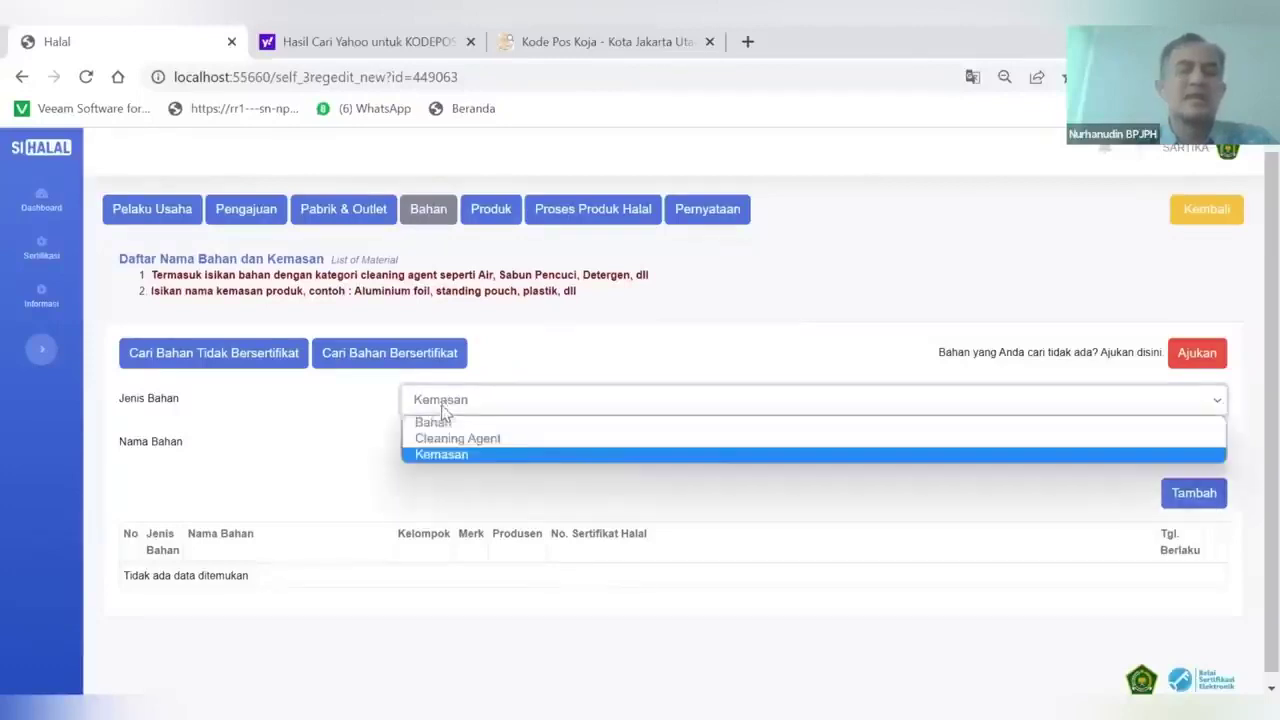
pyautogui.click(443, 424)
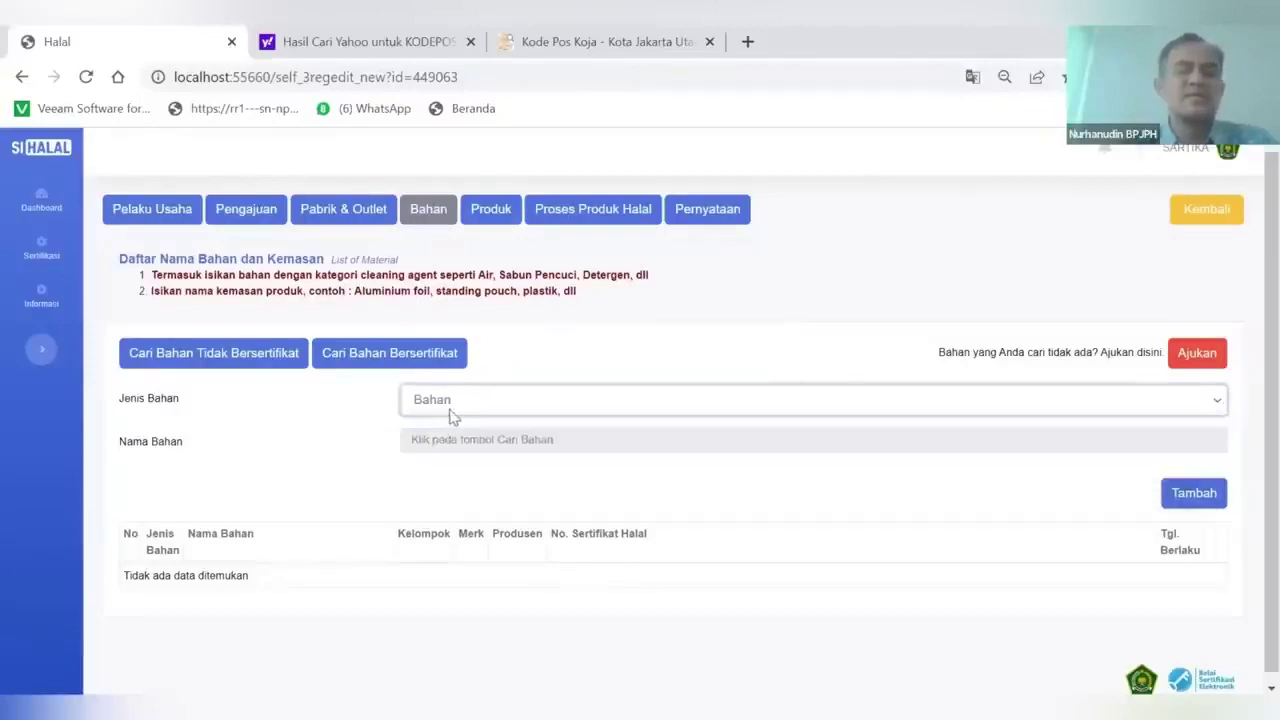
pyautogui.click(448, 399)
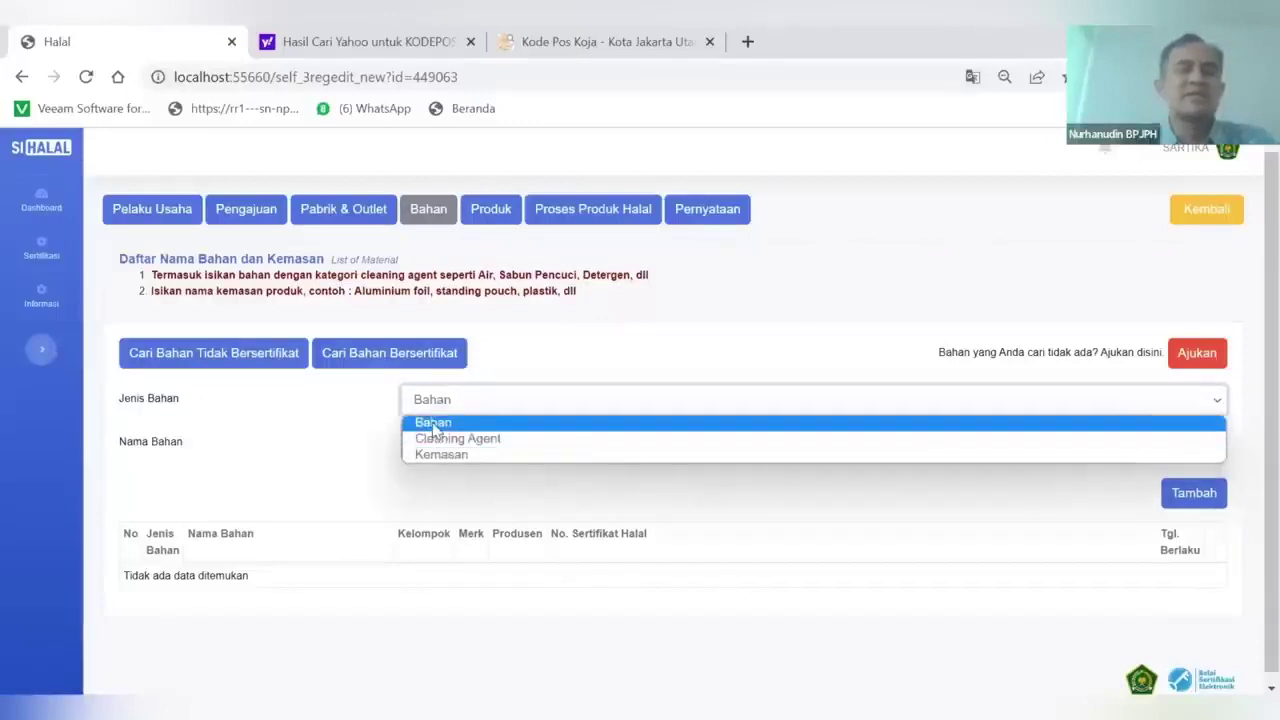
pyautogui.click(440, 422)
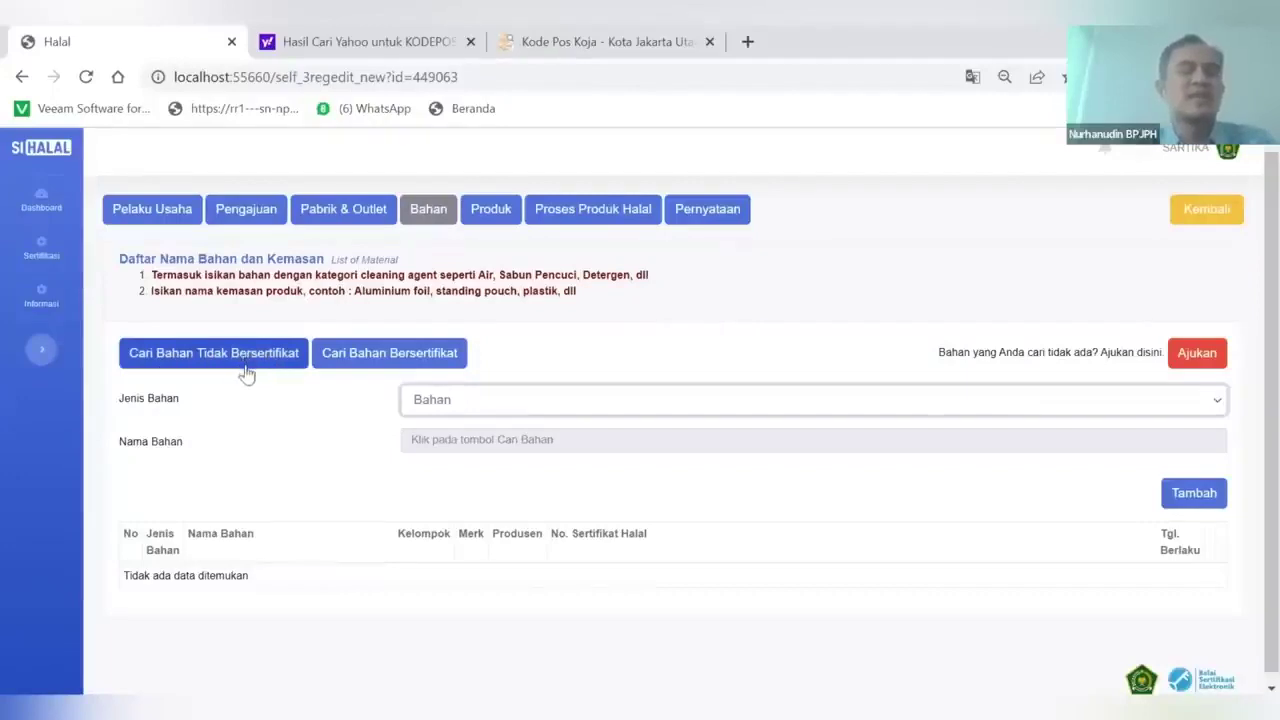
# Search uncertified materials for Mangga and add Buah Mangga (Bahan Nabati) as row 1
pyautogui.click(240, 362)
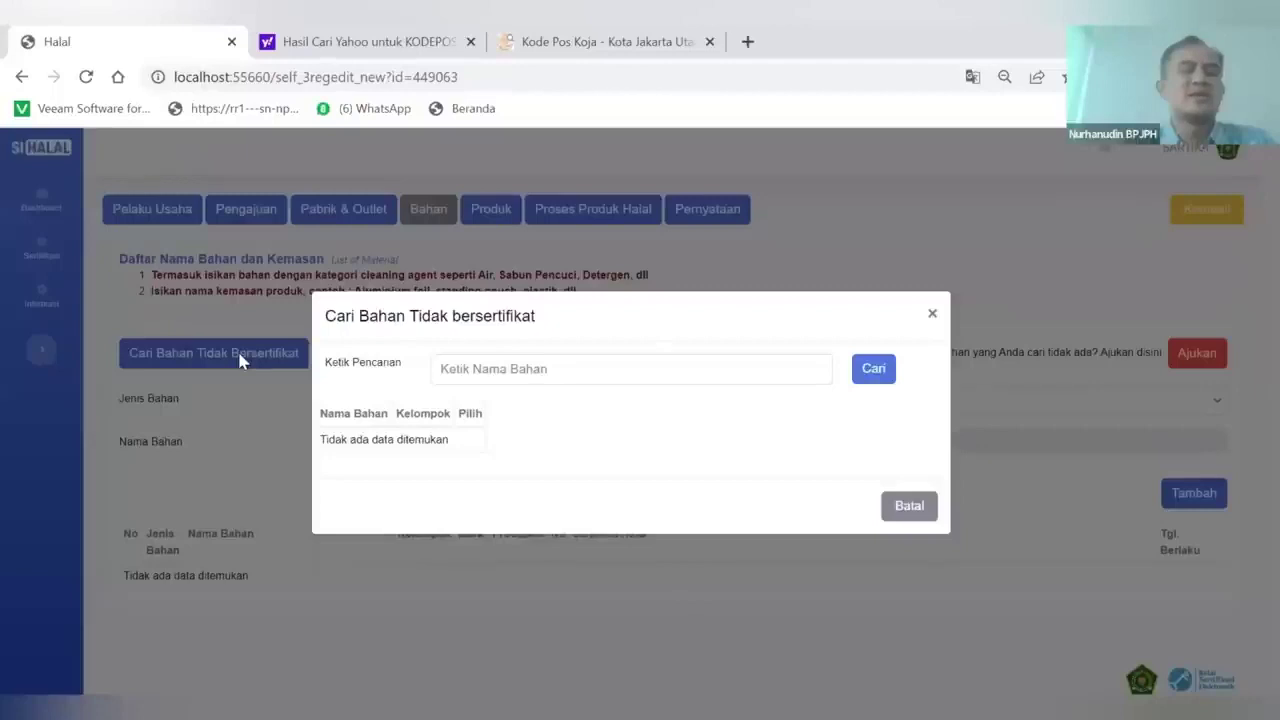
pyautogui.write('ANGG')
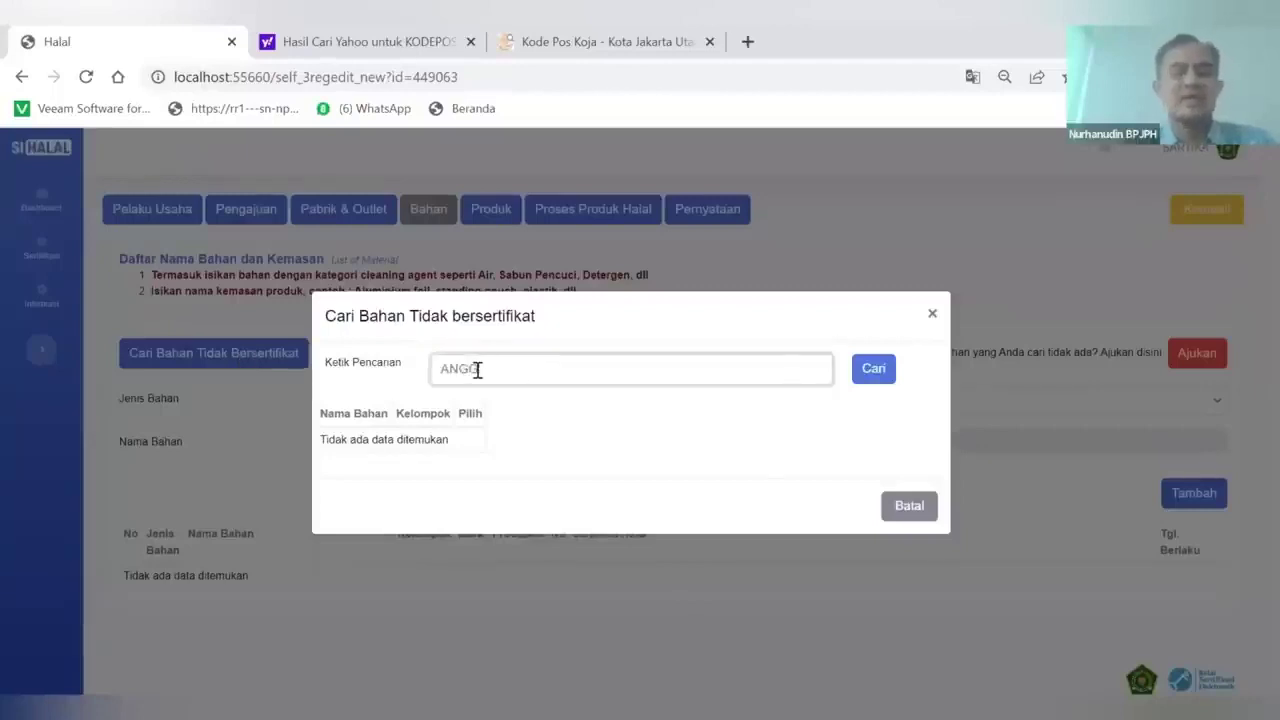
pyautogui.press('BackSpace')
pyautogui.press('BackSpace')
pyautogui.press('BackSpace')
pyautogui.press('BackSpace')
pyautogui.press('capslock')
pyautogui.write('Mangga')
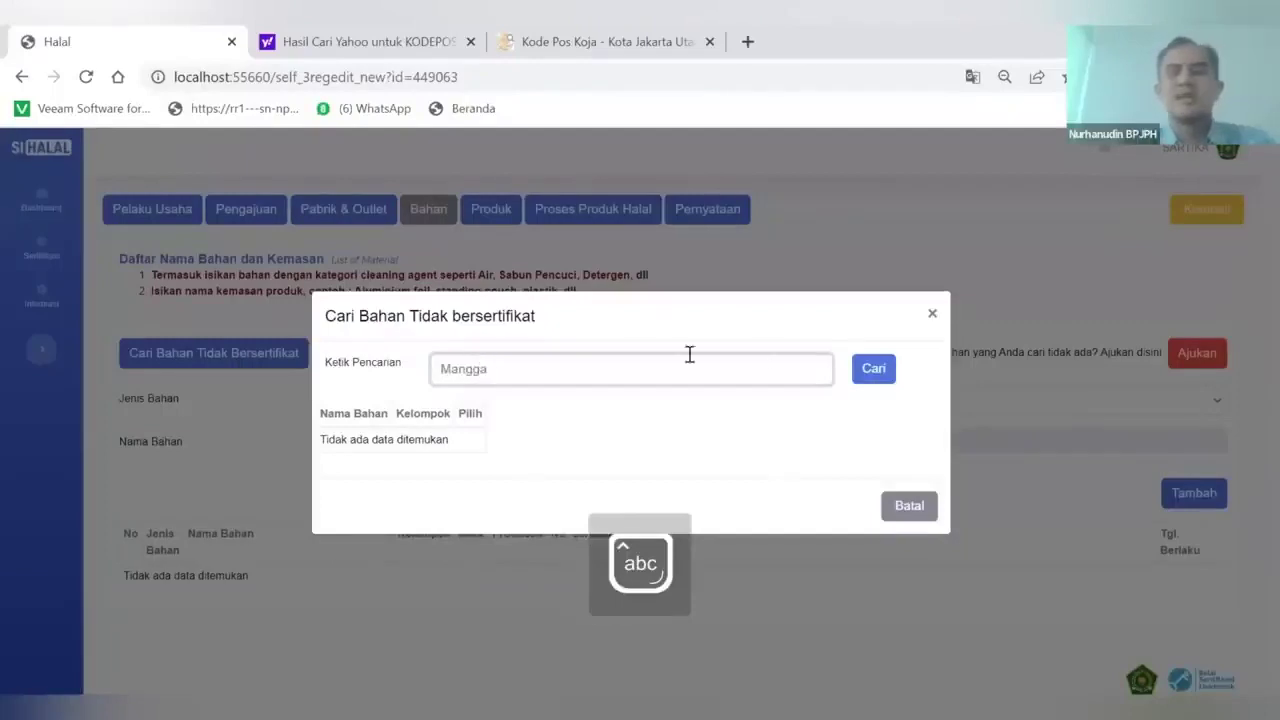
pyautogui.click(870, 378)
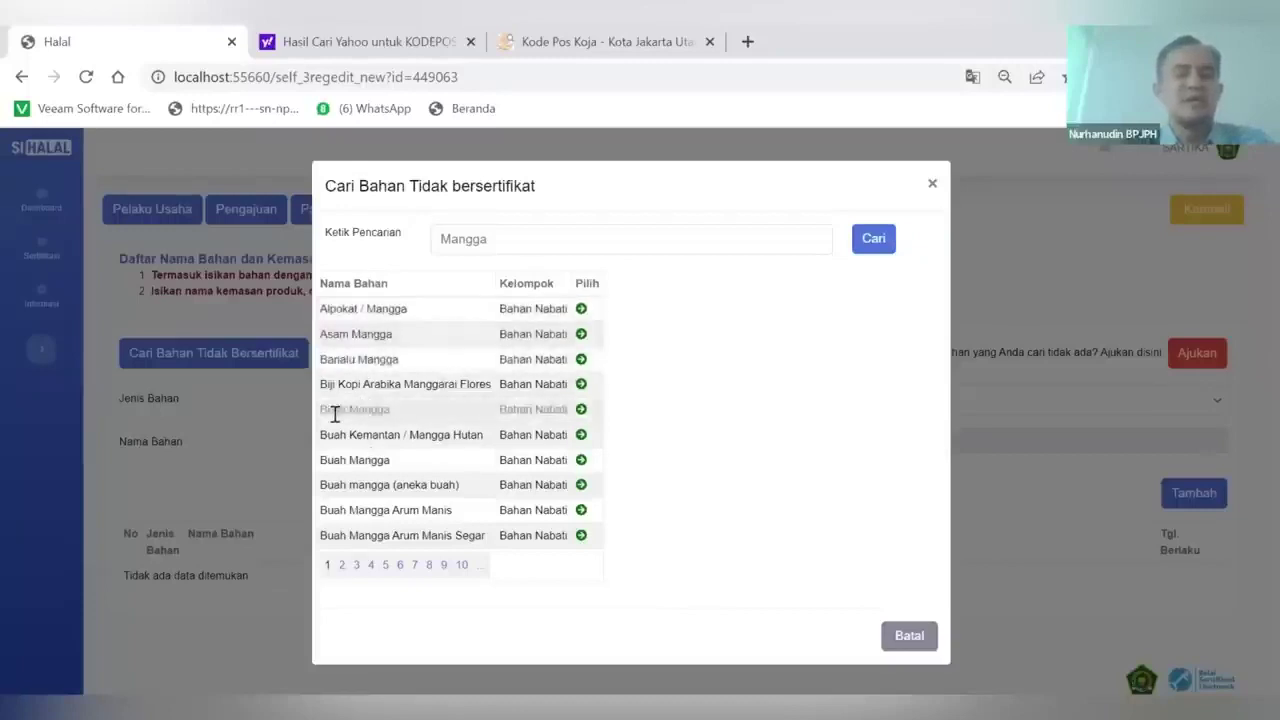
pyautogui.click(581, 410)
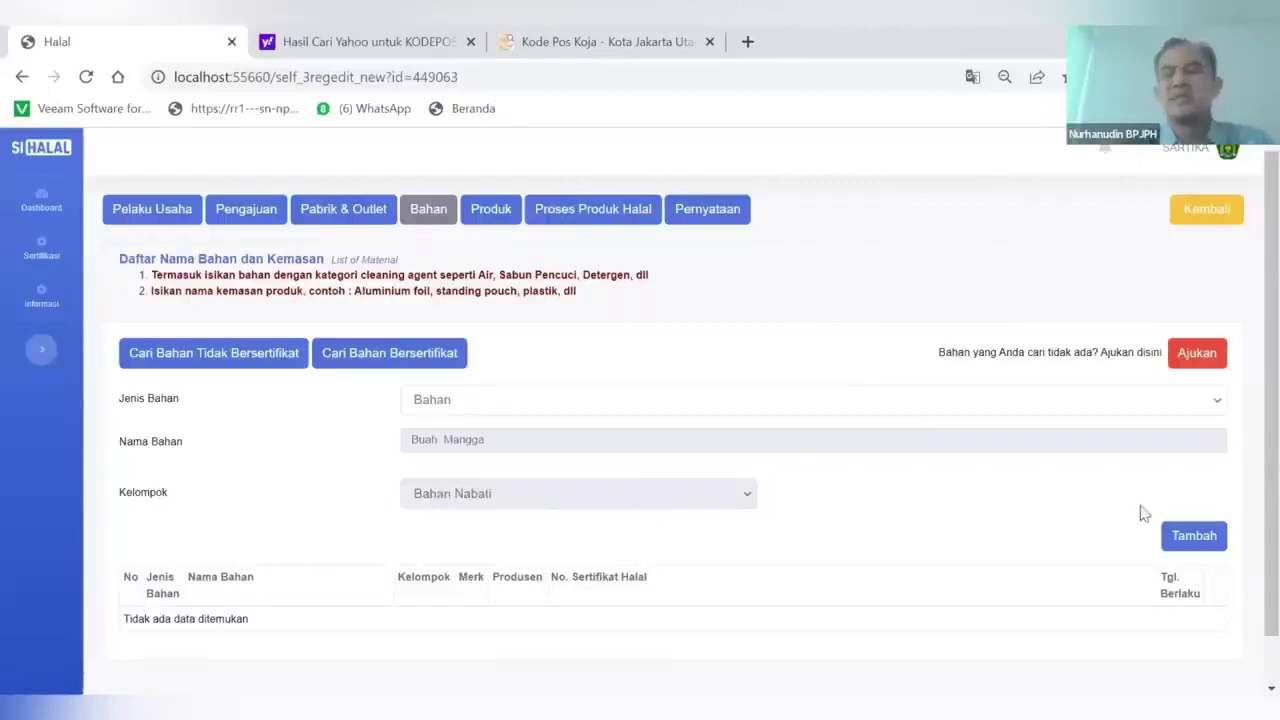
pyautogui.click(1187, 540)
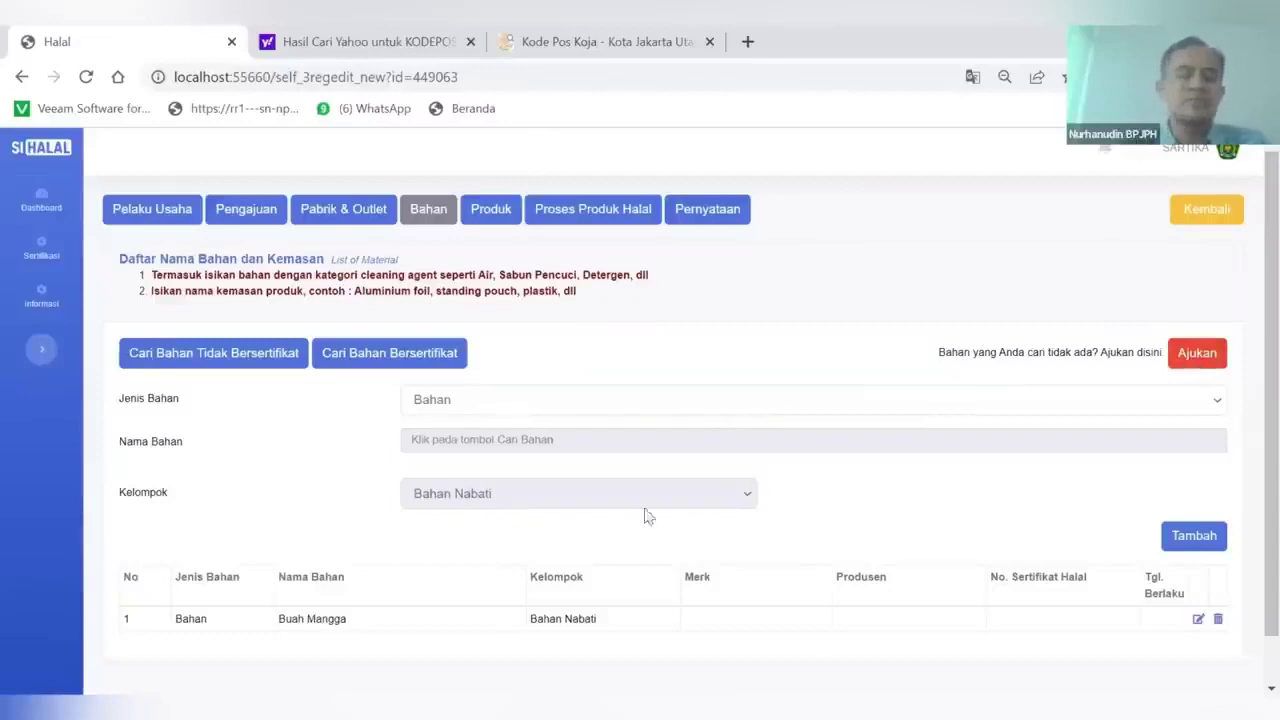
# Search uncertified materials for Es Batu and add Air Es Batu (Air Murni) as row 2
pyautogui.scroll(-1, 205, 538)
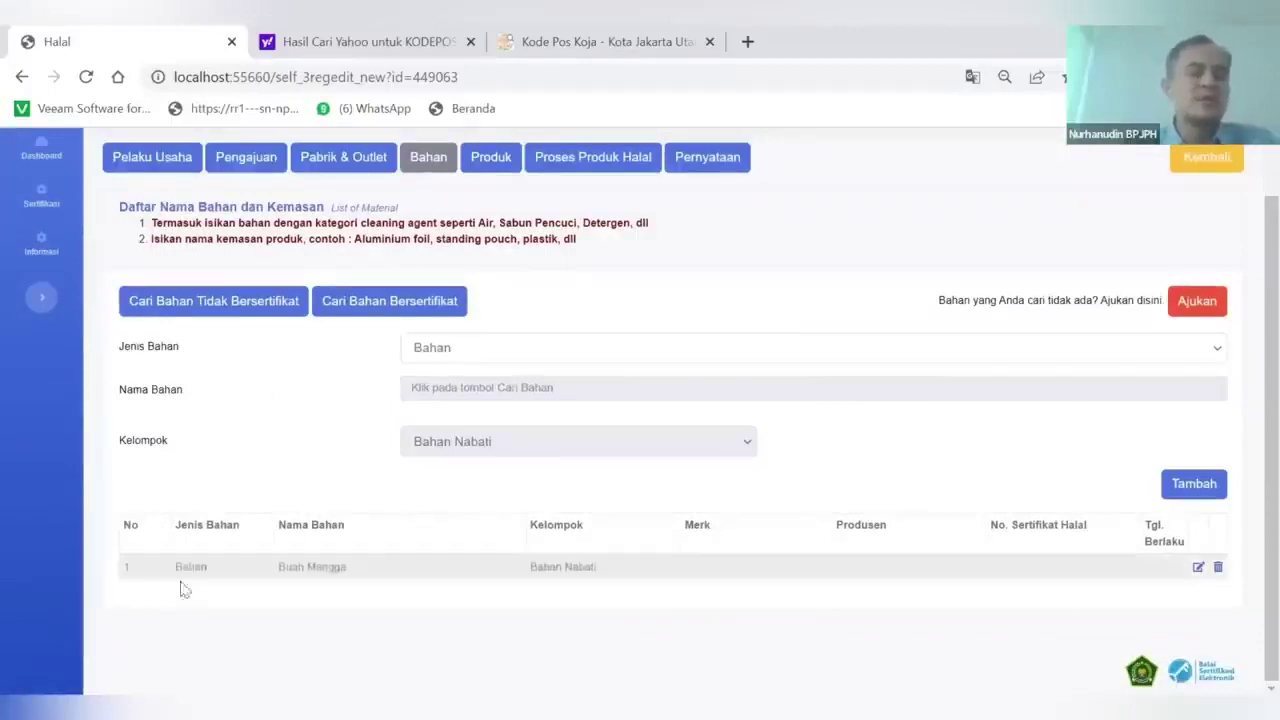
pyautogui.click(209, 305)
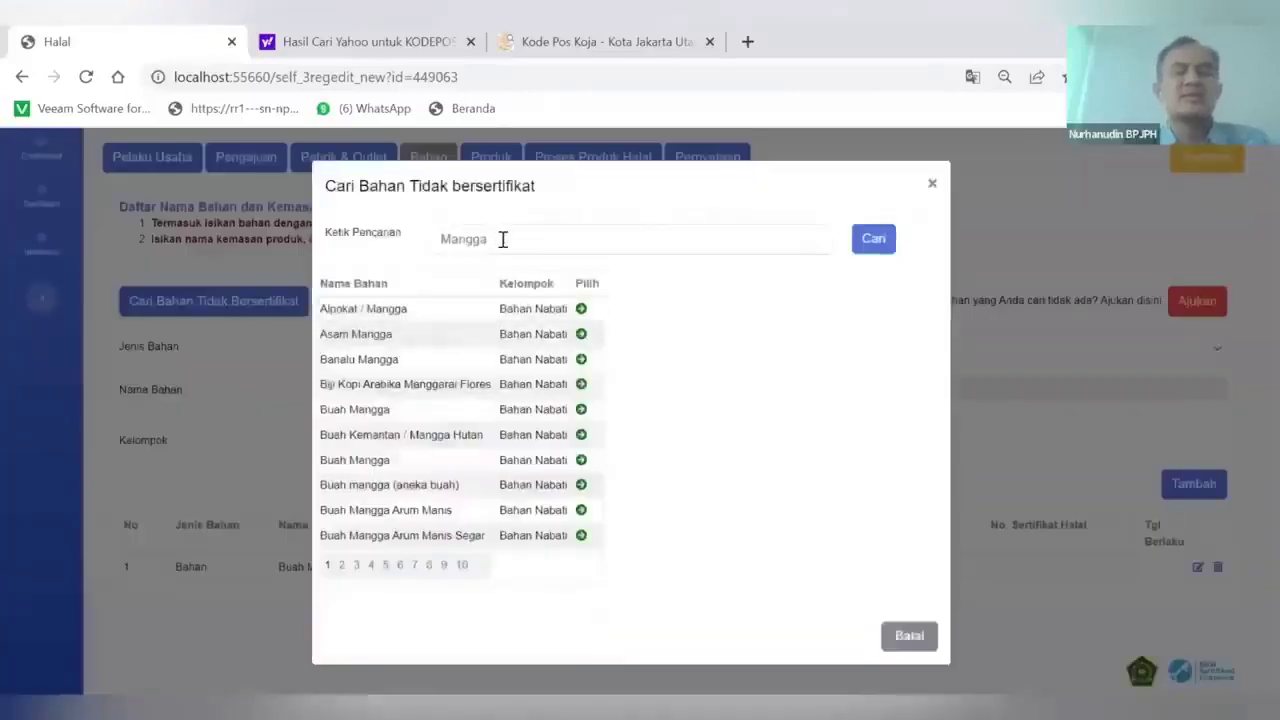
pyautogui.write('Es')
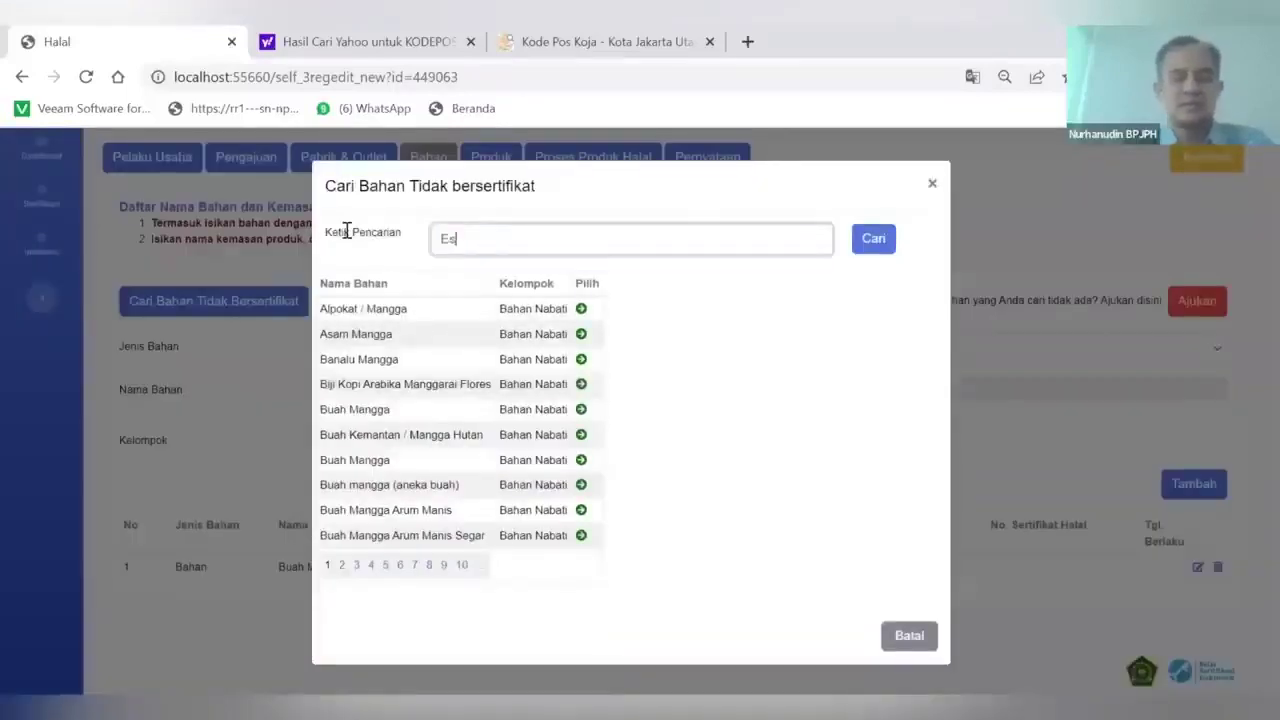
pyautogui.write(' Batu')
pyautogui.click(870, 246)
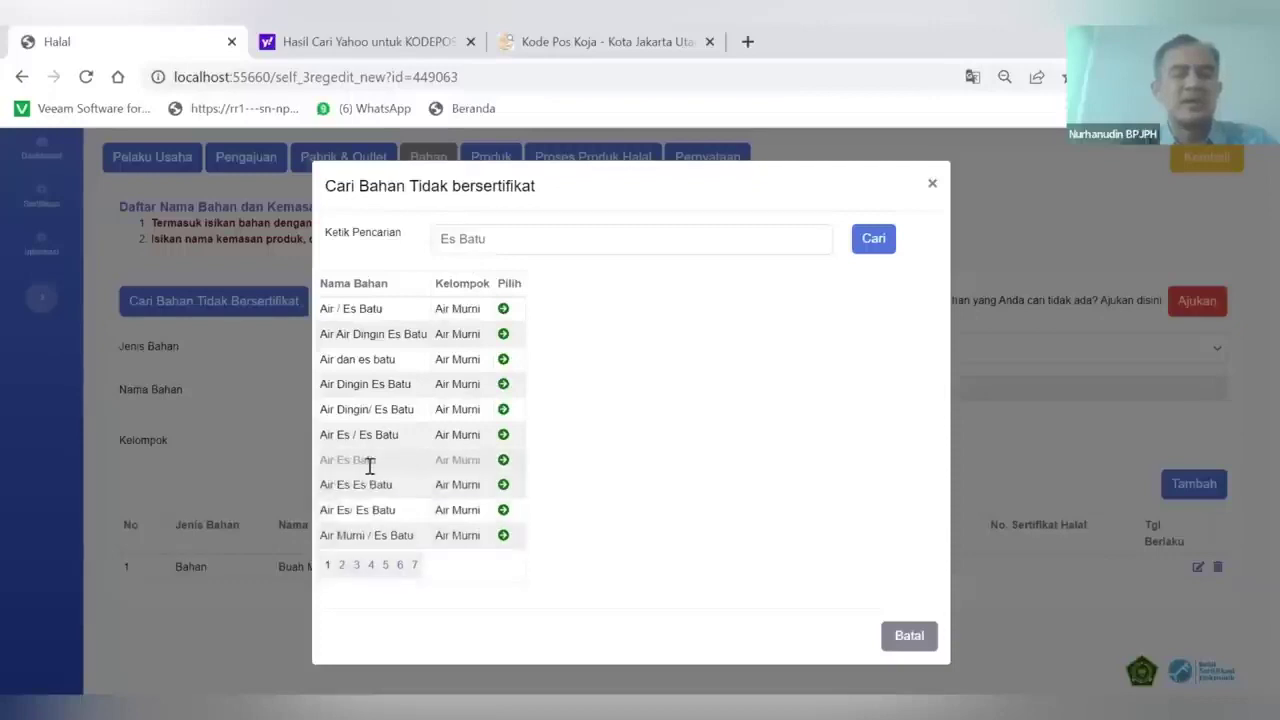
pyautogui.click(504, 461)
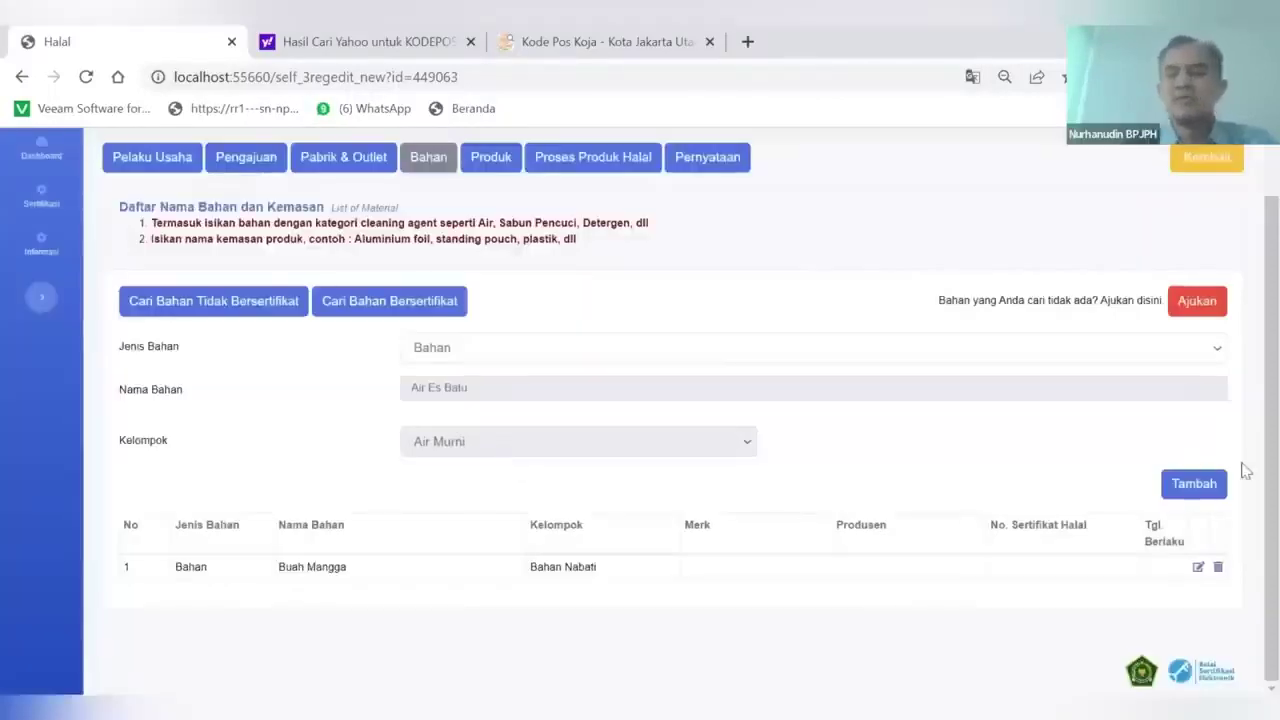
pyautogui.click(1193, 485)
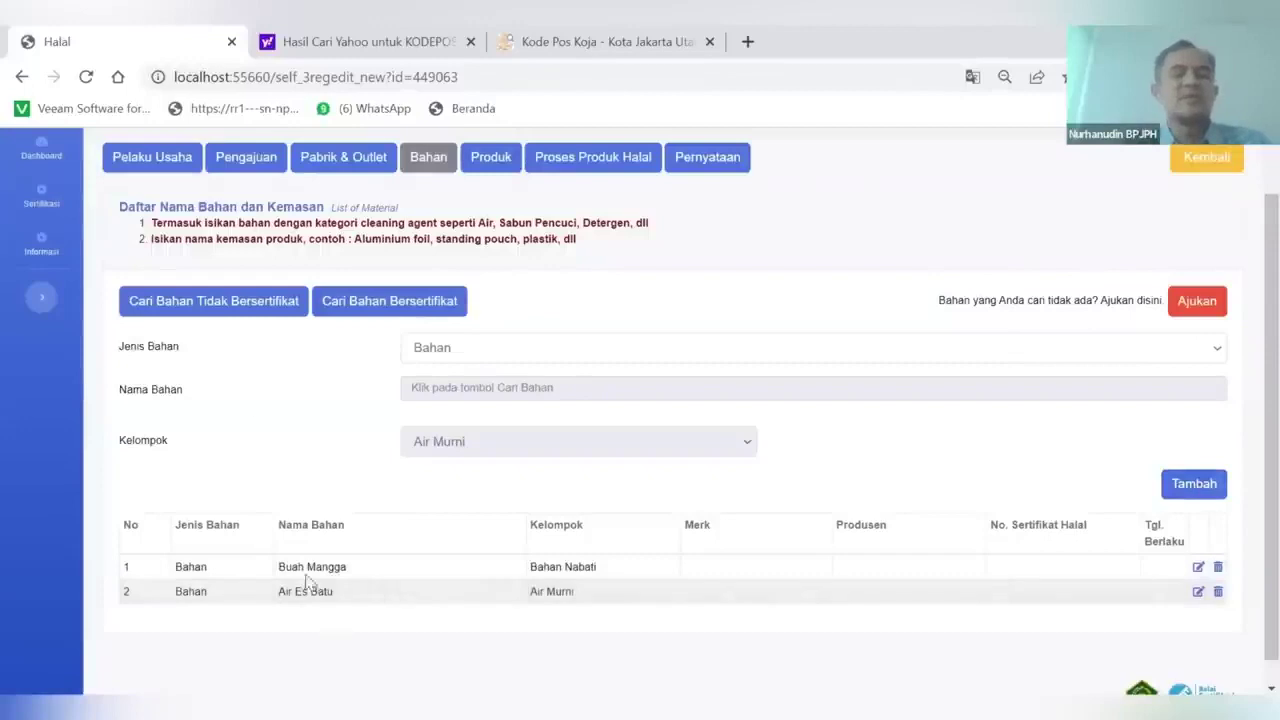
# Search uncertified materials for Air and add plain Air (Air Murni) as row 3
pyautogui.click(214, 309)
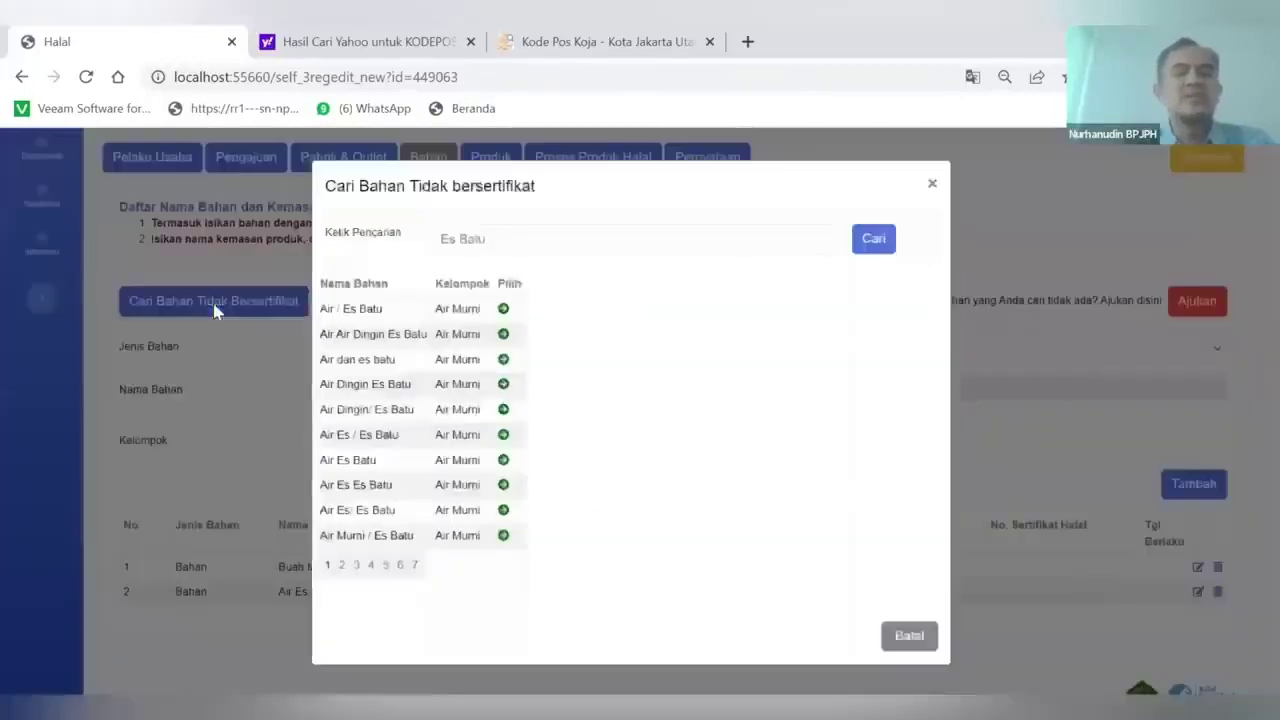
pyautogui.moveTo(511, 249); pyautogui.dragTo(338, 234)
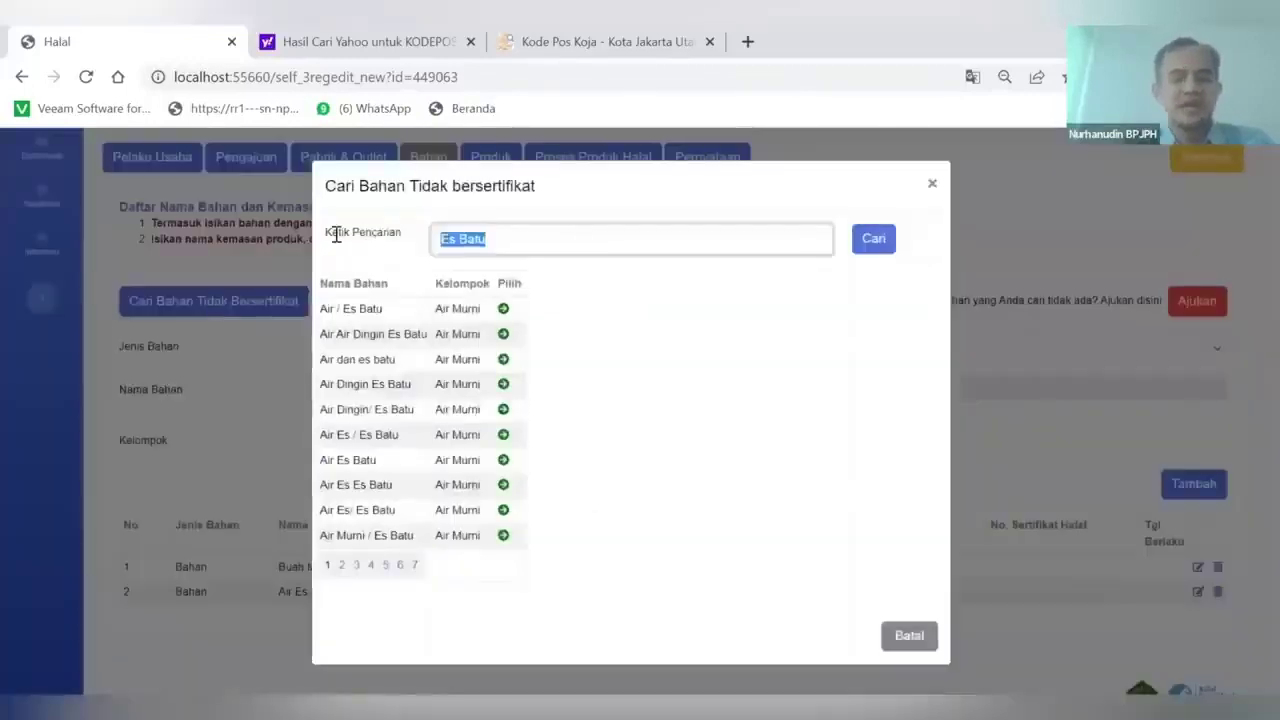
pyautogui.write('Air')
pyautogui.click(872, 242)
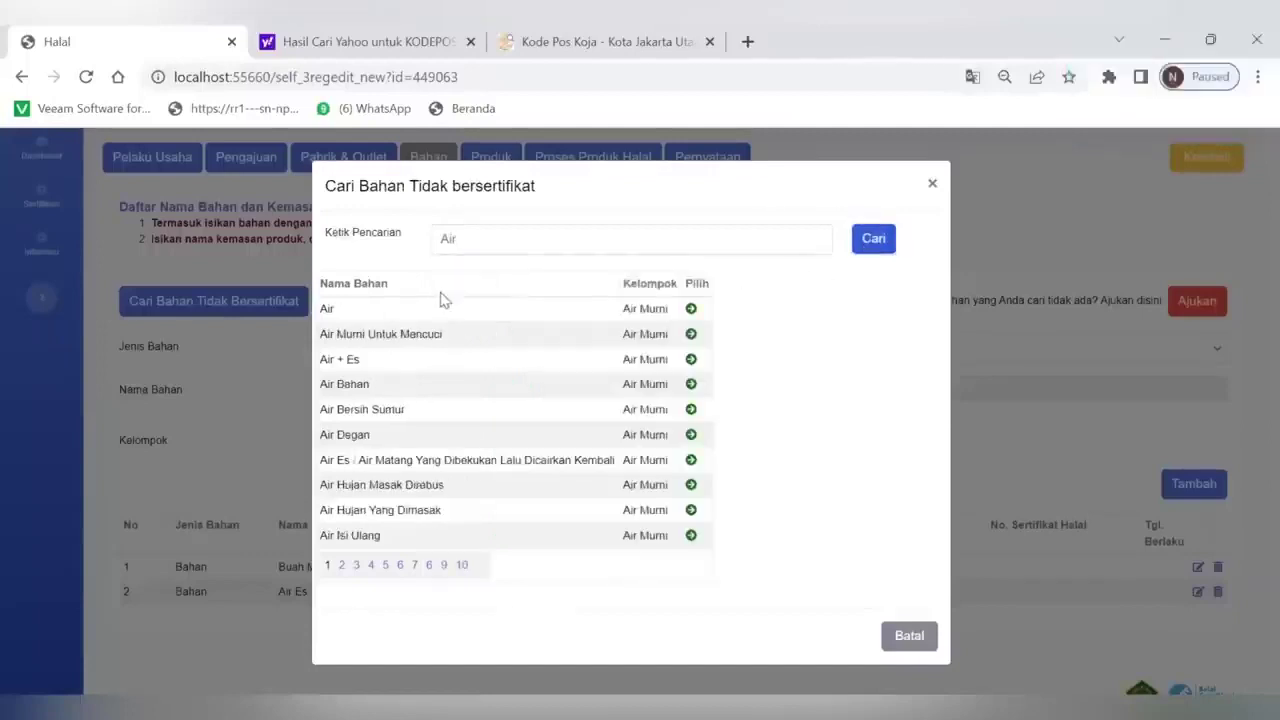
pyautogui.click(392, 309)
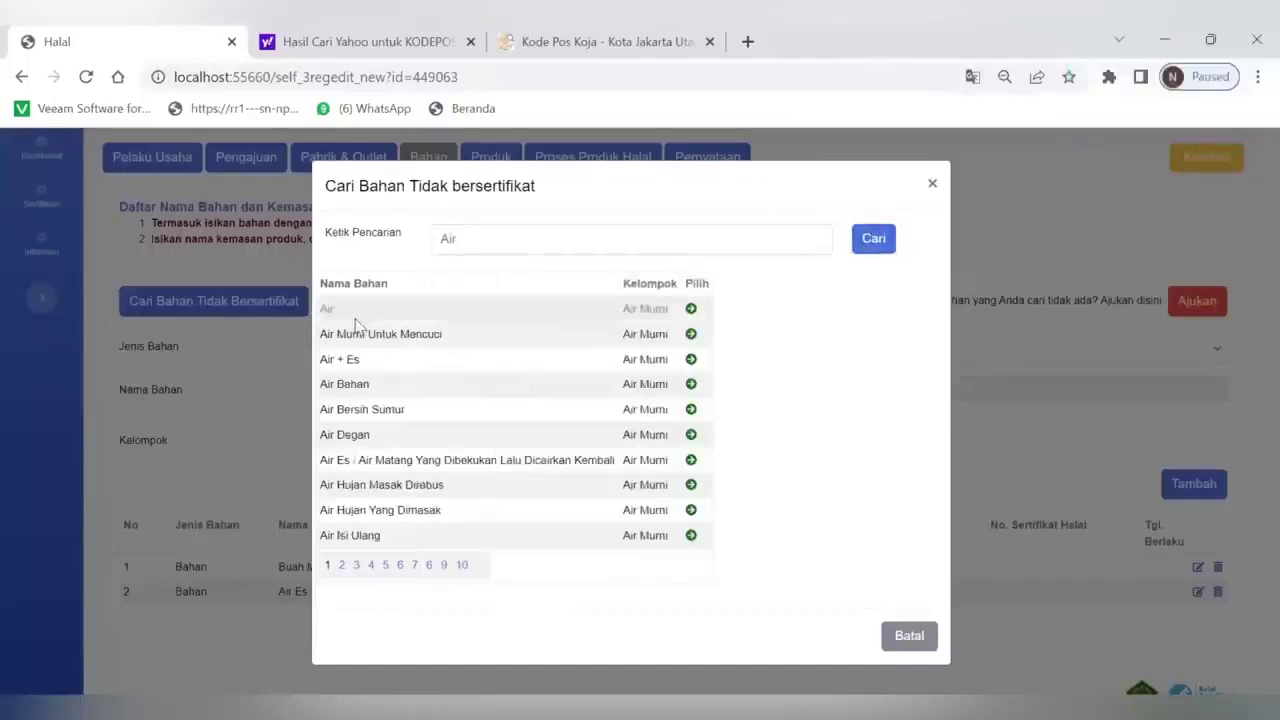
pyautogui.click(691, 310)
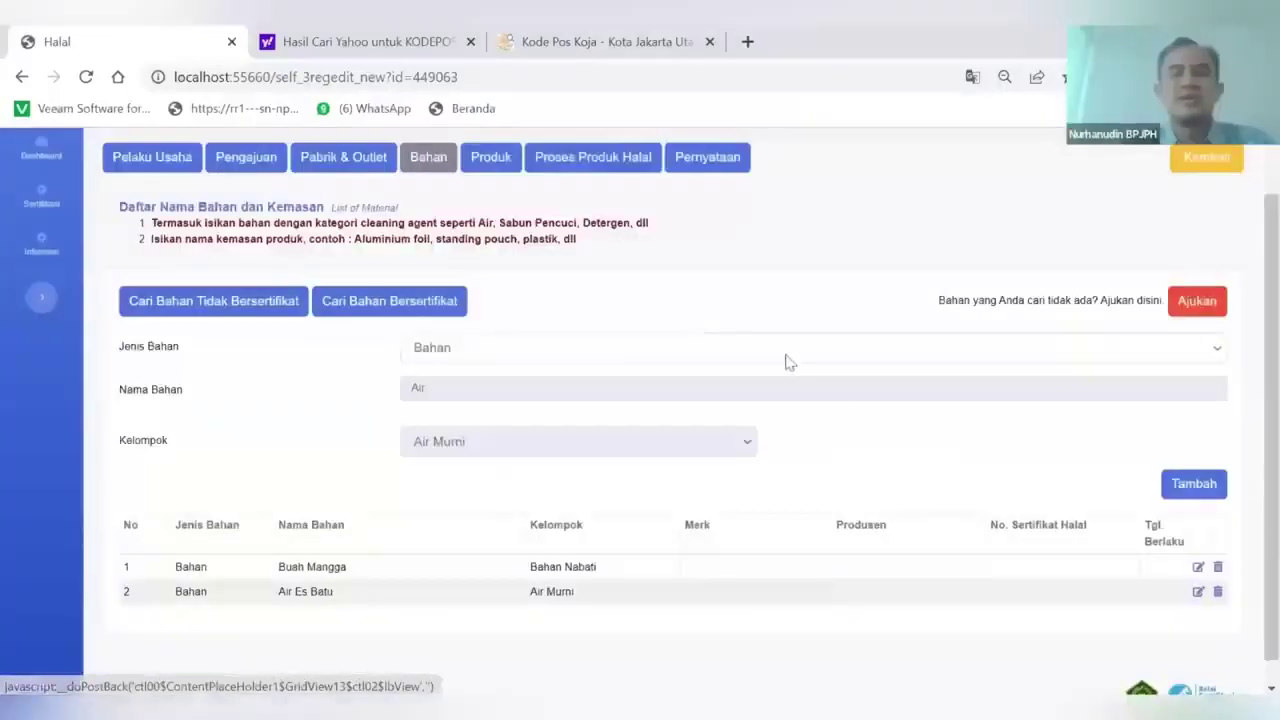
pyautogui.click(1192, 485)
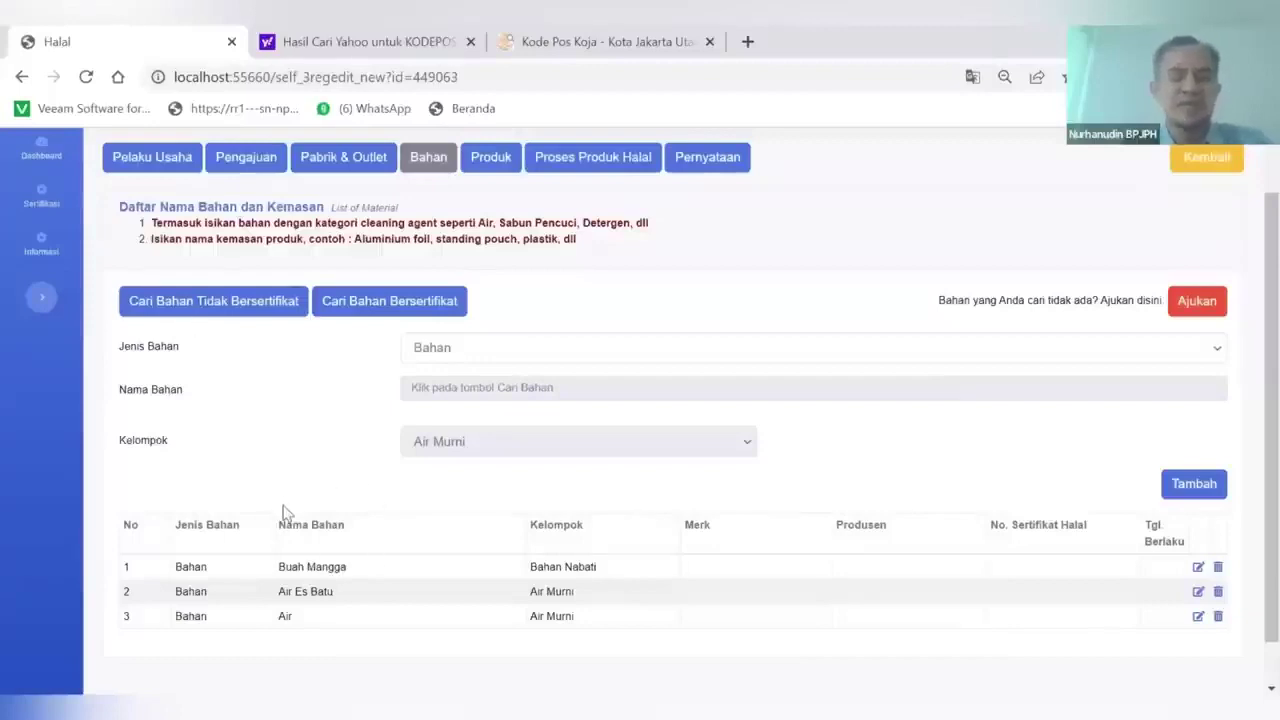
# Search certified materials for Gula and add Gula Pasir - Gulaku tebu 100 g as row 4
pyautogui.click(397, 308)
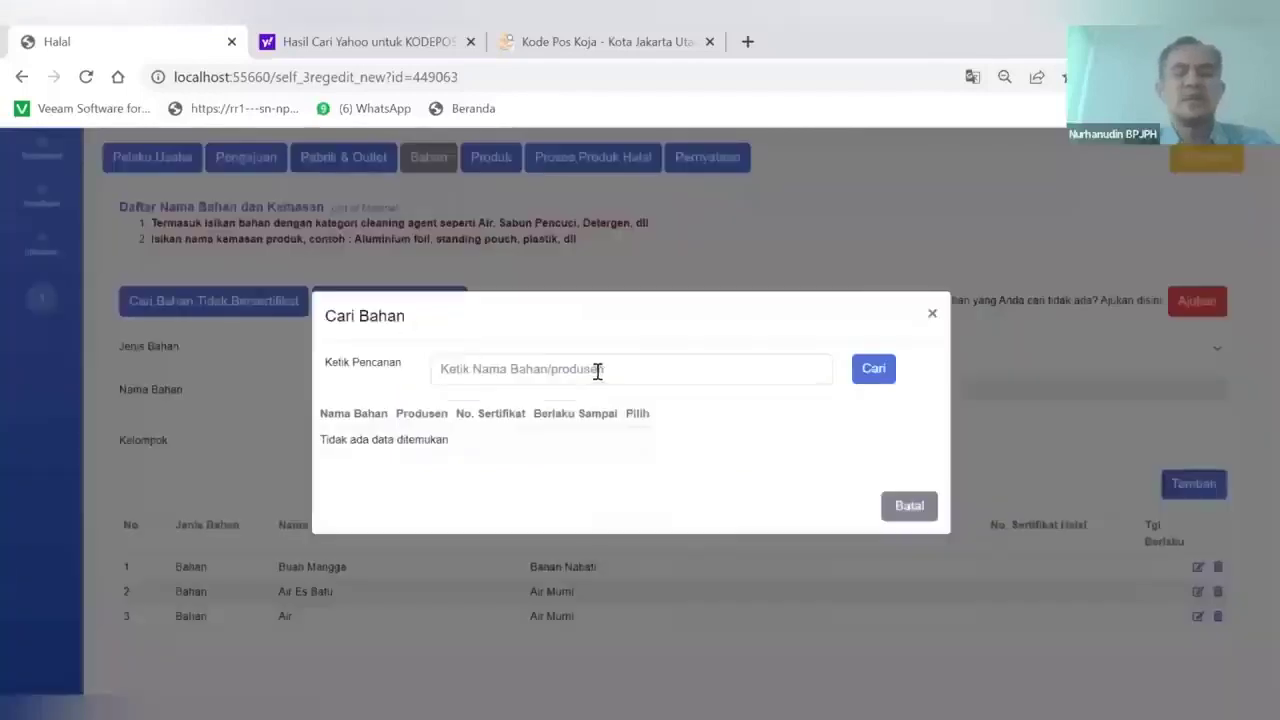
pyautogui.click(597, 371)
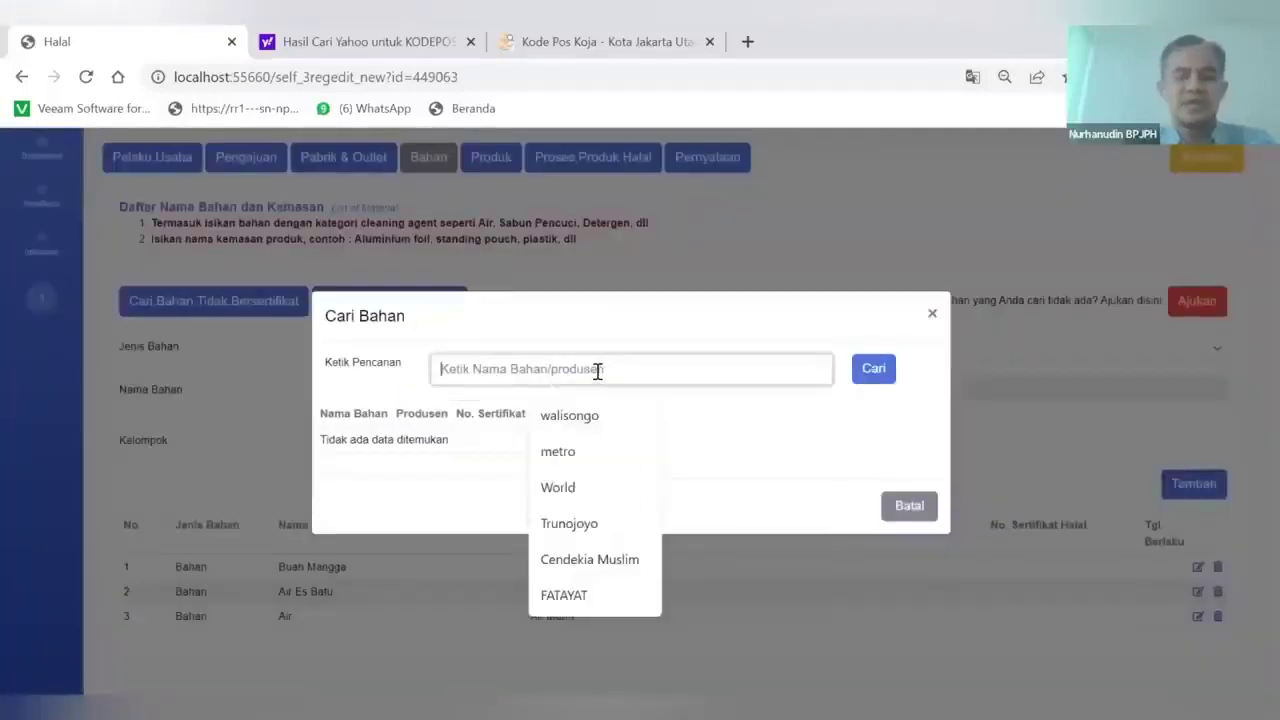
pyautogui.write('Gula Pasir')
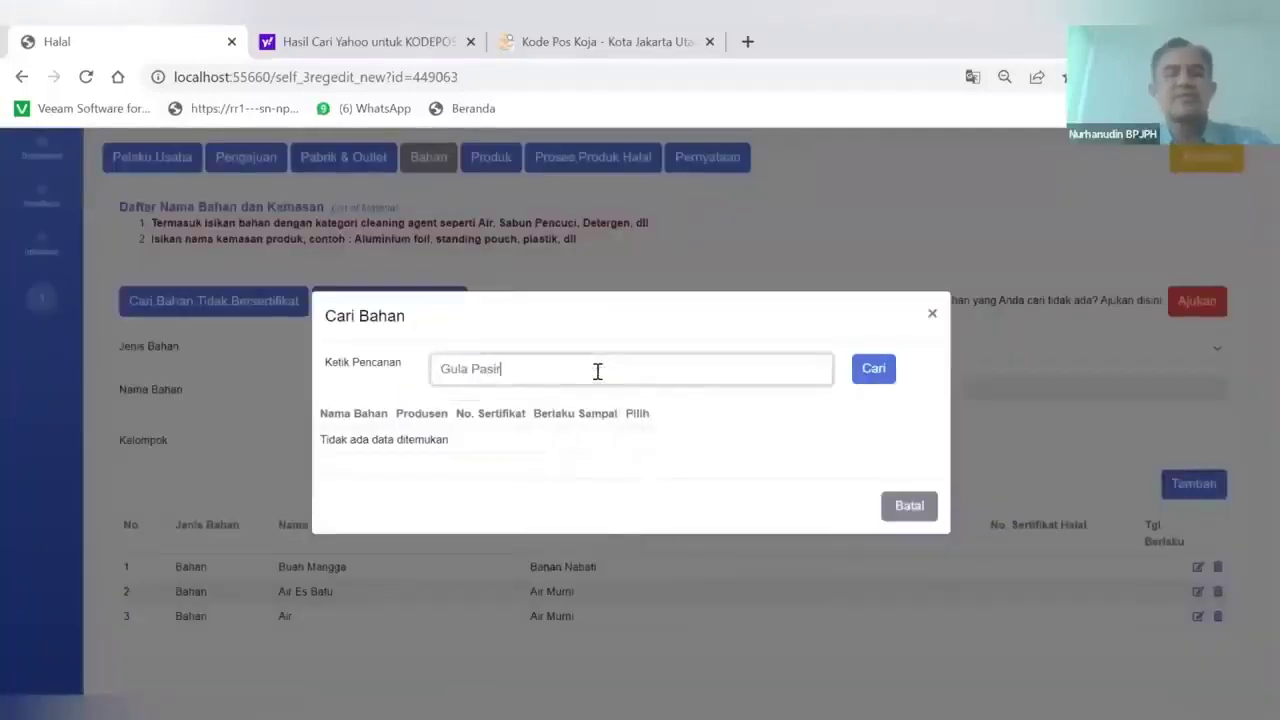
pyautogui.click(878, 376)
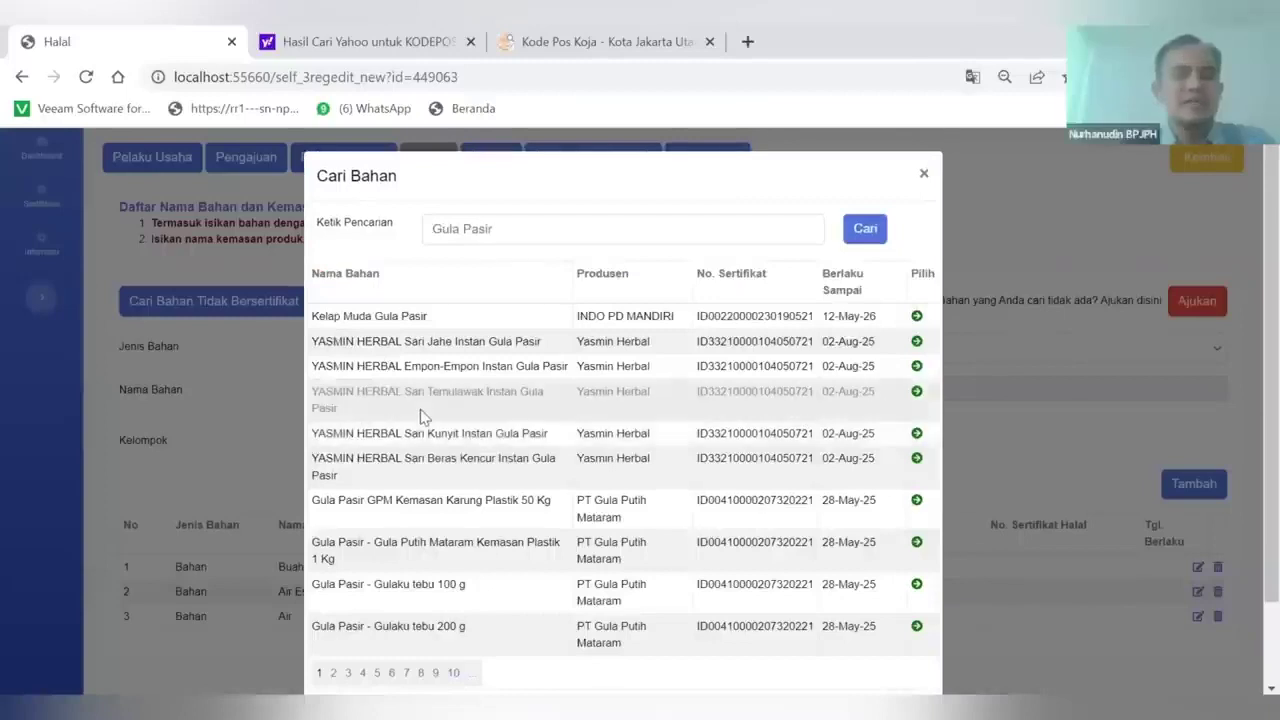
pyautogui.scroll(-1, 420, 415)
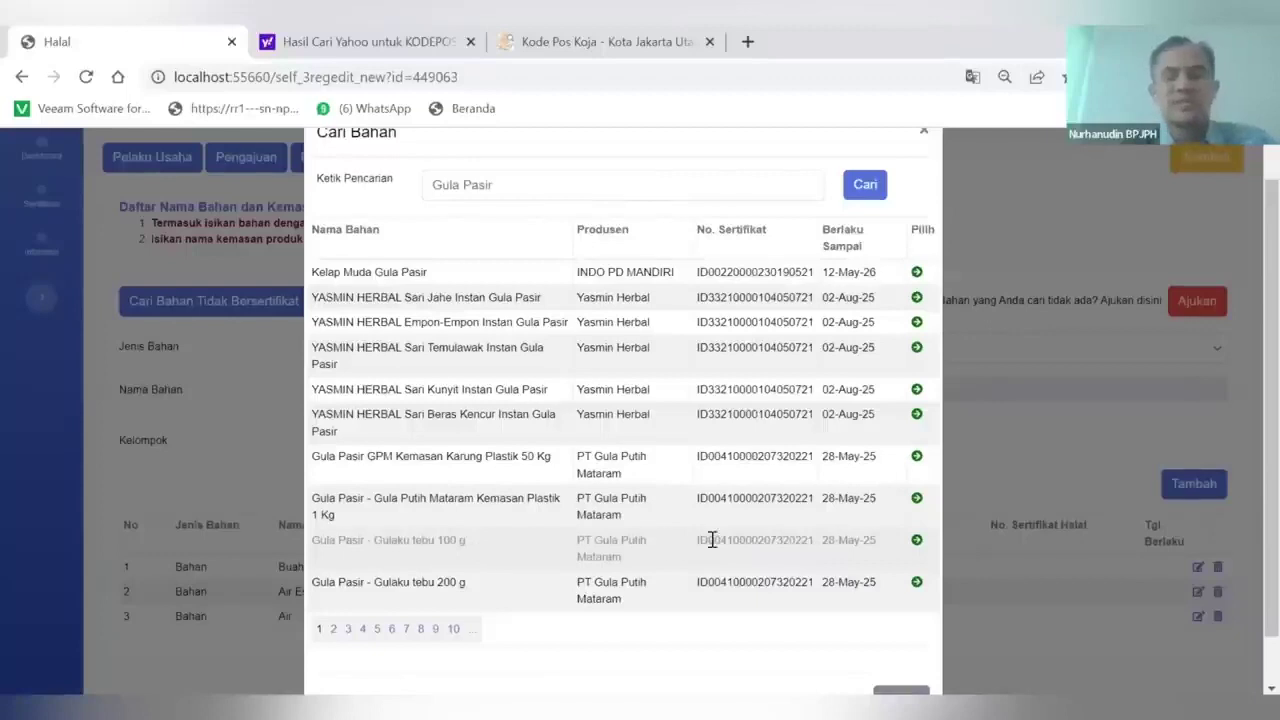
pyautogui.click(917, 541)
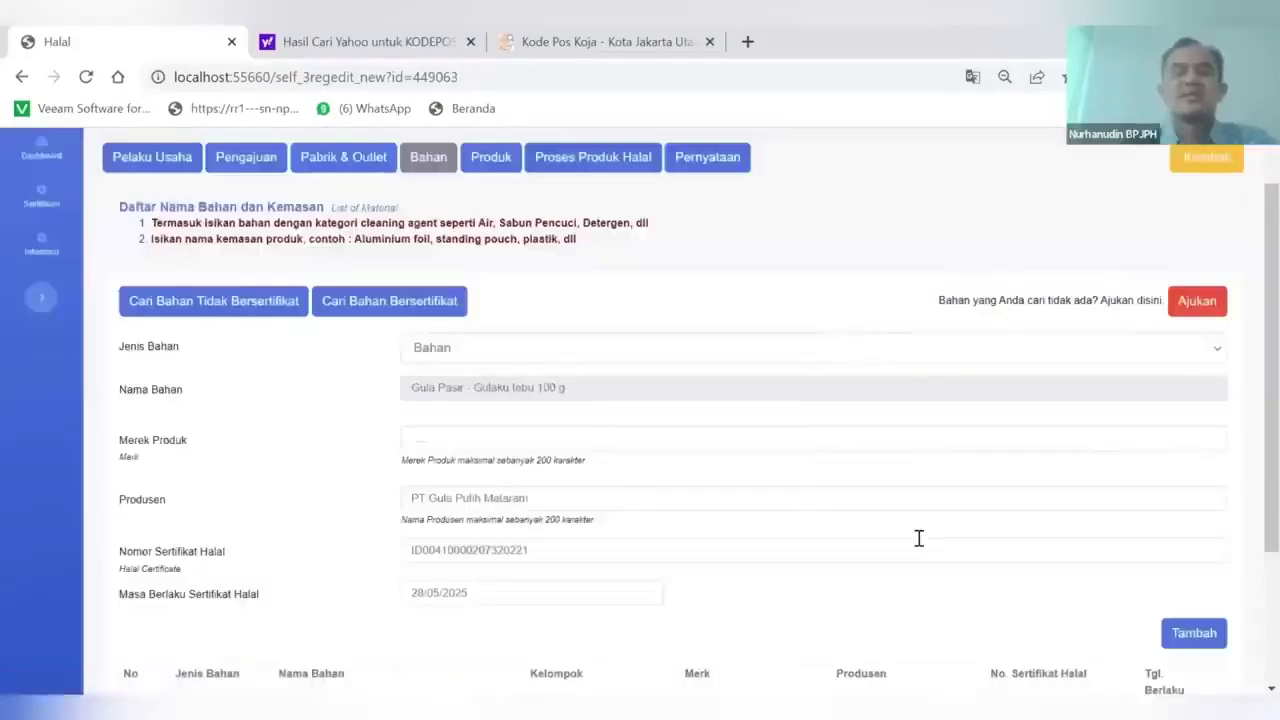
pyautogui.scroll(-2, 920, 525)
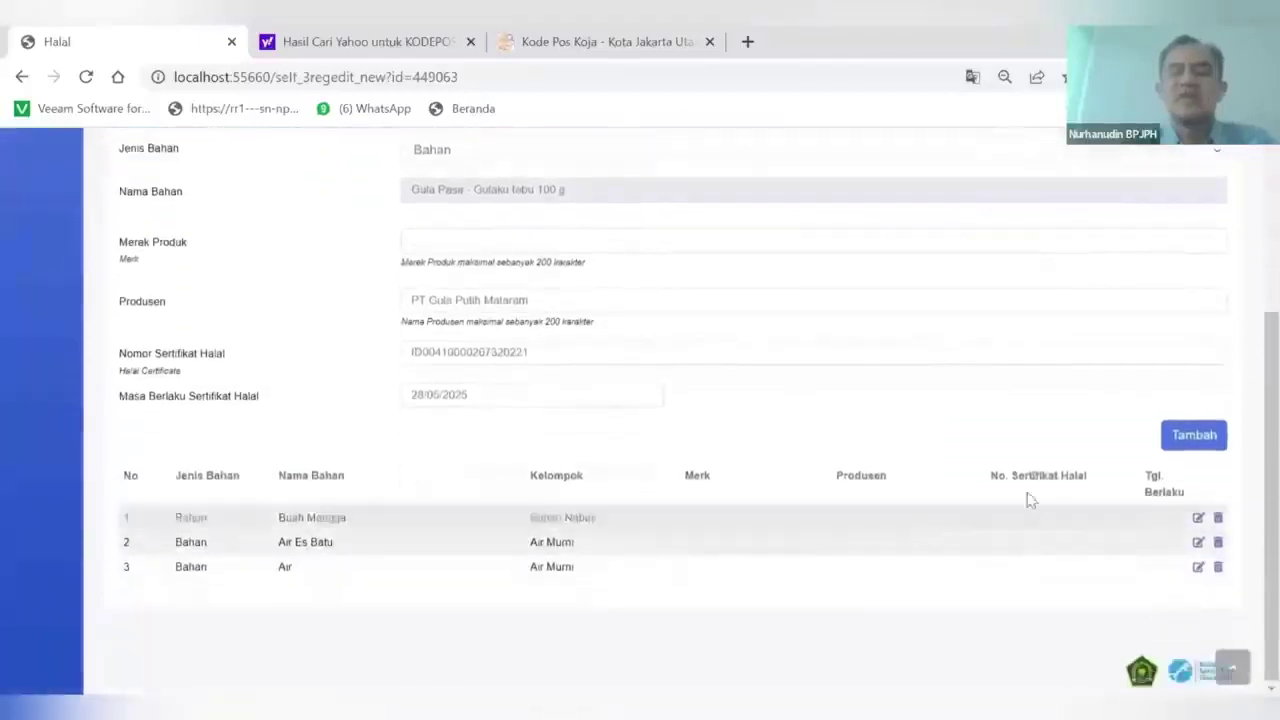
pyautogui.click(1190, 440)
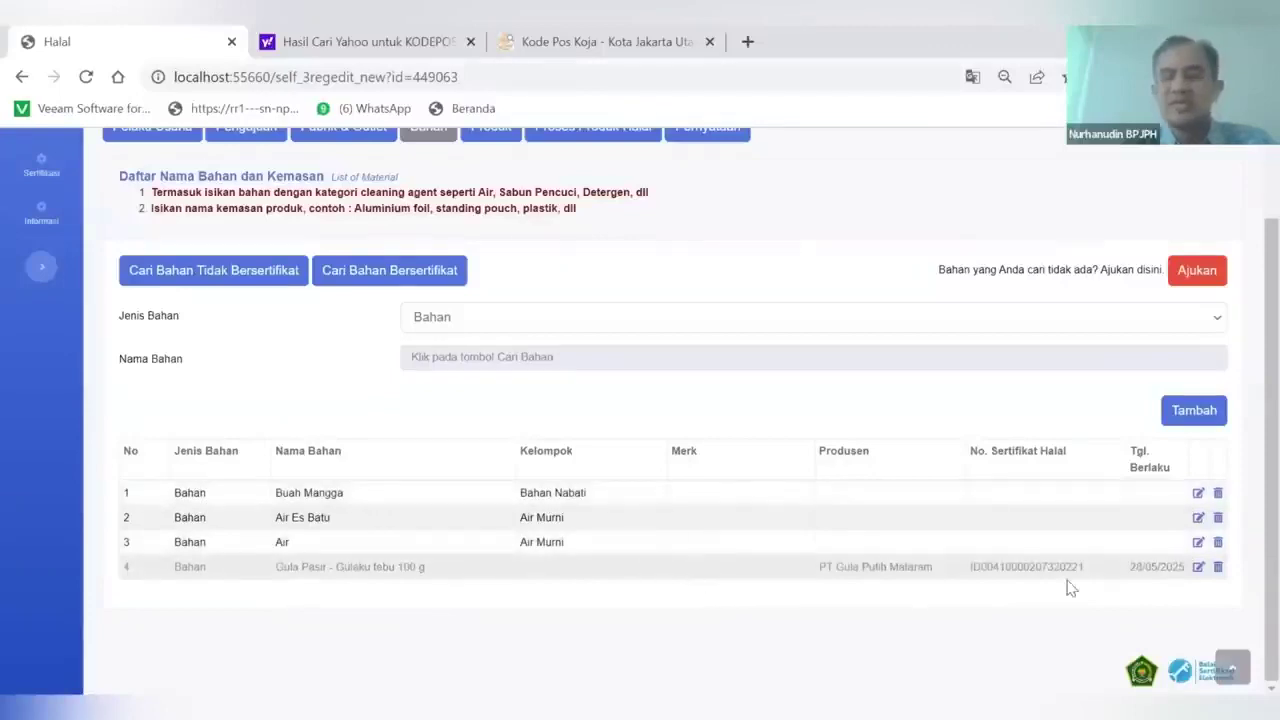
# Set the row 4 sugar's Merek Produk to Gulaku
pyautogui.click(1198, 567)
pyautogui.click(457, 405)
pyautogui.write('Guiaku')
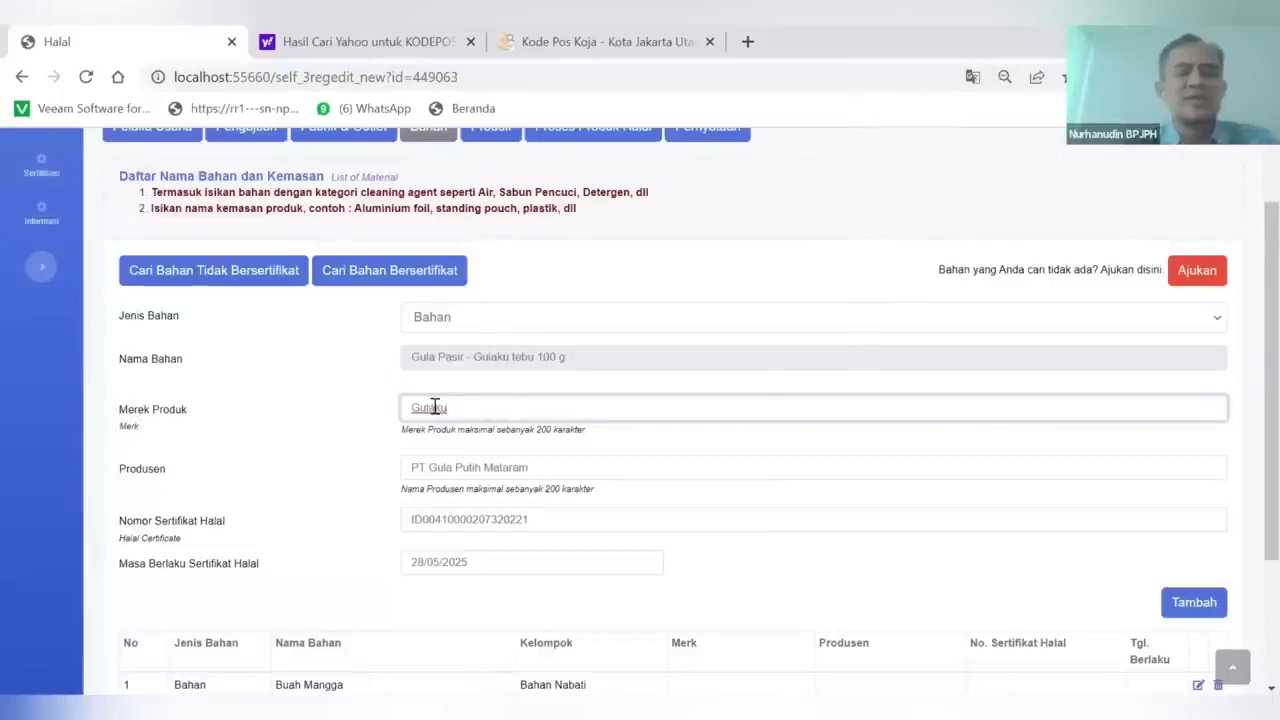
# Add the Gulaku-branded Gula Pasir row and delete the brandless duplicate in row 4
pyautogui.click(1174, 597)
pyautogui.scroll(-1, 1140, 578)
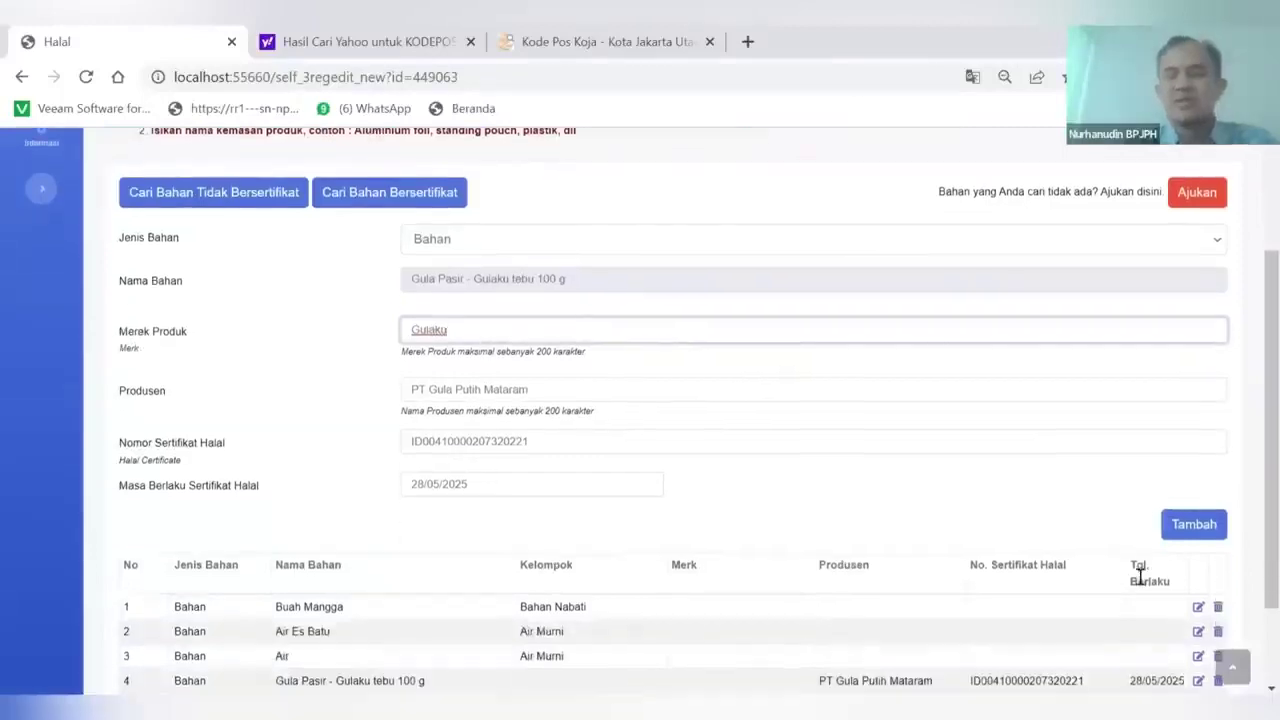
pyautogui.click(1170, 533)
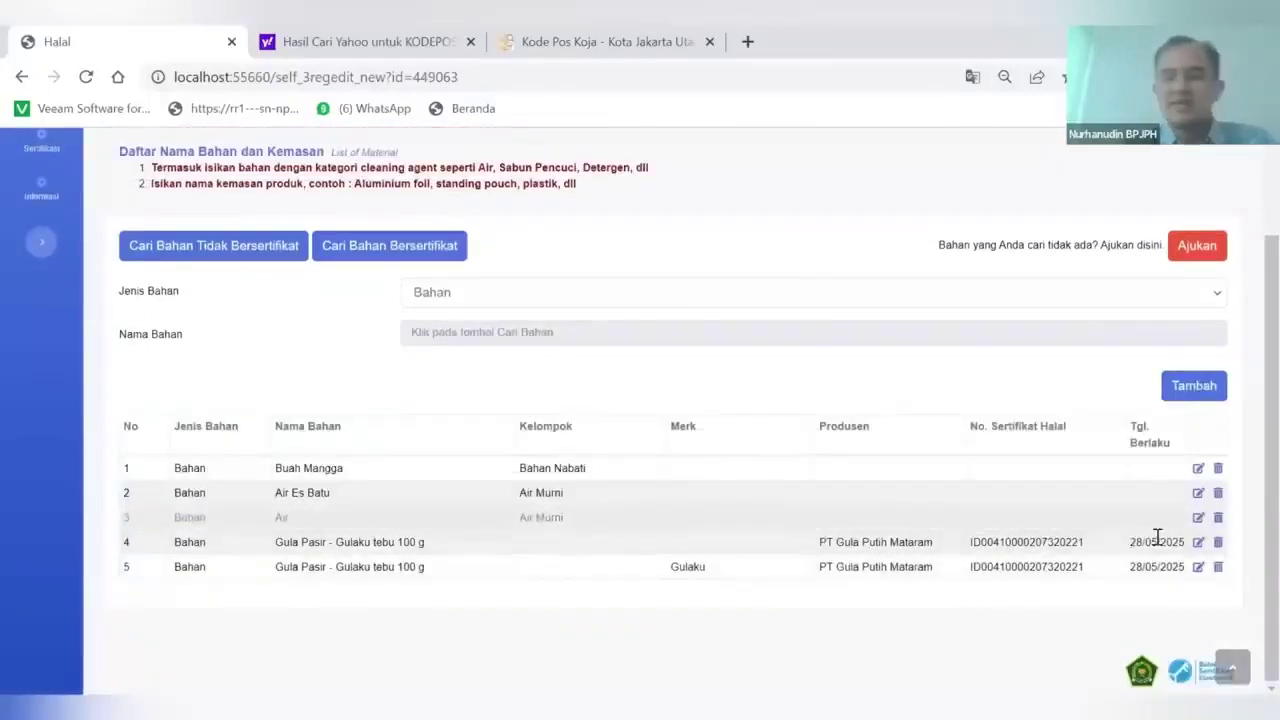
pyautogui.click(1218, 542)
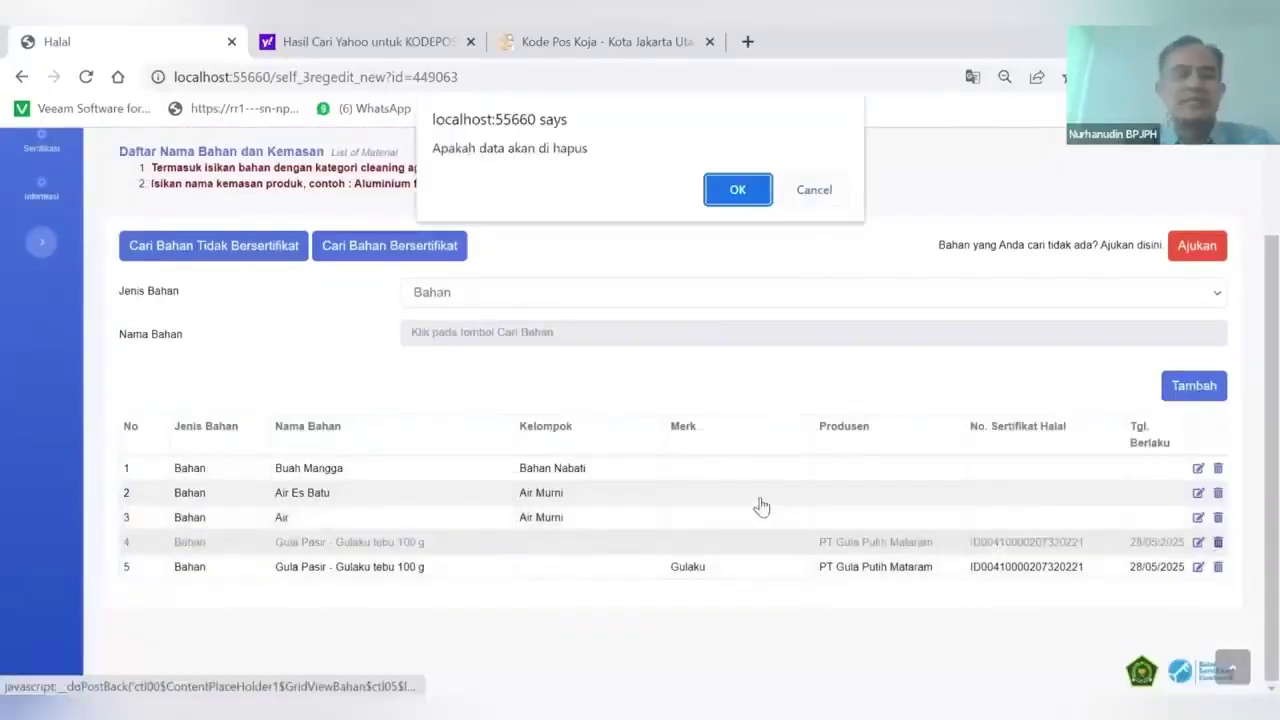
pyautogui.click(737, 190)
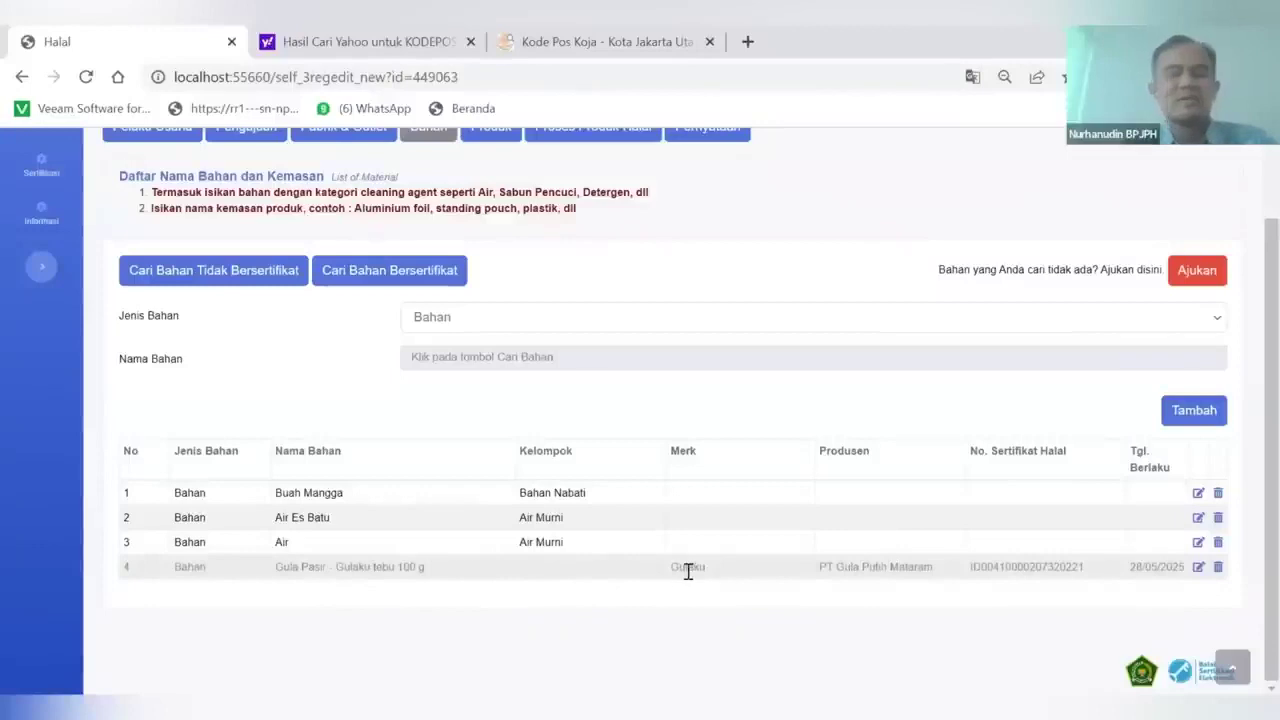
pyautogui.click(377, 283)
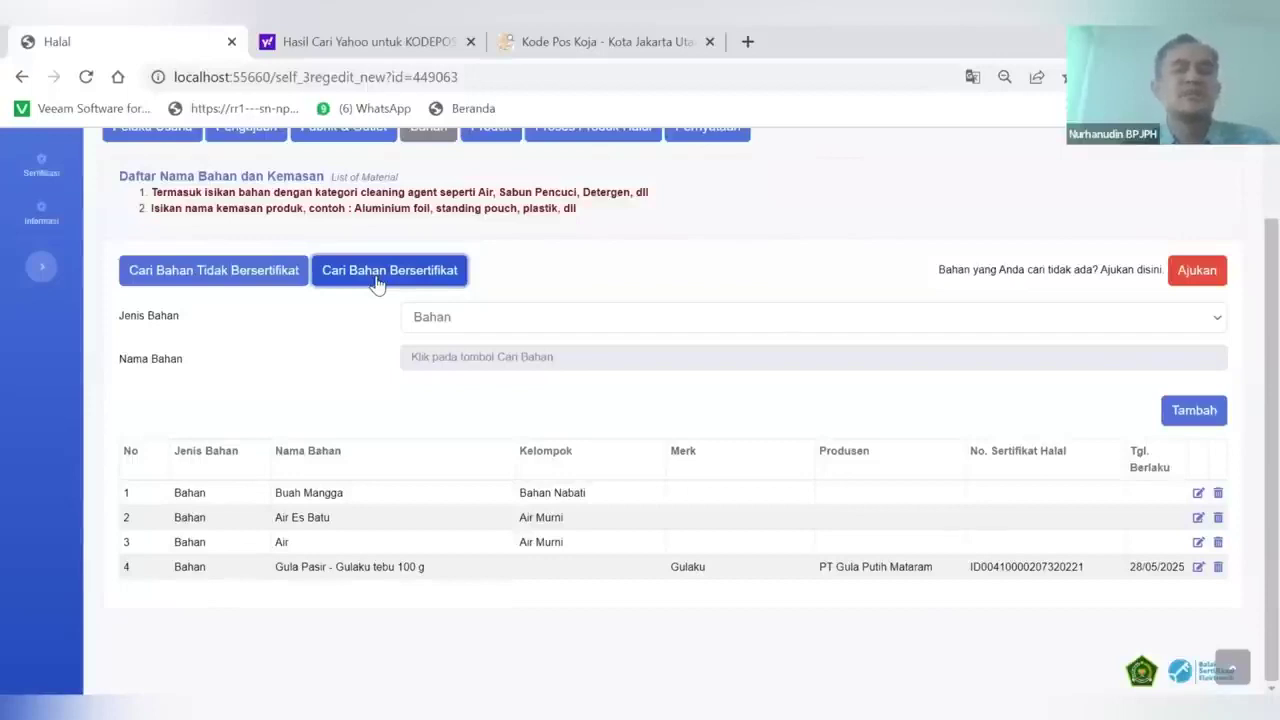
# Search certified ingredients for 'Susu Kental' and browse the PT Indolakto Susu Kental Manis results
pyautogui.click(451, 362)
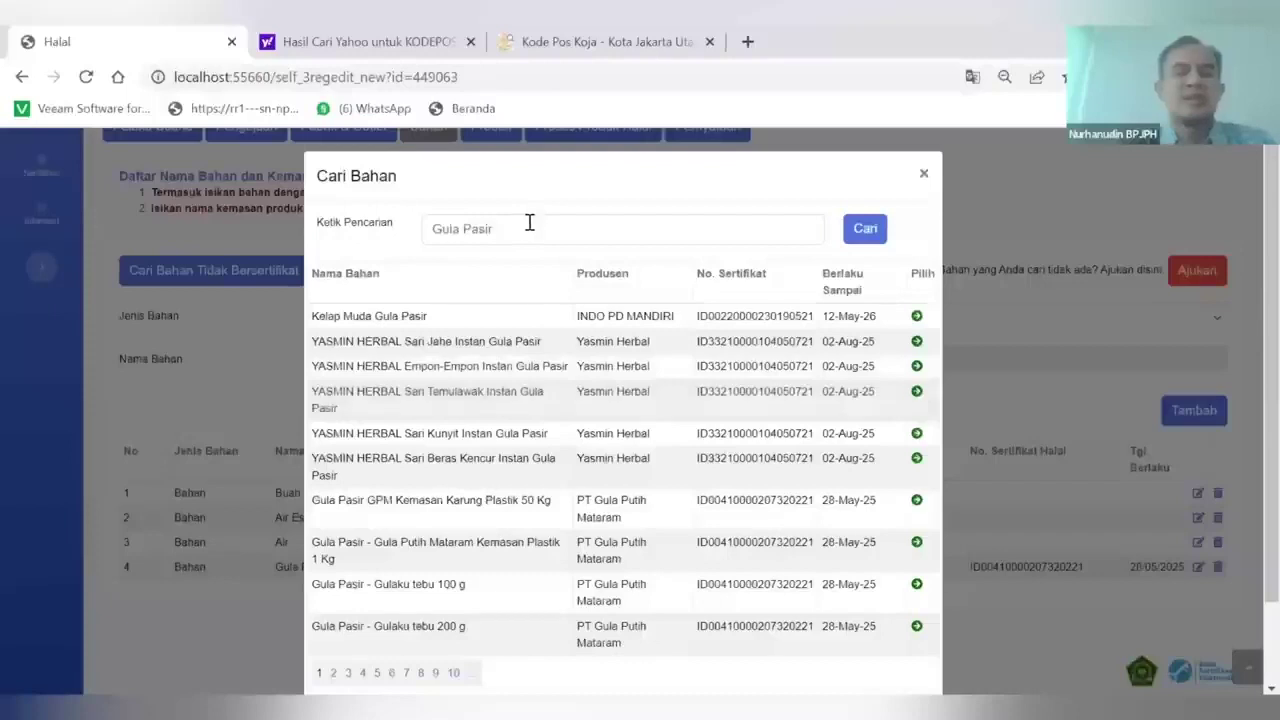
pyautogui.press('Tab')
pyautogui.write('Susu')
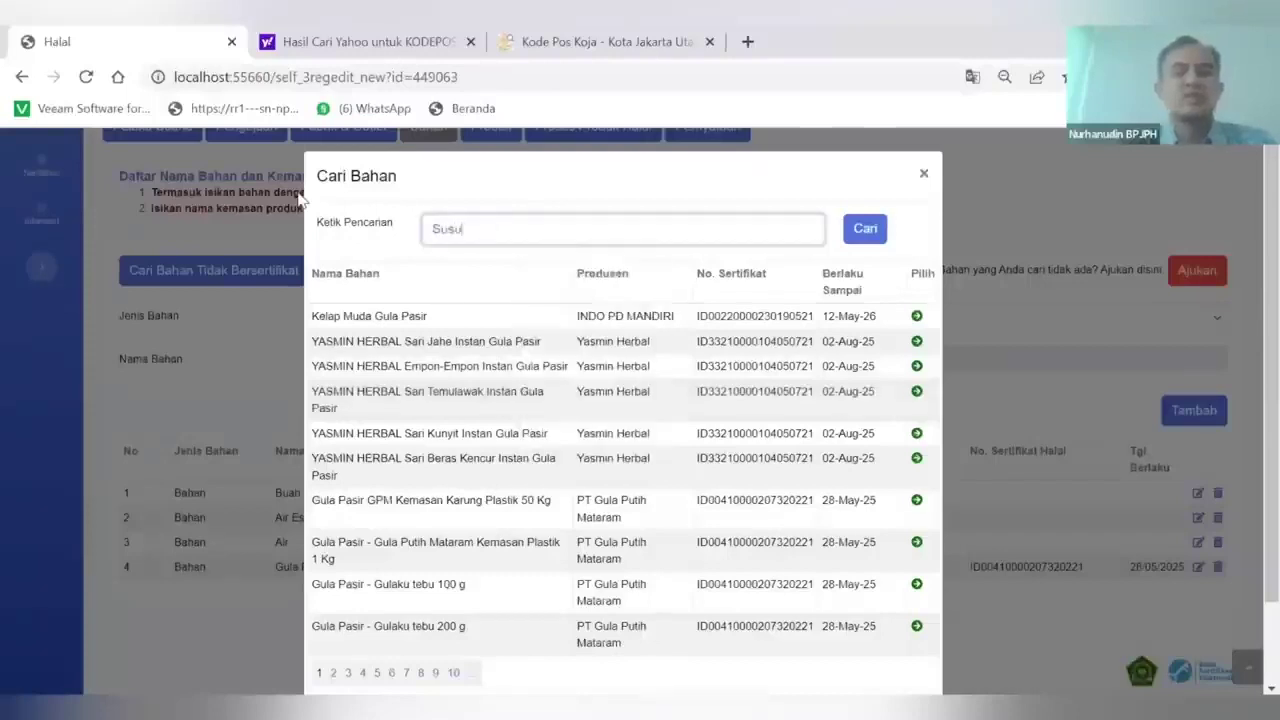
pyautogui.write(' Kental')
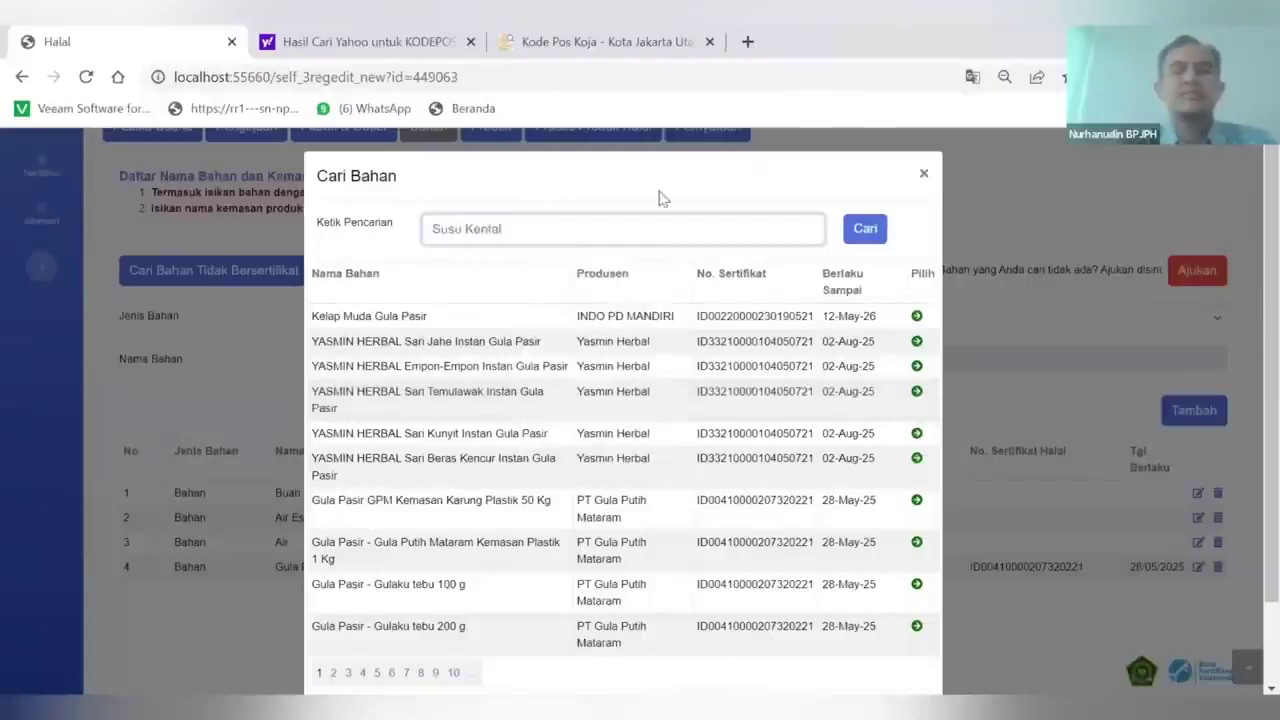
pyautogui.click(860, 238)
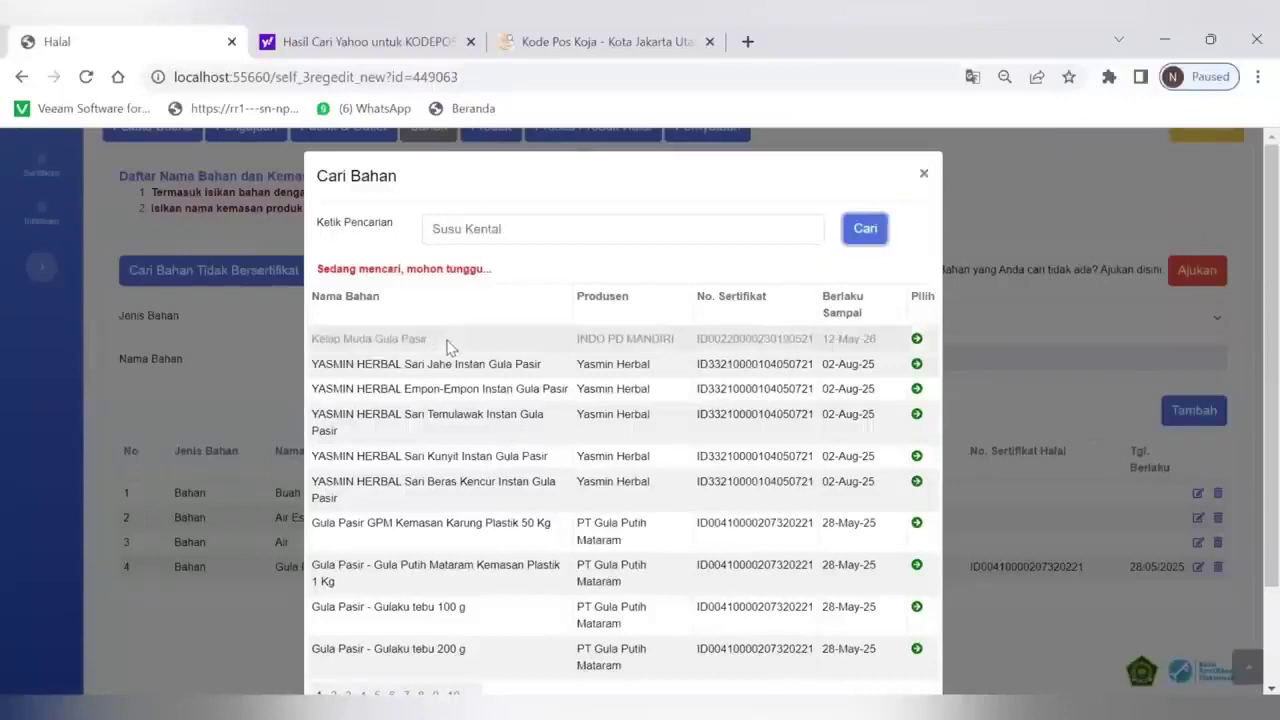
pyautogui.scroll(-2, 480, 452)
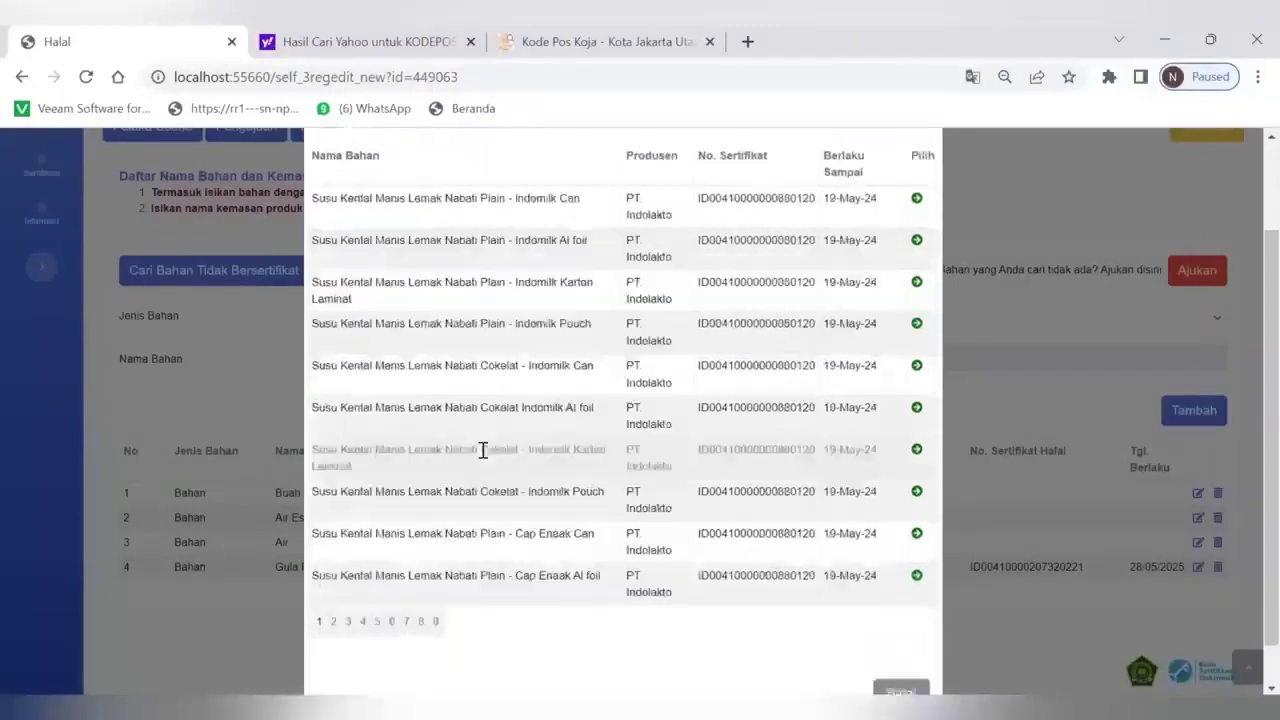
pyautogui.scroll(2, 482, 452)
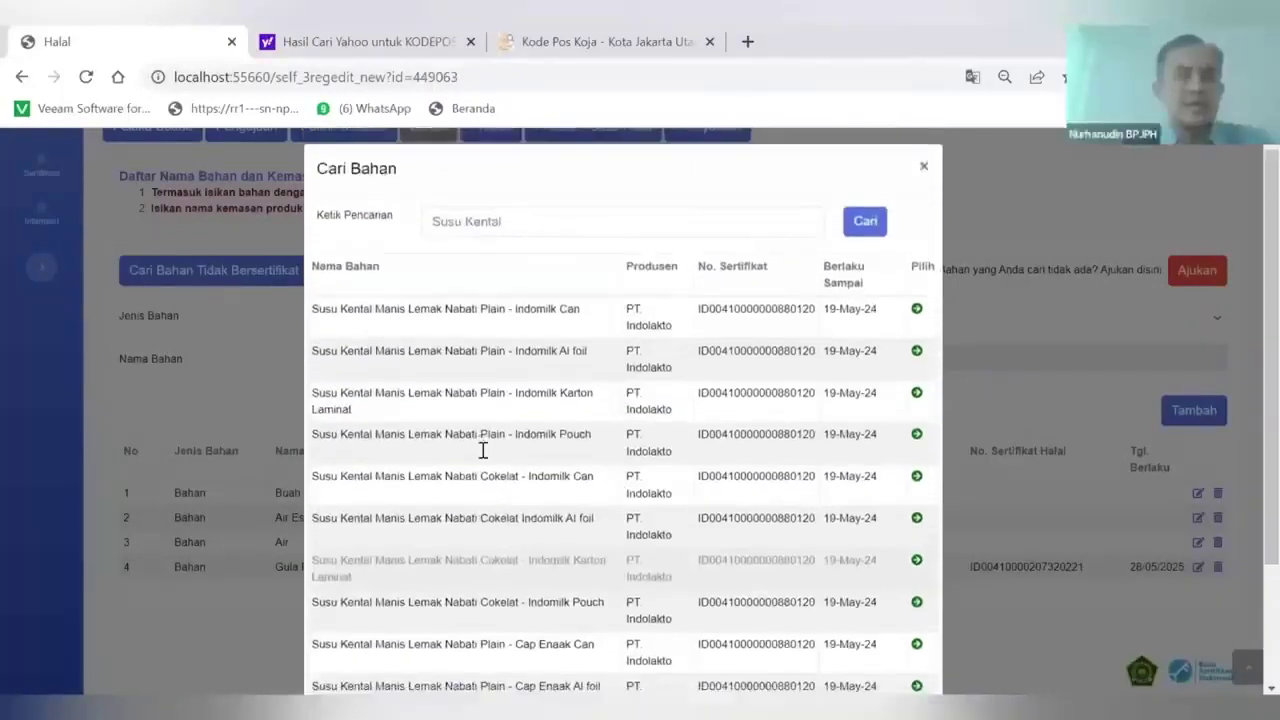
pyautogui.scroll(-1, 482, 452)
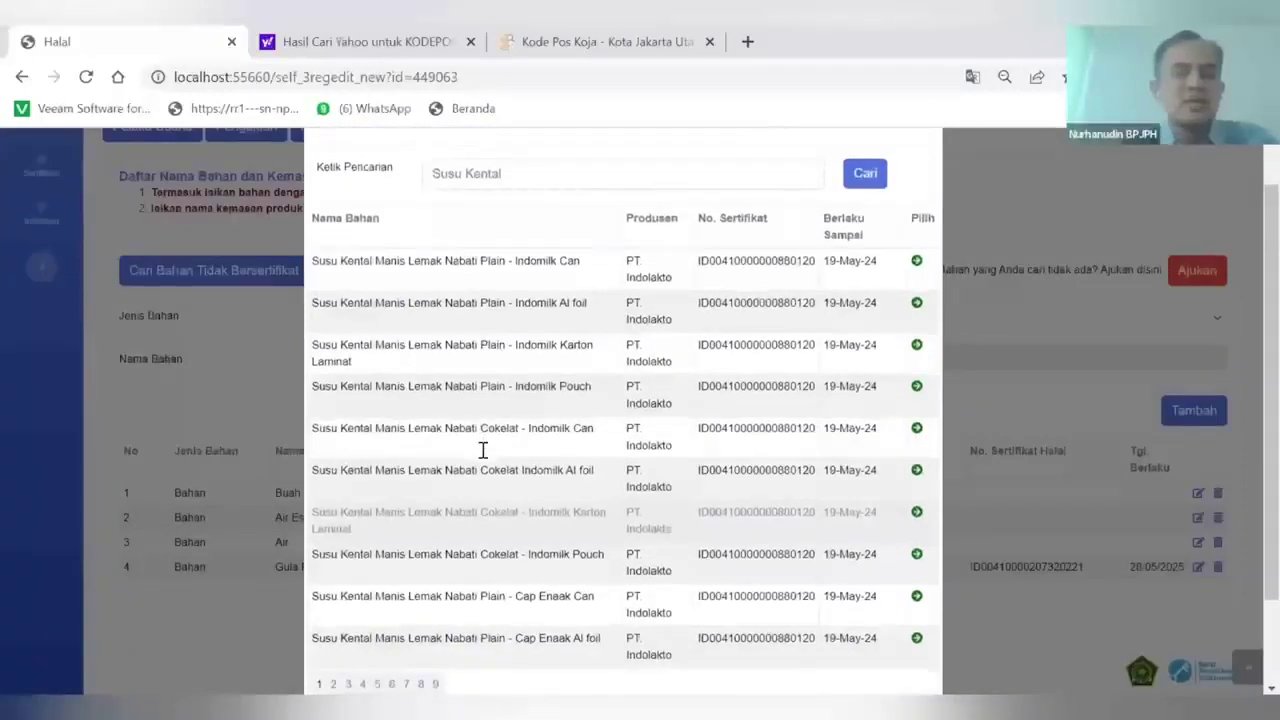
pyautogui.scroll(-1, 482, 451)
pyautogui.scroll(1, 482, 451)
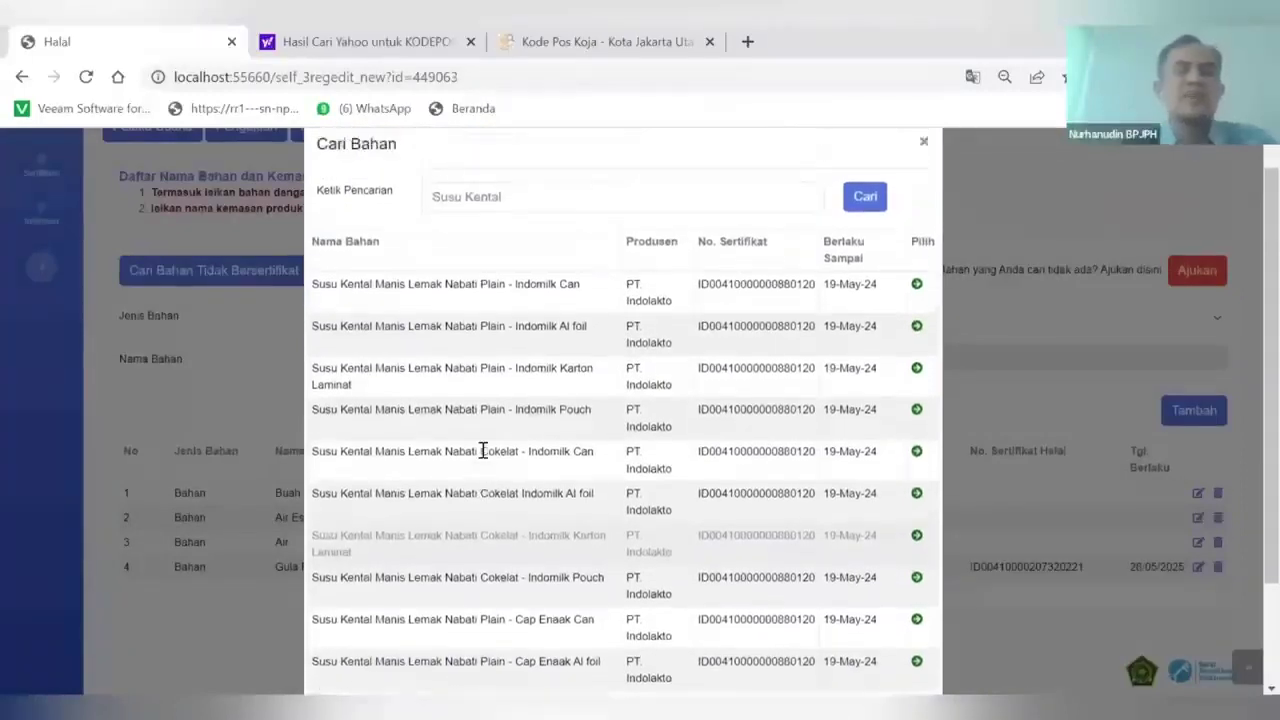
pyautogui.scroll(-2, 482, 451)
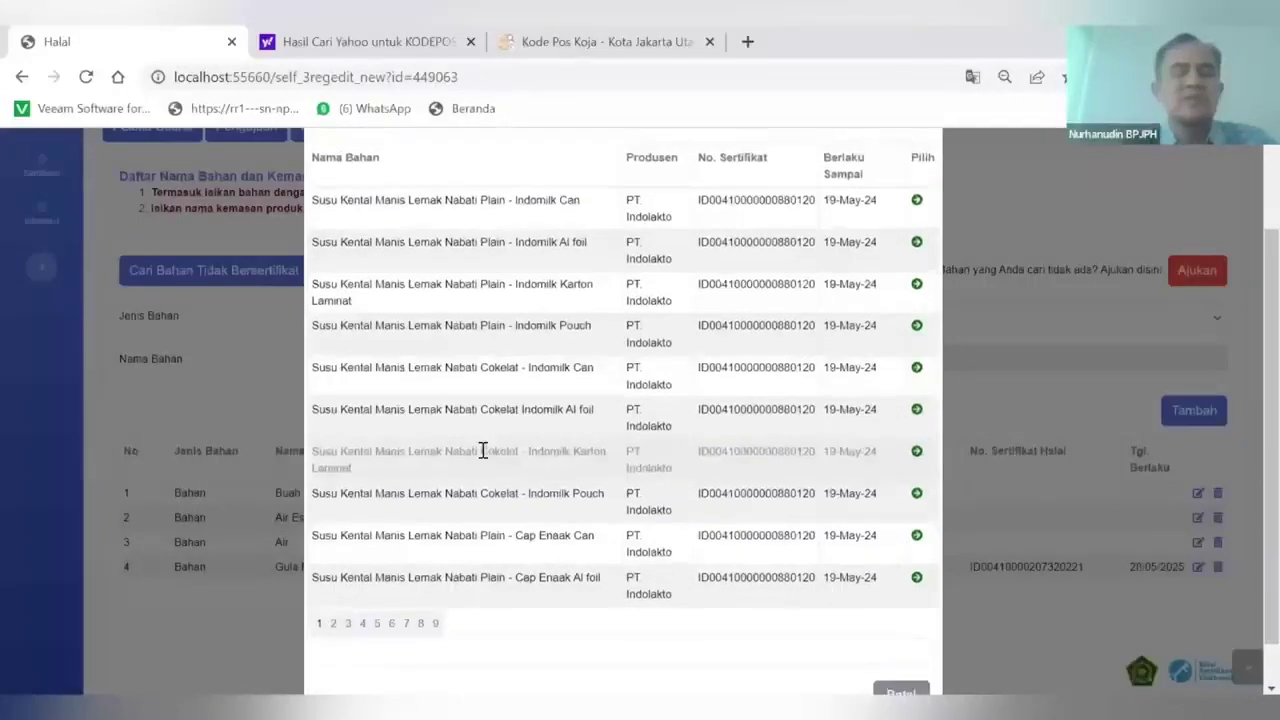
pyautogui.scroll(3, 482, 451)
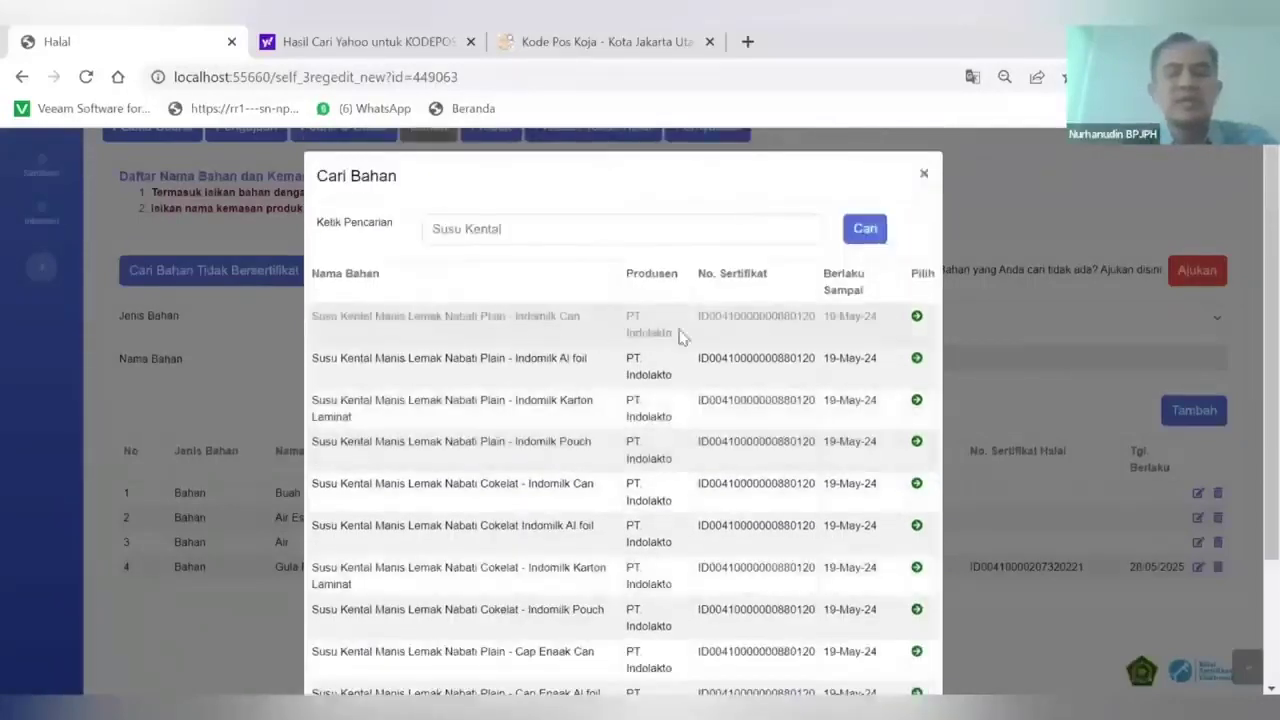
# Add Susu Kental Manis Lemak Nabati Plain - Indomilk Can from PT. Indolakto with brand Indomilk
pyautogui.click(916, 318)
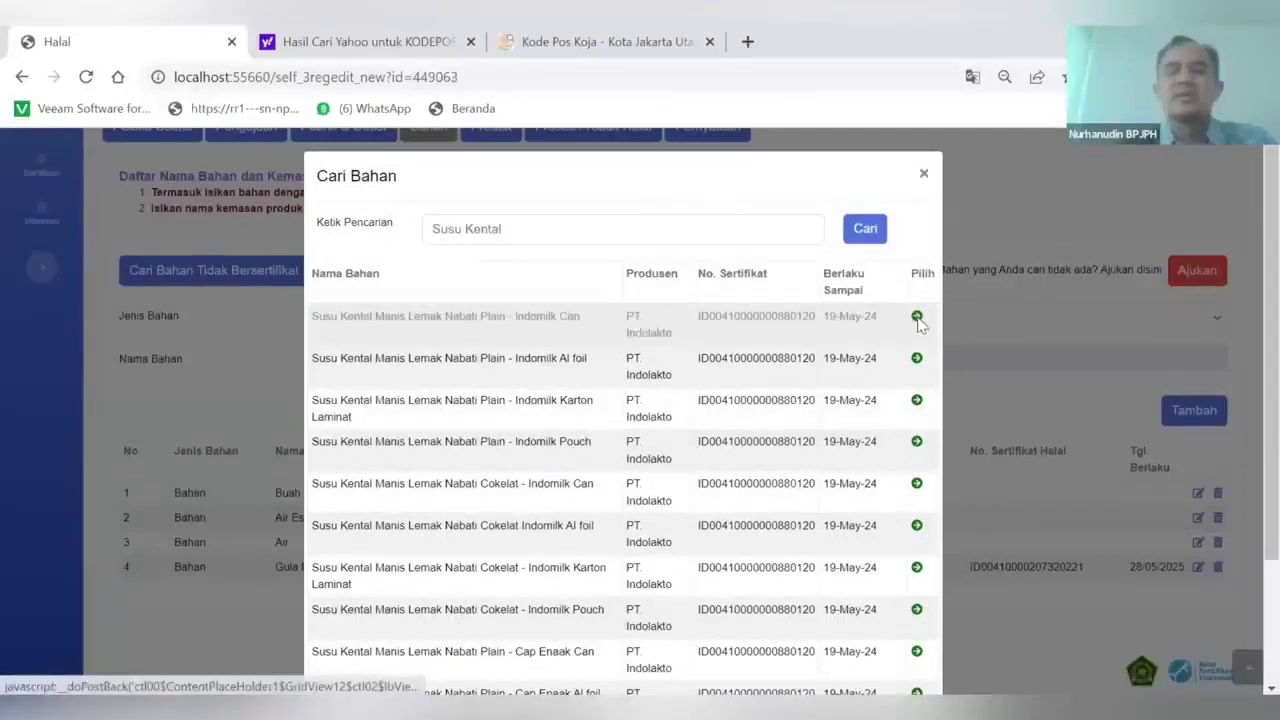
pyautogui.click(436, 402)
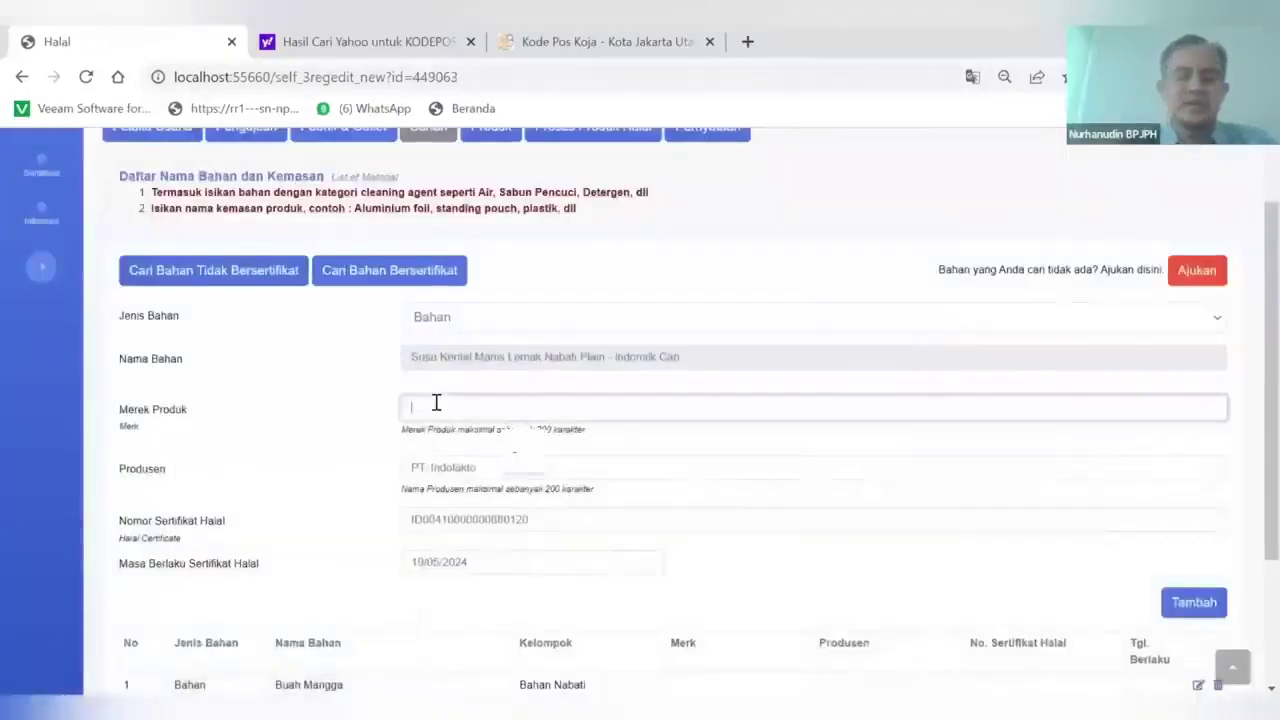
pyautogui.write('Indomilk')
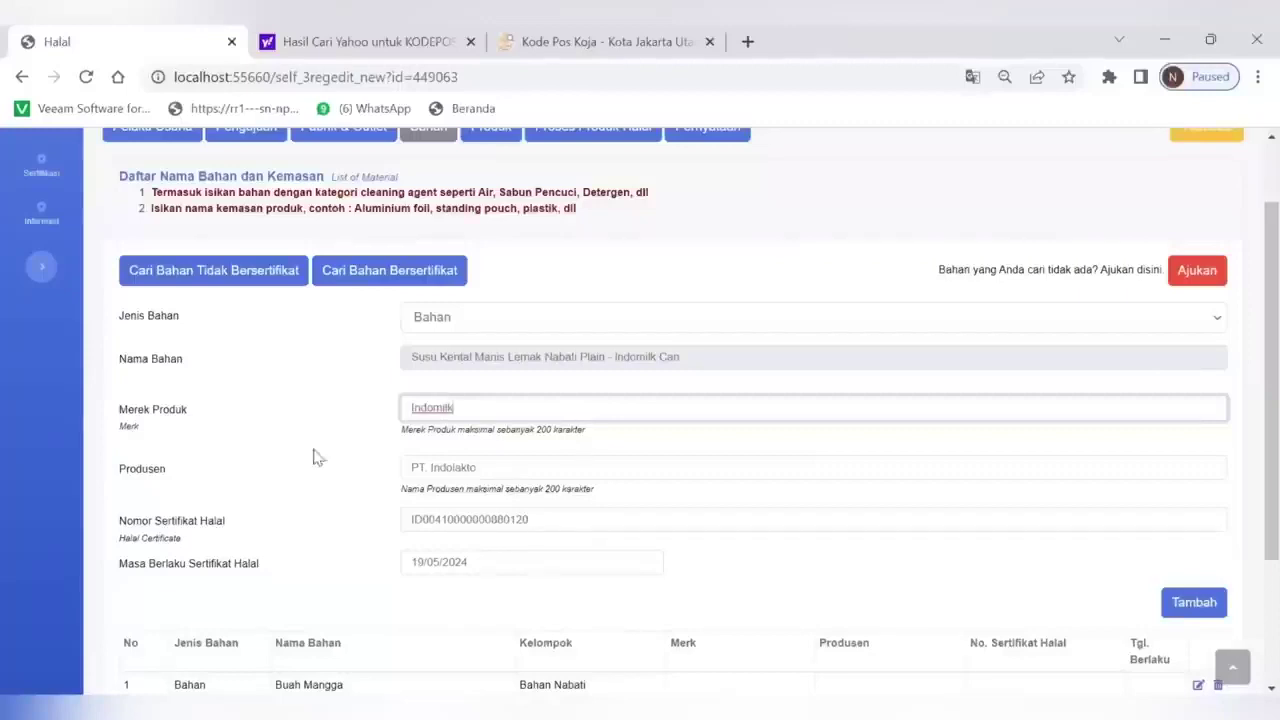
pyautogui.click(283, 432)
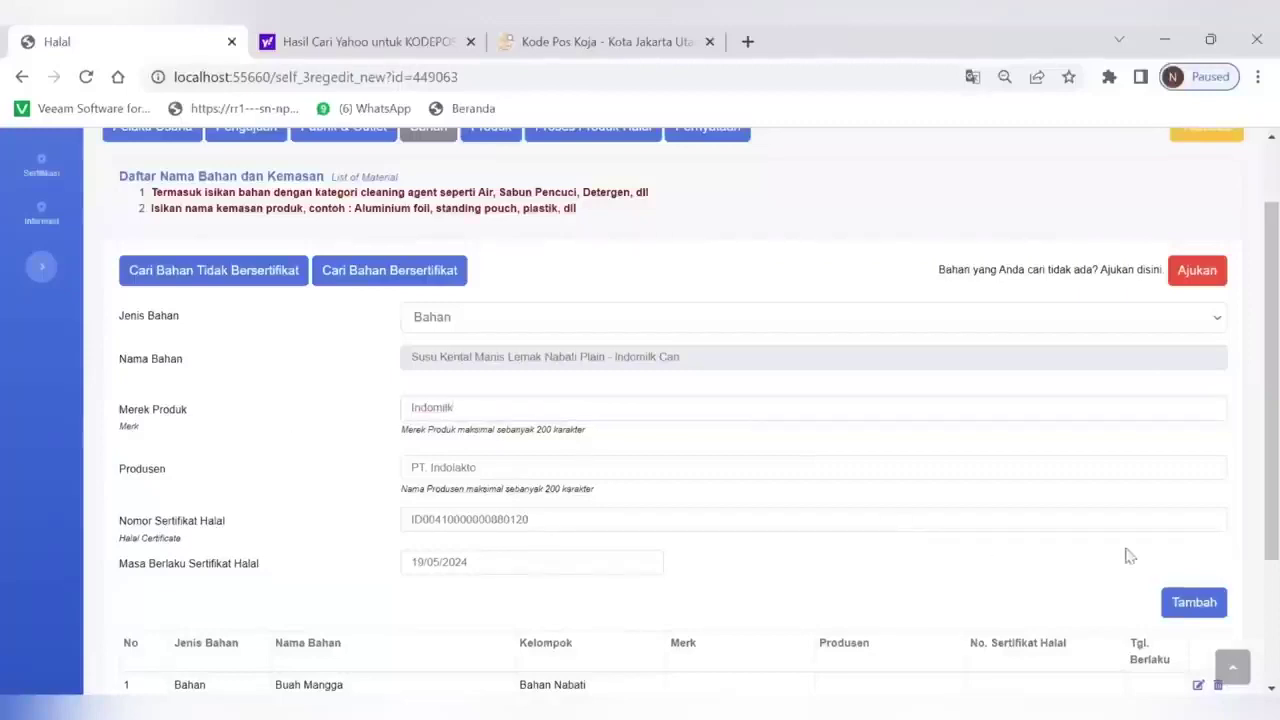
pyautogui.click(1170, 598)
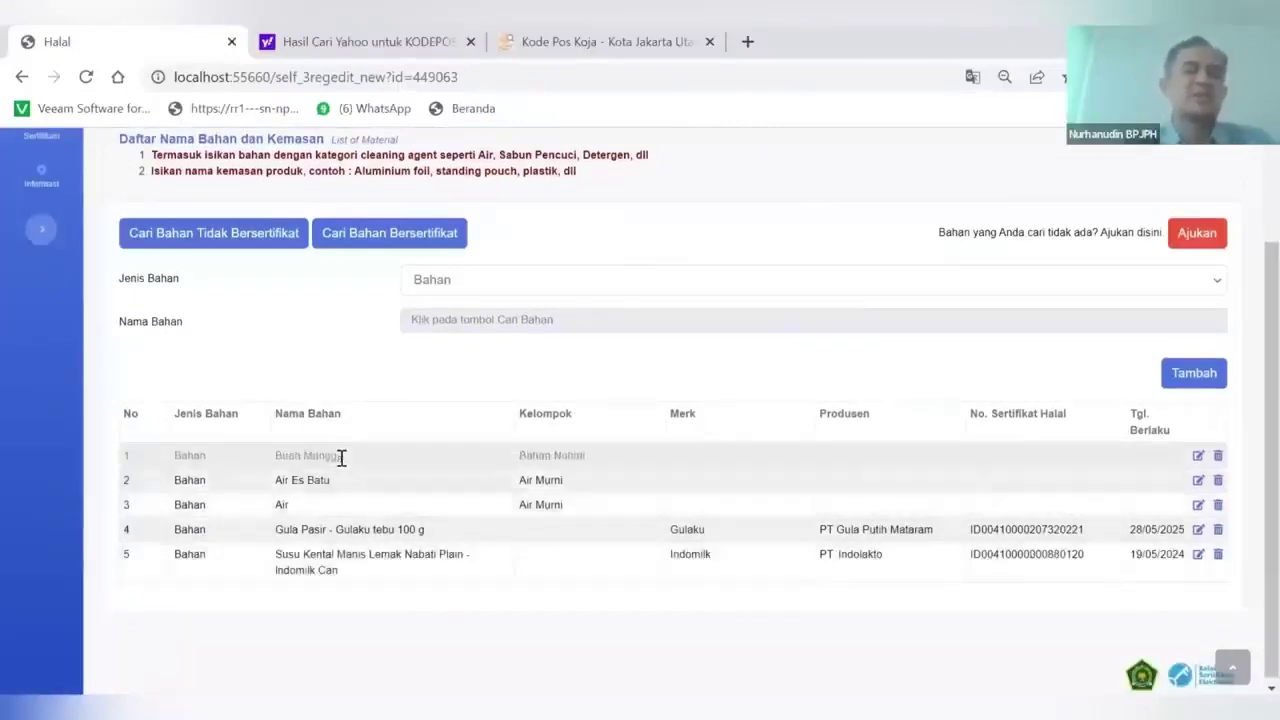
pyautogui.scroll(1, 343, 463)
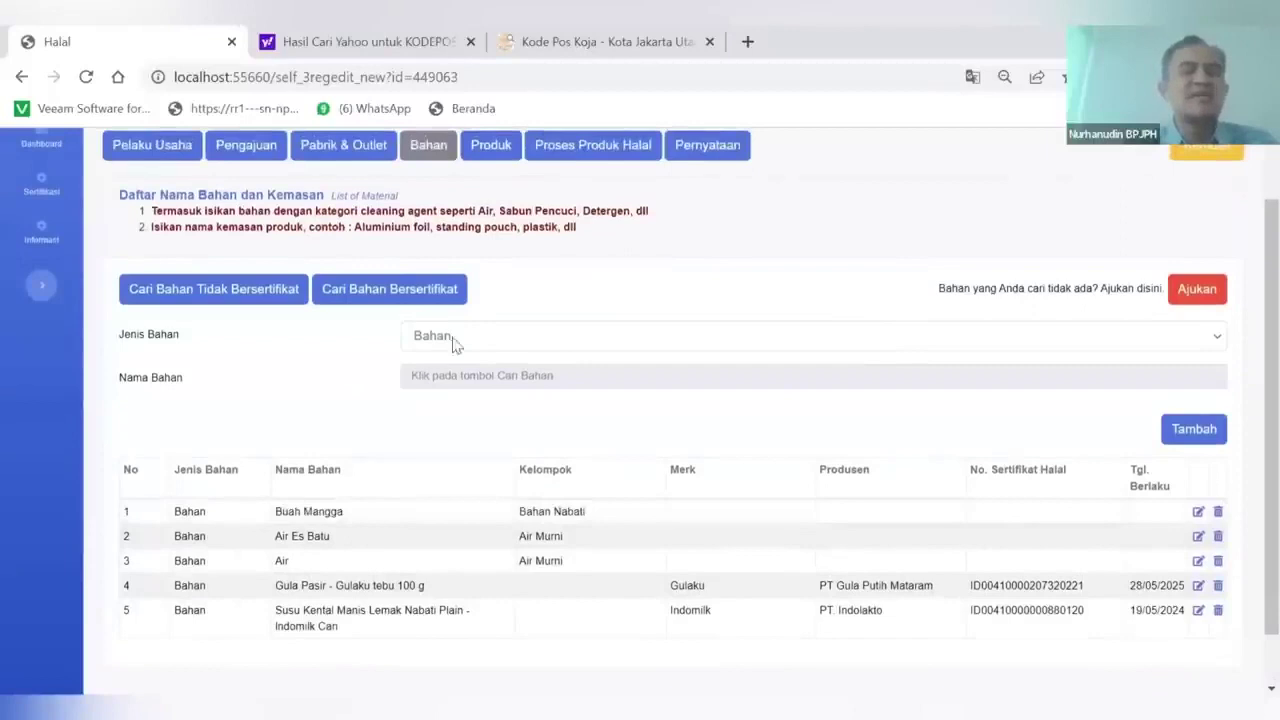
pyautogui.click(465, 342)
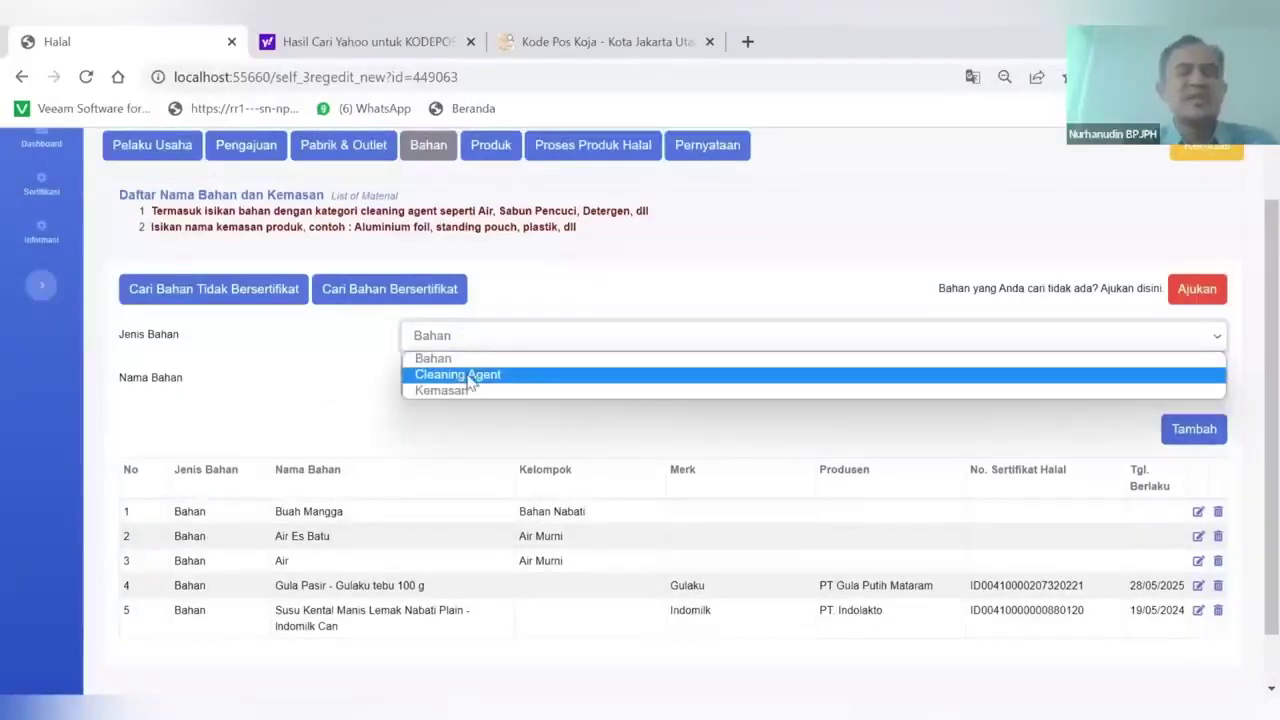
pyautogui.click(468, 375)
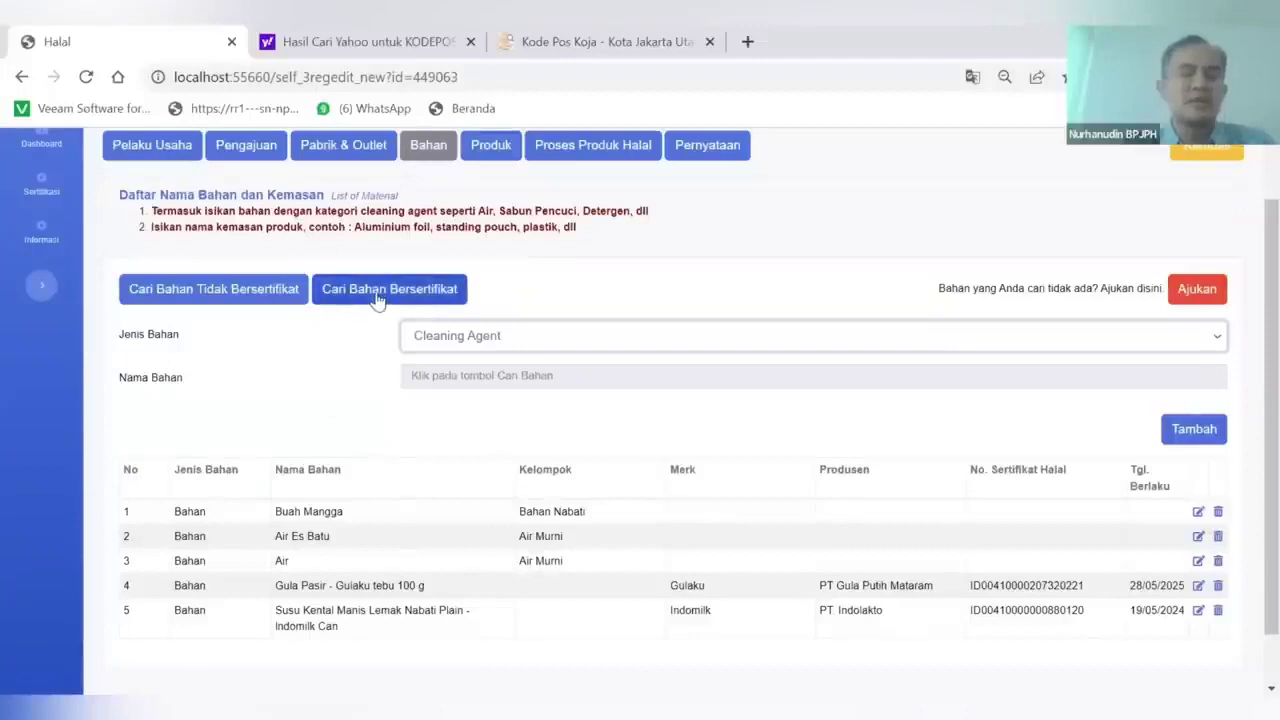
pyautogui.click(378, 300)
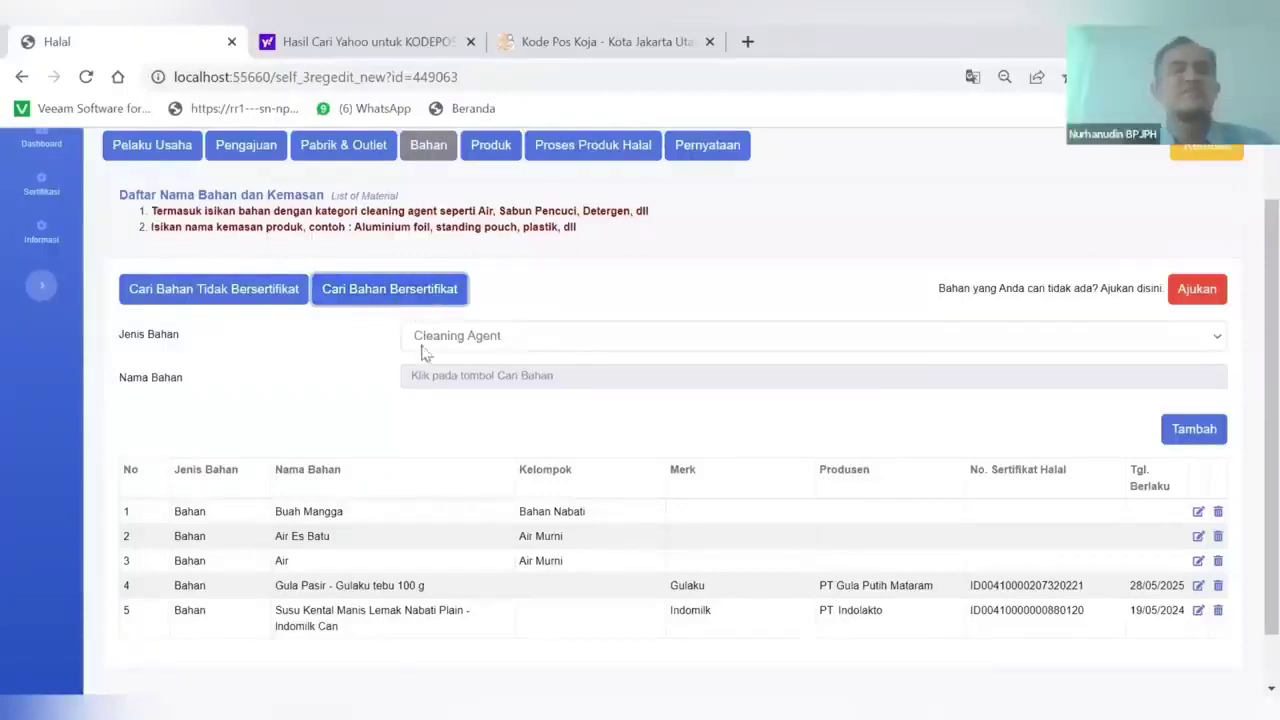
pyautogui.click(388, 294)
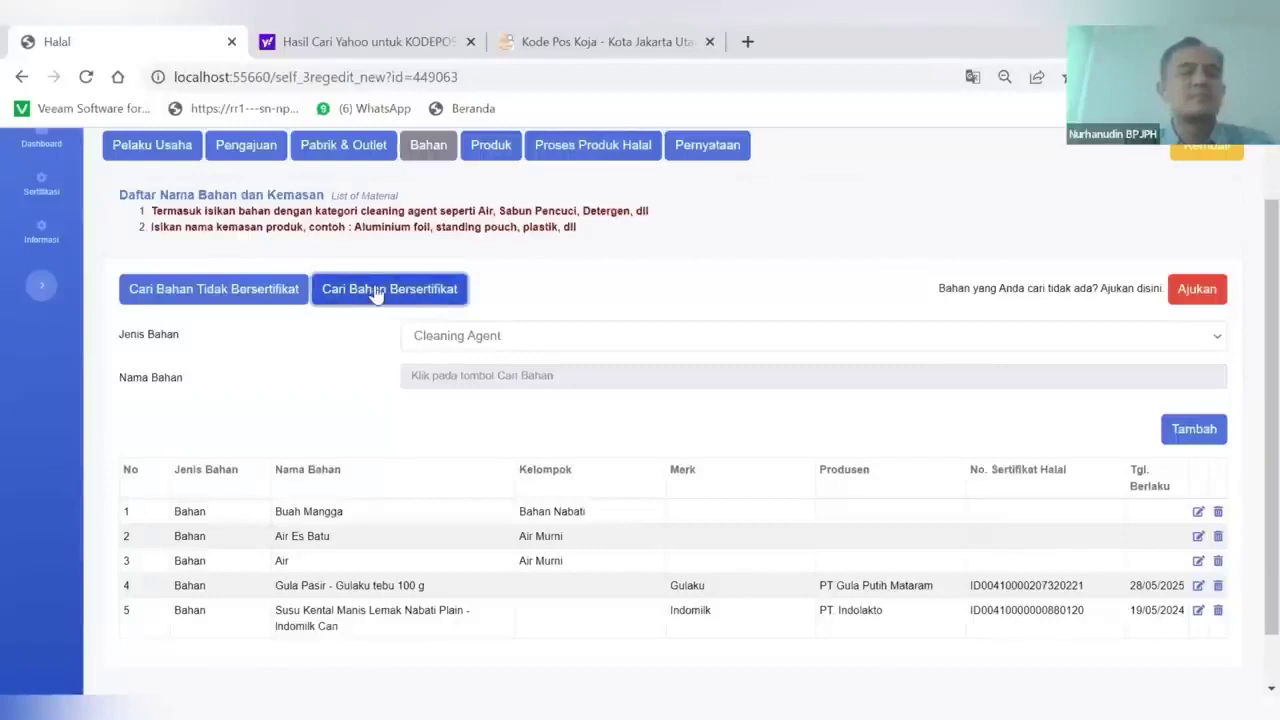
pyautogui.scroll(-1, 388, 358)
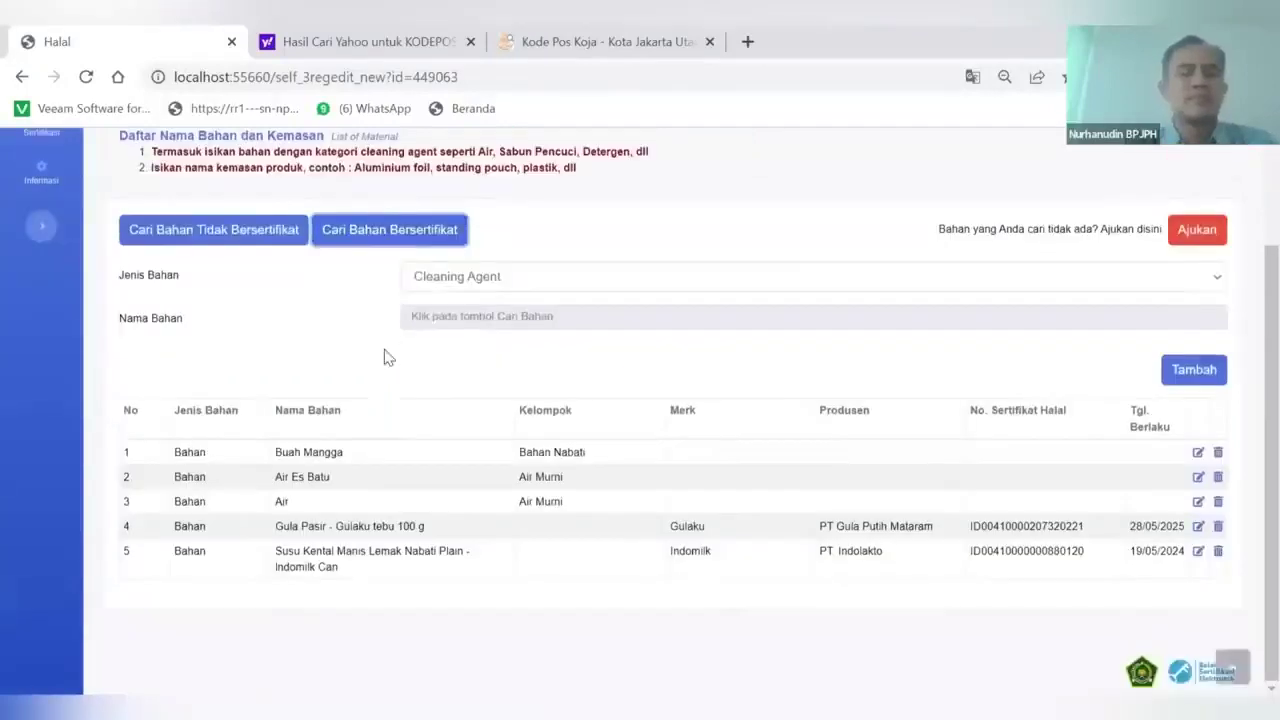
pyautogui.scroll(2, 388, 358)
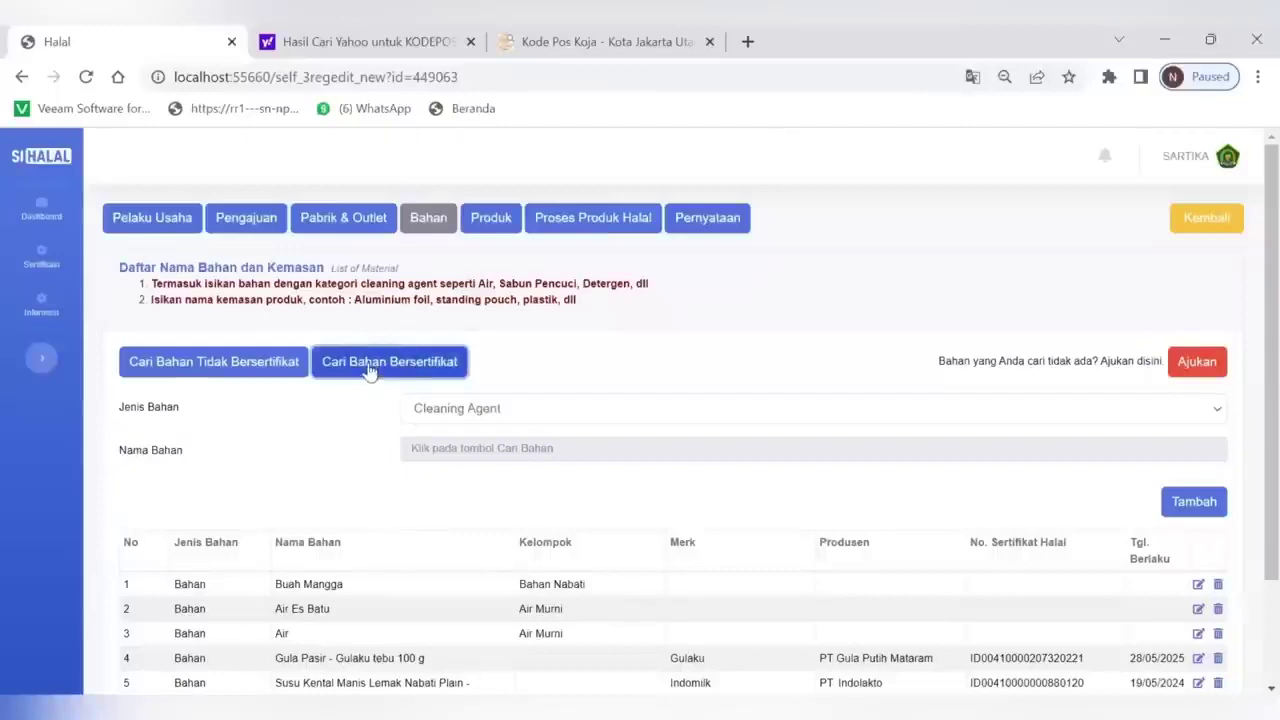
pyautogui.scroll(-2, 368, 370)
pyautogui.scroll(2, 368, 370)
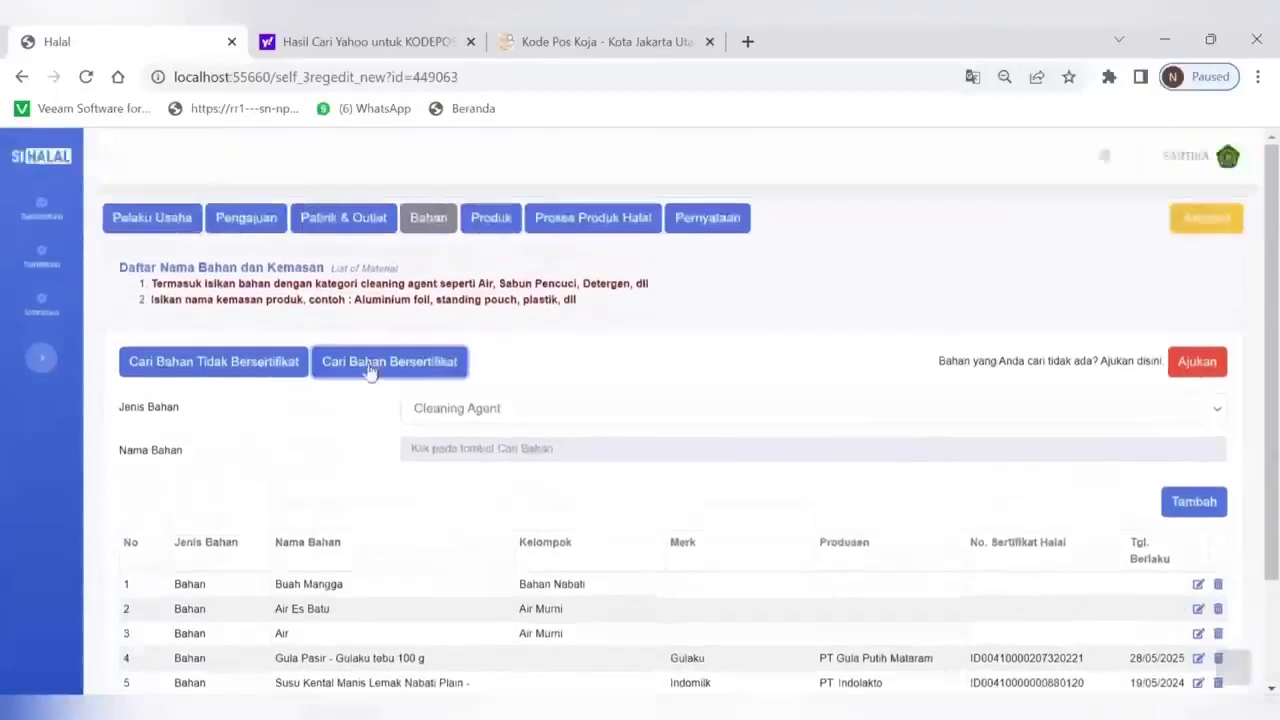
pyautogui.scroll(-1, 368, 370)
pyautogui.scroll(-1, 368, 370)
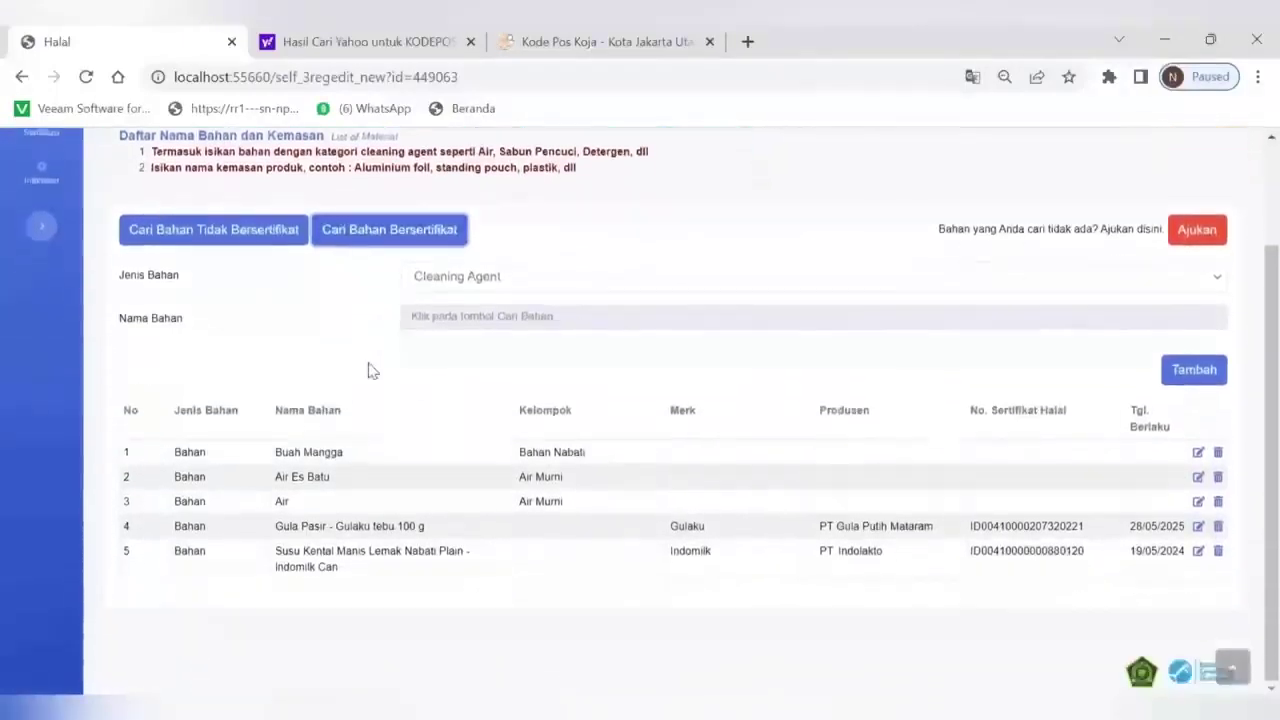
pyautogui.scroll(1, 374, 414)
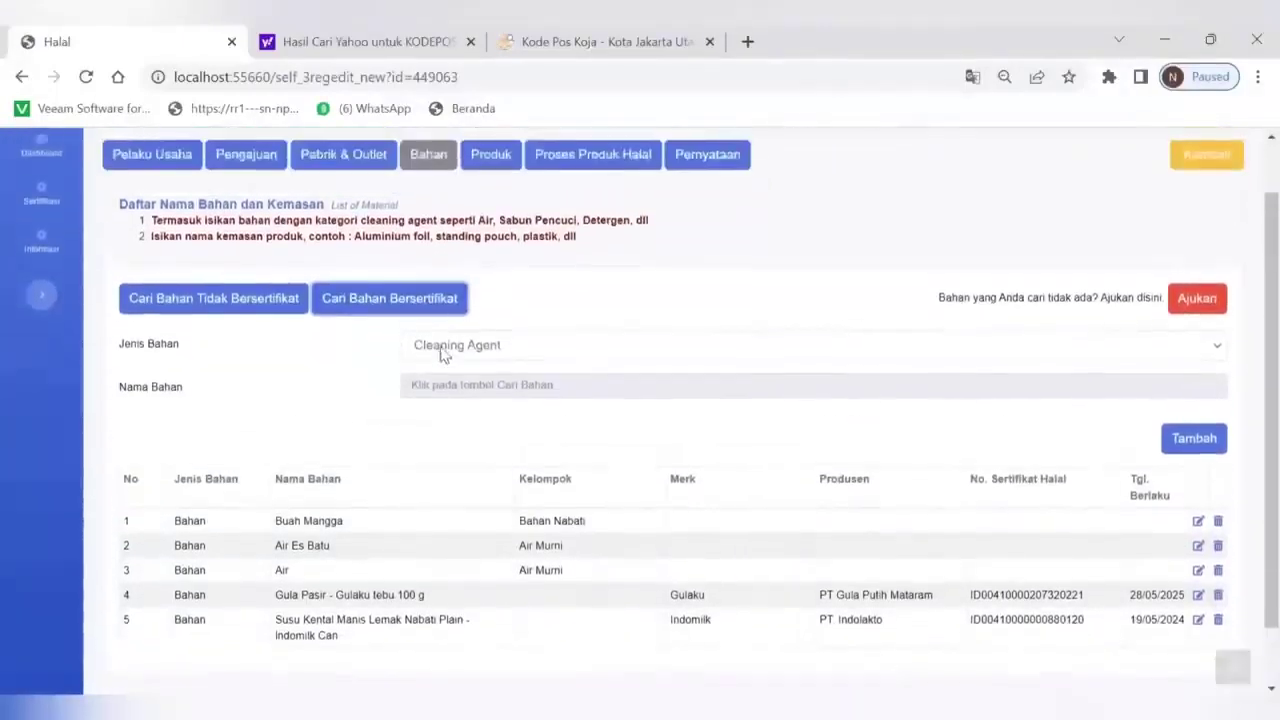
pyautogui.click(449, 346)
pyautogui.click(438, 388)
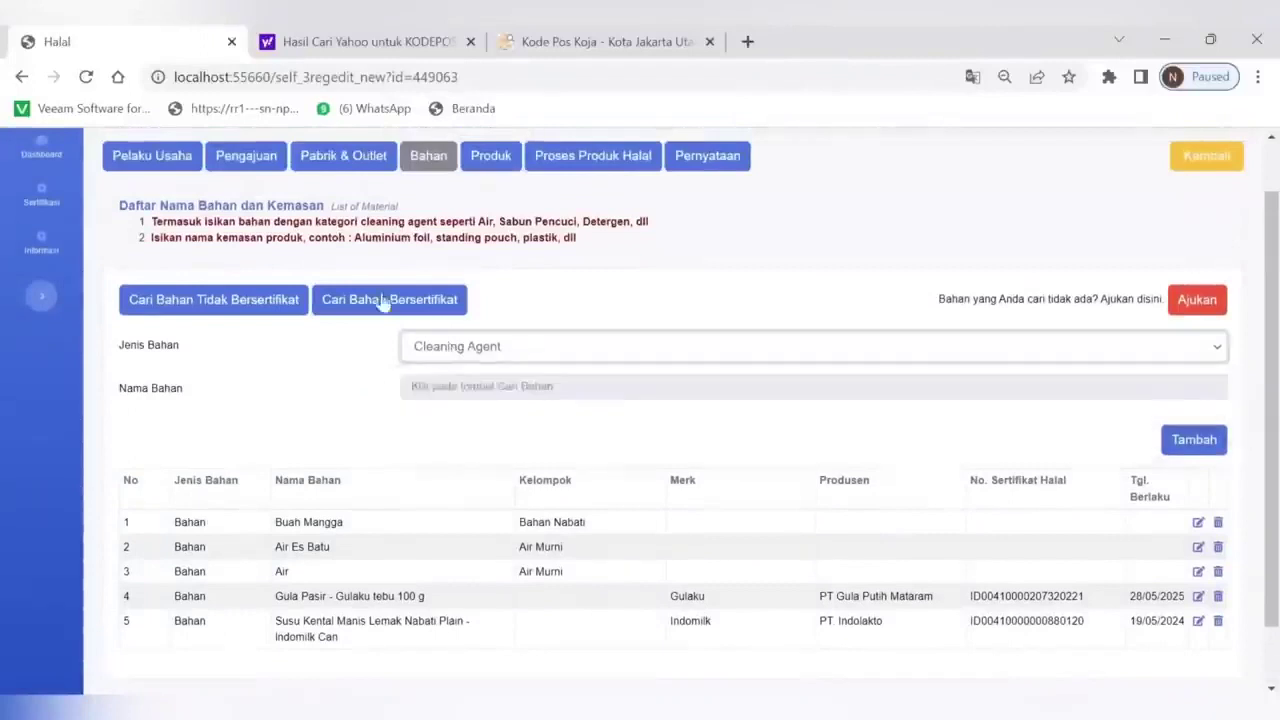
pyautogui.click(383, 311)
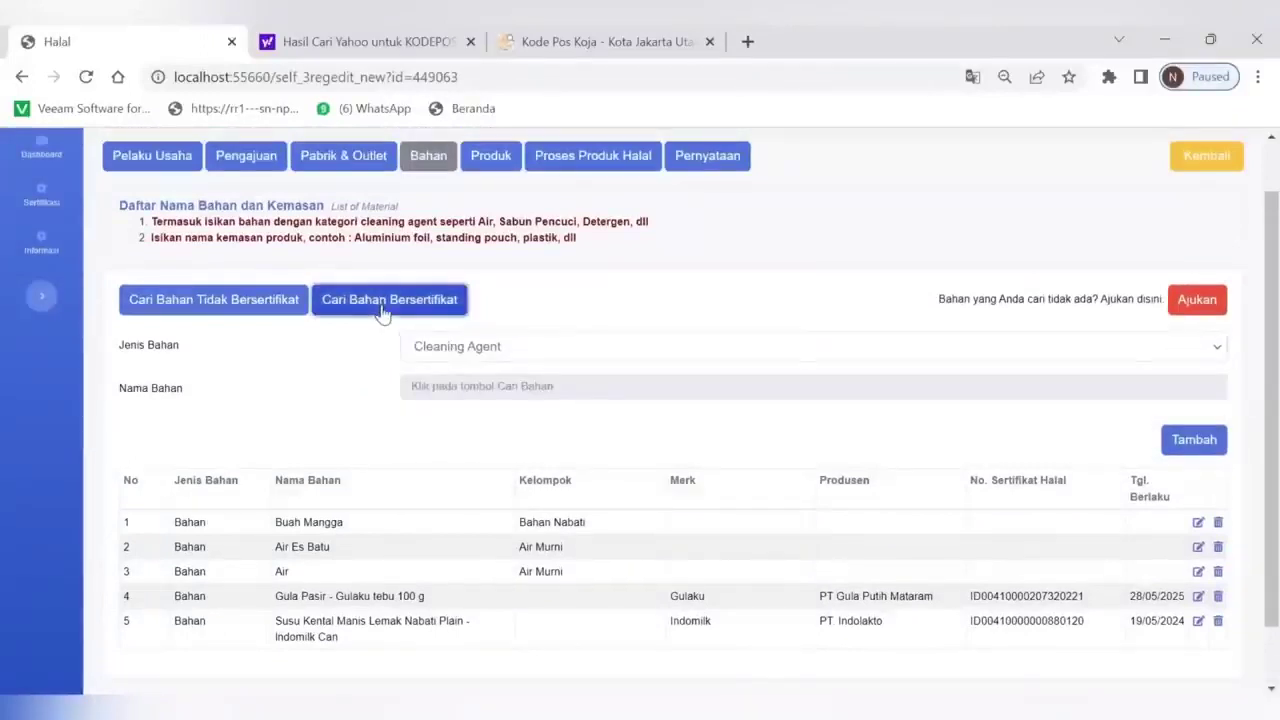
pyautogui.click(440, 350)
pyautogui.click(327, 351)
pyautogui.scroll(-1, 366, 457)
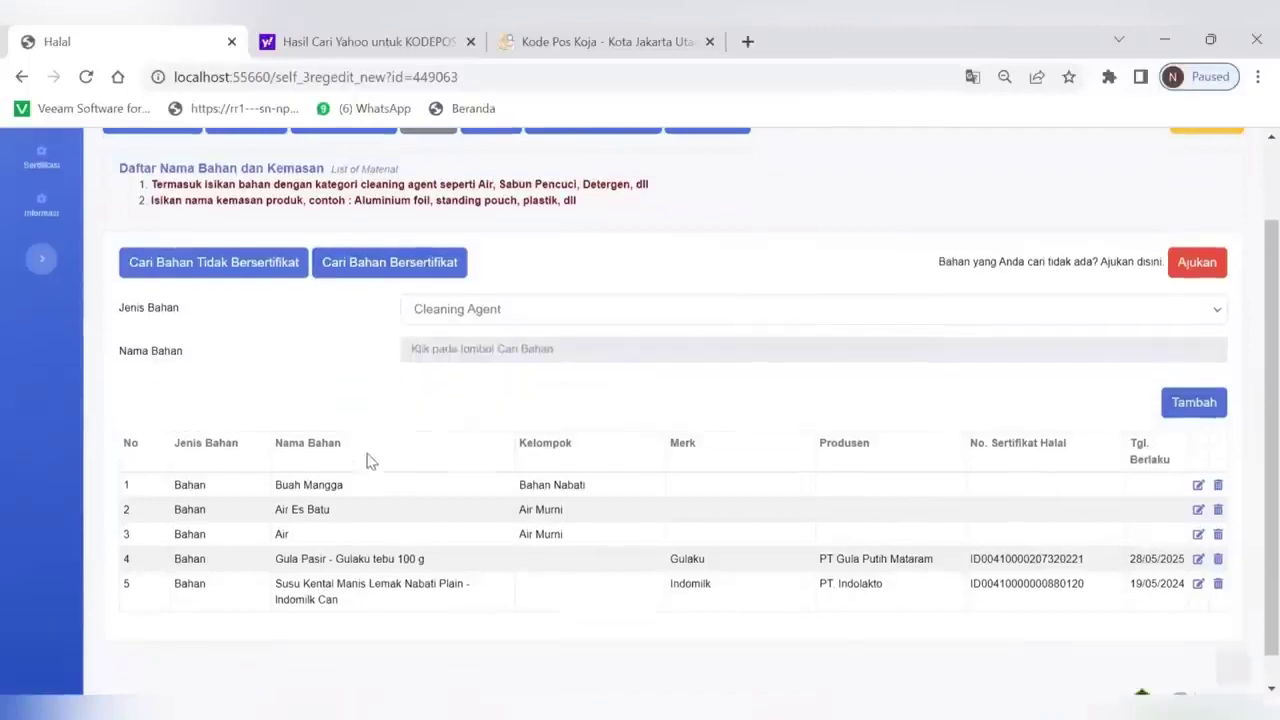
pyautogui.scroll(3, 366, 457)
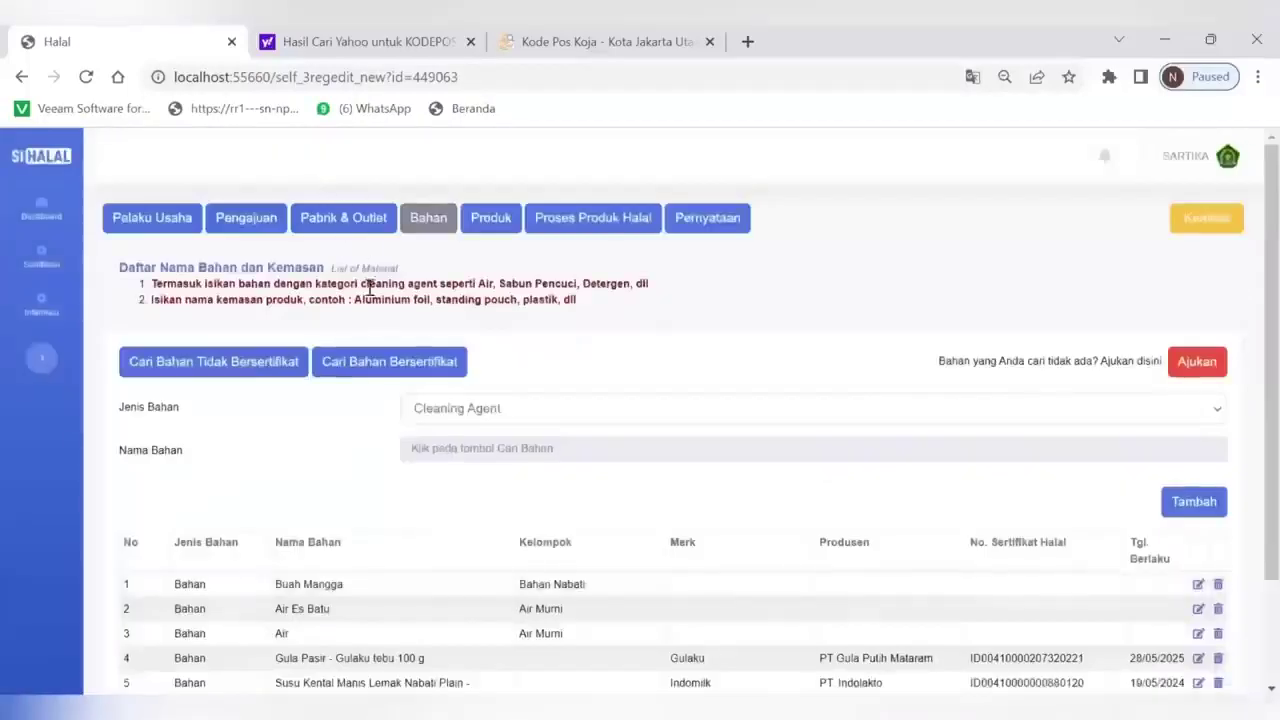
pyautogui.scroll(-1, 385, 360)
pyautogui.click(363, 330)
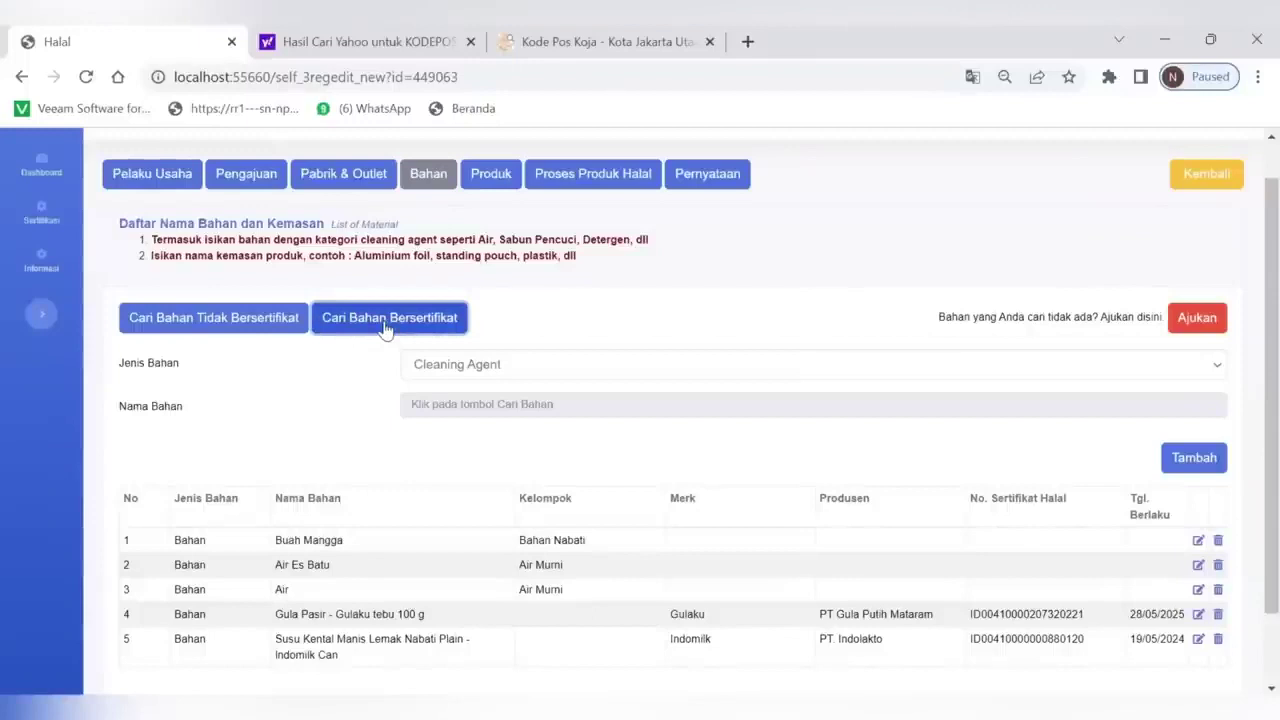
pyautogui.click(447, 375)
pyautogui.click(448, 428)
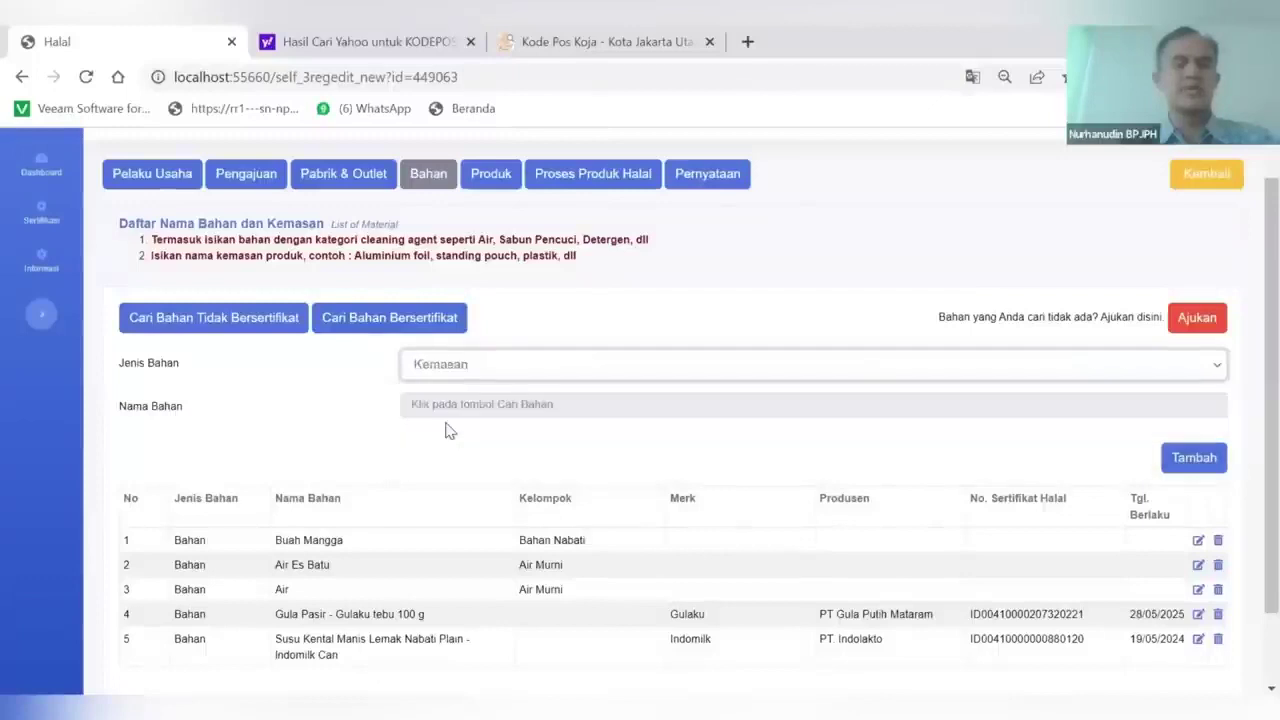
pyautogui.click(243, 325)
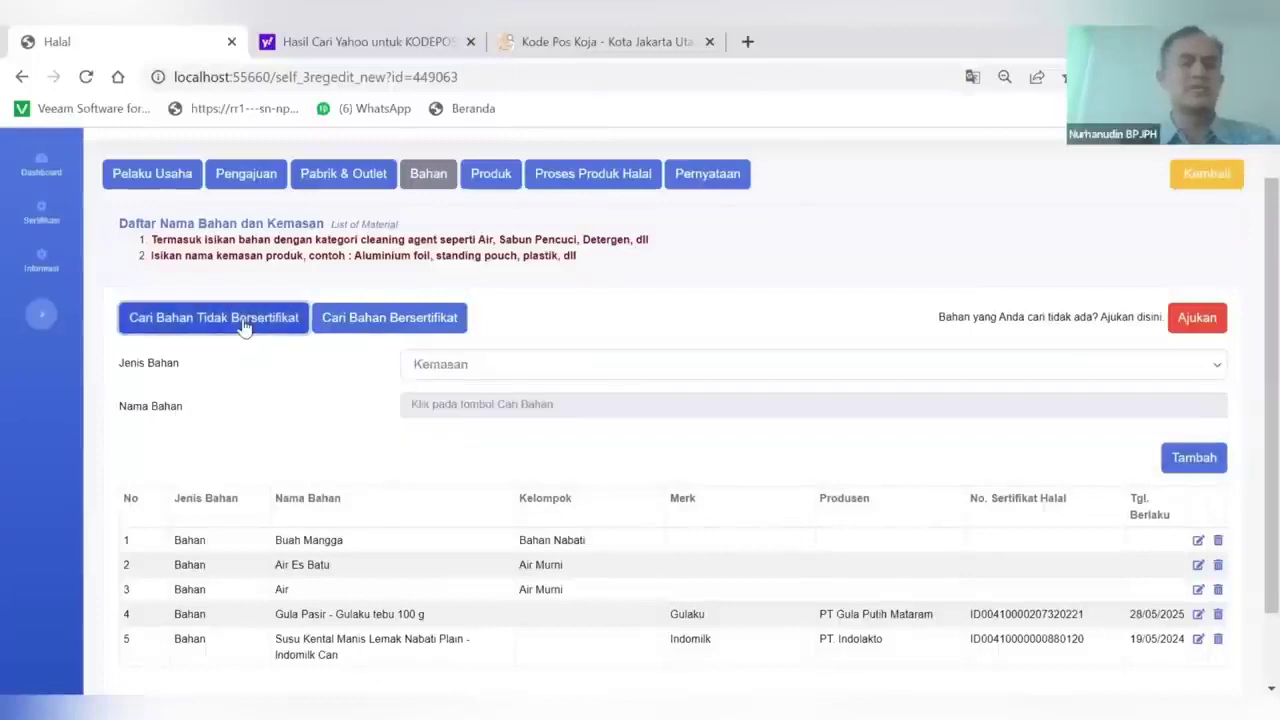
pyautogui.scroll(1, 357, 424)
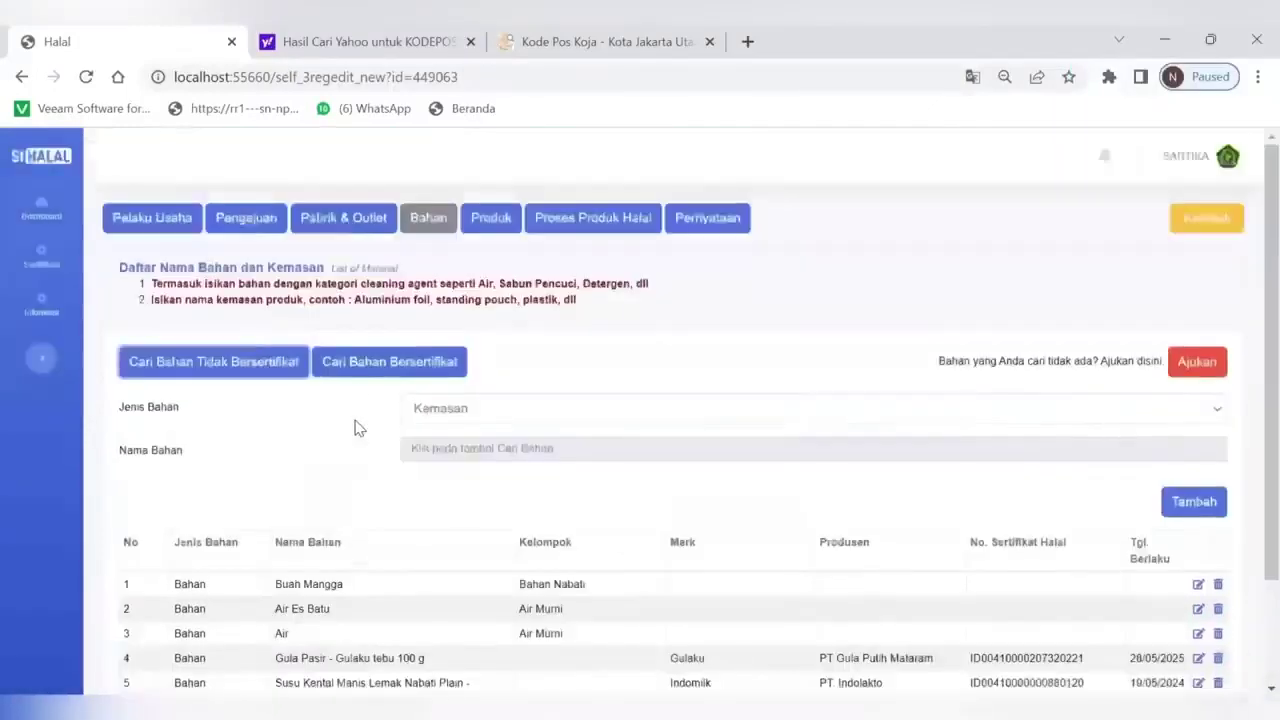
pyautogui.click(372, 370)
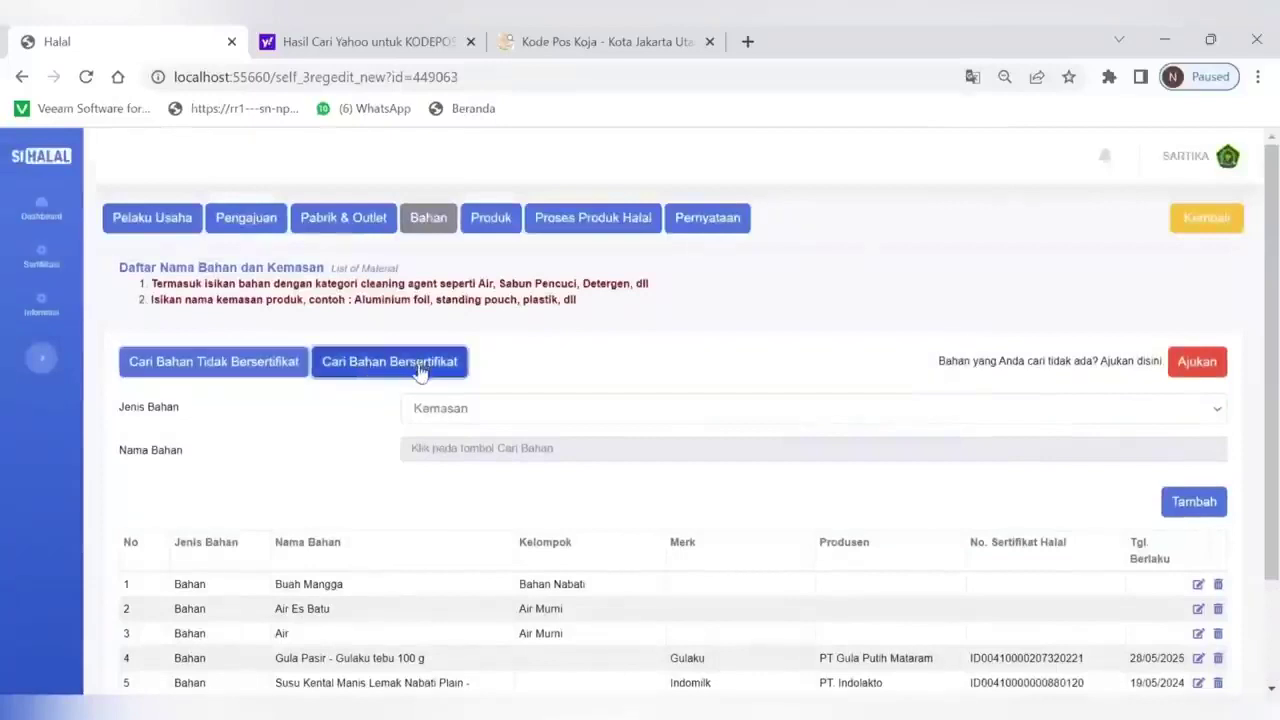
pyautogui.scroll(-1, 420, 372)
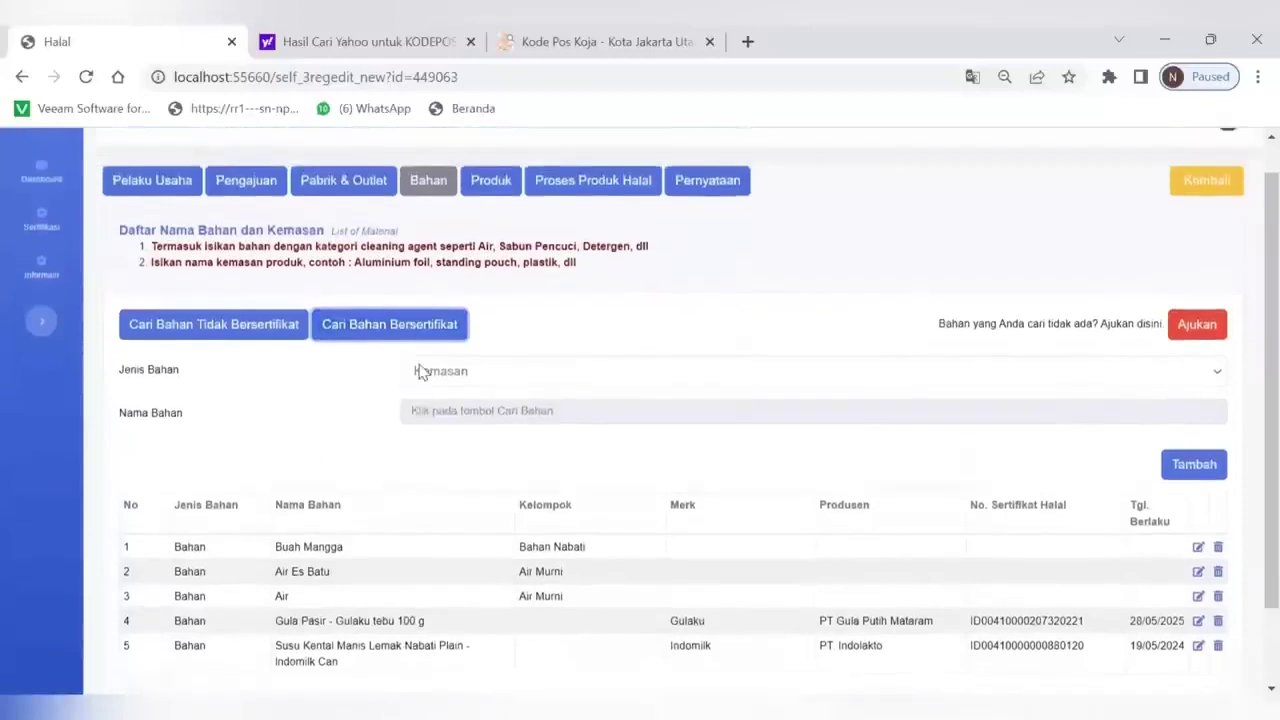
pyautogui.scroll(1, 420, 372)
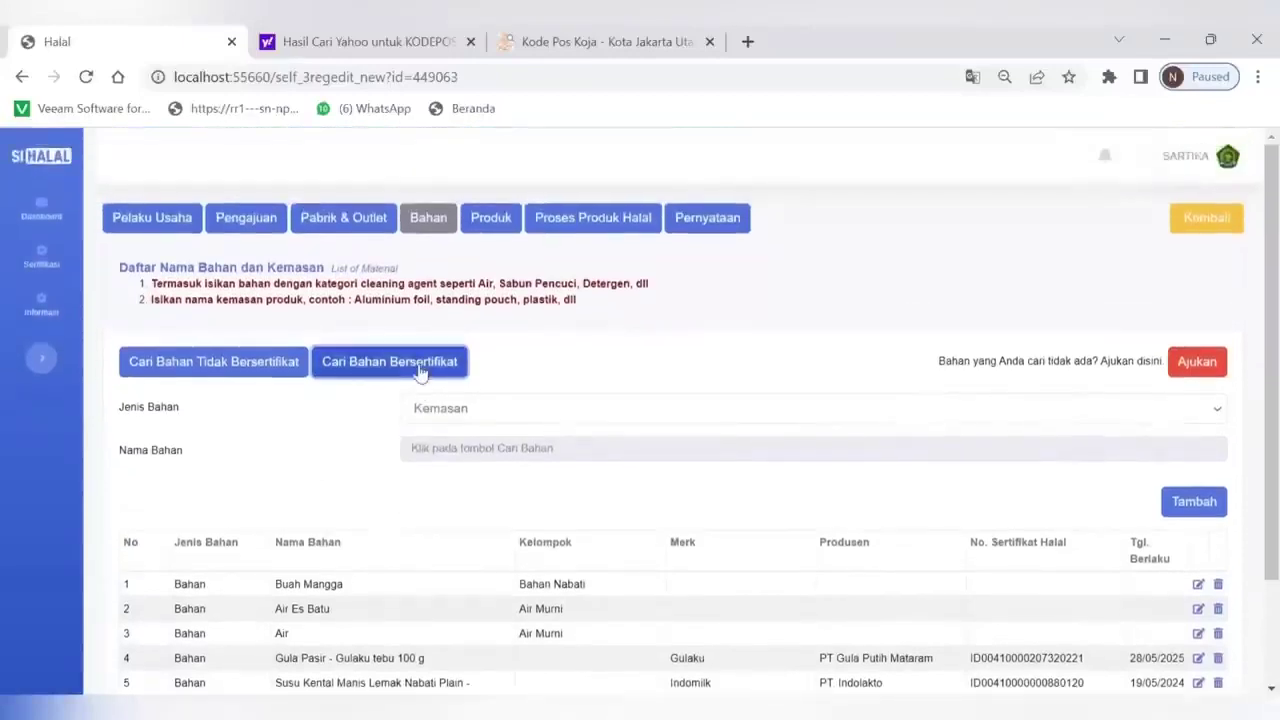
pyautogui.click(485, 410)
pyautogui.click(483, 449)
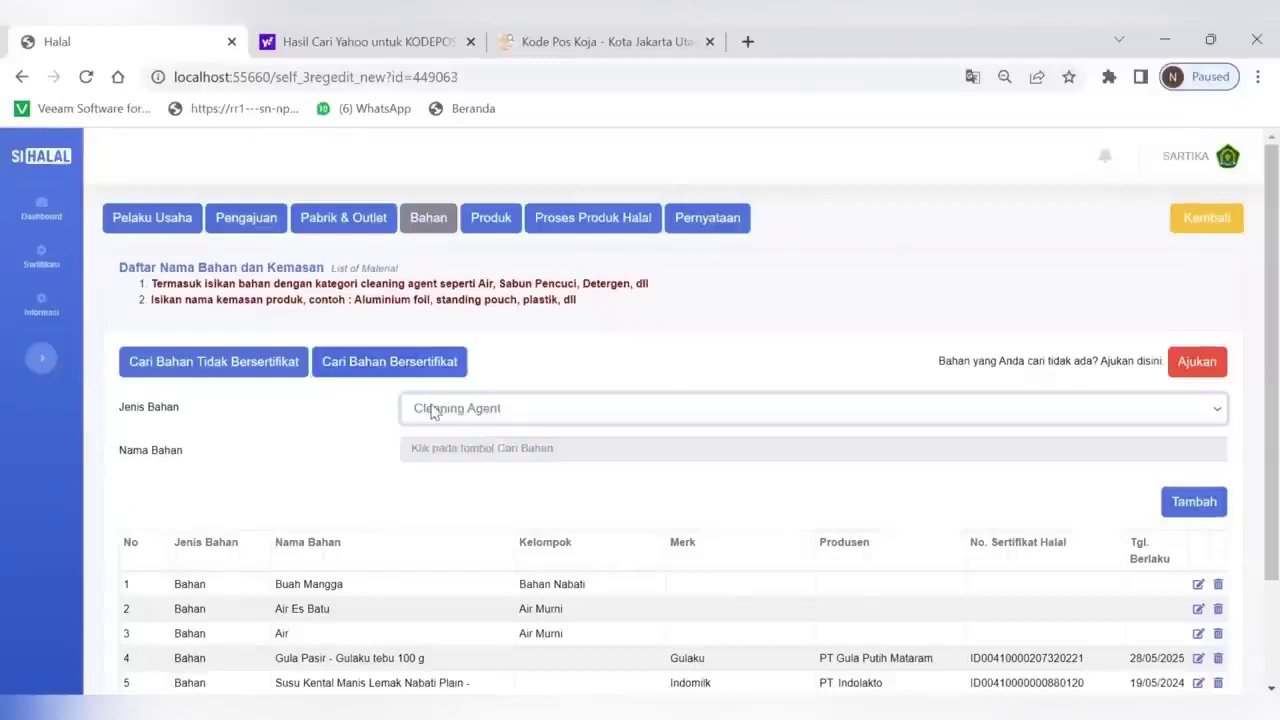
pyautogui.click(433, 413)
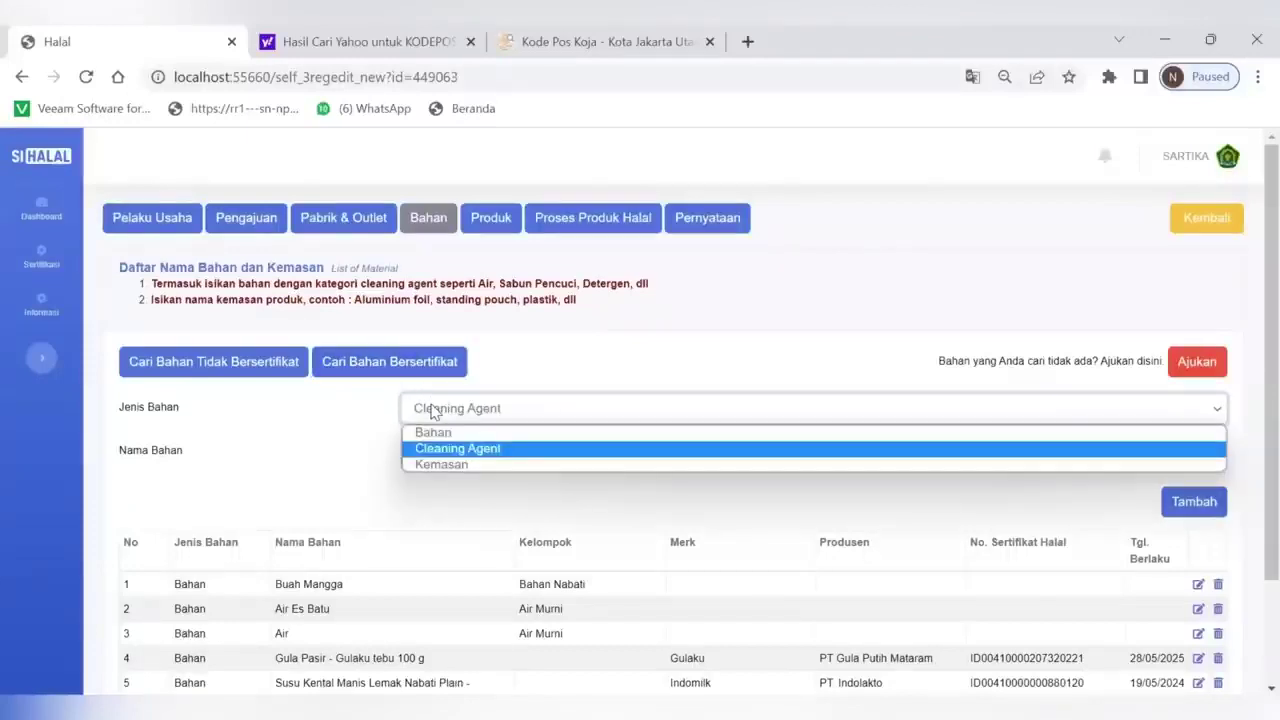
pyautogui.click(462, 452)
pyautogui.click(397, 362)
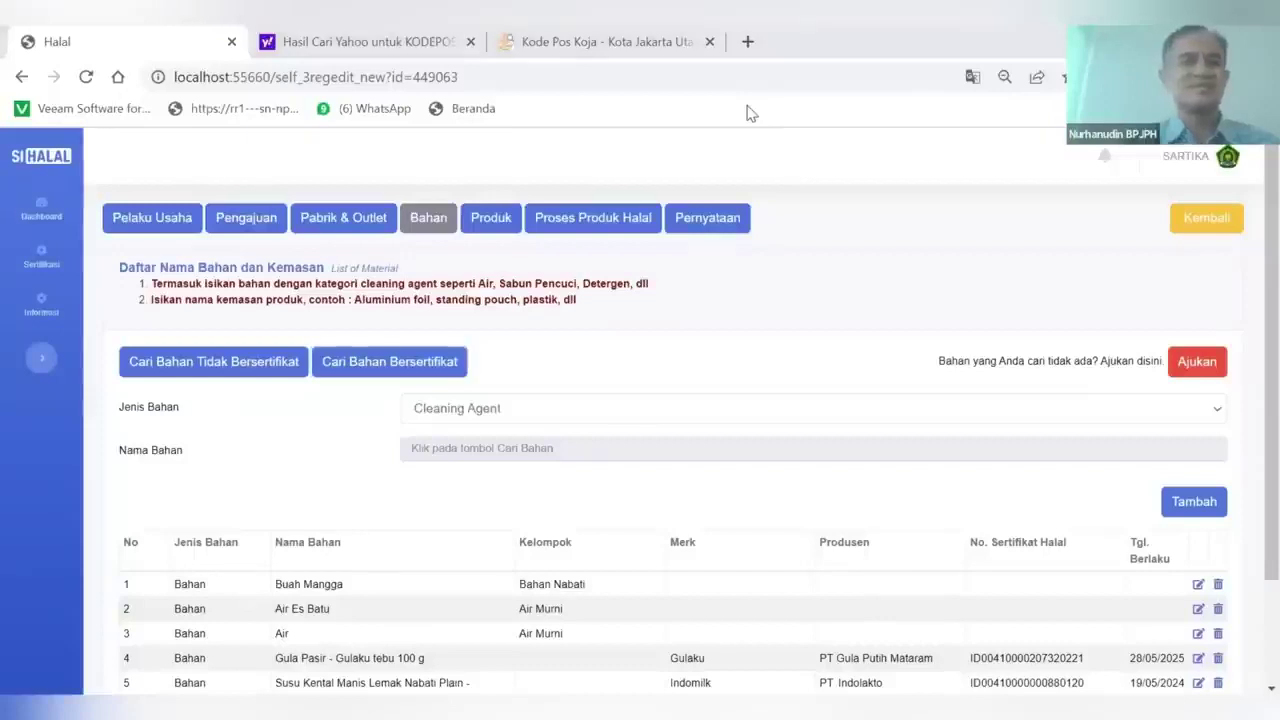
# Replace the old search term with 'Sabun Cuci' and run the certified-materials search
pyautogui.press('Return')
pyautogui.click(545, 228)
pyautogui.press('BackSpace')
pyautogui.press('BackSpace')
pyautogui.press('BackSpace')
pyautogui.press('BackSpace')
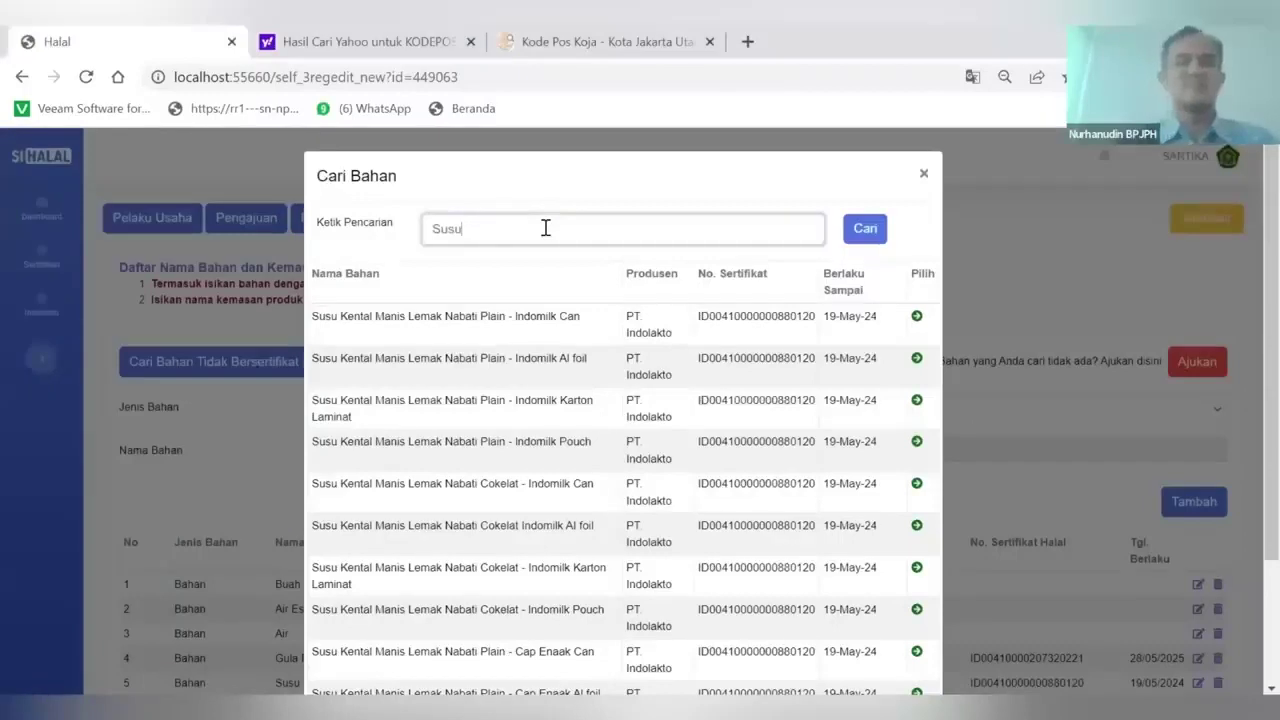
pyautogui.press('BackSpace')
pyautogui.press('BackSpace')
pyautogui.press('BackSpace')
pyautogui.press('BackSpace')
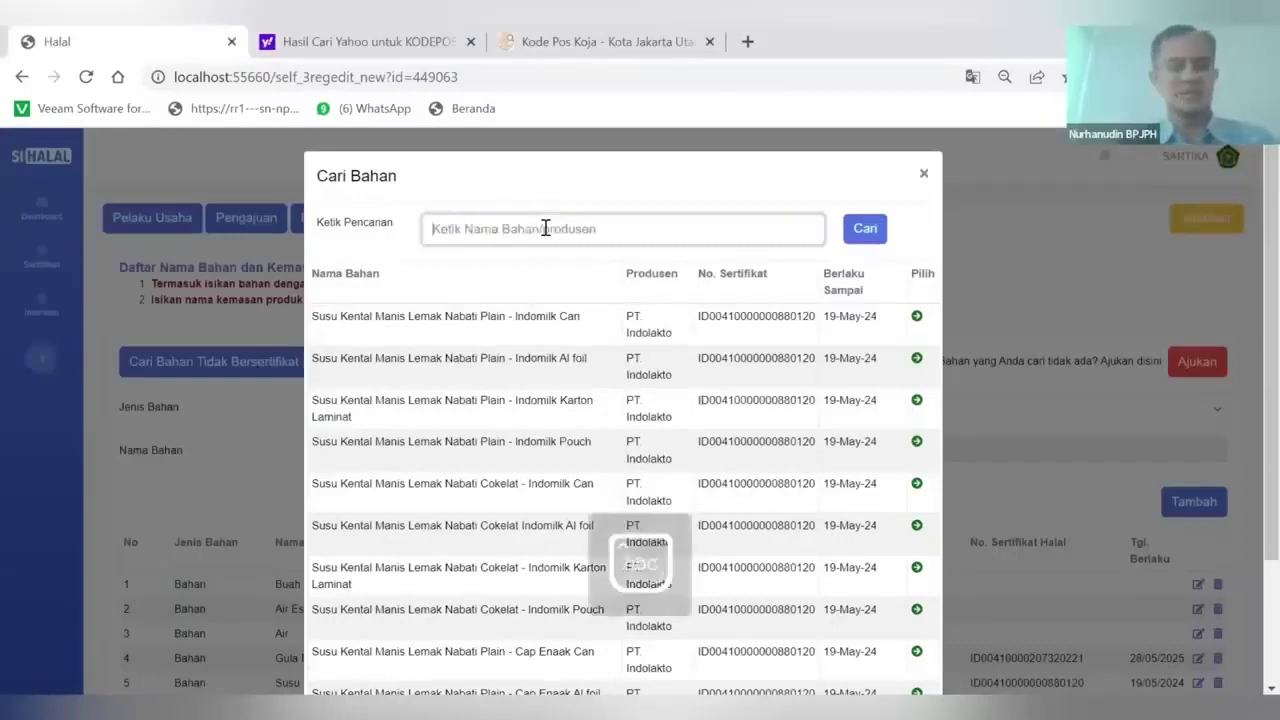
pyautogui.write('Sabun Cuci')
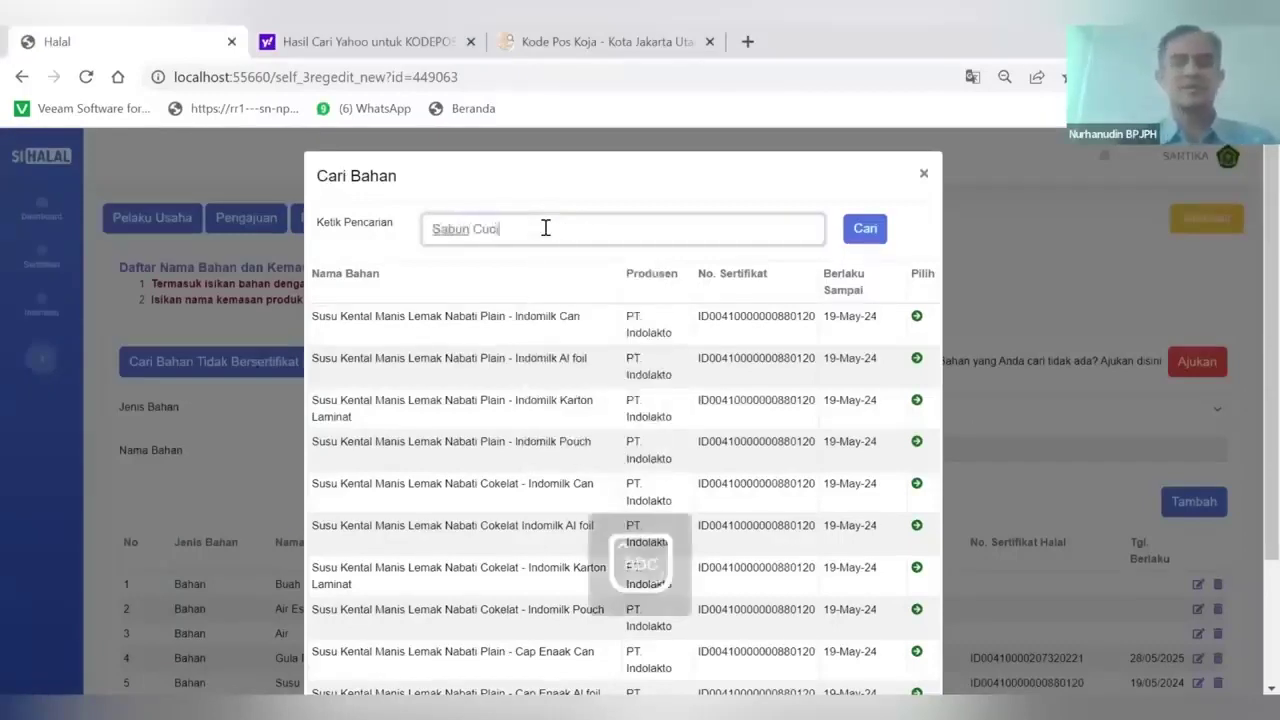
pyautogui.click(864, 232)
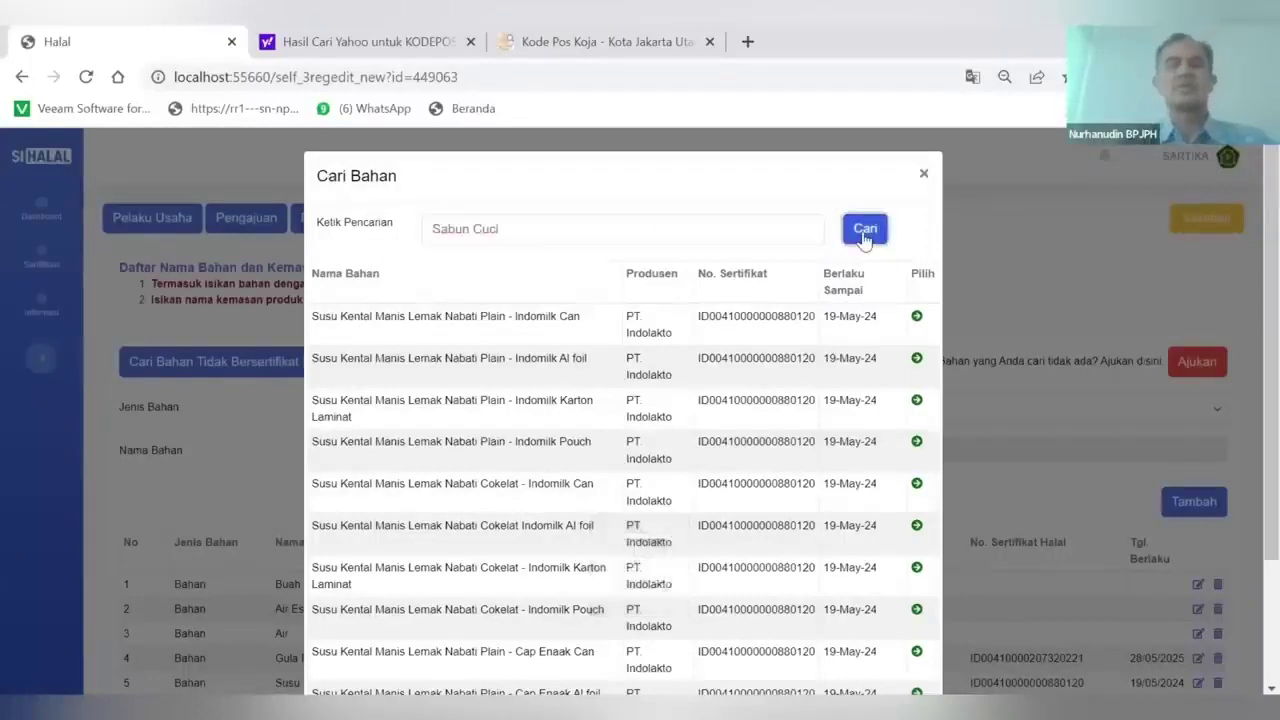
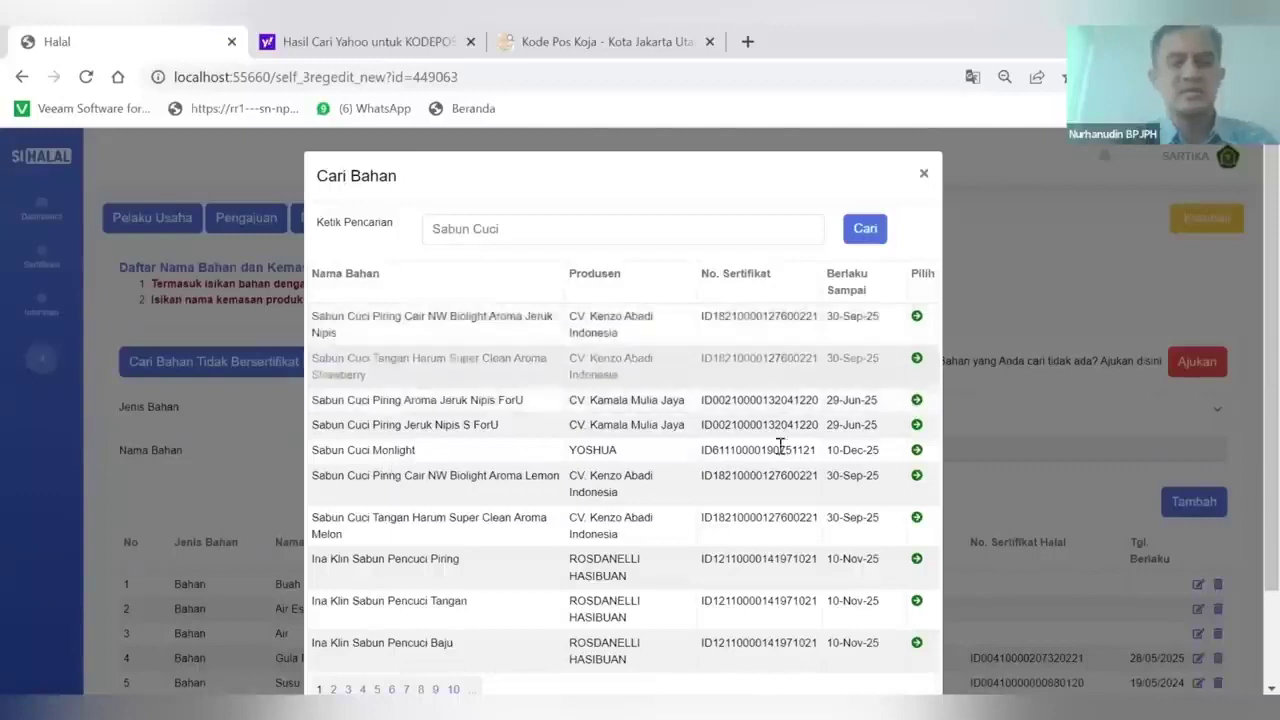
# Add certified Sabun Cuci Monlight from YOSHUA, brand Monolight, as the sixth material row
pyautogui.click(916, 449)
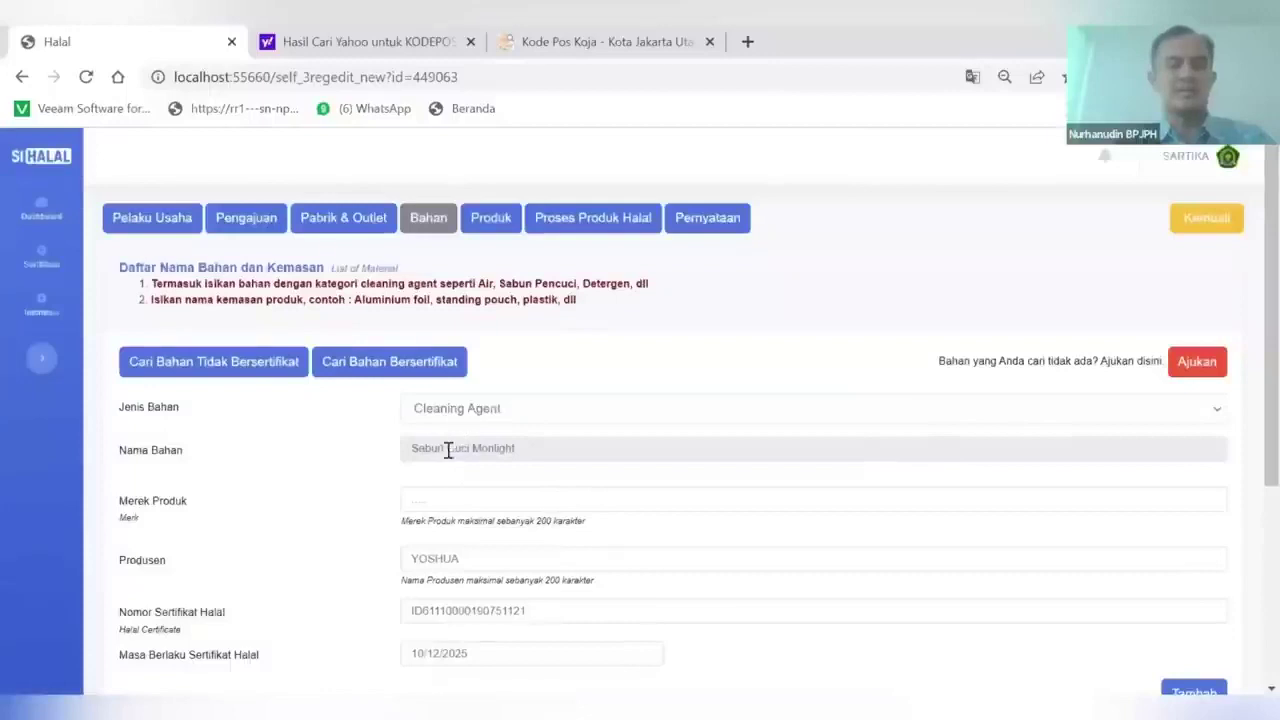
pyautogui.click(425, 499)
pyautogui.write('Mono')
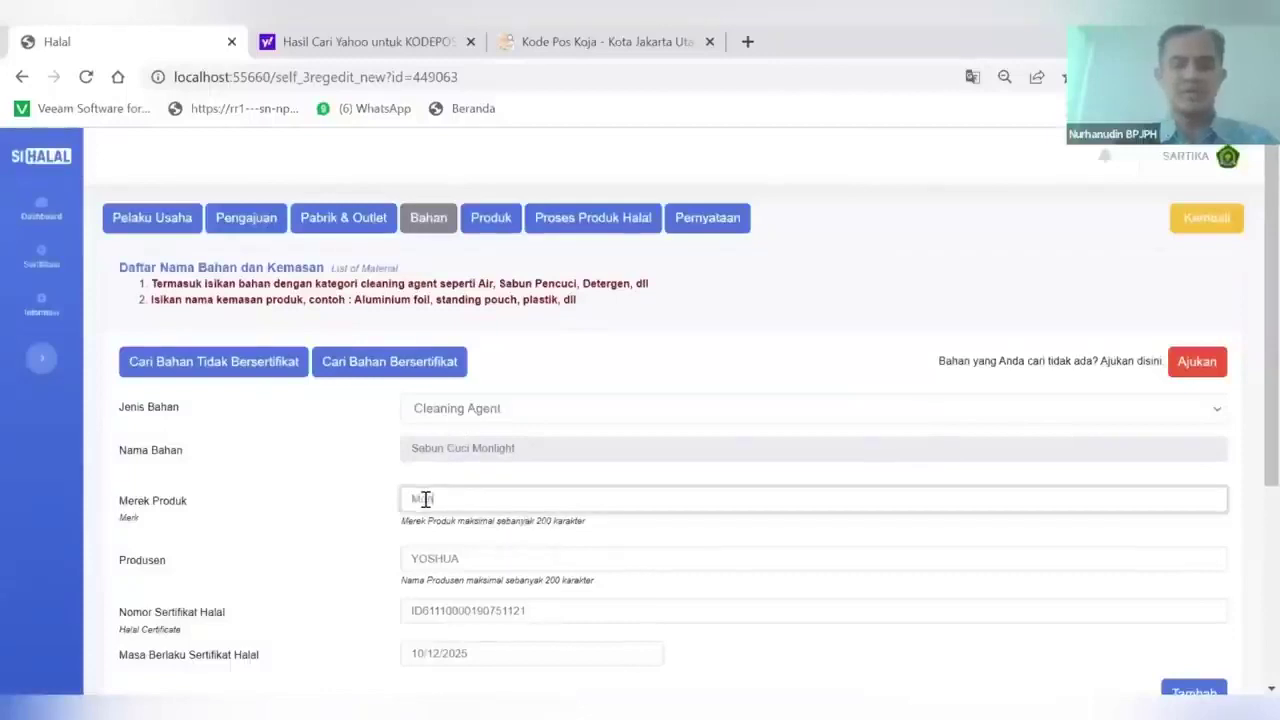
pyautogui.write('light')
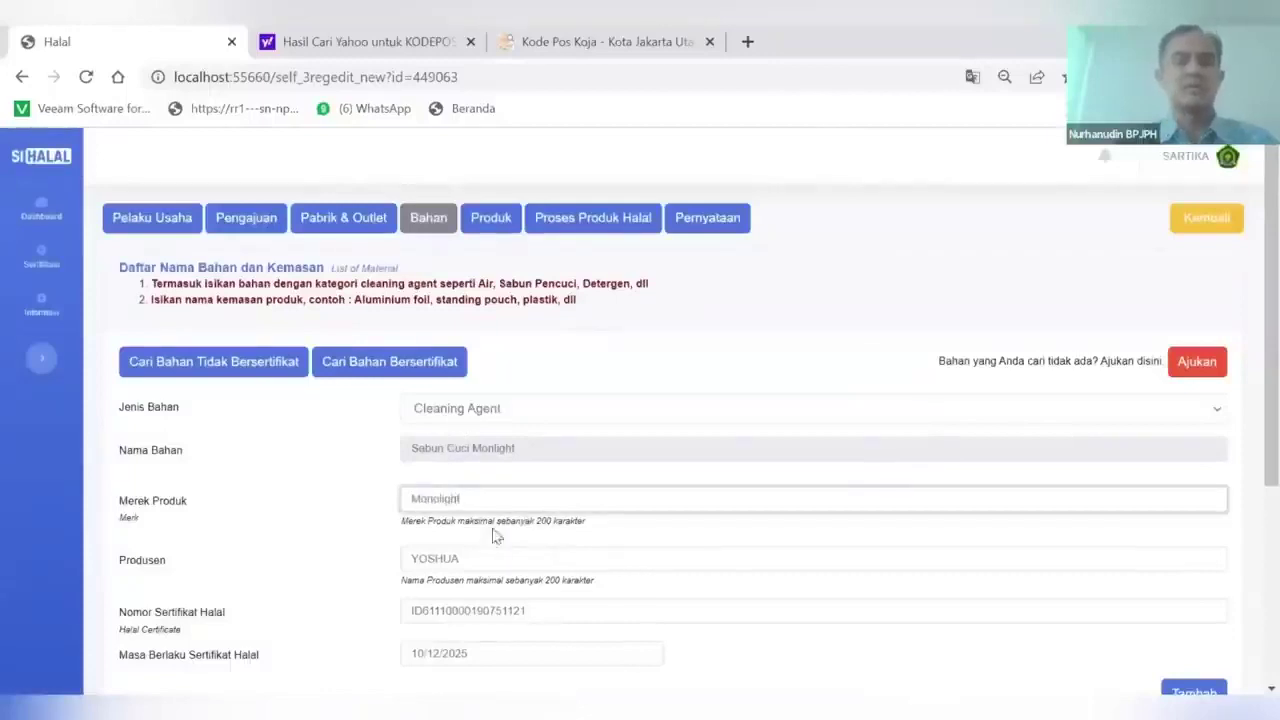
pyautogui.scroll(-3, 500, 550)
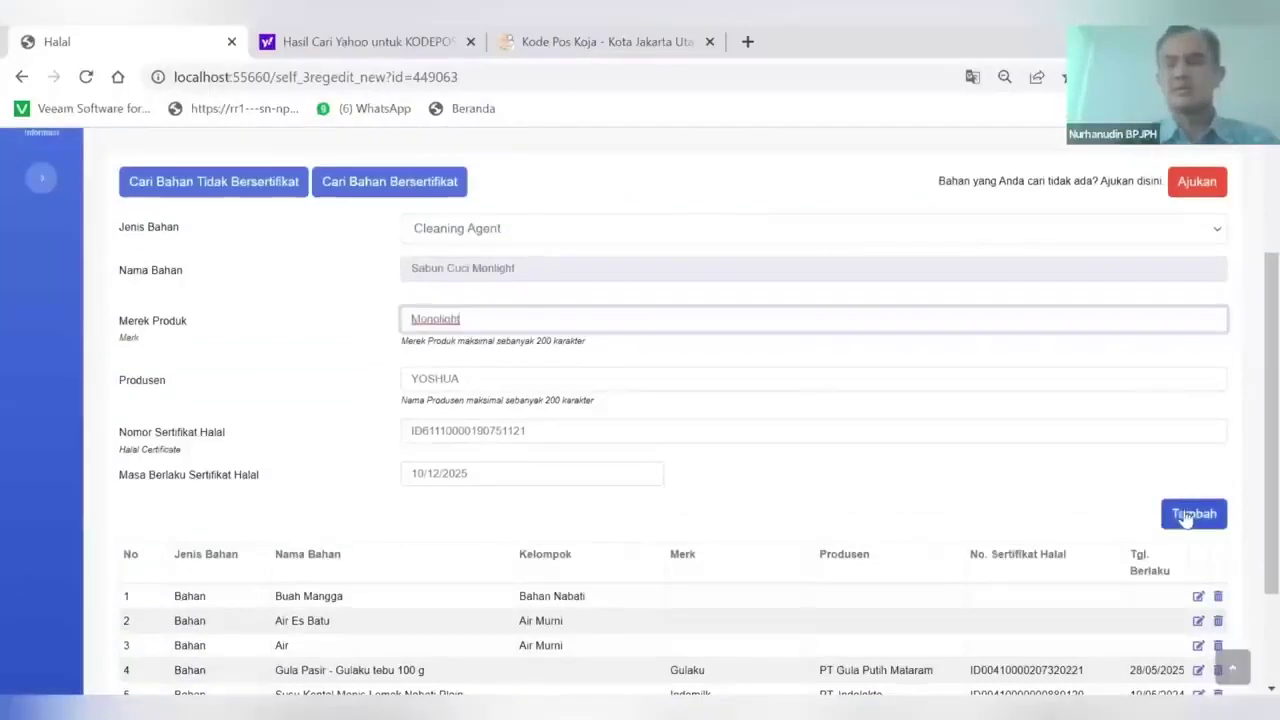
pyautogui.click(1190, 513)
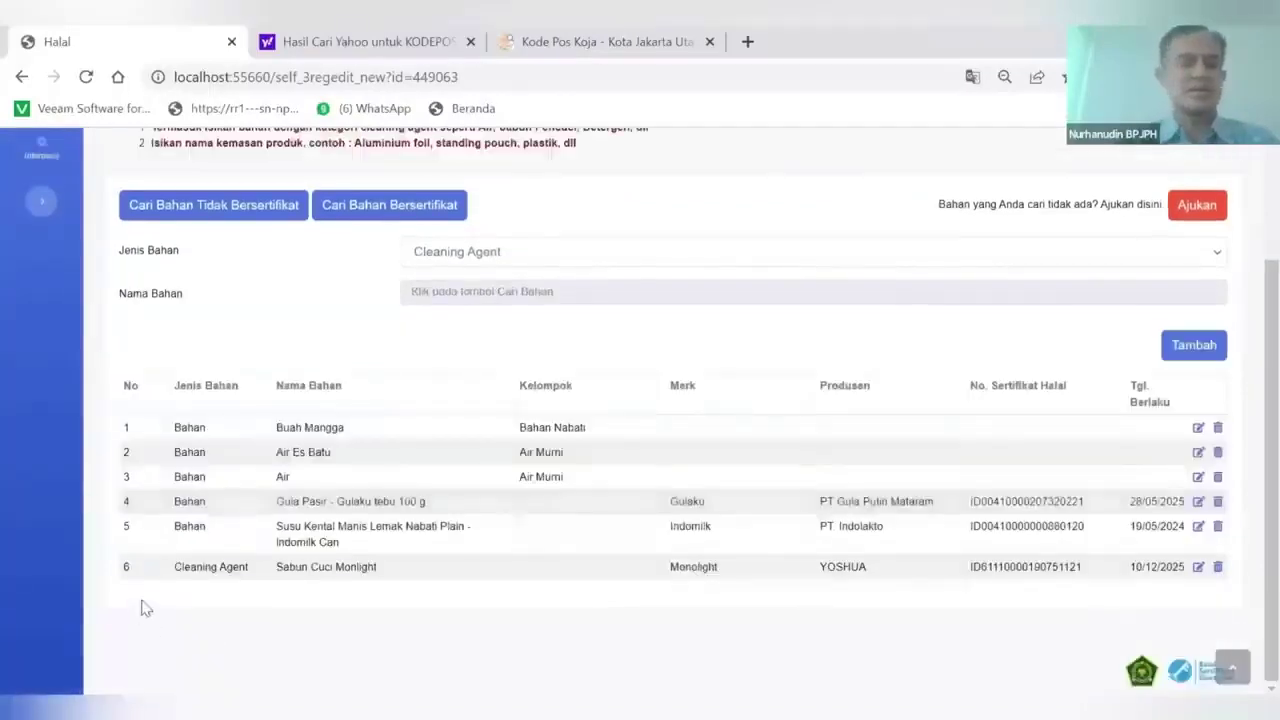
pyautogui.scroll(3, 340, 580)
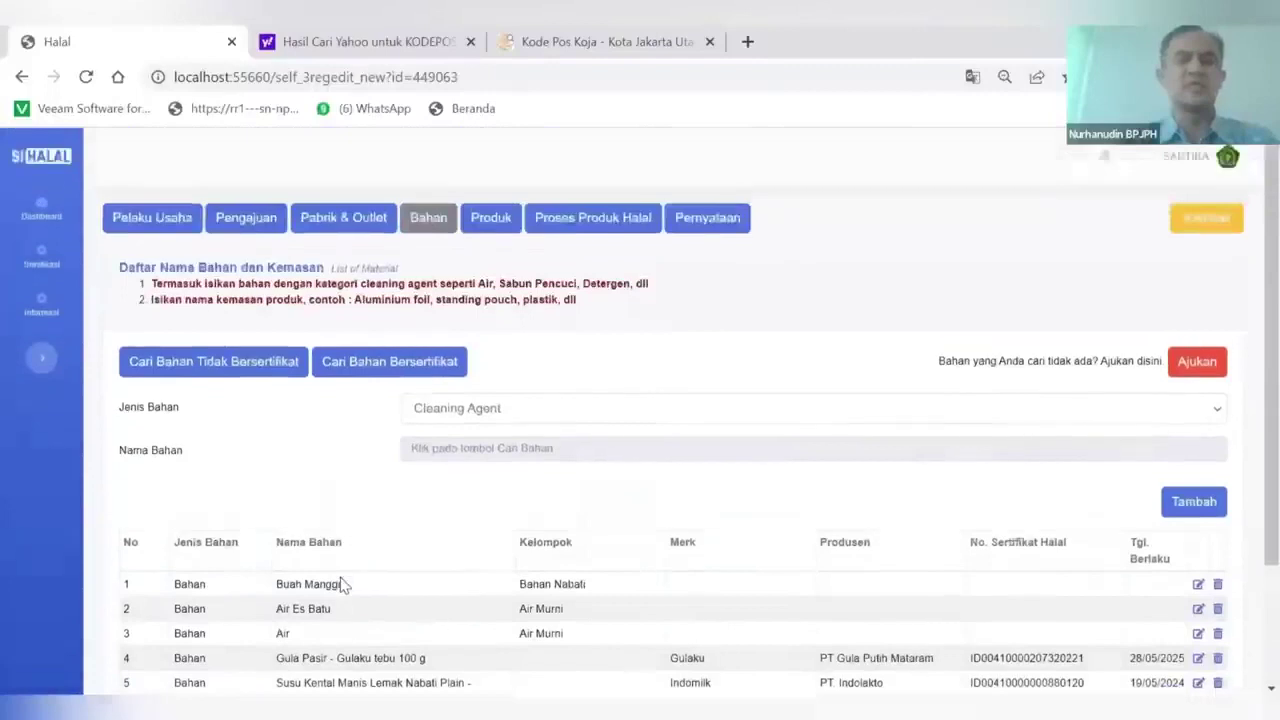
pyautogui.scroll(-3, 455, 398)
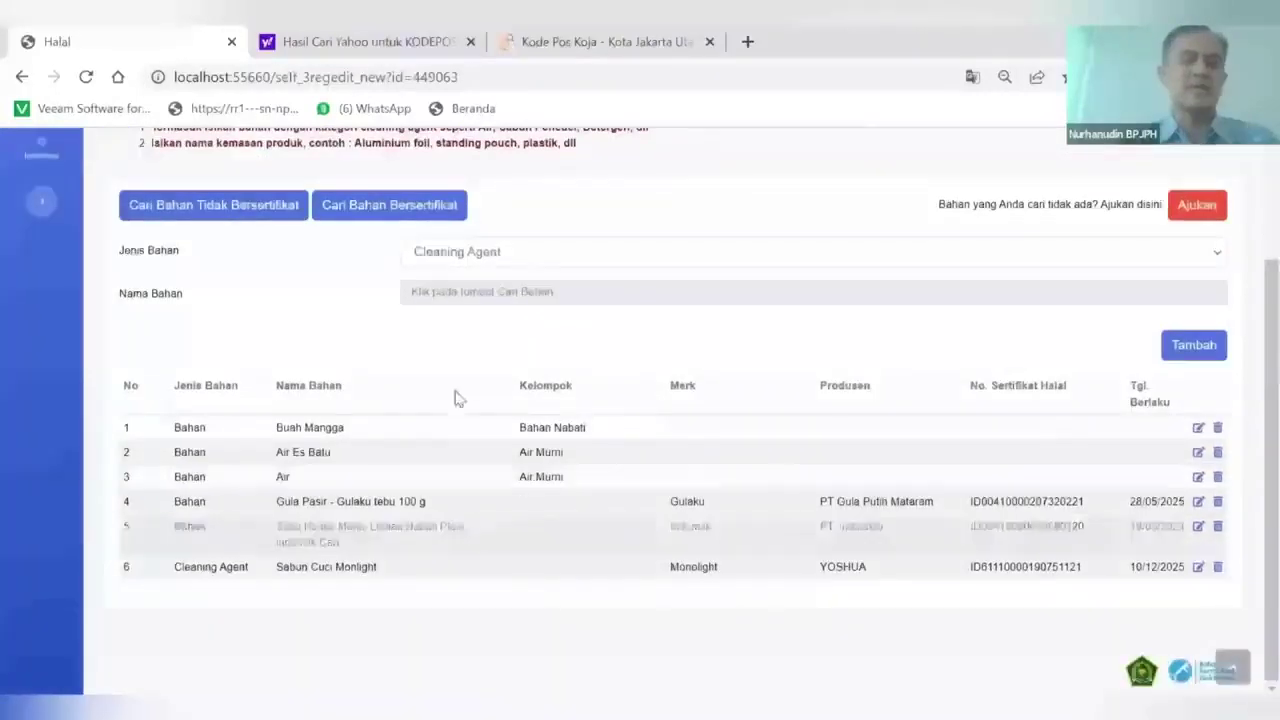
# Set the material type to Kemasan, search uncertified 'Gelas Plastik' and add Gelas Plastik Jus Plus Tutup
pyautogui.click(482, 258)
pyautogui.click(463, 305)
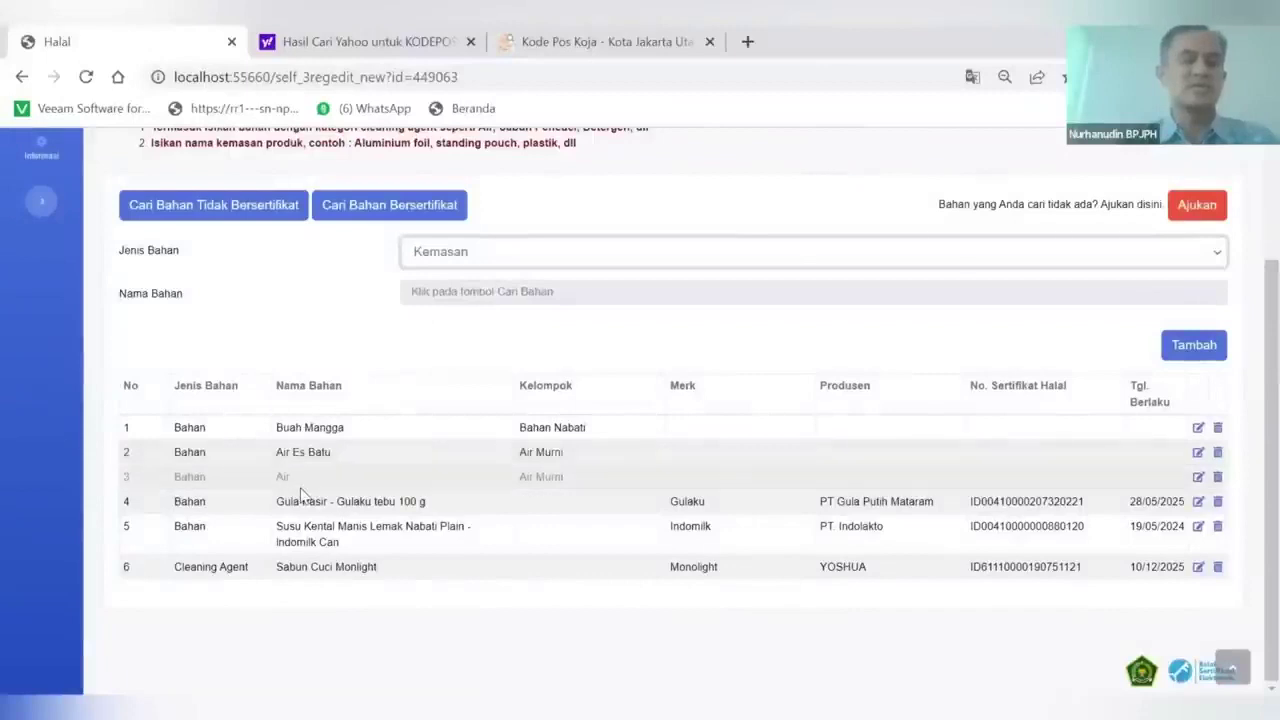
pyautogui.scroll(1, 300, 495)
pyautogui.scroll(-1, 300, 491)
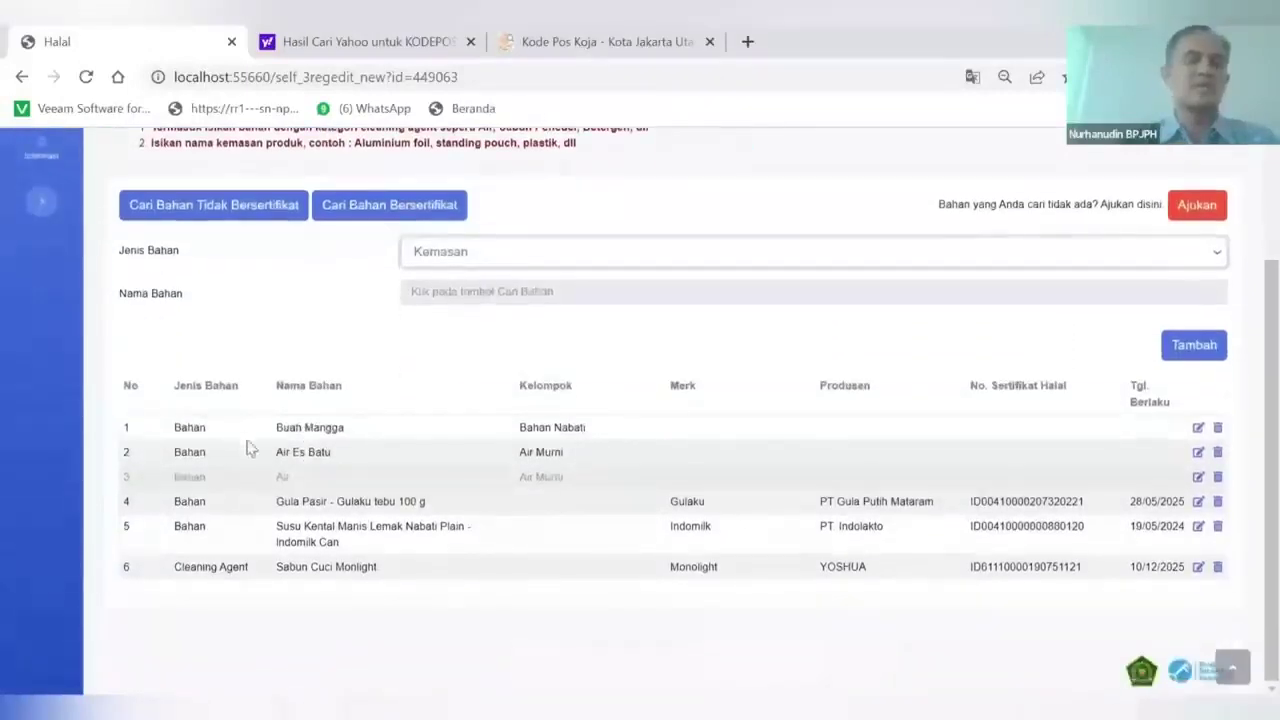
pyautogui.click(222, 208)
pyautogui.doubleClick(491, 240)
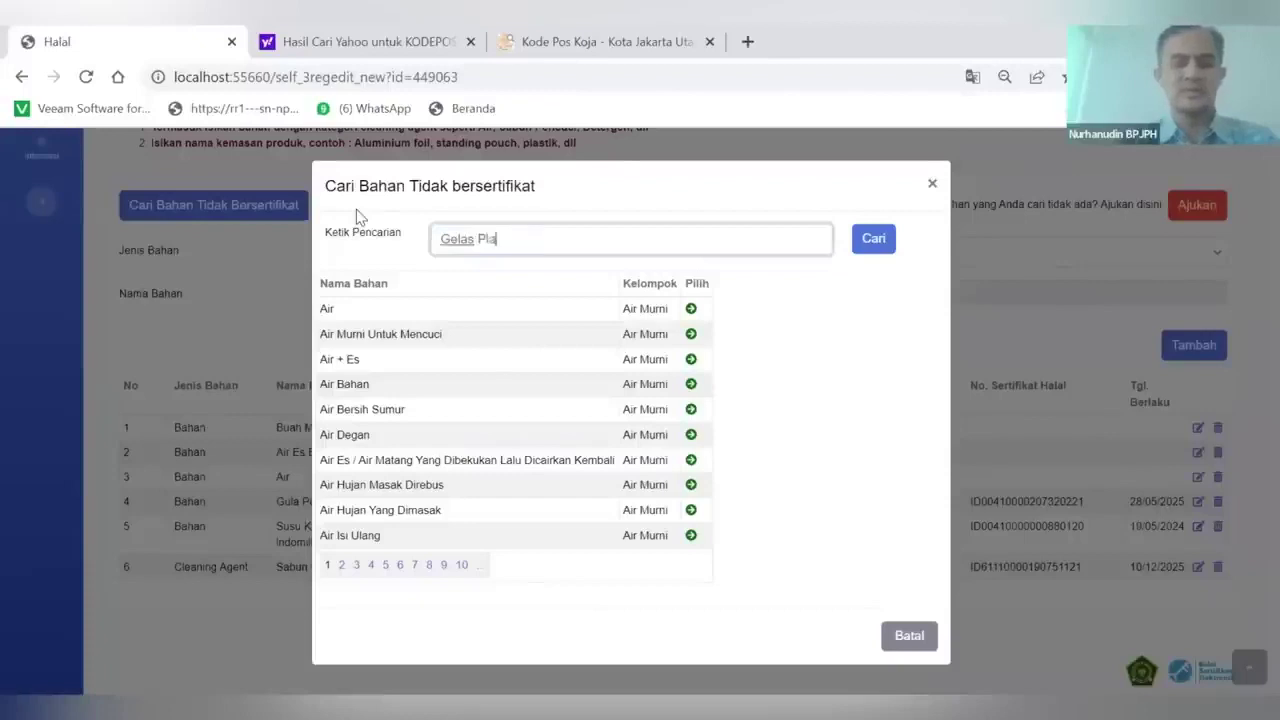
pyautogui.write('Gelas Plastik')
pyautogui.click(876, 242)
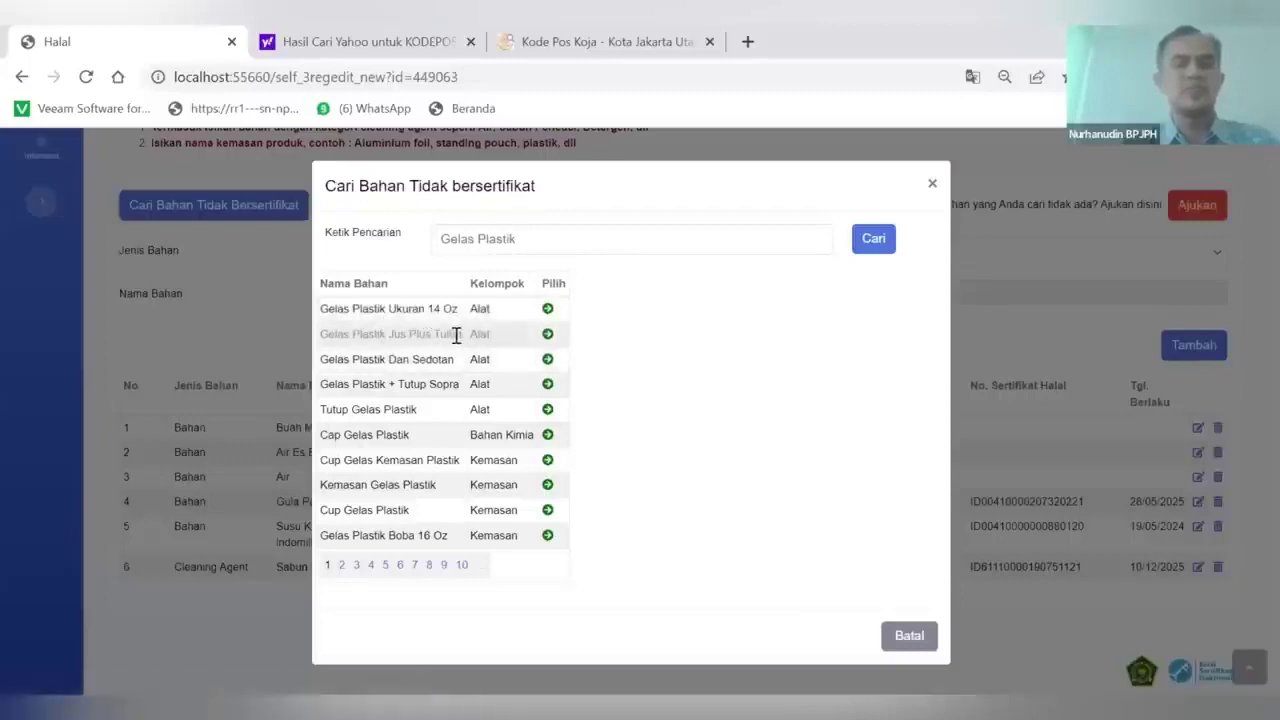
pyautogui.click(547, 334)
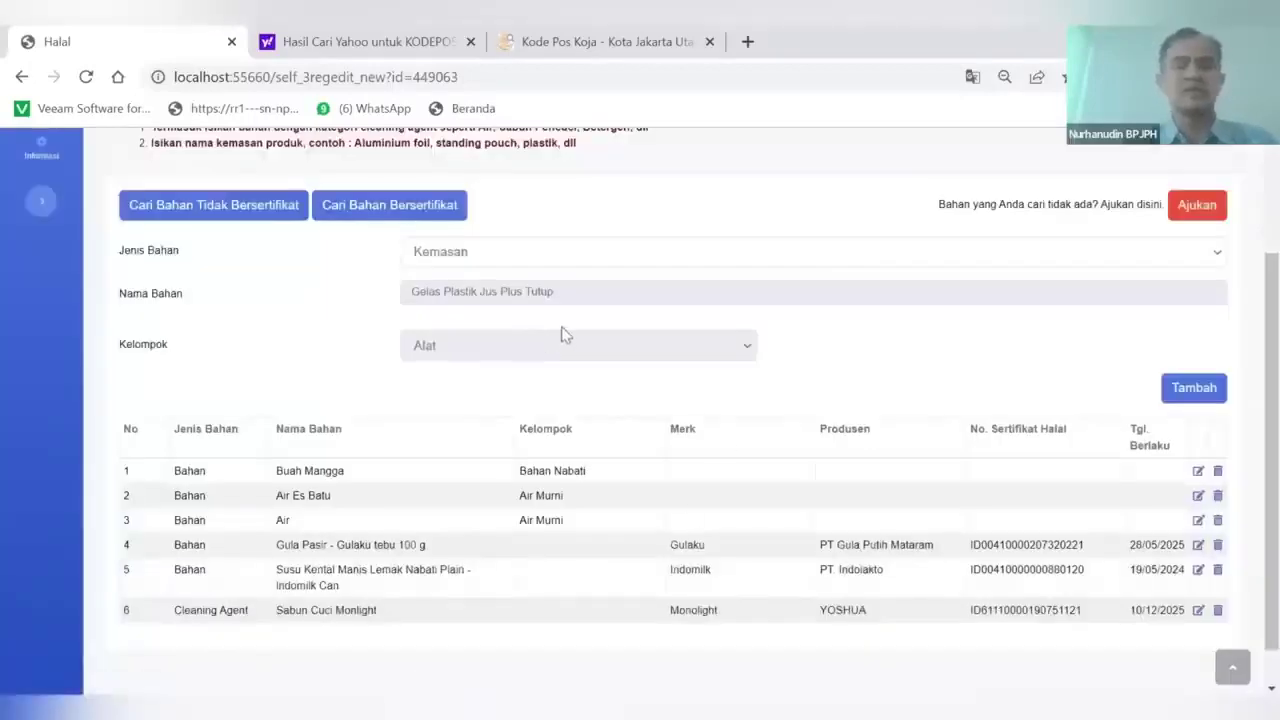
pyautogui.click(1208, 390)
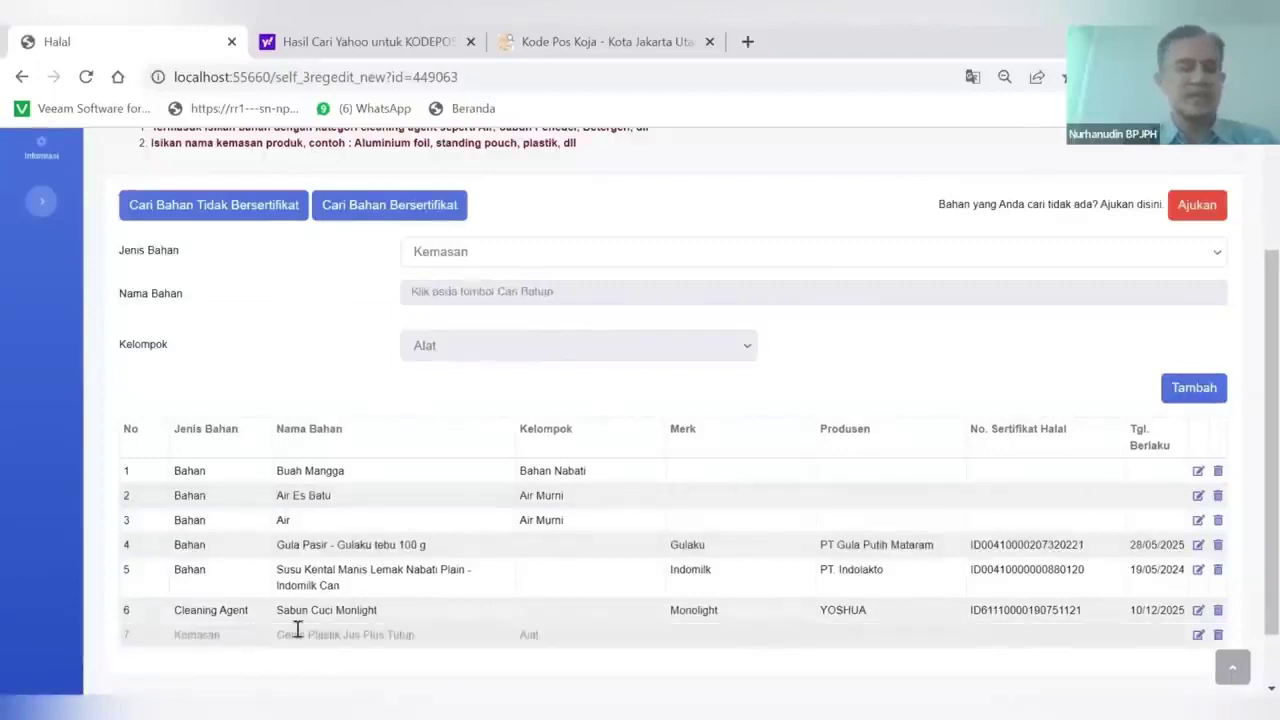
# Check the updated seven-material list, then move to the product section
pyautogui.scroll(-1, 370, 517)
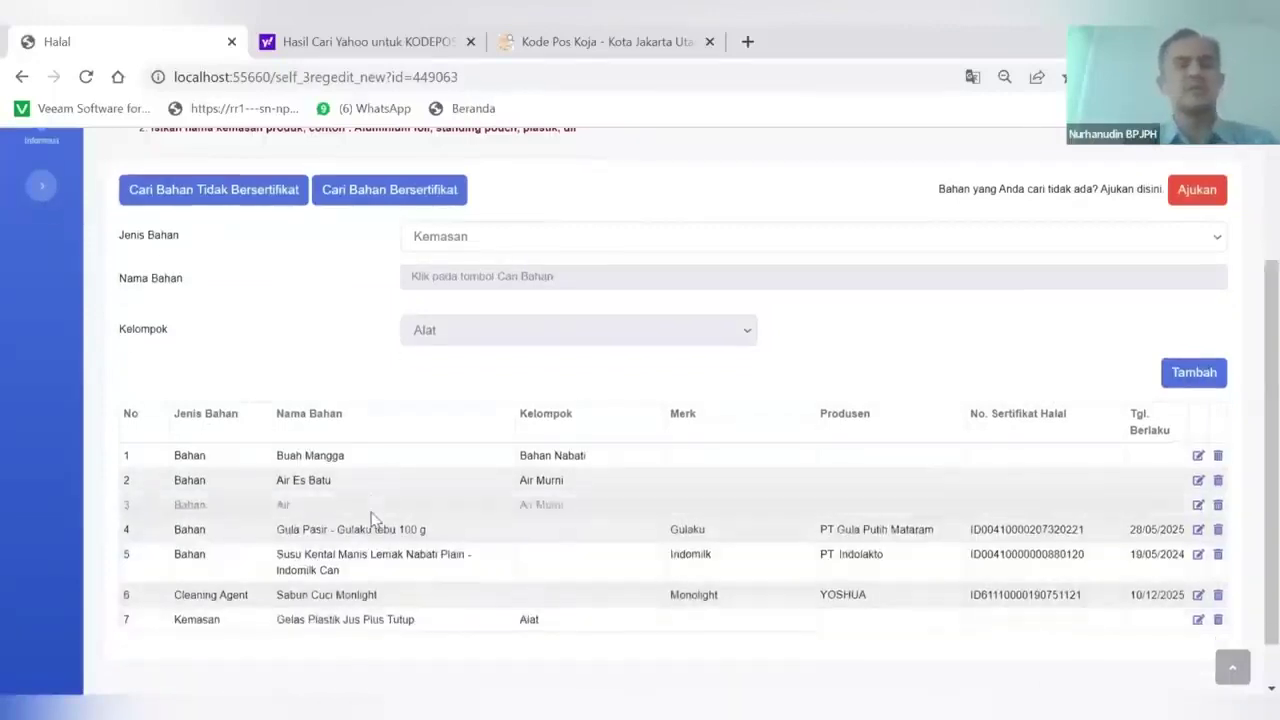
pyautogui.scroll(-1, 370, 517)
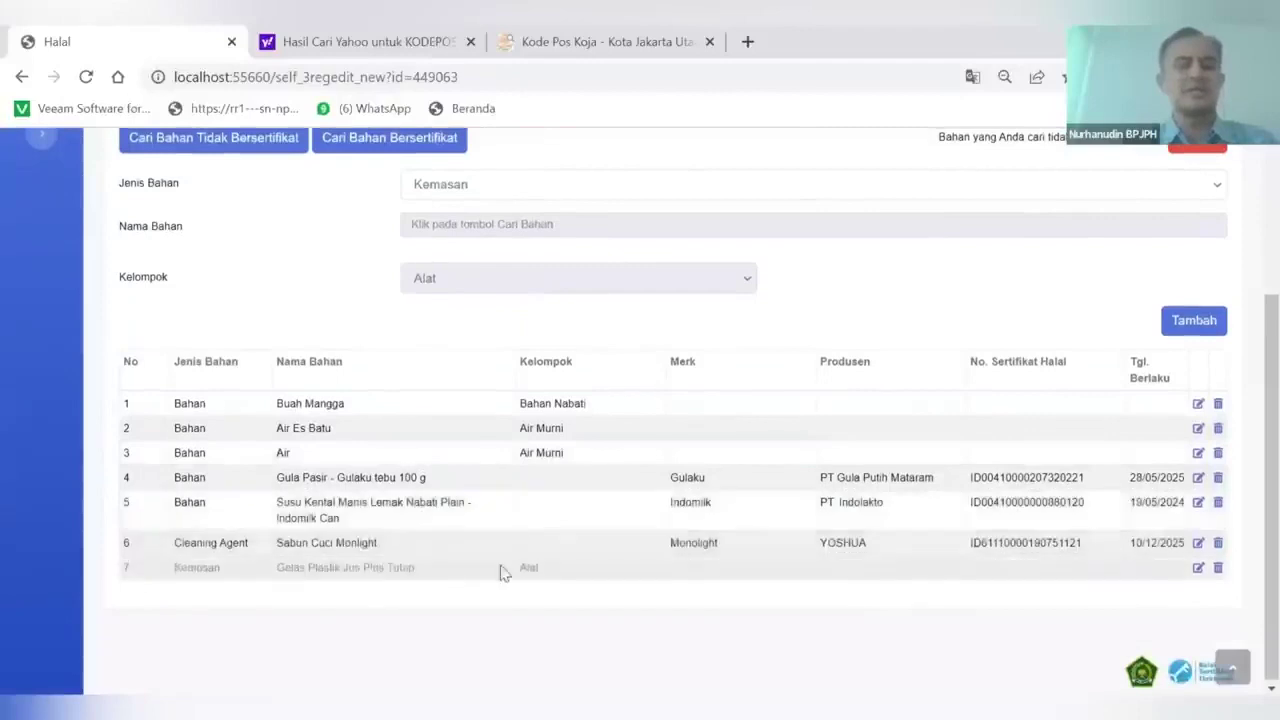
pyautogui.scroll(1, 549, 569)
pyautogui.scroll(-1, 549, 569)
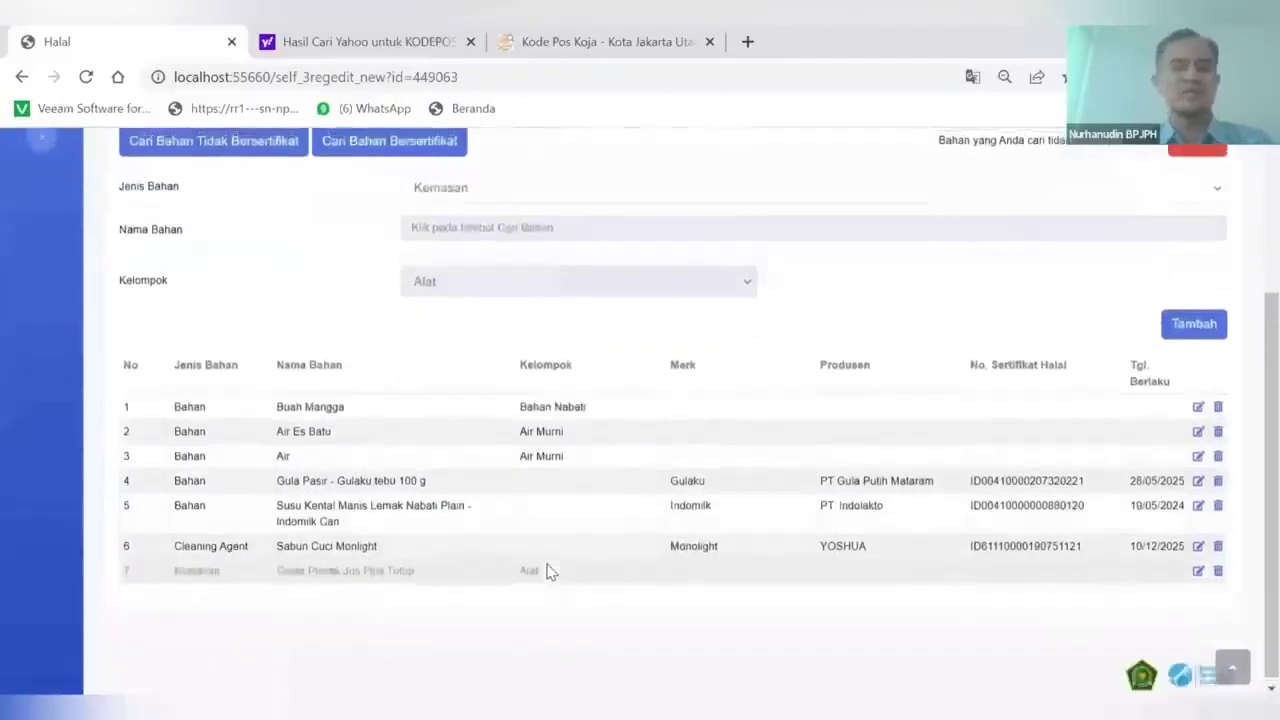
pyautogui.scroll(1, 549, 569)
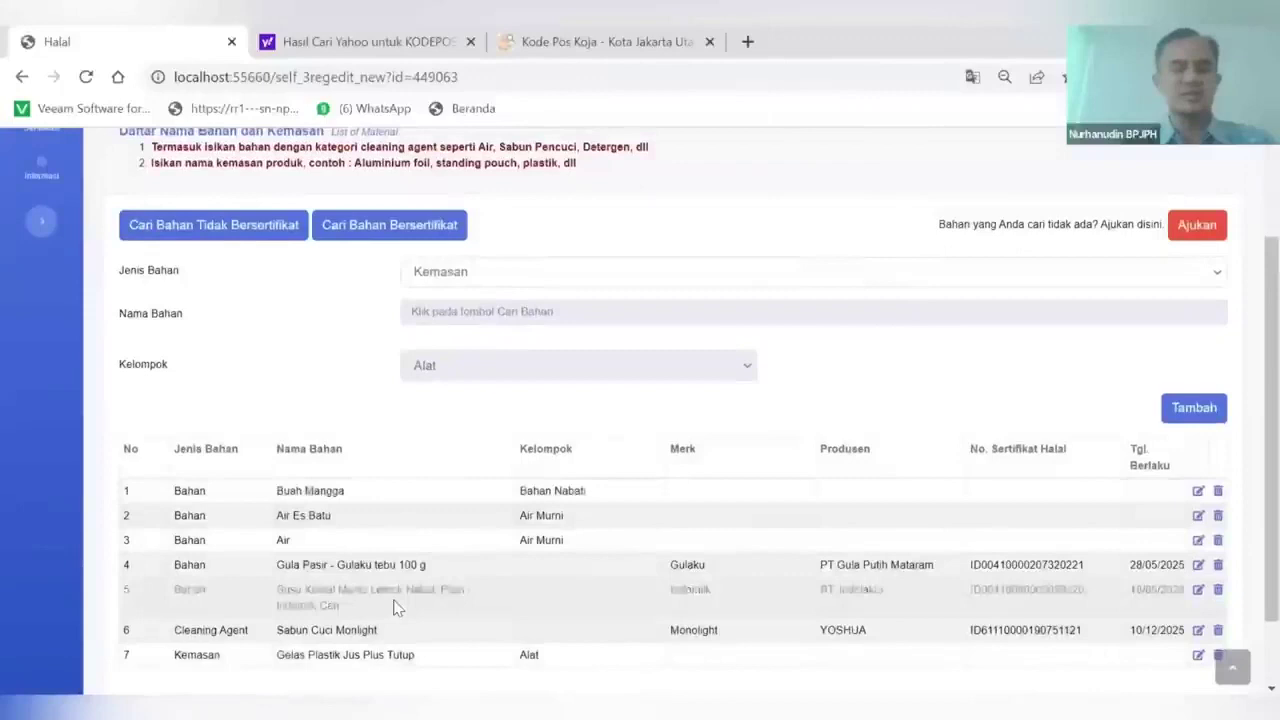
pyautogui.scroll(-1, 395, 607)
pyautogui.scroll(2, 551, 491)
pyautogui.scroll(-3, 551, 491)
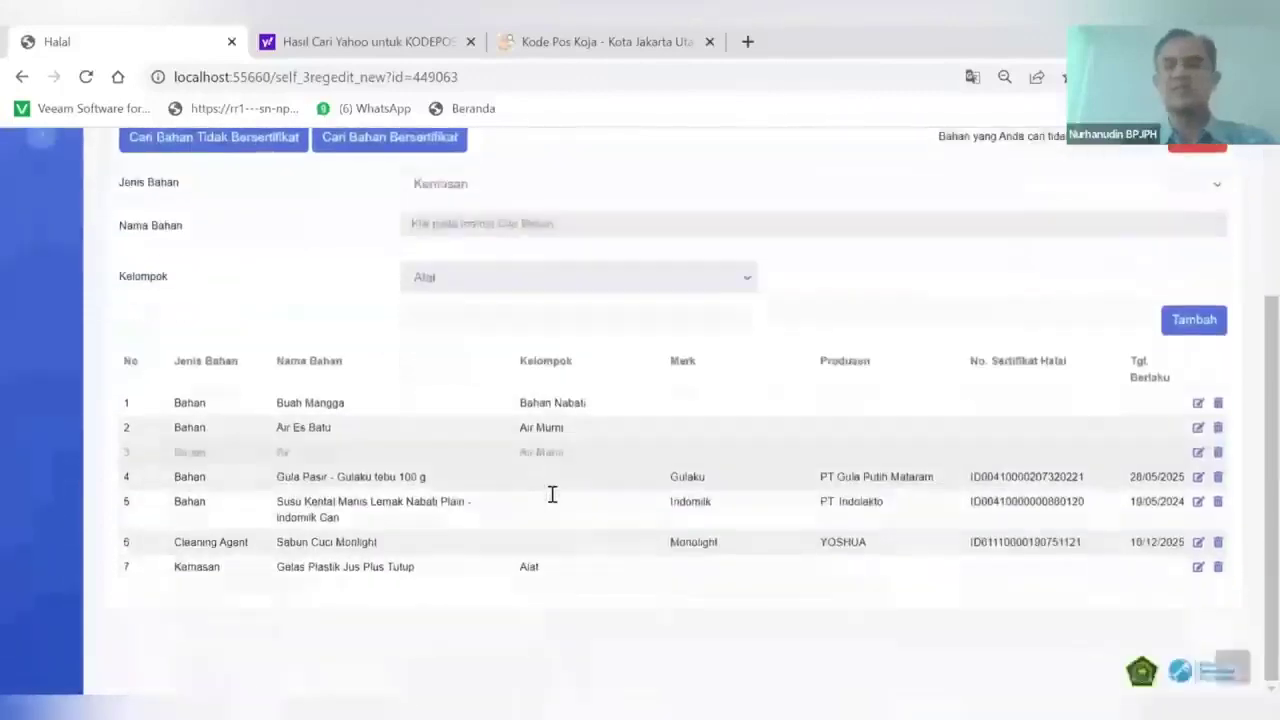
pyautogui.scroll(3, 551, 494)
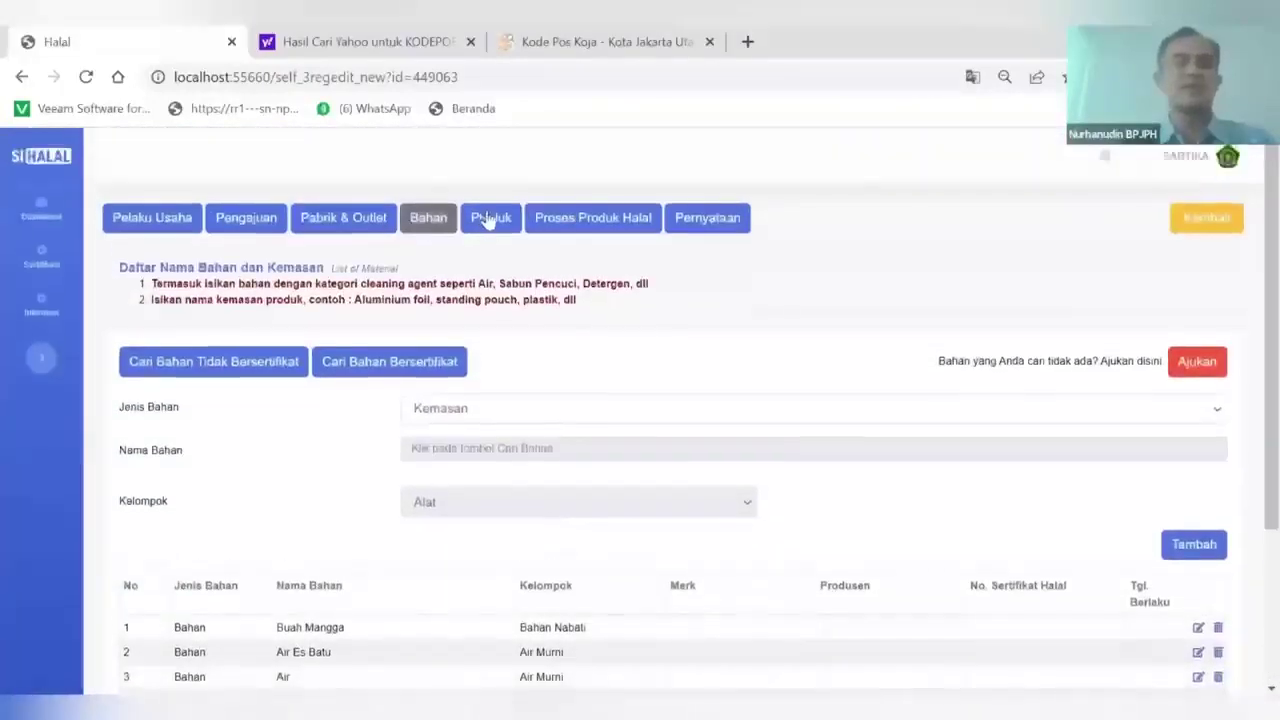
pyautogui.click(488, 219)
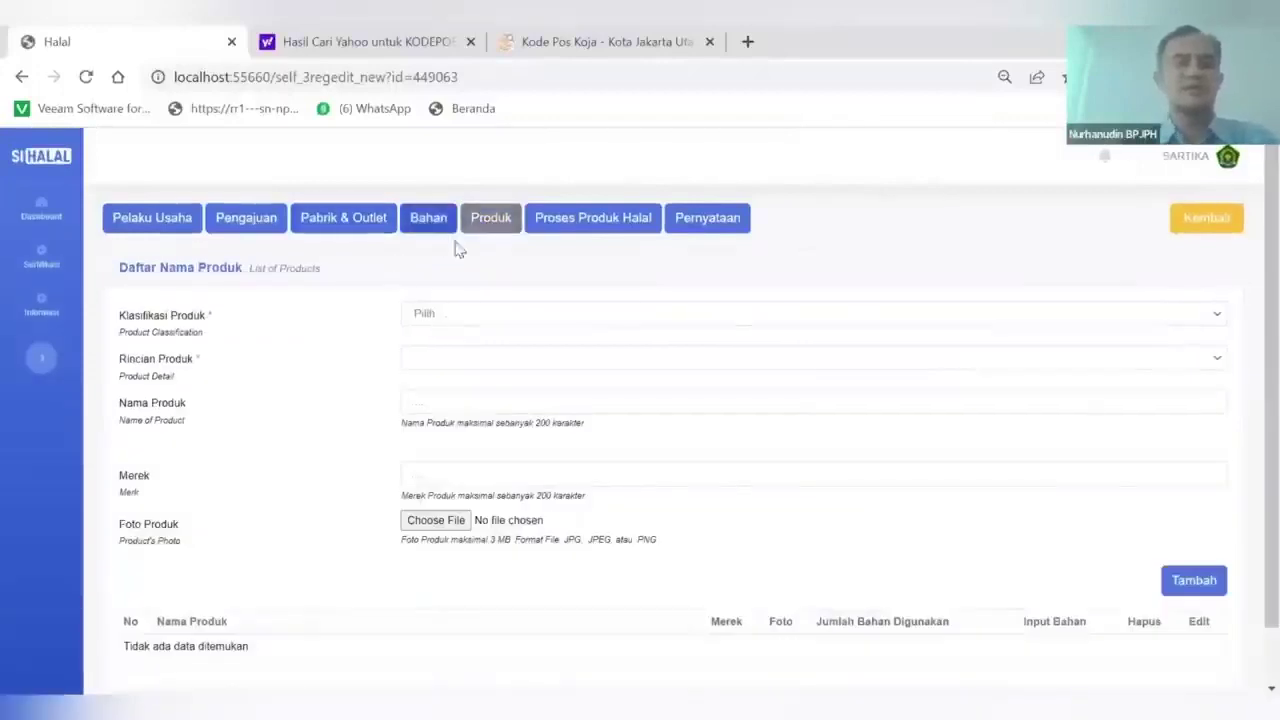
# Set the product classification to Sari buah dan sari sayuran, detail Sari buah mangga
pyautogui.click(450, 318)
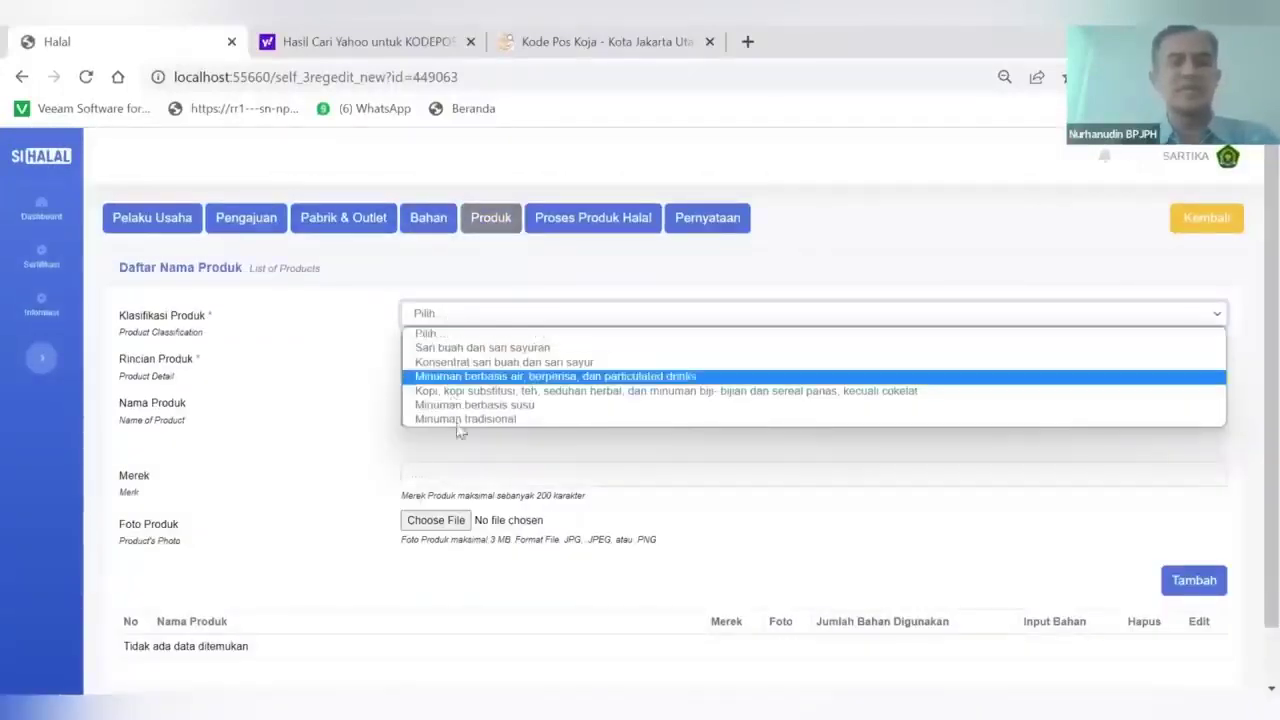
pyautogui.click(452, 349)
pyautogui.click(446, 366)
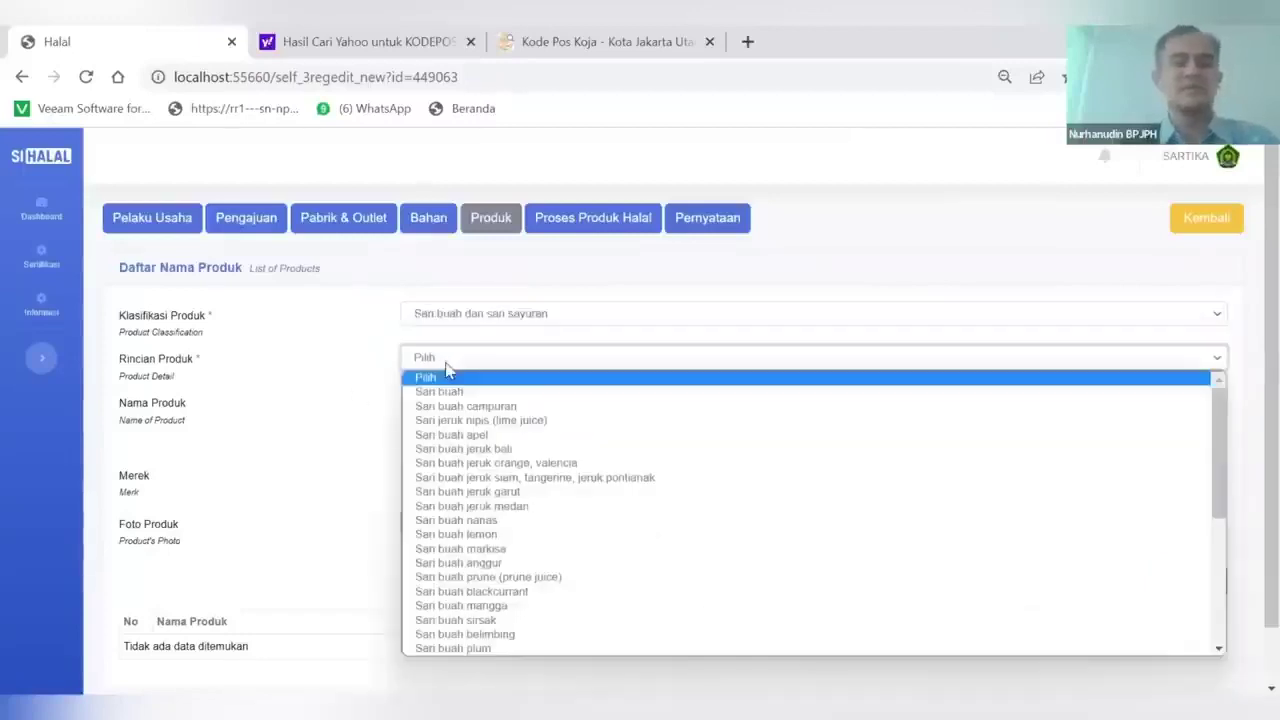
pyautogui.scroll(-1, 493, 588)
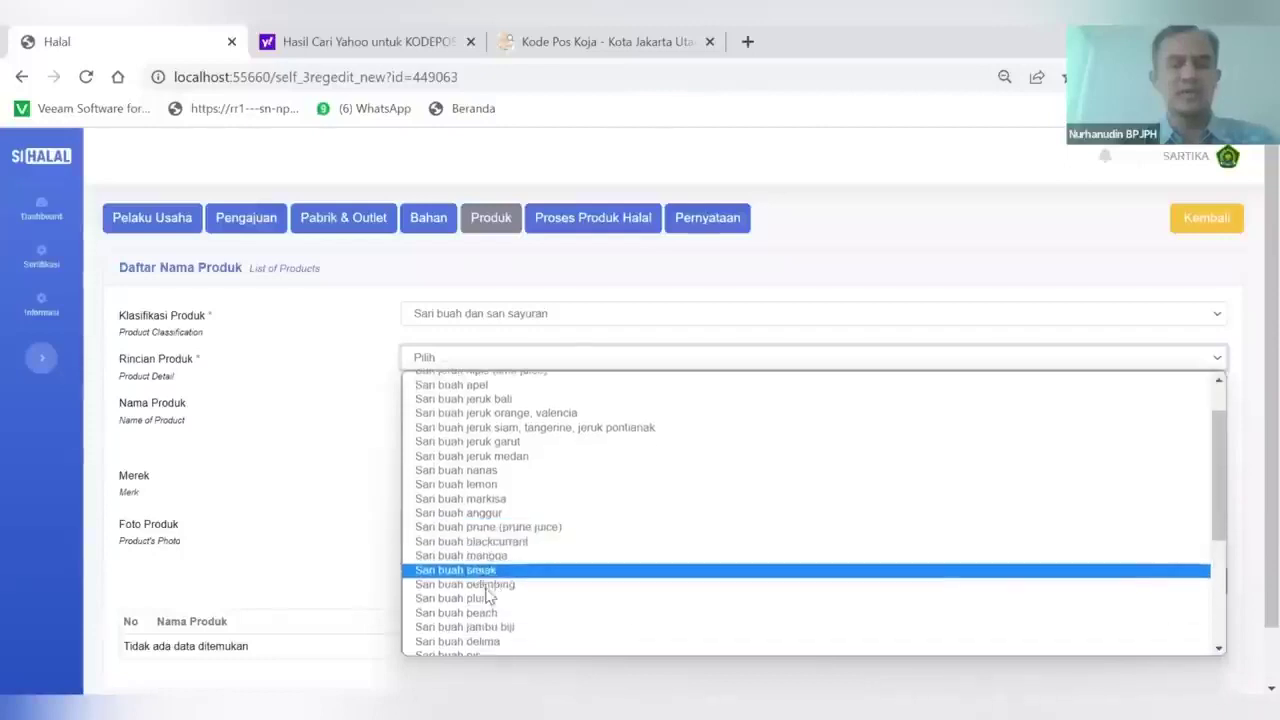
pyautogui.click(487, 557)
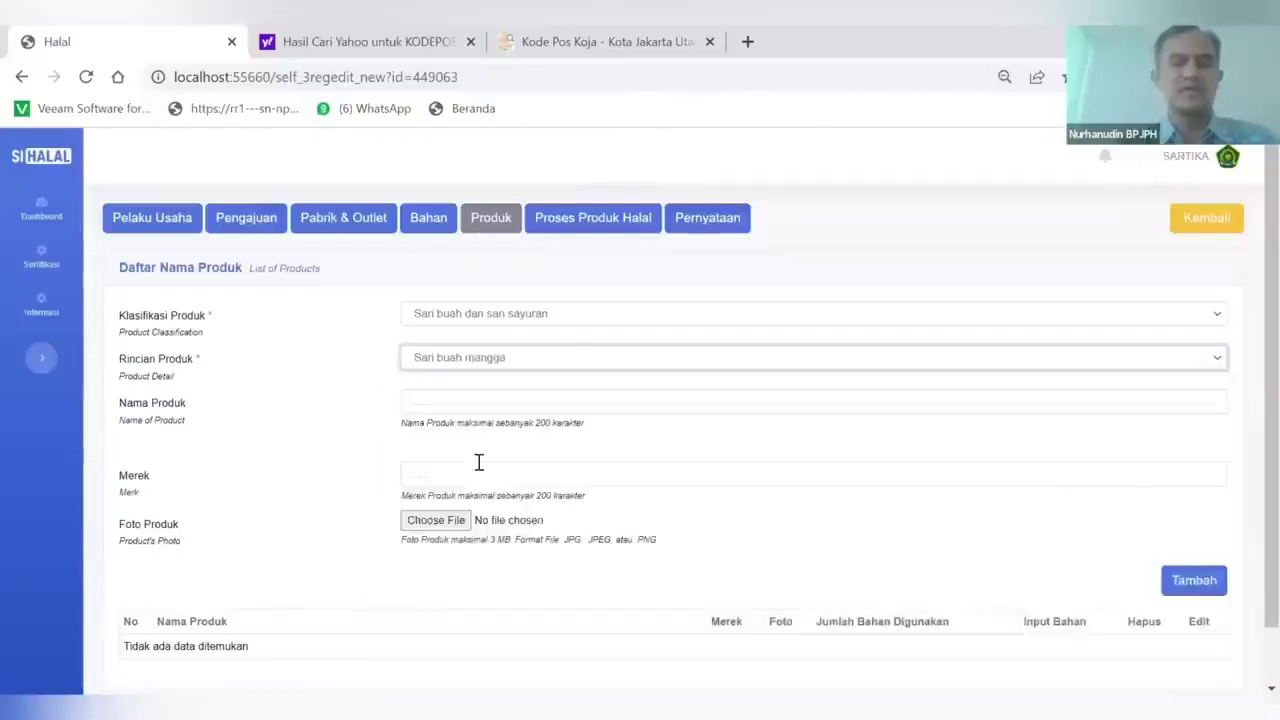
# Enter product name JUS MANGGA SARTIKA and brand SARTIKA
pyautogui.click(442, 397)
pyautogui.write('JU')
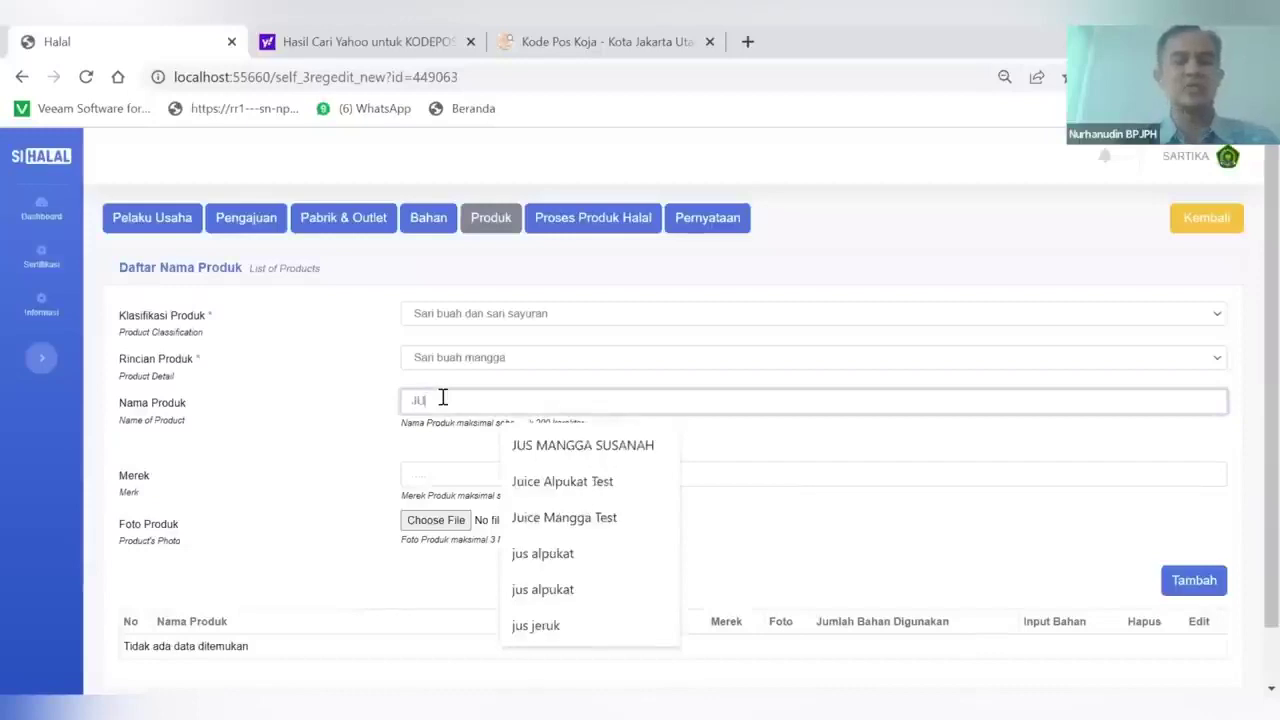
pyautogui.write('S MANGGA')
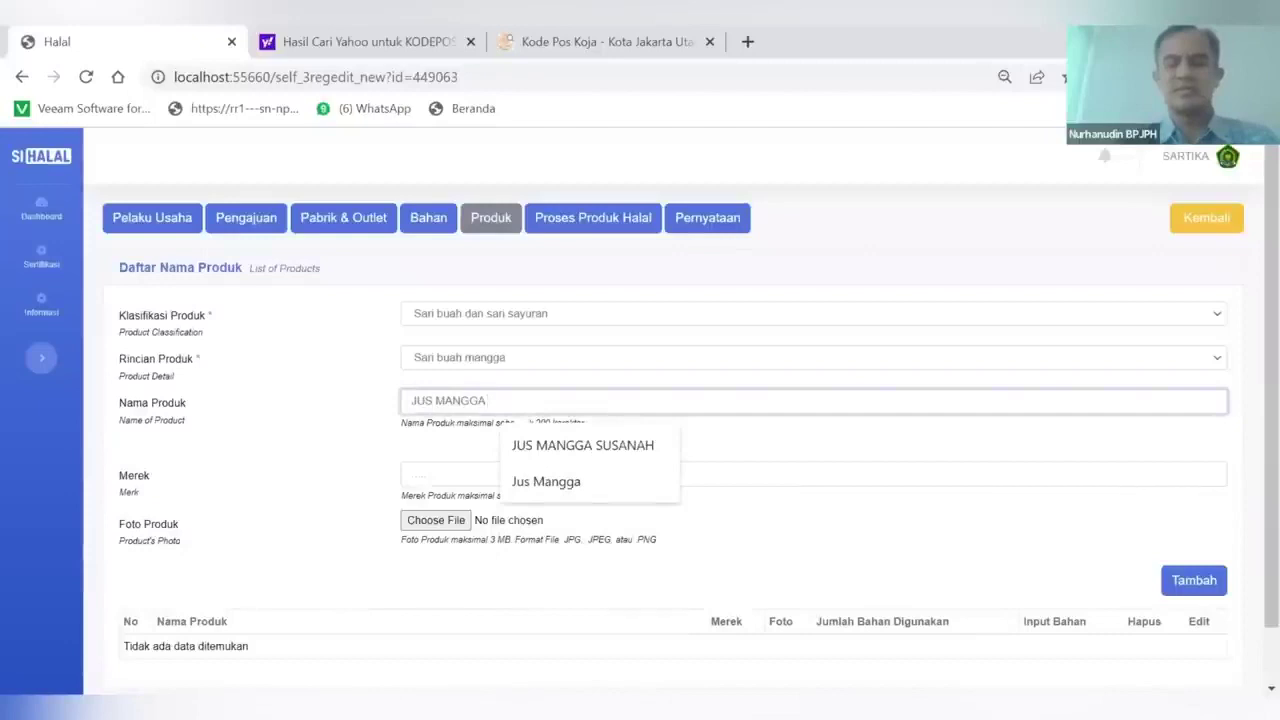
pyautogui.hotkey('alt', 'Tab')
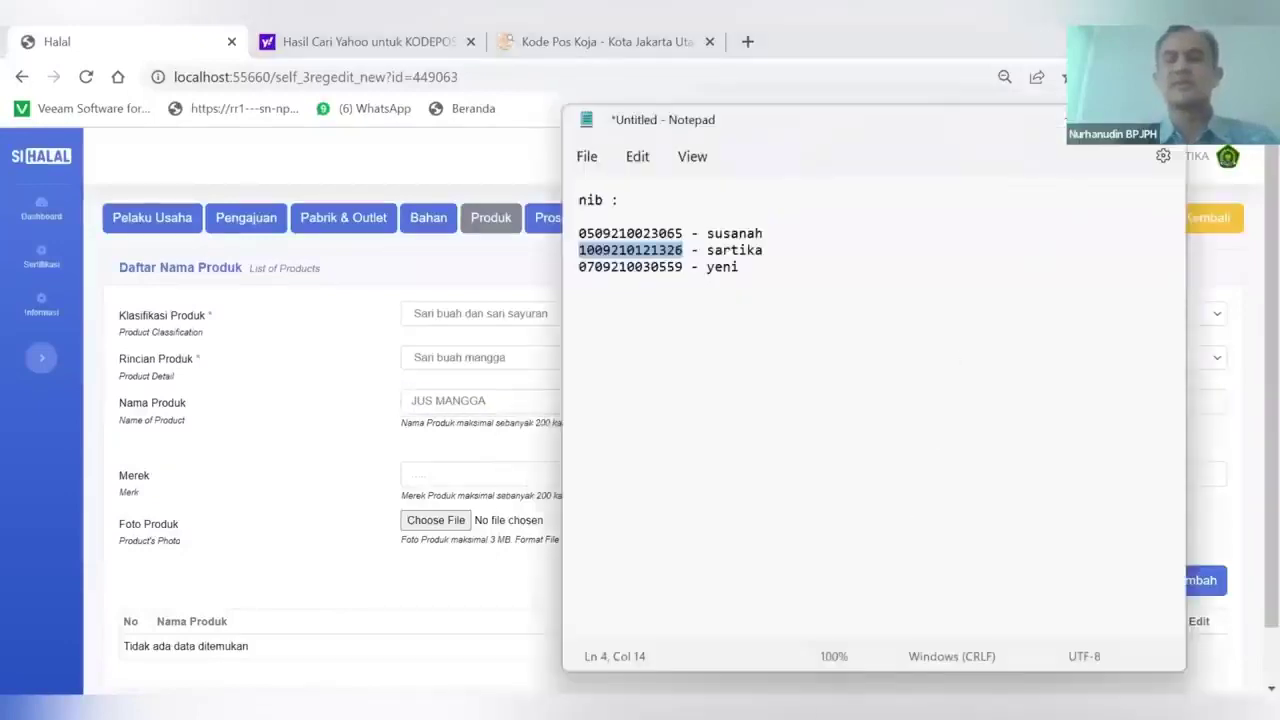
pyautogui.write('GA')
pyautogui.hotkey('alt', 'Tab')
pyautogui.write('SAR')
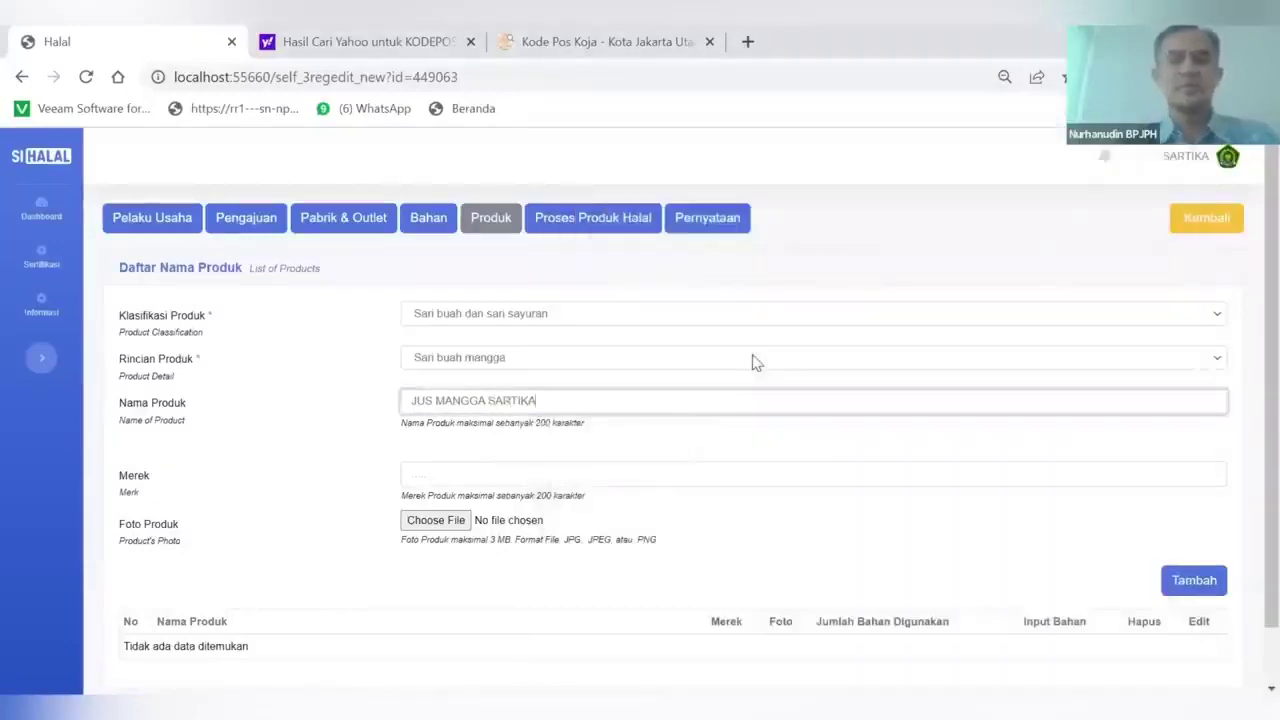
pyautogui.click(524, 478)
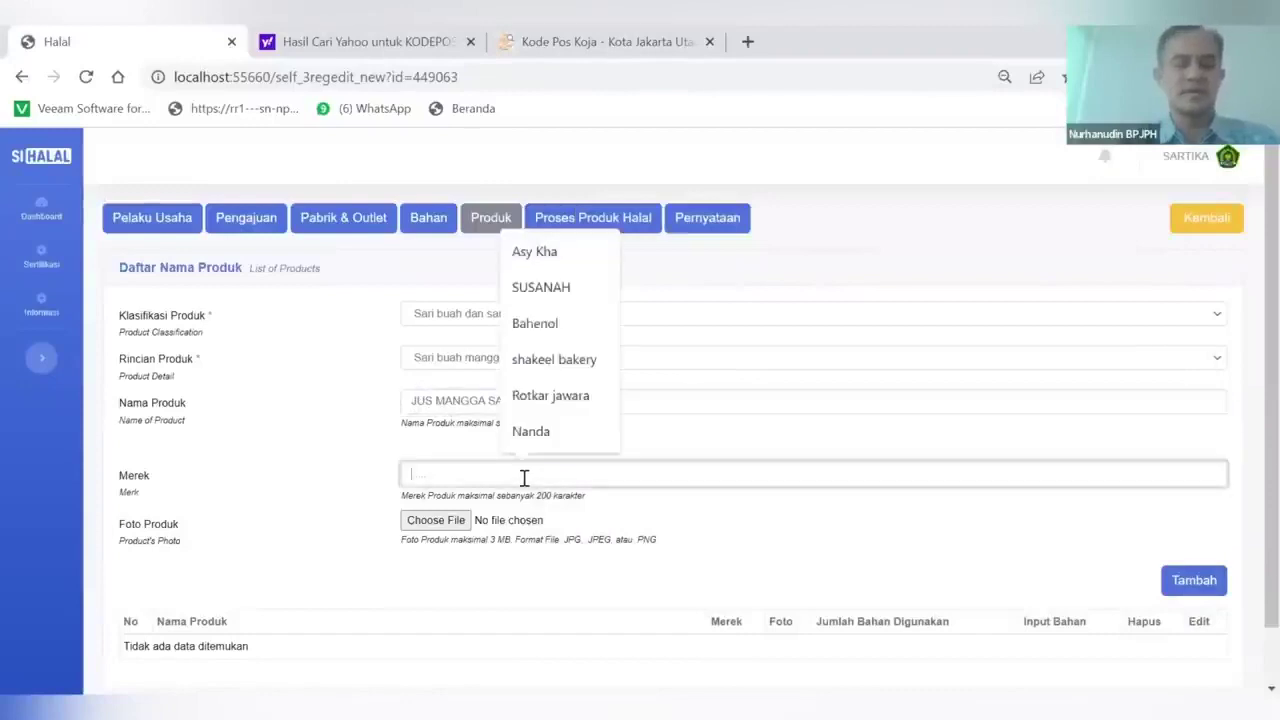
pyautogui.write('SARTIKA')
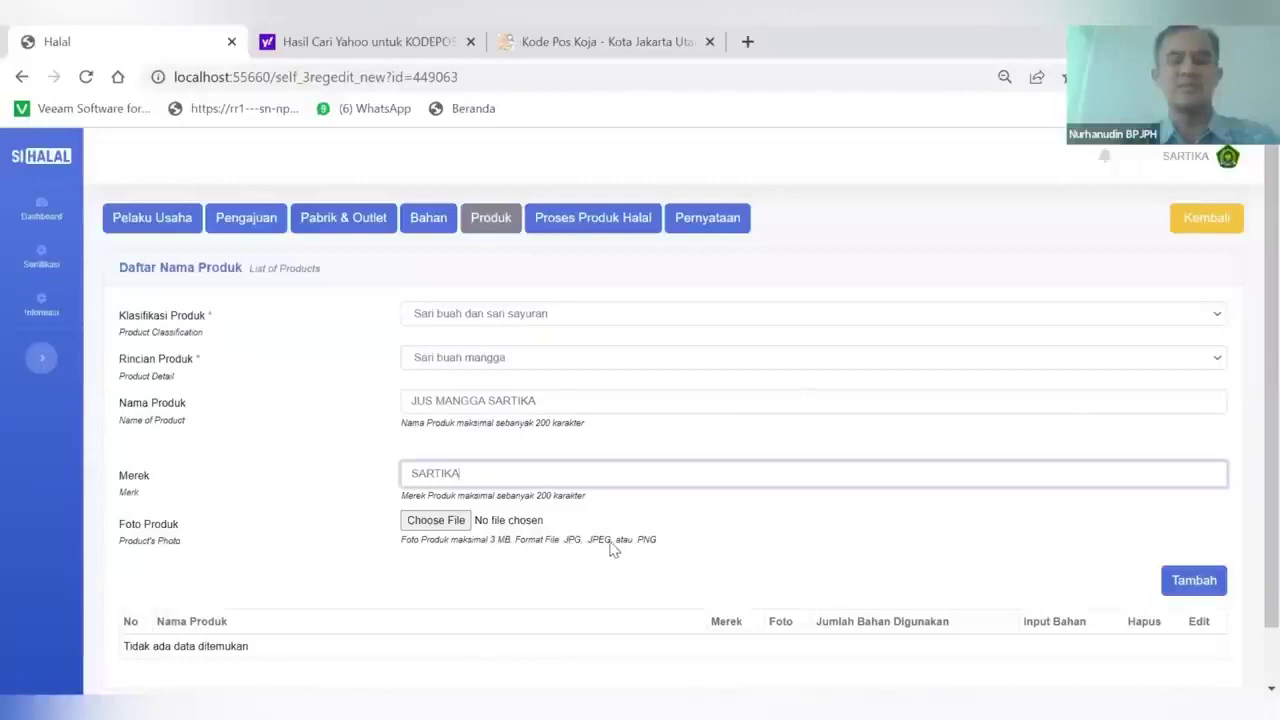
# Attach jus_mangga.jpg as the product photo and add the product to the list
pyautogui.click(430, 521)
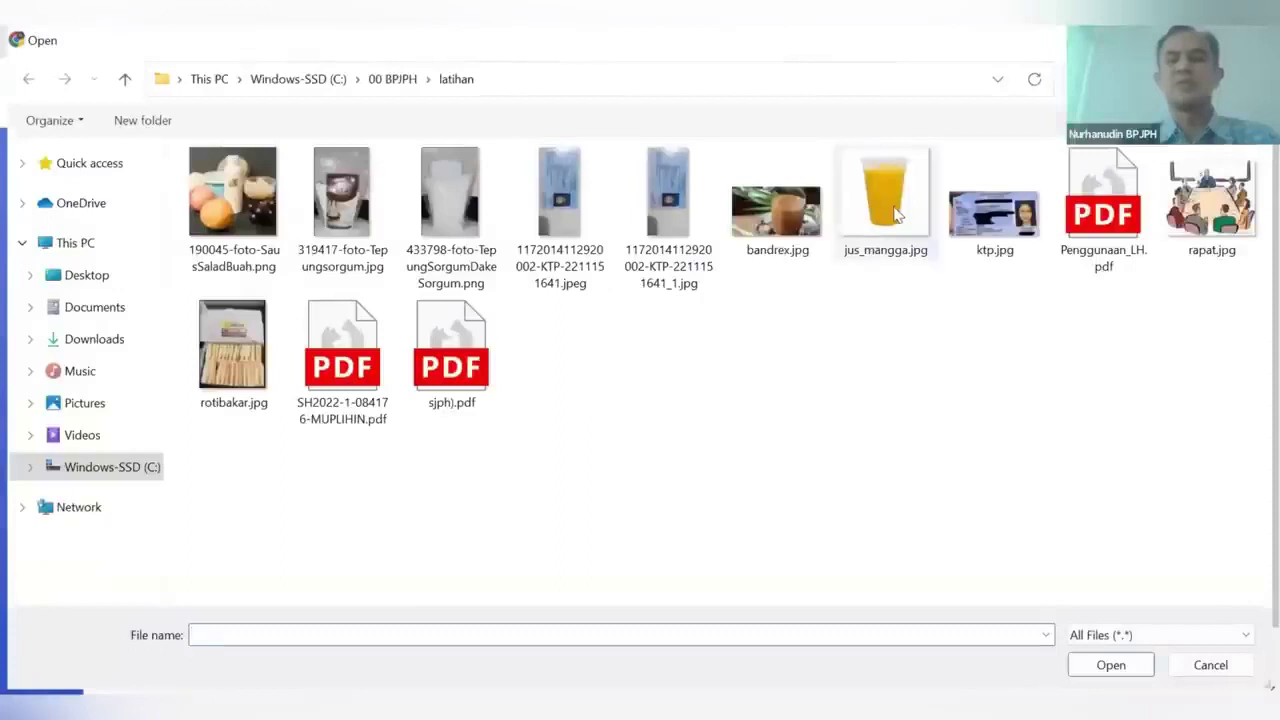
pyautogui.doubleClick(893, 210)
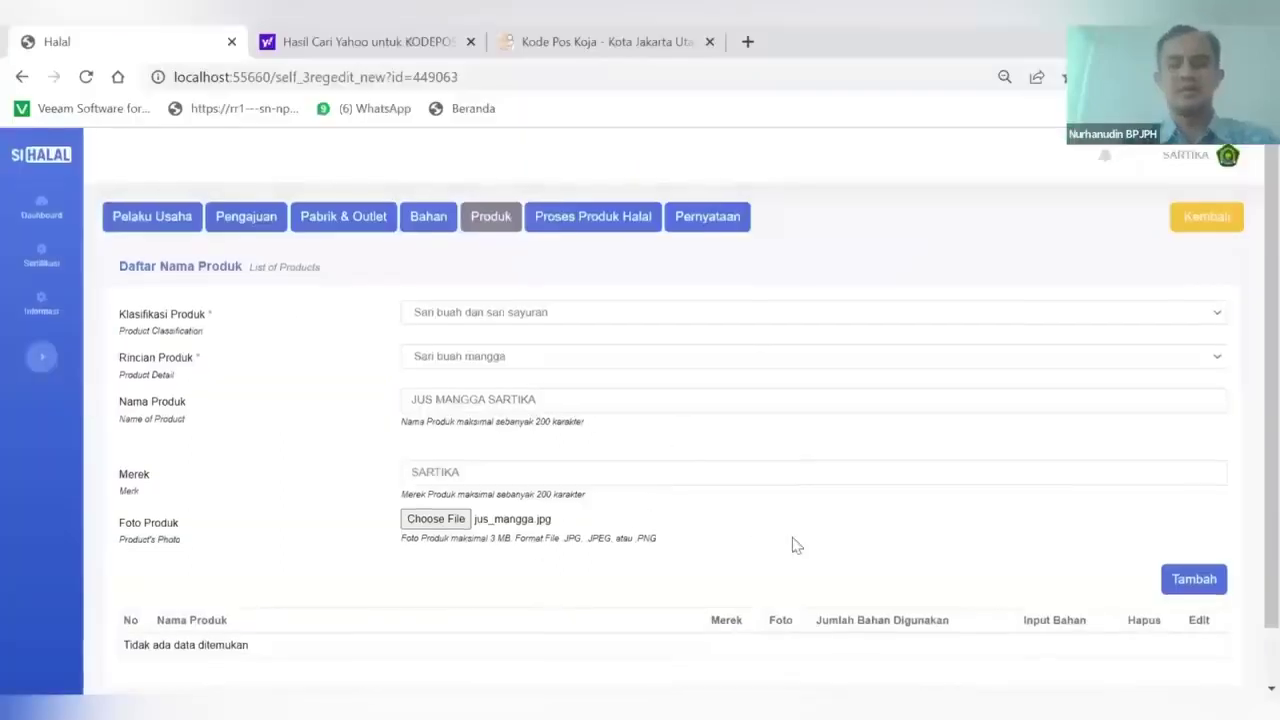
pyautogui.scroll(-1, 795, 543)
pyautogui.click(1183, 522)
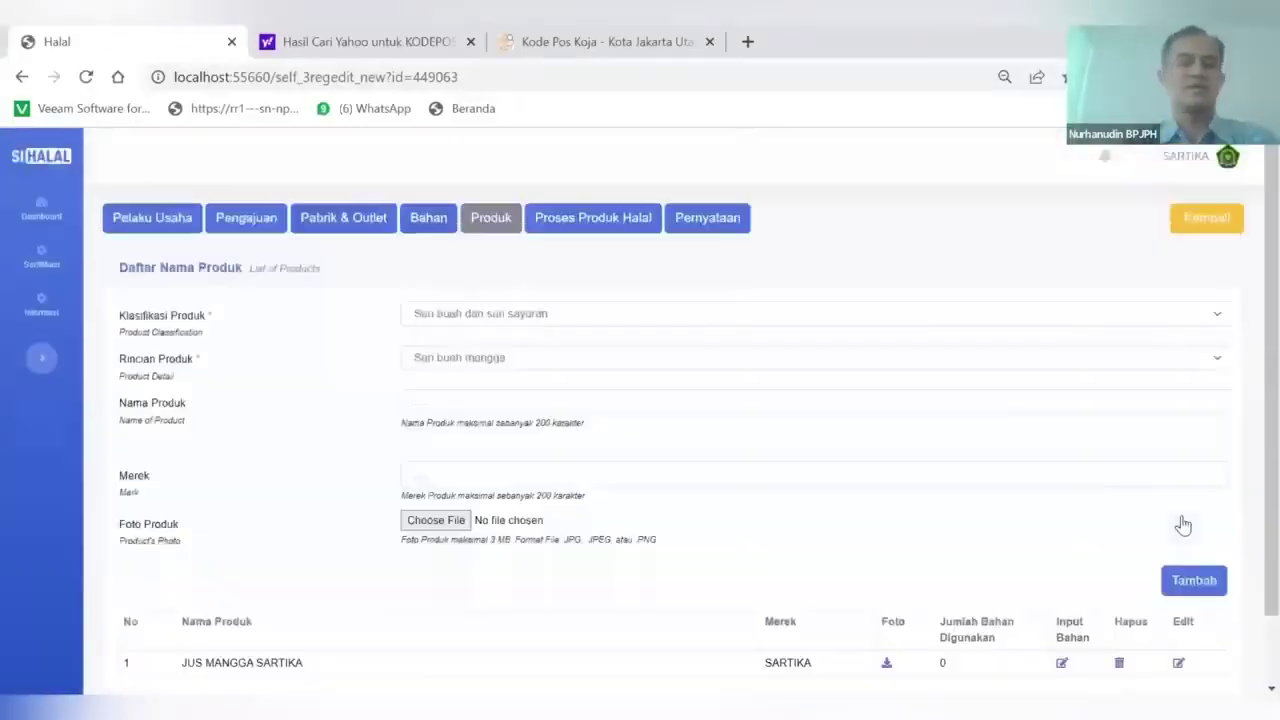
# Tick Air, Air Es Batu, Buah Mangga, Gelas Plastik Jus Plus Tutup and Gula Pasir for JUS MANGGA SARTIKA, then save
pyautogui.scroll(-1, 729, 526)
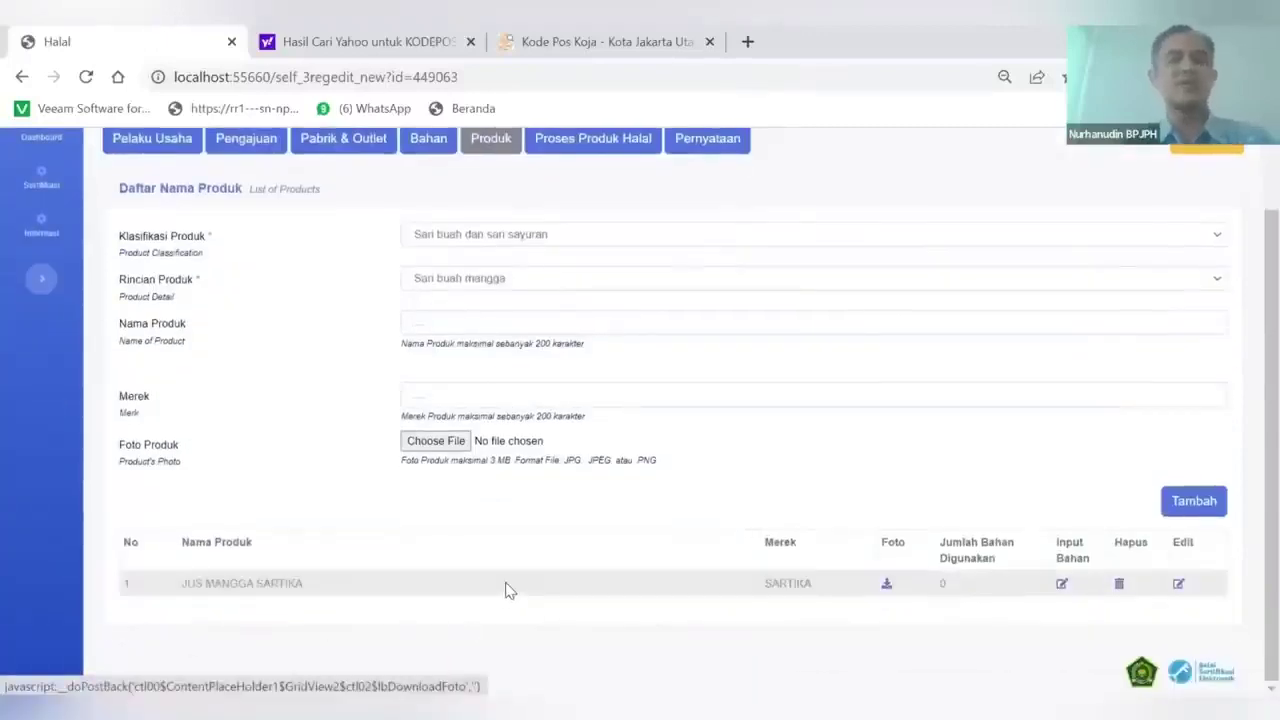
pyautogui.scroll(1, 506, 590)
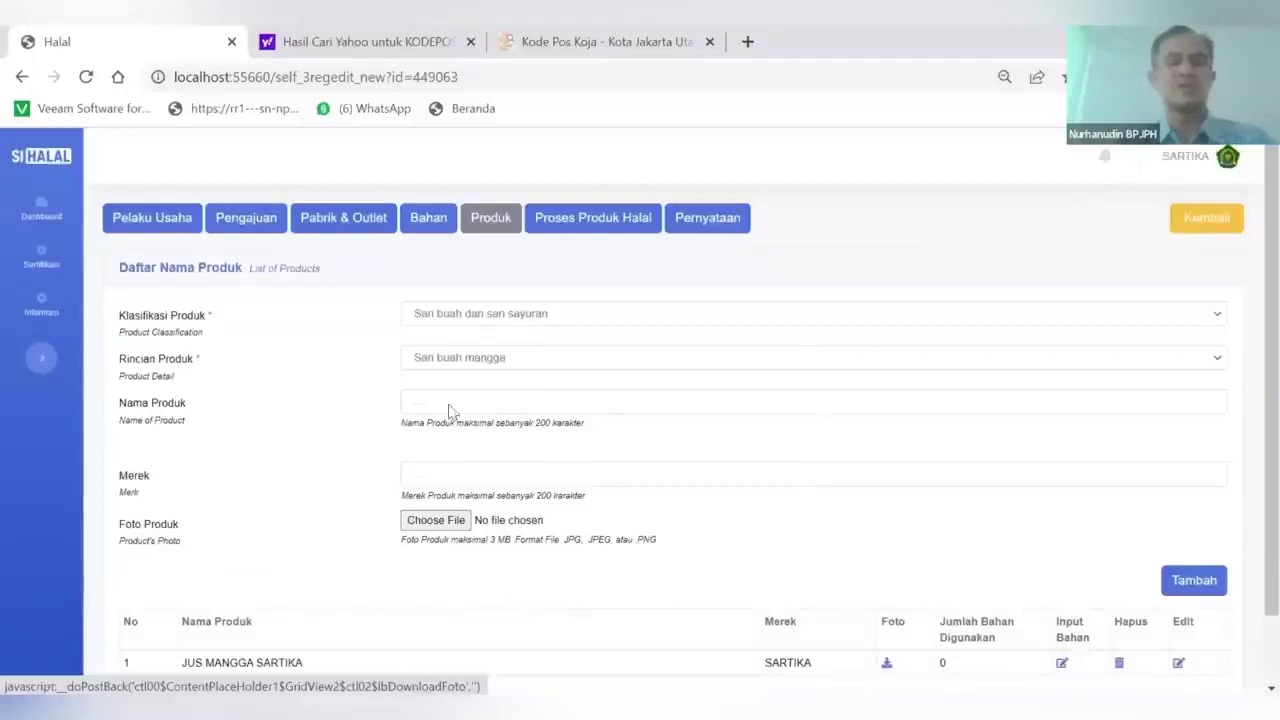
pyautogui.scroll(-1, 482, 461)
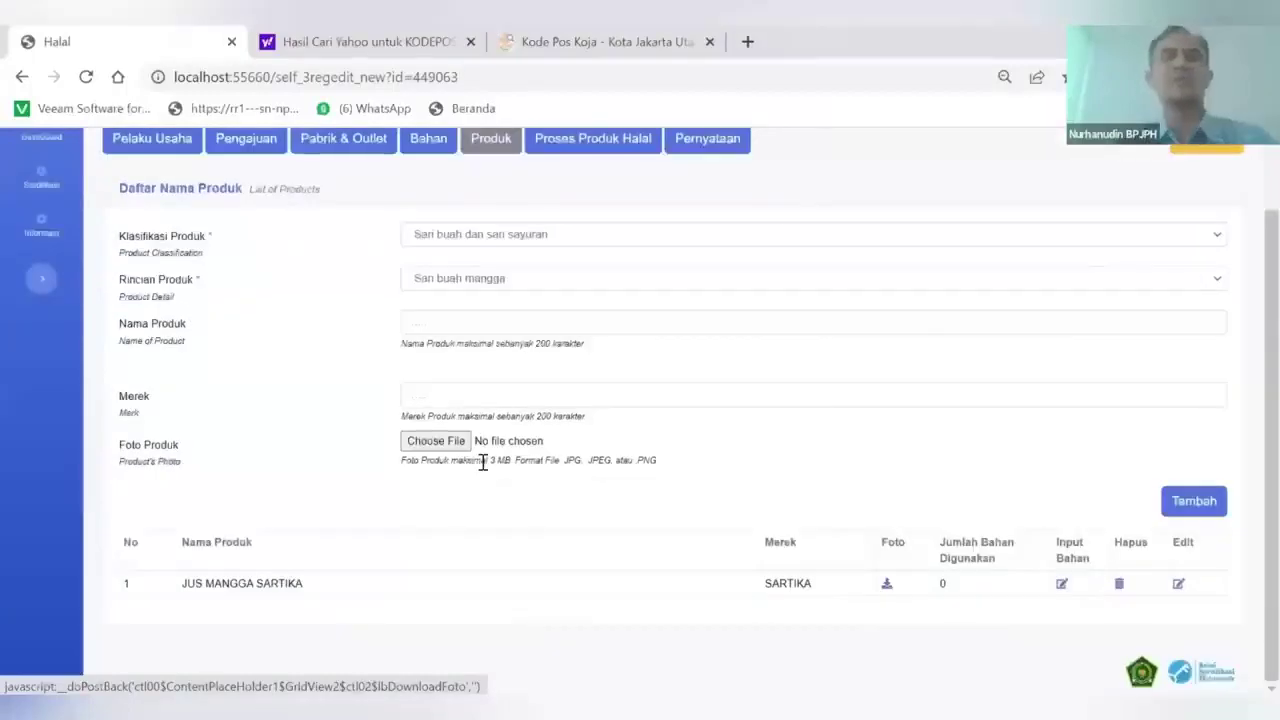
pyautogui.scroll(1, 482, 461)
pyautogui.scroll(-1, 482, 461)
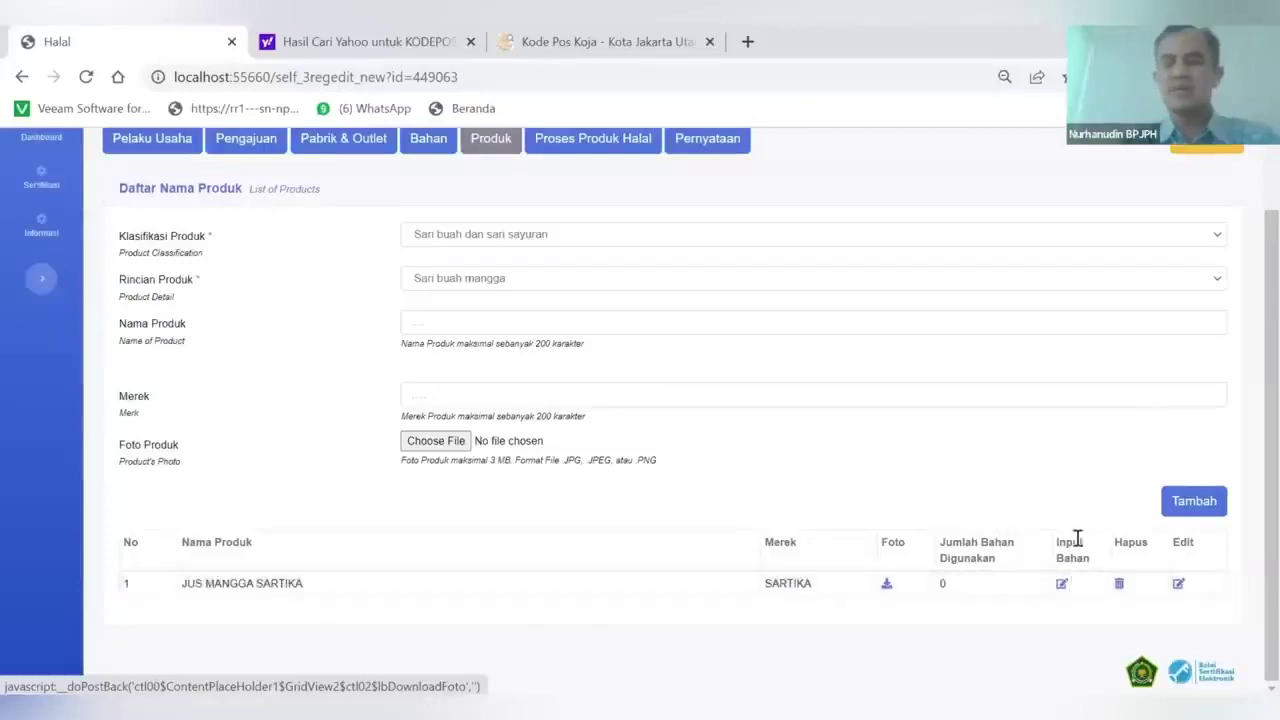
pyautogui.click(1062, 586)
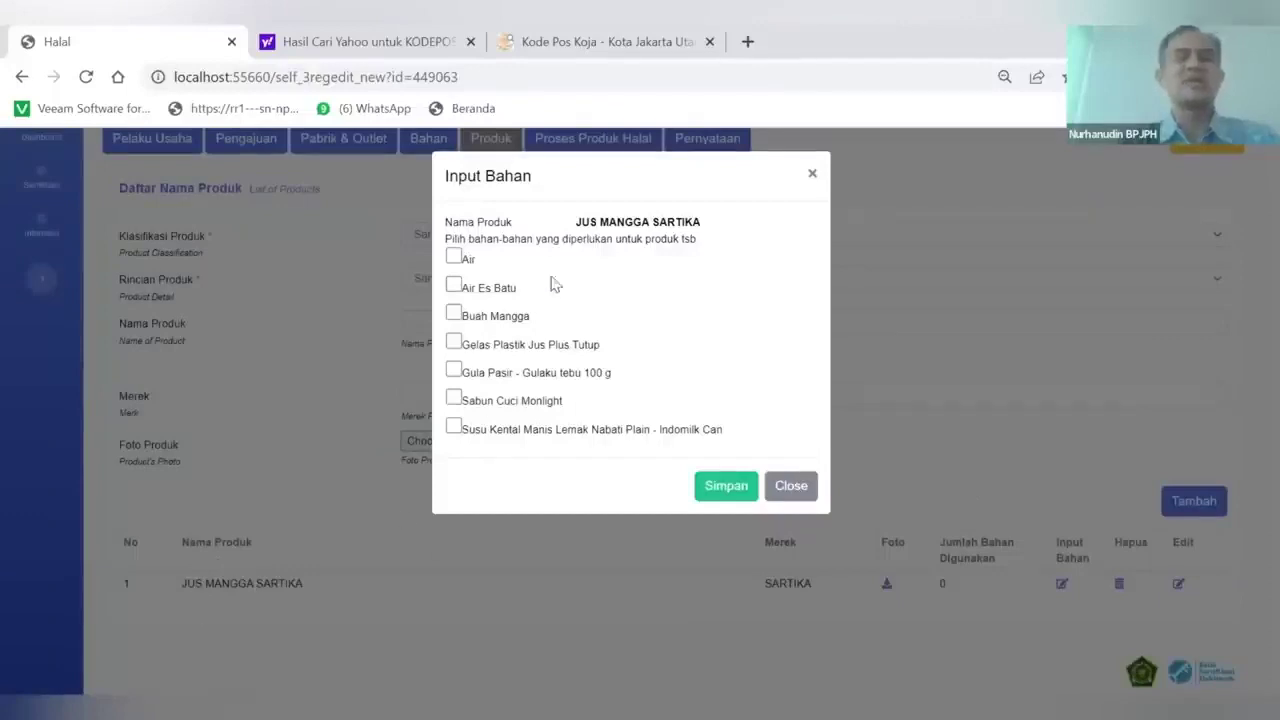
pyautogui.click(454, 260)
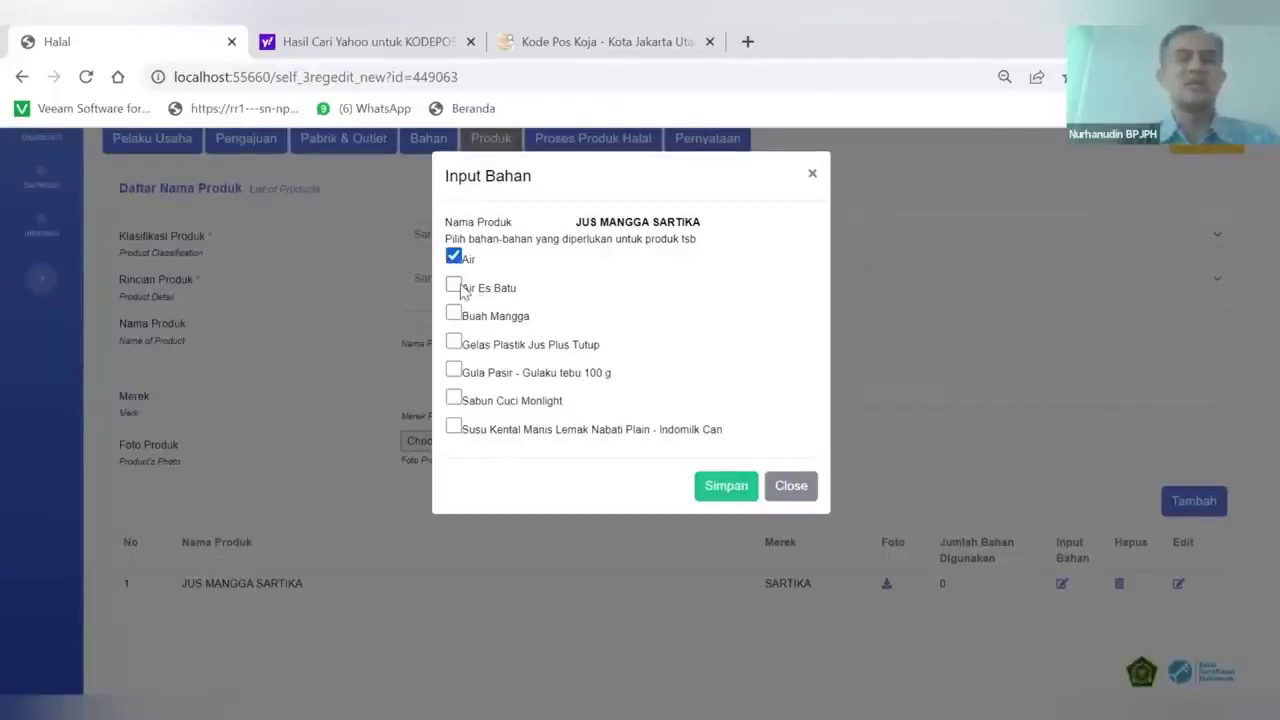
pyautogui.click(455, 314)
pyautogui.click(455, 342)
pyautogui.click(454, 370)
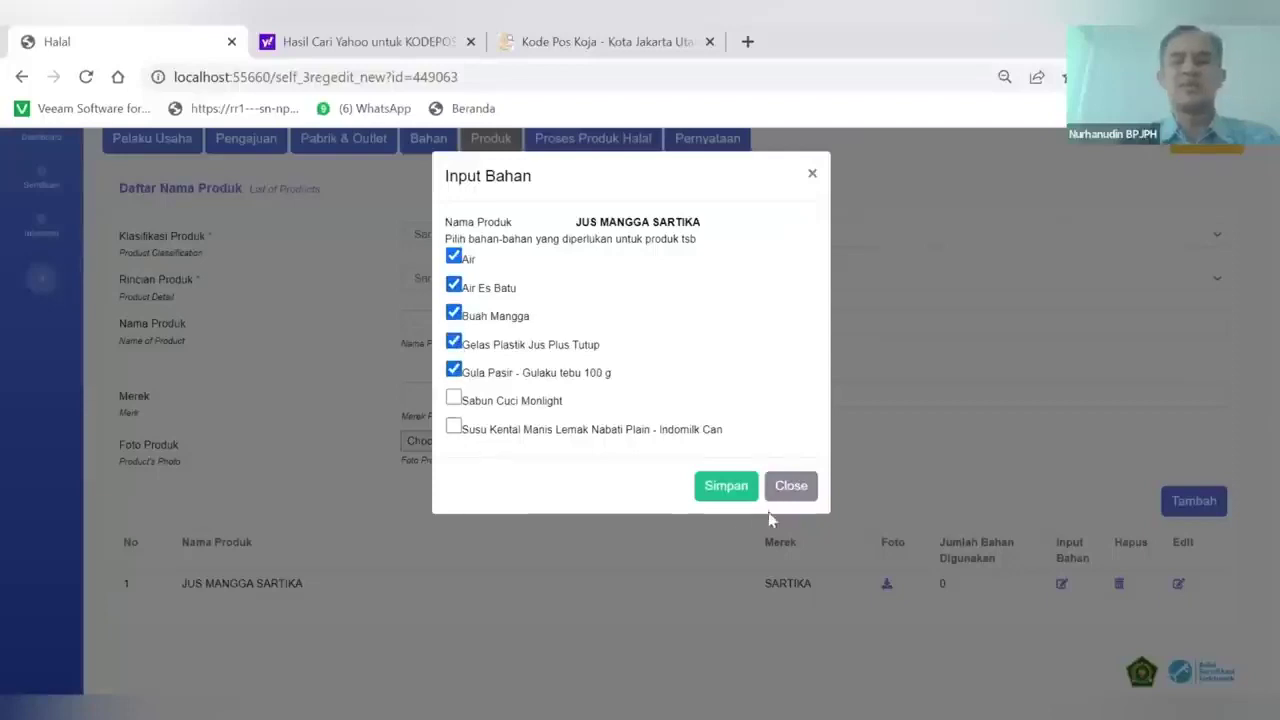
pyautogui.click(722, 490)
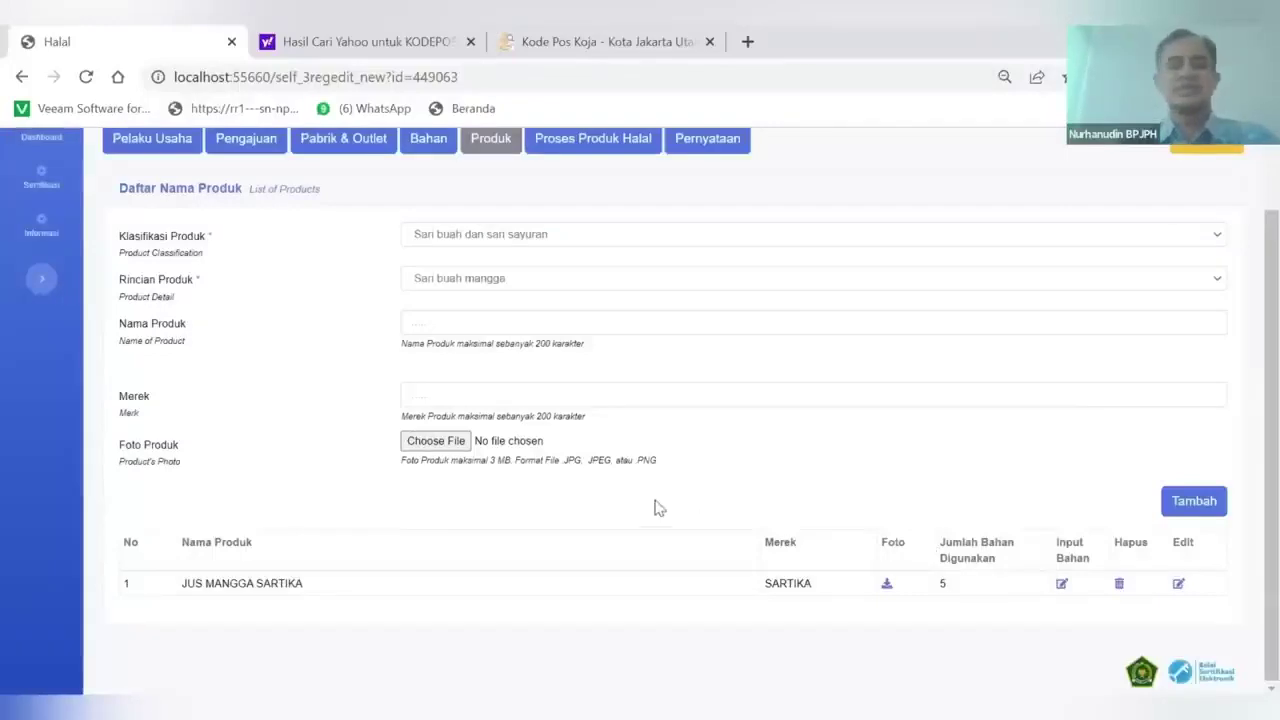
pyautogui.scroll(1, 563, 514)
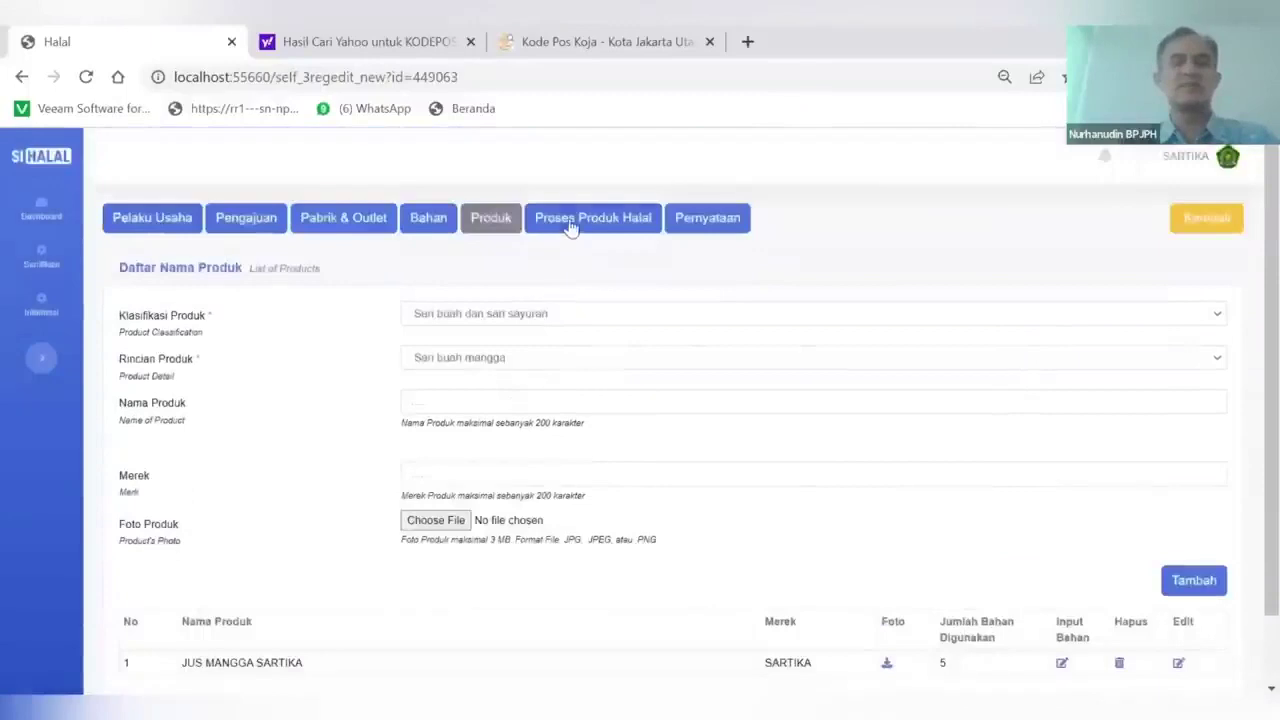
# Add process steps 1–2: peeling and slicing the mango, then 'Masukkan mangga ke dalam blender dan tambahkan air.'
pyautogui.click(570, 229)
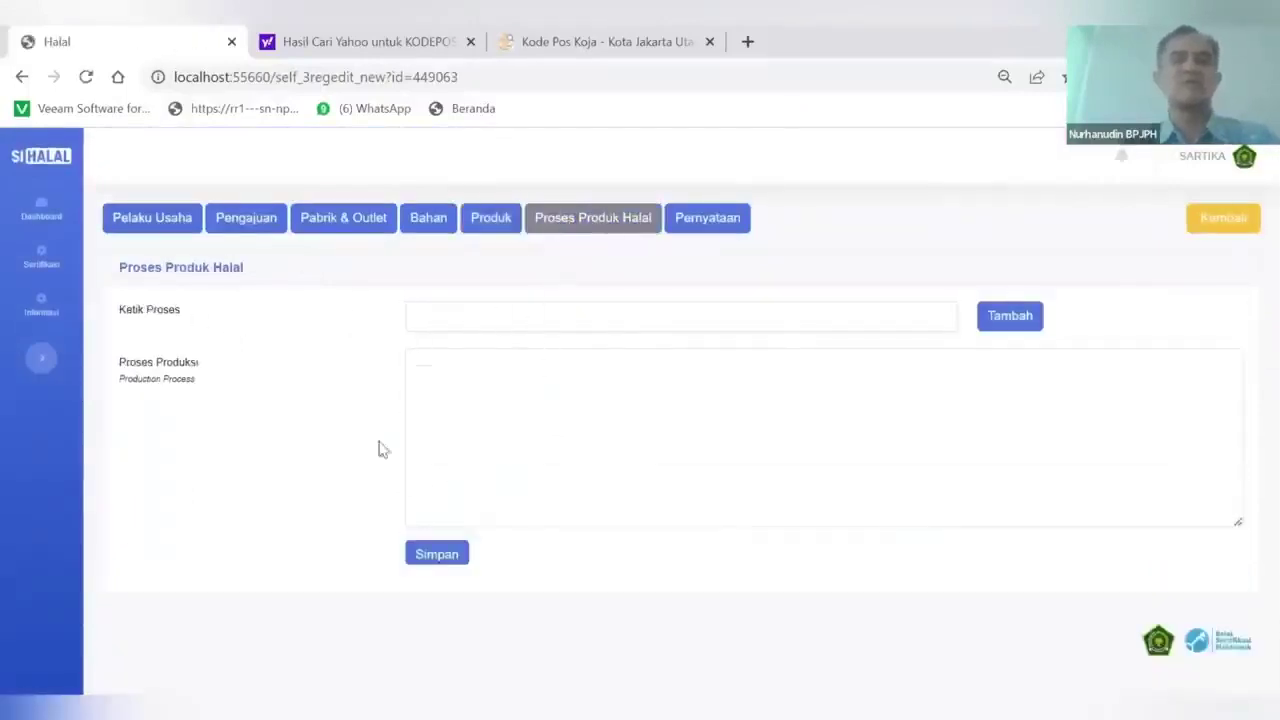
pyautogui.click(440, 321)
pyautogui.write('Men')
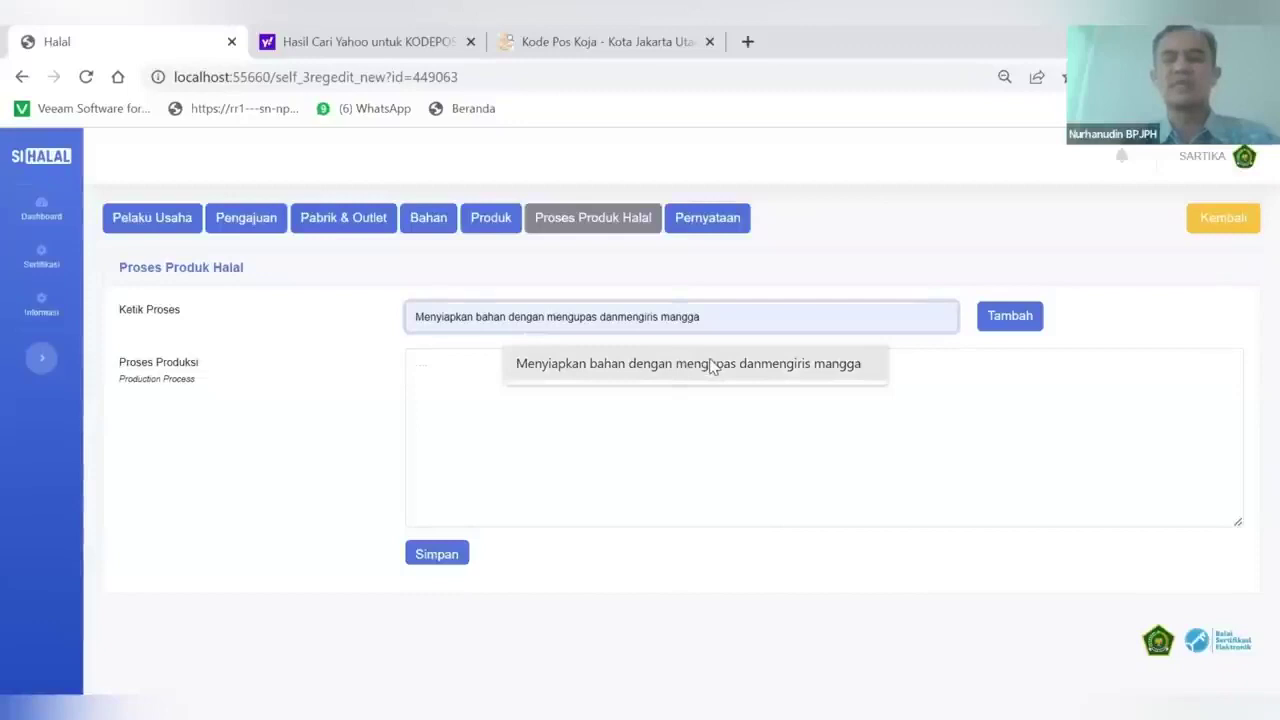
pyautogui.click(712, 364)
pyautogui.click(660, 318)
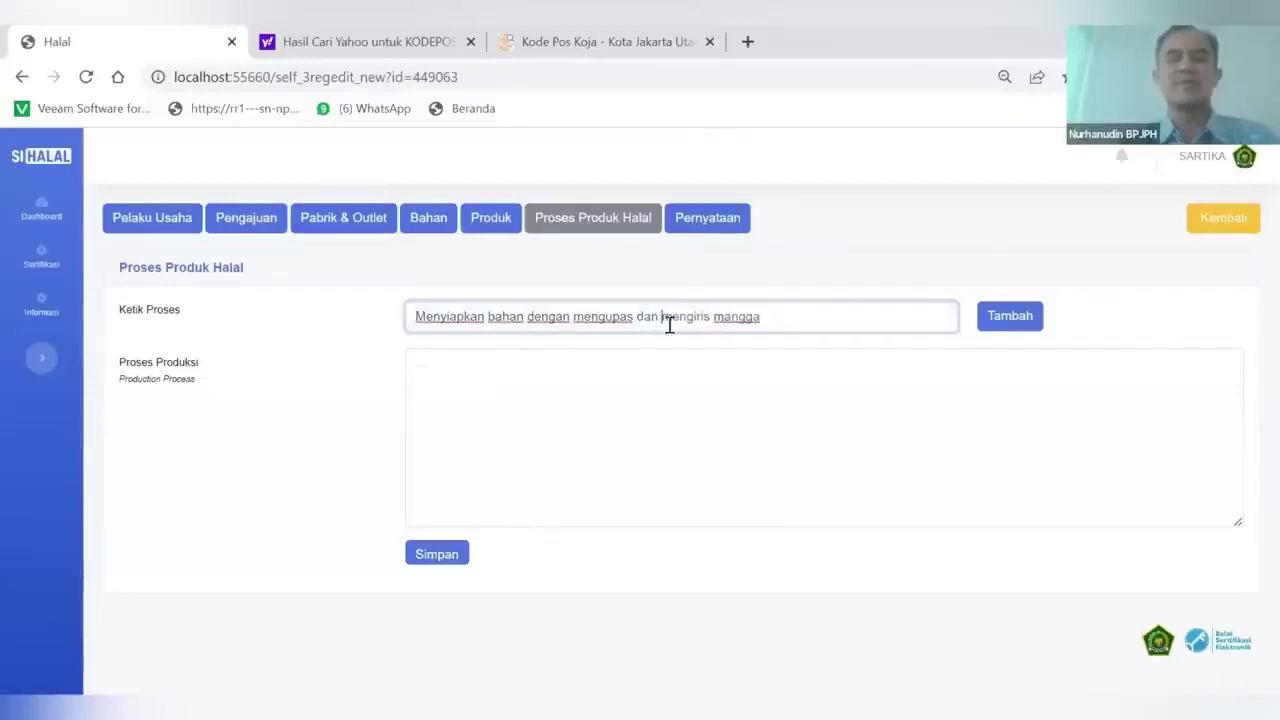
pyautogui.click(990, 318)
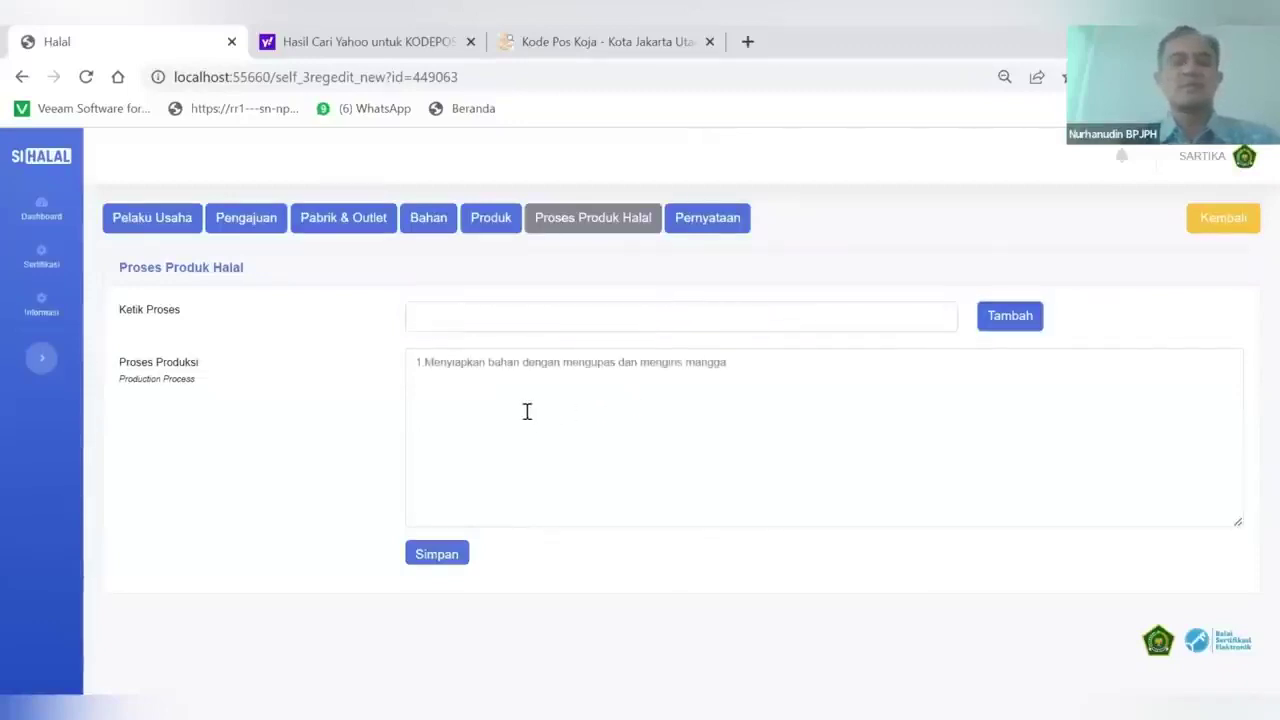
pyautogui.click(497, 317)
pyautogui.write('Masukkan')
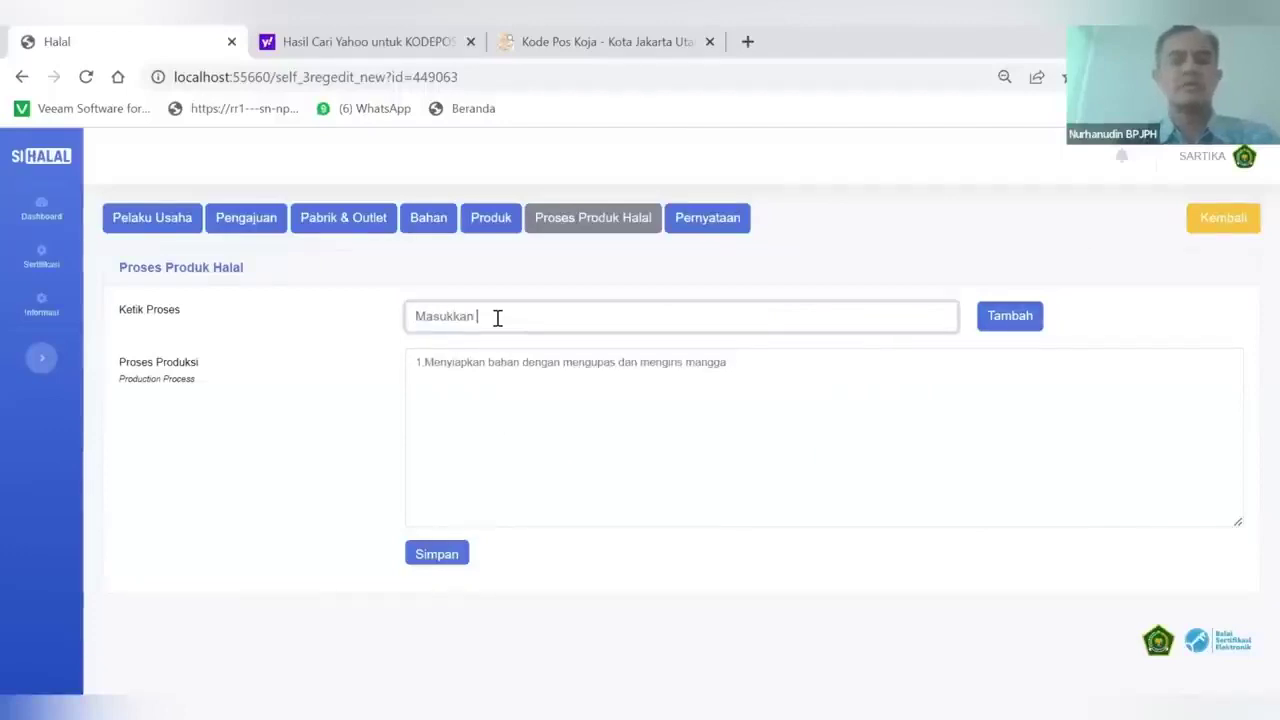
pyautogui.write(' mangga ke d')
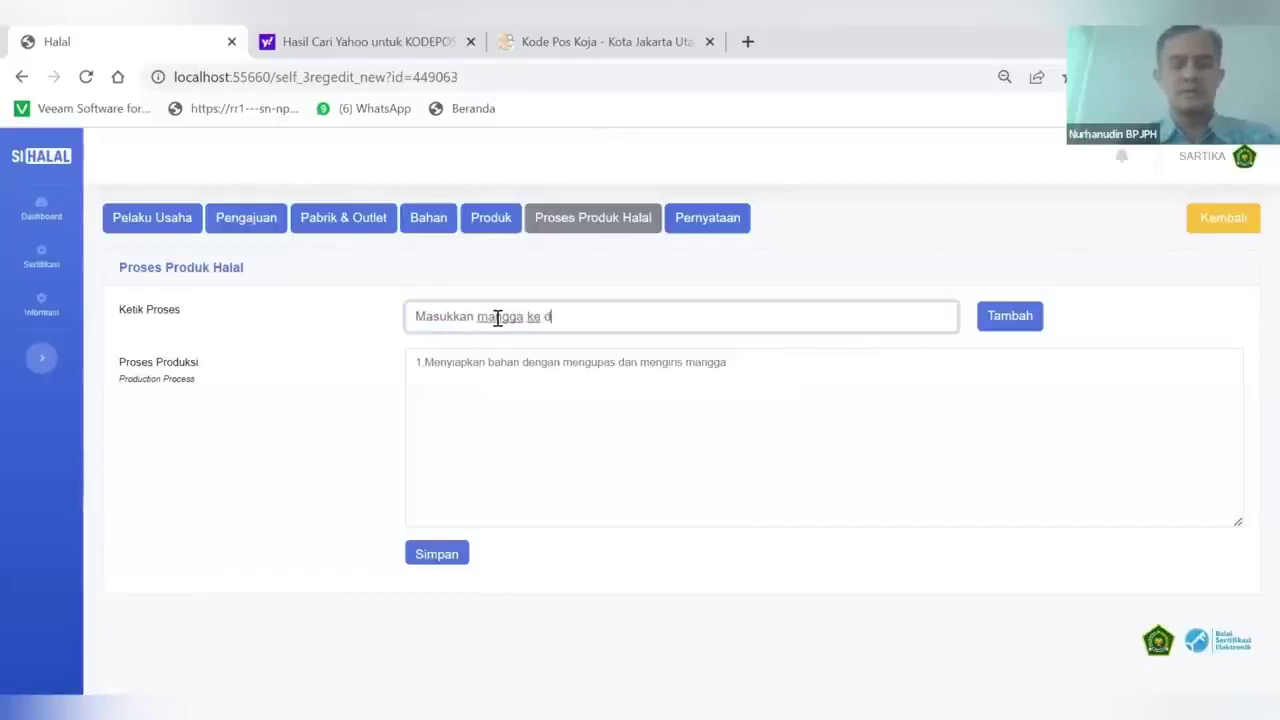
pyautogui.write('alam blender')
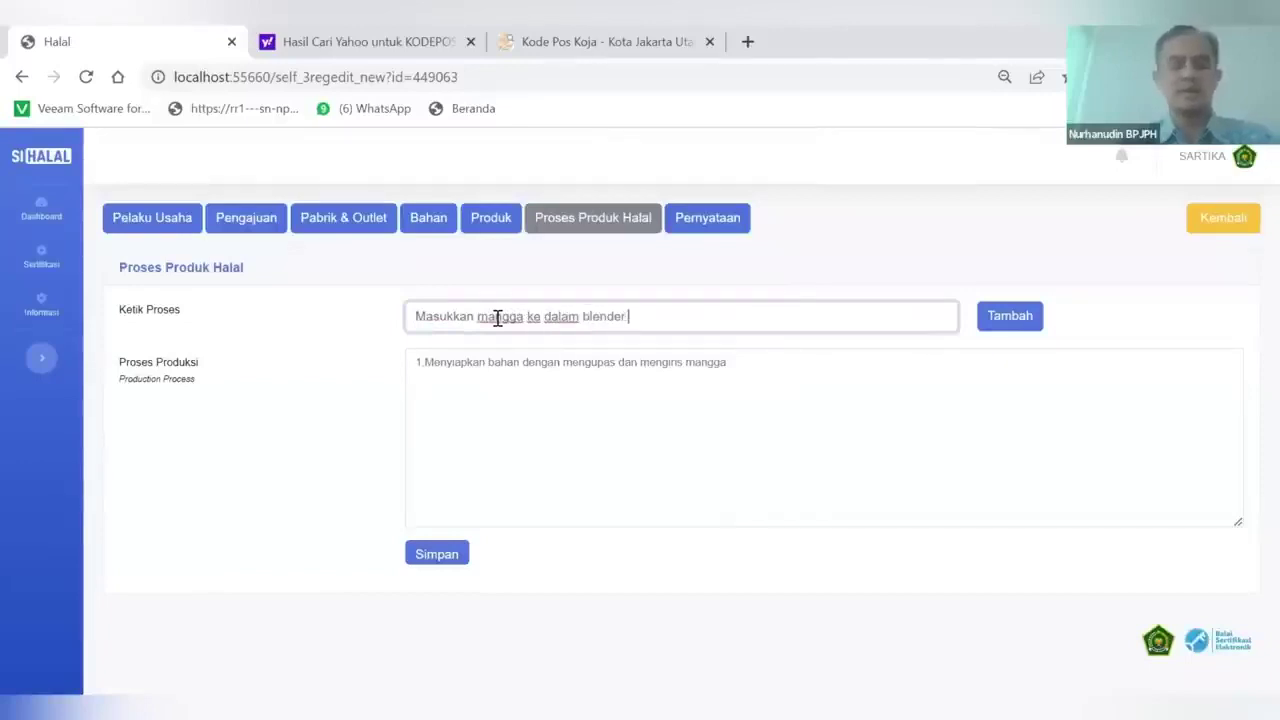
pyautogui.write(' dan tambahkan ai')
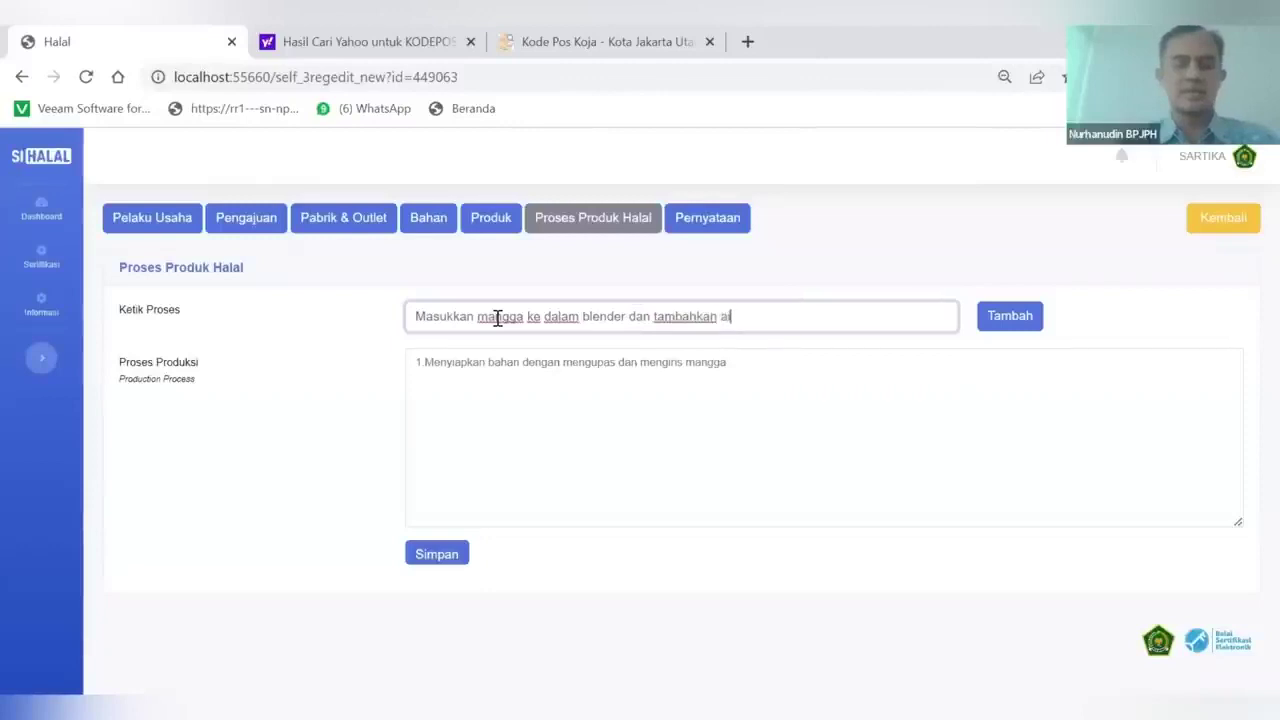
pyautogui.write('r.')
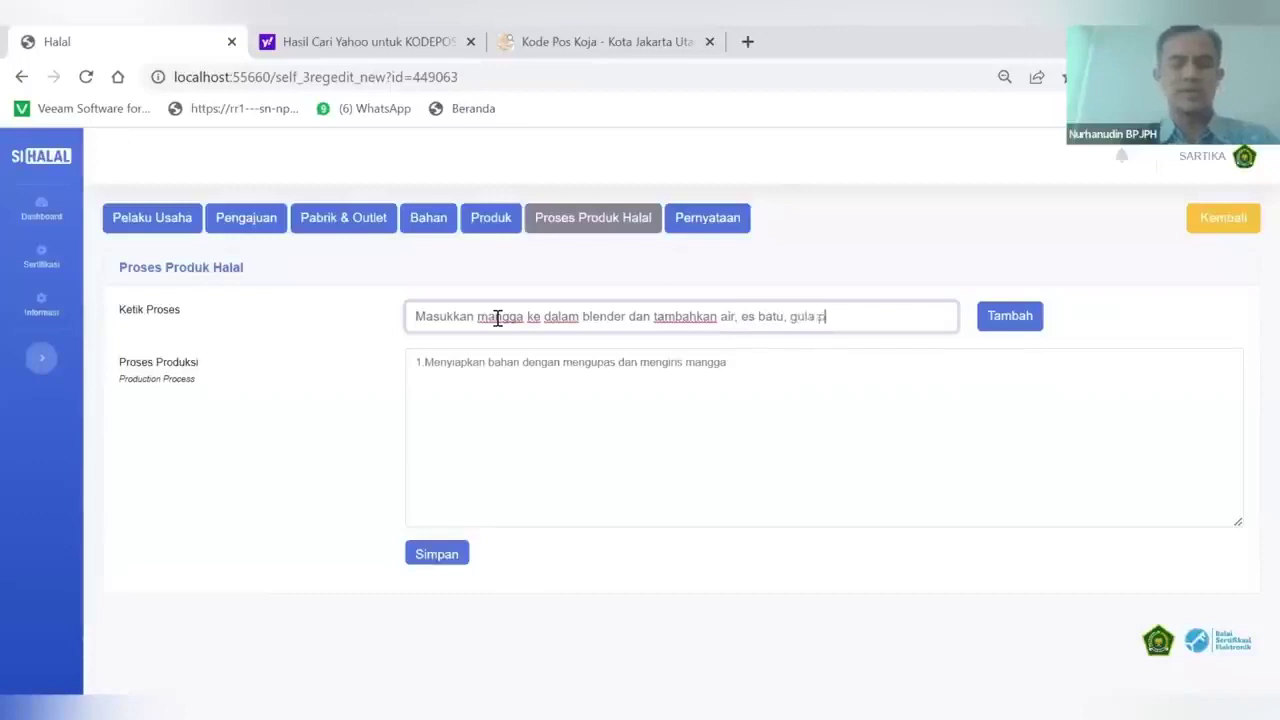
pyautogui.click(983, 322)
# Add process steps 3–5: blending, pouring into plastic cups, and closing the cups with lids
pyautogui.click(505, 324)
pyautogui.write('Proses')
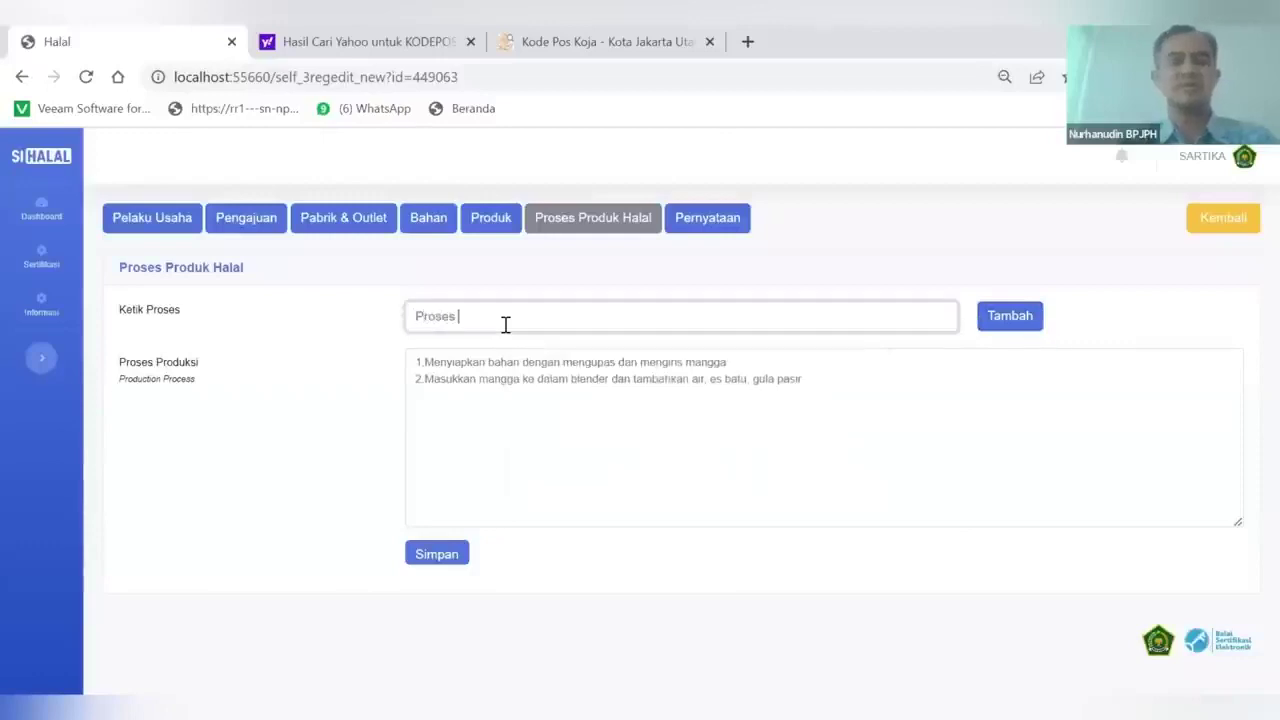
pyautogui.write(' blender sampai selesai')
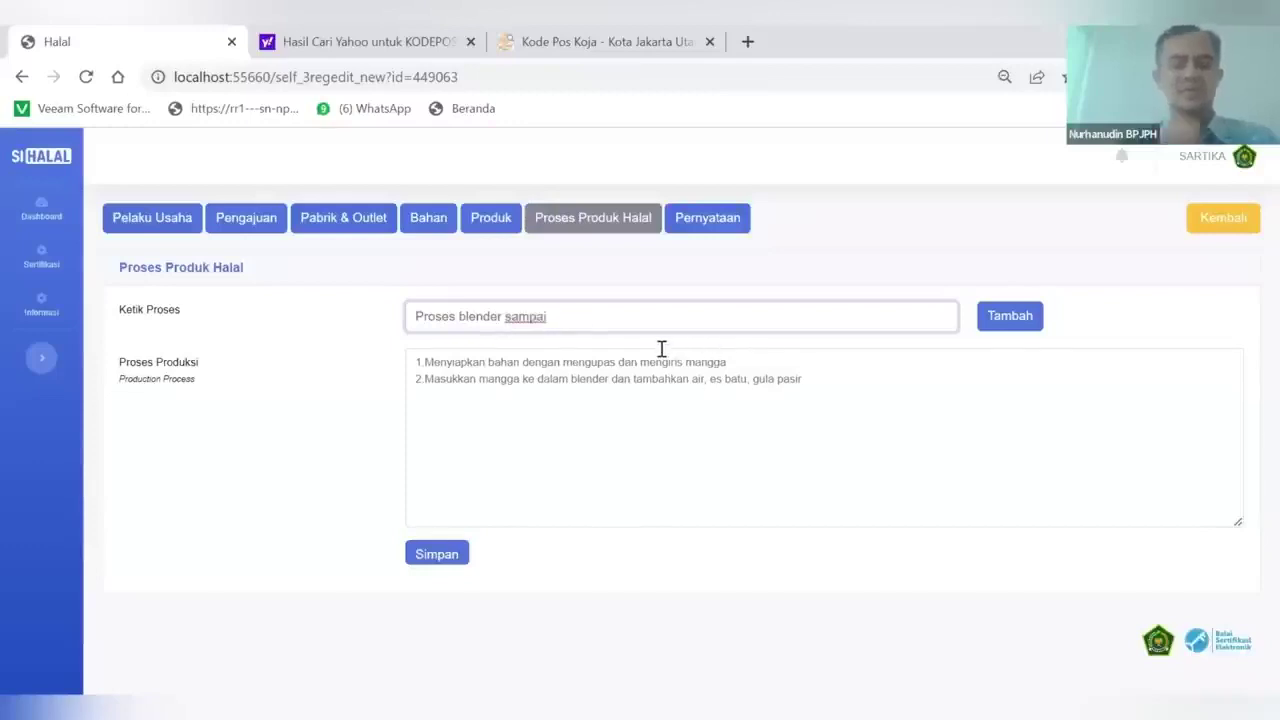
pyautogui.click(998, 320)
pyautogui.click(583, 313)
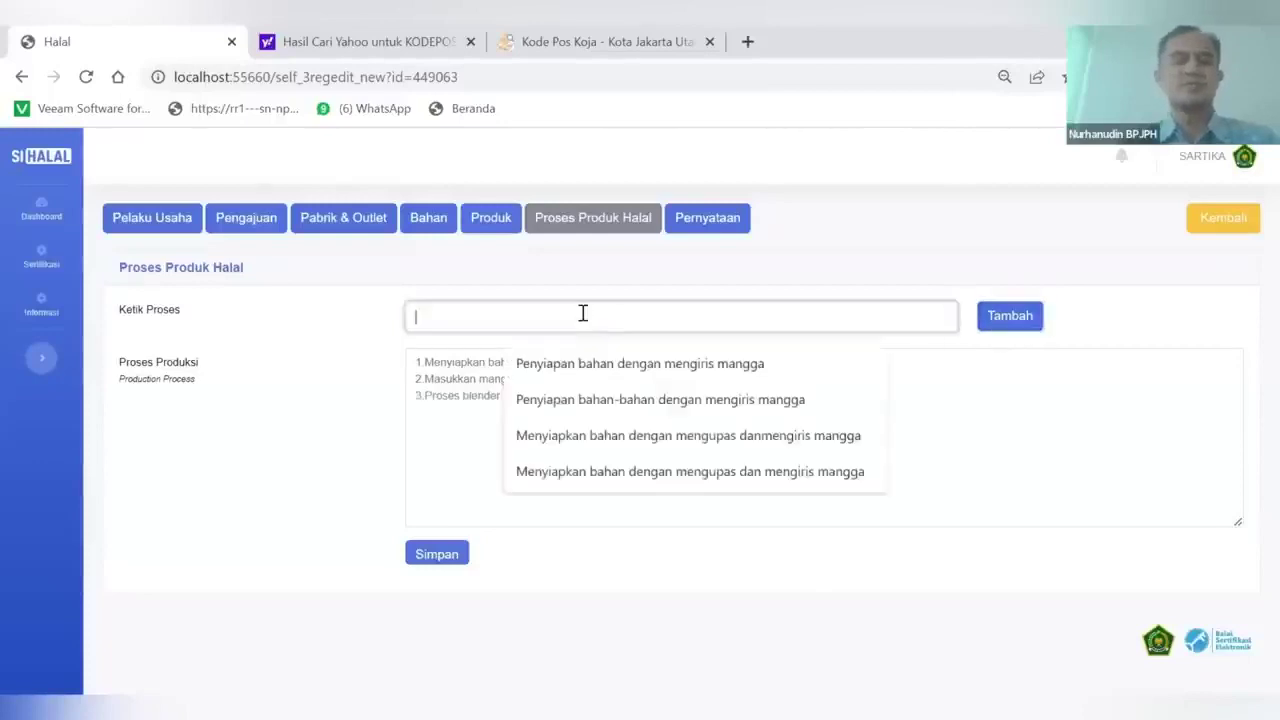
pyautogui.write('T')
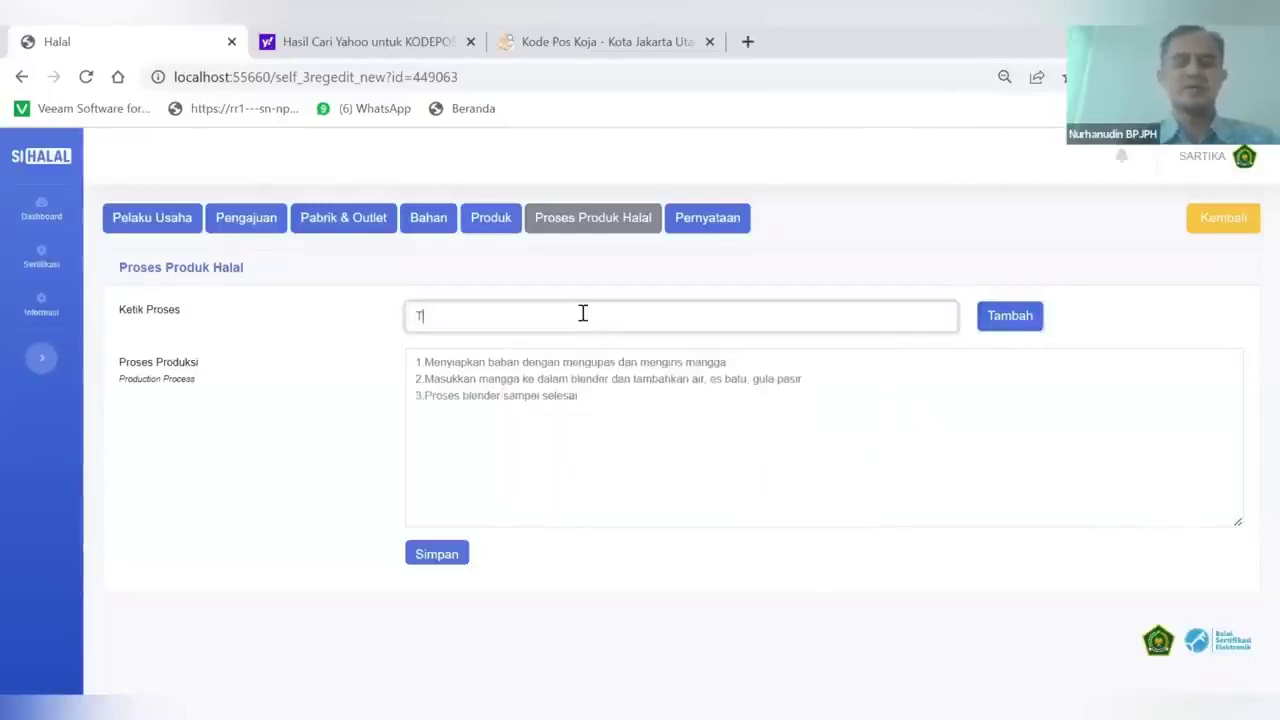
pyautogui.write('uangkan ke dalam kemasan gelas plastik')
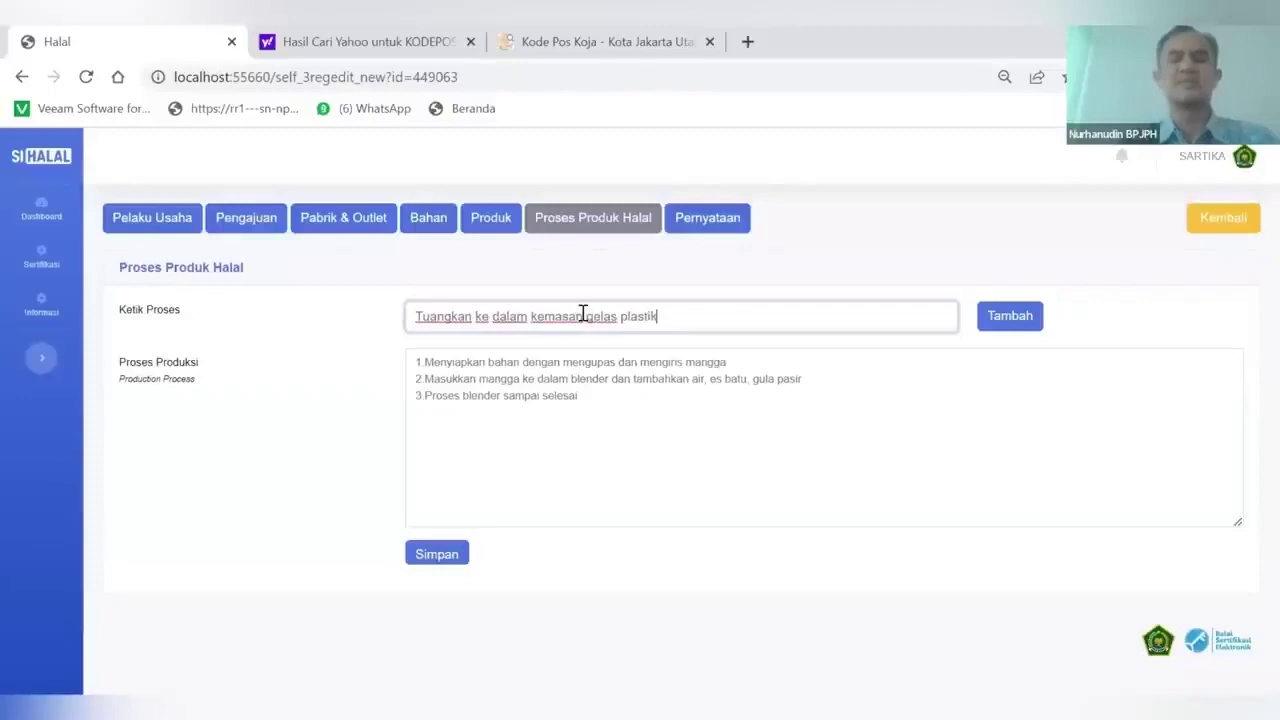
pyautogui.click(1000, 322)
pyautogui.click(575, 319)
pyautogui.write('Tutup gelas p')
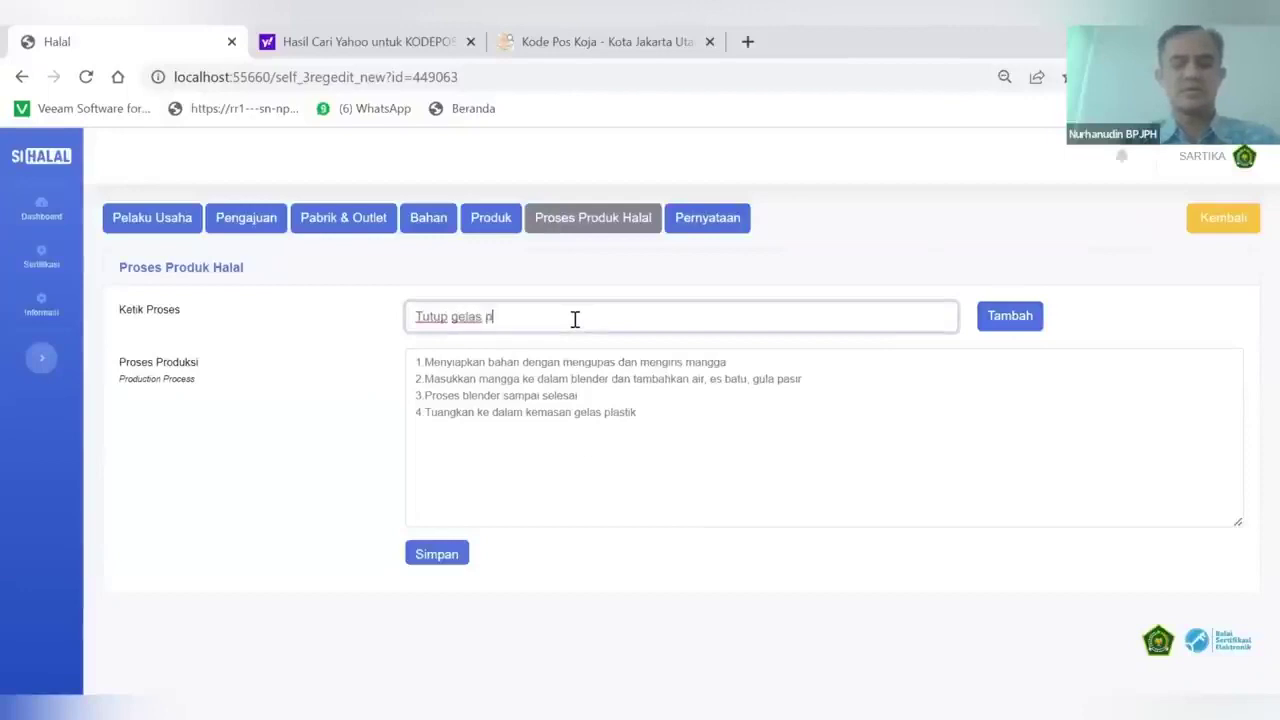
pyautogui.write('lastik dengan menutup')
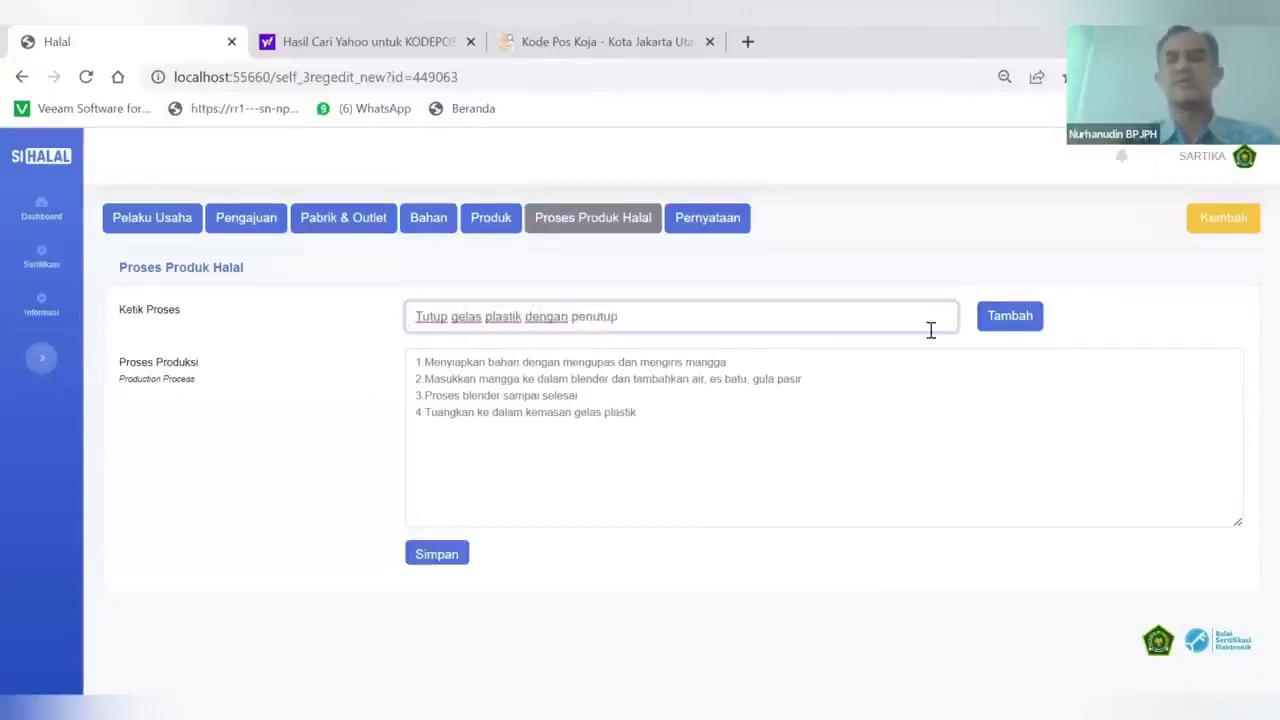
pyautogui.click(1006, 314)
# Add the final step 'Sajikan' and save the six-step production process
pyautogui.click(594, 308)
pyautogui.write('Sajikan')
pyautogui.click(1000, 317)
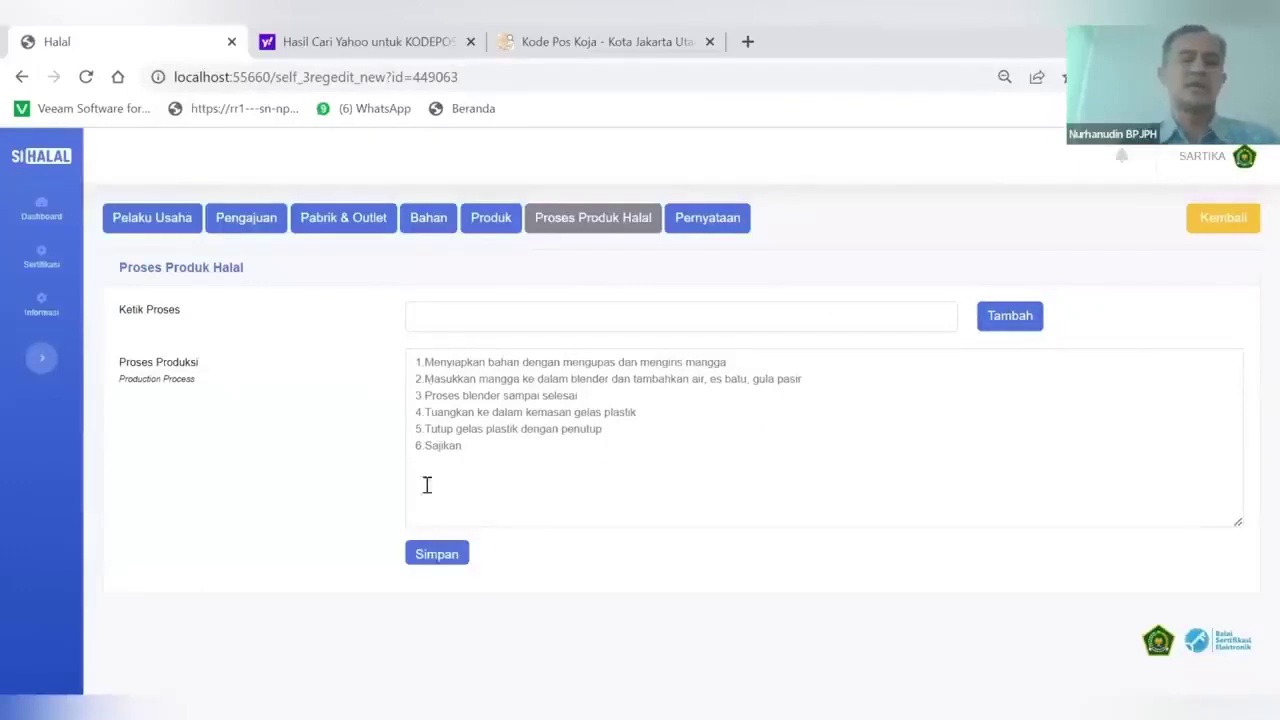
pyautogui.click(451, 566)
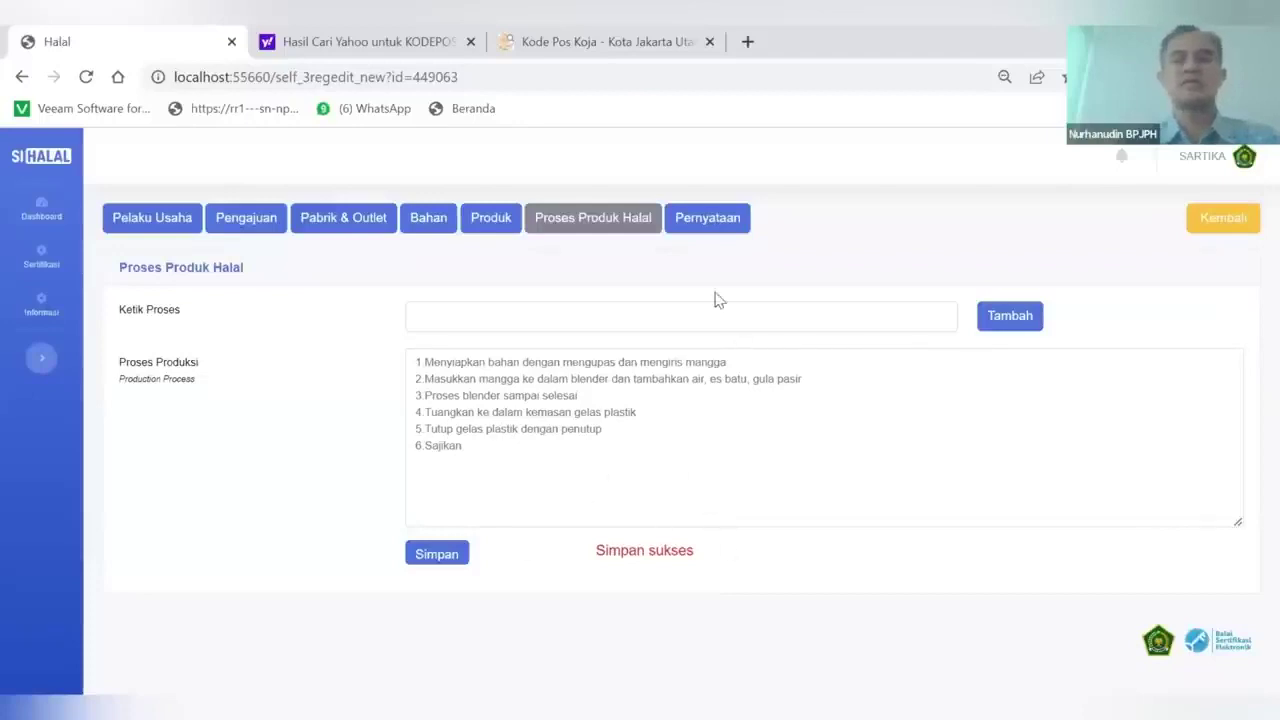
pyautogui.click(706, 218)
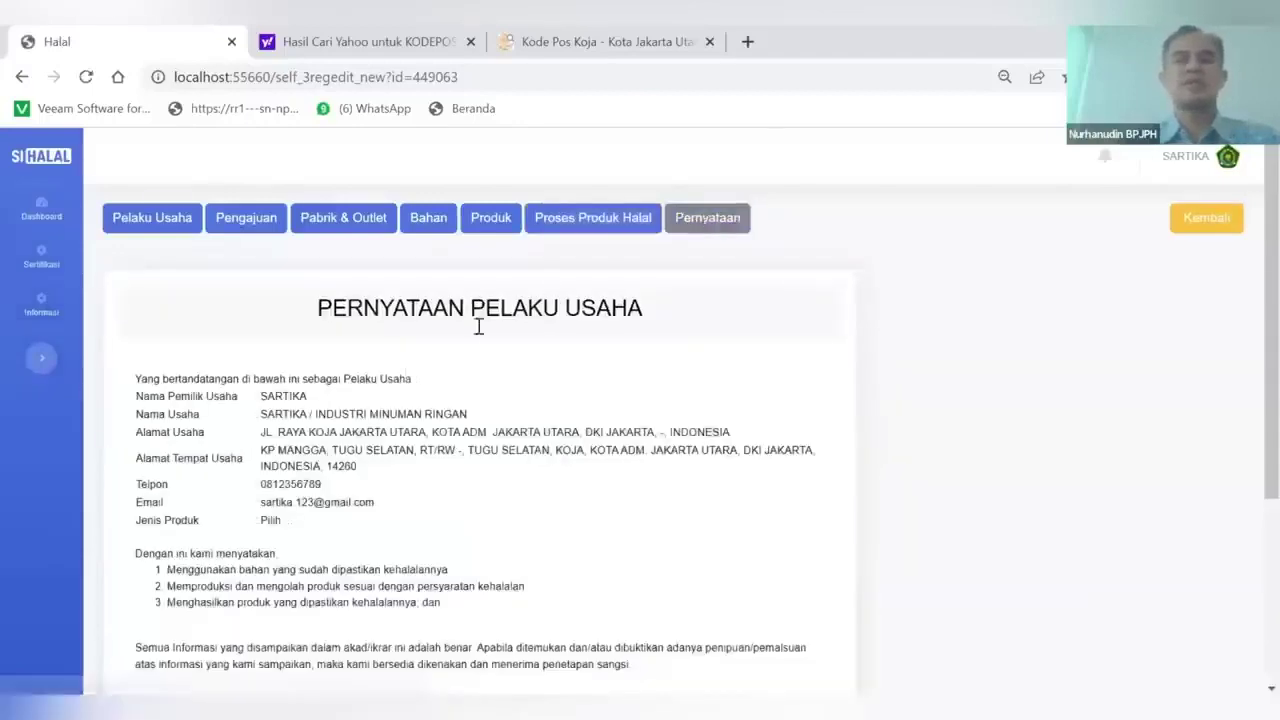
# Agree to the Pernyataan Pelaku Usaha, then download and open the ikrar PDF
pyautogui.scroll(-1, 426, 420)
pyautogui.scroll(-2, 360, 425)
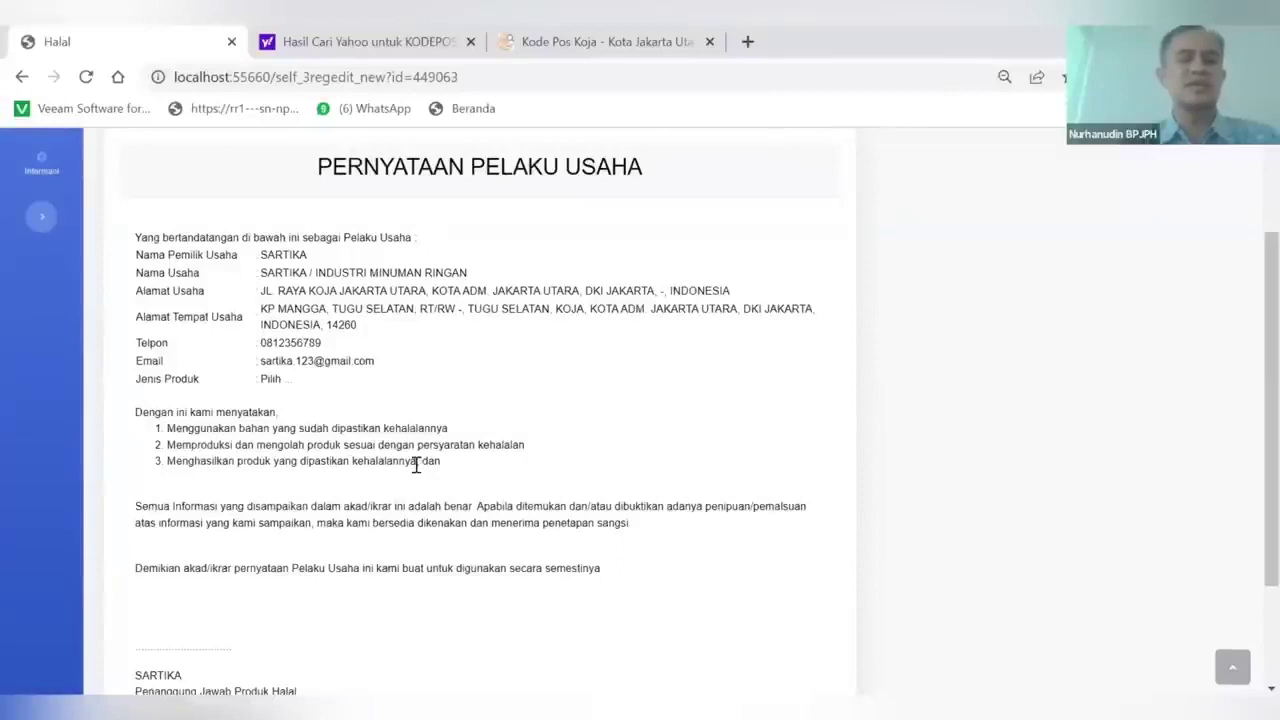
pyautogui.scroll(-2, 416, 465)
pyautogui.click(158, 641)
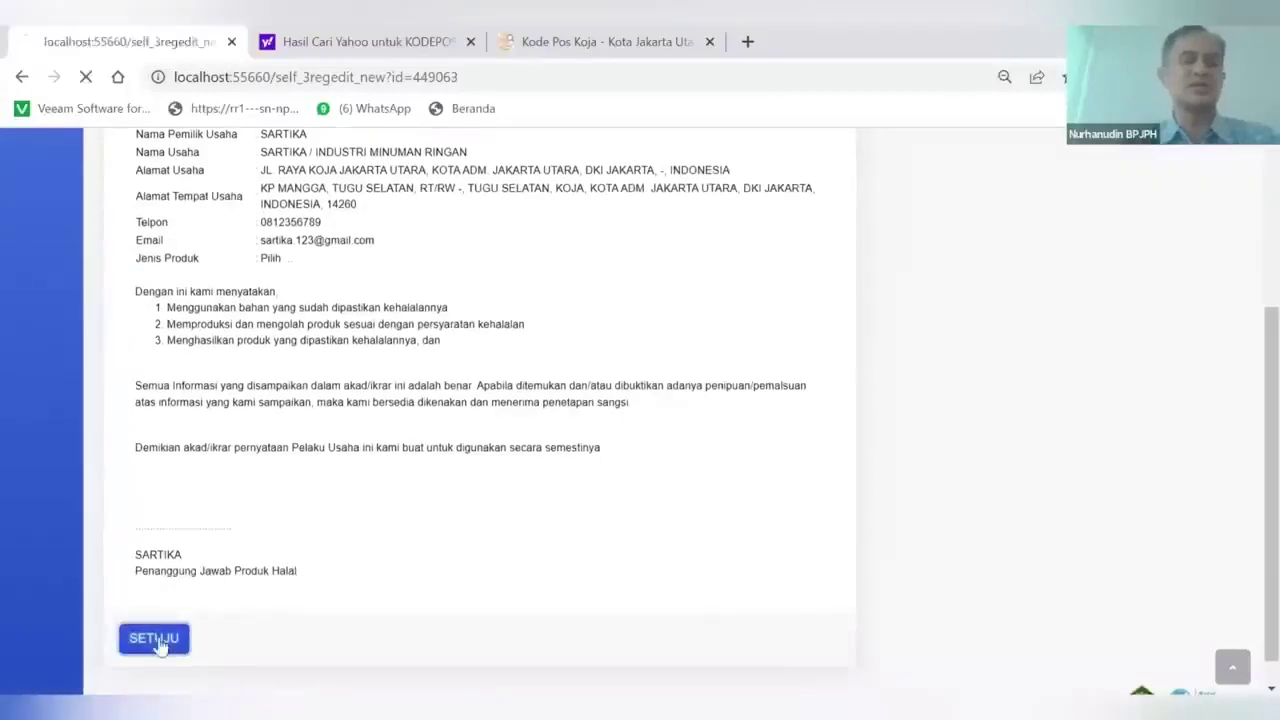
pyautogui.scroll(-3, 371, 543)
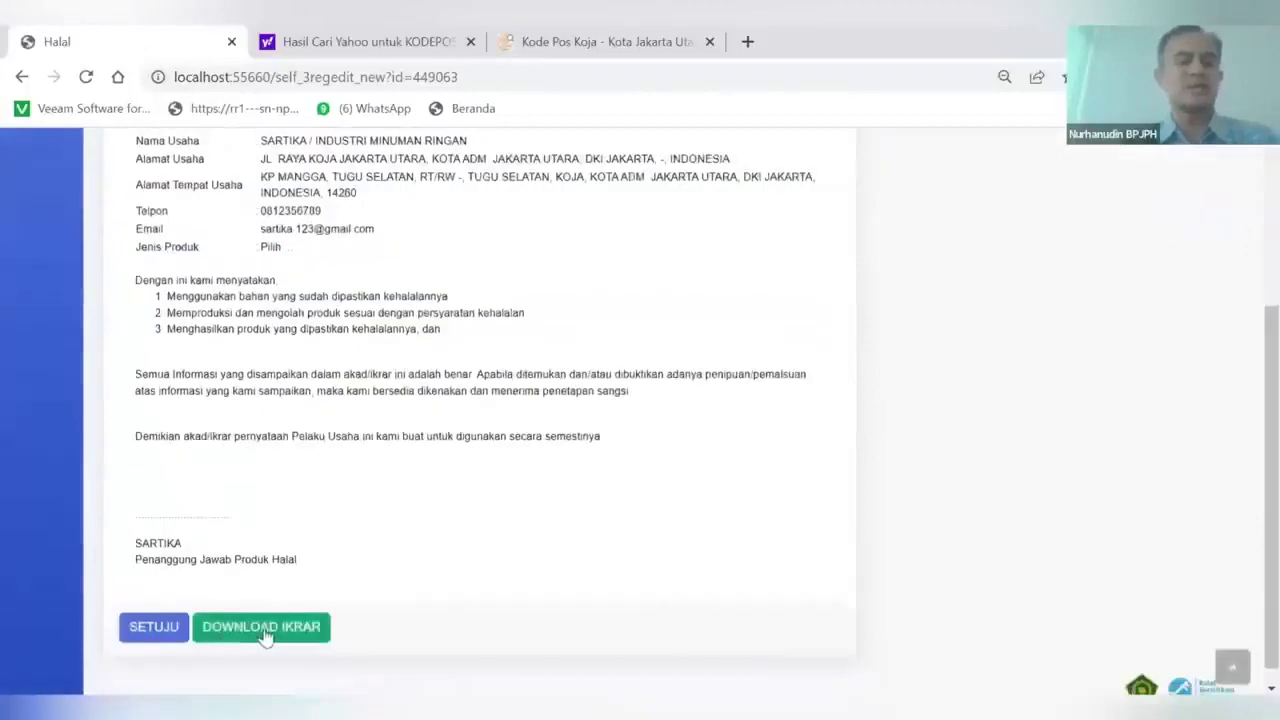
pyautogui.click(265, 632)
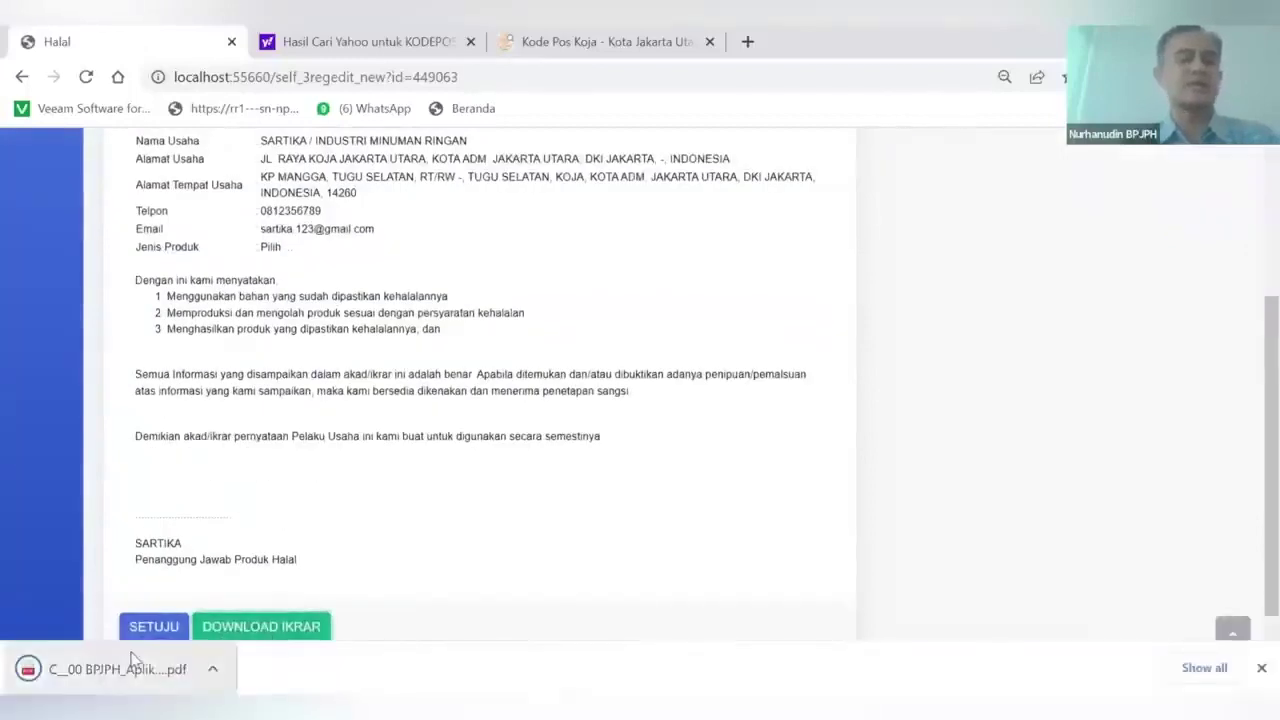
pyautogui.click(134, 660)
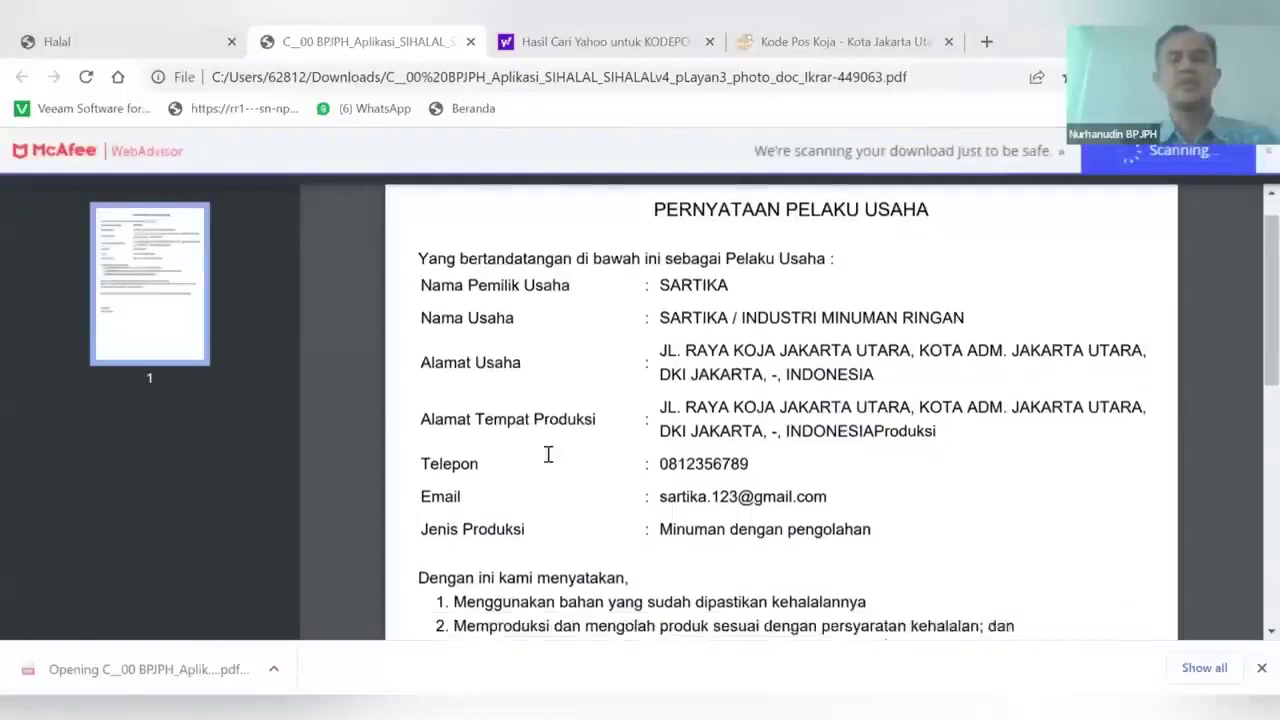
pyautogui.scroll(-3, 545, 452)
pyautogui.scroll(2, 545, 452)
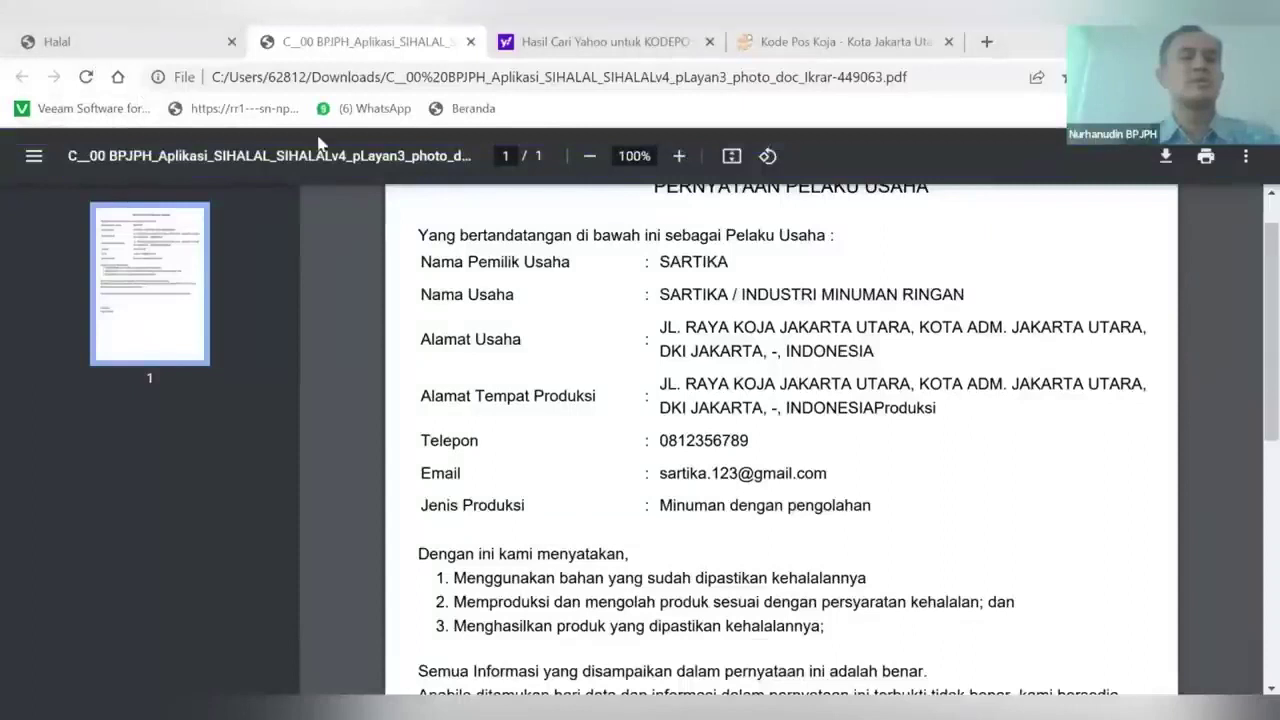
# Go back from the PDF to the application's detail page in SIHALAL
pyautogui.click(77, 45)
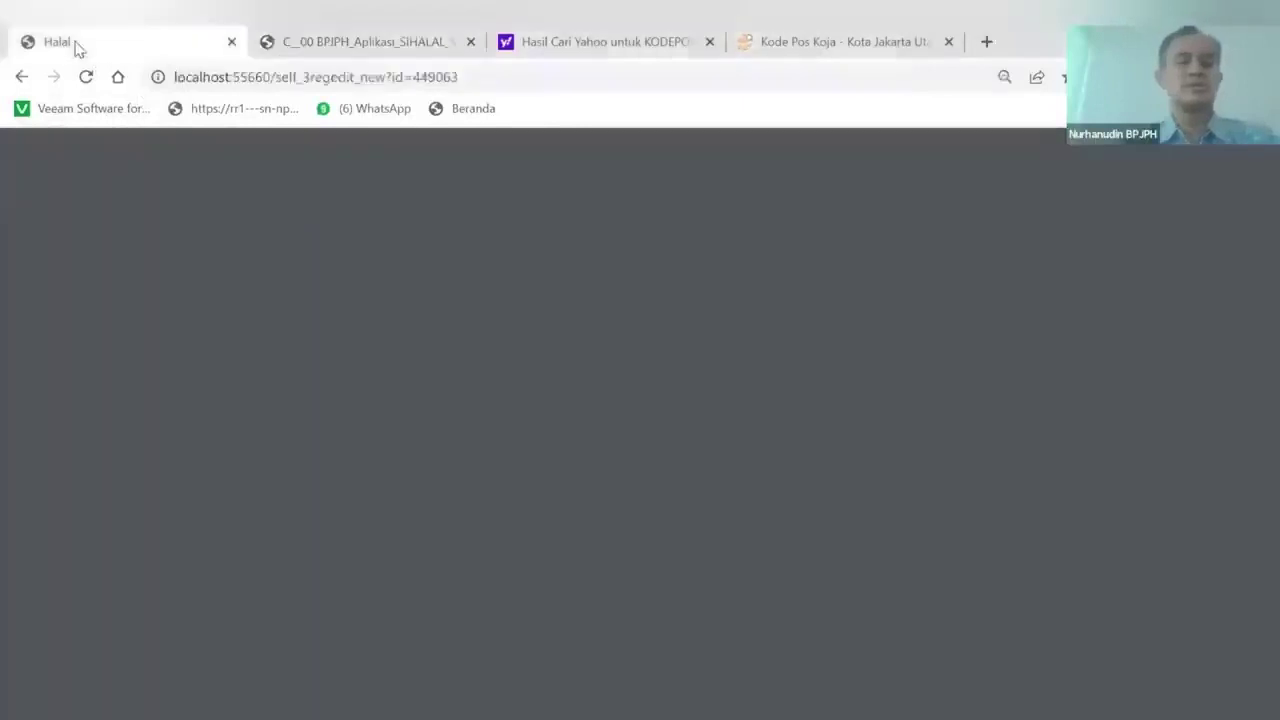
pyautogui.scroll(2, 487, 364)
pyautogui.scroll(2, 487, 364)
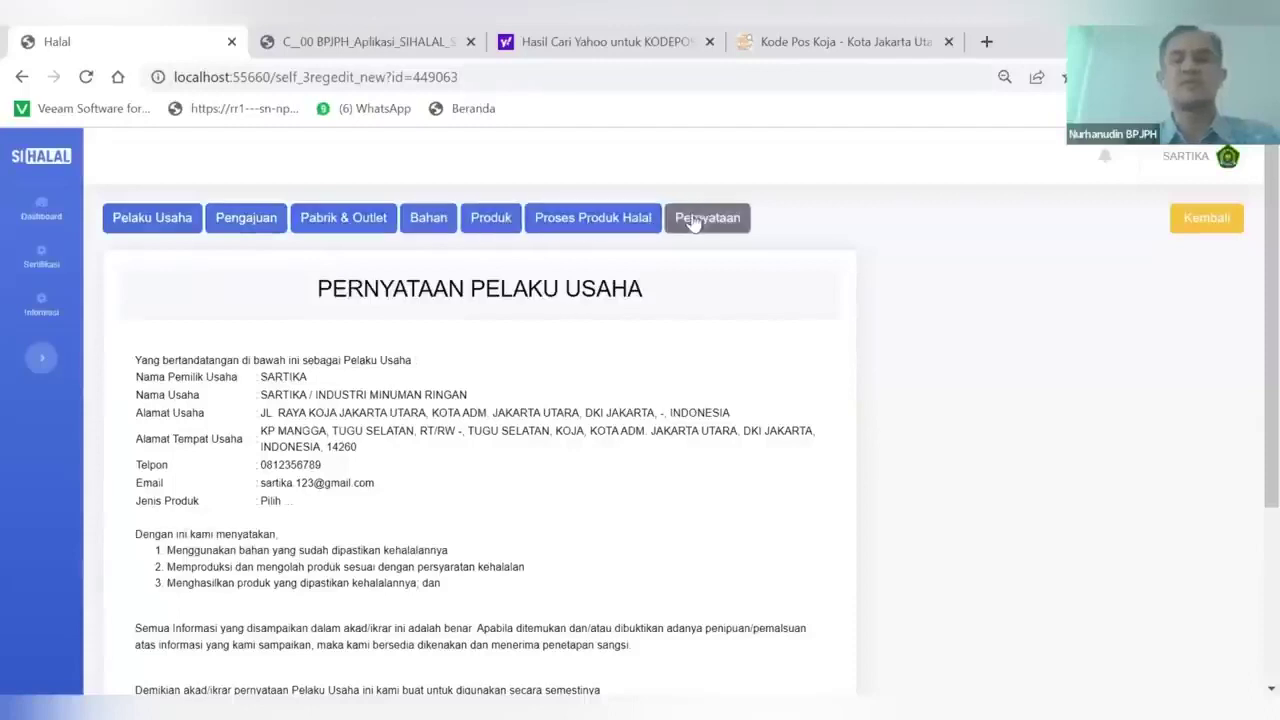
pyautogui.click(1204, 235)
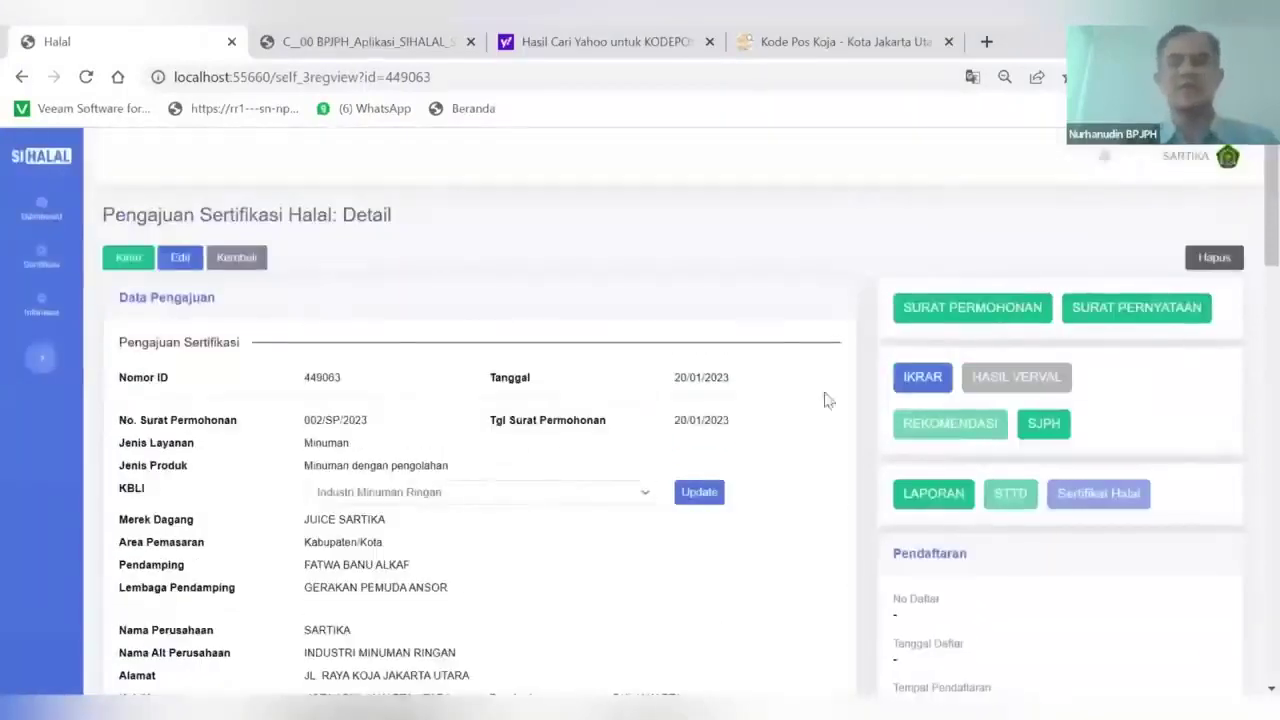
# Review the generated SURAT PERMOHONAN and return to the detail page
pyautogui.click(965, 310)
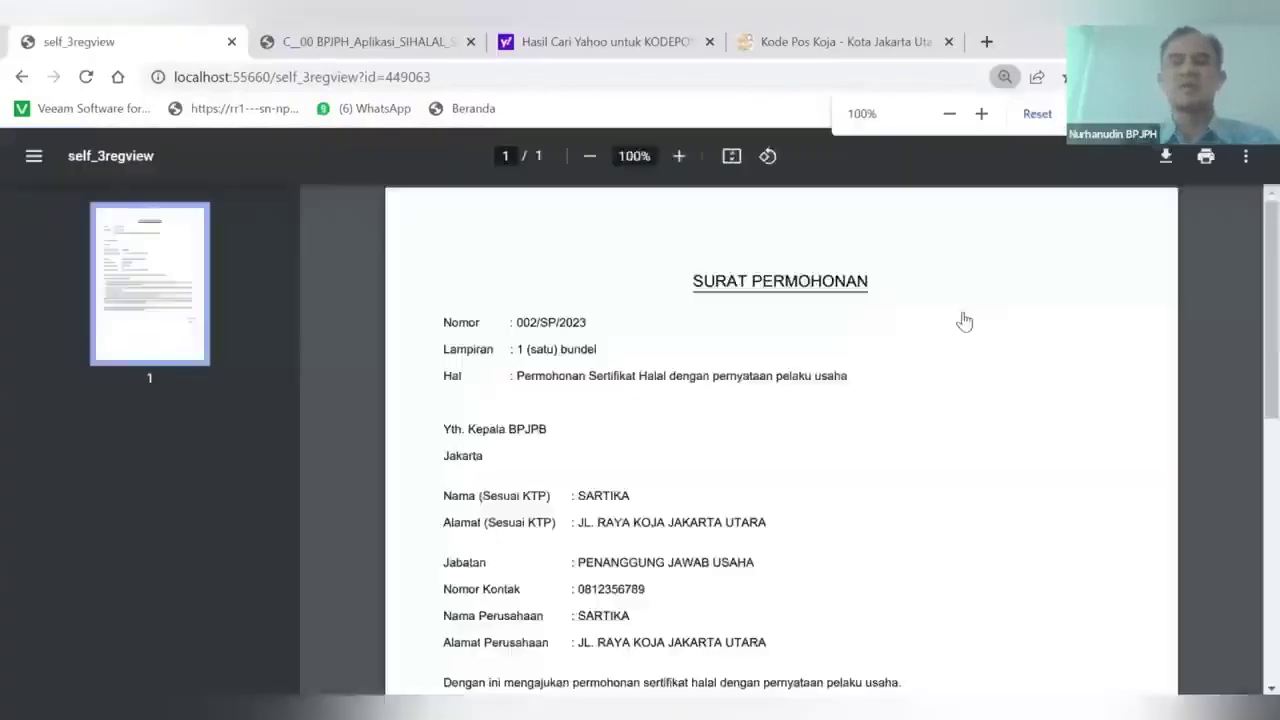
pyautogui.scroll(-3, 727, 497)
pyautogui.scroll(2, 727, 497)
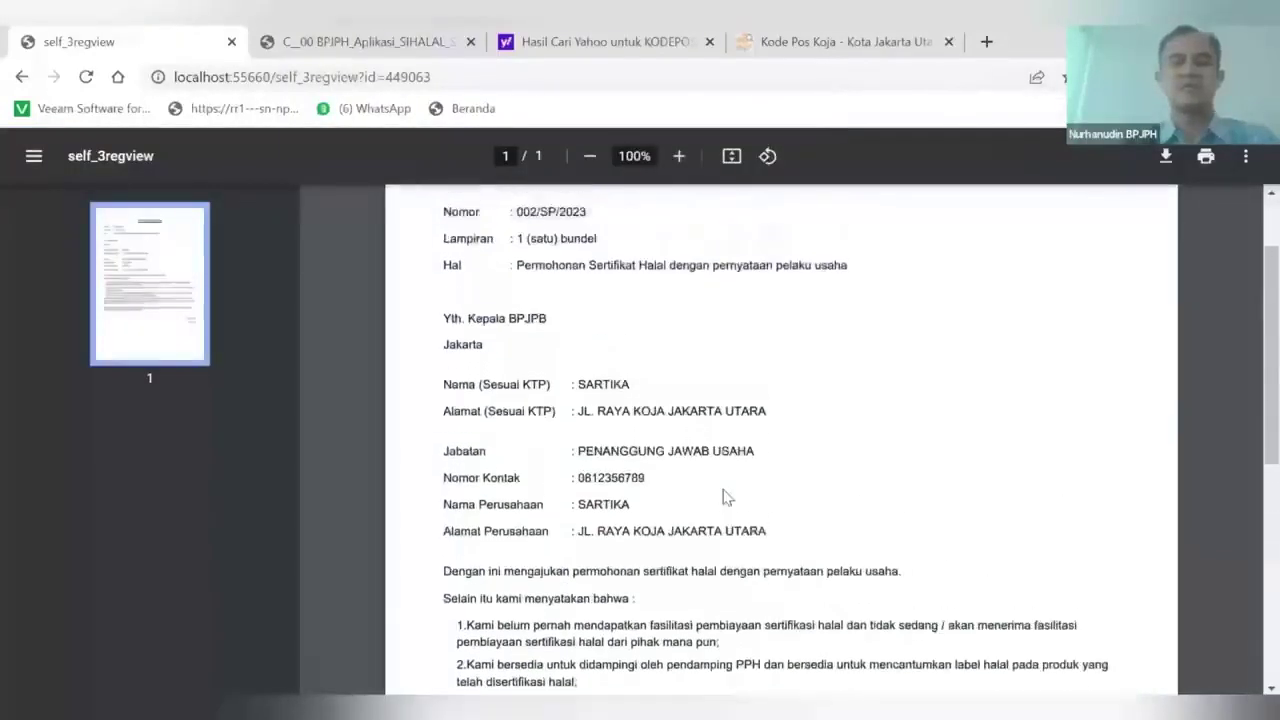
pyautogui.scroll(-2, 727, 497)
pyautogui.scroll(1, 727, 497)
pyautogui.click(22, 77)
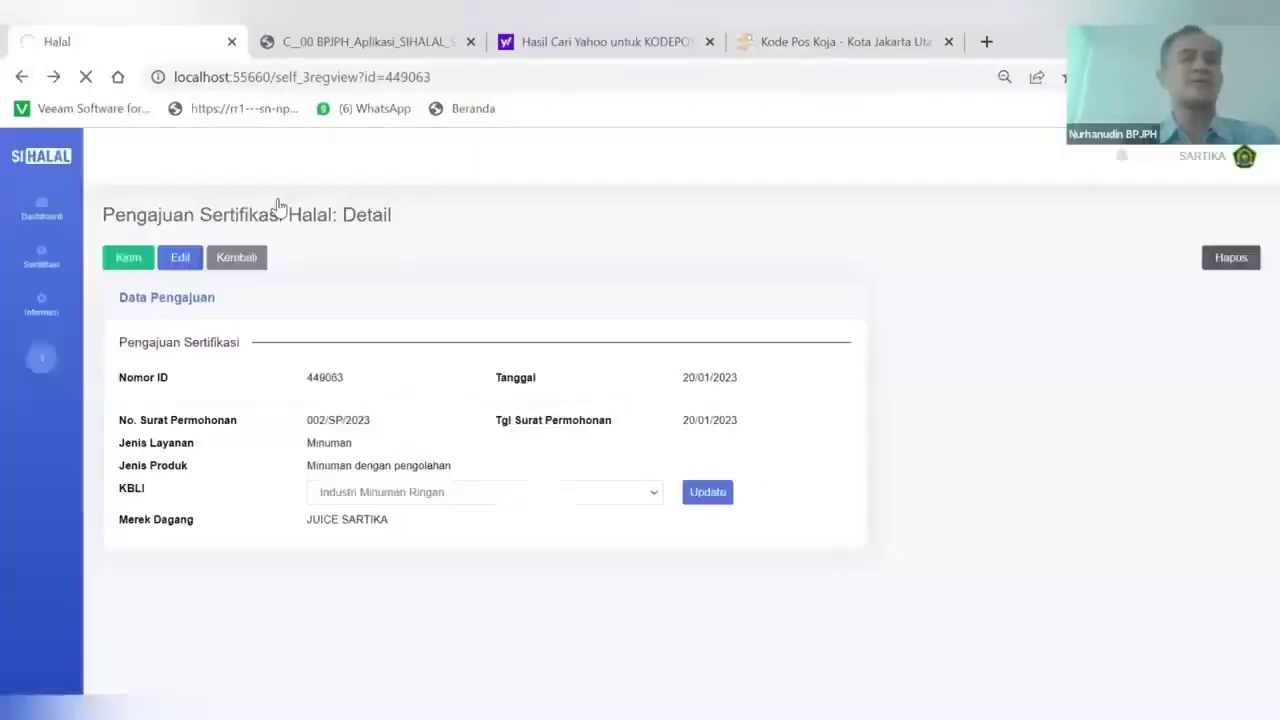
# Review the generated SURAT PERNYATAAN and return to the detail page
pyautogui.click(1099, 320)
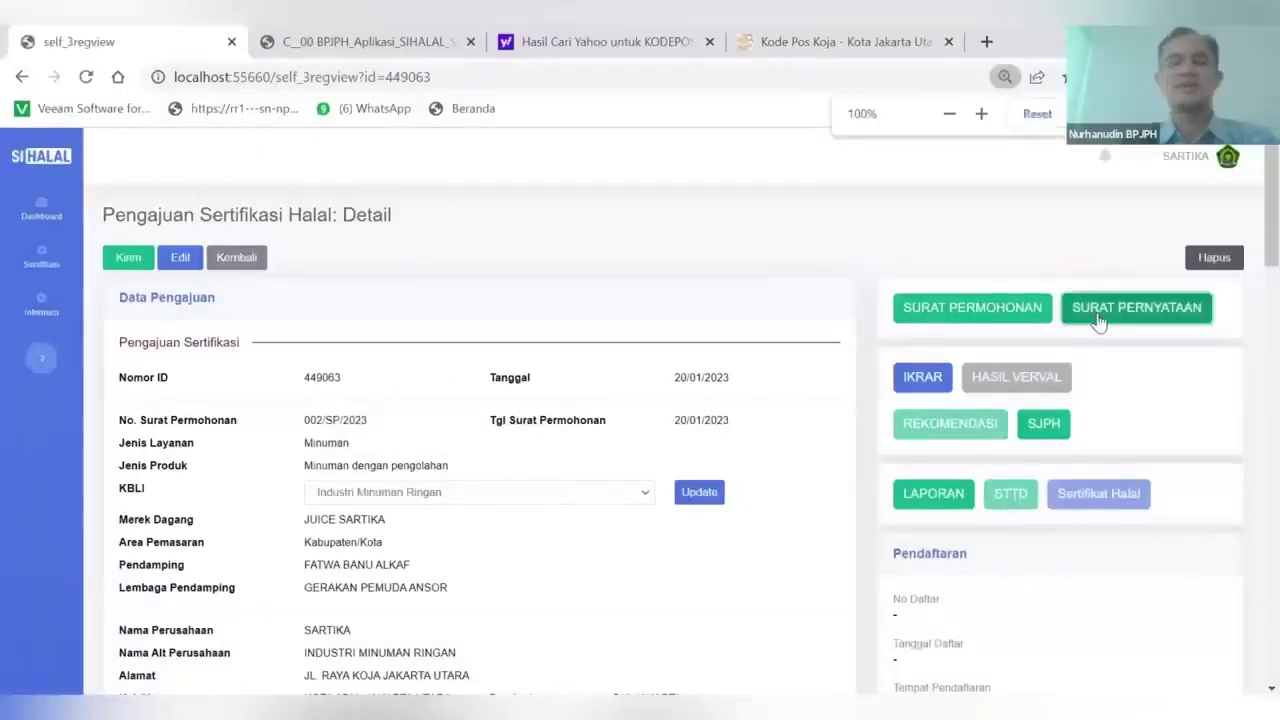
pyautogui.scroll(-4, 868, 452)
pyautogui.scroll(3, 860, 450)
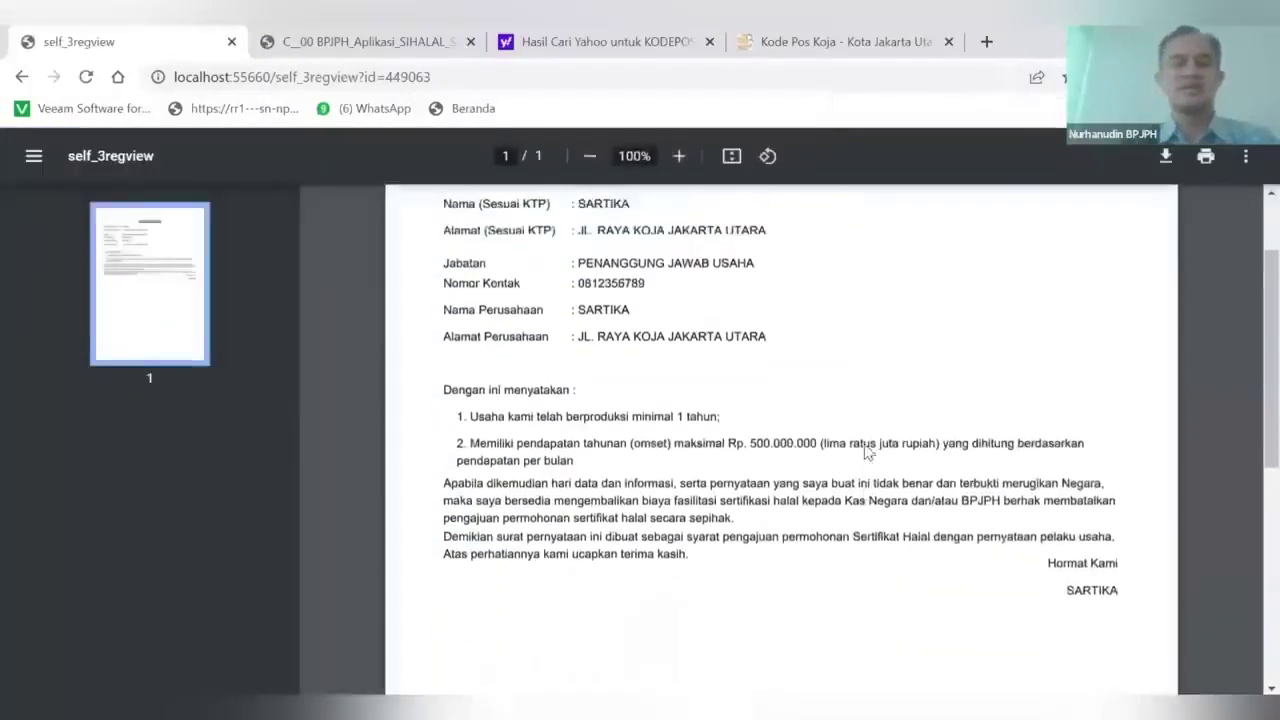
pyautogui.click(22, 76)
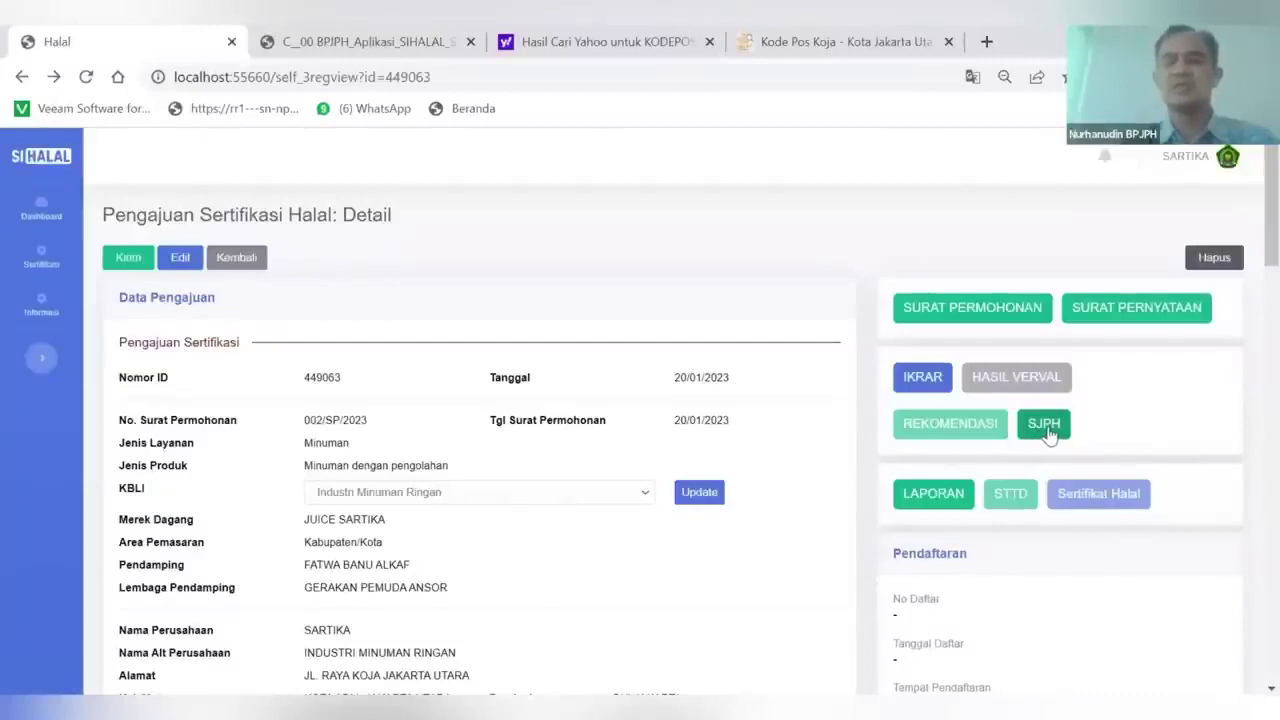
# Scroll through all eight pages of the SJPH PDF, then return to the Halal tab
pyautogui.click(1046, 429)
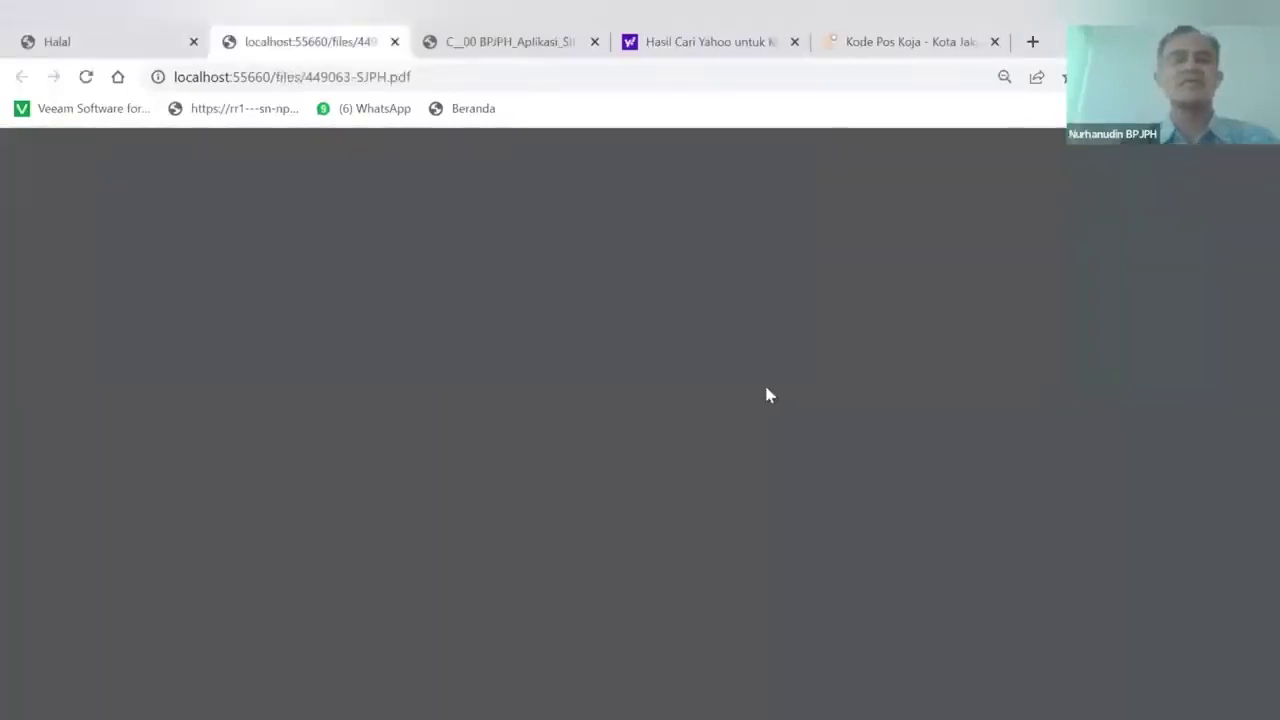
pyautogui.scroll(-1, 740, 389)
pyautogui.scroll(-8, 740, 389)
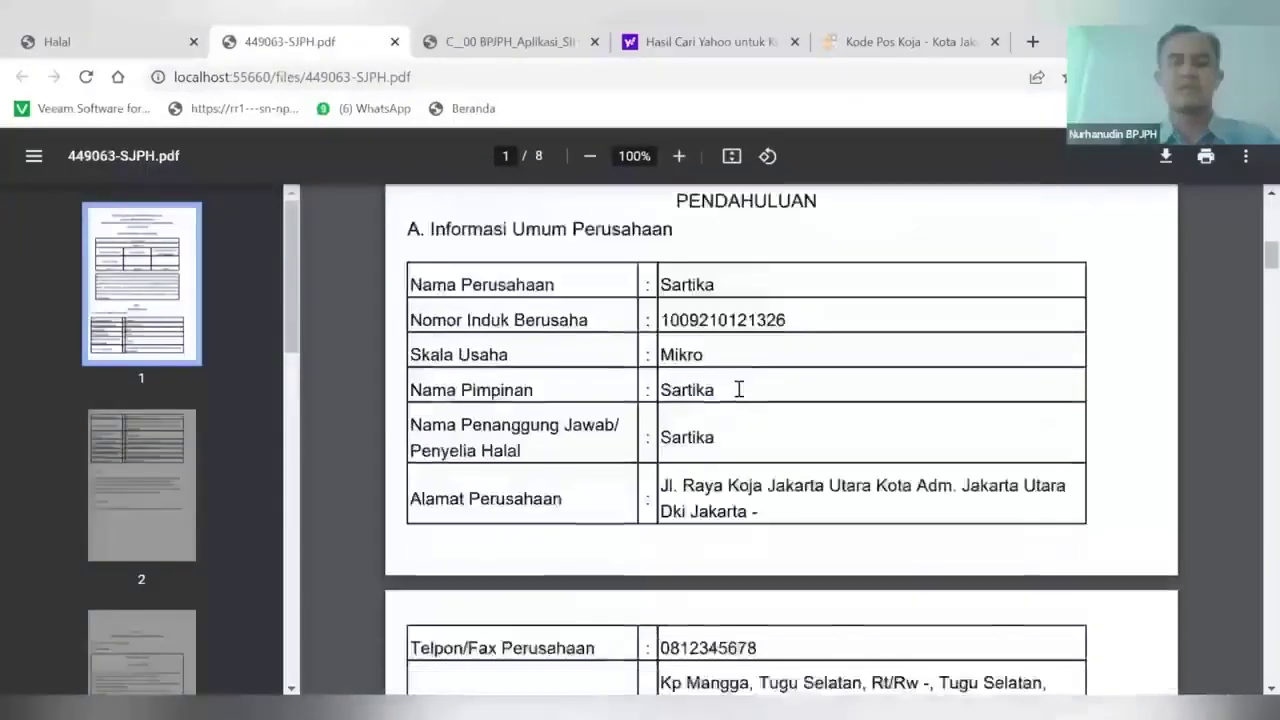
pyautogui.scroll(-6, 739, 389)
pyautogui.scroll(3, 739, 389)
pyautogui.scroll(-10, 739, 389)
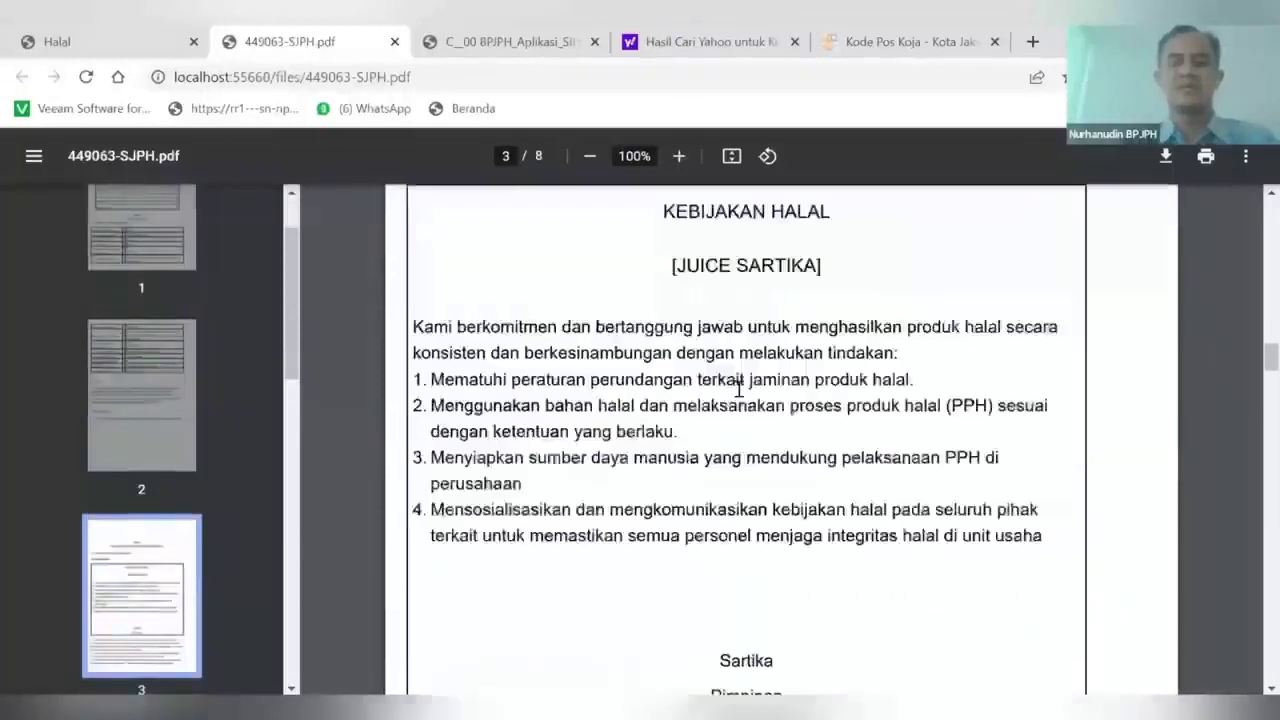
pyautogui.scroll(-11, 739, 389)
pyautogui.scroll(-12, 739, 389)
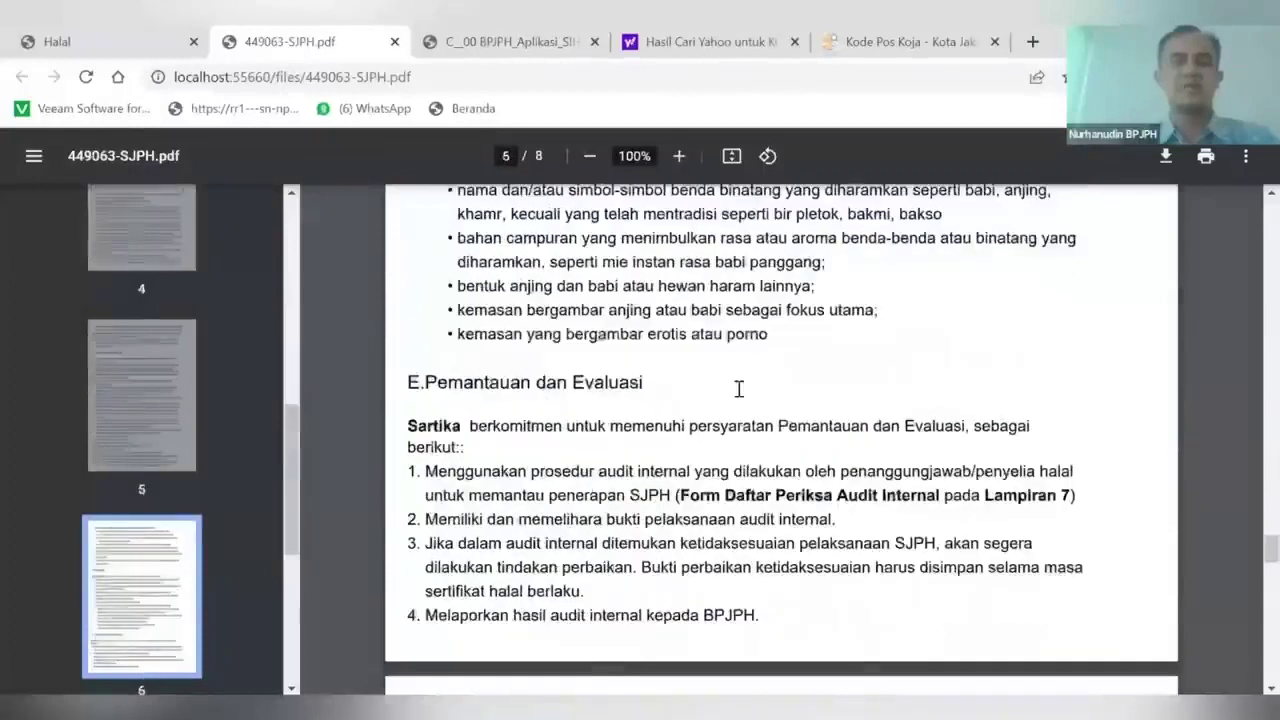
pyautogui.scroll(-15, 739, 389)
pyautogui.scroll(-3, 541, 515)
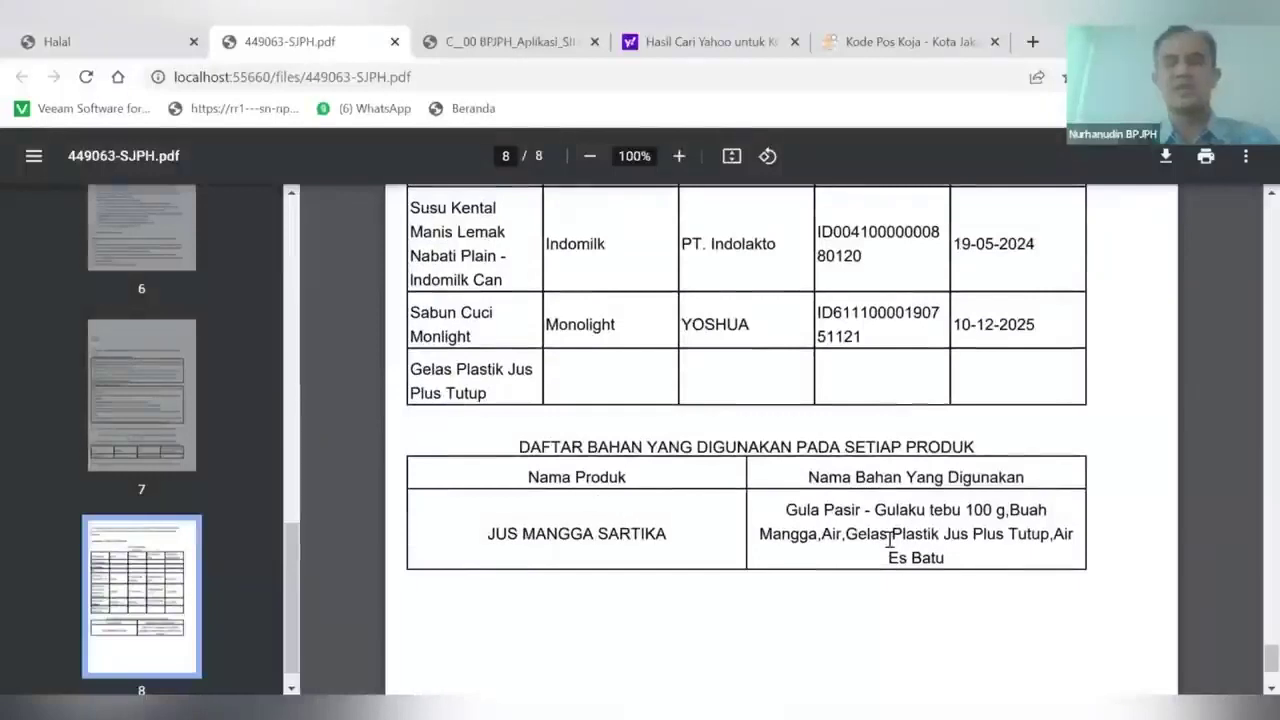
pyautogui.scroll(6, 856, 520)
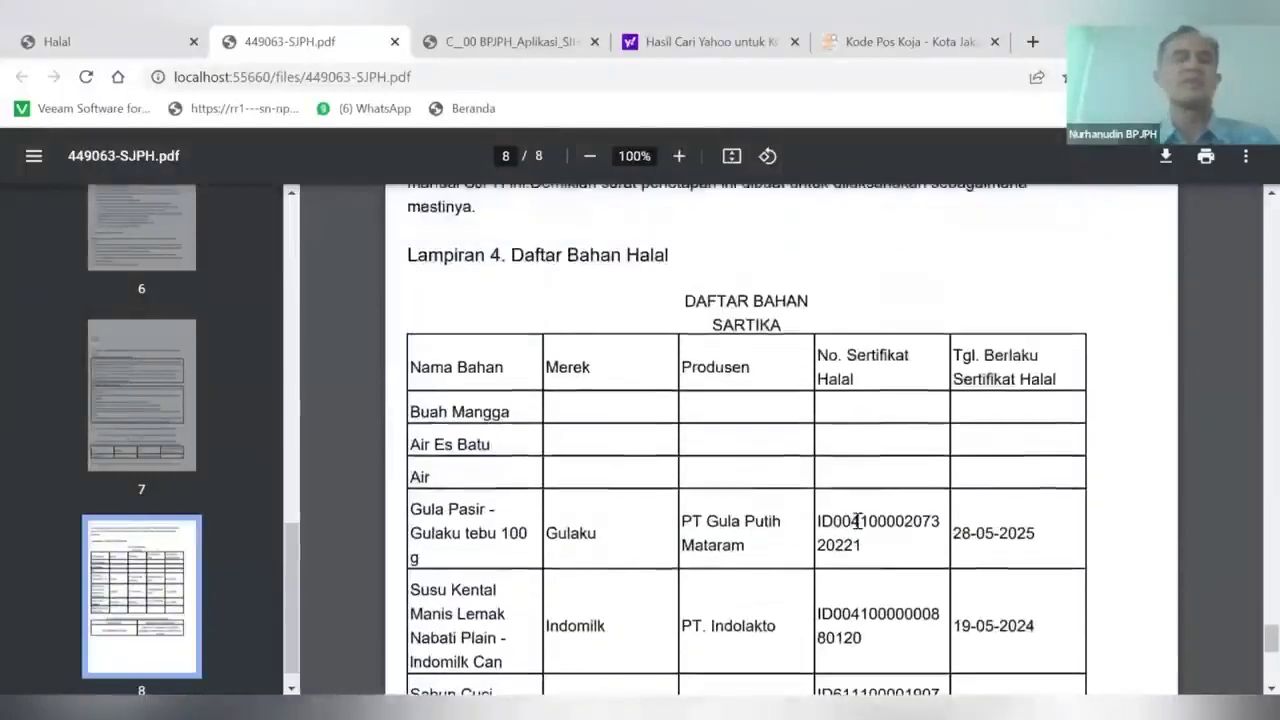
pyautogui.click(84, 42)
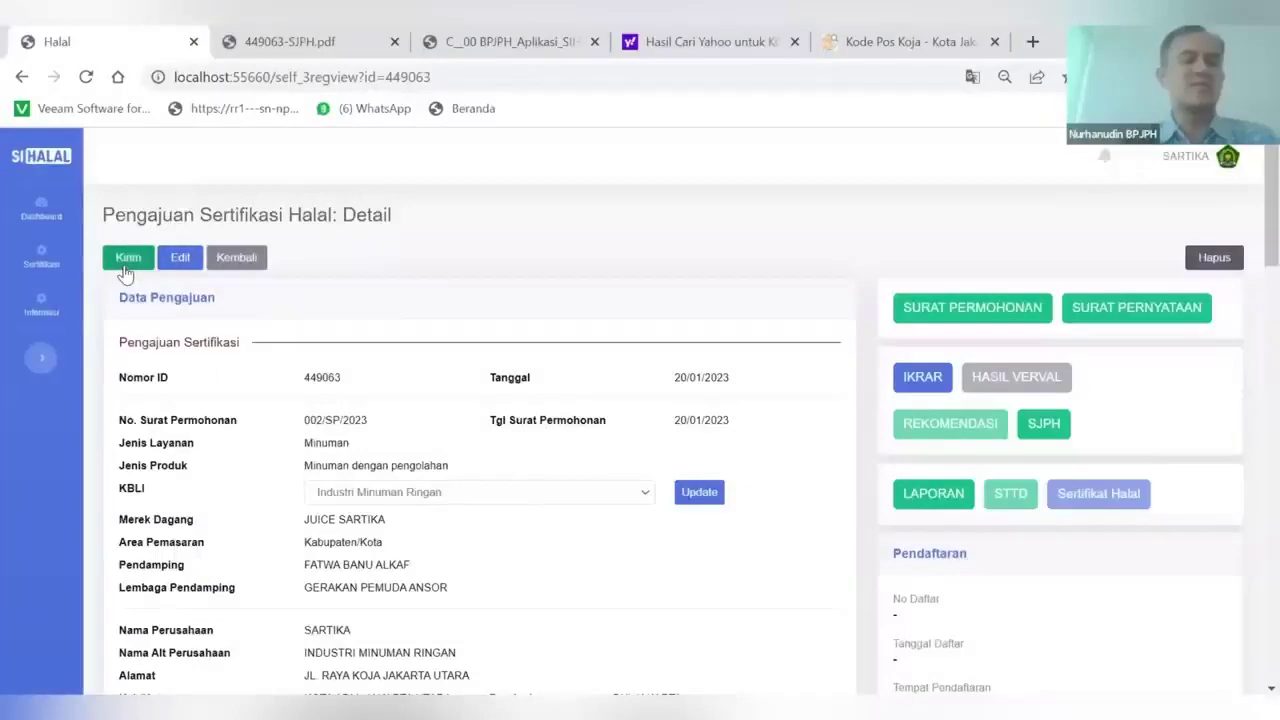
# Confirm Kirim, read the pending-verification warning, and select the assigned pendamping's name
pyautogui.click(126, 264)
pyautogui.click(754, 450)
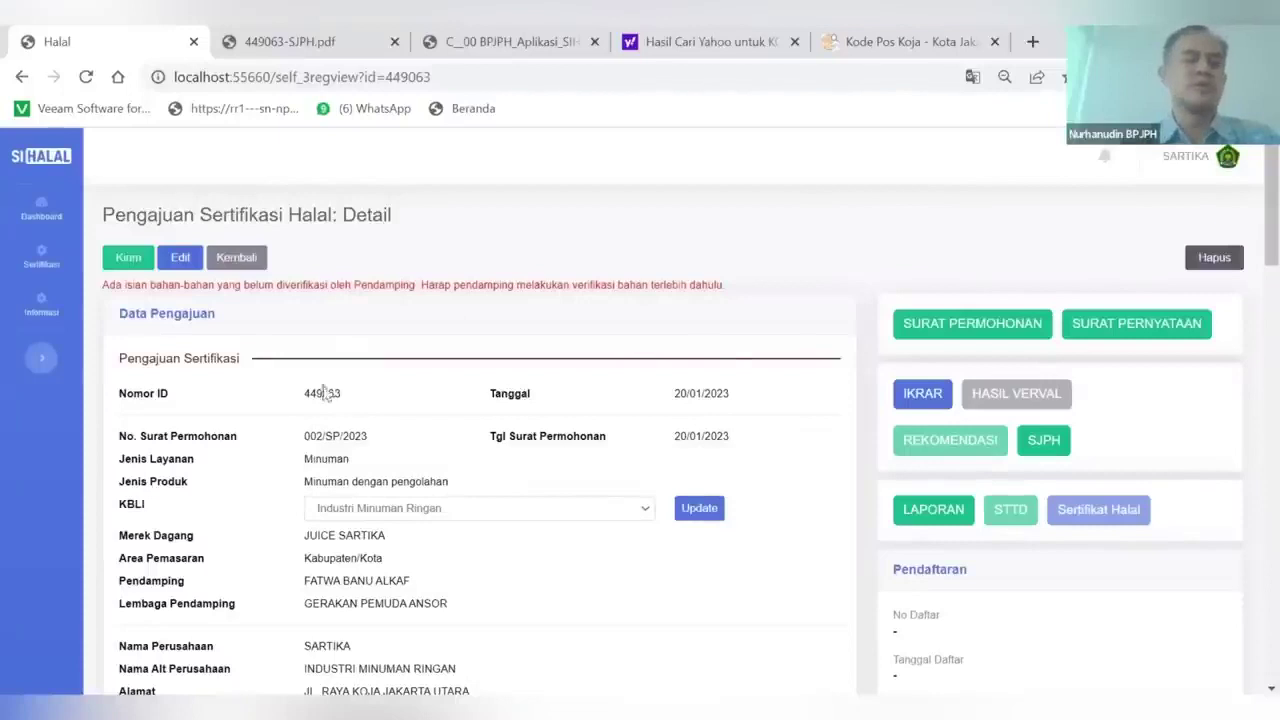
pyautogui.scroll(-1, 322, 392)
pyautogui.scroll(1, 390, 320)
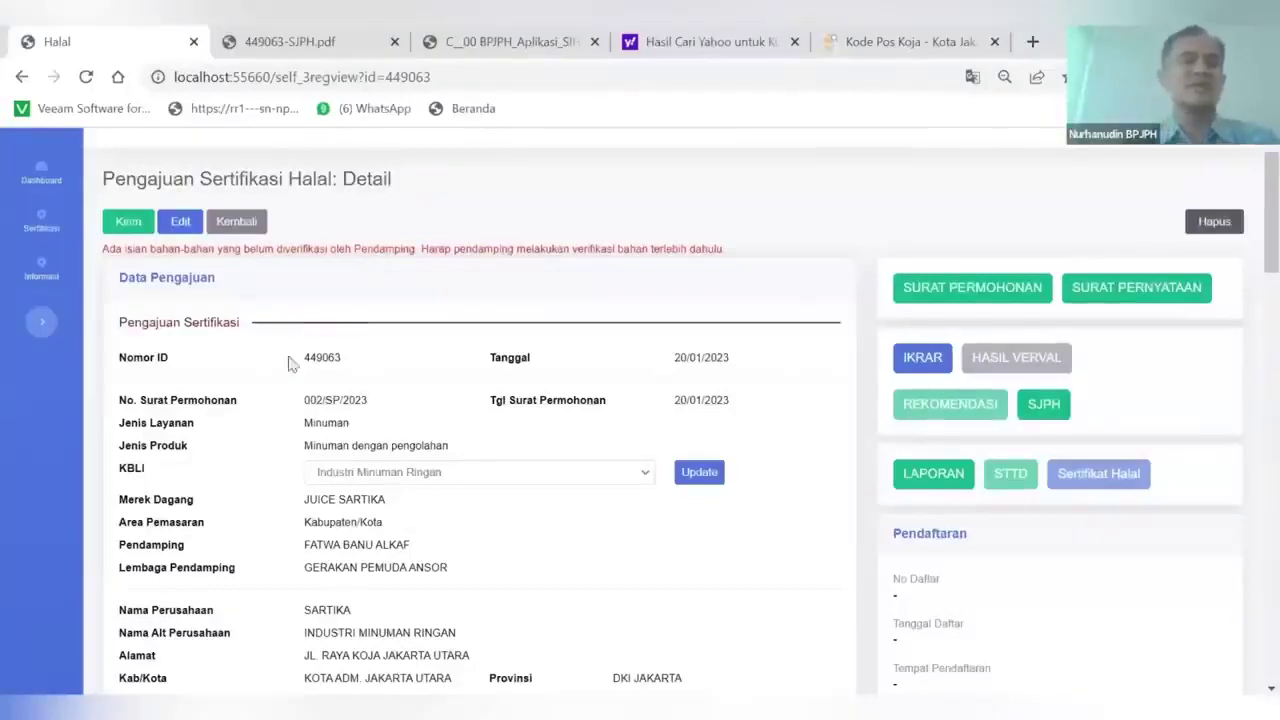
pyautogui.scroll(-1, 305, 485)
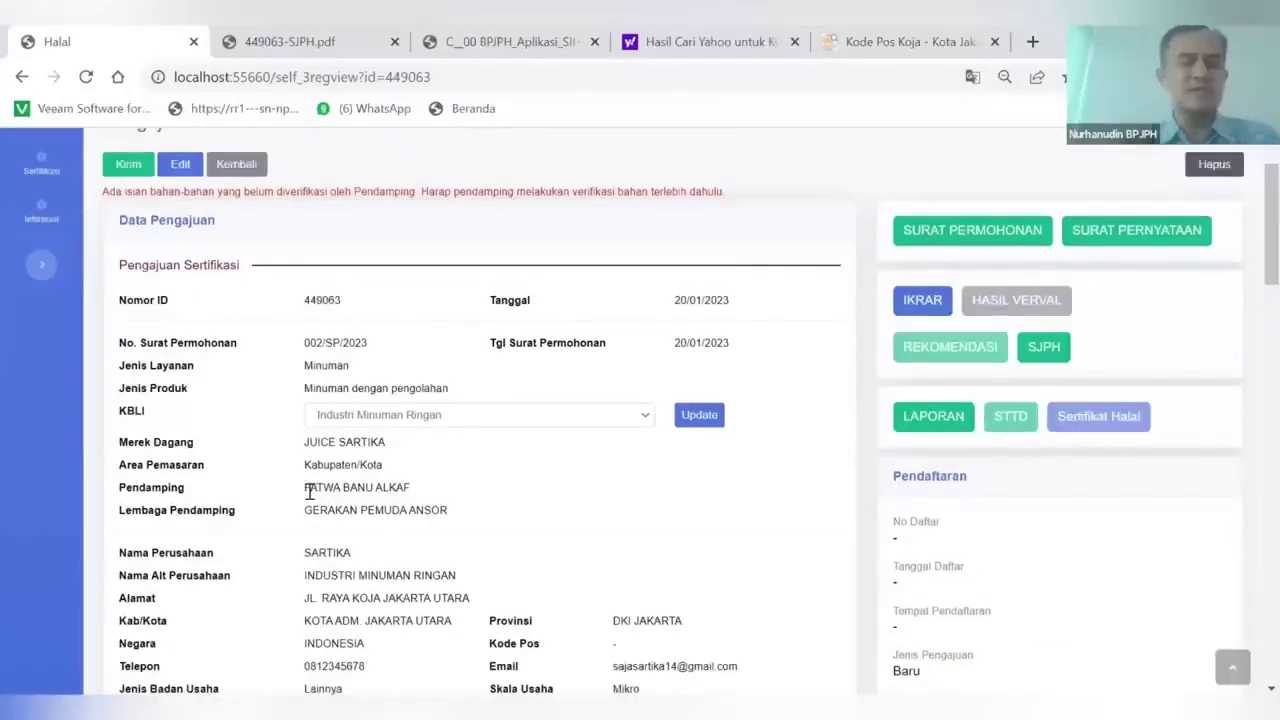
pyautogui.moveTo(305, 490); pyautogui.dragTo(430, 490)
pyautogui.hotkey('ctrl', 'c')
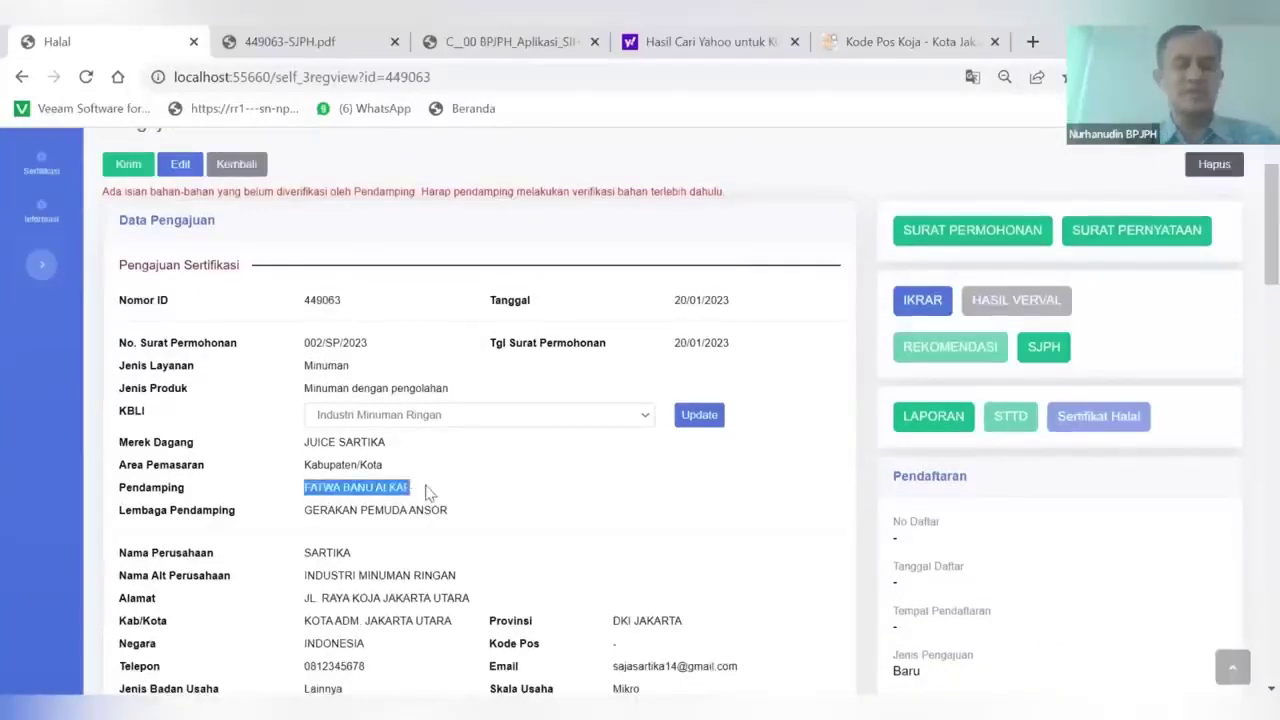
# Run the t_pendamping query with the pasted pendamping name and copy their id_pendamping
pyautogui.hotkey('alt', 'Tab')
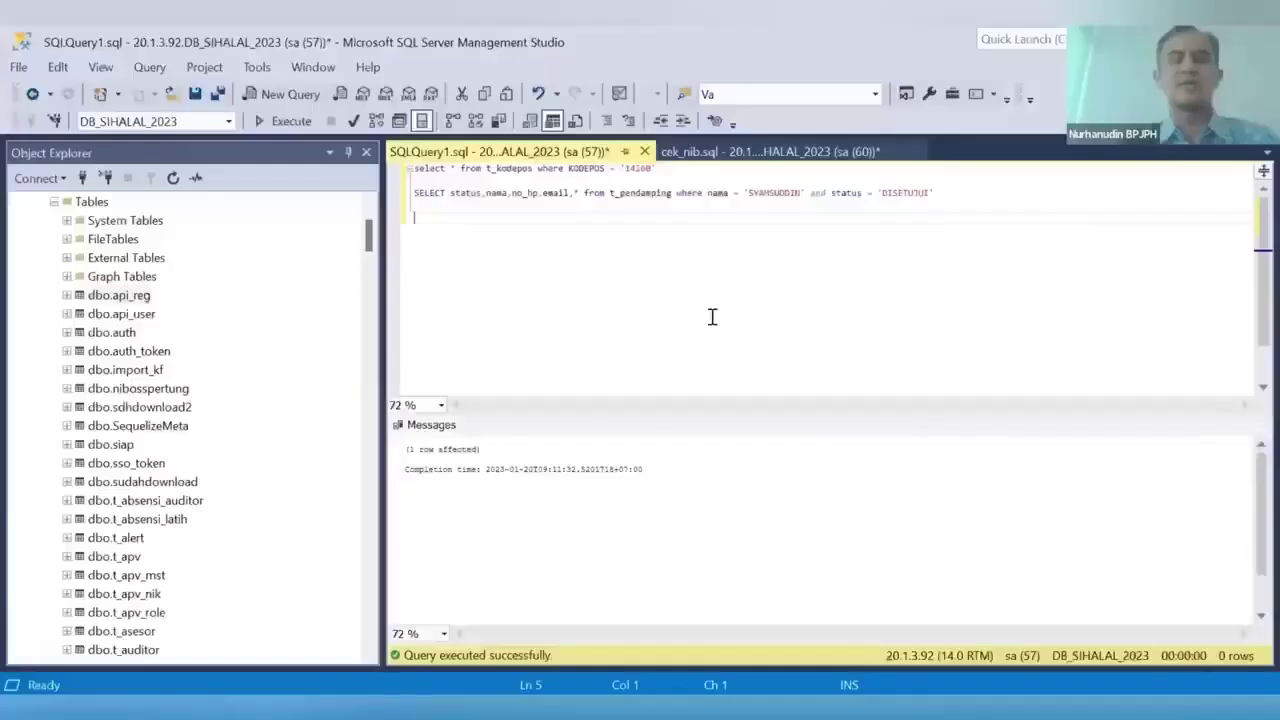
pyautogui.doubleClick(757, 193)
pyautogui.hotkey('ctrl', 'v')
pyautogui.click(412, 192)
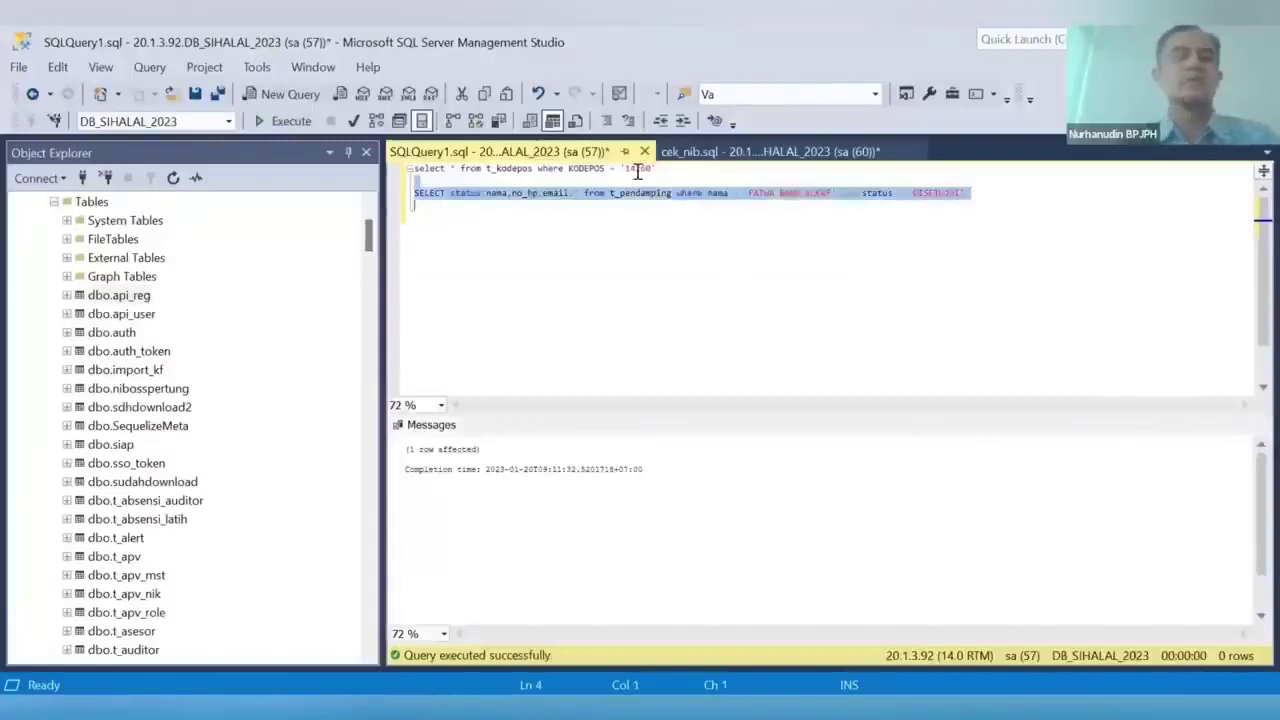
pyautogui.click(291, 121)
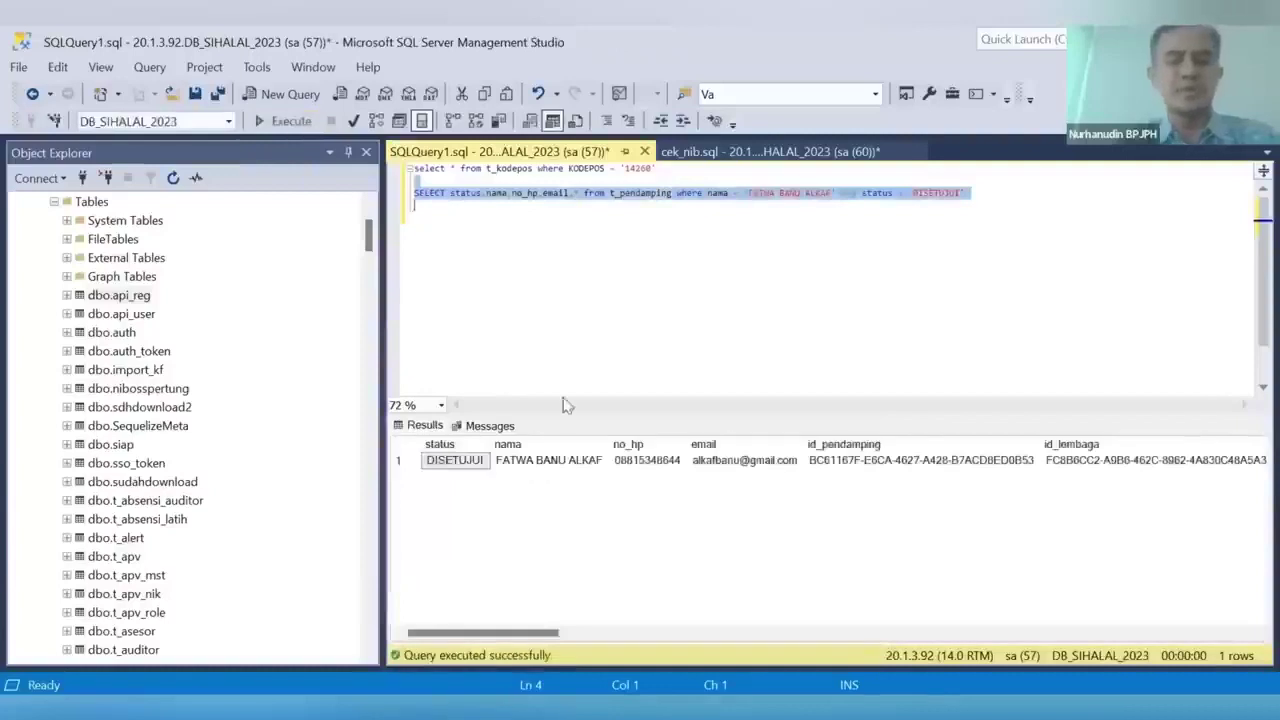
pyautogui.click(848, 462)
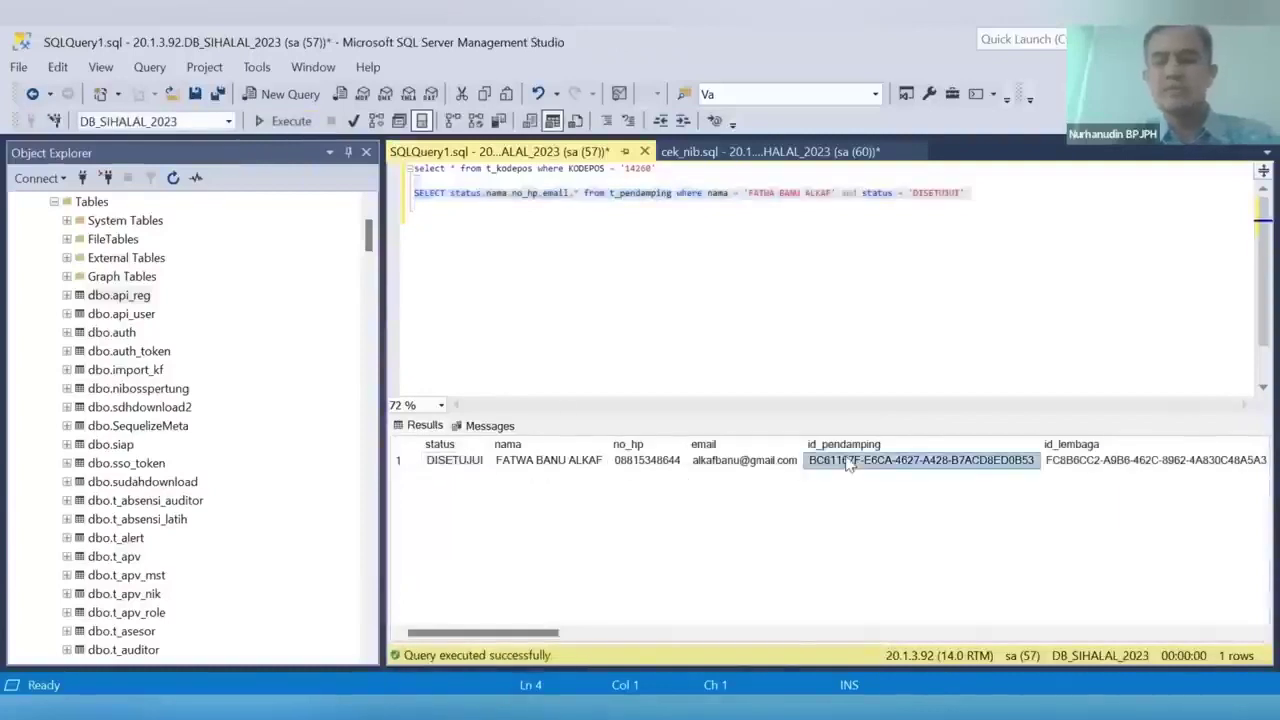
pyautogui.rightClick(848, 462)
pyautogui.click(909, 480)
# Query t_usr where unik_id equals that id, copy the userid, and return to Chrome
pyautogui.click(719, 239)
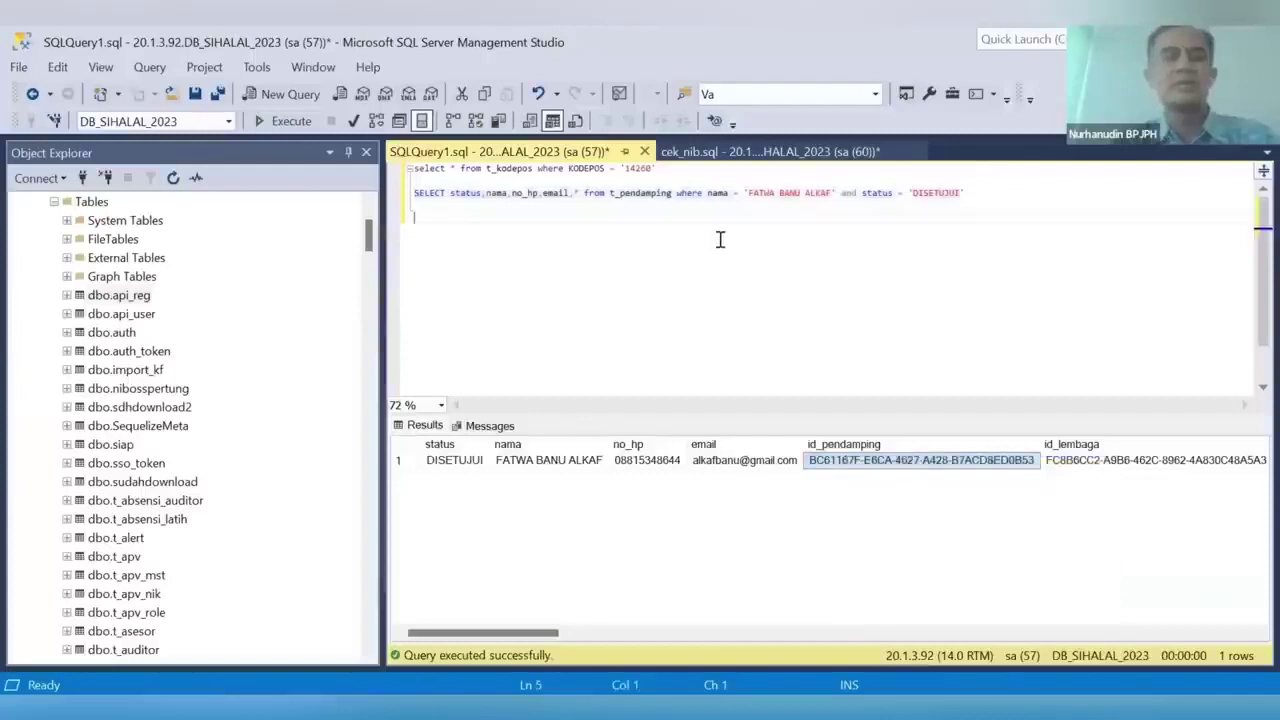
pyautogui.write('select * from t_')
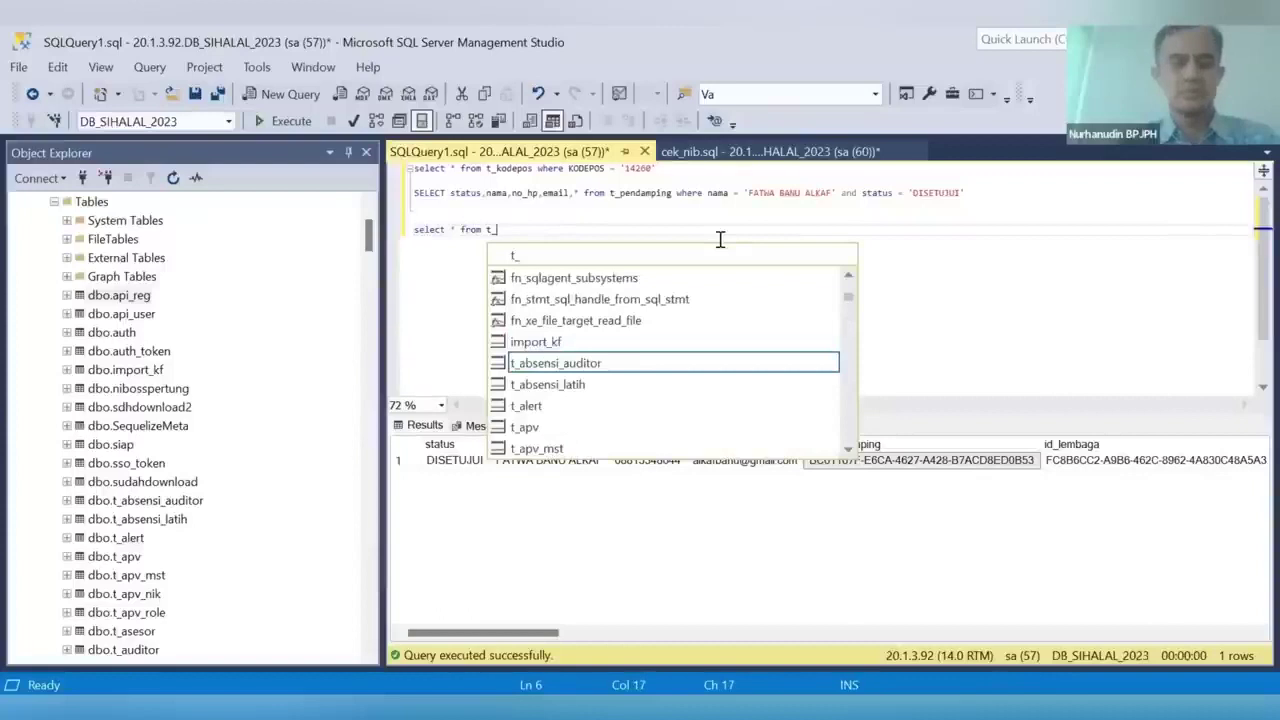
pyautogui.write('usr ')
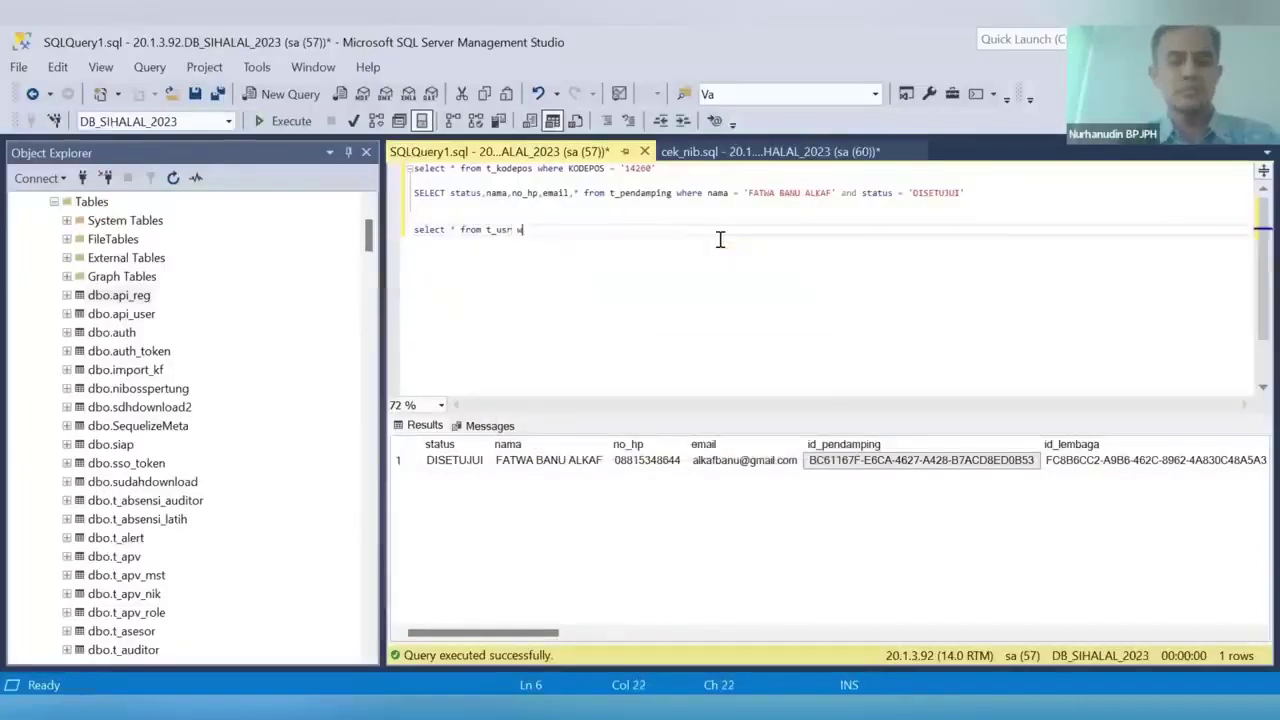
pyautogui.write('where unik_')
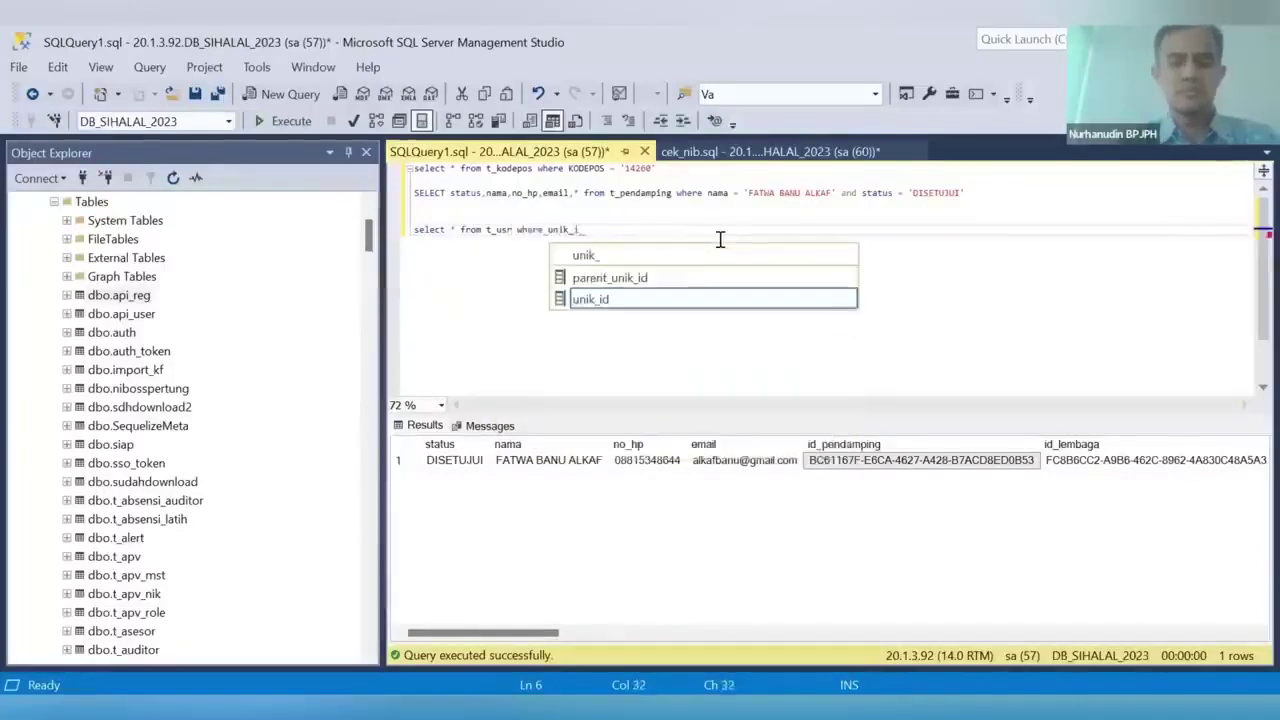
pyautogui.write("id = '")
pyautogui.hotkey('ctrl', 'v')
pyautogui.write("'")
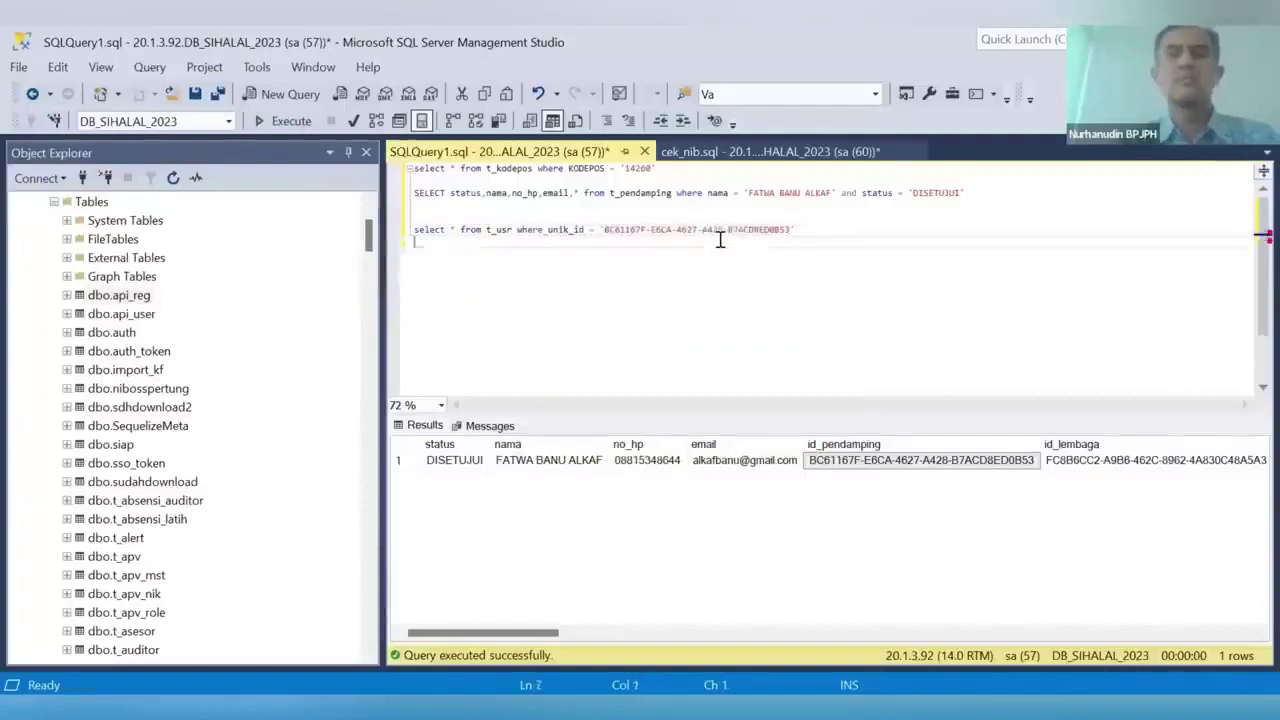
pyautogui.tripleClick(720, 238)
pyautogui.click(282, 121)
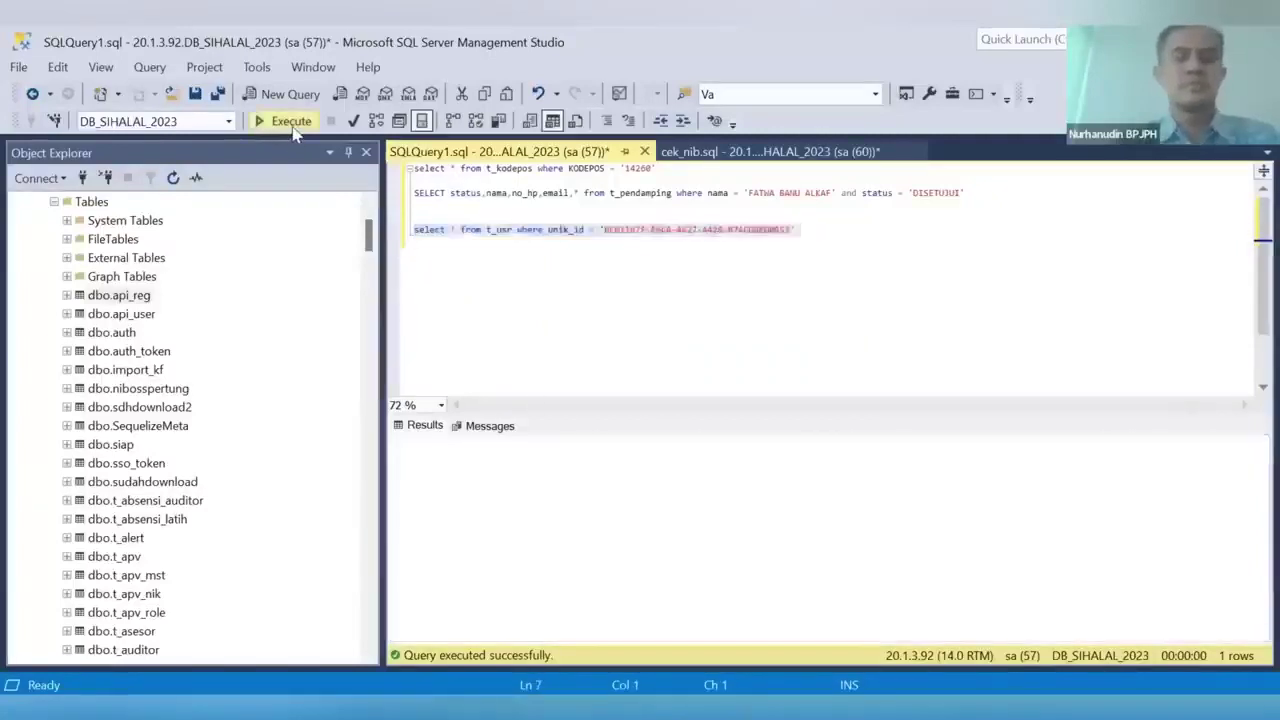
pyautogui.click(481, 461)
pyautogui.rightClick(481, 461)
pyautogui.click(530, 472)
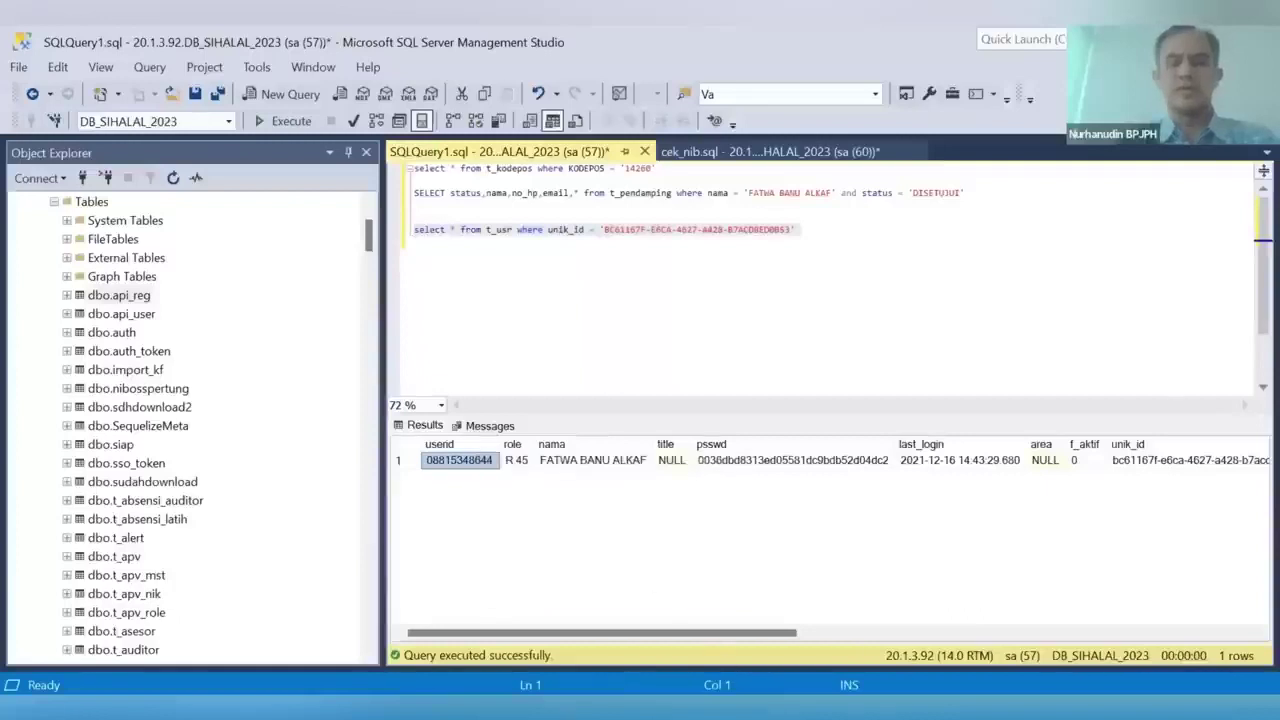
pyautogui.moveTo(757, 712)
pyautogui.click(872, 643)
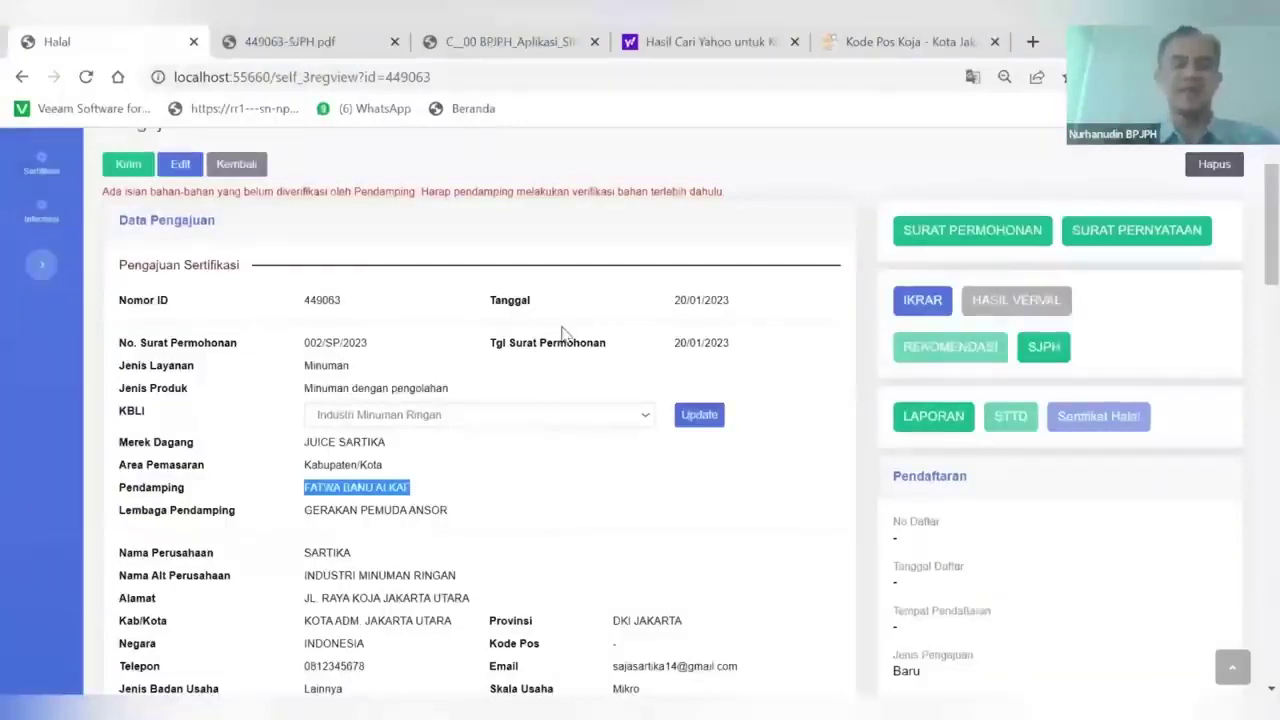
# Log out of the business owner's SIHALAL account and confirm
pyautogui.scroll(1, 677, 397)
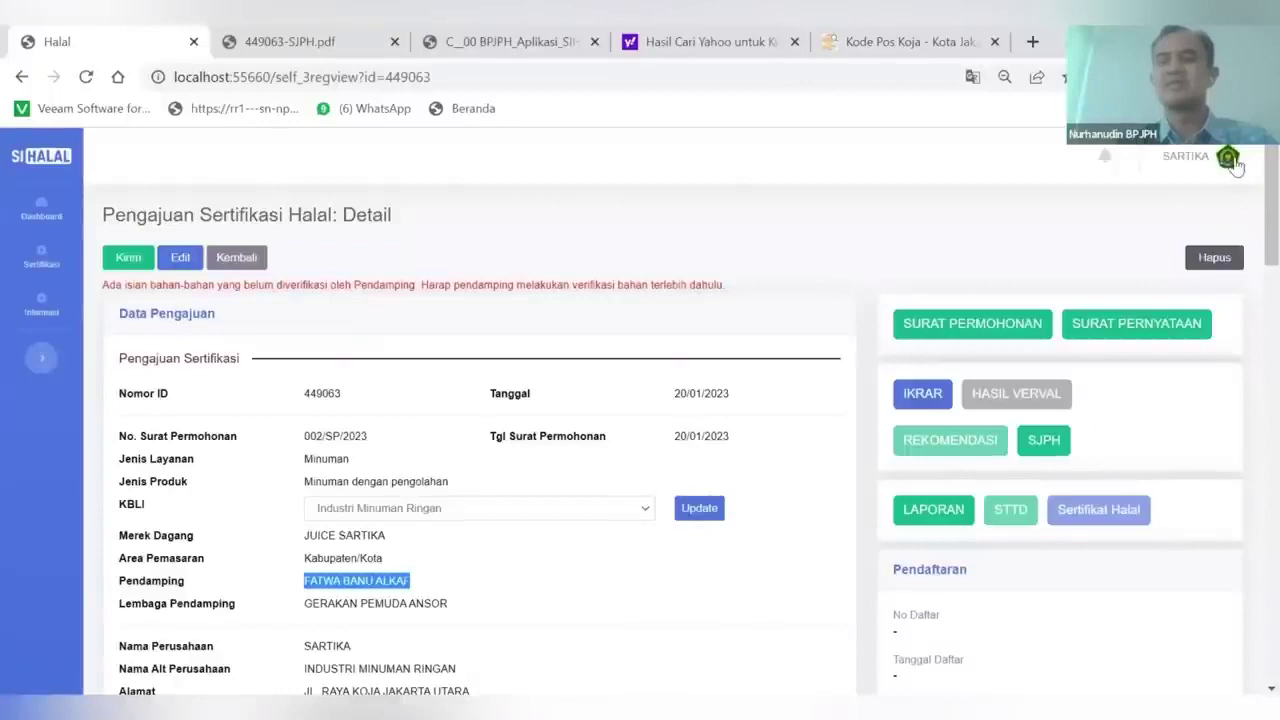
pyautogui.click(1230, 160)
pyautogui.click(1178, 242)
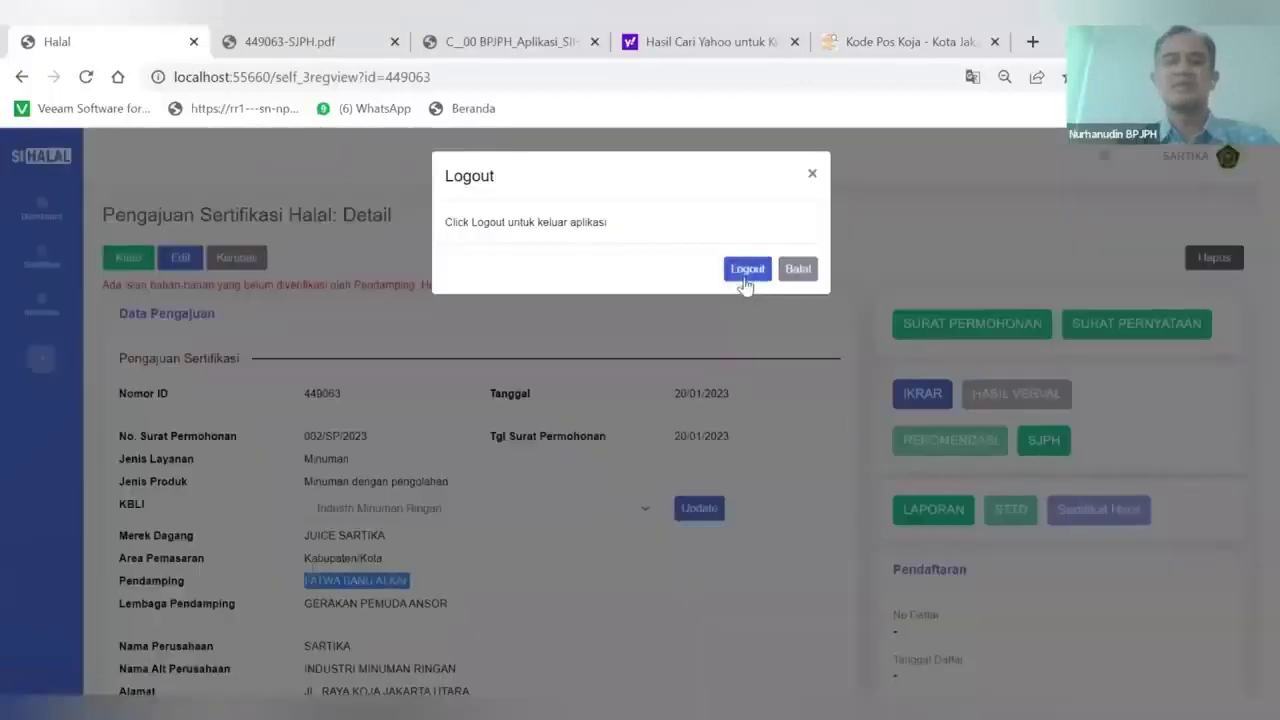
pyautogui.click(746, 270)
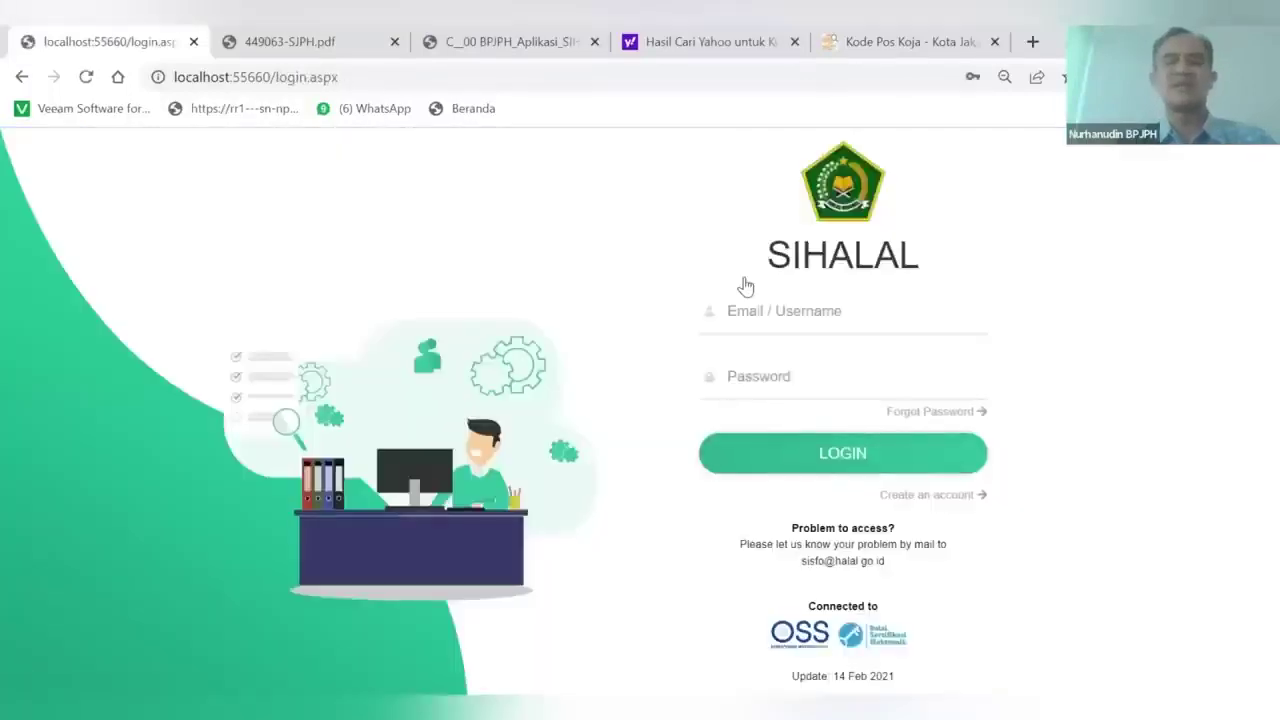
# Sign in as the pendamping with the pasted user ID and let the browser save the password
pyautogui.click(740, 313)
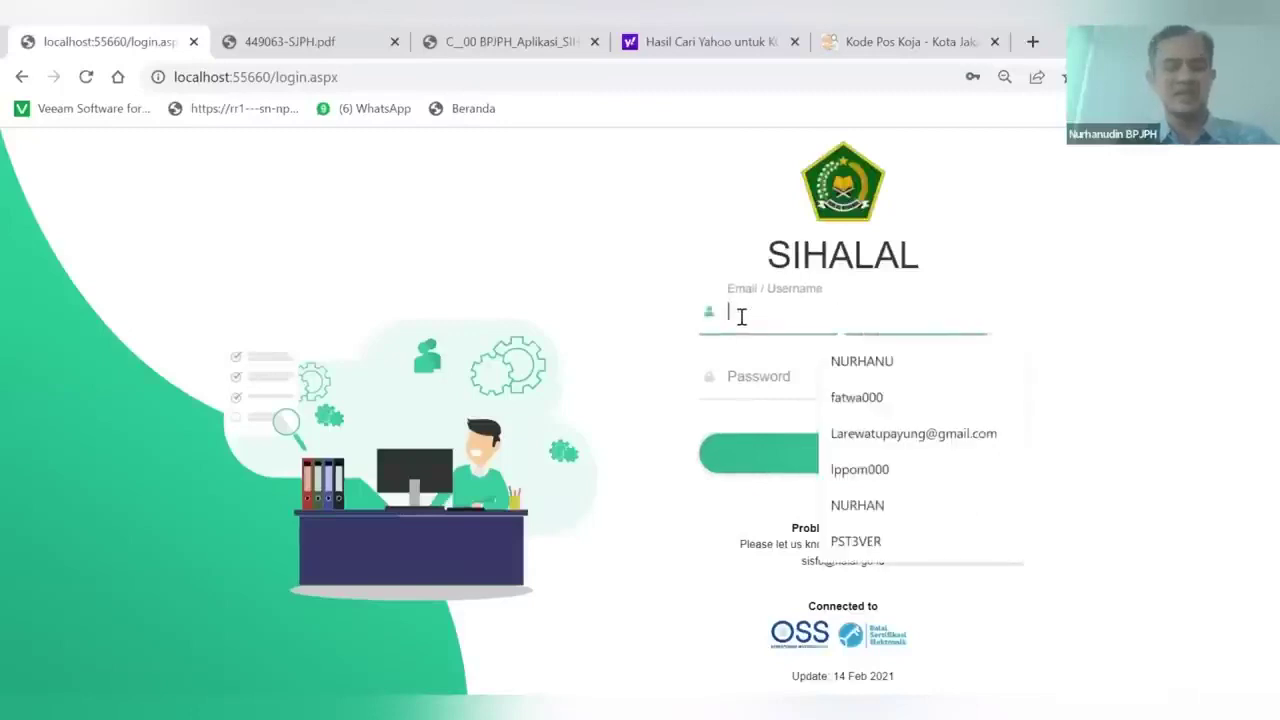
pyautogui.hotkey('ctrl', 'v')
pyautogui.click(748, 386)
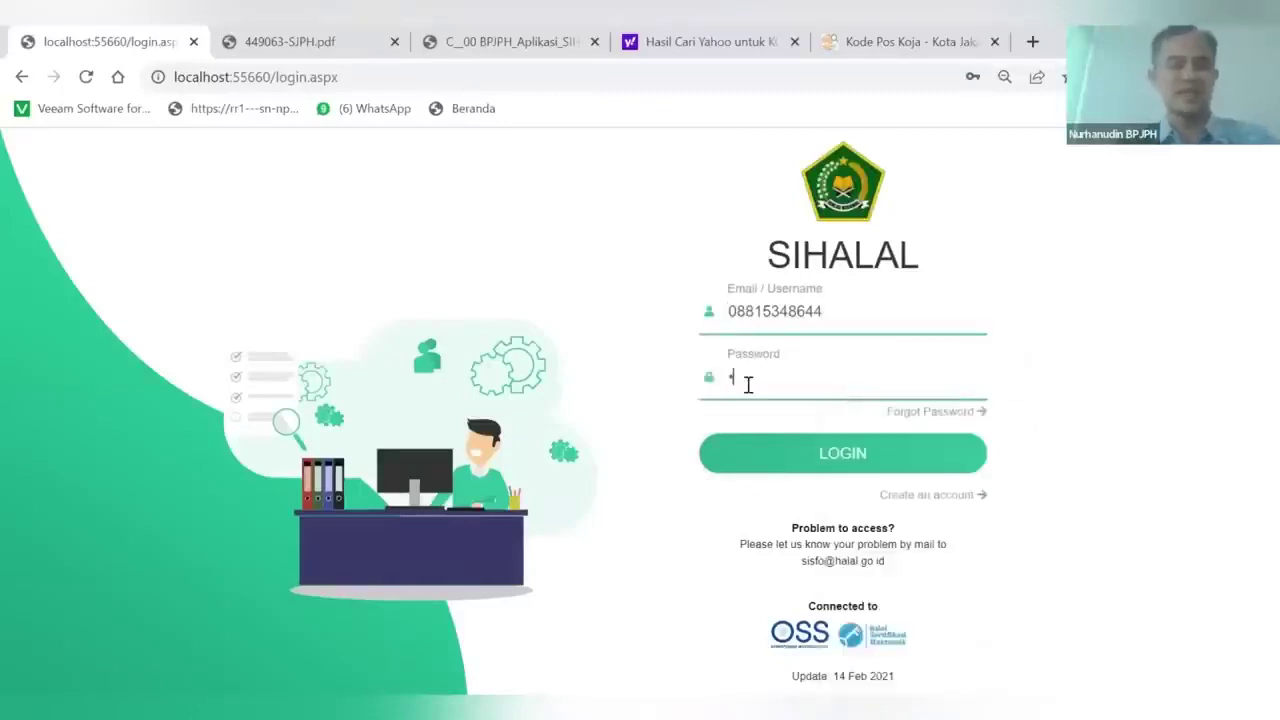
pyautogui.click(786, 452)
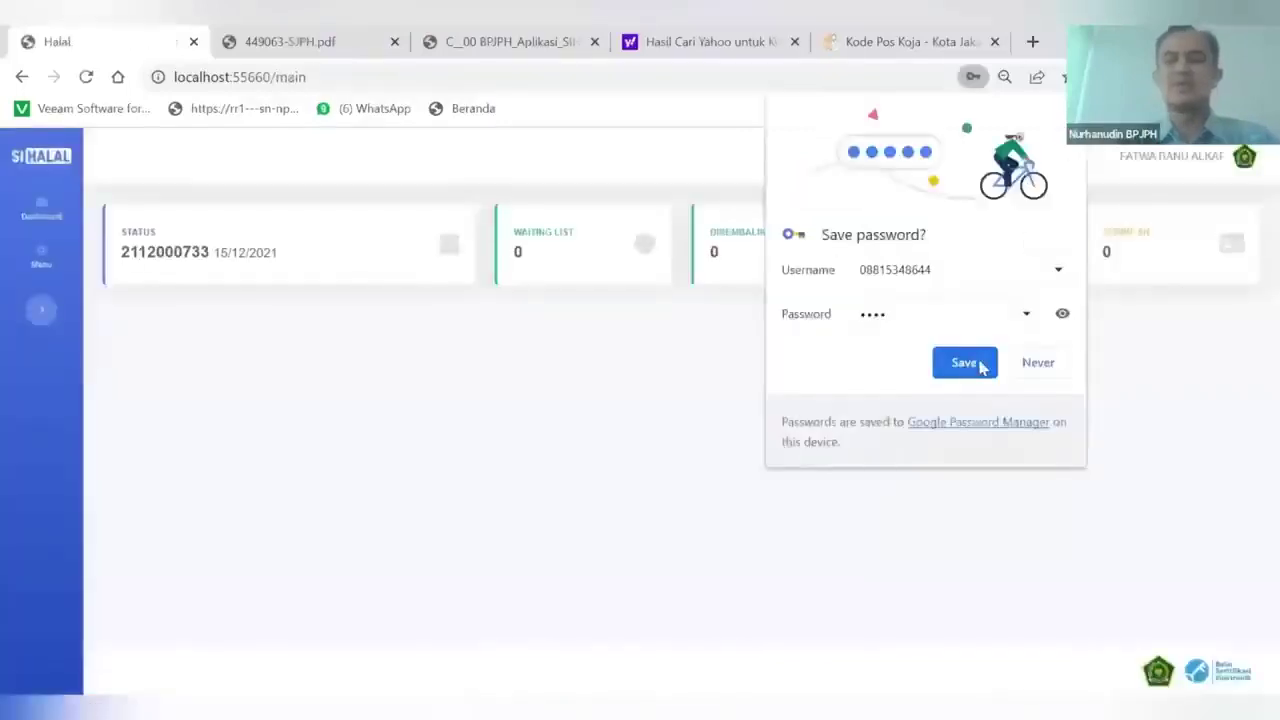
pyautogui.click(978, 365)
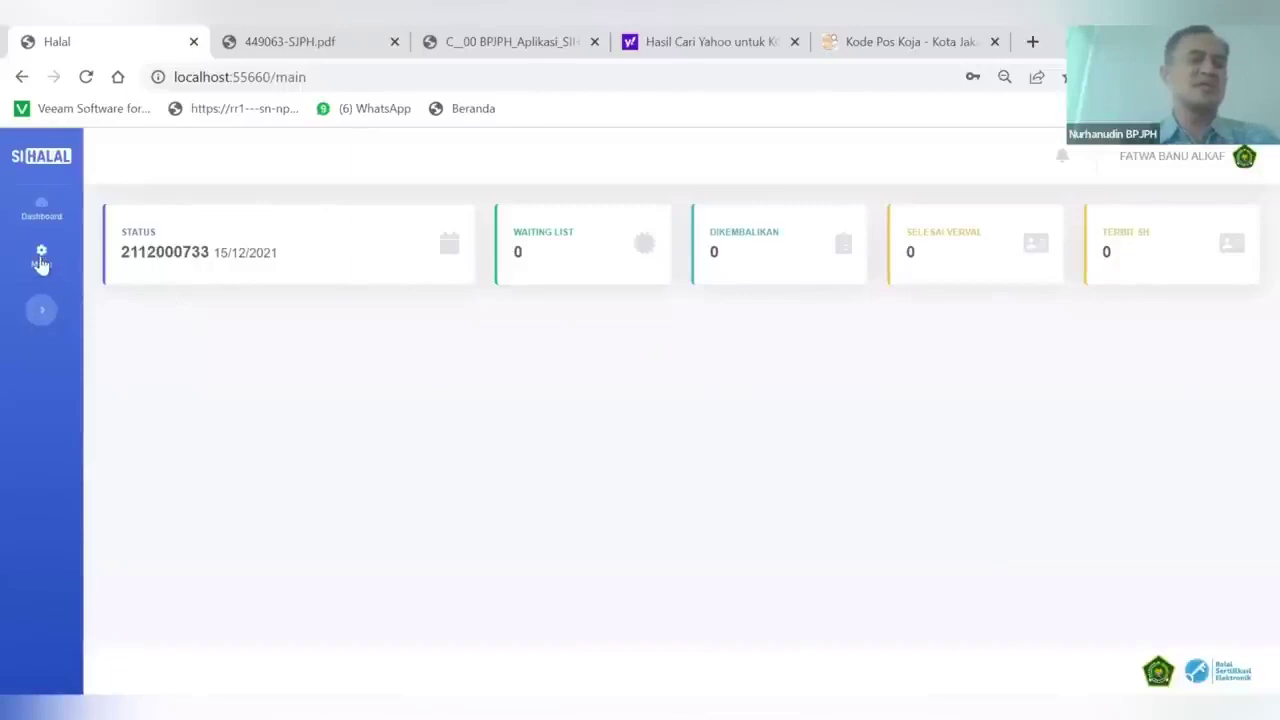
# Open Cek Data Pengajuan PU and view the SARTIKA submission's data
pyautogui.moveTo(41, 262)
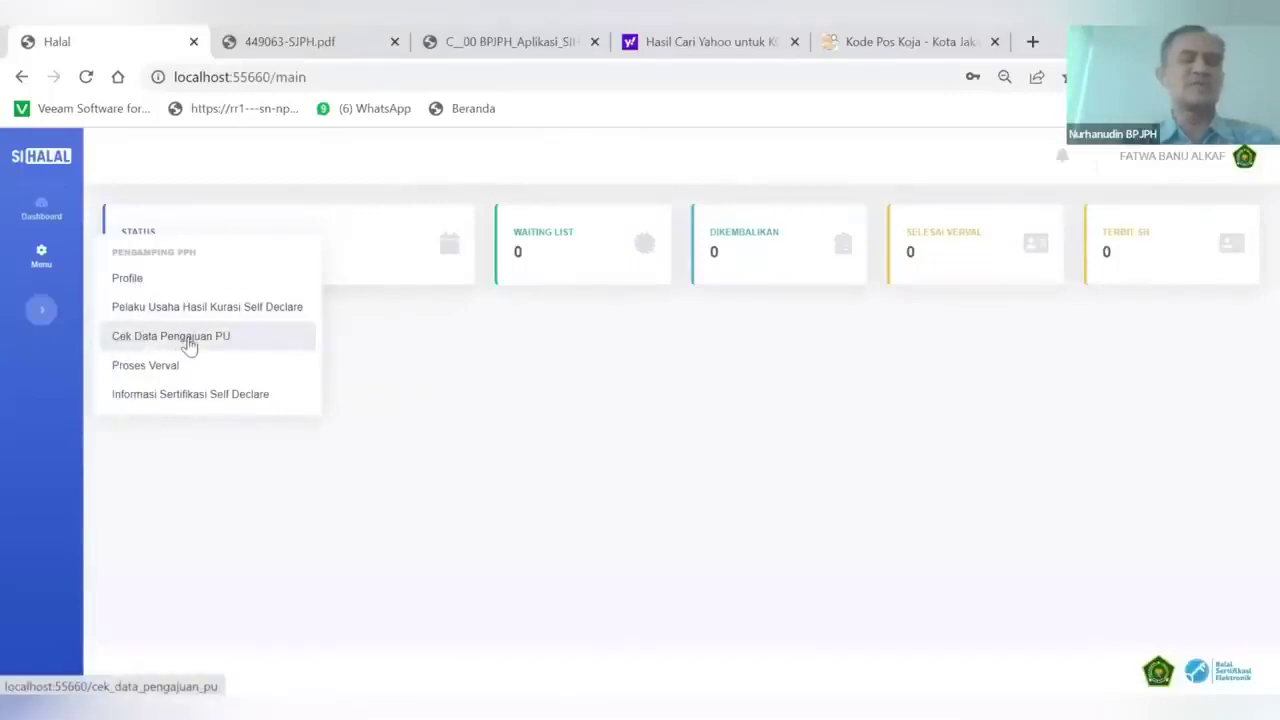
pyautogui.click(189, 345)
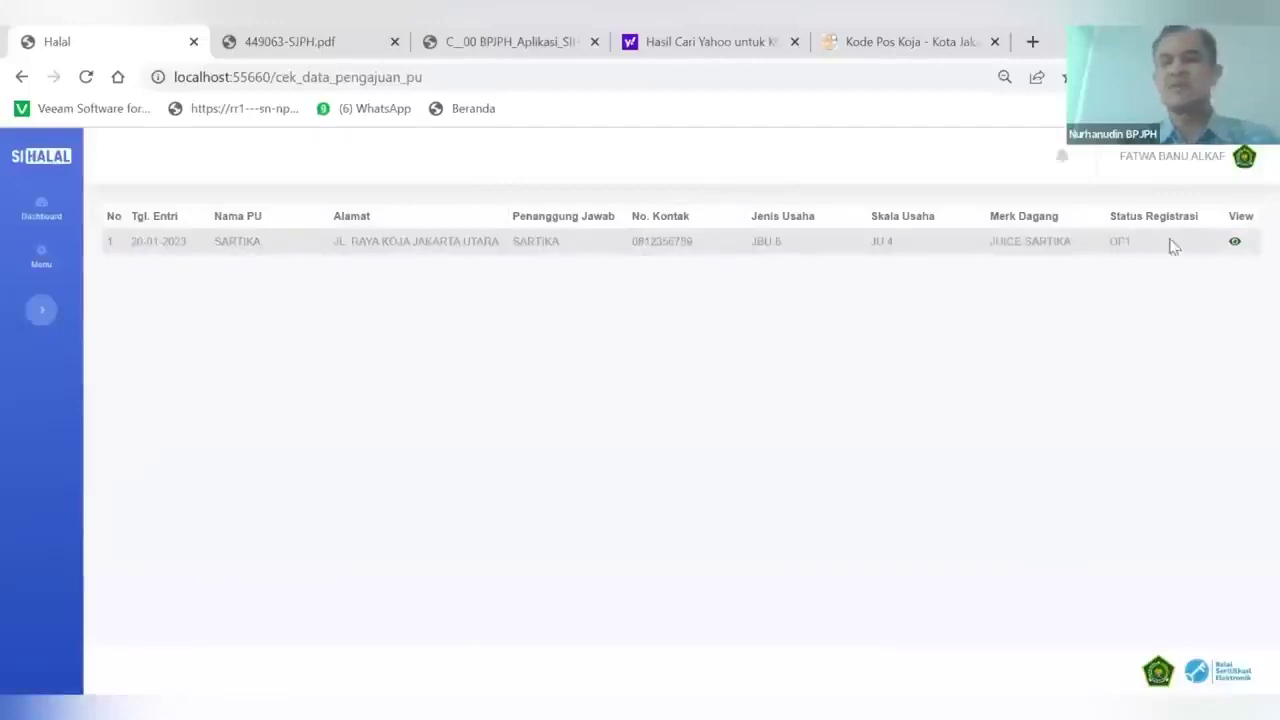
pyautogui.click(1235, 244)
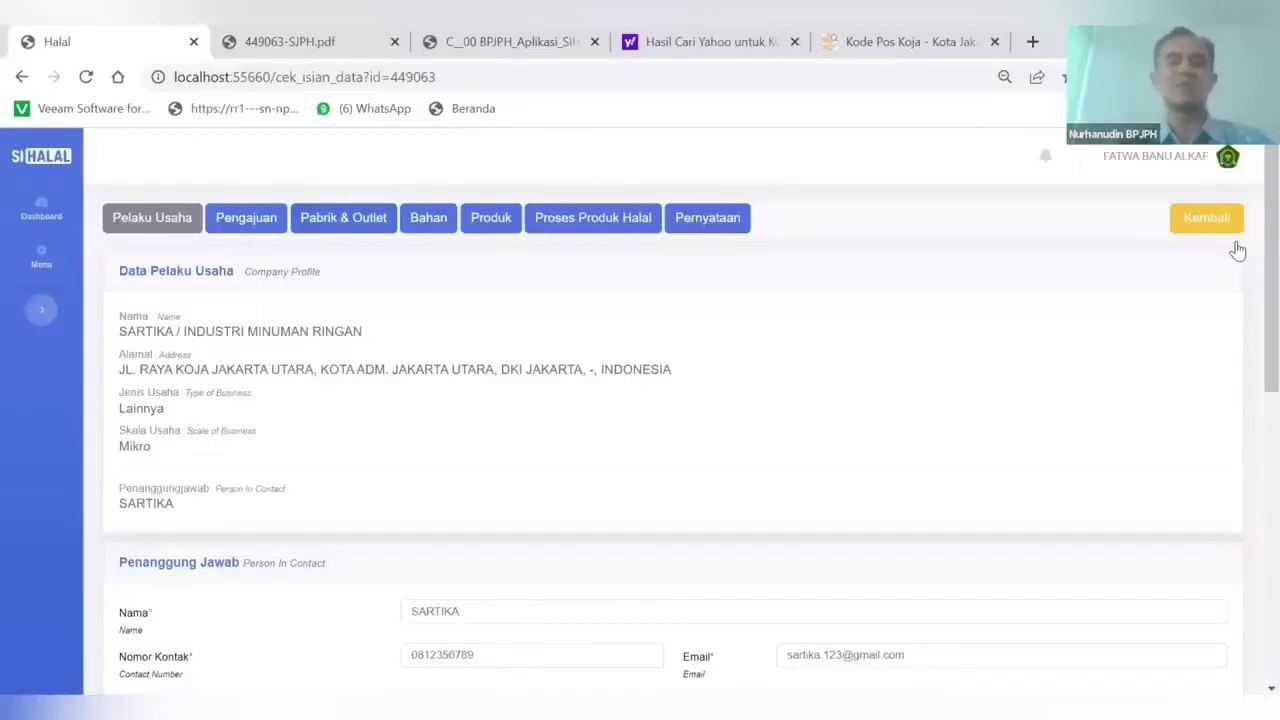
# Scroll through the business owner's Pelaku Usaha profile
pyautogui.scroll(-2, 1090, 404)
pyautogui.scroll(2, 1090, 404)
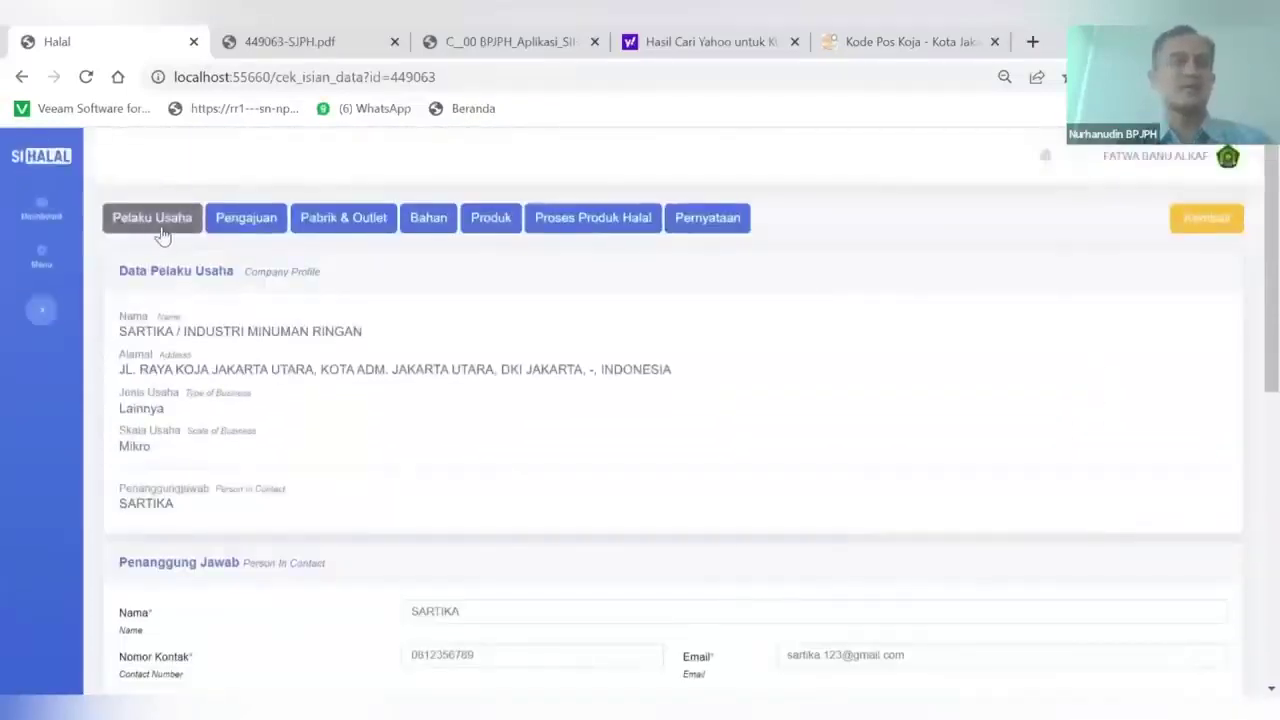
pyautogui.scroll(-1, 277, 414)
pyautogui.scroll(1, 277, 414)
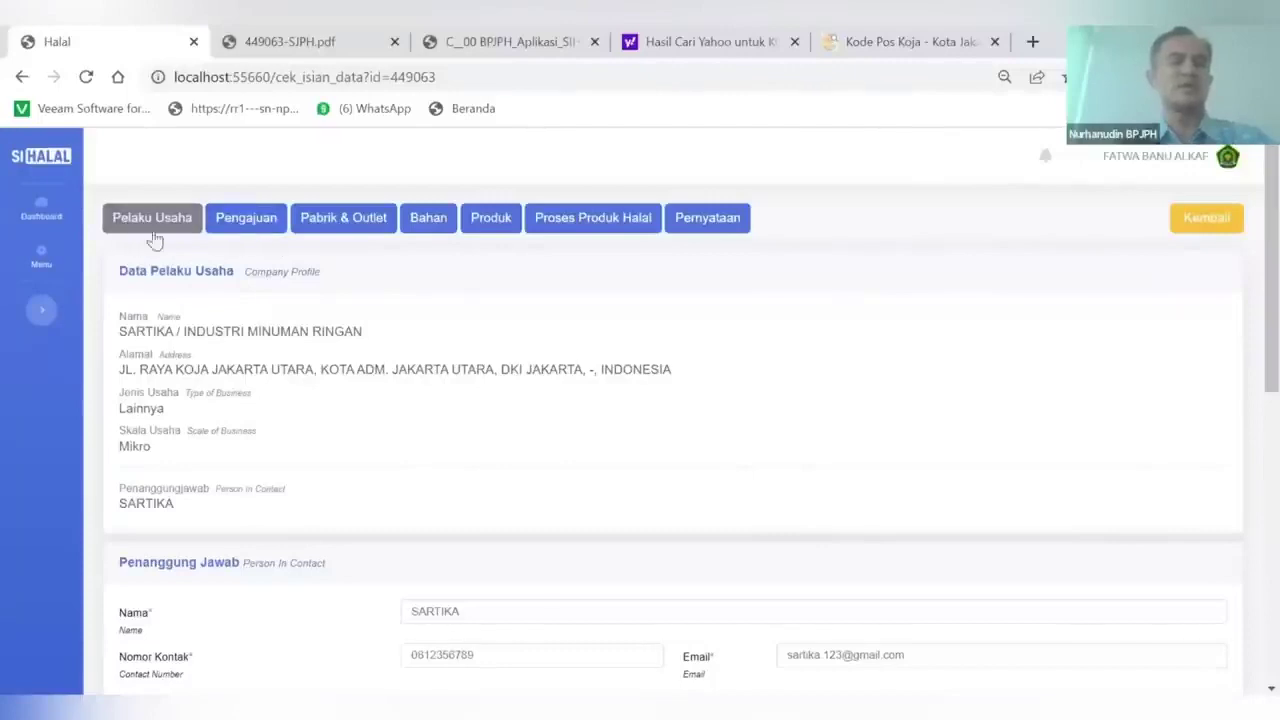
pyautogui.scroll(-6, 282, 445)
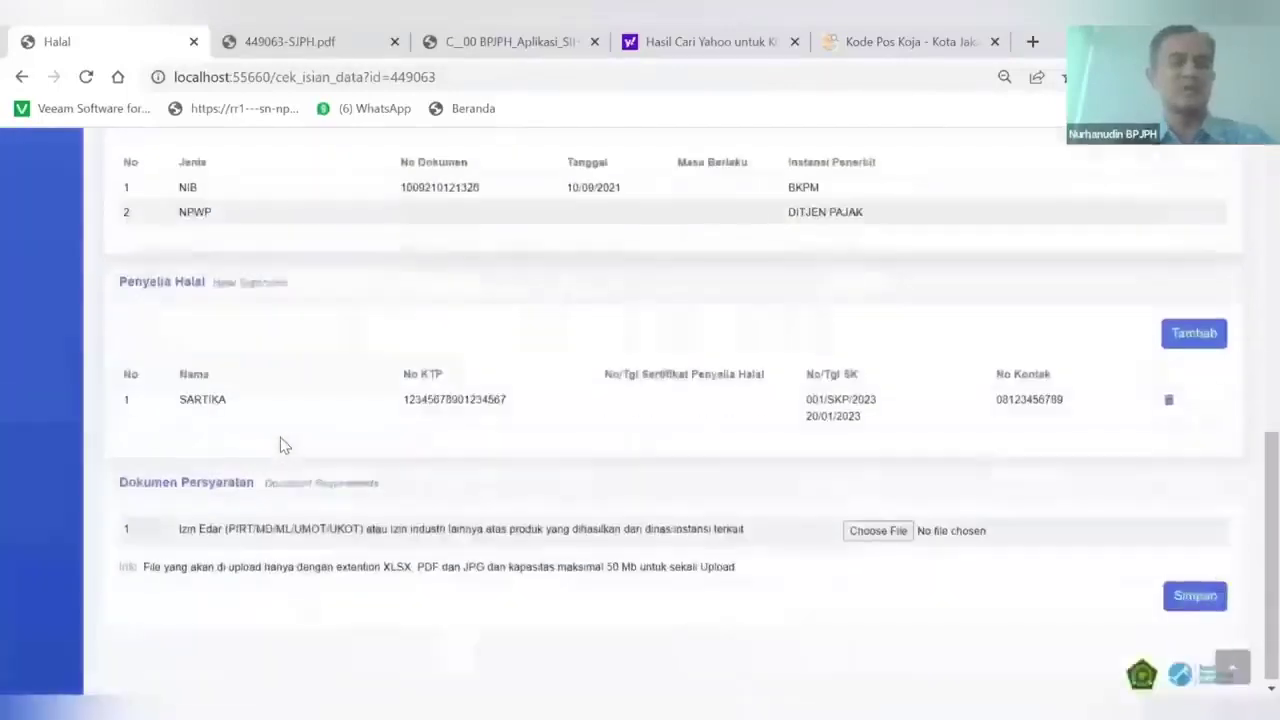
pyautogui.scroll(6, 282, 445)
# Review the Pengajuan submission details, then show the Pabrik & Outlet list
pyautogui.click(237, 220)
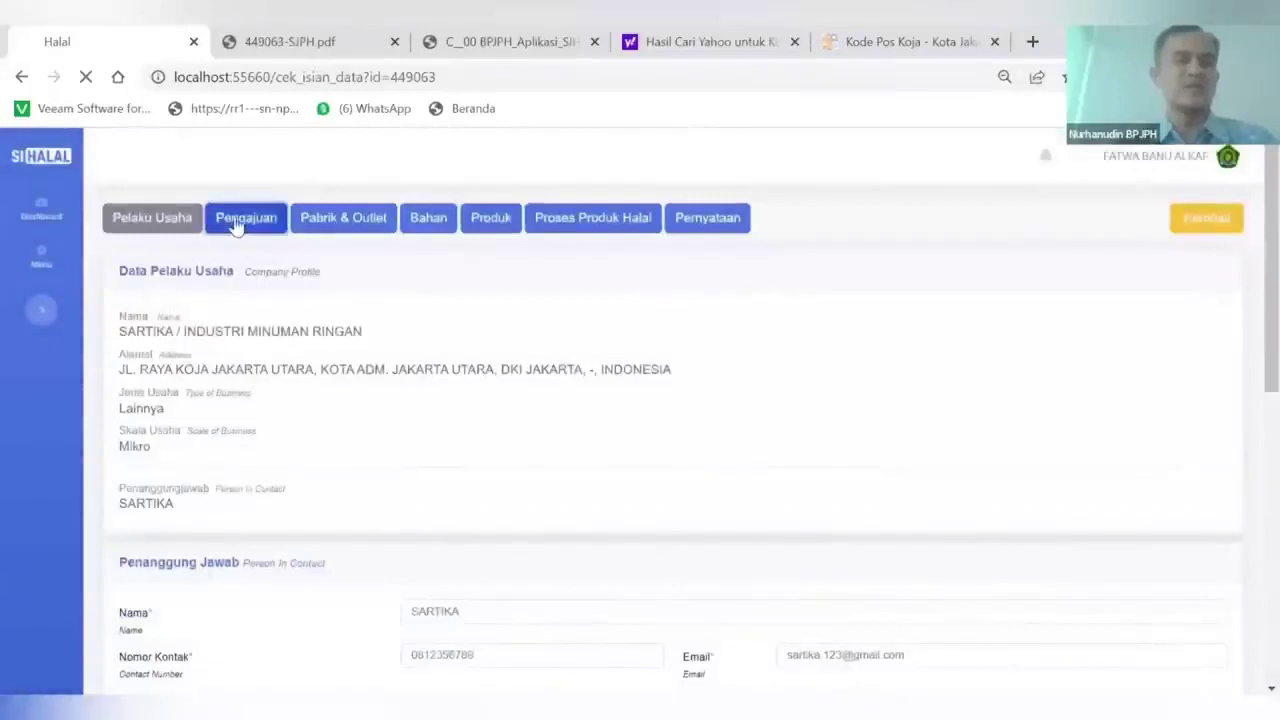
pyautogui.scroll(-3, 386, 428)
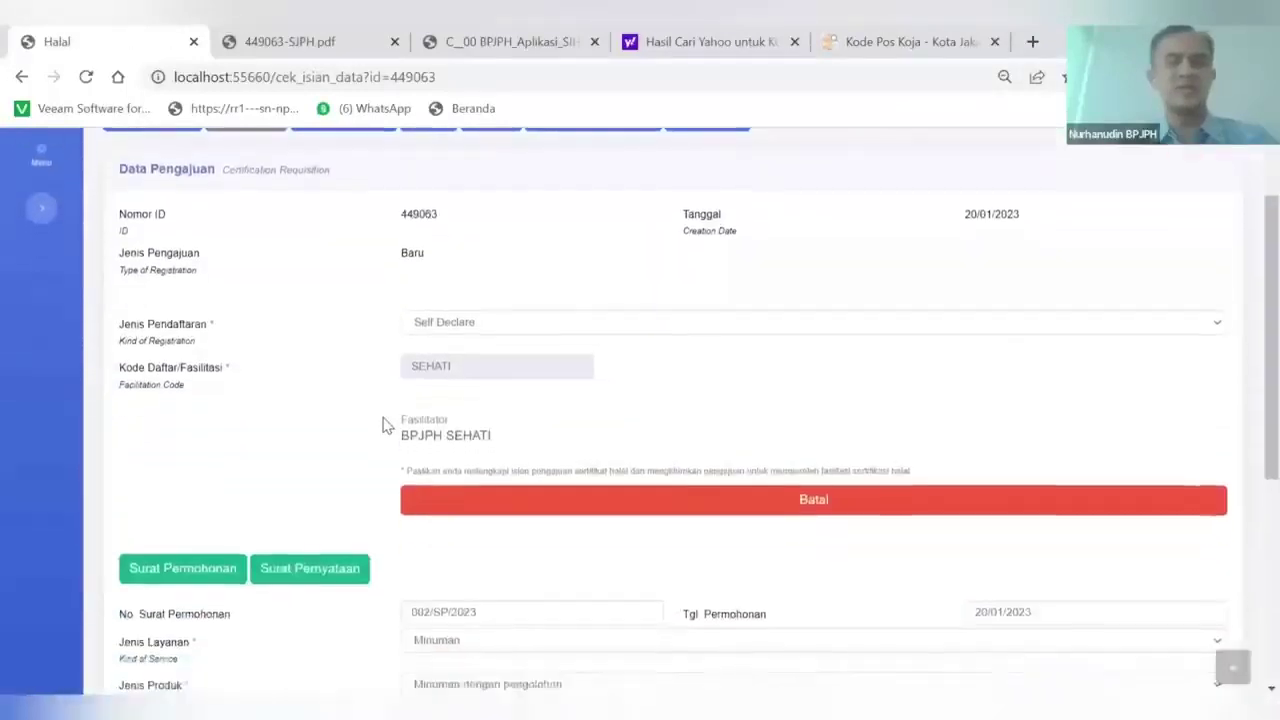
pyautogui.scroll(-4, 386, 425)
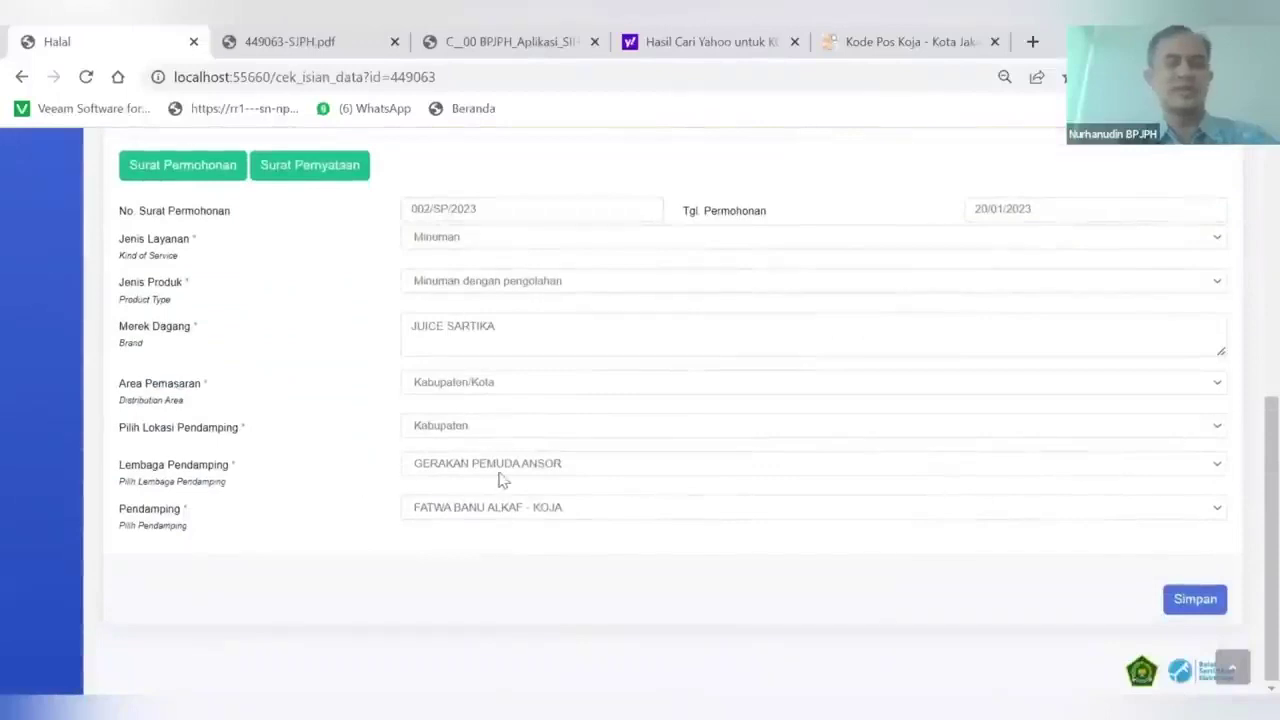
pyautogui.scroll(5, 488, 509)
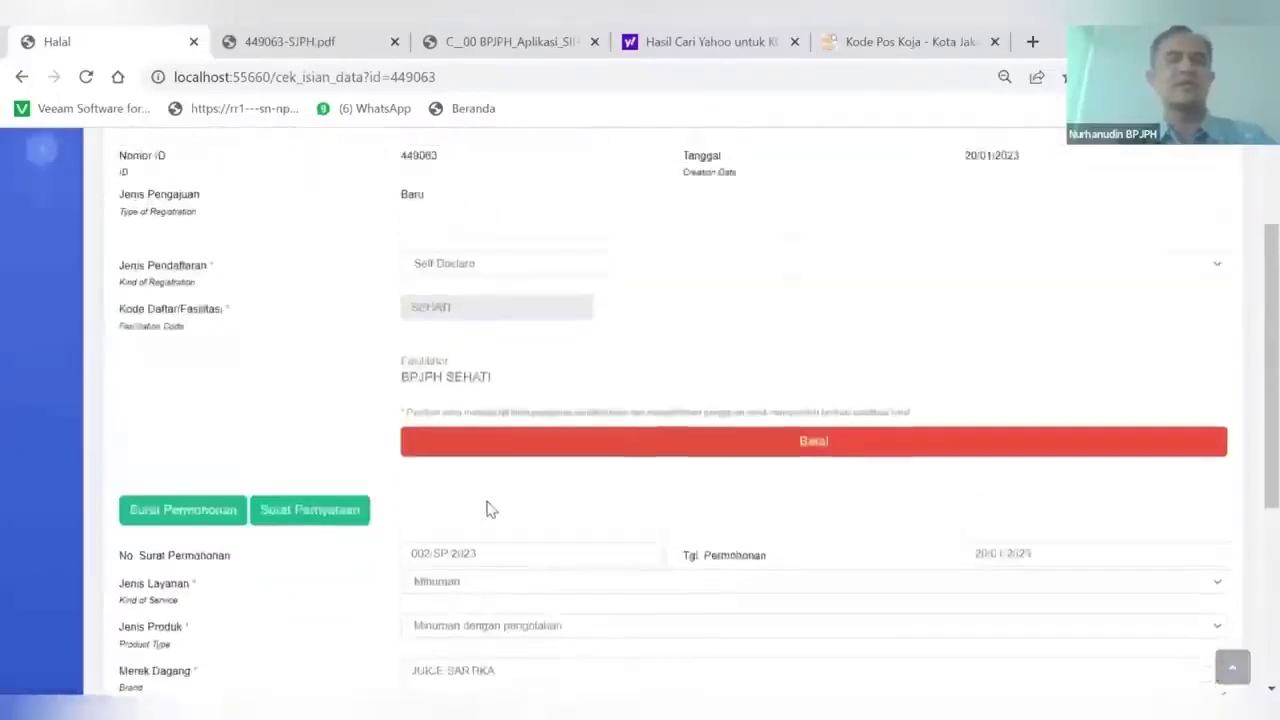
pyautogui.click(343, 220)
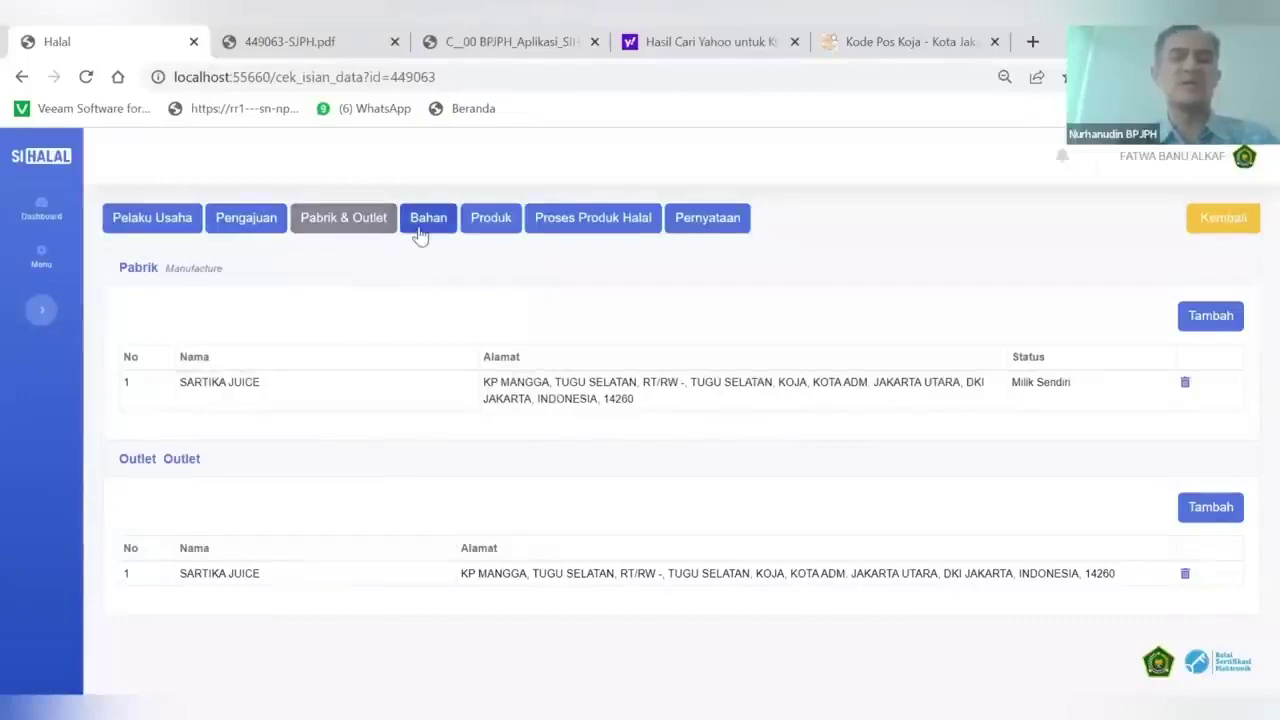
# Show the Bahan materials table and review the listed materials
pyautogui.click(421, 229)
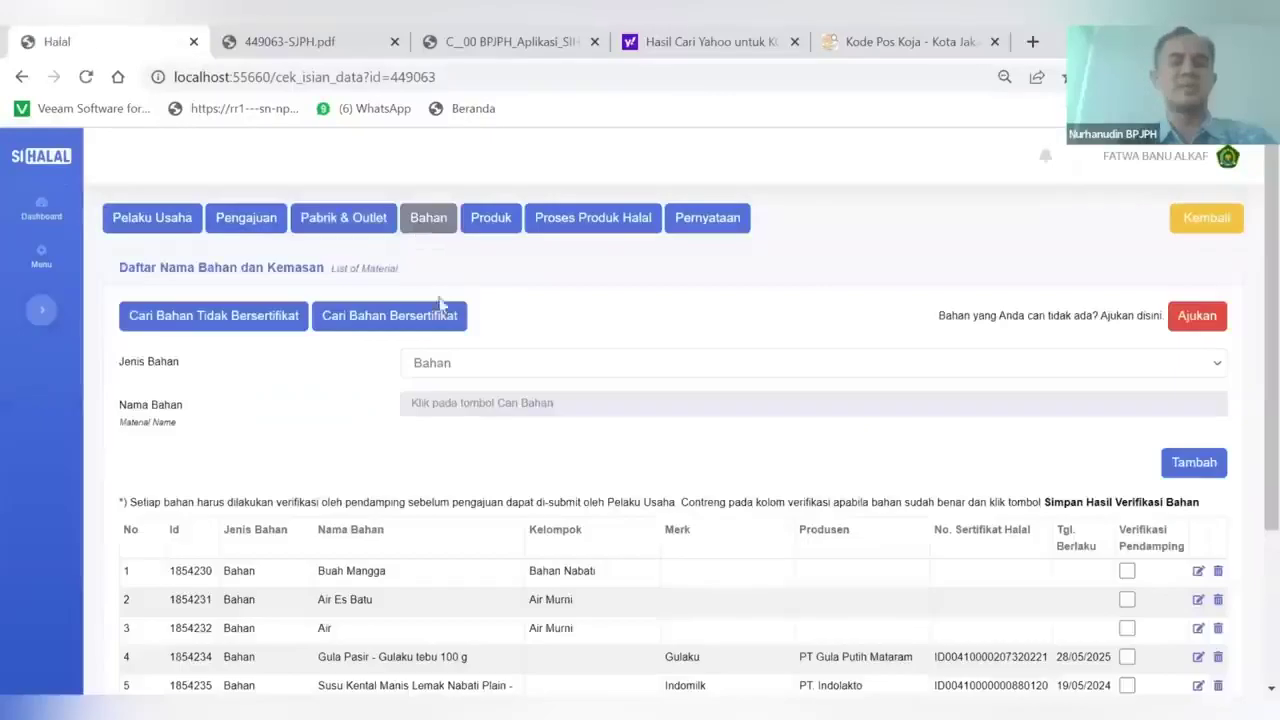
pyautogui.scroll(-3, 459, 426)
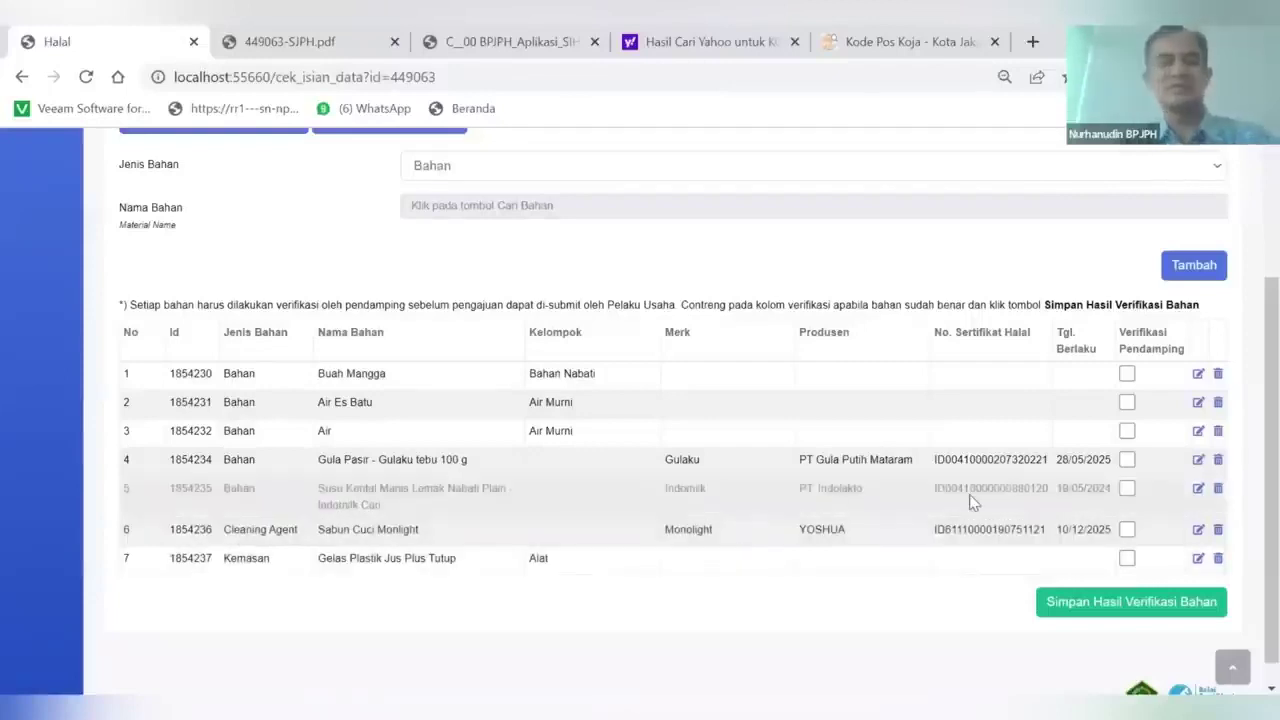
pyautogui.scroll(2, 1040, 420)
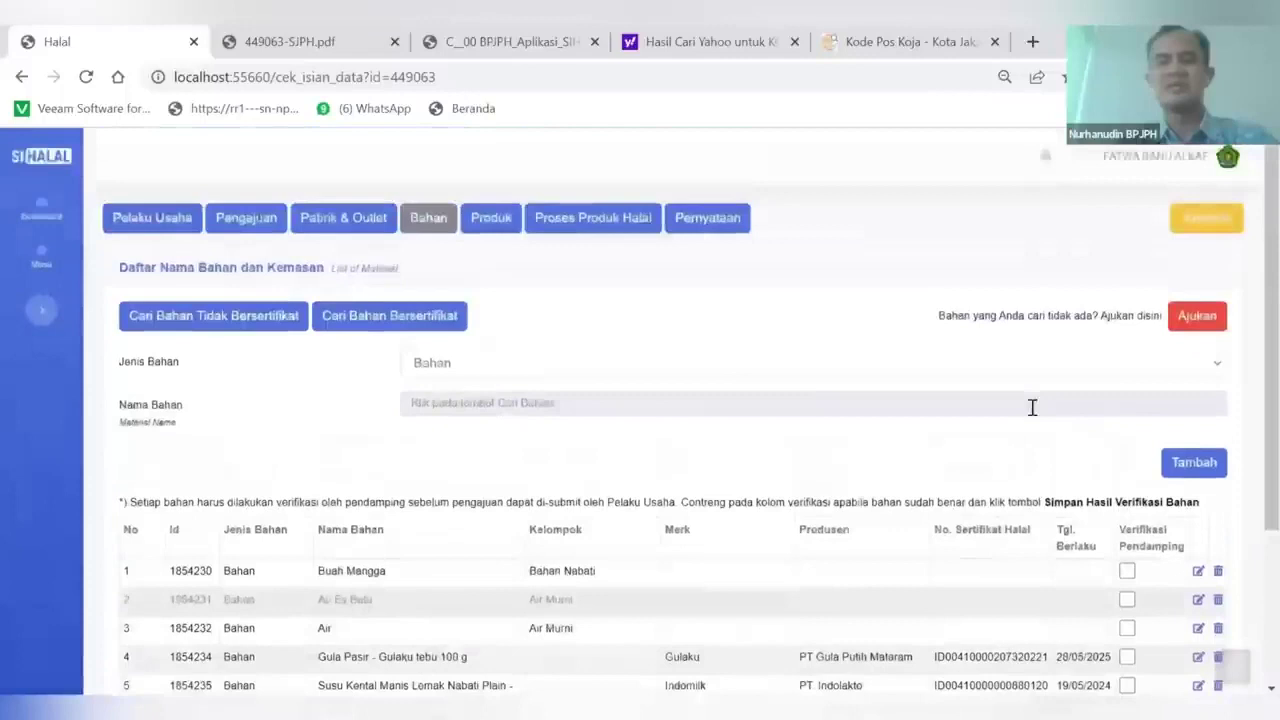
pyautogui.scroll(-2, 1032, 410)
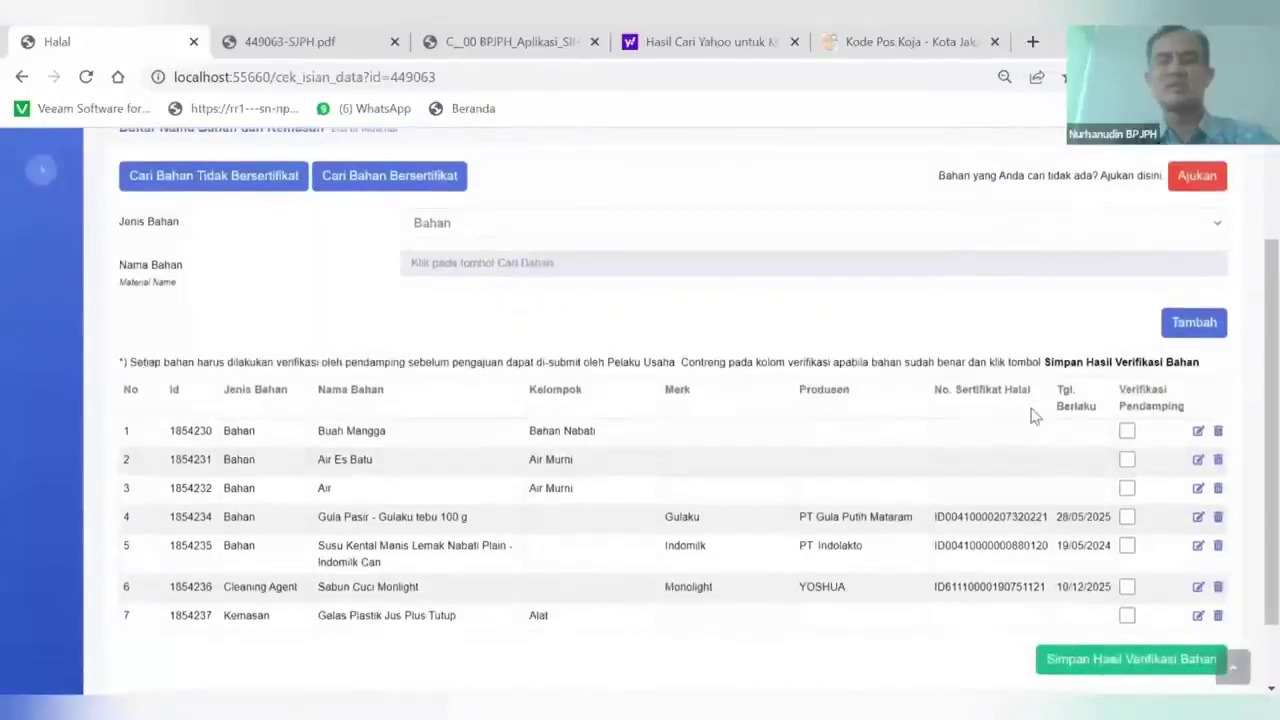
pyautogui.scroll(1, 1035, 417)
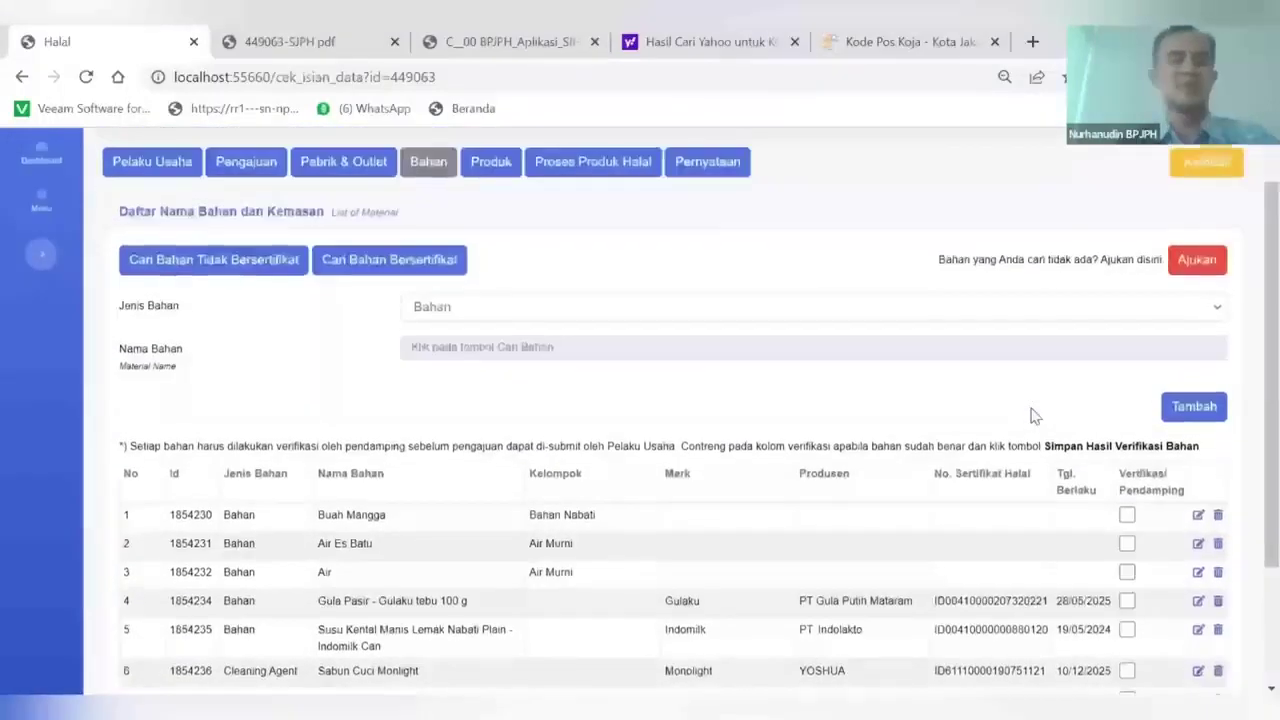
pyautogui.scroll(-1, 1031, 409)
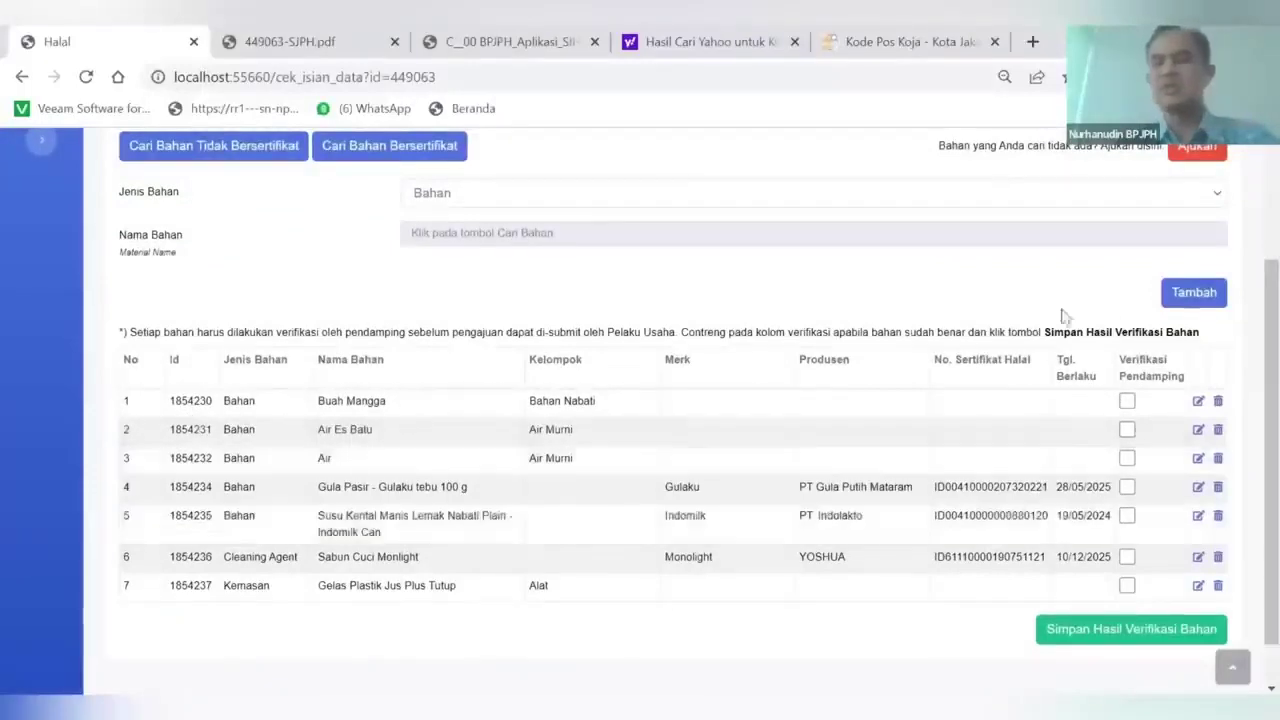
# Tick Verifikasi Pendamping for Buah Mangga, Air, Gula Pasir, condensed milk, Sabun Cuci Monlight and plastic cups
pyautogui.click(1127, 402)
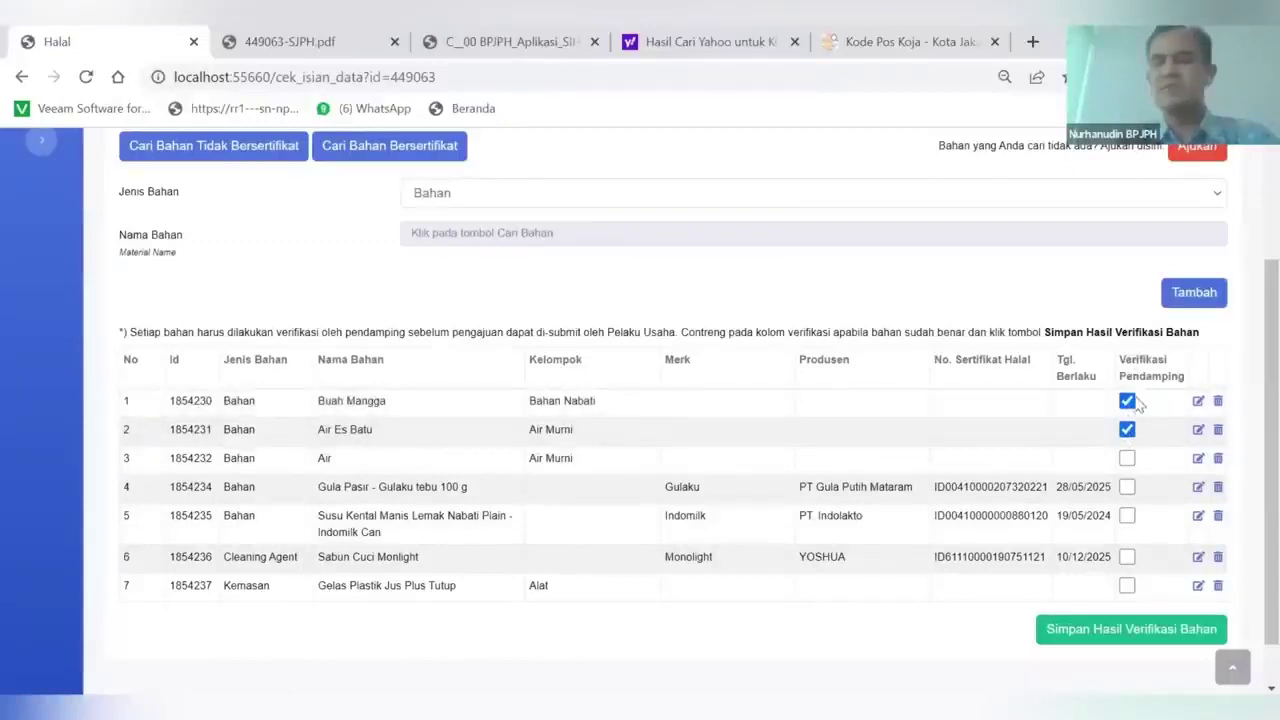
pyautogui.click(1127, 460)
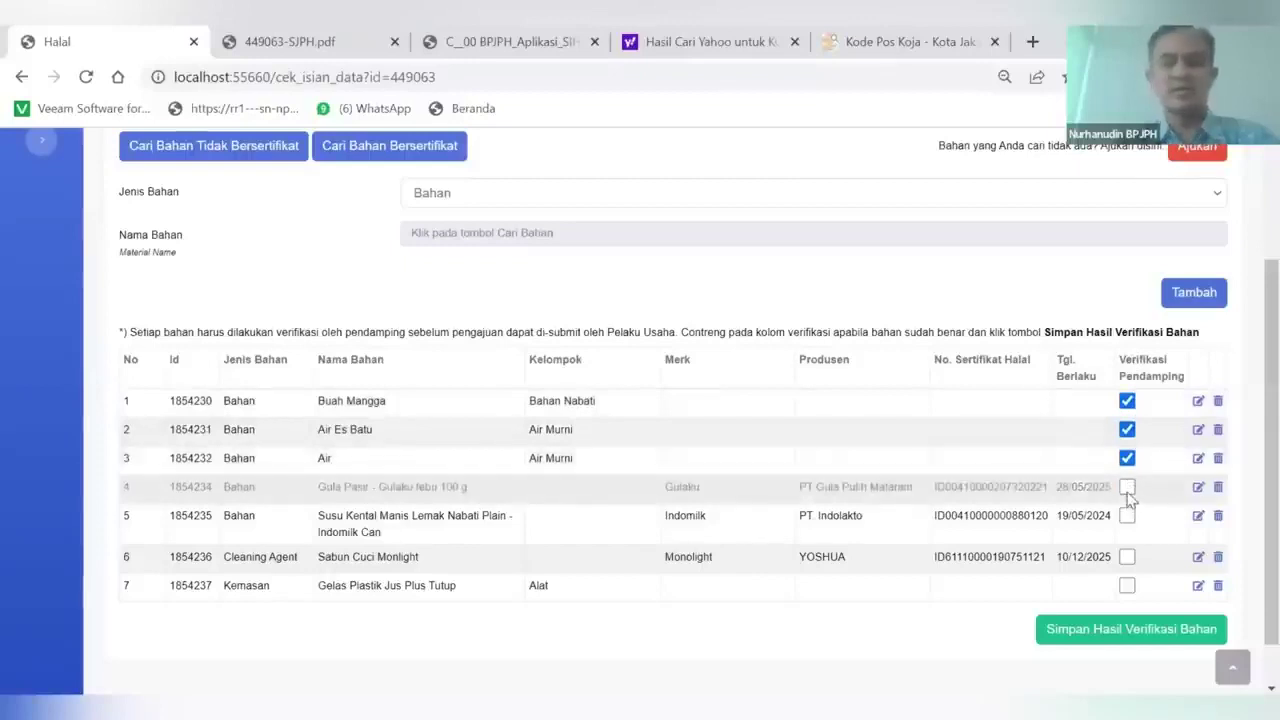
pyautogui.click(1127, 488)
pyautogui.click(1127, 516)
pyautogui.scroll(-1, 1127, 522)
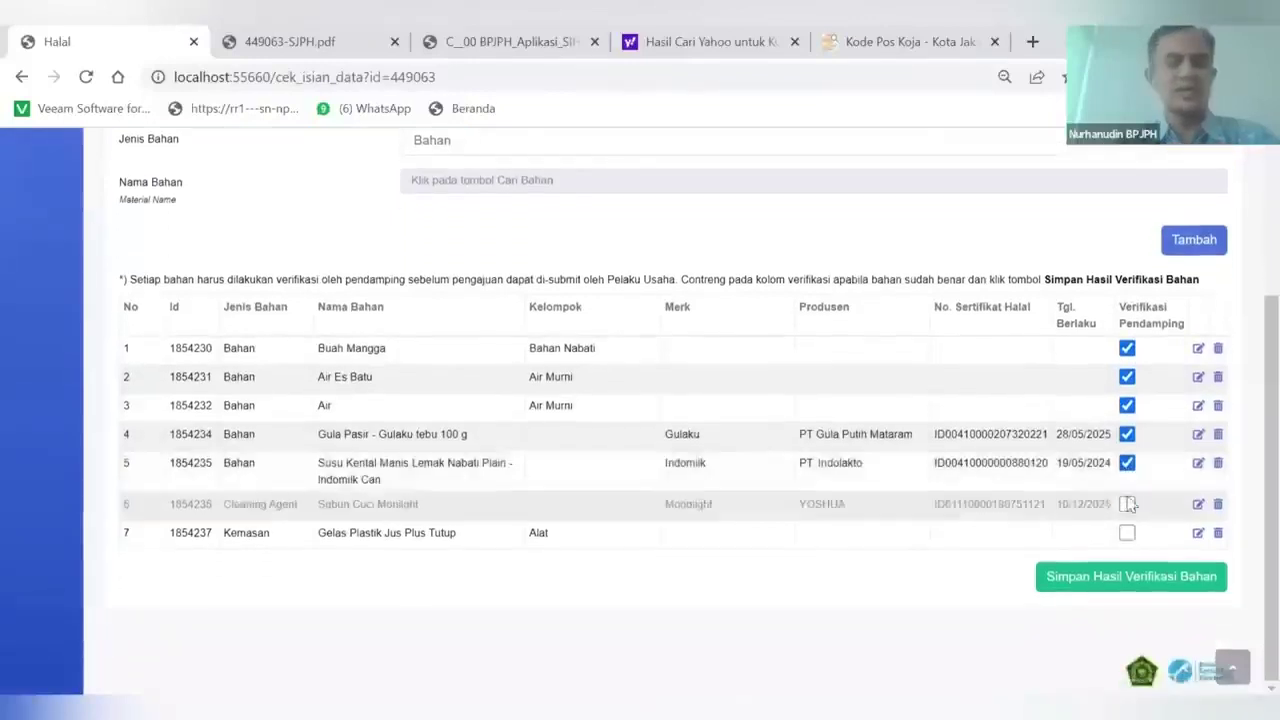
pyautogui.click(1127, 506)
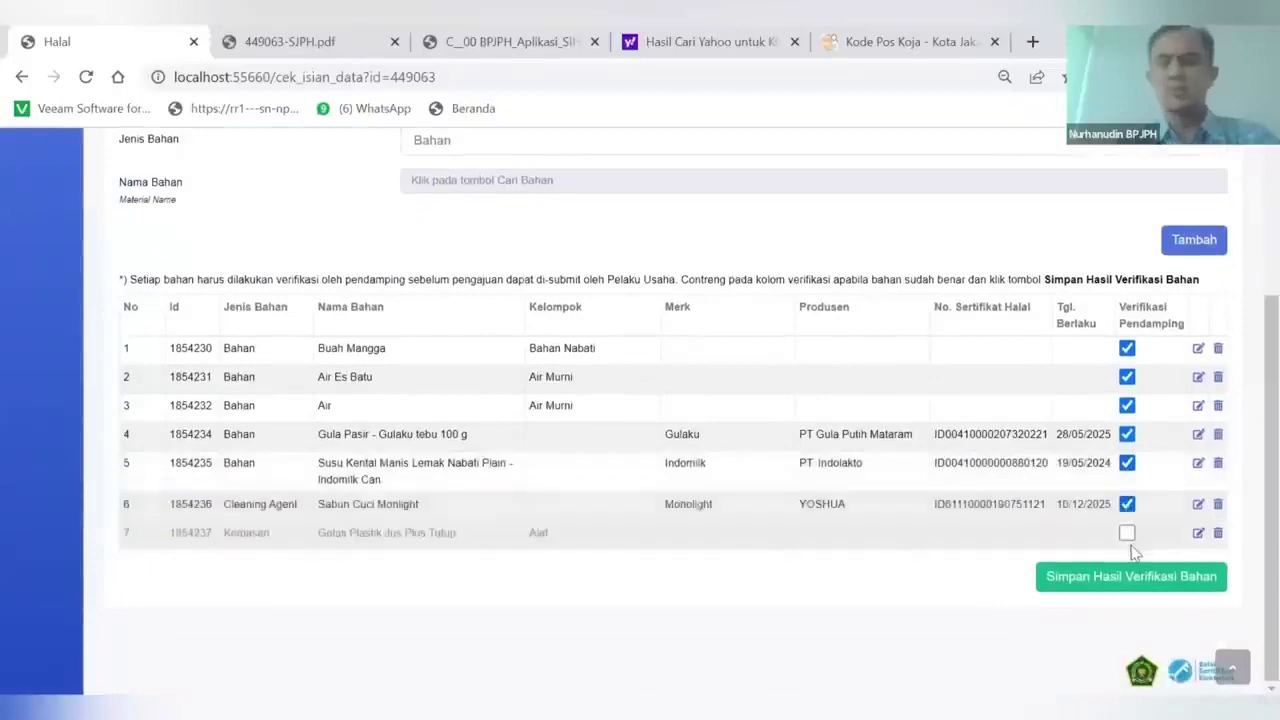
pyautogui.click(1127, 533)
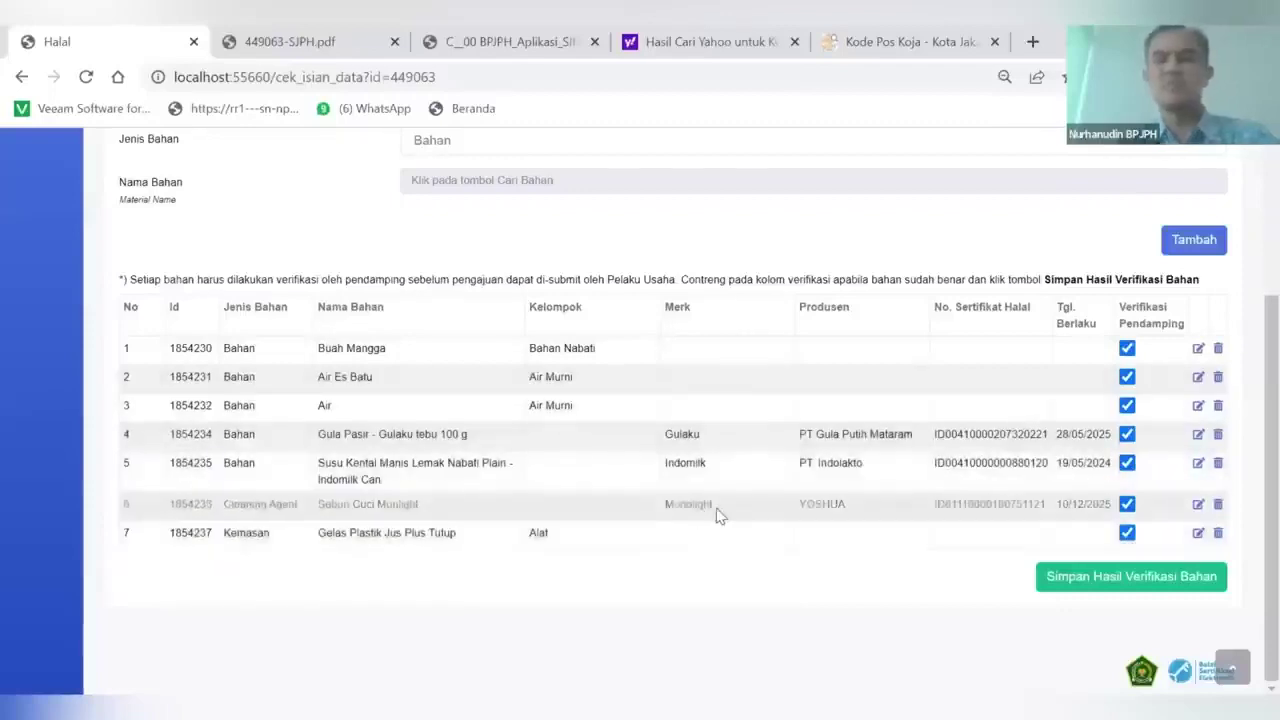
# Check the material type options unchanged, then save the material verification results
pyautogui.scroll(3, 718, 514)
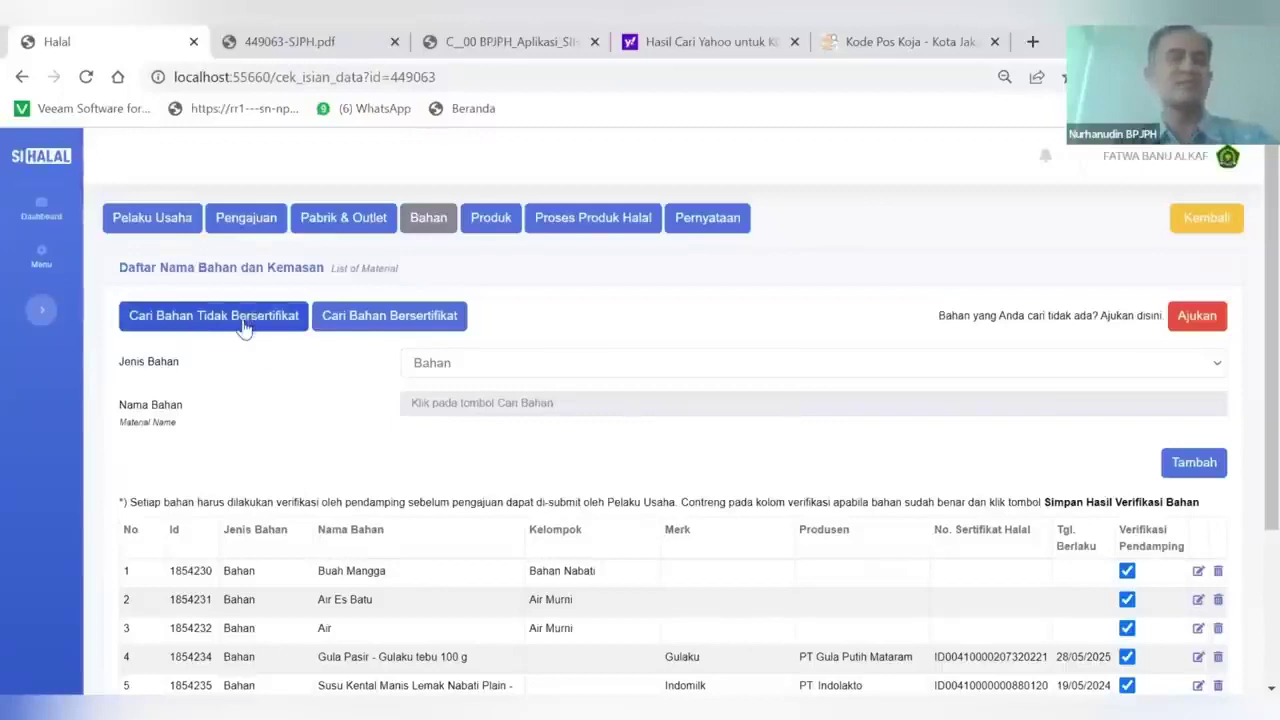
pyautogui.click(500, 370)
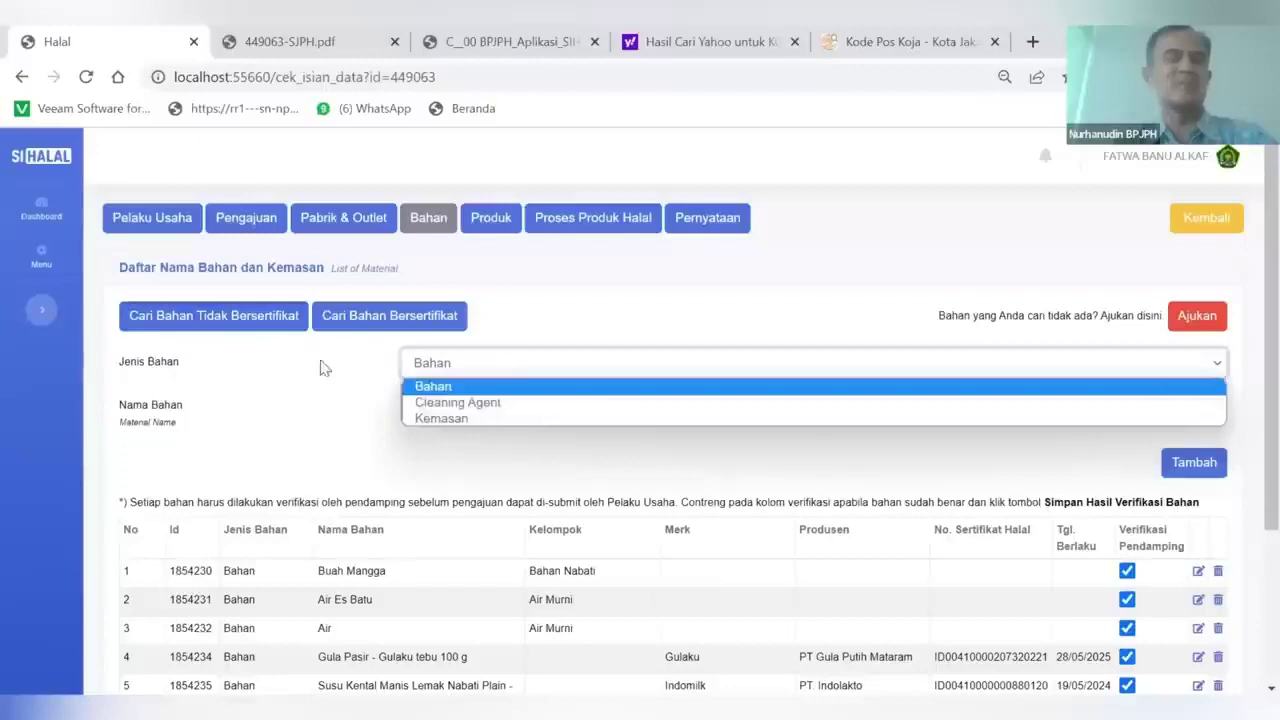
pyautogui.click(337, 397)
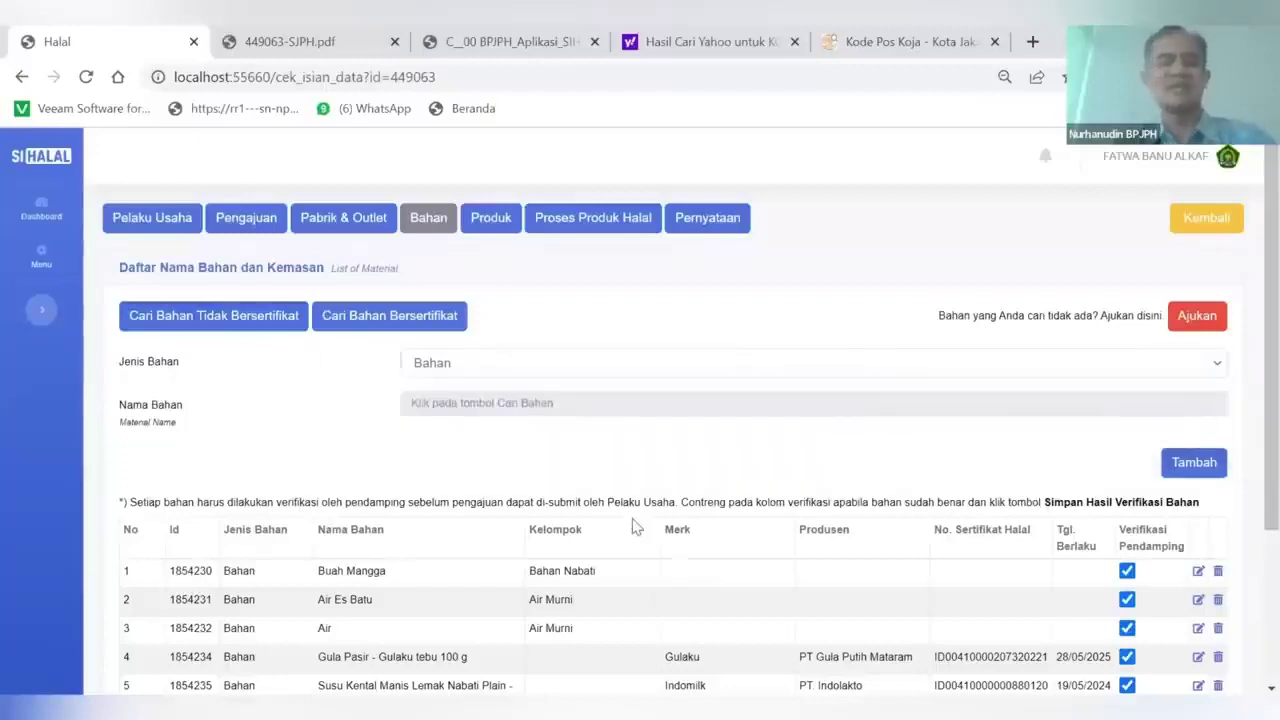
pyautogui.scroll(-2, 771, 519)
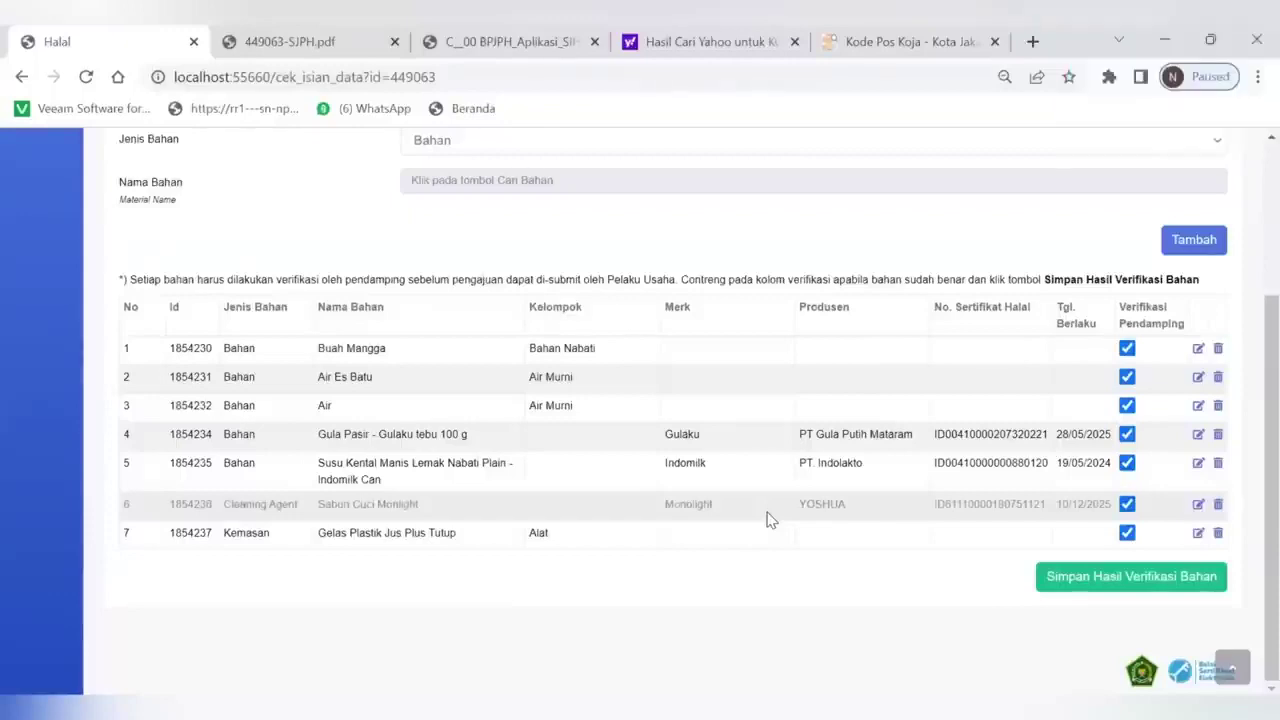
pyautogui.click(1096, 587)
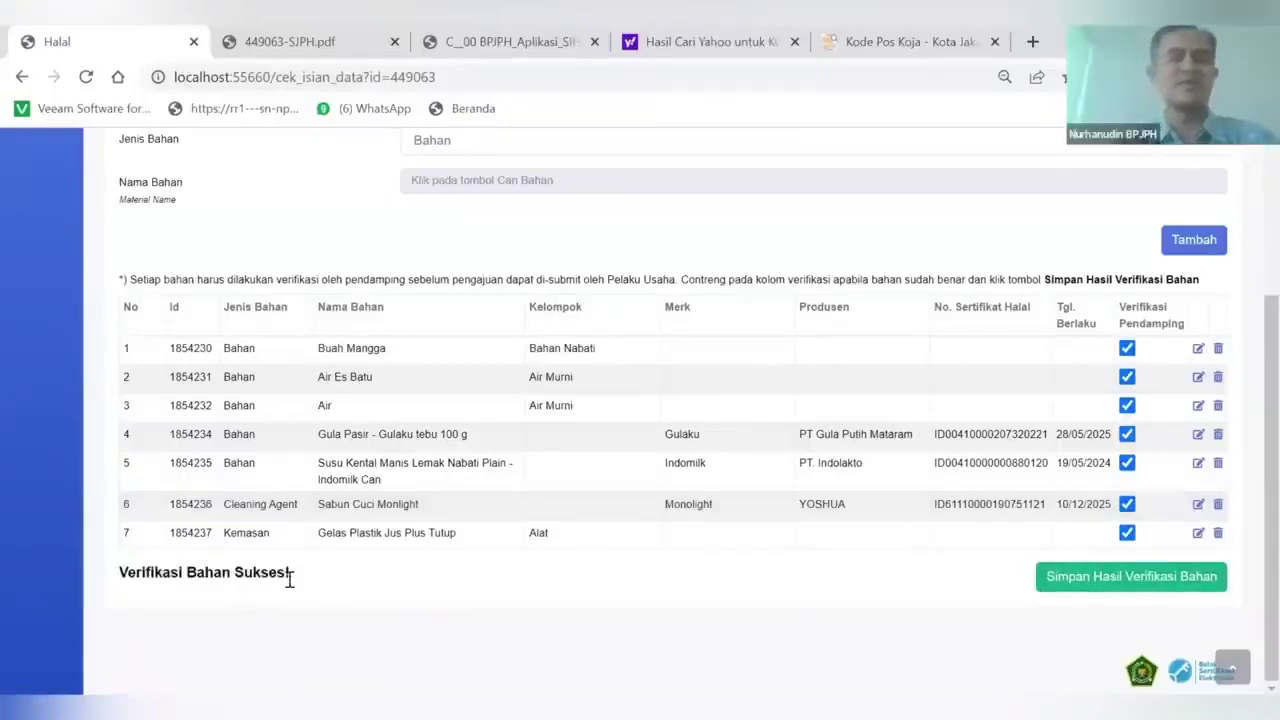
pyautogui.scroll(3, 320, 583)
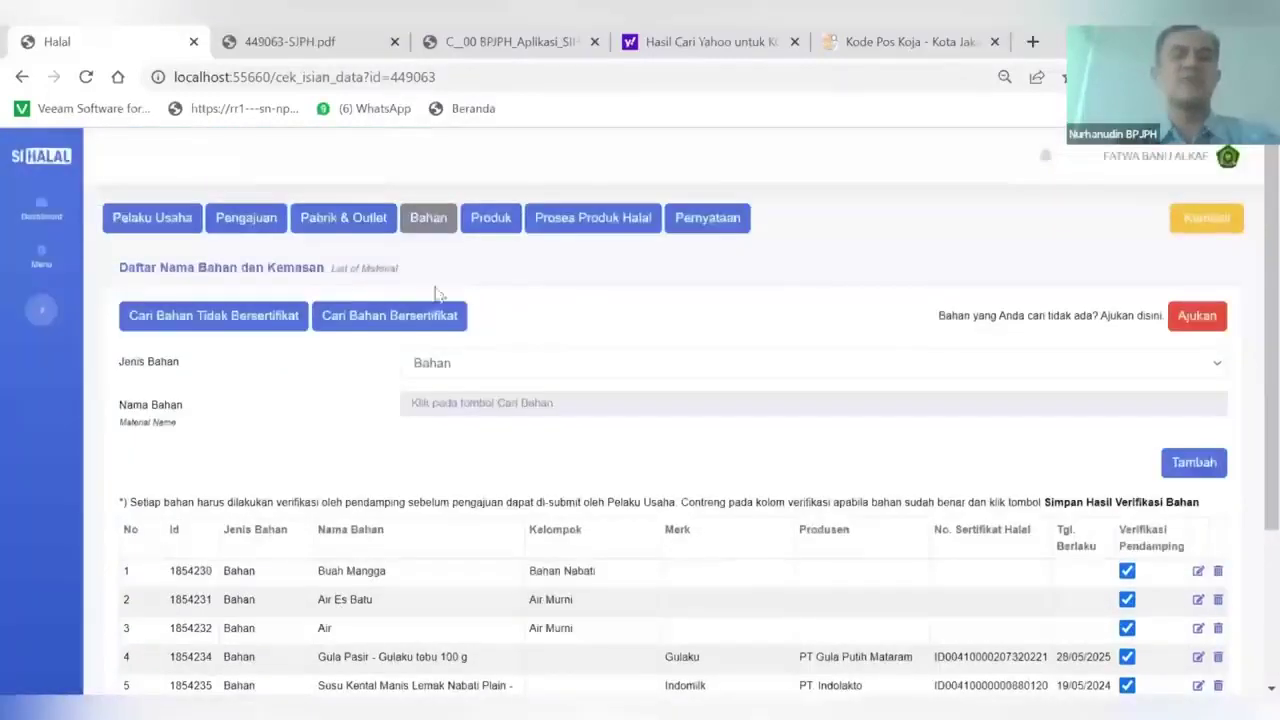
# Check the JUS MANGGA SARTIKA product photo, then tick and save its pendamping verification
pyautogui.click(492, 220)
pyautogui.scroll(-2, 525, 482)
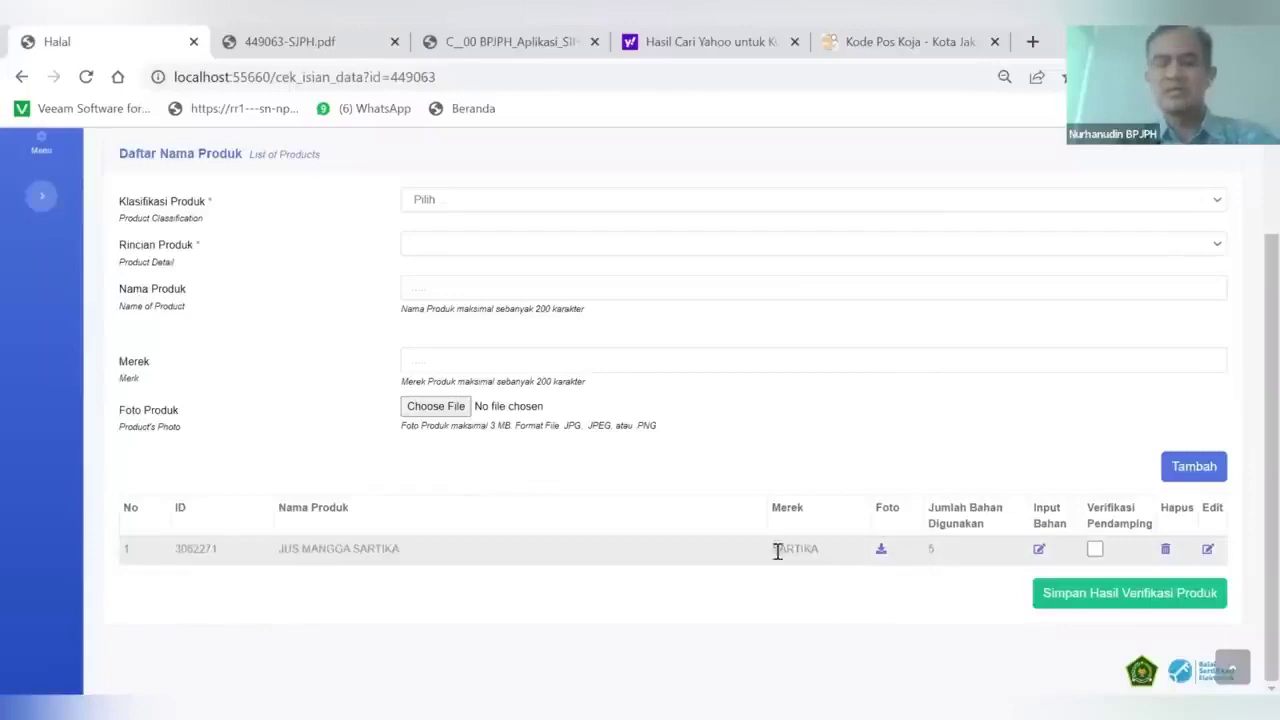
pyautogui.click(881, 552)
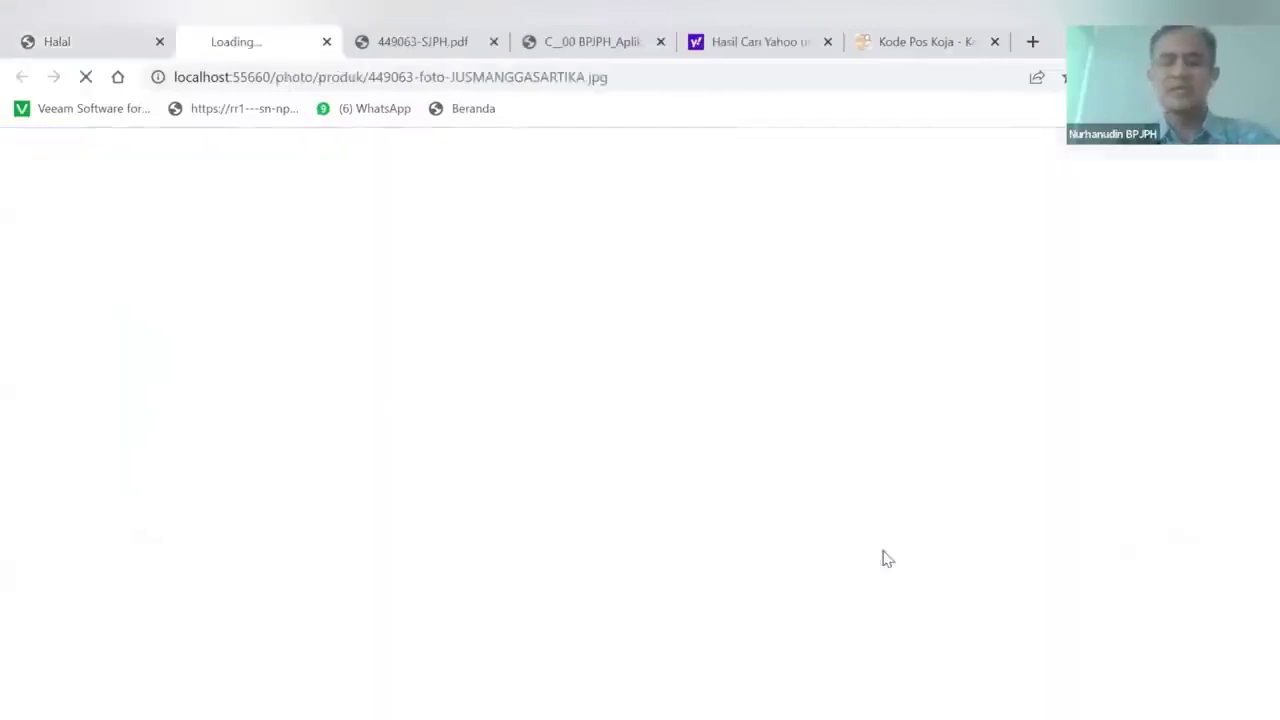
pyautogui.click(73, 37)
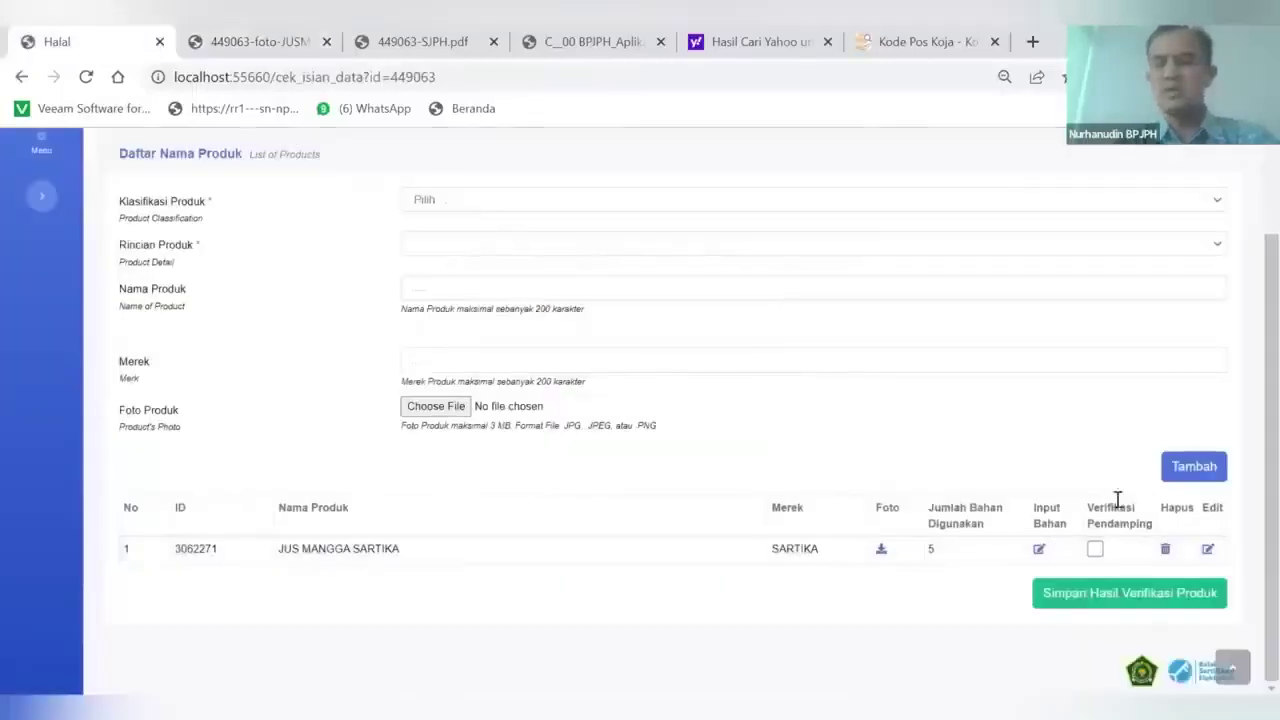
pyautogui.click(1095, 550)
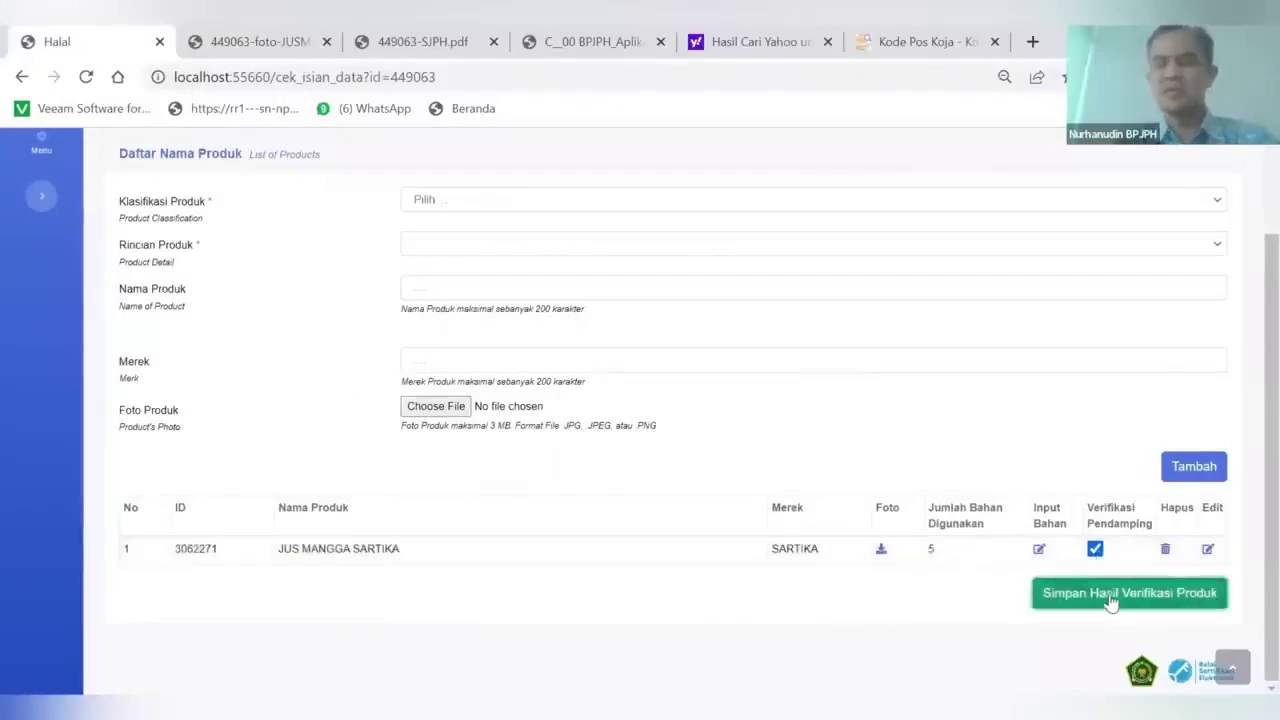
pyautogui.click(1111, 597)
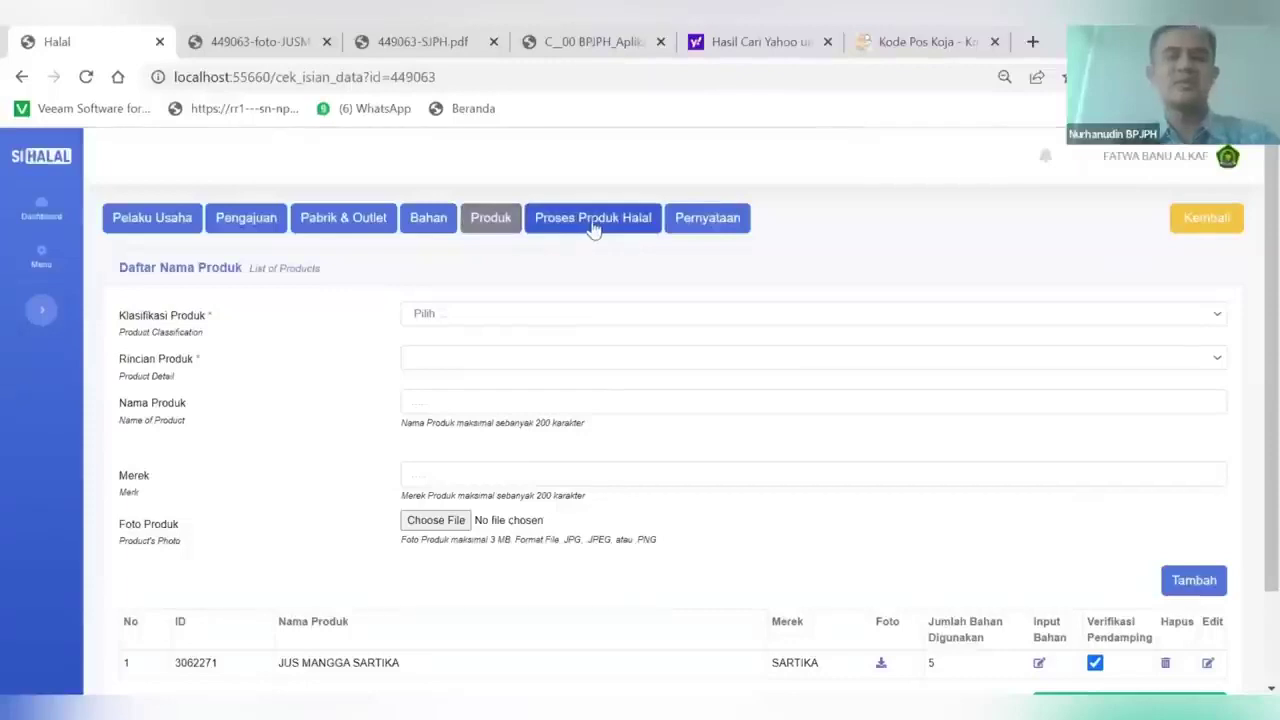
# Review and save the halal production process verification, view the owner's statement, then return to the list
pyautogui.click(592, 222)
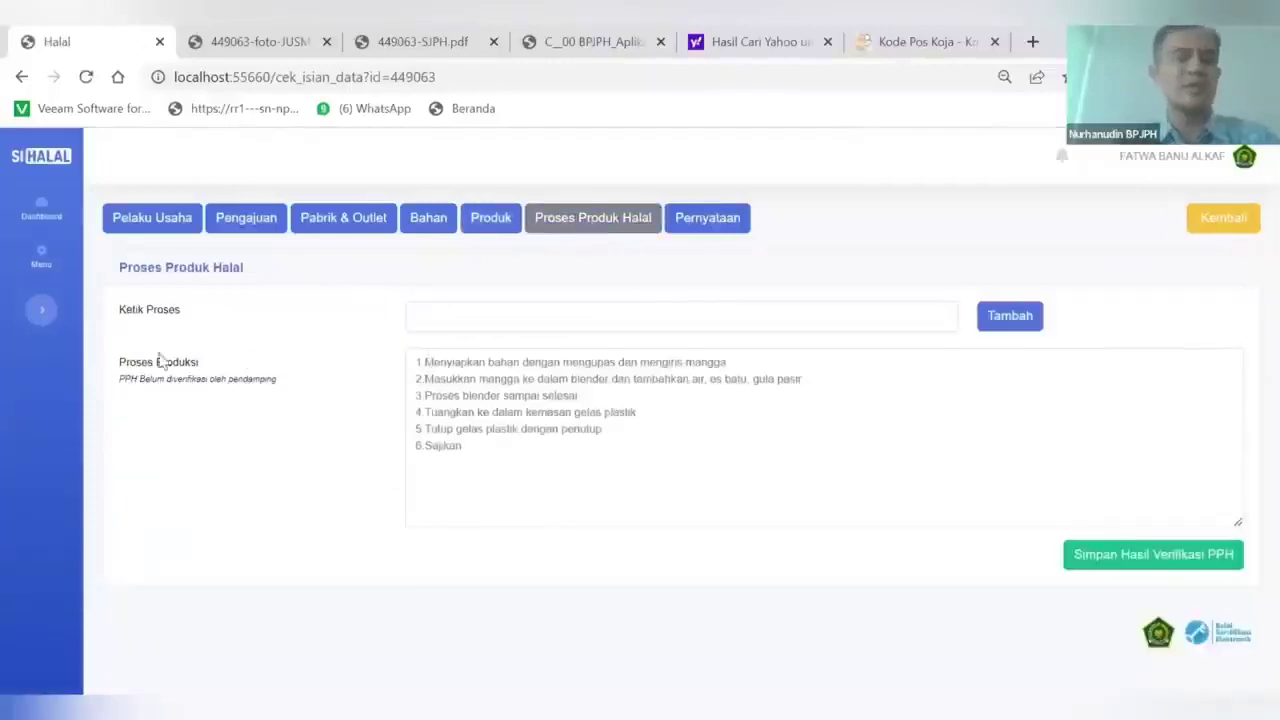
pyautogui.moveTo(413, 361); pyautogui.dragTo(601, 468)
pyautogui.click(493, 428)
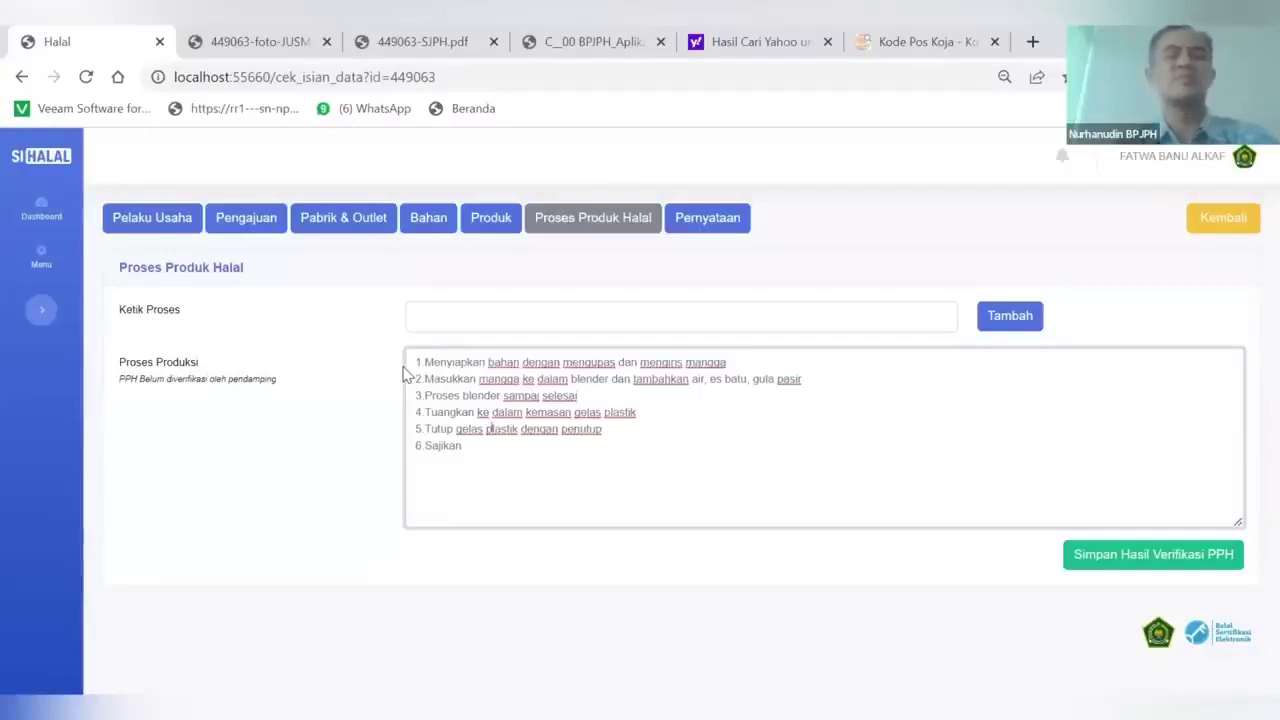
pyautogui.moveTo(416, 362); pyautogui.dragTo(563, 472)
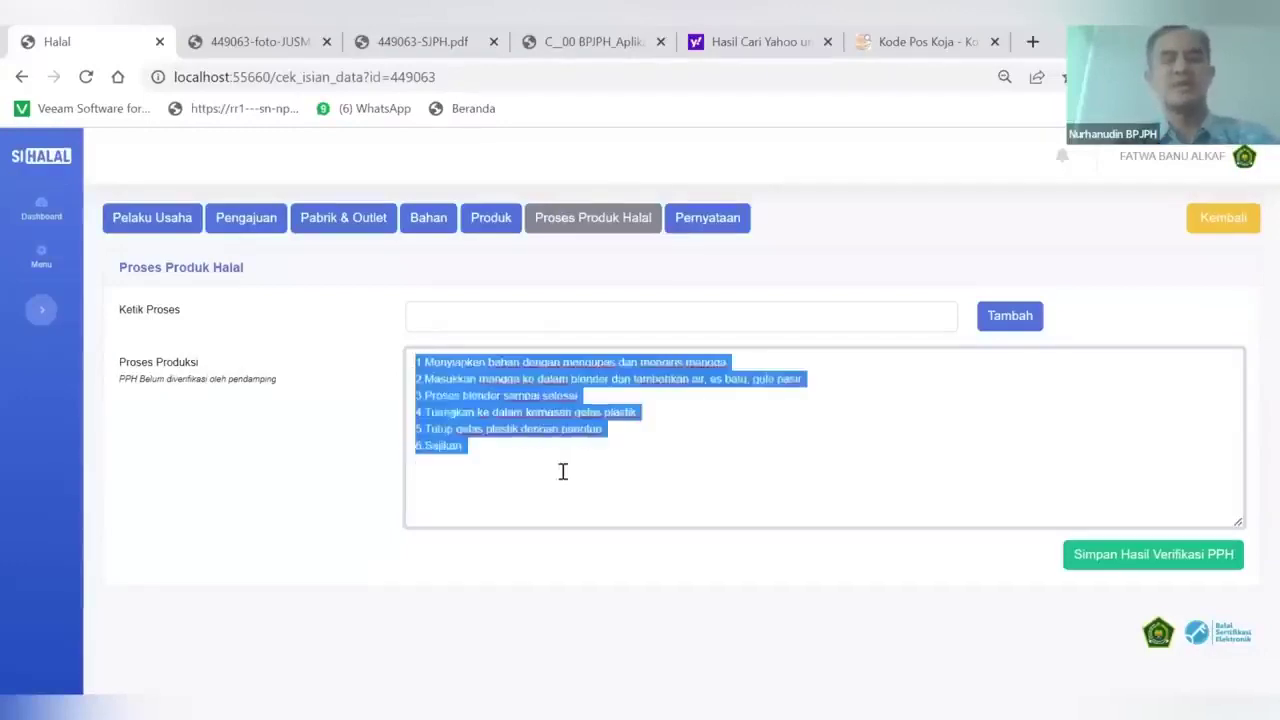
pyautogui.click(565, 477)
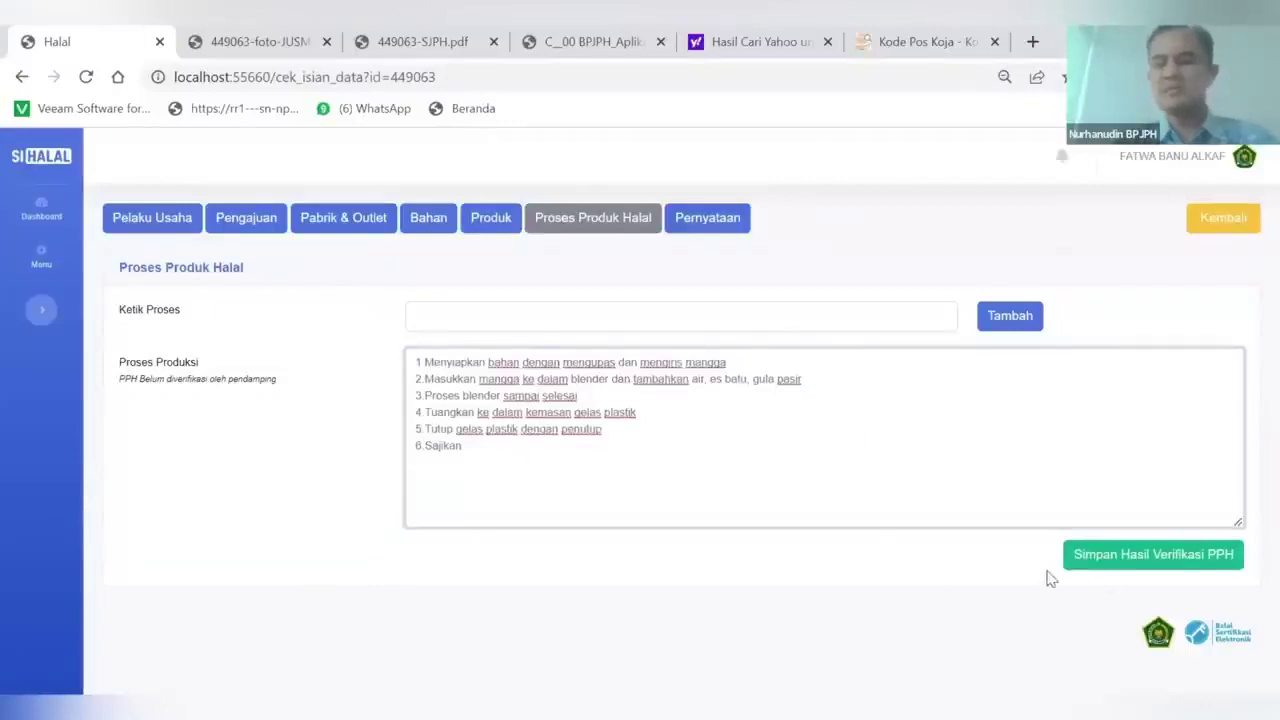
pyautogui.click(1149, 556)
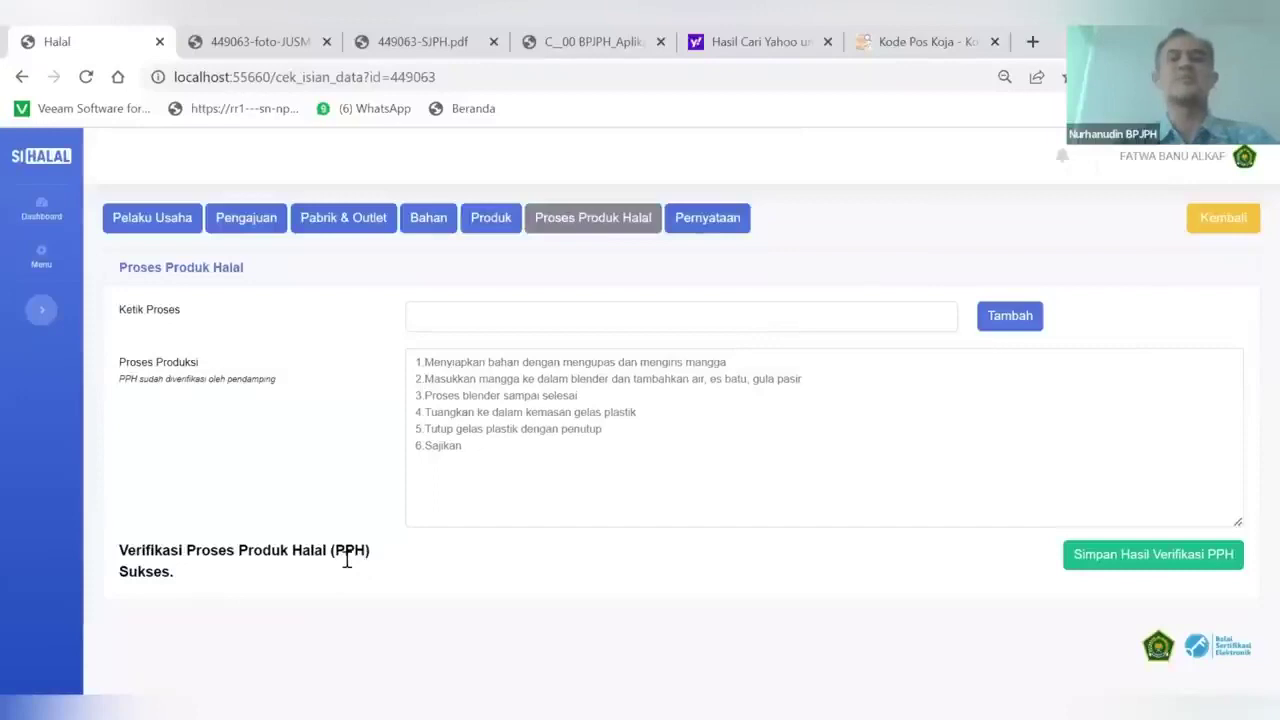
pyautogui.click(731, 217)
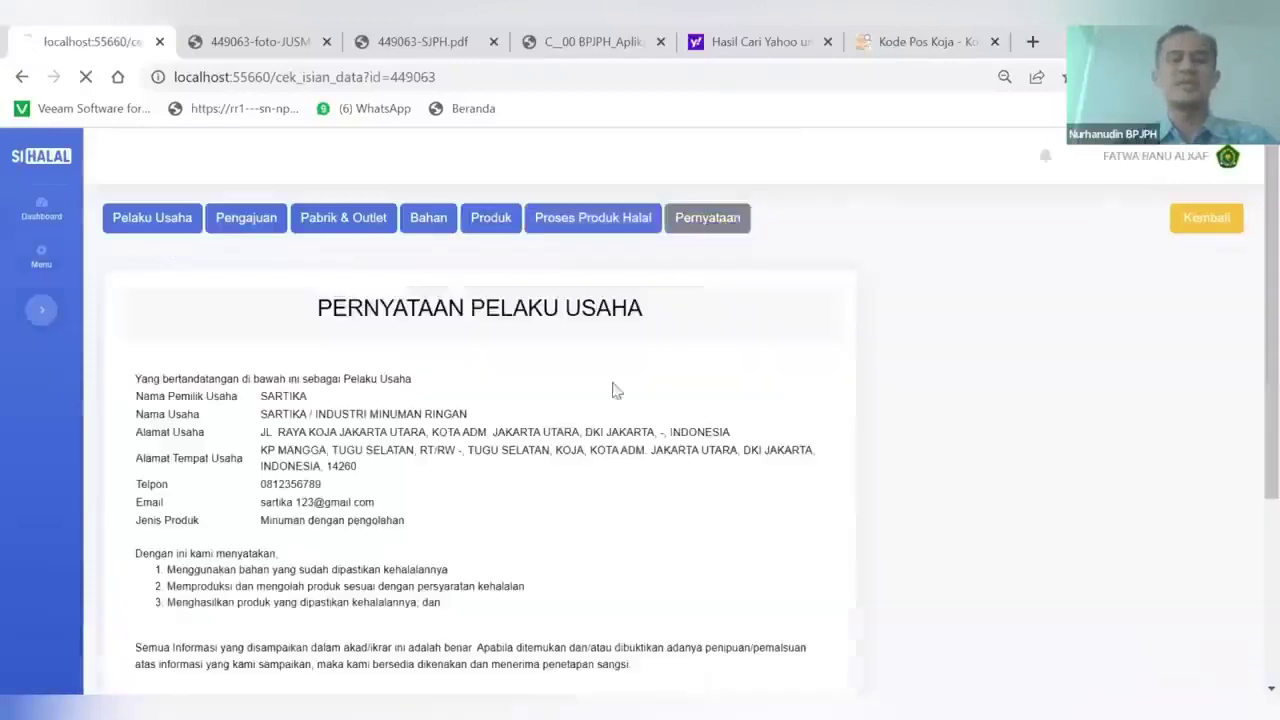
pyautogui.click(1192, 232)
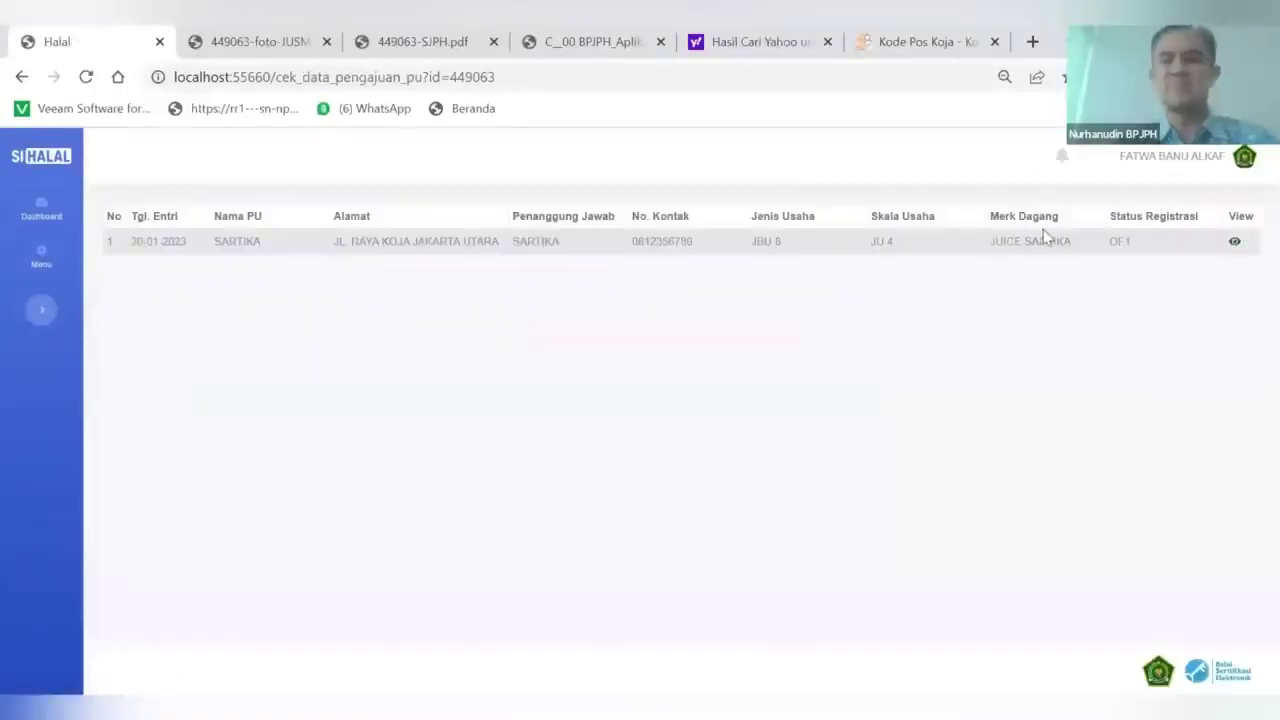
# Log out of the pendamping's account and confirm
pyautogui.click(1248, 165)
pyautogui.click(1192, 248)
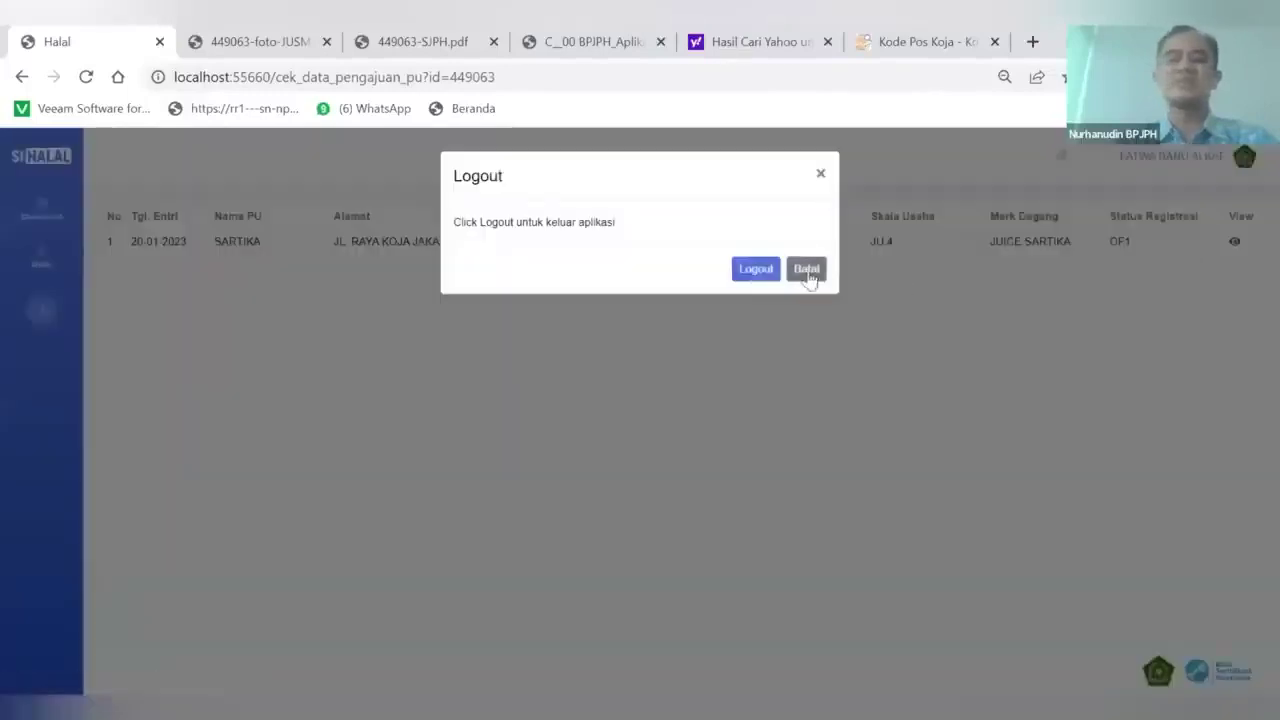
pyautogui.click(757, 272)
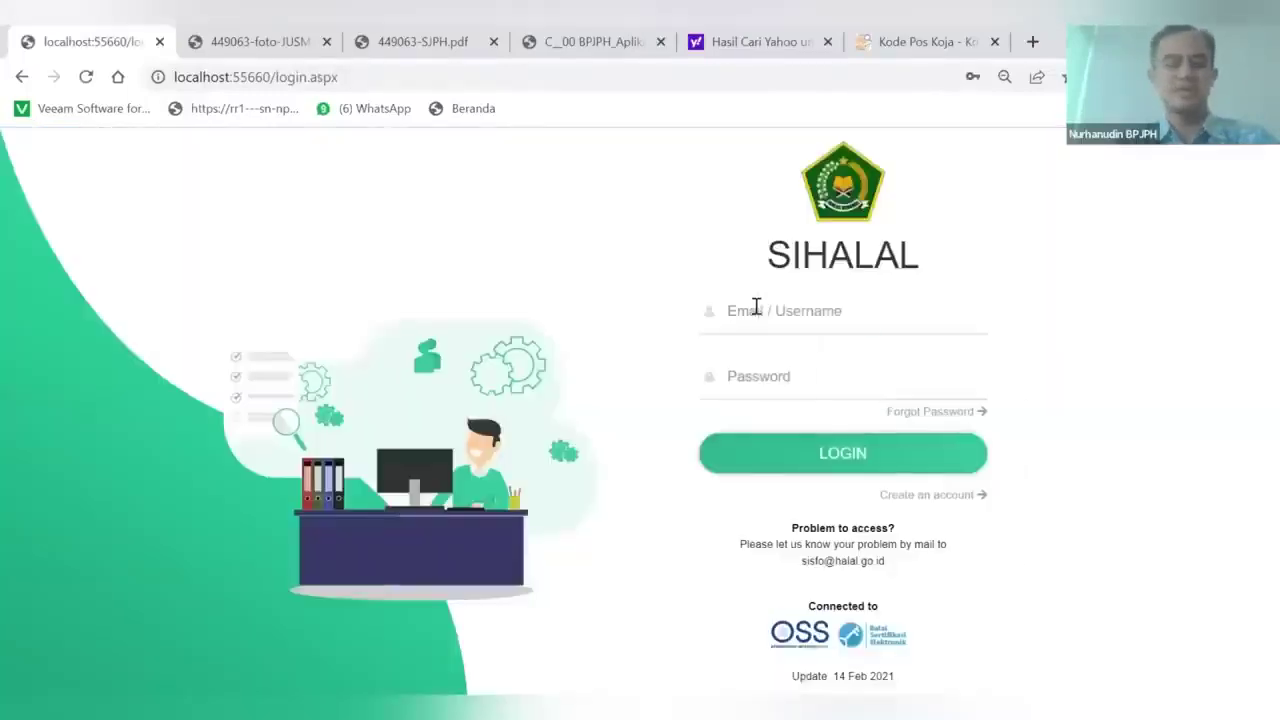
# Log in as the business owner with the saved e-mail and open Sertifikasi > Pengajuan (Self Declare)
pyautogui.click(757, 308)
pyautogui.write('sartik')
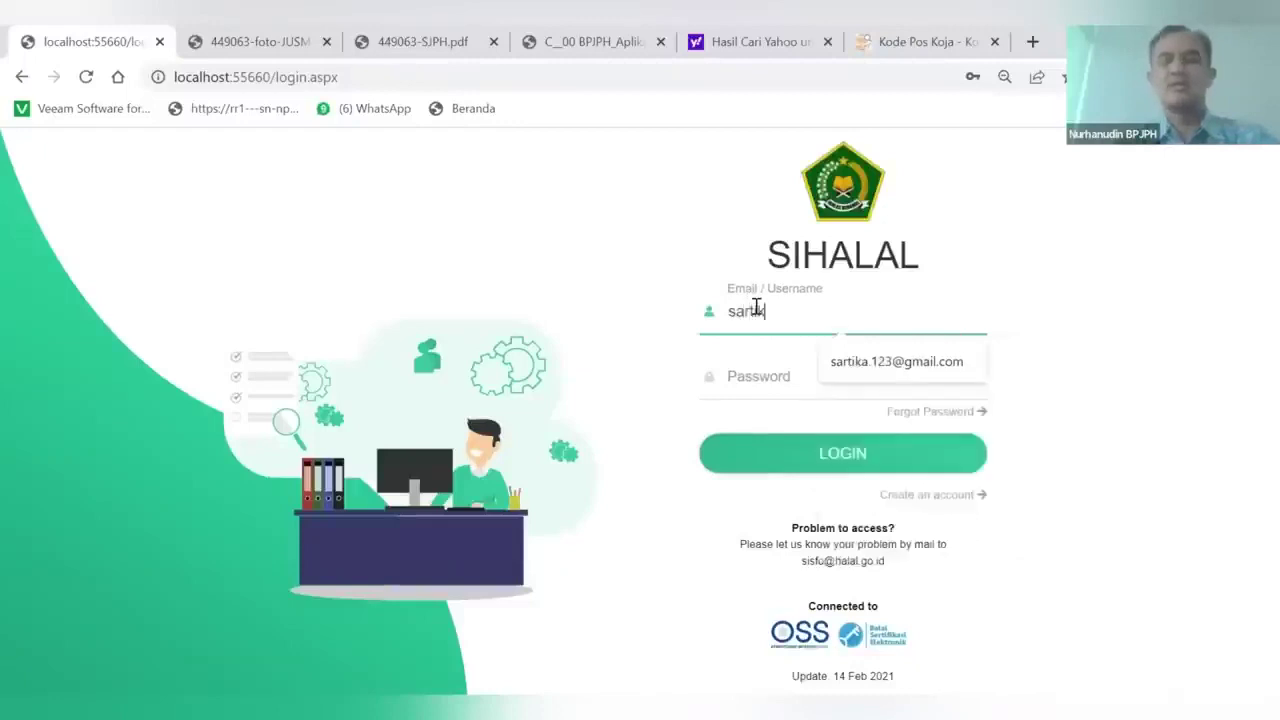
pyautogui.click(852, 361)
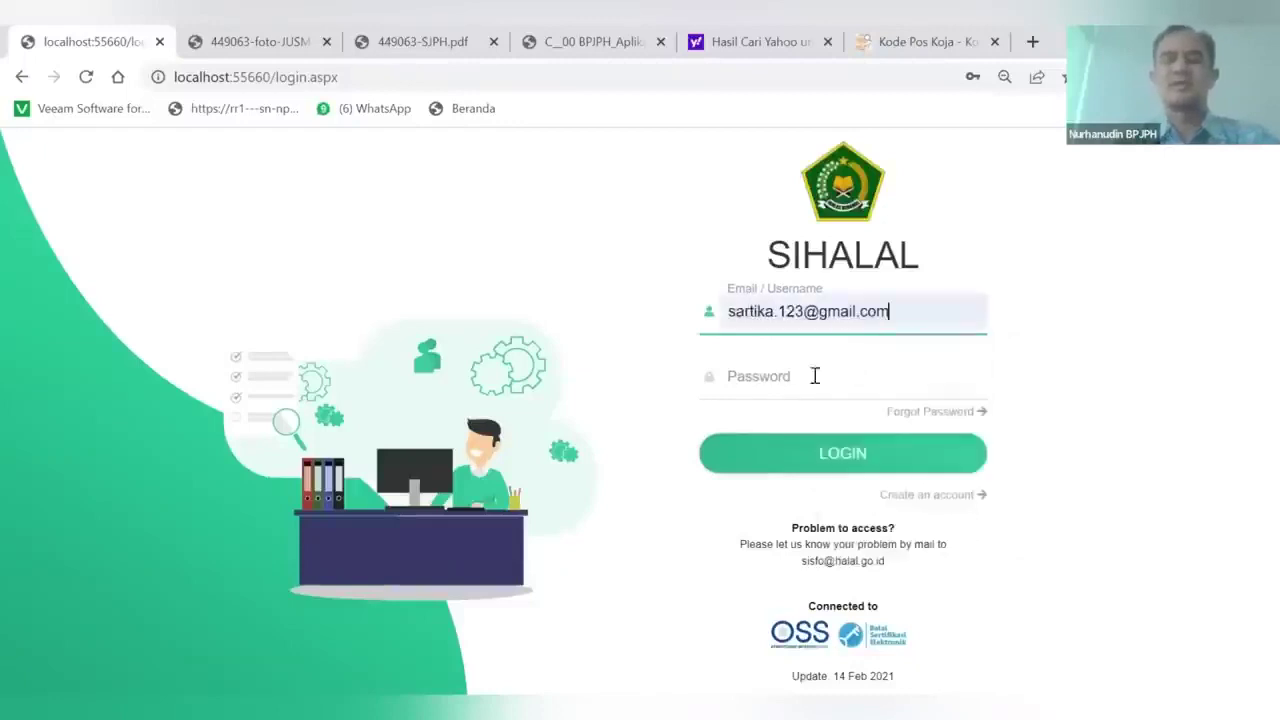
pyautogui.click(772, 376)
pyautogui.write('•••••••••')
pyautogui.click(801, 453)
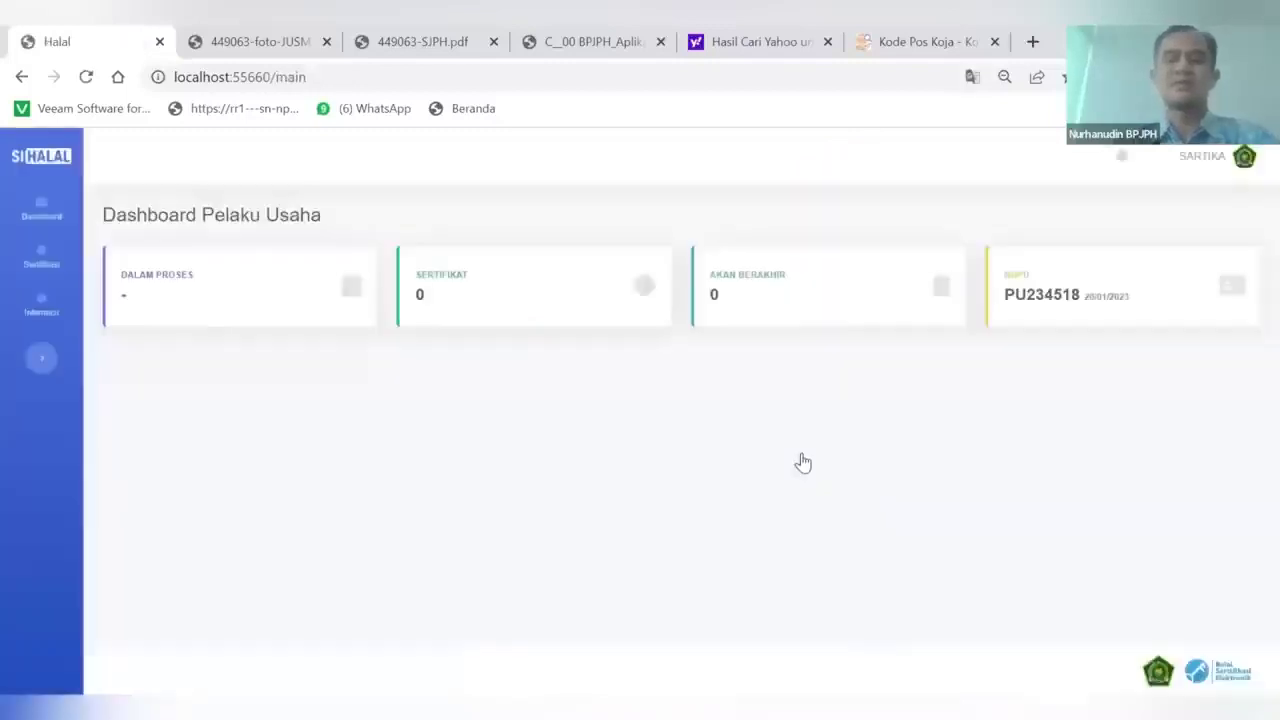
pyautogui.click(41, 258)
pyautogui.click(157, 340)
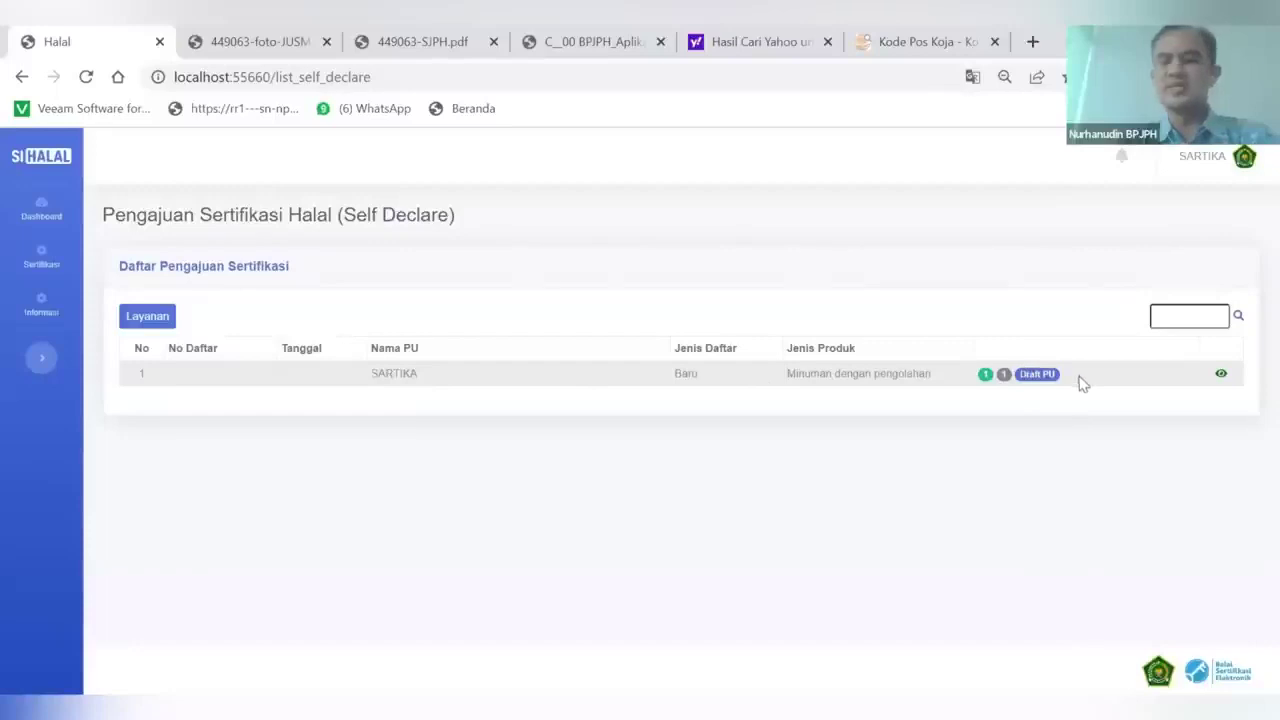
# Open the SARTIKA application 449063 and send it with Kirim, confirming the dialog
pyautogui.click(1221, 376)
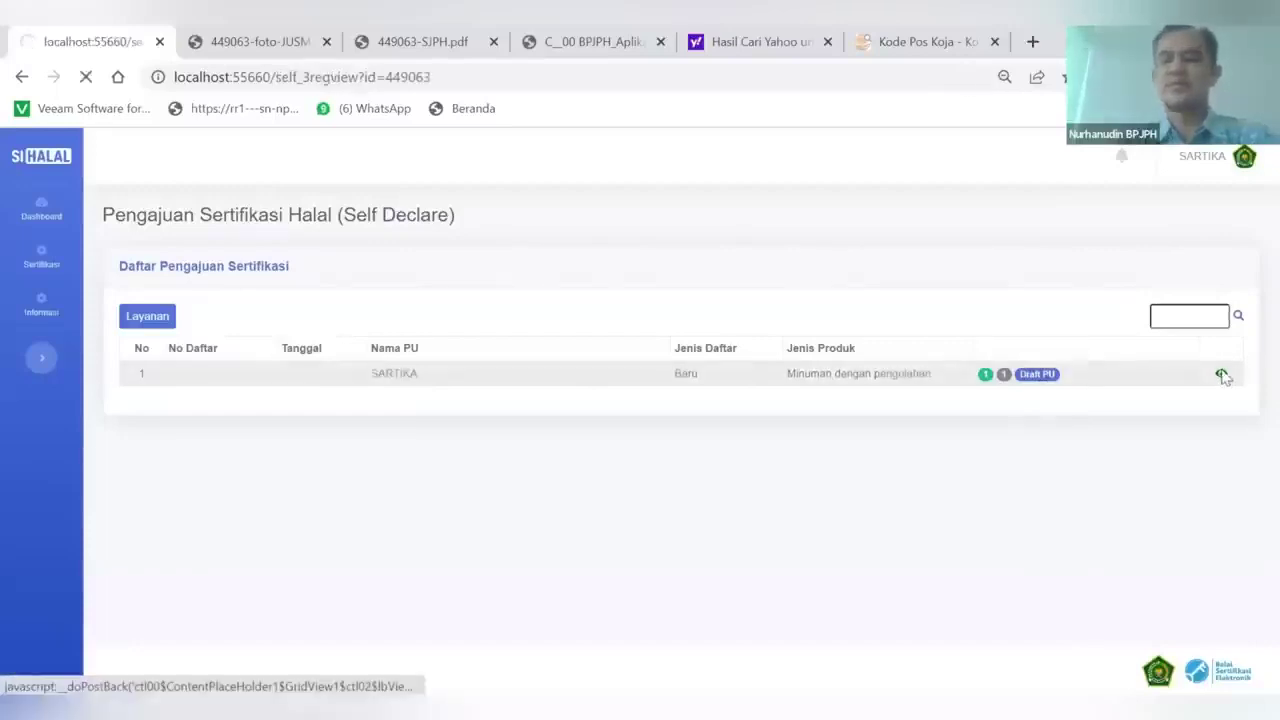
pyautogui.scroll(-1, 711, 429)
pyautogui.scroll(1, 686, 417)
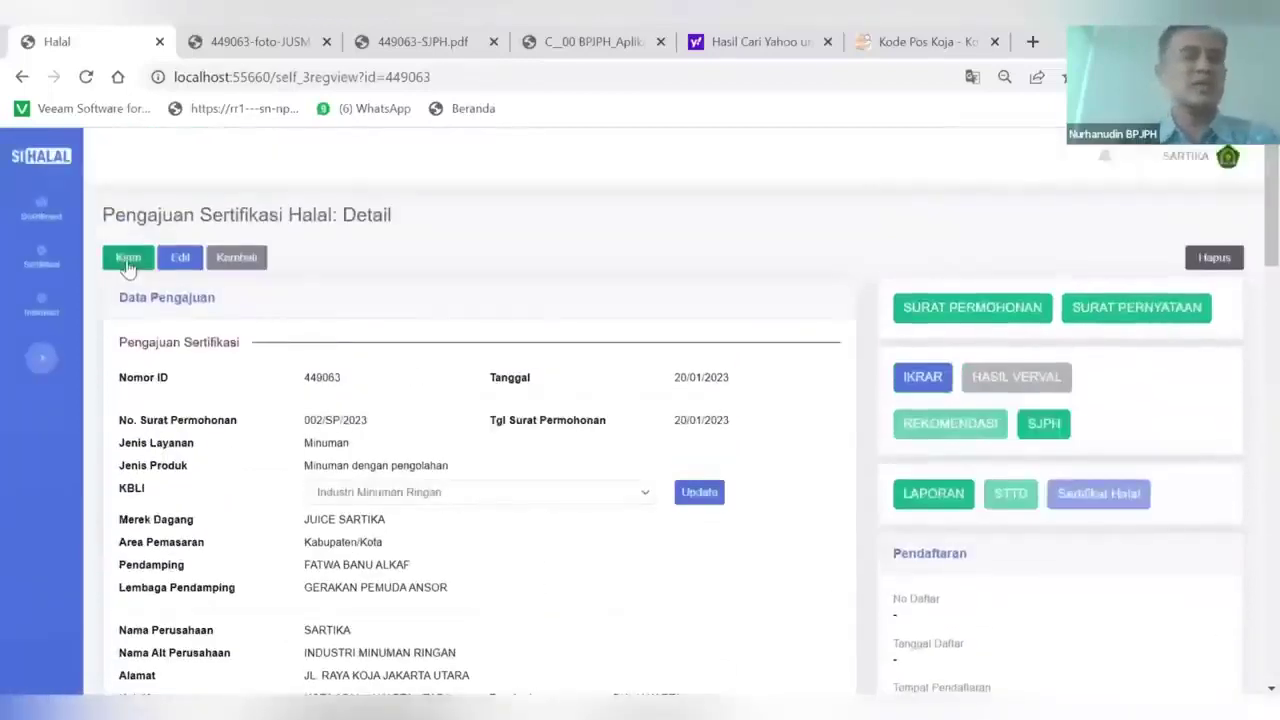
pyautogui.click(127, 262)
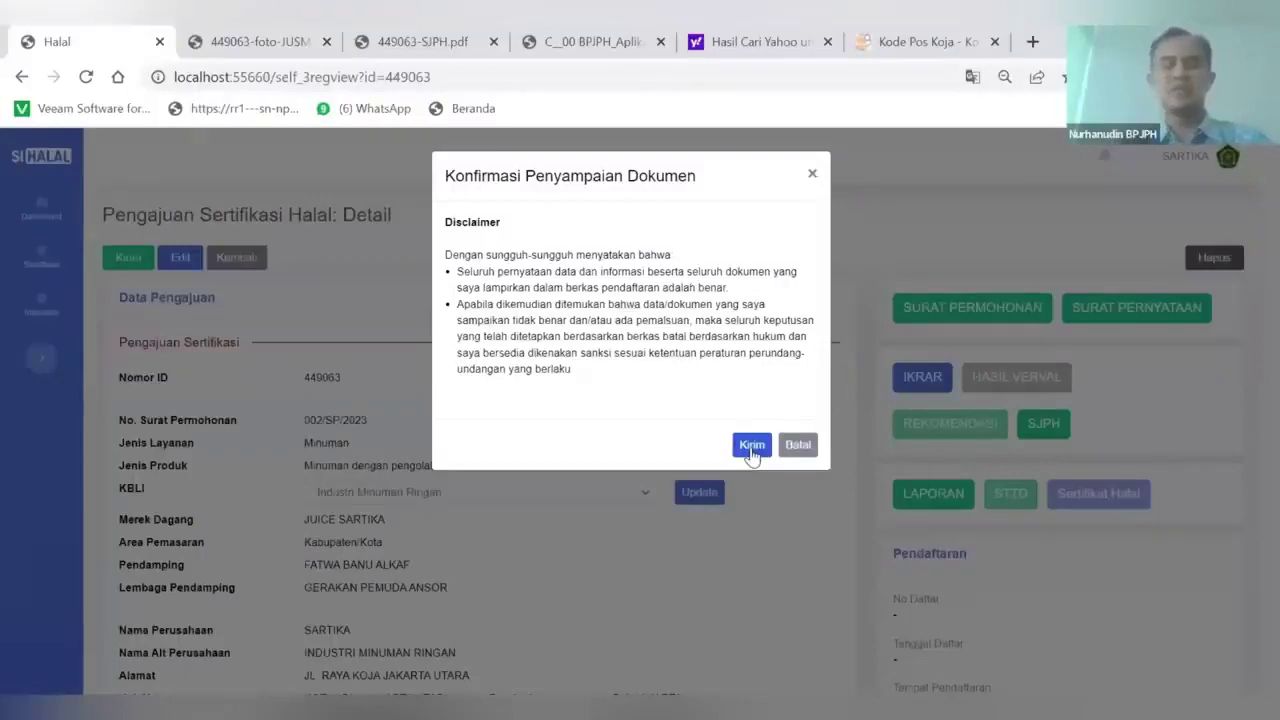
pyautogui.click(752, 445)
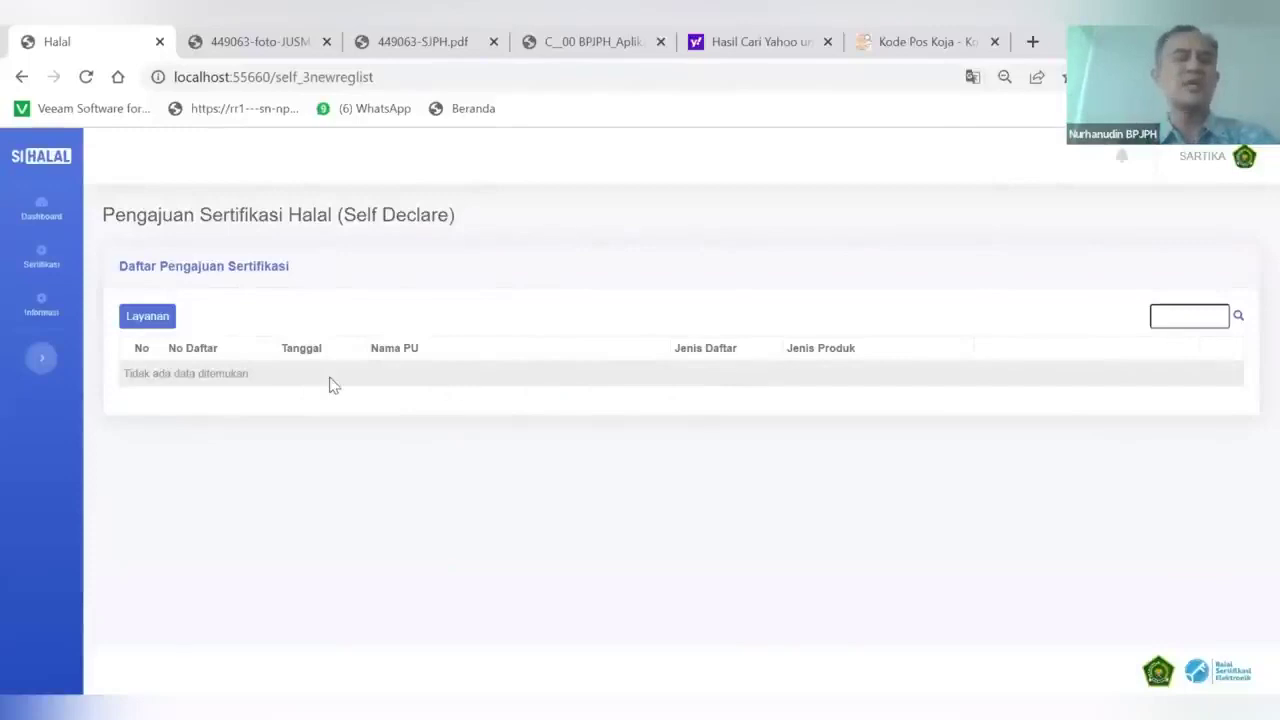
# Open Sertifikasi > Status Permohonan and review the submitted SARTIKA application's details
pyautogui.click(42, 258)
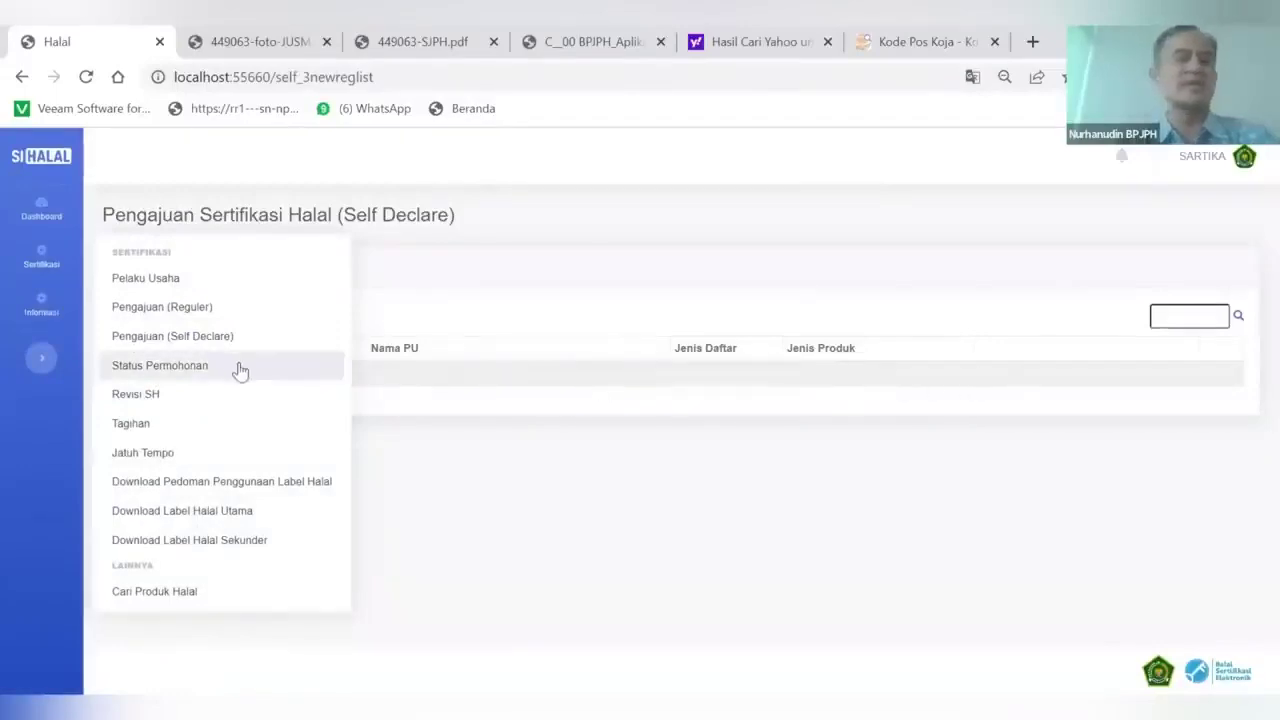
pyautogui.click(206, 366)
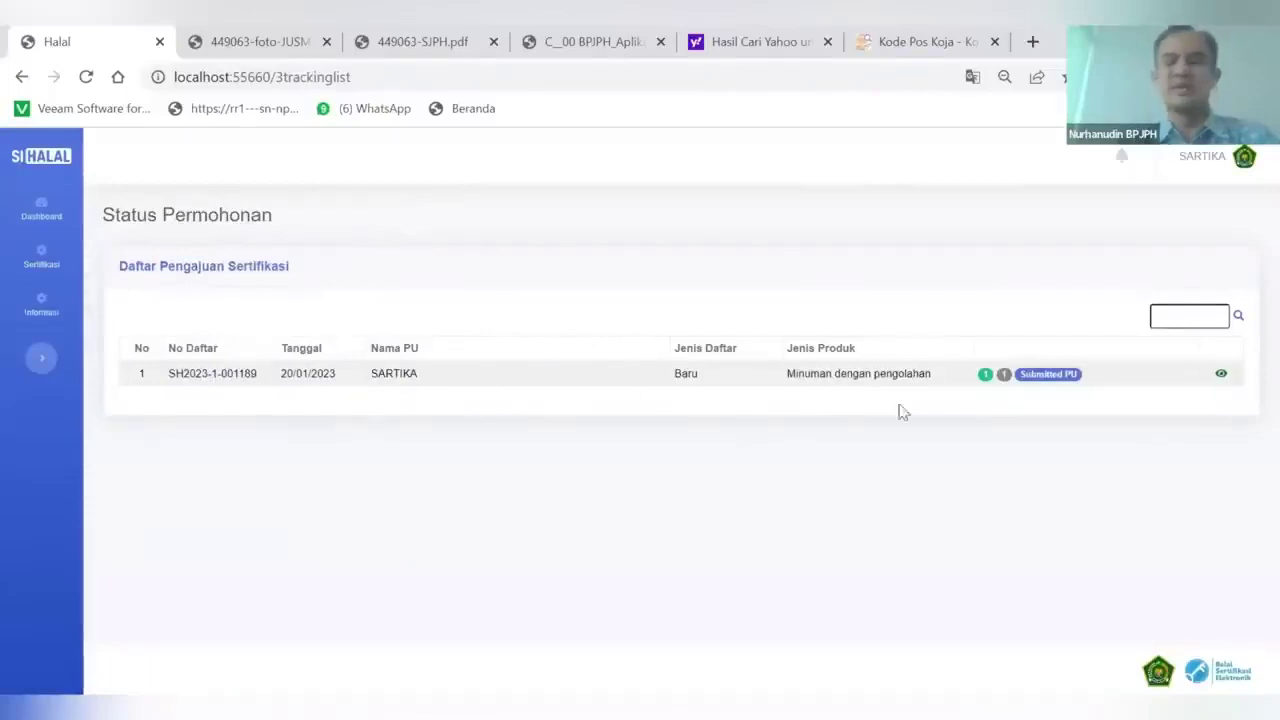
pyautogui.click(1221, 377)
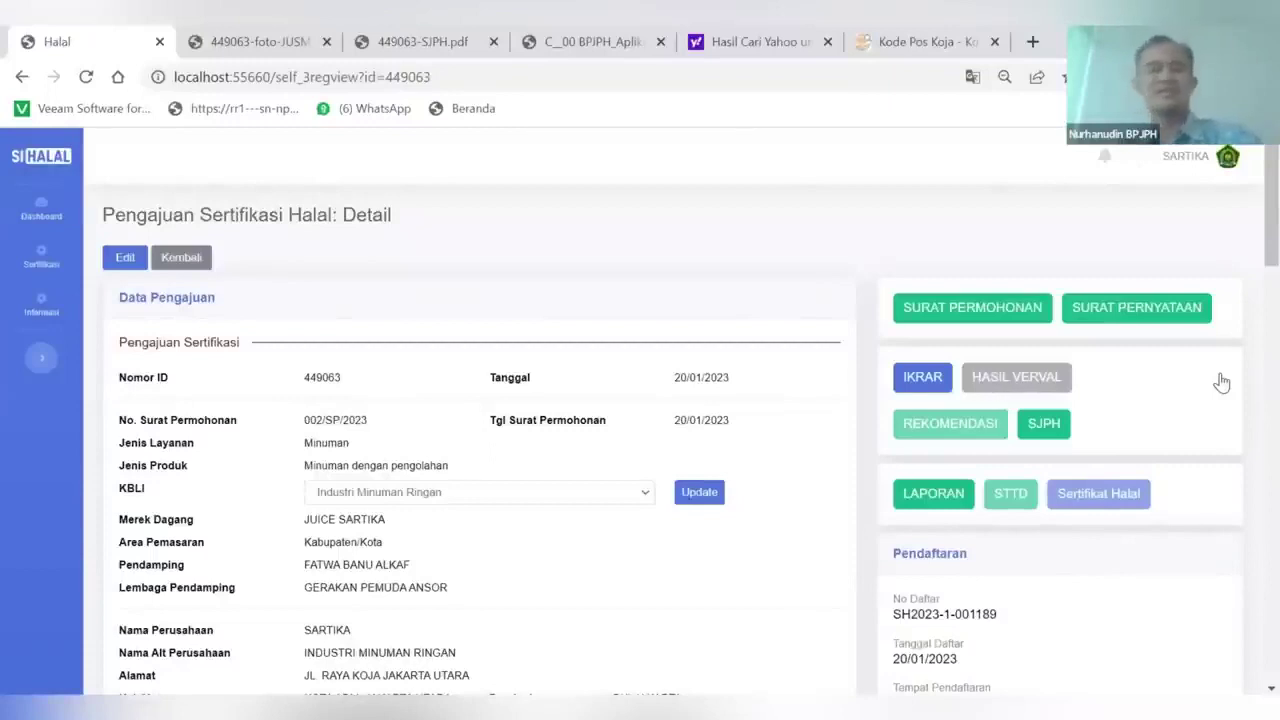
pyautogui.scroll(-6, 1197, 492)
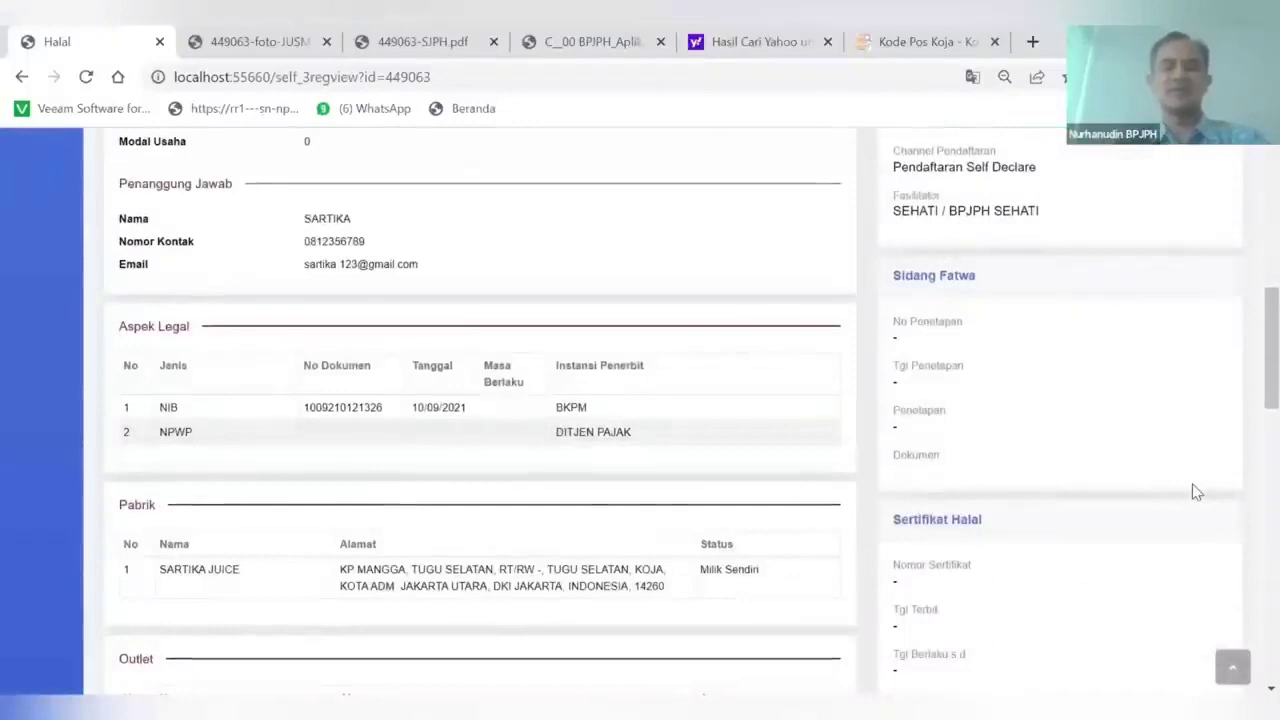
pyautogui.scroll(6, 1197, 492)
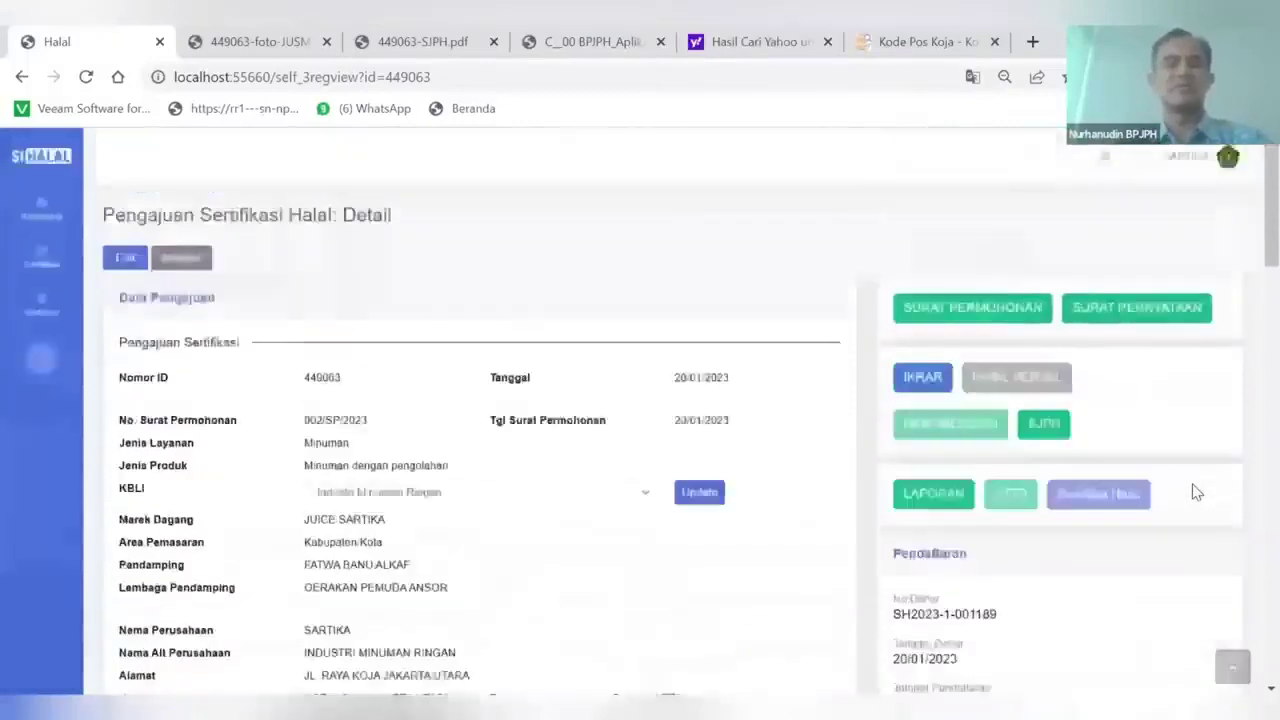
pyautogui.scroll(-5, 1197, 492)
pyautogui.scroll(-3, 1197, 492)
pyautogui.scroll(8, 1194, 491)
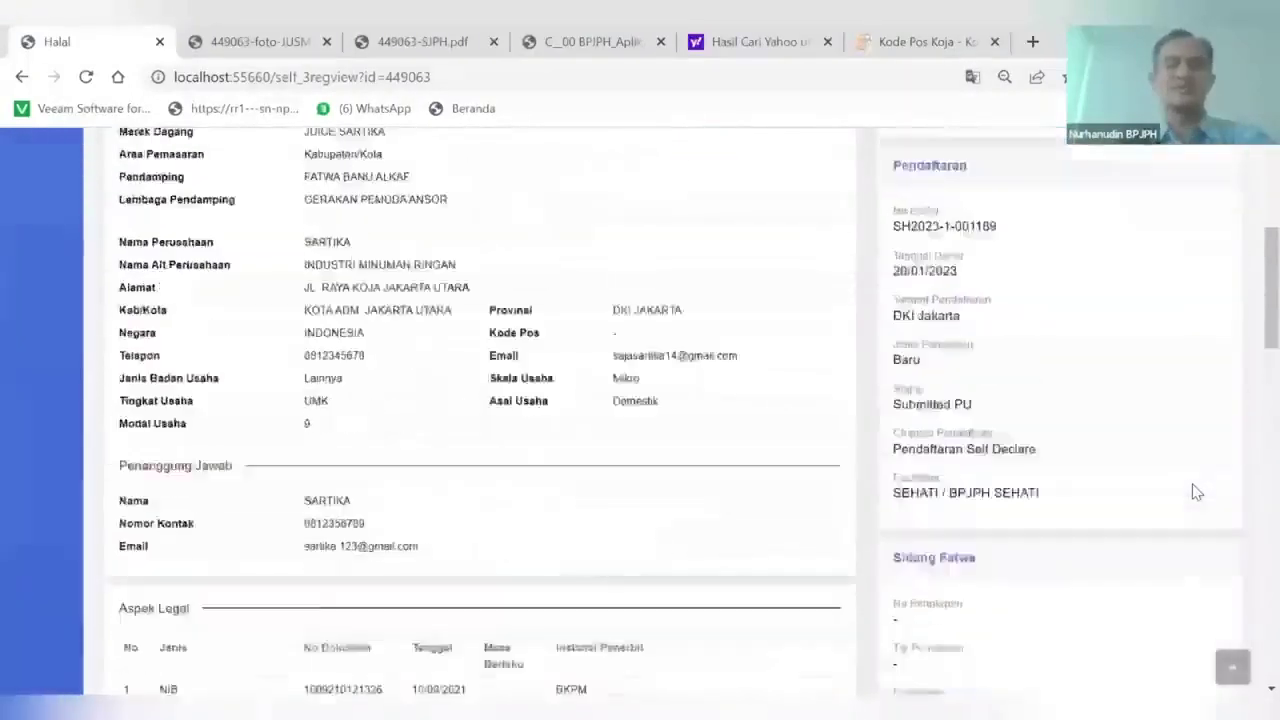
# Log out of the business owner account and confirm
pyautogui.click(1252, 166)
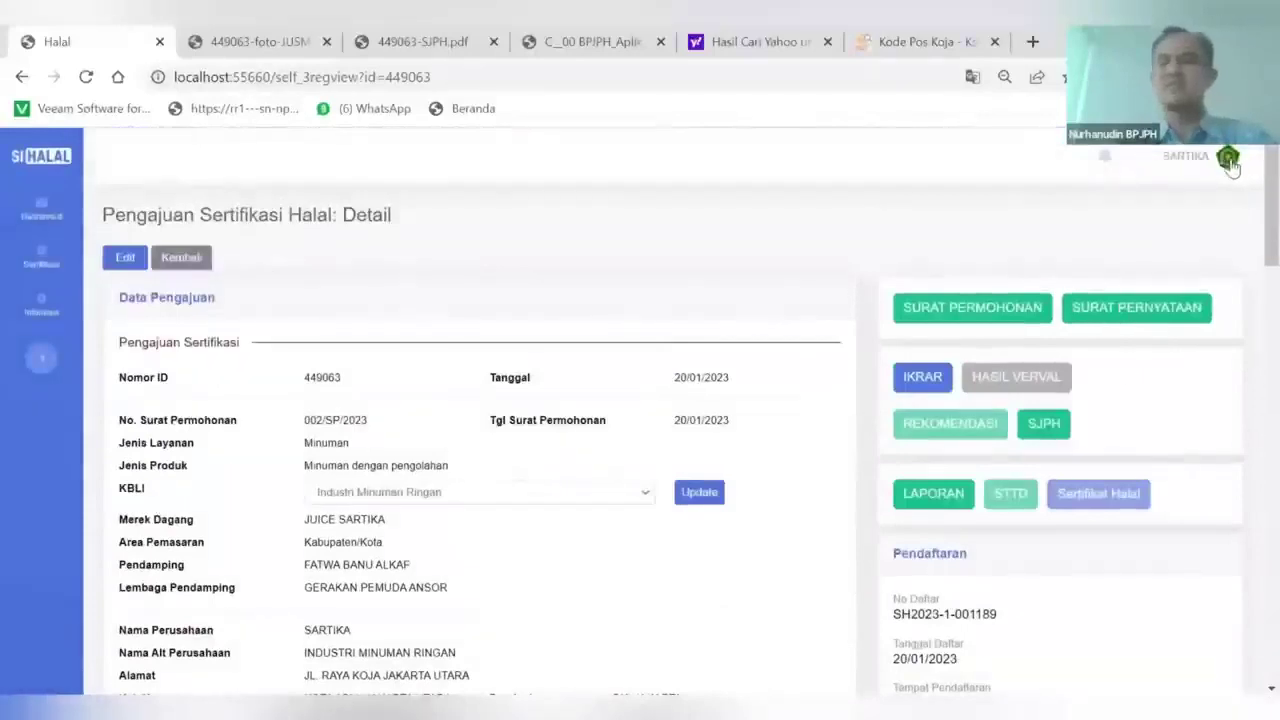
pyautogui.click(1166, 248)
pyautogui.click(745, 273)
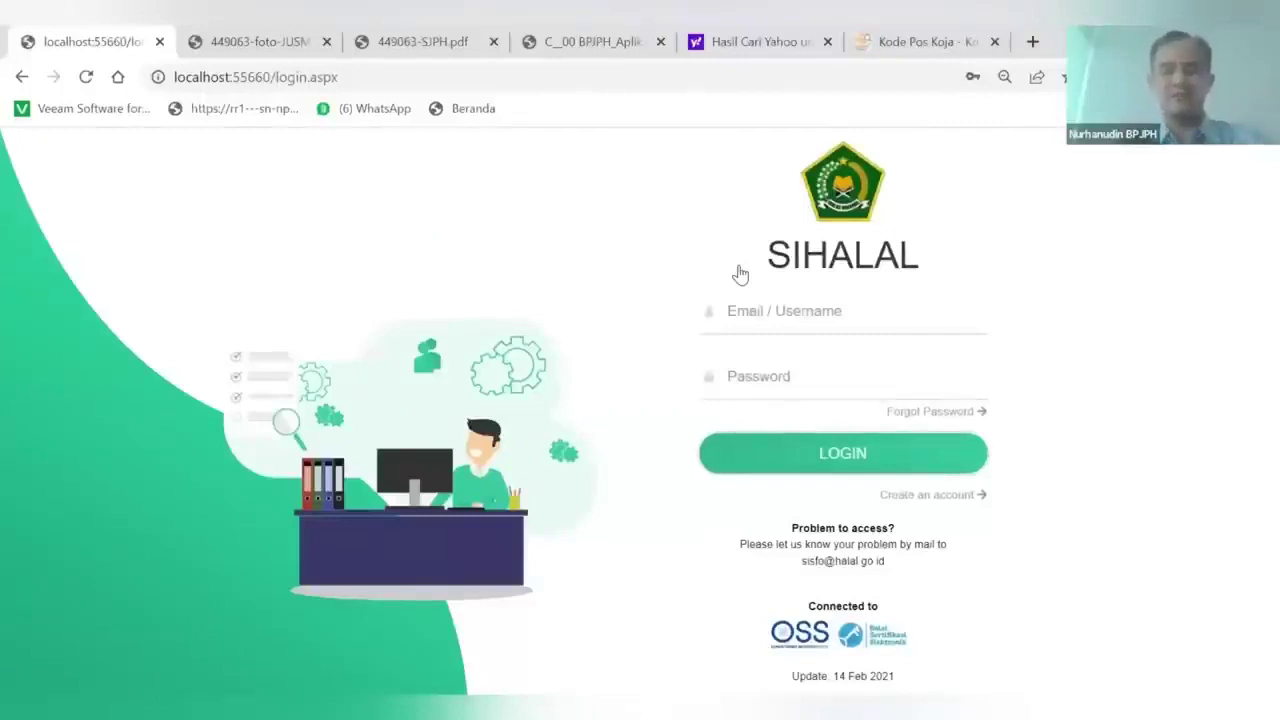
# Log in as the pendamping, update the browser's saved password, and open Menu > Proses Verval
pyautogui.click(744, 323)
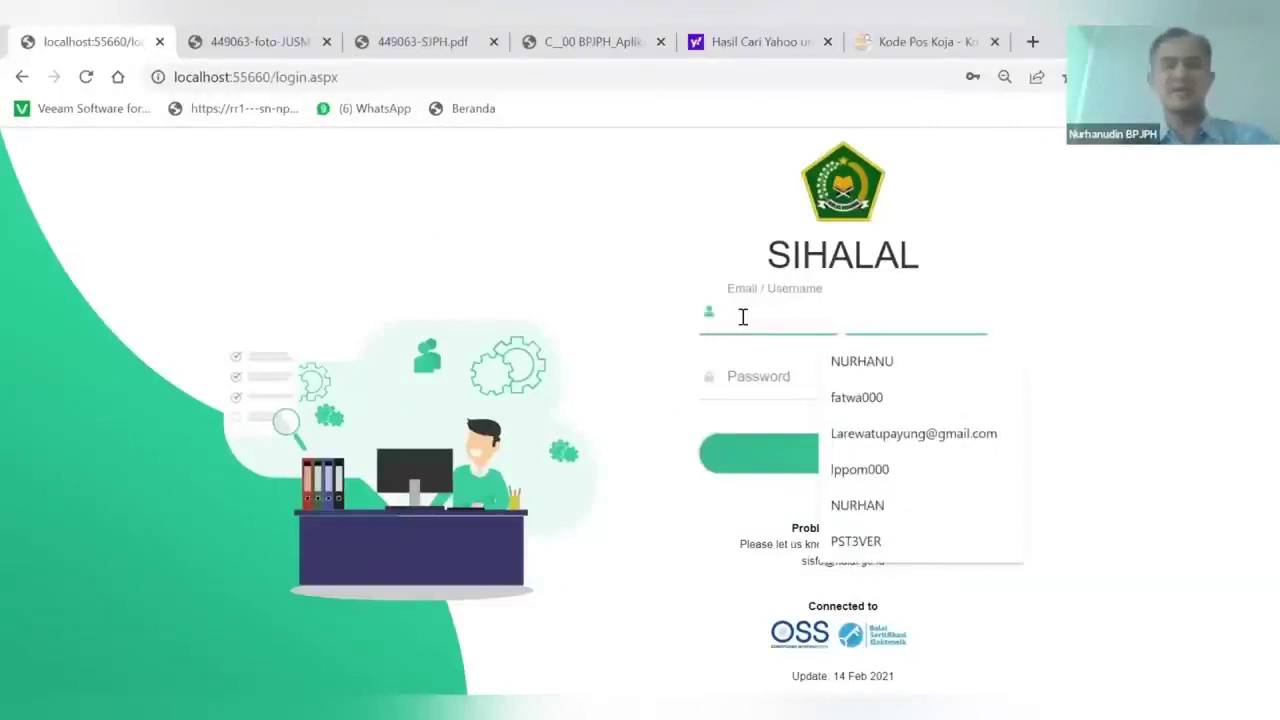
pyautogui.hotkey('ctrl', 'v')
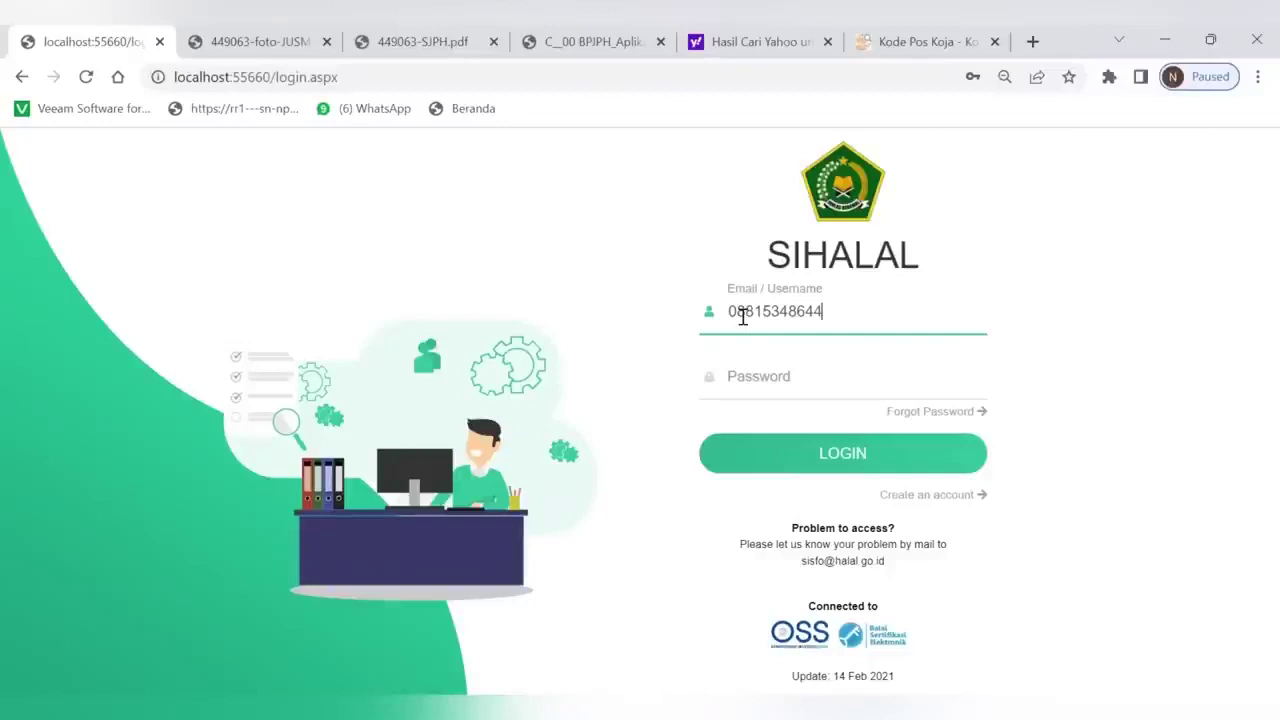
pyautogui.click(751, 378)
pyautogui.write('123')
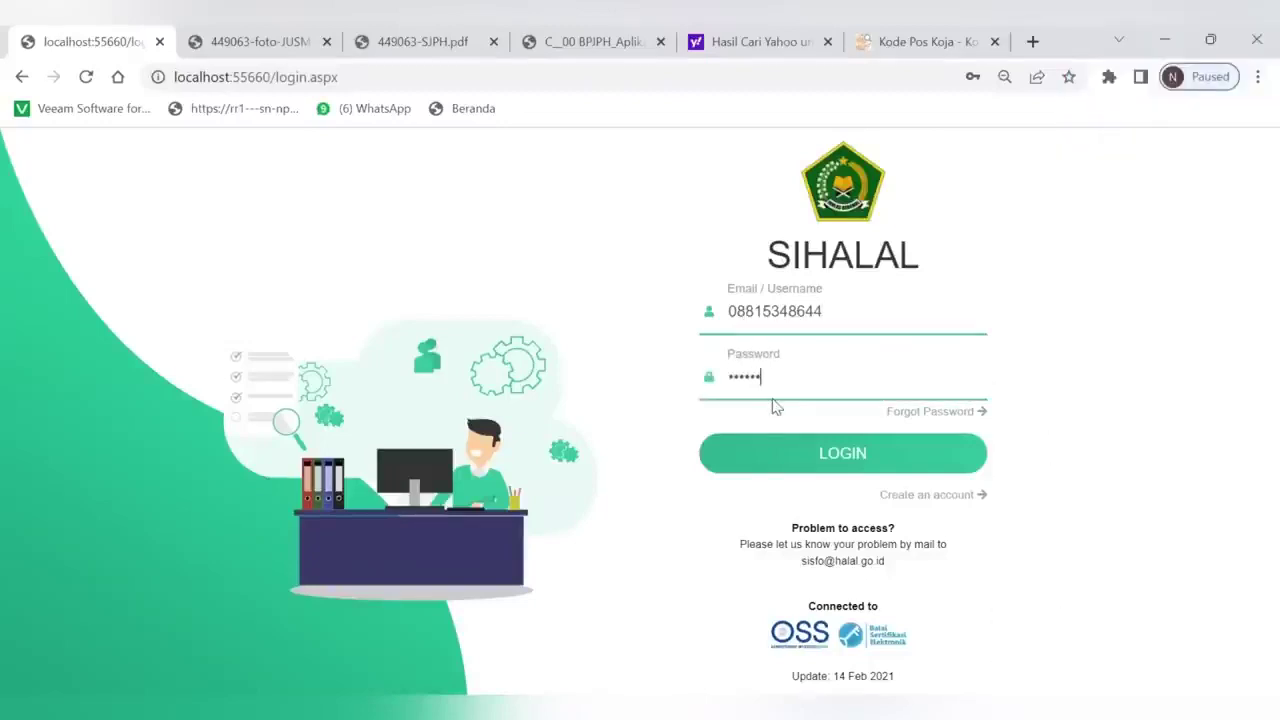
pyautogui.click(826, 466)
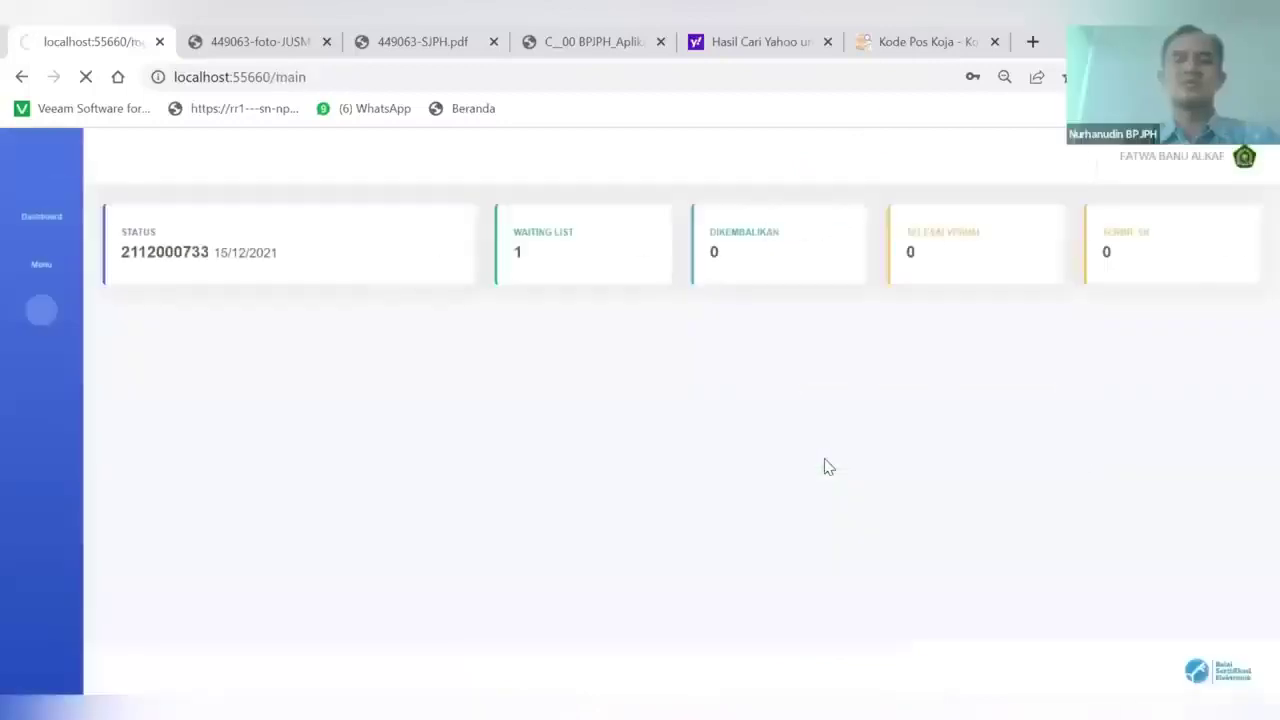
pyautogui.click(943, 362)
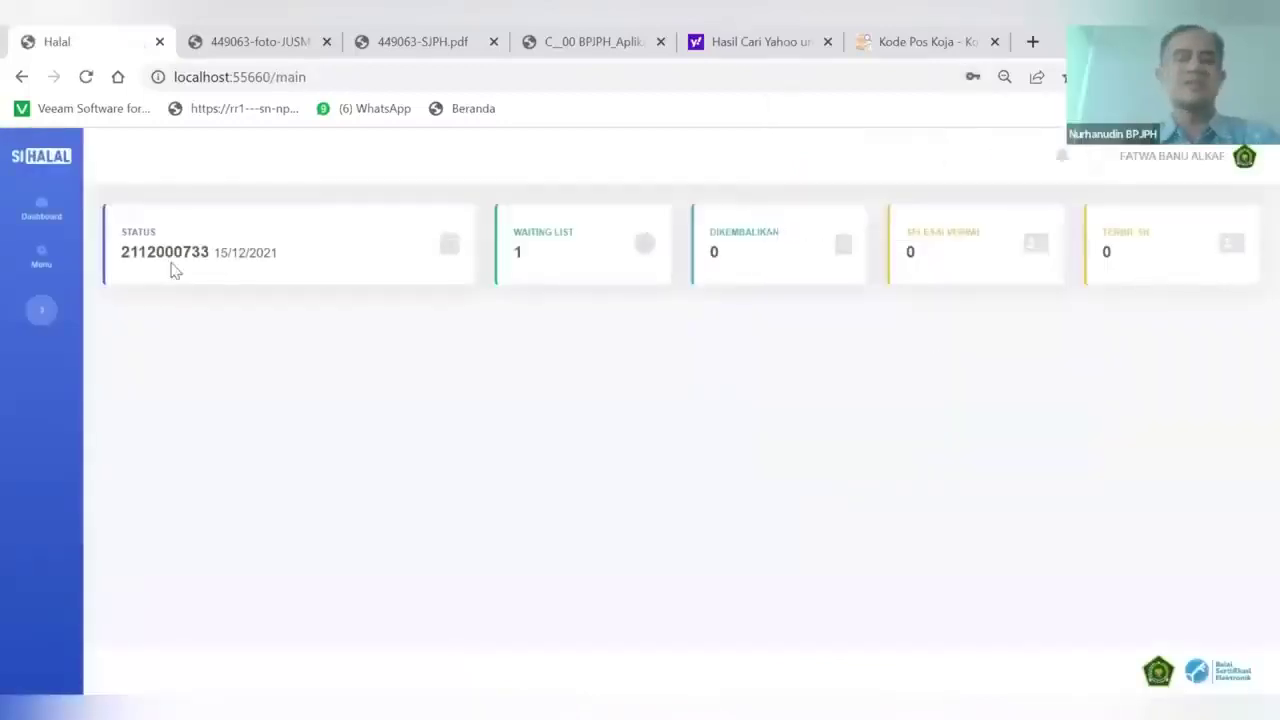
pyautogui.click(34, 272)
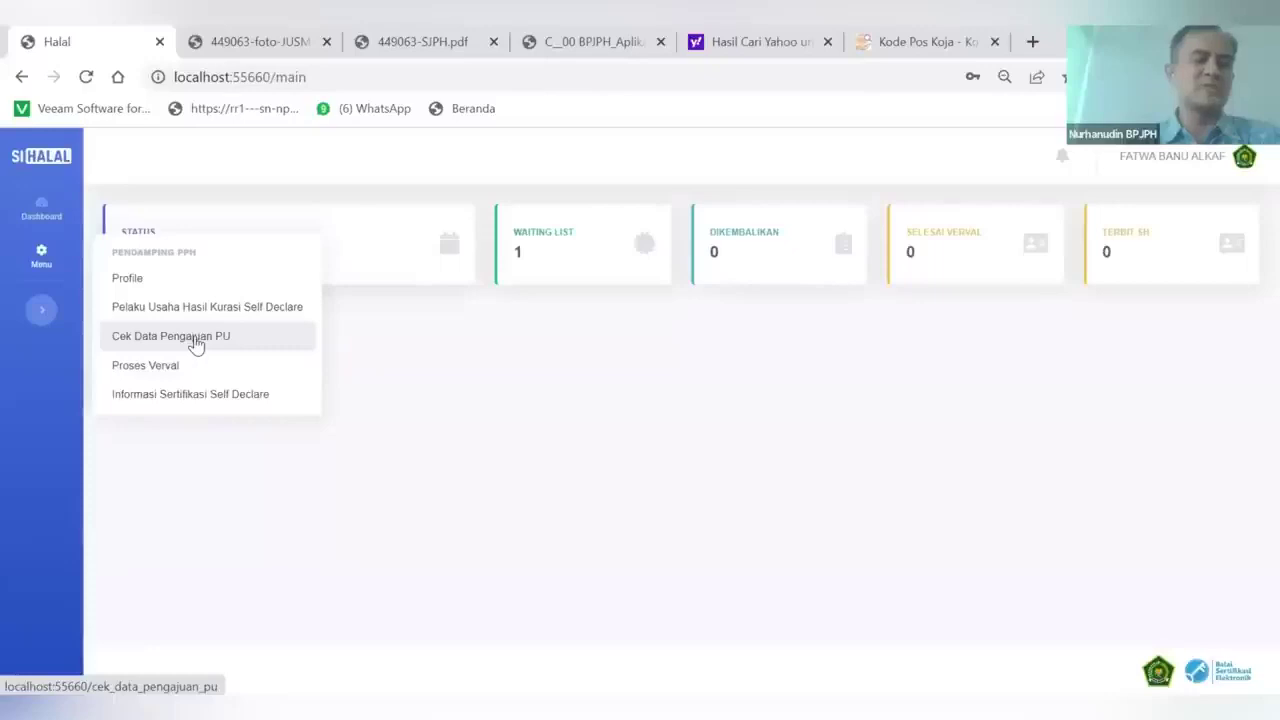
pyautogui.click(146, 368)
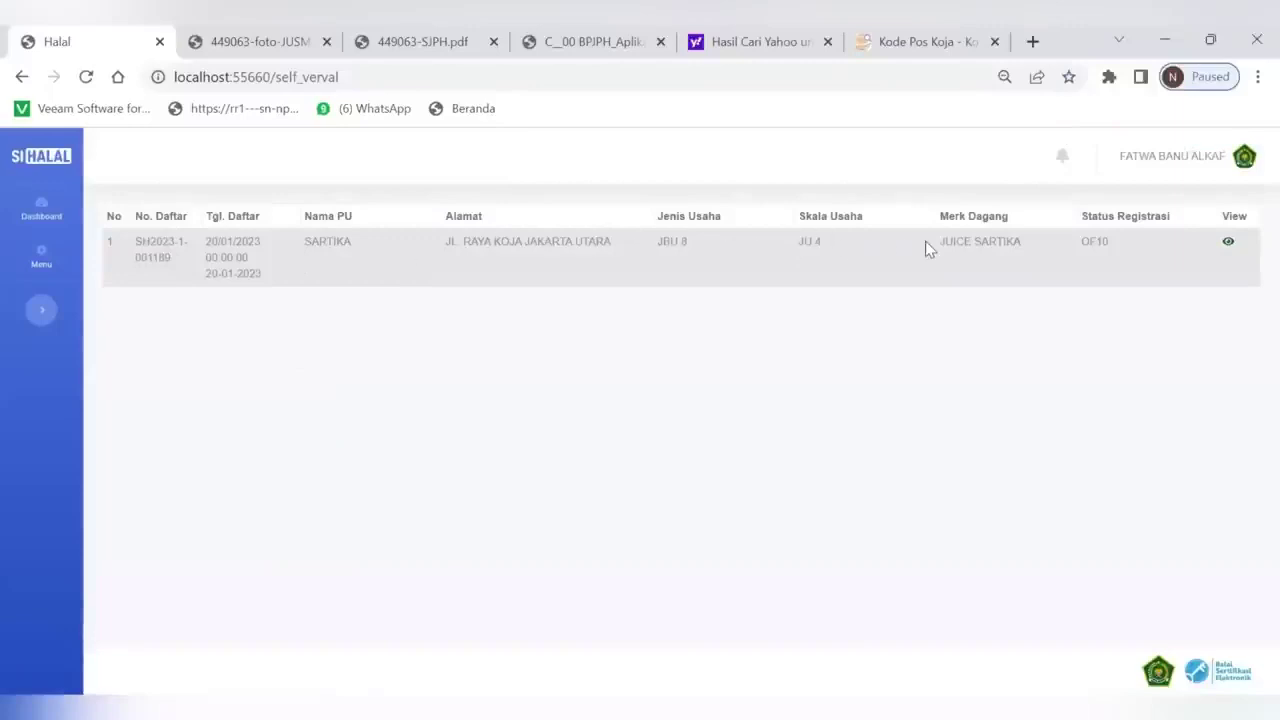
# Open SARTIKA application 449063 and bring its Persyaratan Umum and Persyaratan Khusus checklists into view
pyautogui.click(1228, 247)
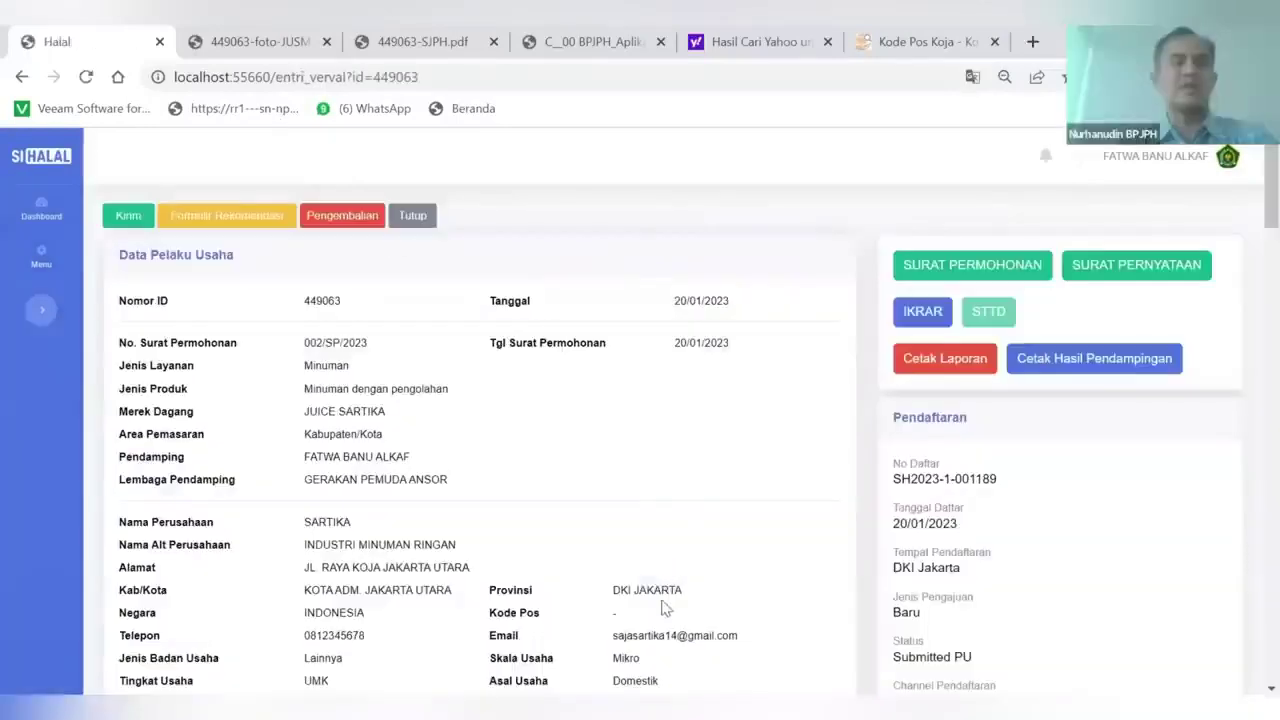
pyautogui.scroll(-3, 668, 590)
pyautogui.scroll(-5, 665, 608)
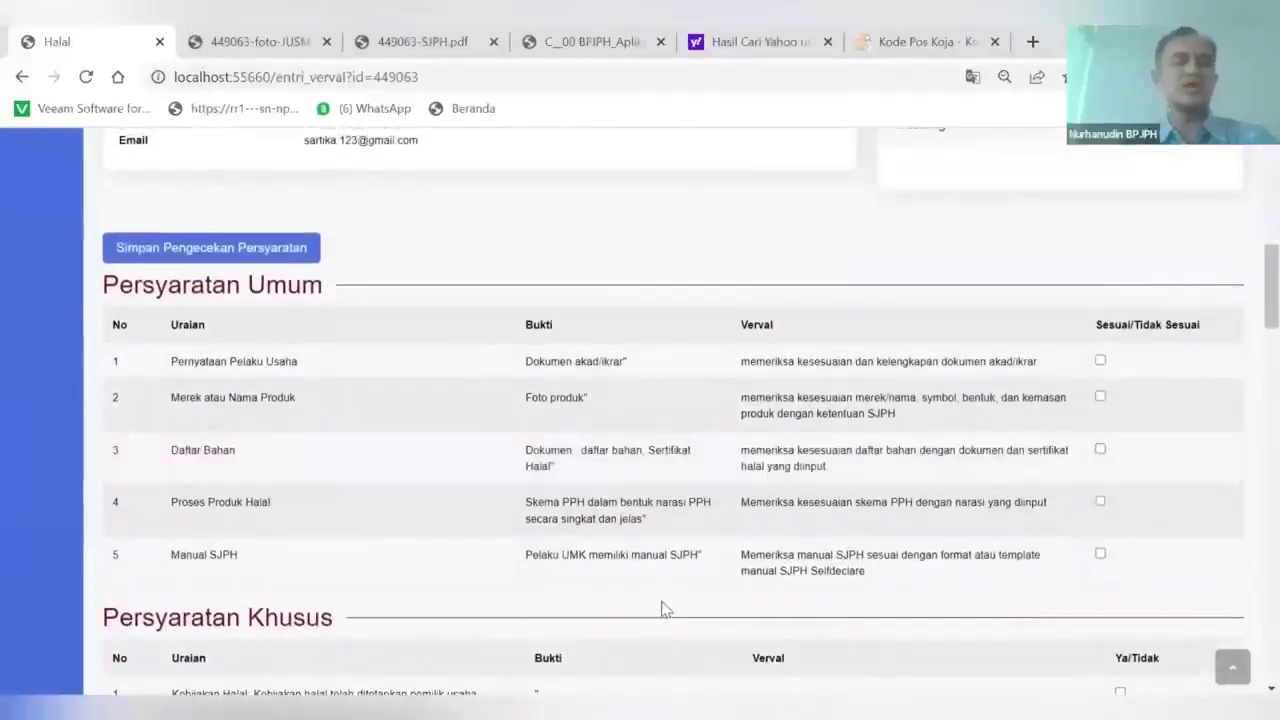
pyautogui.scroll(-1, 662, 608)
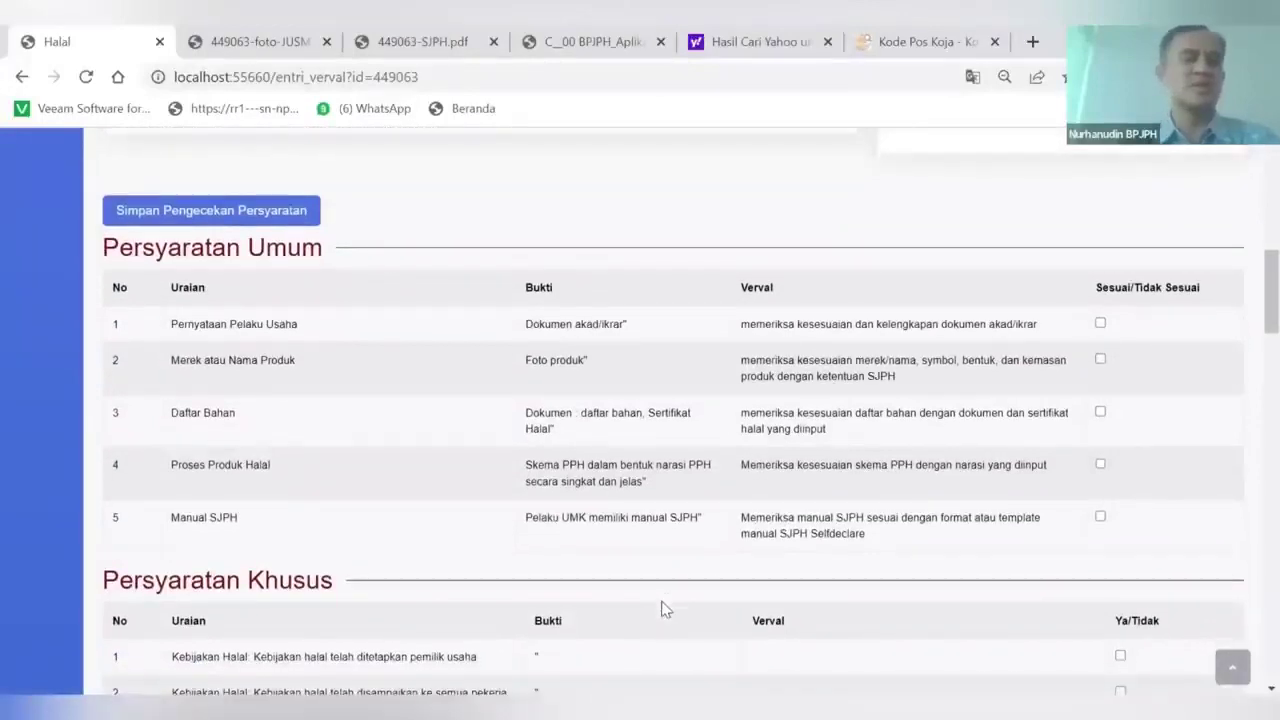
pyautogui.scroll(-2, 662, 608)
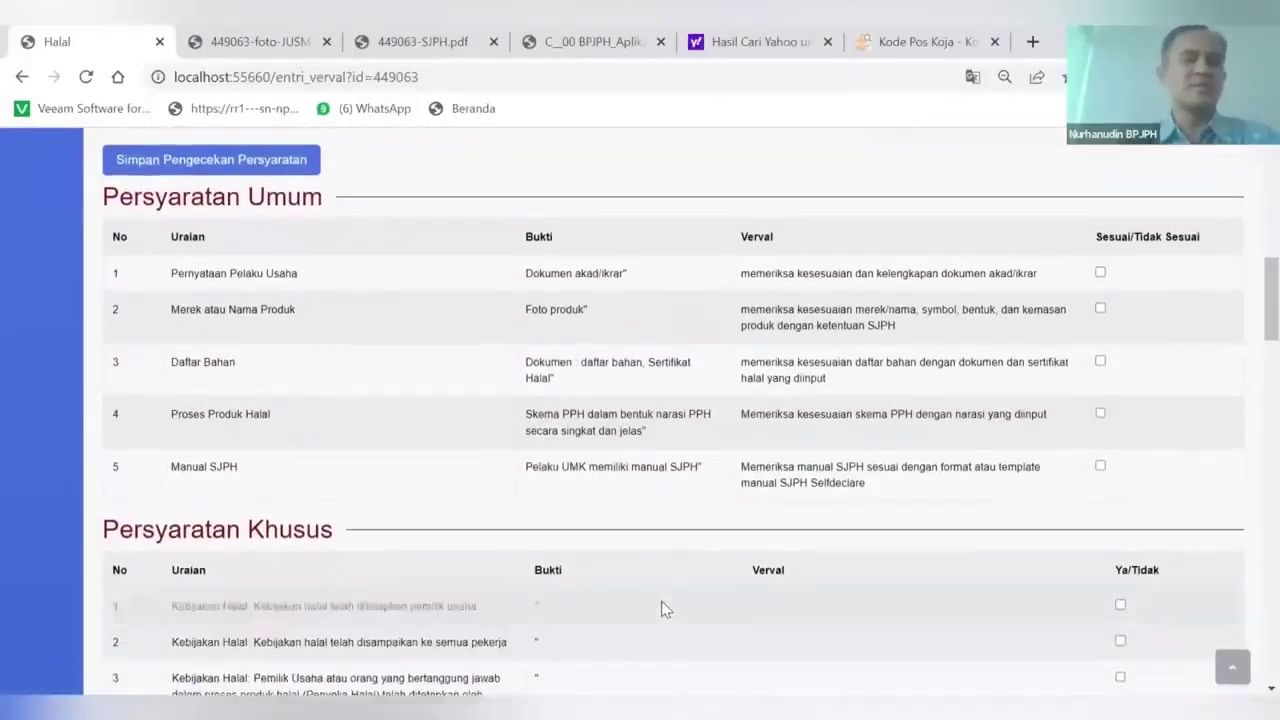
pyautogui.scroll(-2, 662, 608)
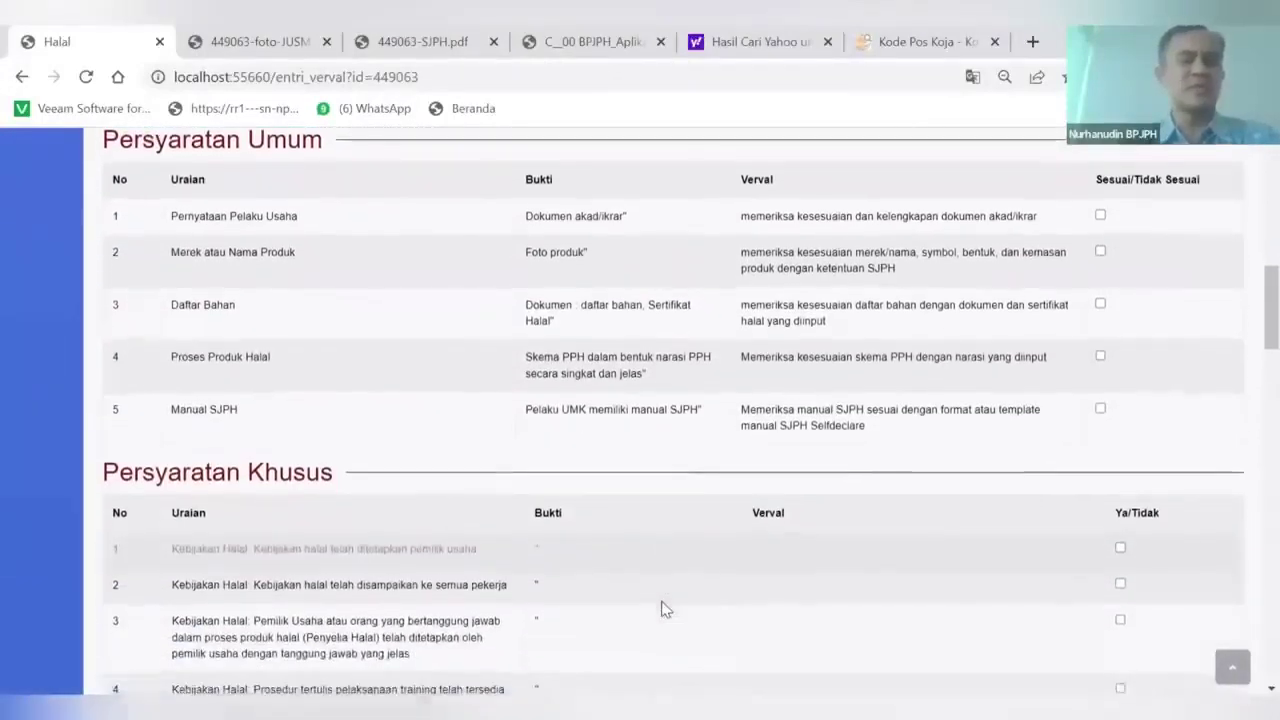
pyautogui.scroll(-5, 661, 601)
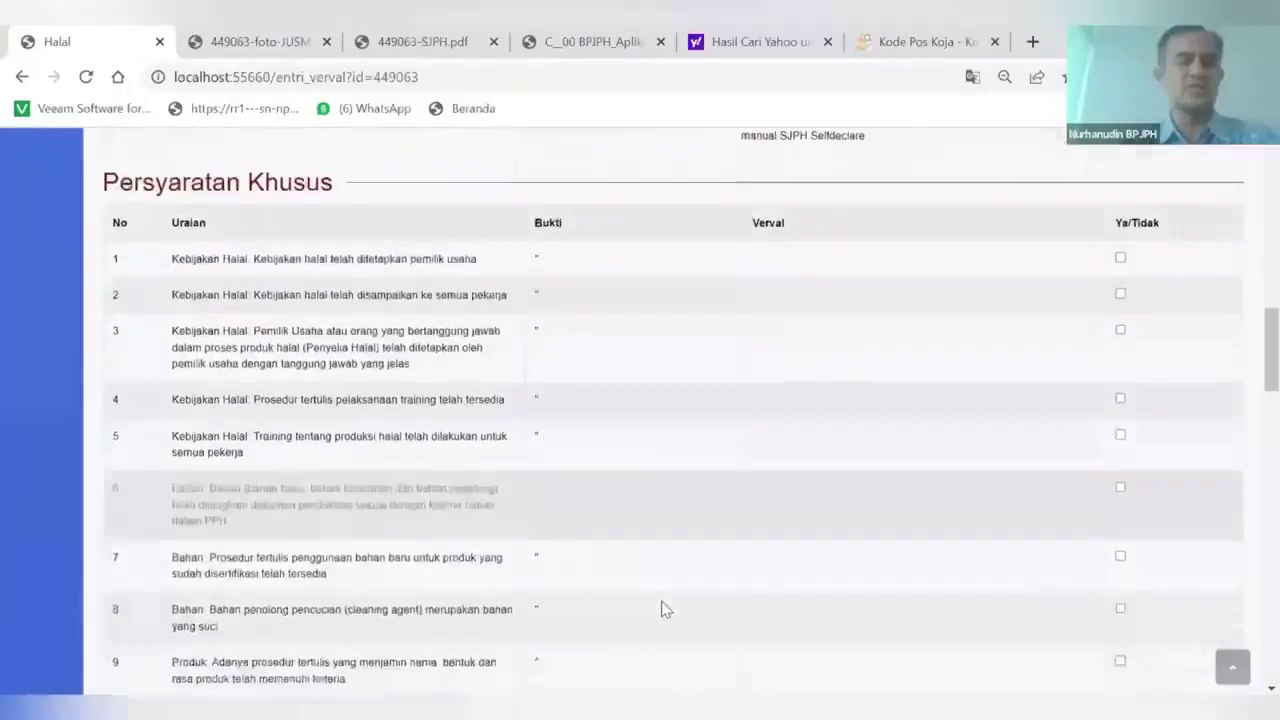
pyautogui.scroll(5, 661, 607)
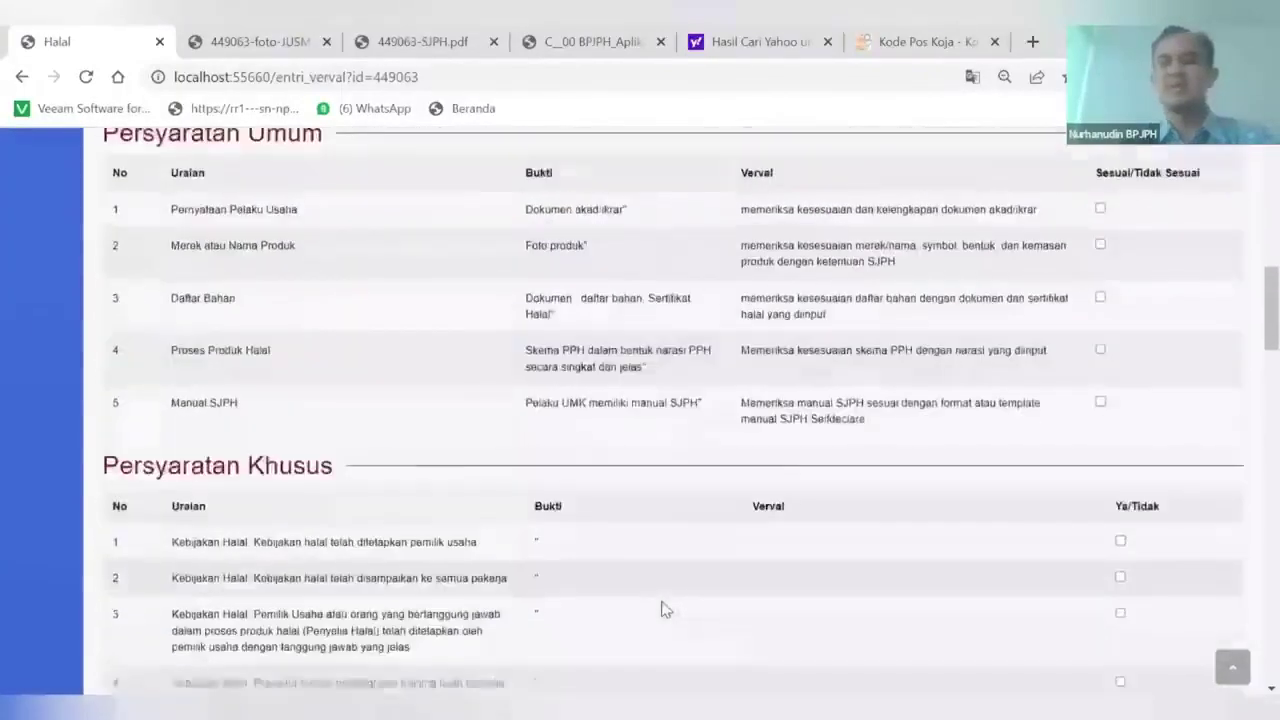
# Mark the four general requirements, including Daftar Bahan and Proses Produk Halal, as Sesuai
pyautogui.click(1100, 319)
pyautogui.click(1100, 354)
pyautogui.click(1100, 408)
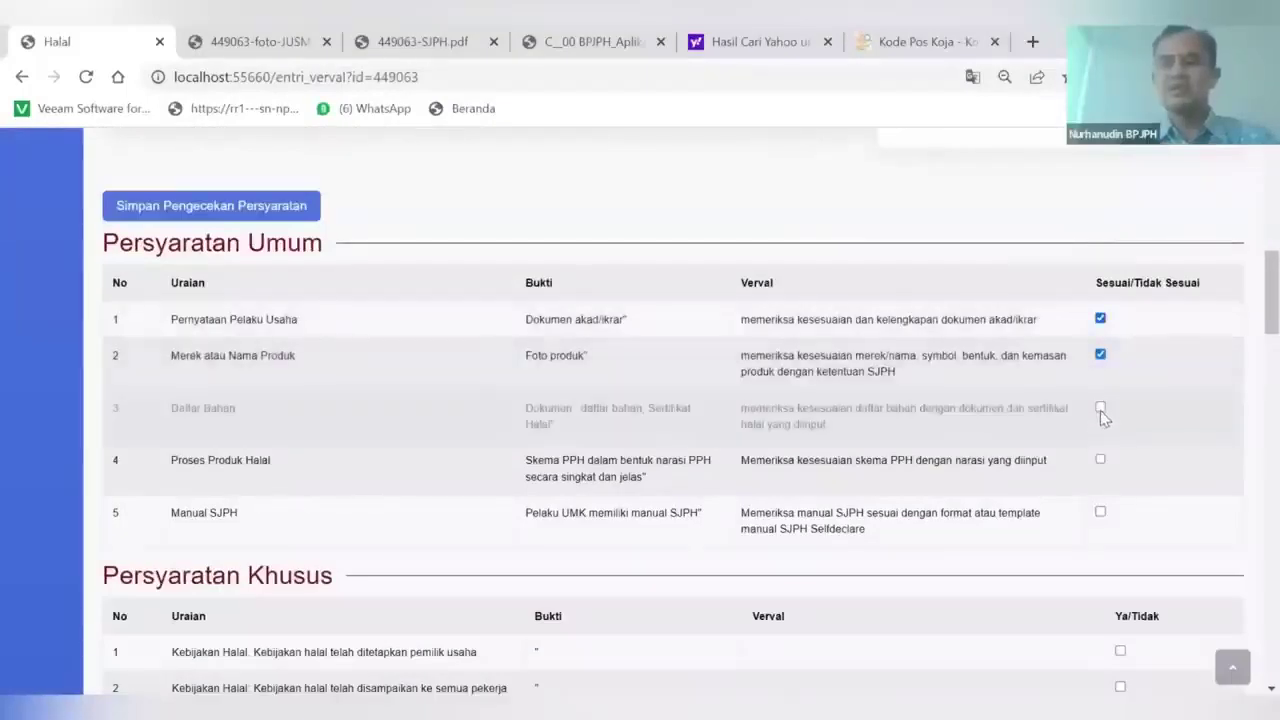
pyautogui.click(1100, 460)
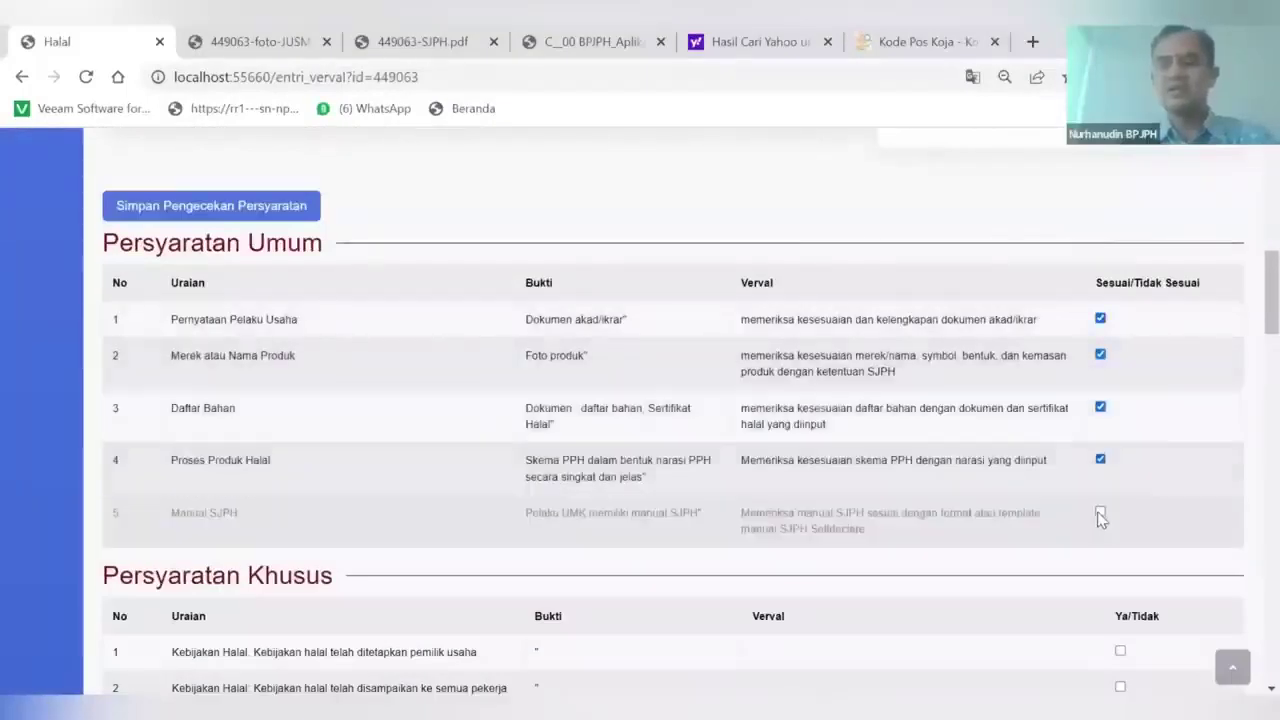
# Tick the special requirements 1 through 12 as met
pyautogui.scroll(-2, 1110, 480)
pyautogui.click(1120, 441)
pyautogui.click(1120, 479)
pyautogui.click(1120, 514)
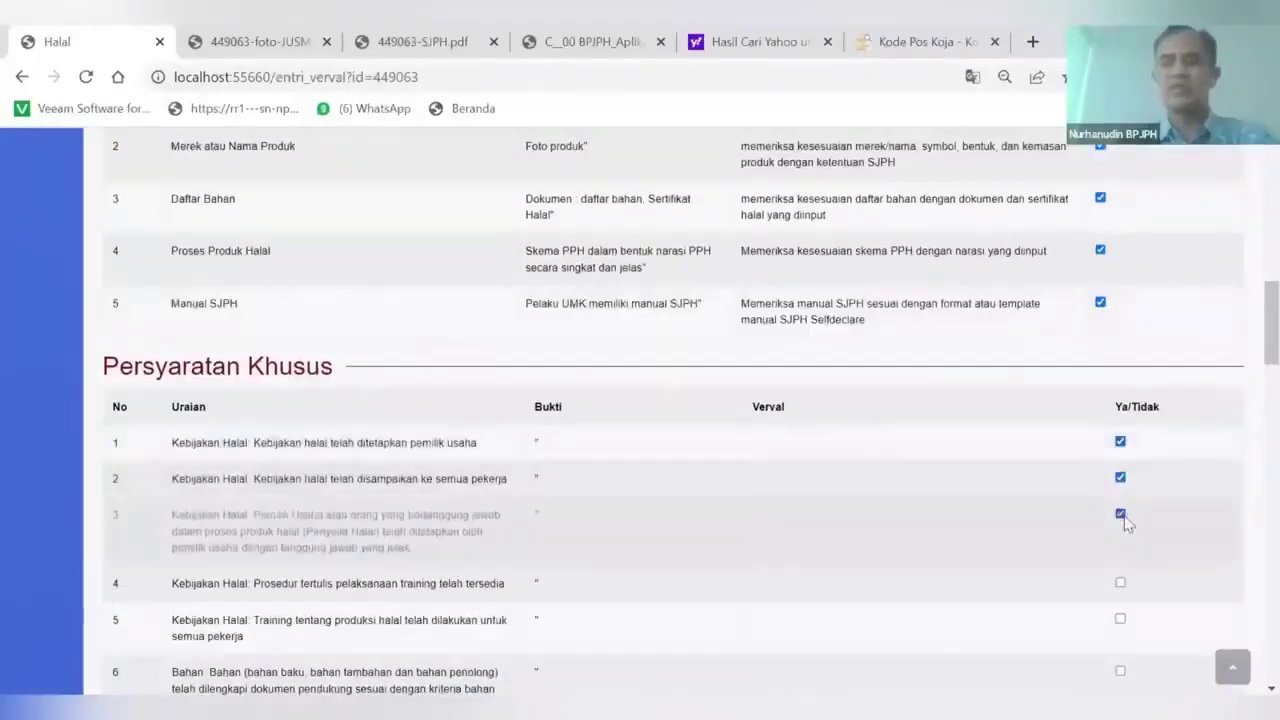
pyautogui.scroll(-2, 1126, 480)
pyautogui.click(1120, 412)
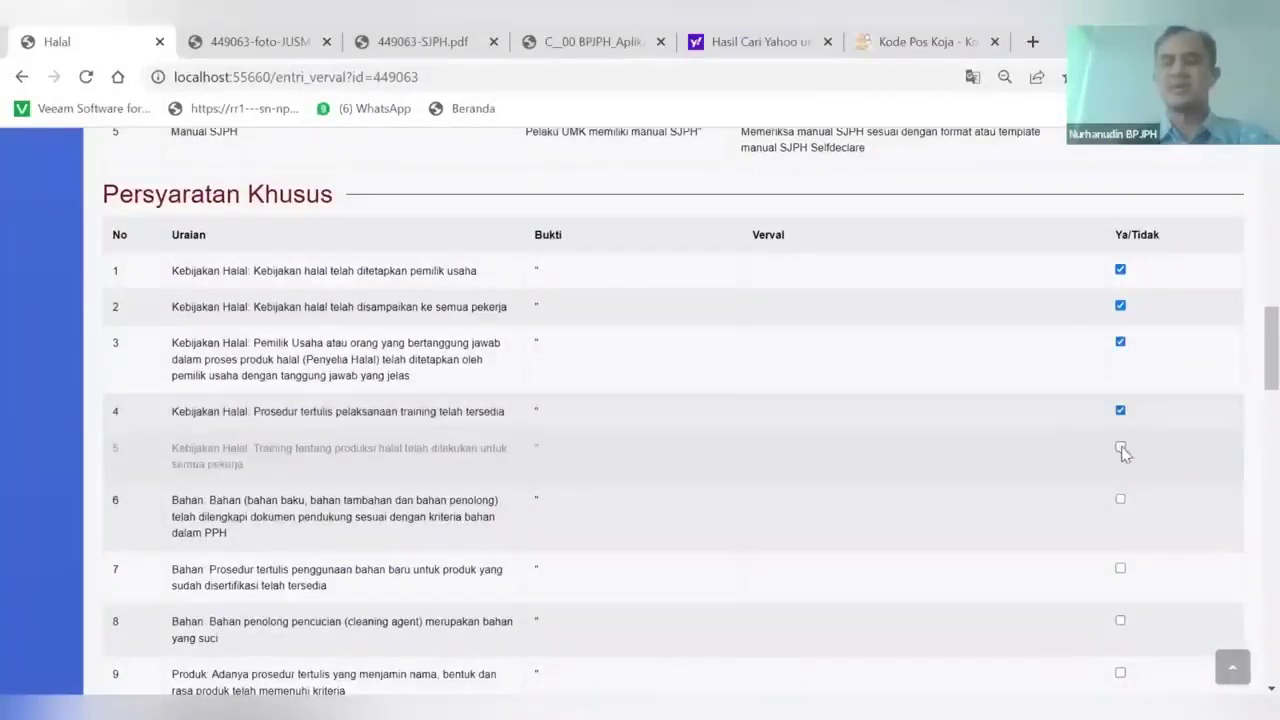
pyautogui.scroll(-1, 1123, 453)
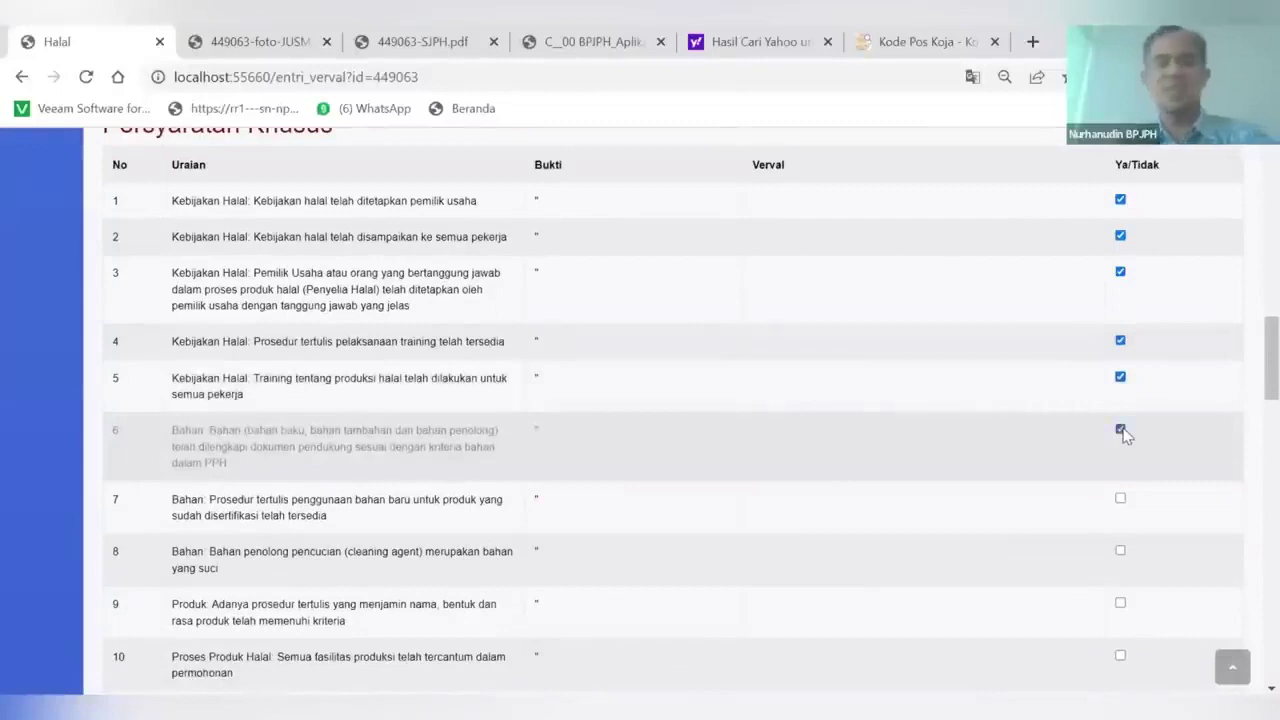
pyautogui.scroll(-1, 1123, 433)
pyautogui.click(1120, 412)
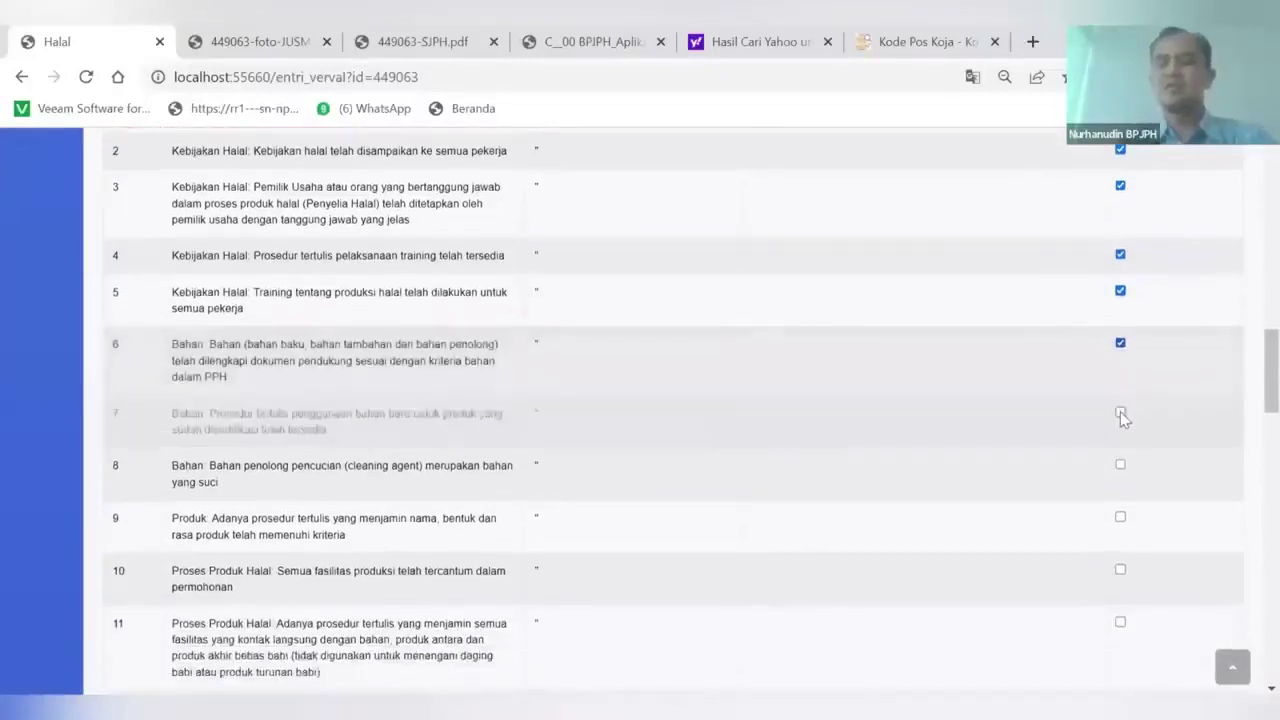
pyautogui.click(1120, 465)
pyautogui.scroll(-1, 1121, 466)
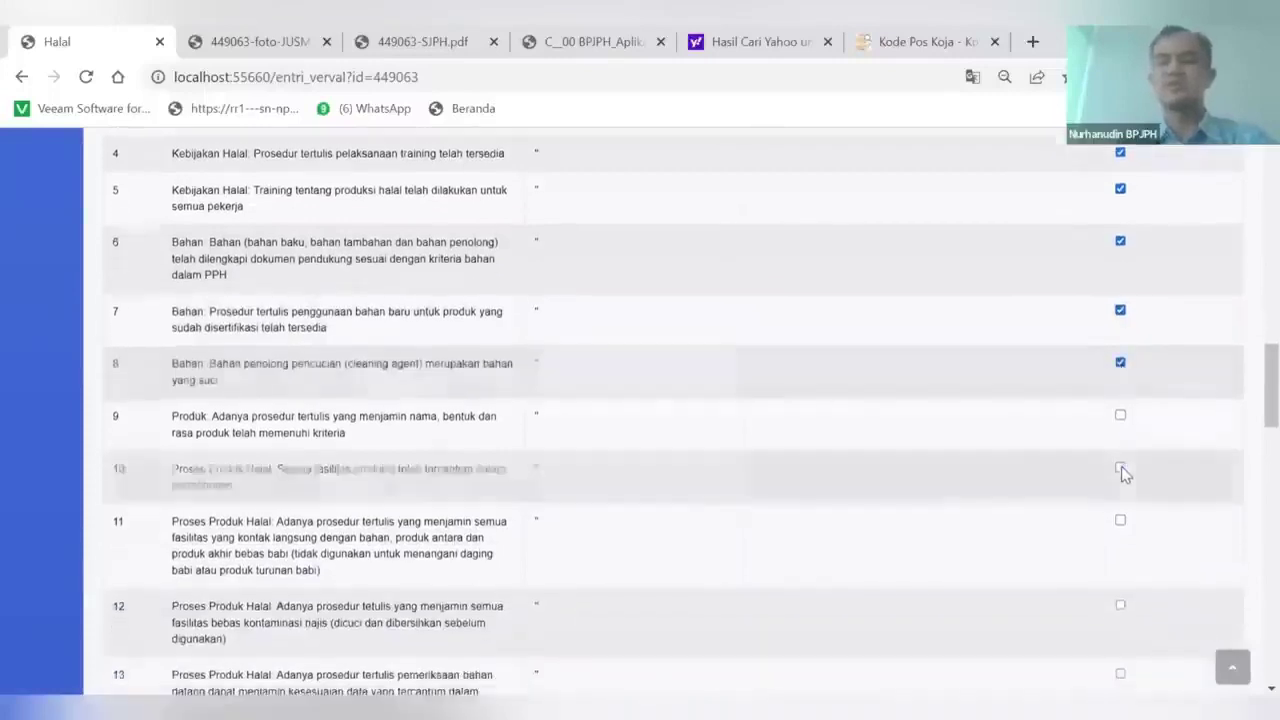
pyautogui.click(1120, 415)
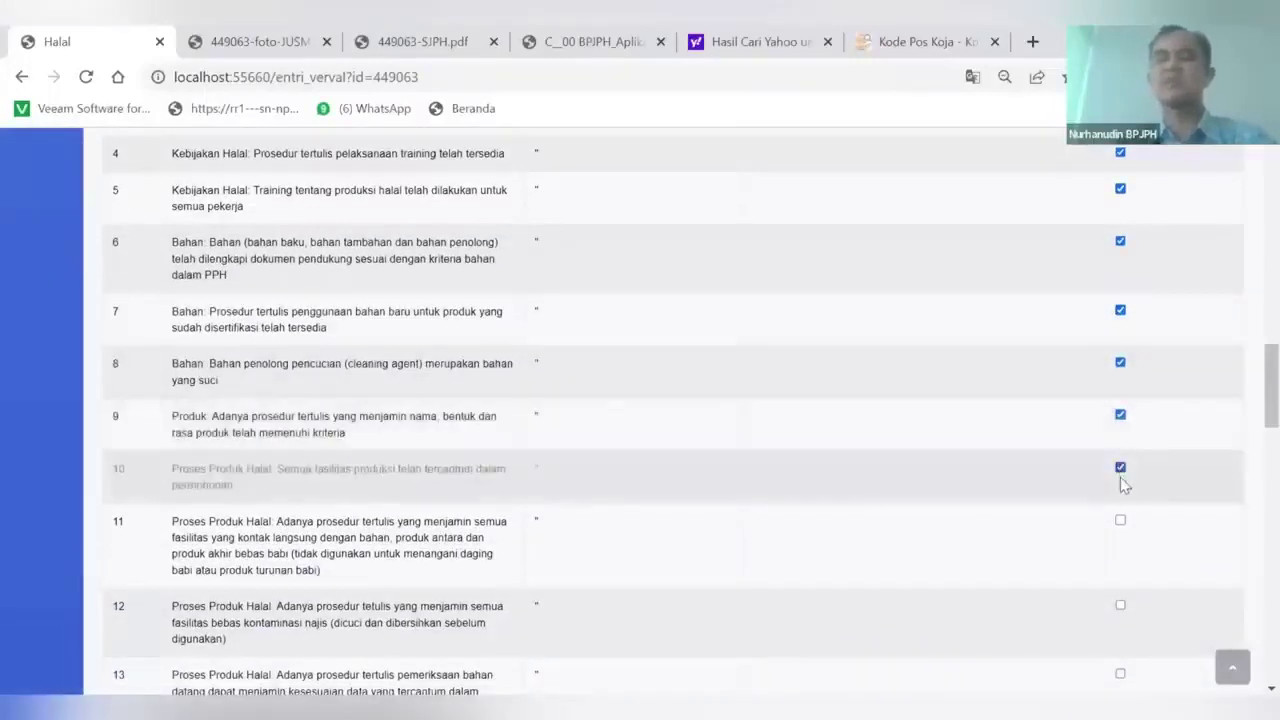
pyautogui.scroll(-1, 1123, 484)
pyautogui.click(1120, 410)
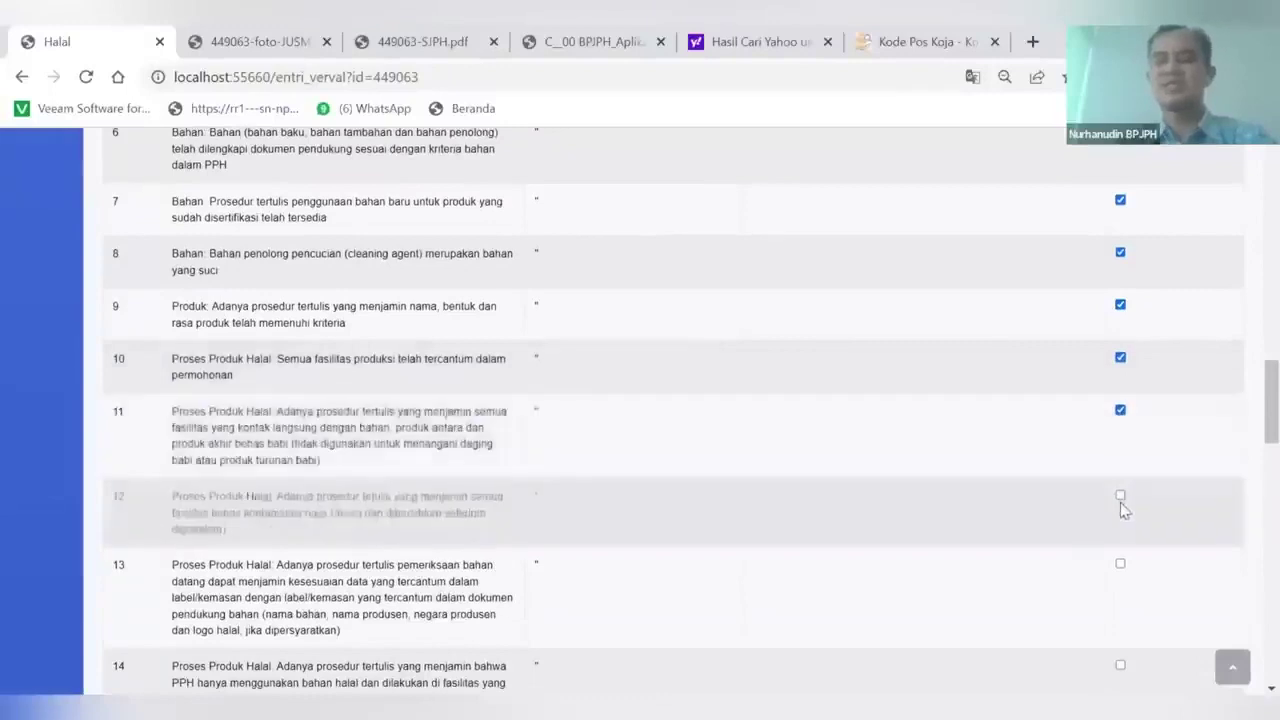
pyautogui.click(1120, 496)
# Tick the remaining special requirements 13 through 18 as met
pyautogui.scroll(-1, 1122, 496)
pyautogui.click(1121, 444)
pyautogui.click(1121, 546)
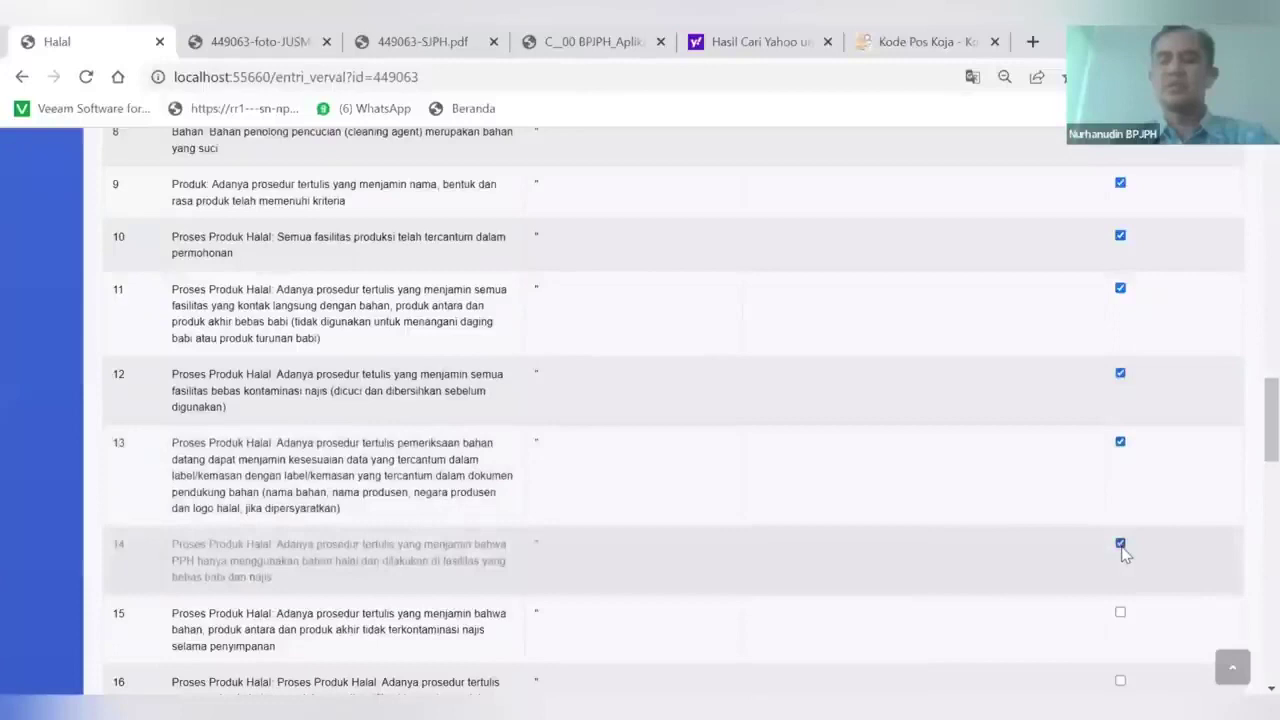
pyautogui.scroll(-1, 1122, 520)
pyautogui.click(1121, 492)
pyautogui.scroll(-1, 1123, 516)
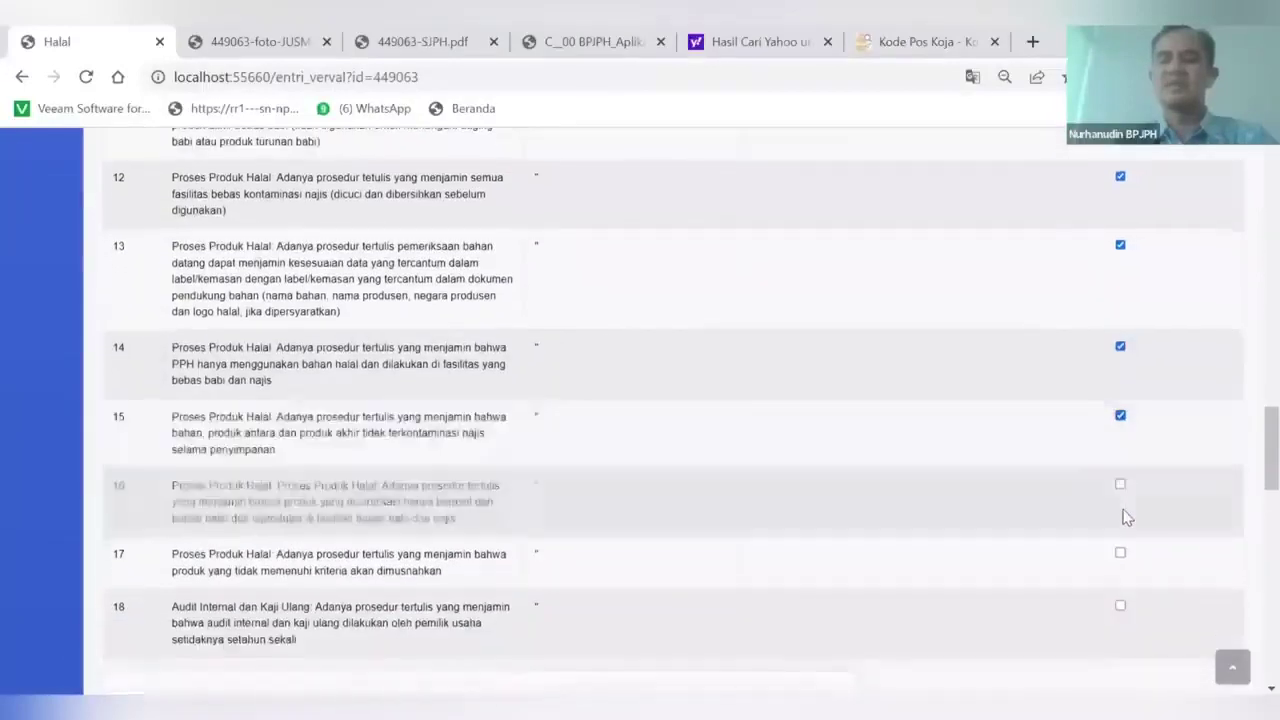
pyautogui.click(1120, 488)
pyautogui.scroll(-1, 1121, 480)
pyautogui.click(1120, 466)
pyautogui.click(1121, 519)
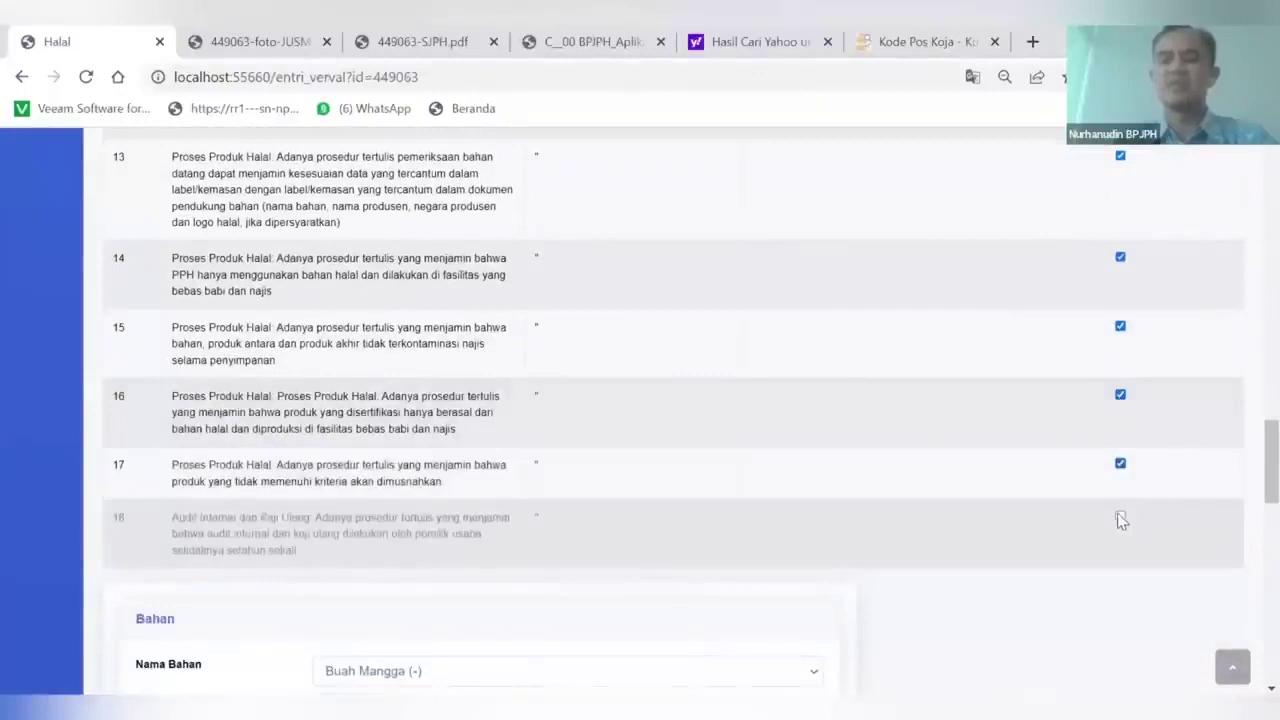
# Save the results with Simpan Pengecekan Persyaratan
pyautogui.scroll(-1, 1011, 484)
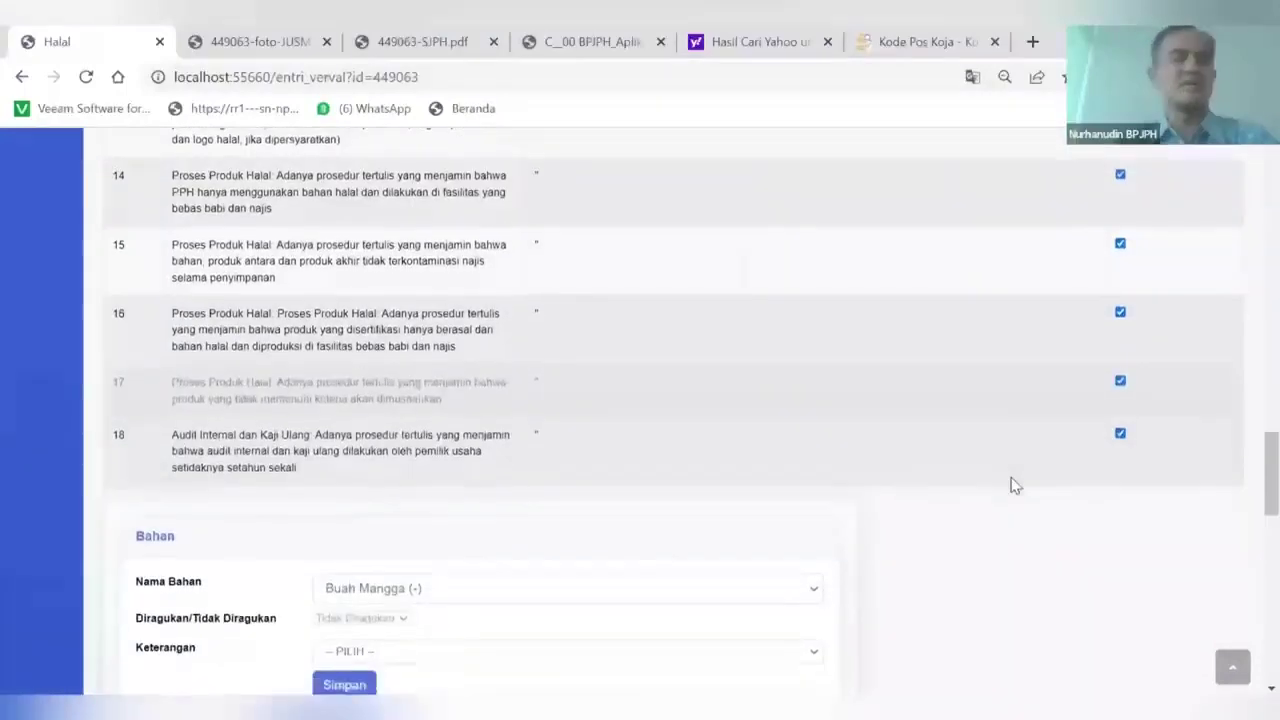
pyautogui.scroll(5, 1011, 484)
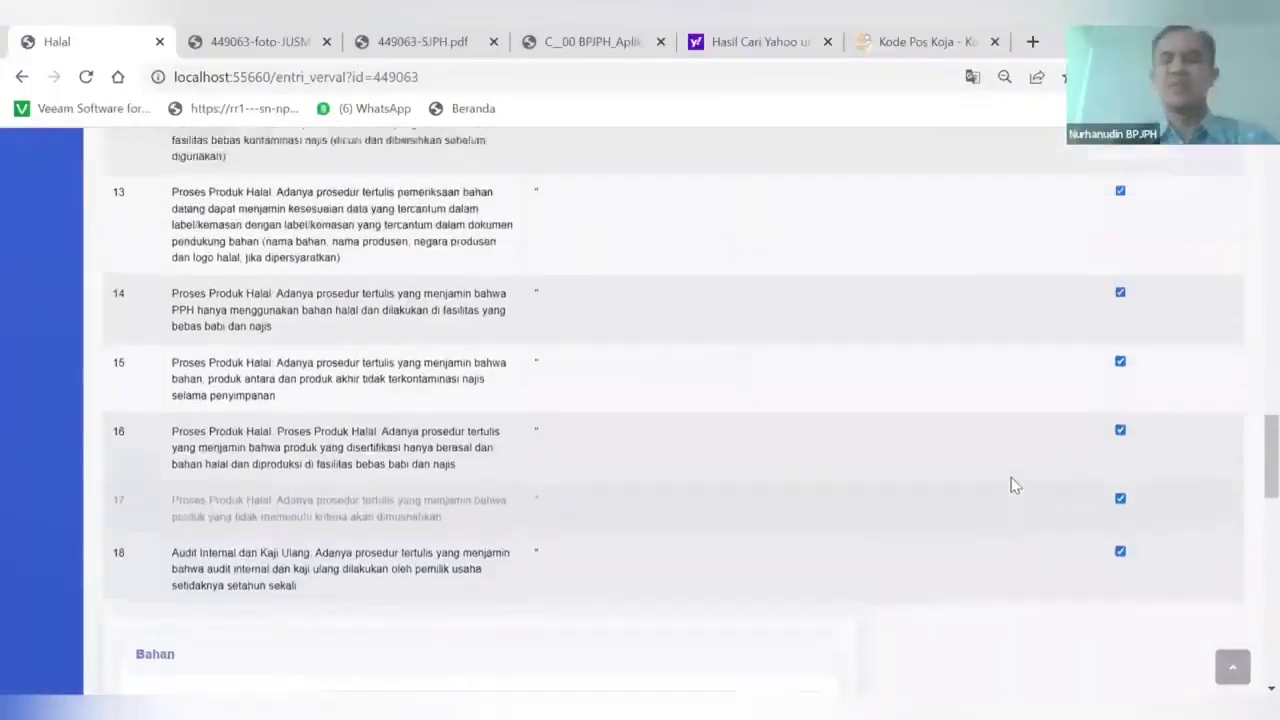
pyautogui.scroll(10, 1011, 484)
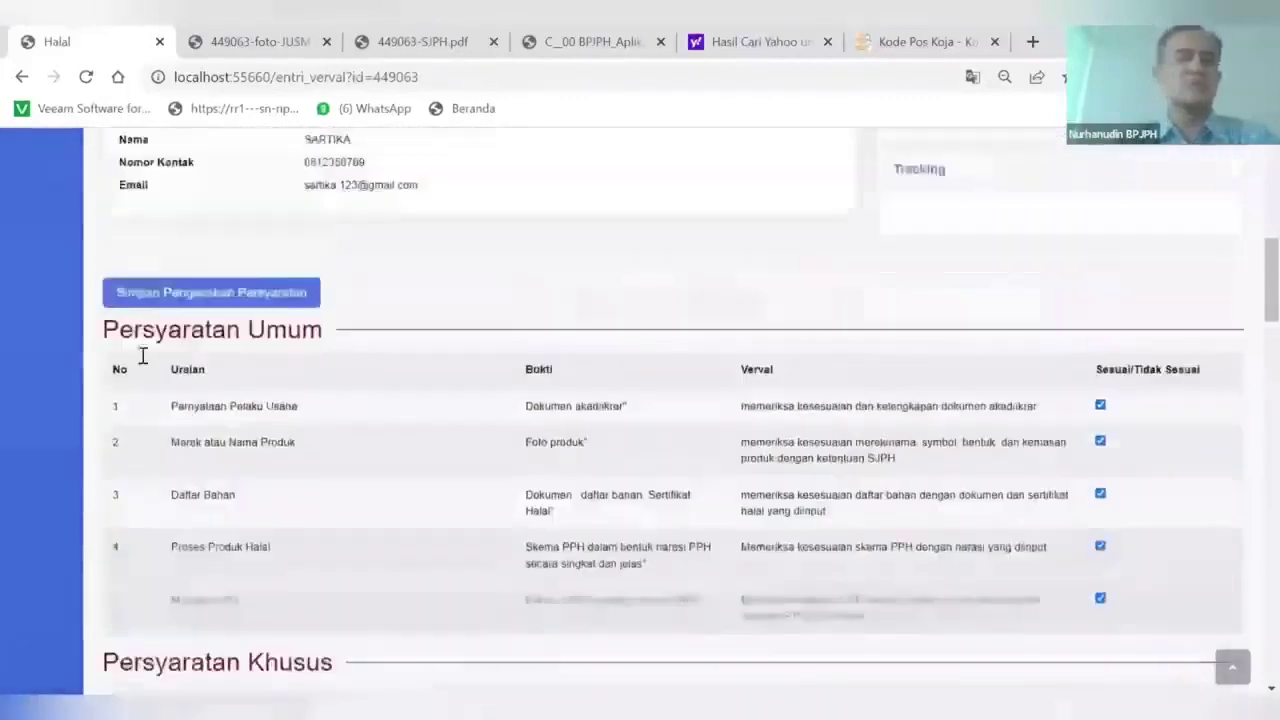
pyautogui.click(162, 318)
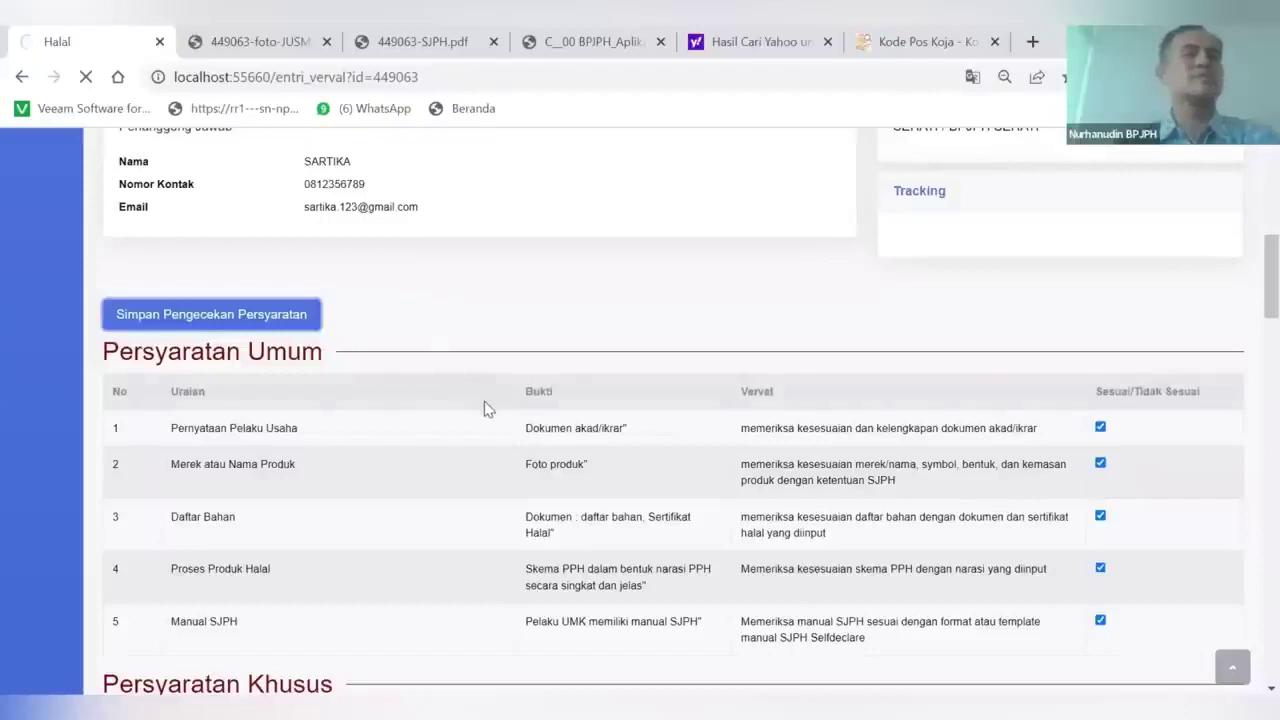
pyautogui.scroll(-10, 554, 540)
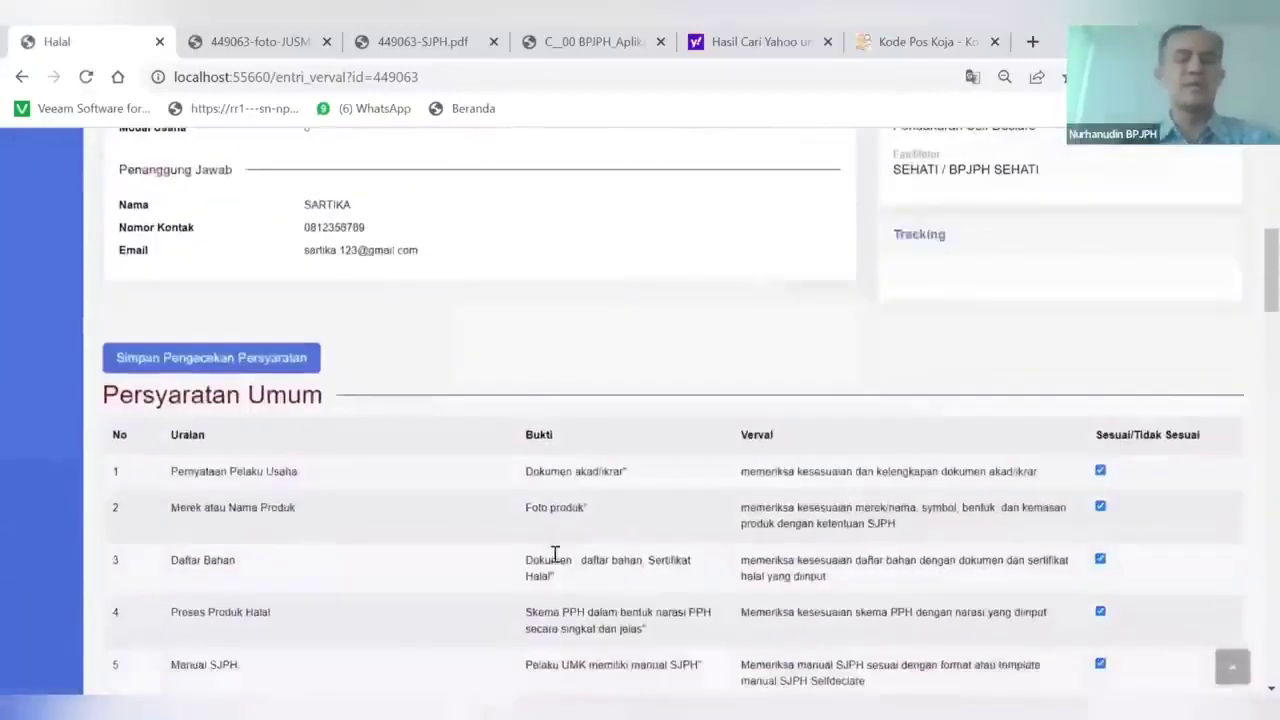
pyautogui.scroll(-7, 554, 555)
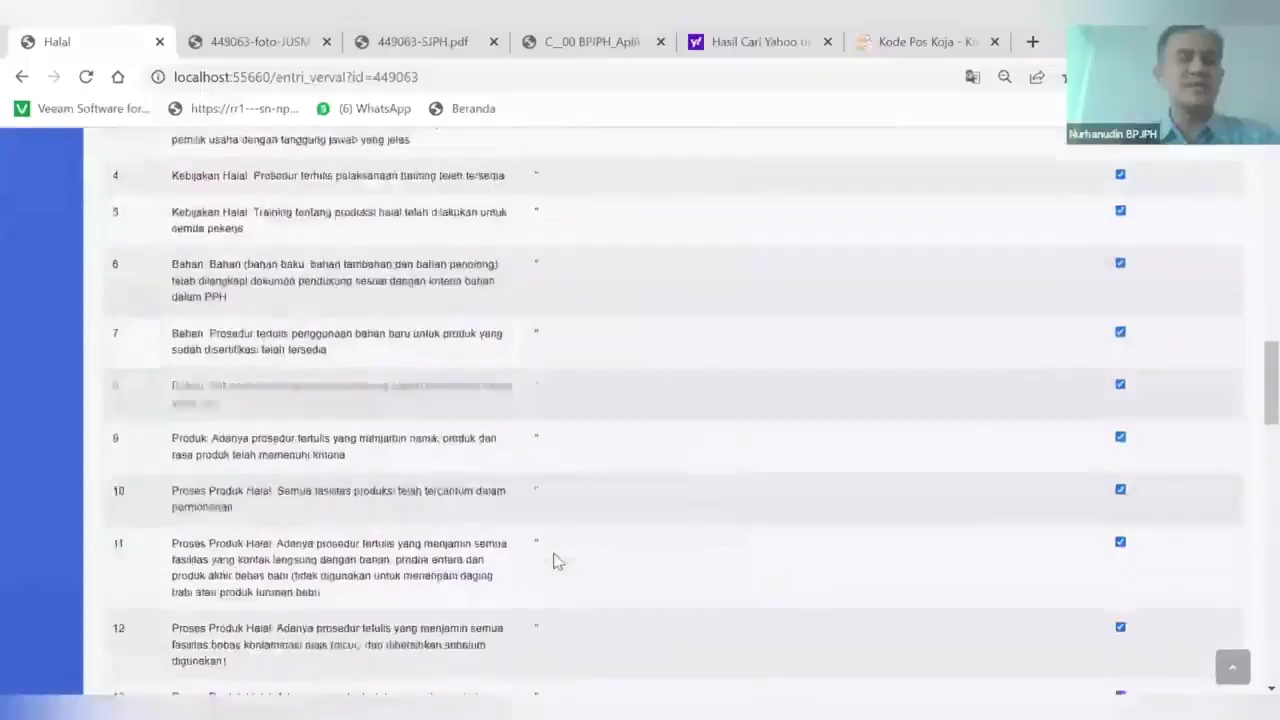
pyautogui.scroll(-8, 557, 561)
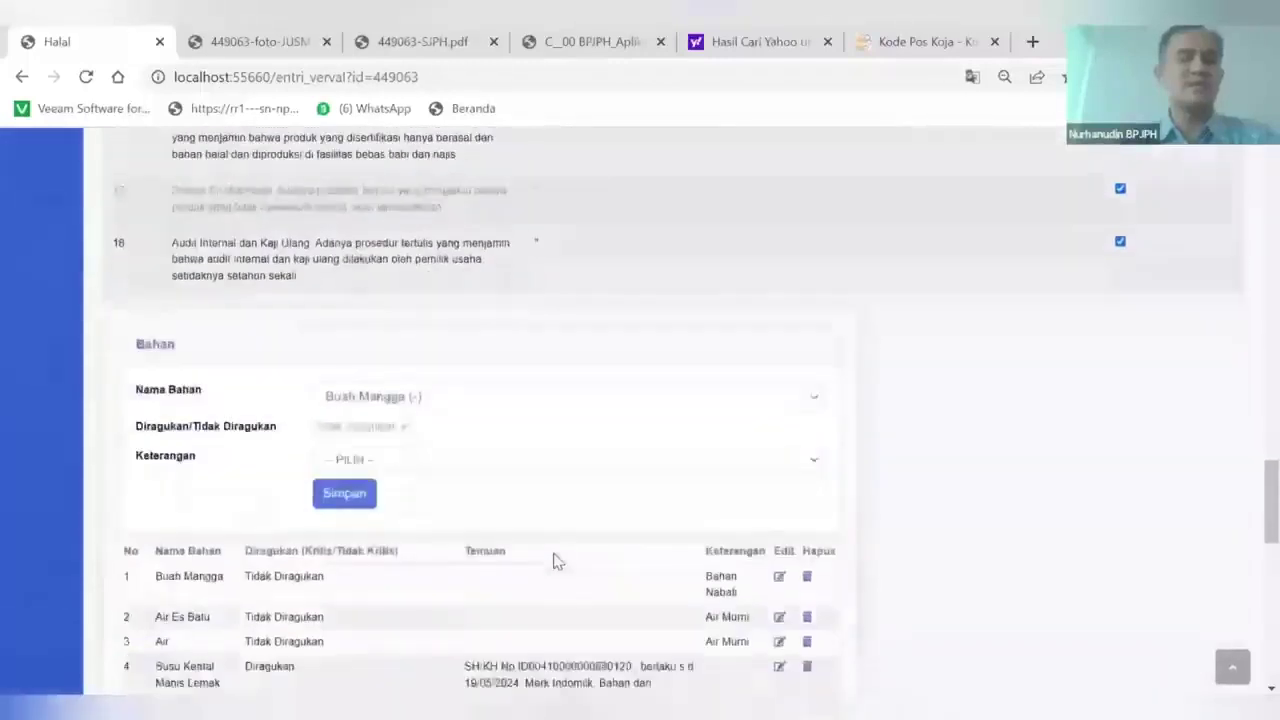
pyautogui.scroll(-3, 557, 561)
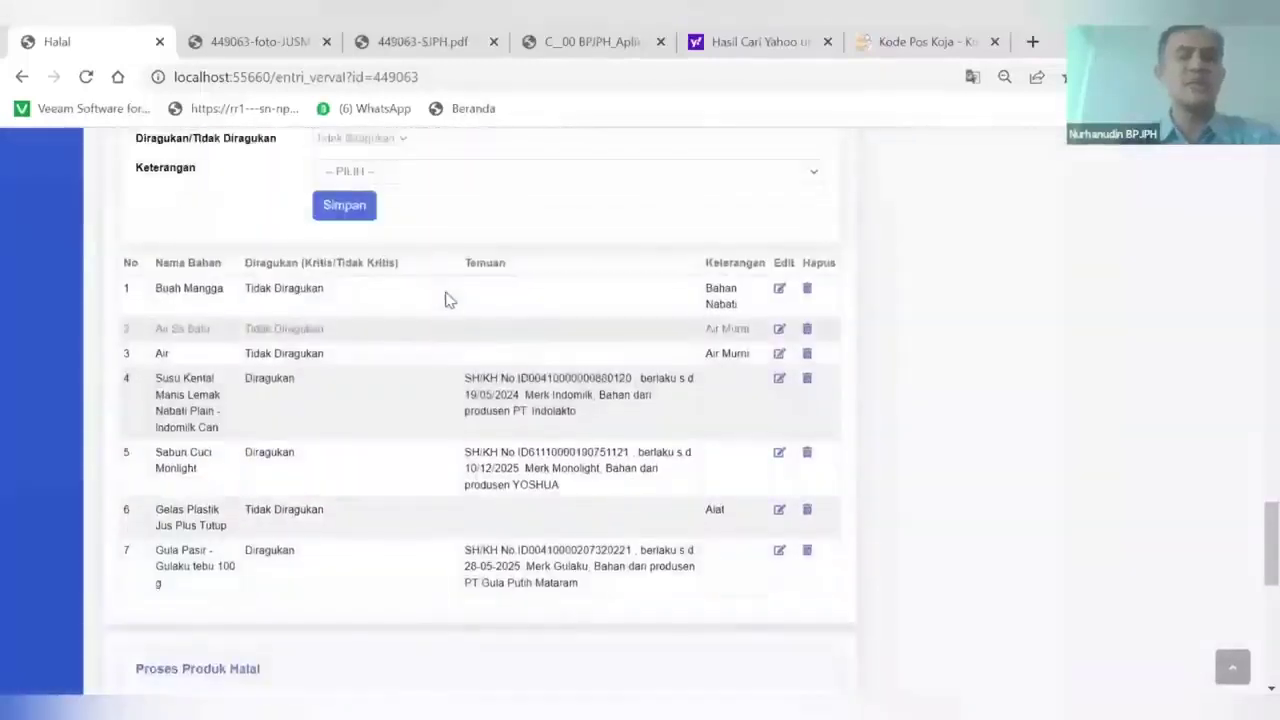
pyautogui.click(447, 299)
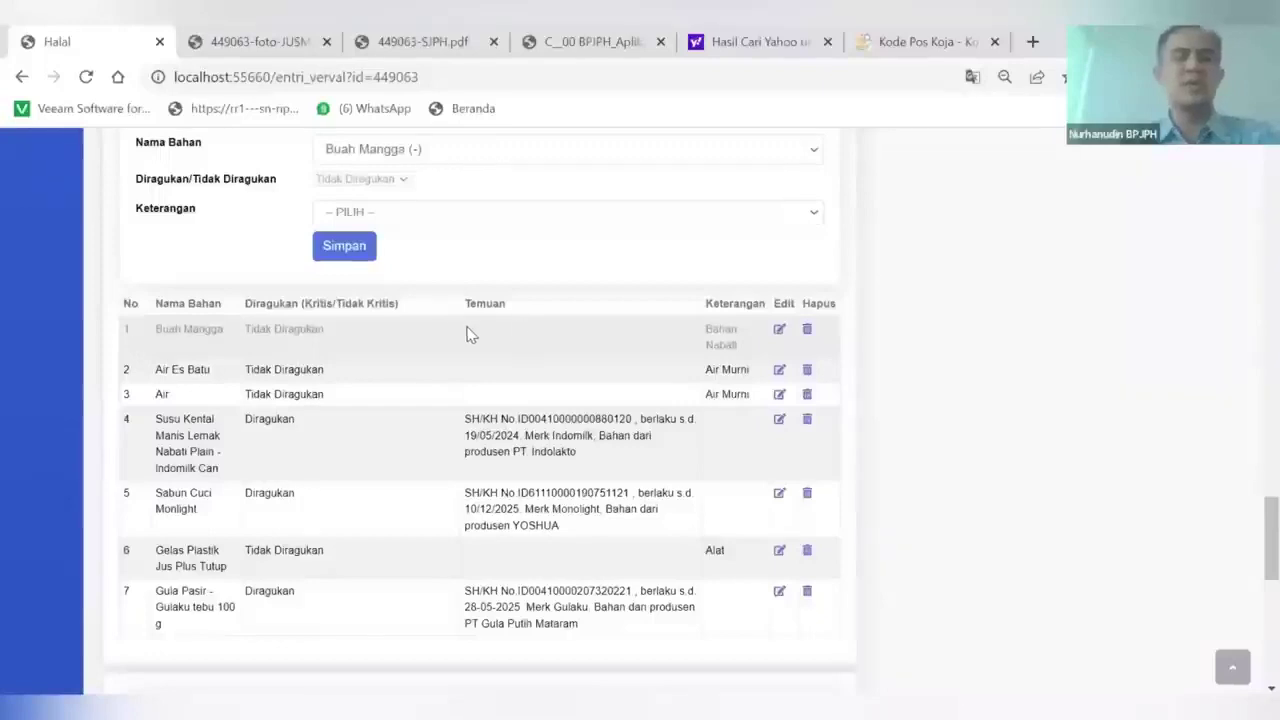
pyautogui.scroll(1, 470, 334)
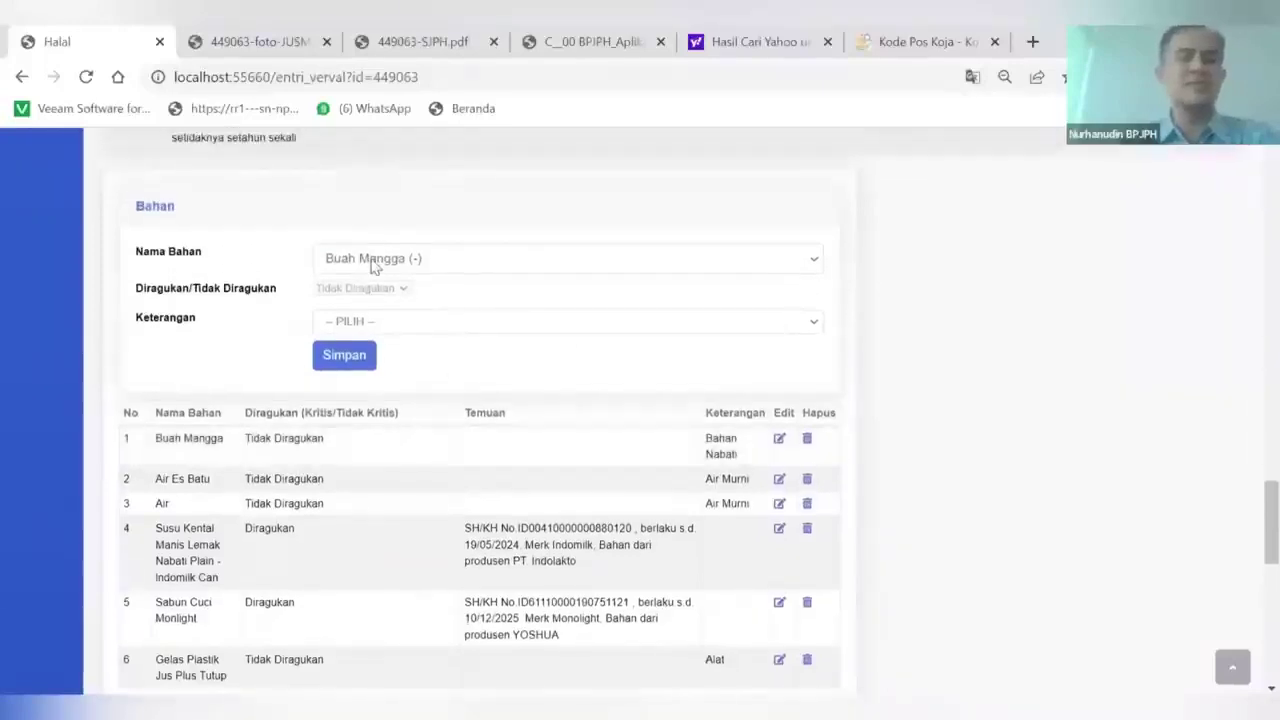
pyautogui.click(373, 262)
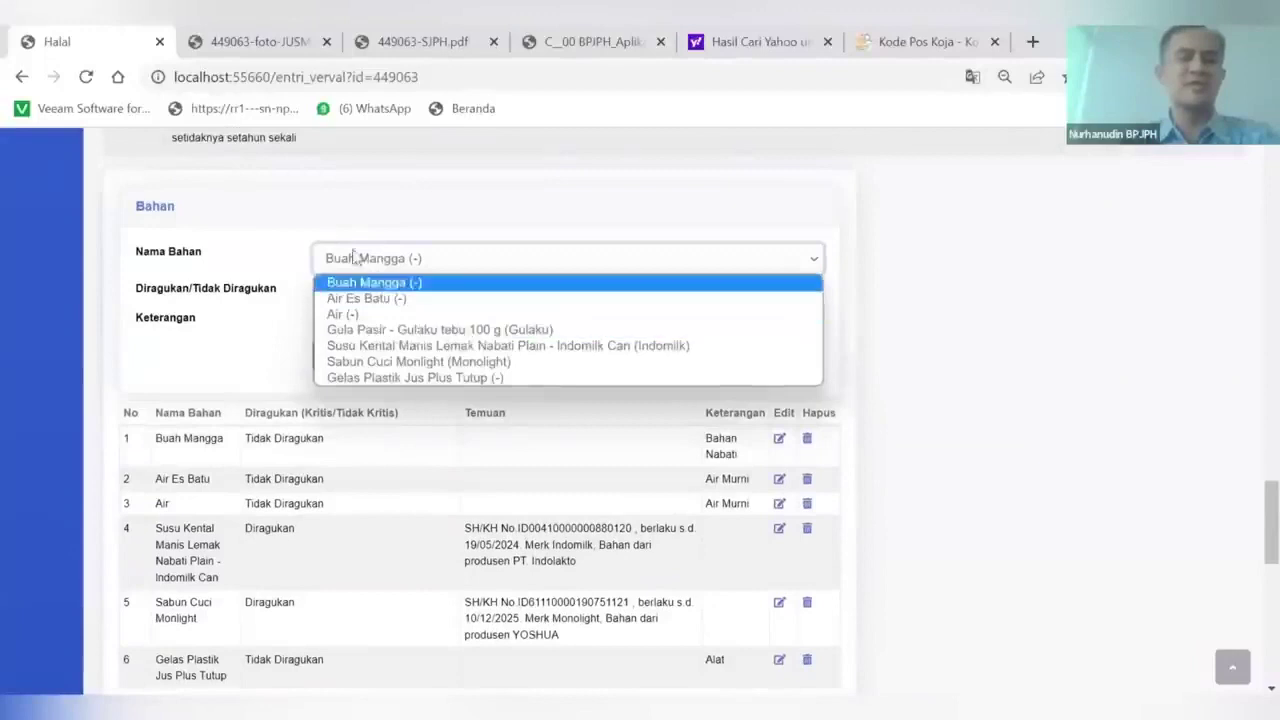
pyautogui.click(266, 307)
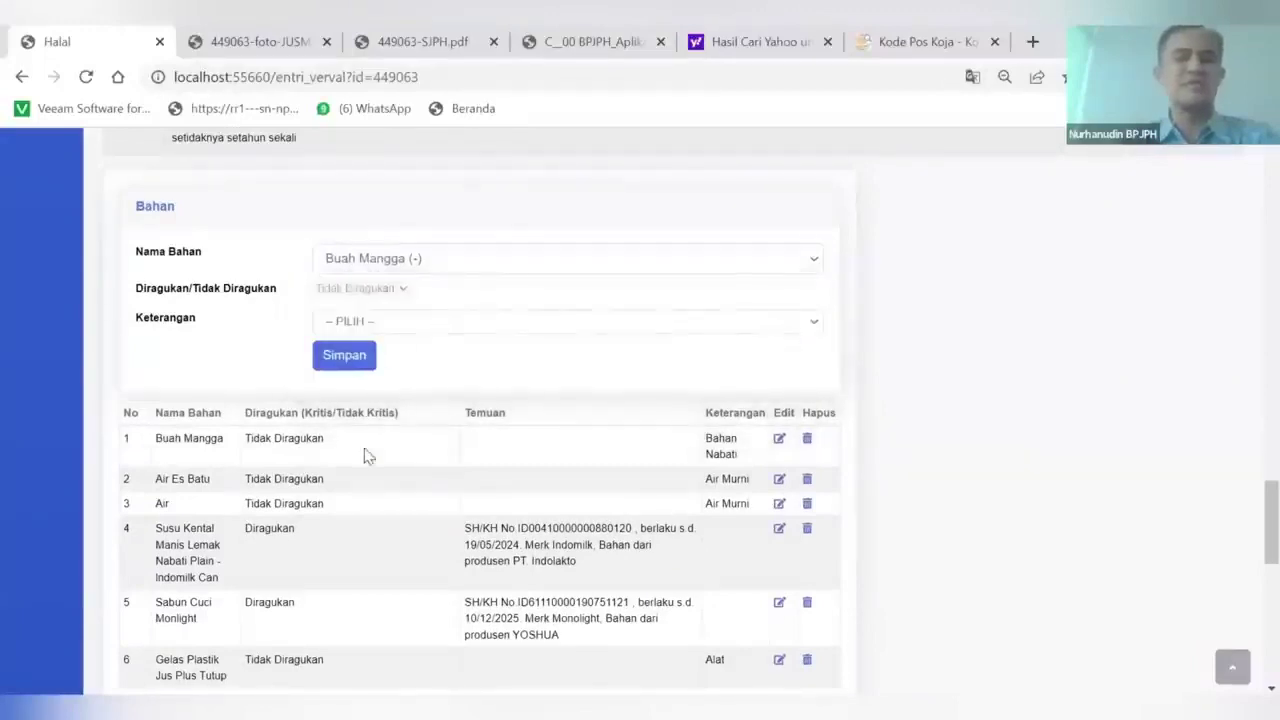
pyautogui.scroll(-1, 476, 449)
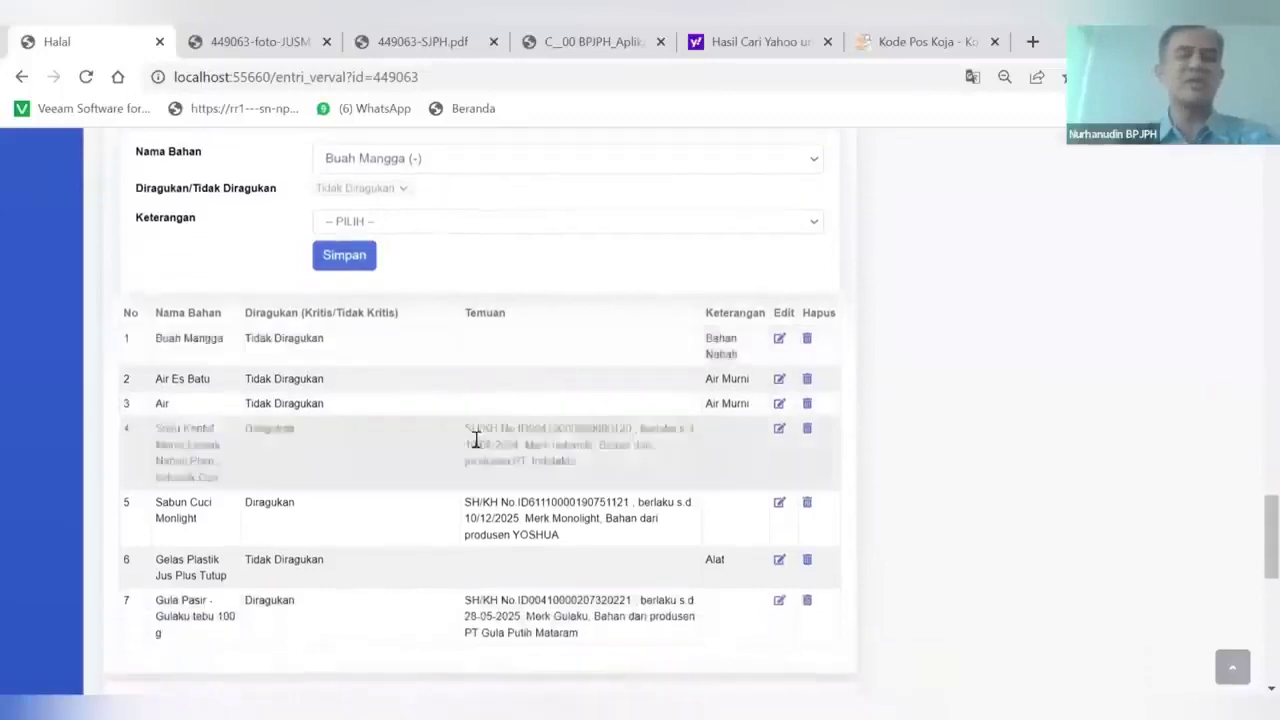
pyautogui.scroll(-1, 476, 441)
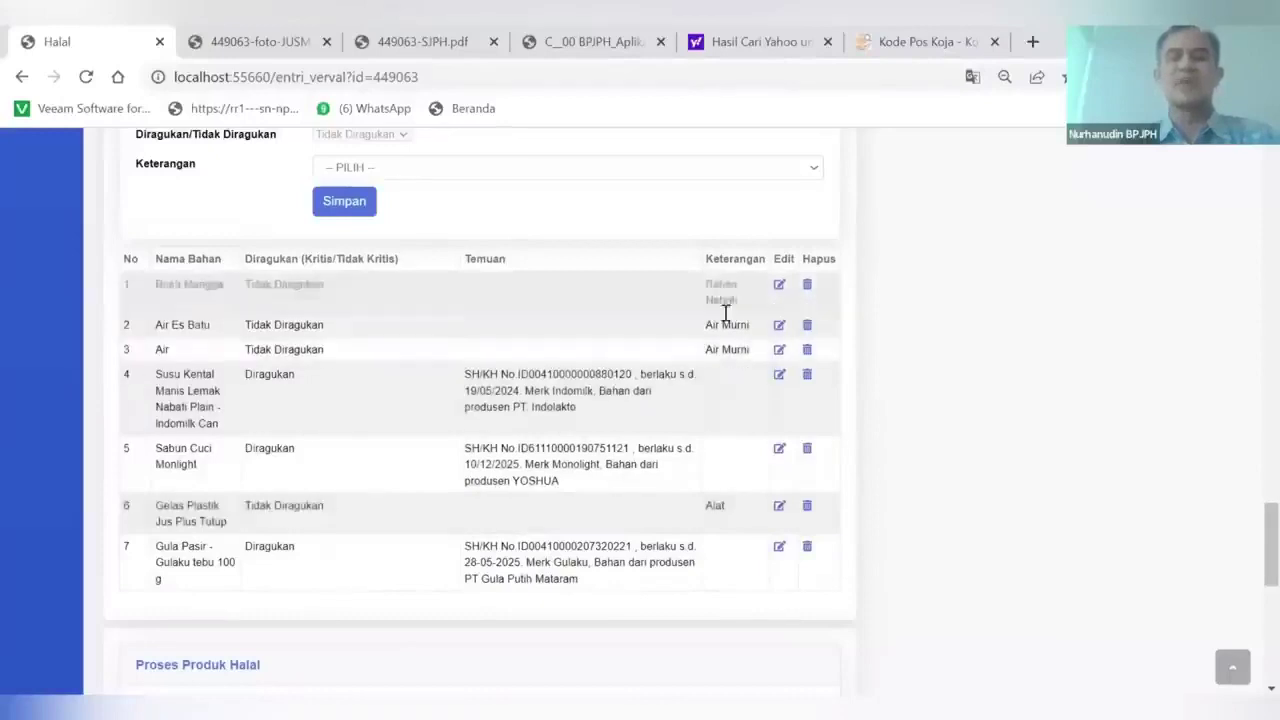
pyautogui.scroll(-1, 704, 444)
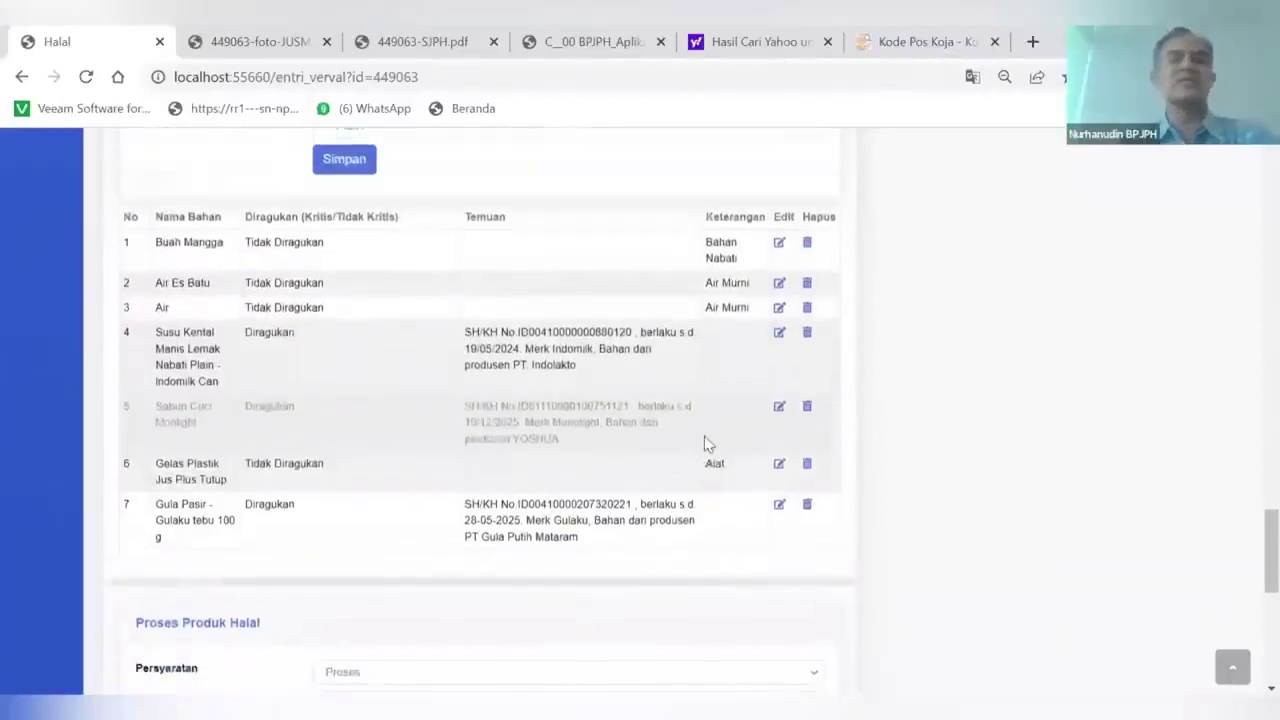
pyautogui.scroll(1, 703, 450)
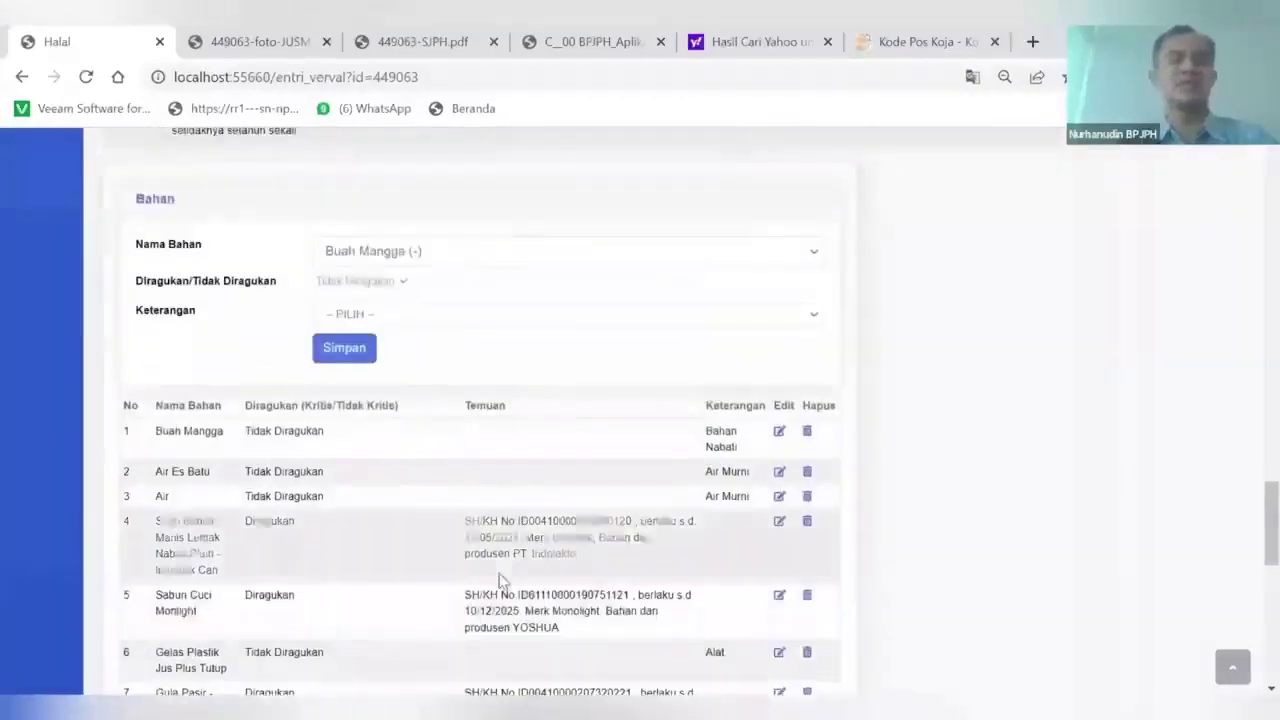
pyautogui.scroll(-5, 500, 580)
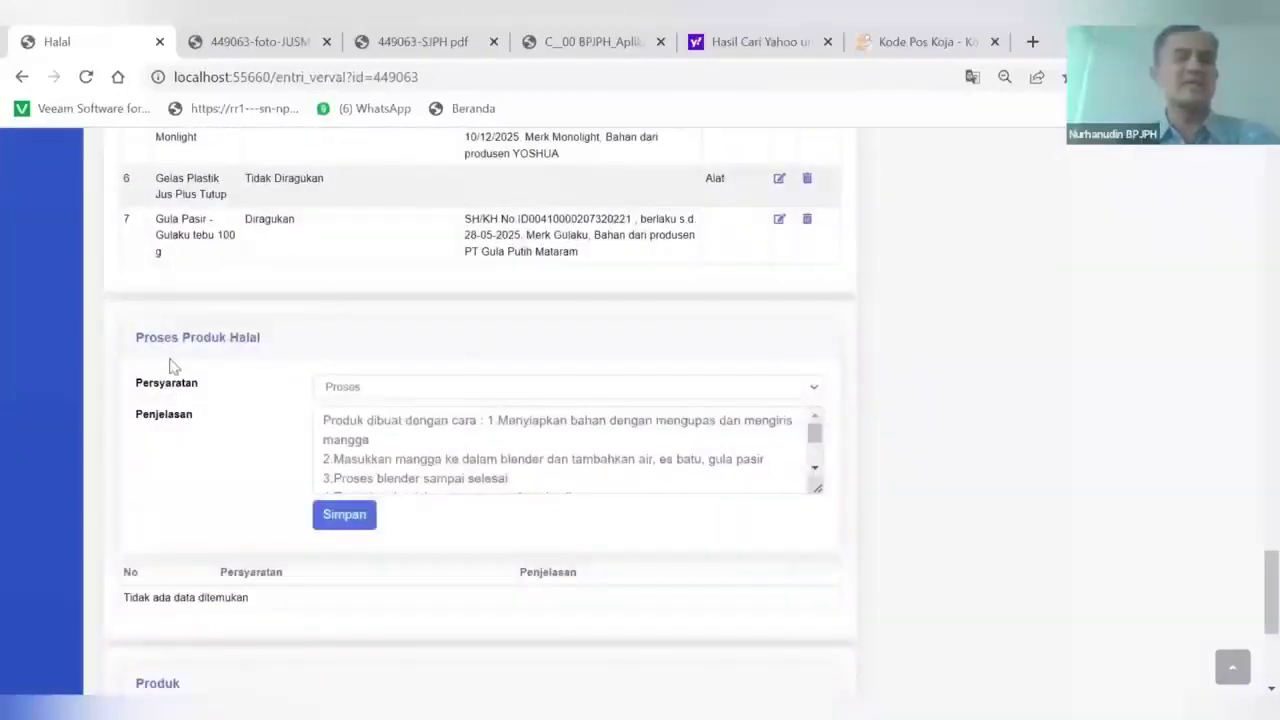
# Keep Proses as the requirement type and save the halal process description entry
pyautogui.scroll(-1, 195, 360)
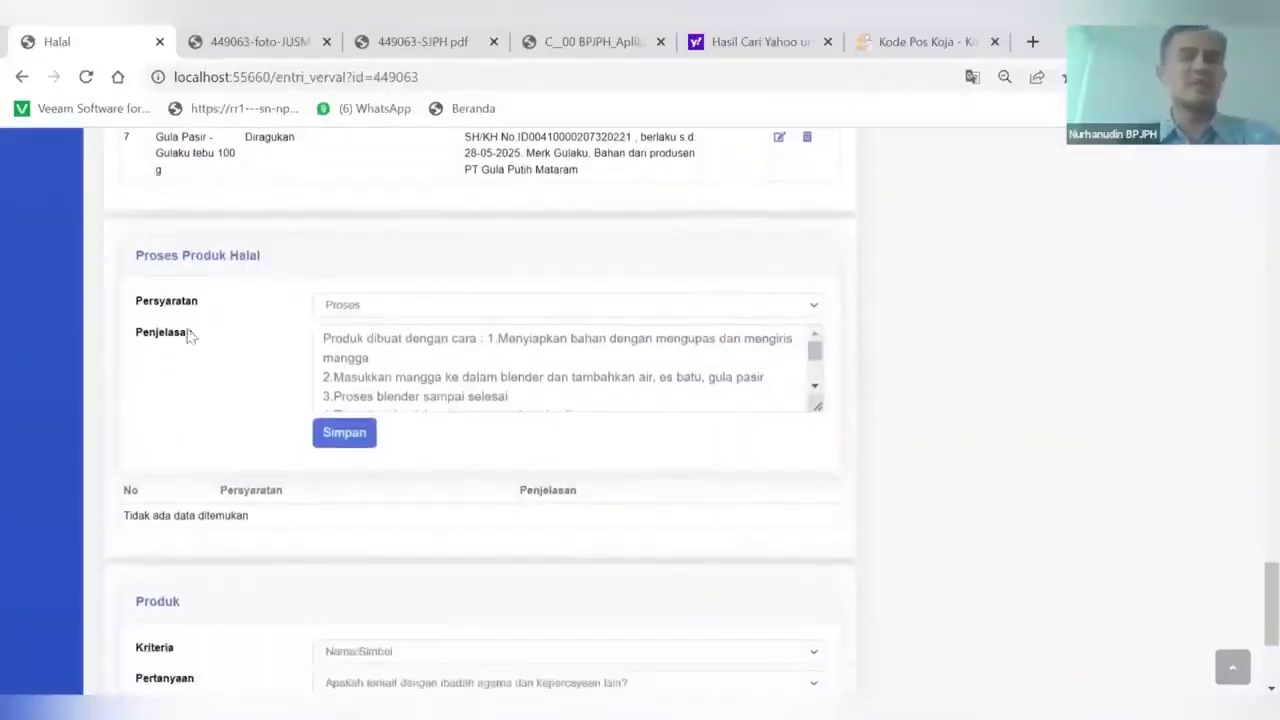
pyautogui.click(350, 305)
pyautogui.click(355, 325)
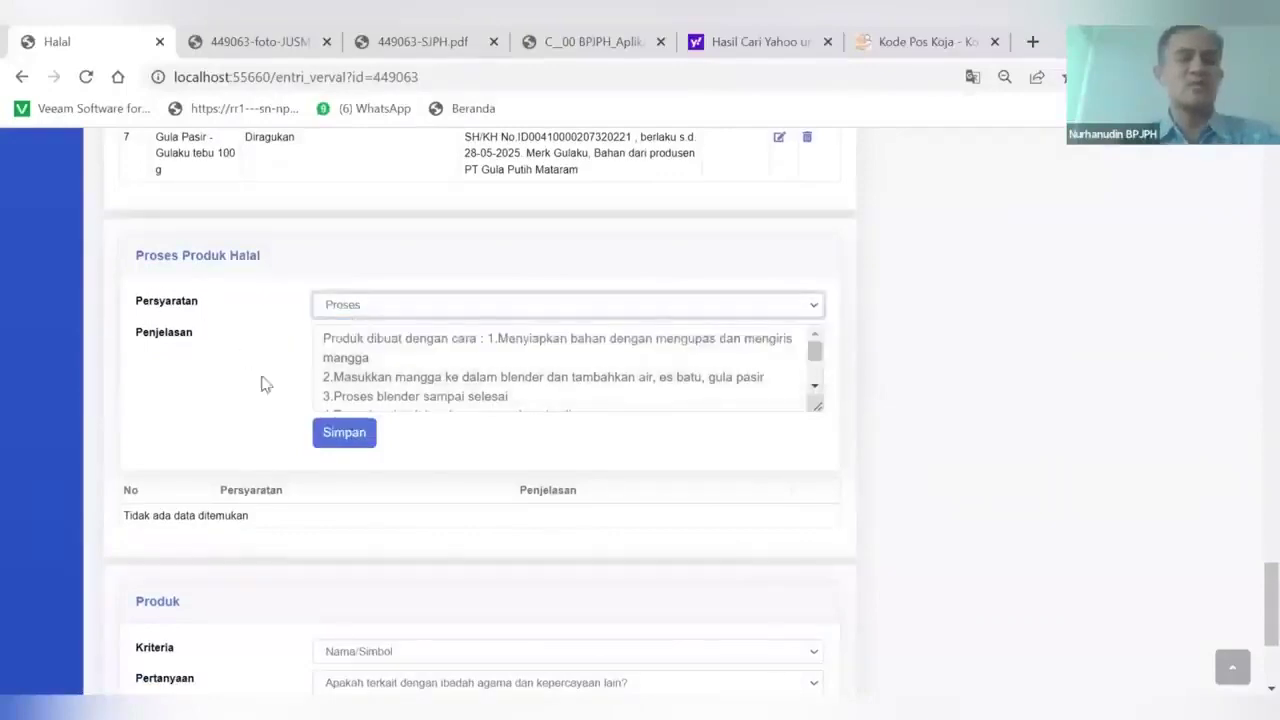
pyautogui.click(342, 432)
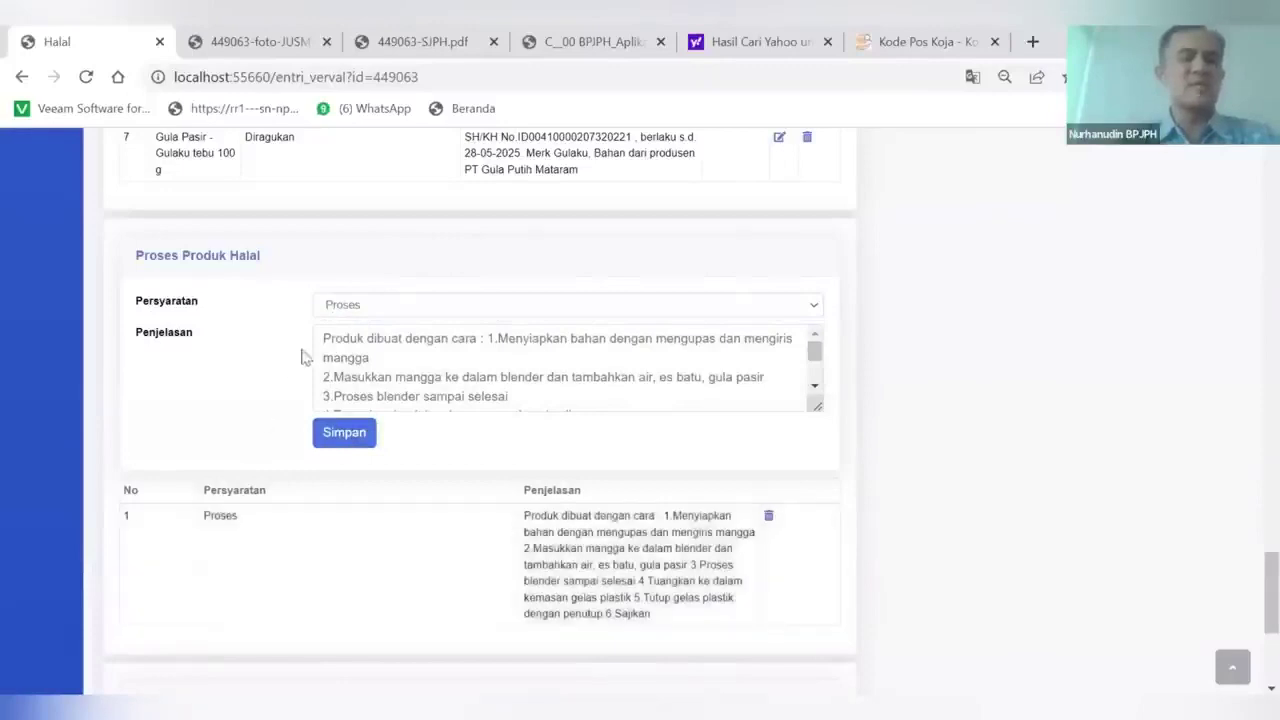
# Add a process entry with Kriteria SJPH as the requirement
pyautogui.click(362, 310)
pyautogui.click(362, 339)
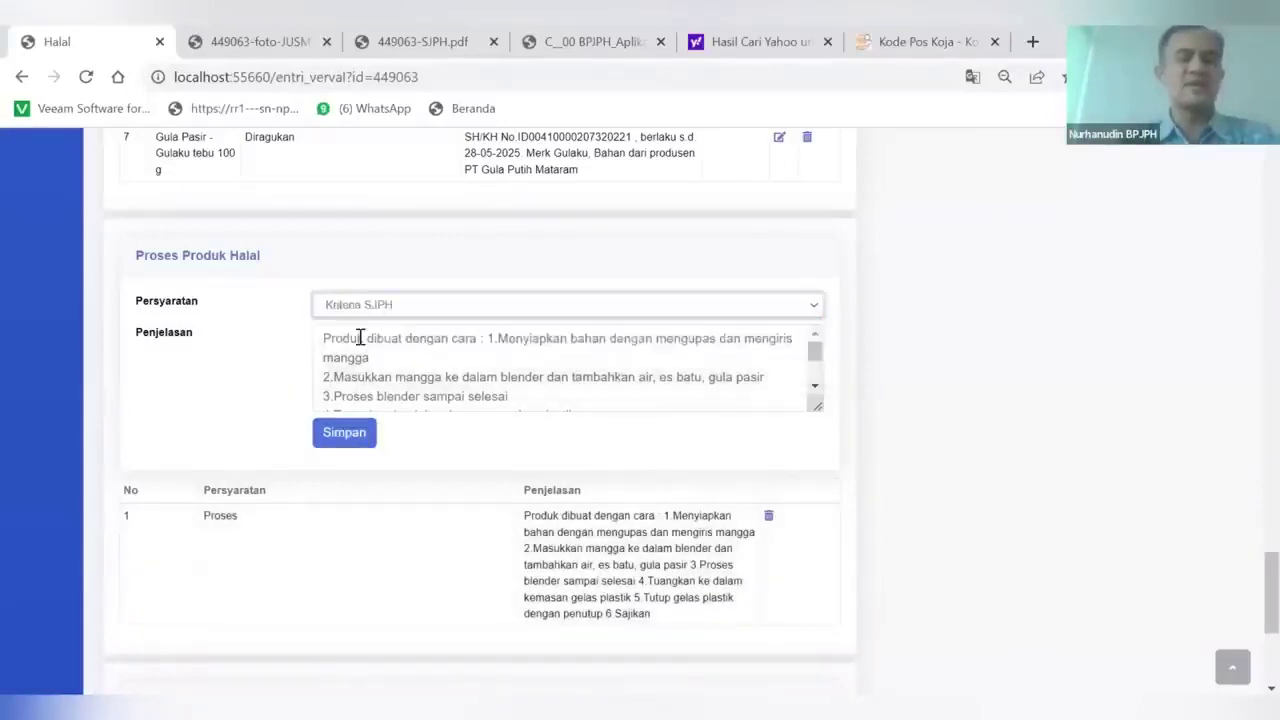
pyautogui.click(334, 440)
# Save the Nama/Simbol product question answer and return to the top of the page
pyautogui.scroll(-2, 334, 440)
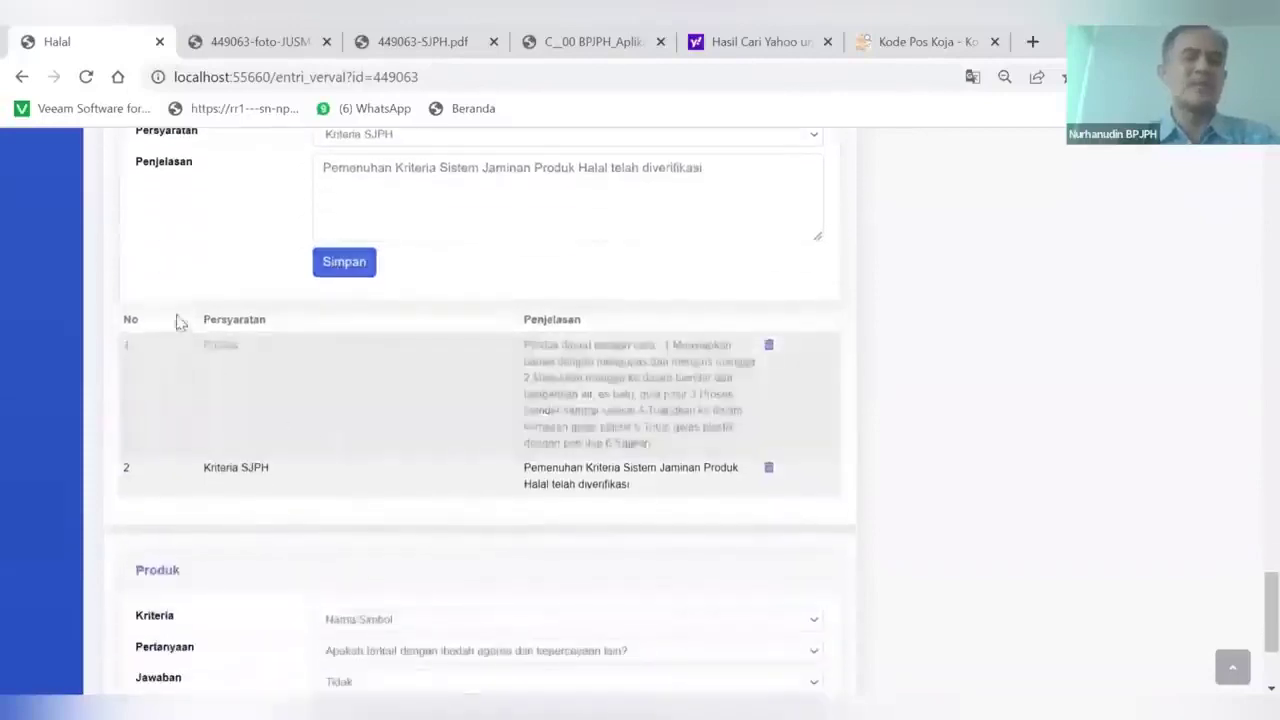
pyautogui.scroll(2, 234, 280)
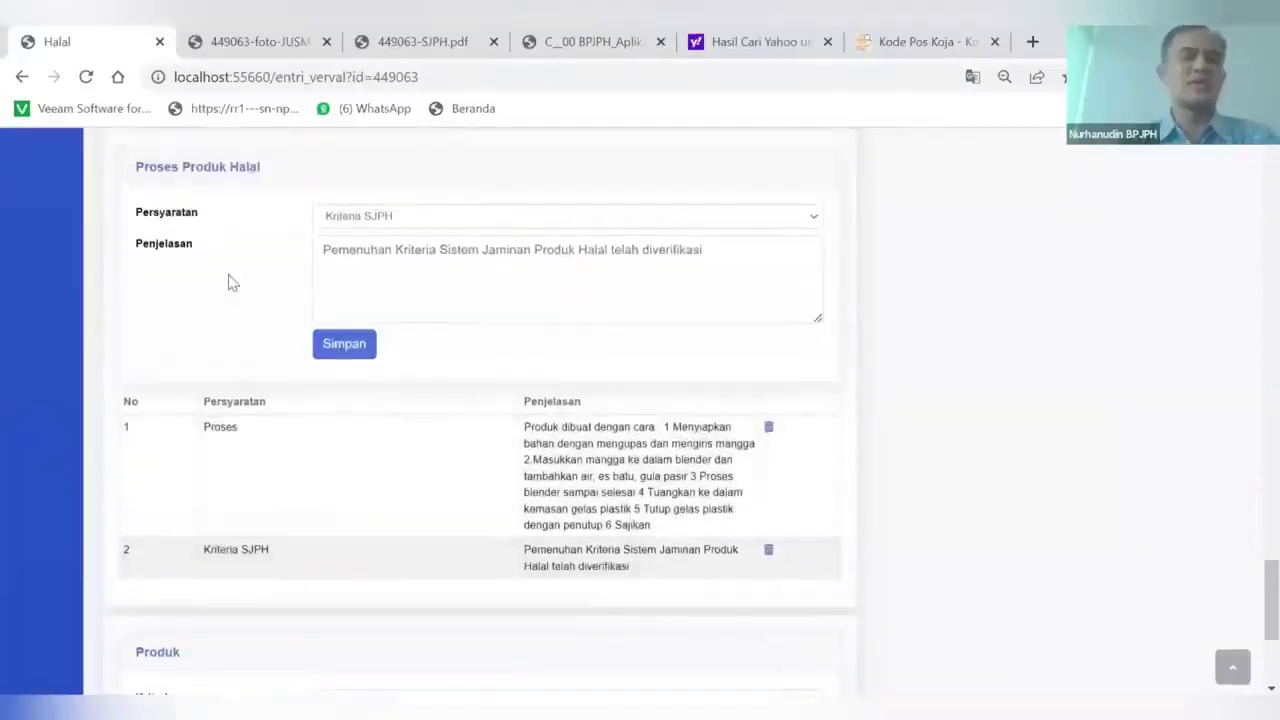
pyautogui.scroll(4, 380, 416)
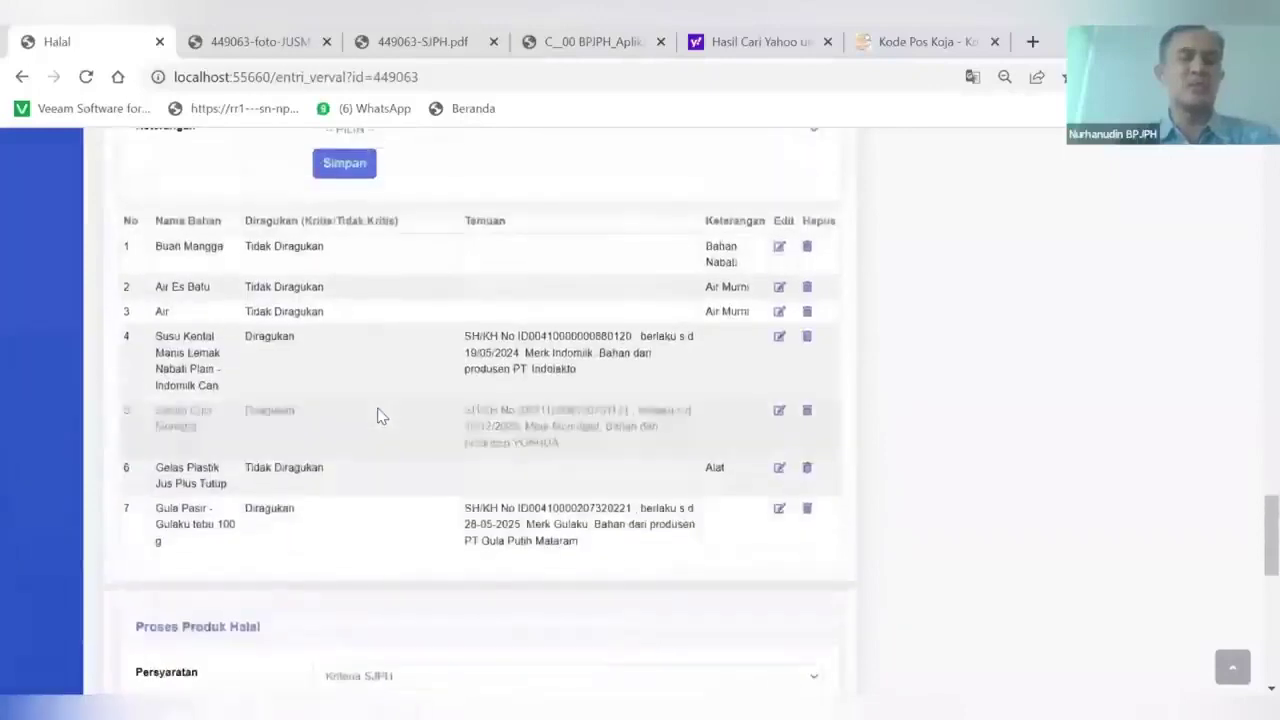
pyautogui.scroll(-1, 380, 416)
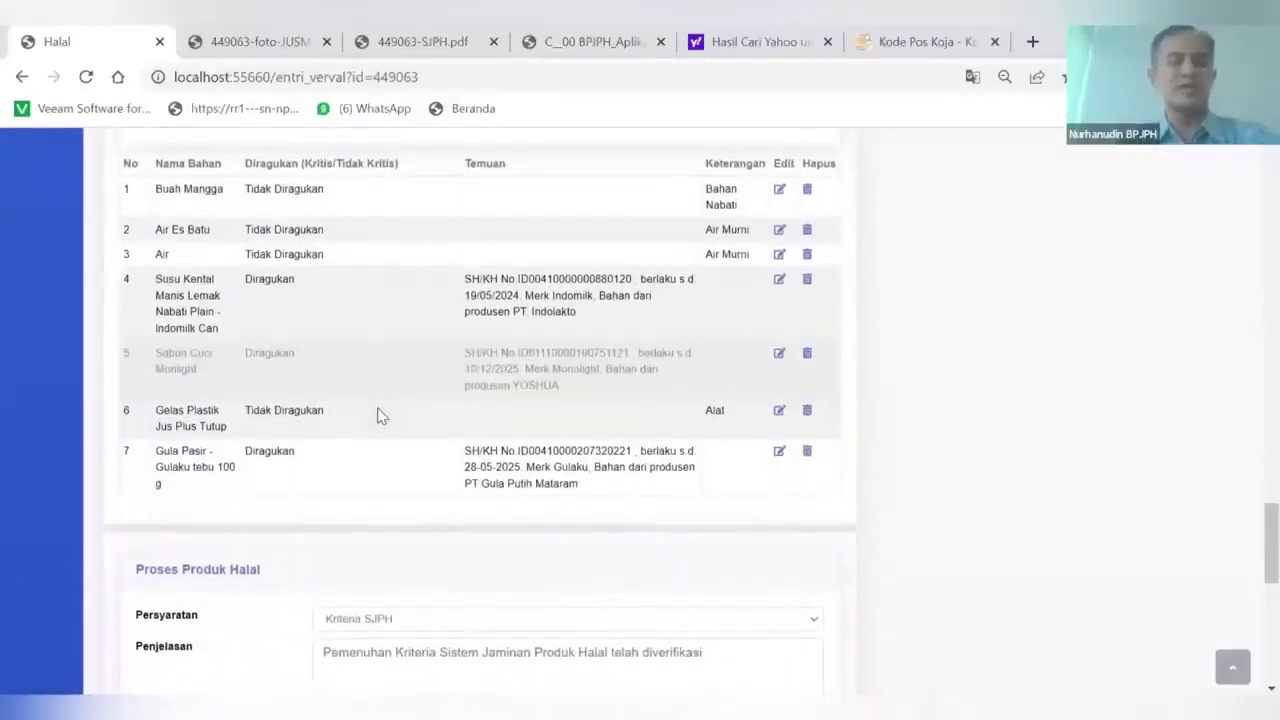
pyautogui.scroll(-4, 380, 416)
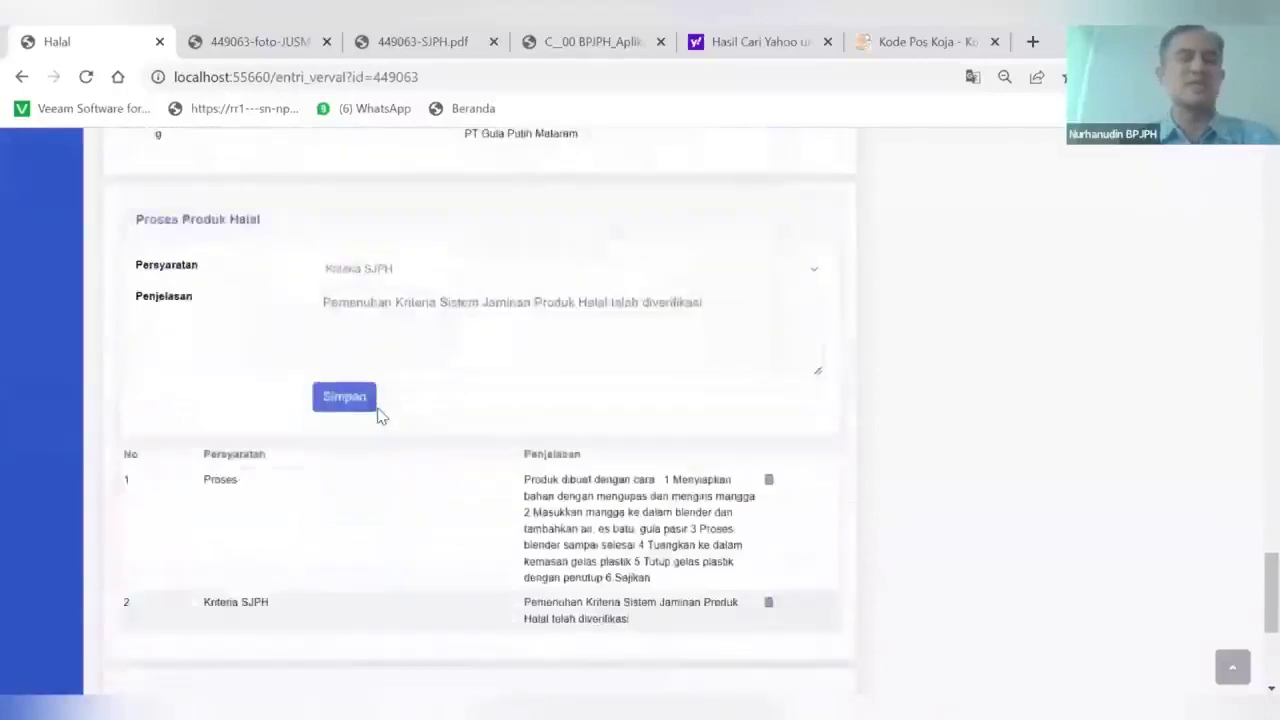
pyautogui.scroll(-3, 303, 466)
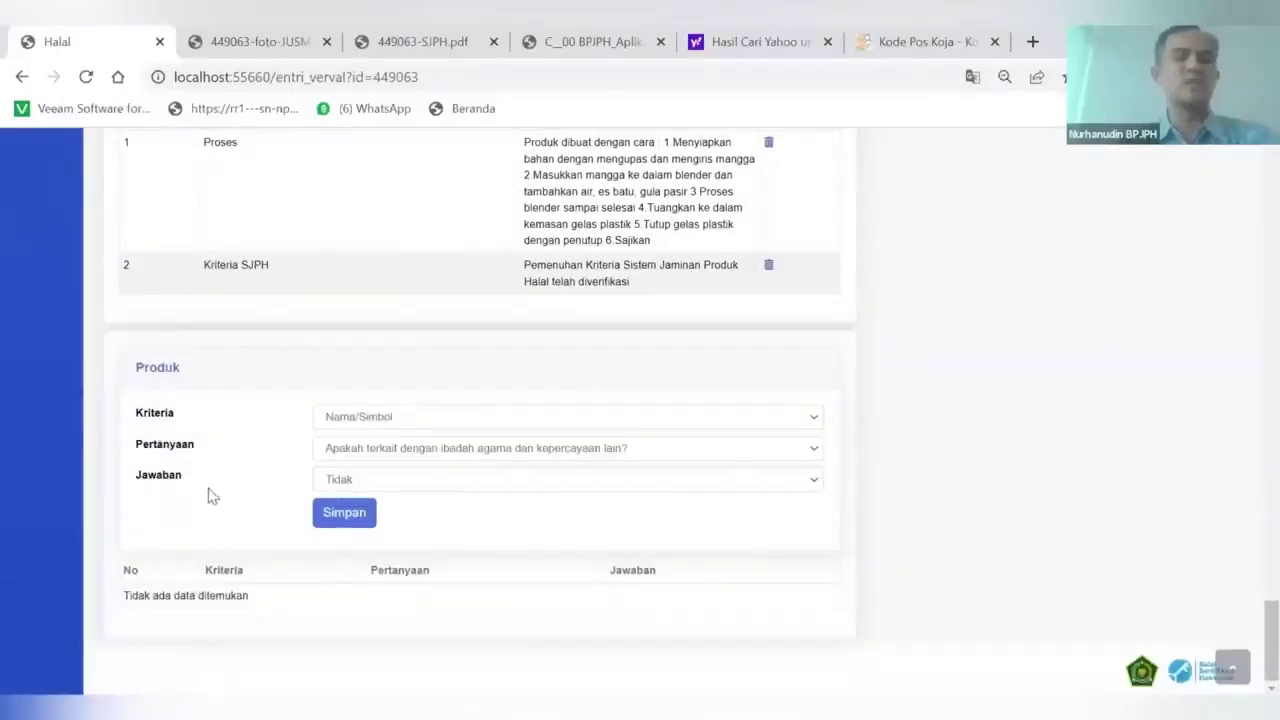
pyautogui.click(320, 510)
pyautogui.scroll(2, 322, 509)
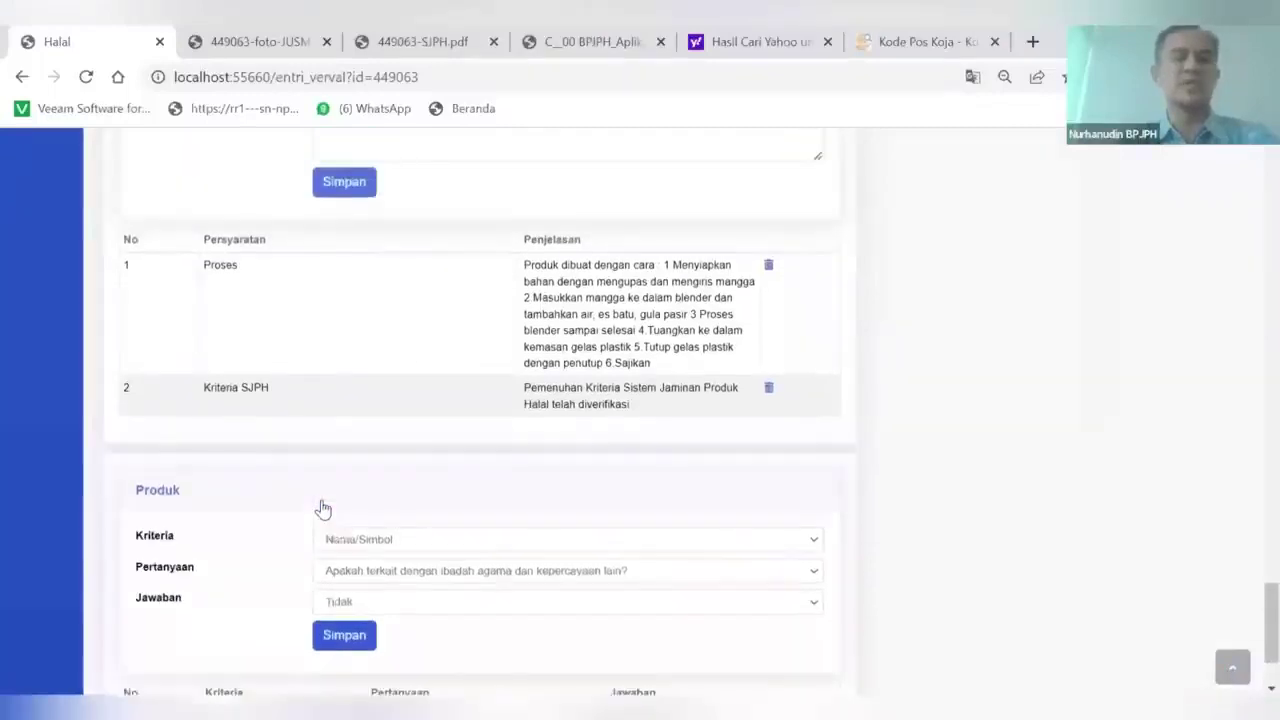
pyautogui.scroll(10, 322, 509)
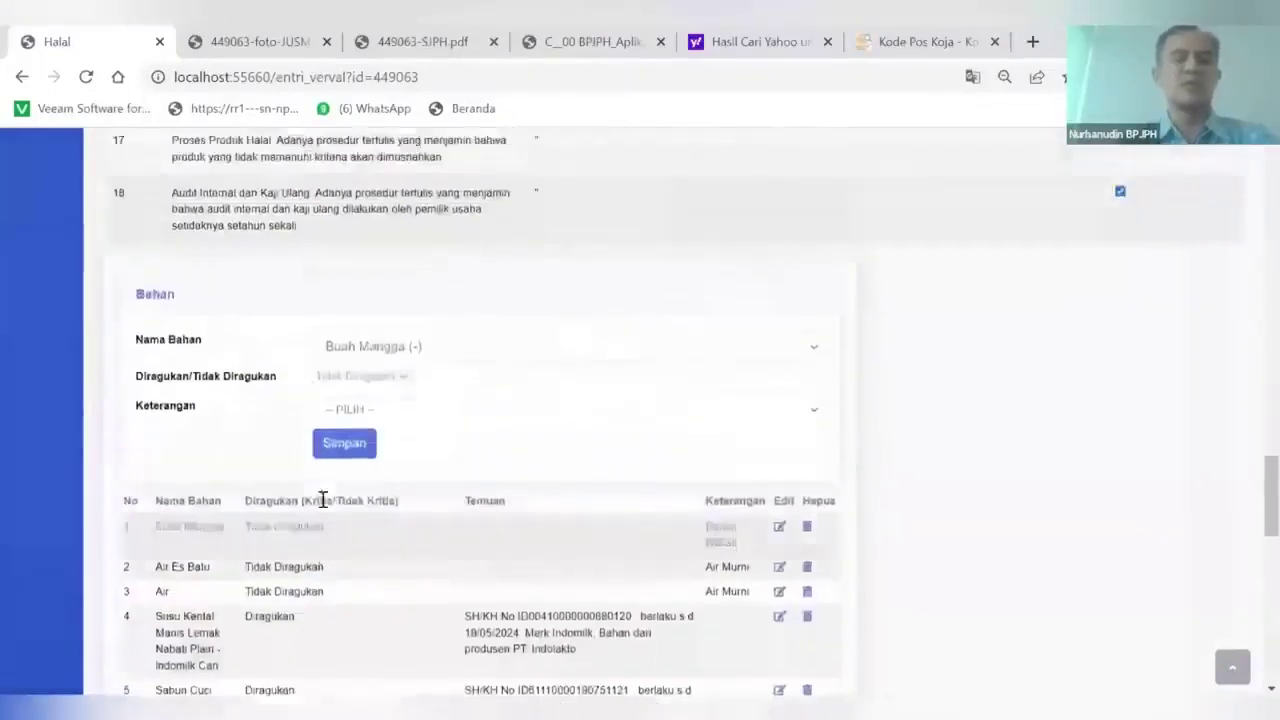
pyautogui.scroll(15, 806, 506)
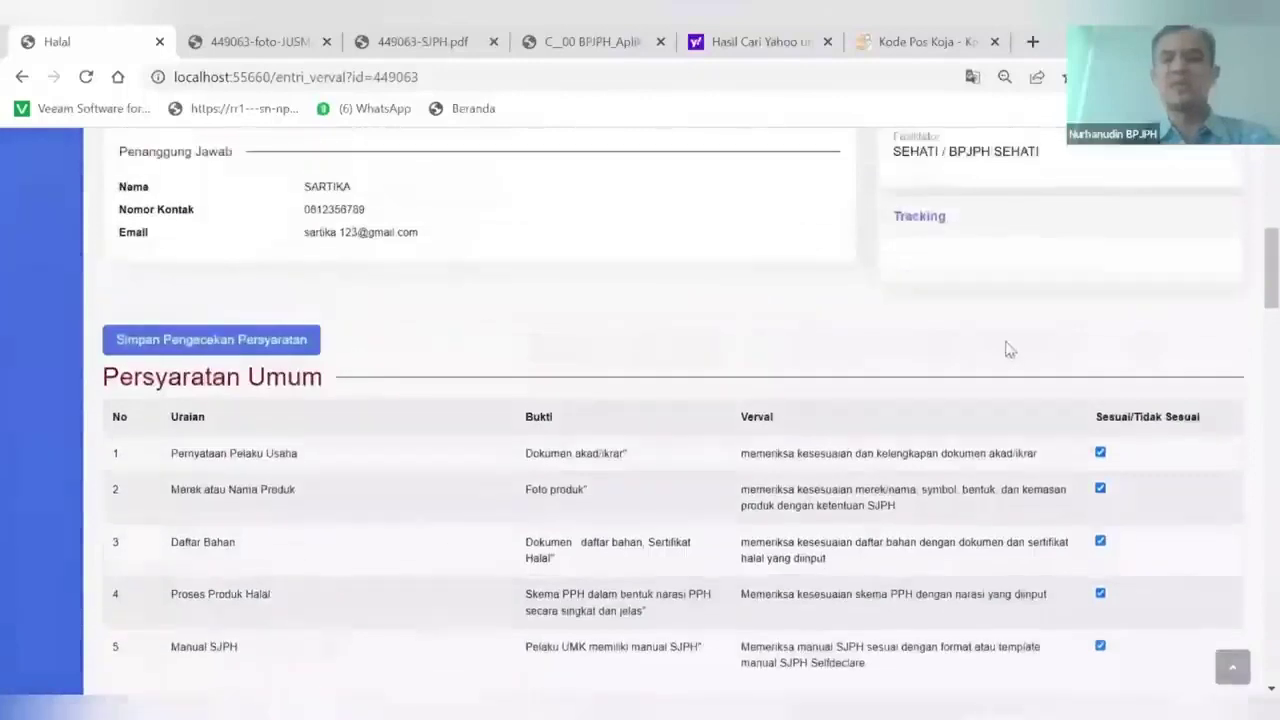
pyautogui.scroll(6, 1008, 349)
pyautogui.click(932, 366)
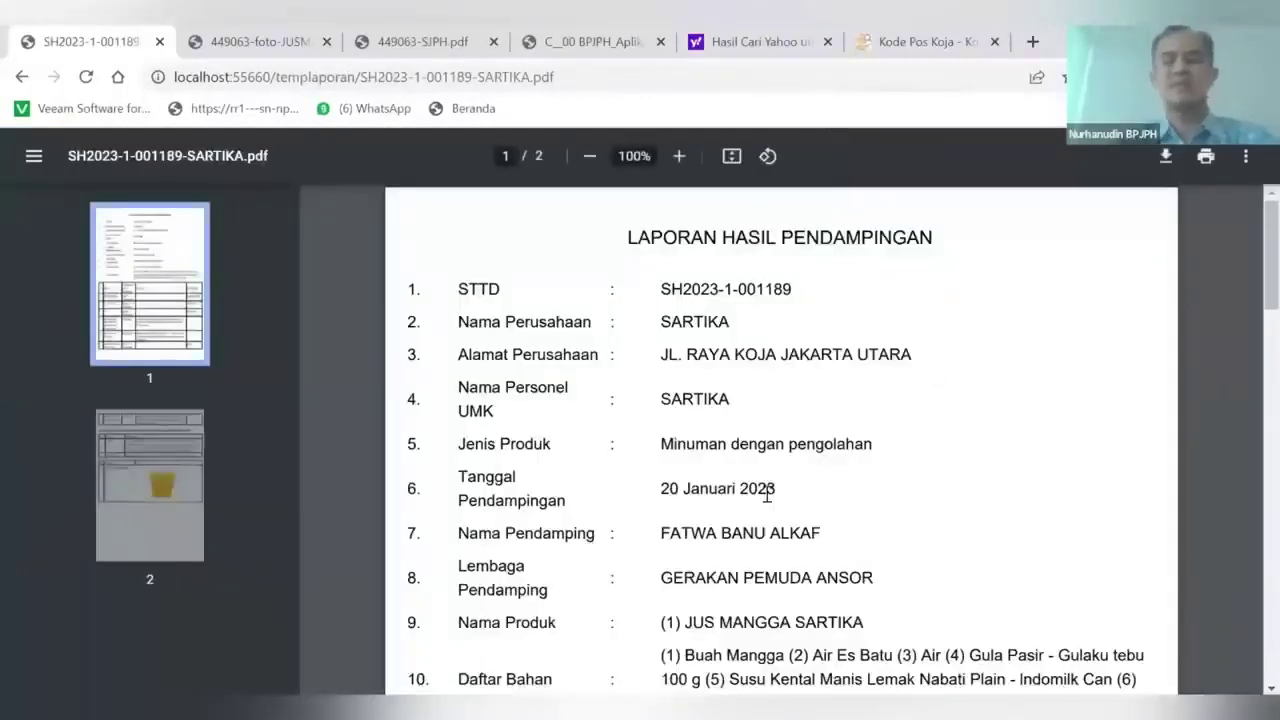
pyautogui.scroll(-3, 766, 488)
pyautogui.scroll(-10, 767, 484)
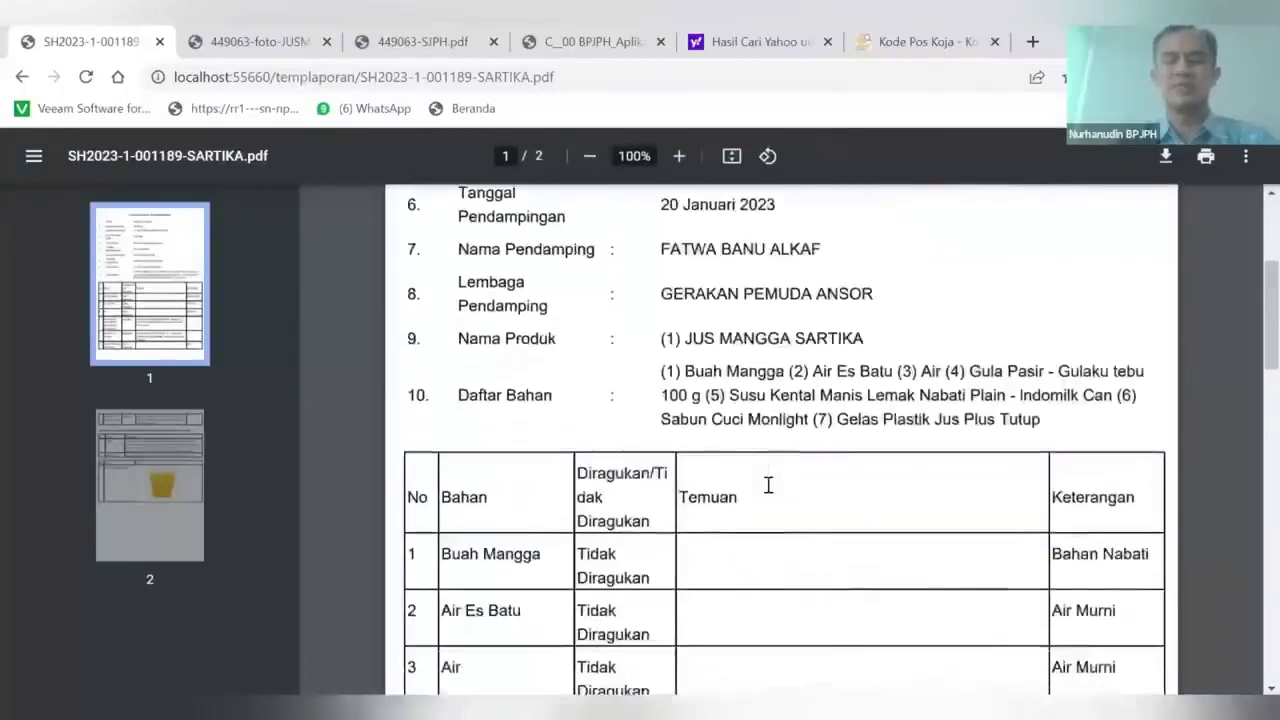
pyautogui.scroll(-15, 630, 457)
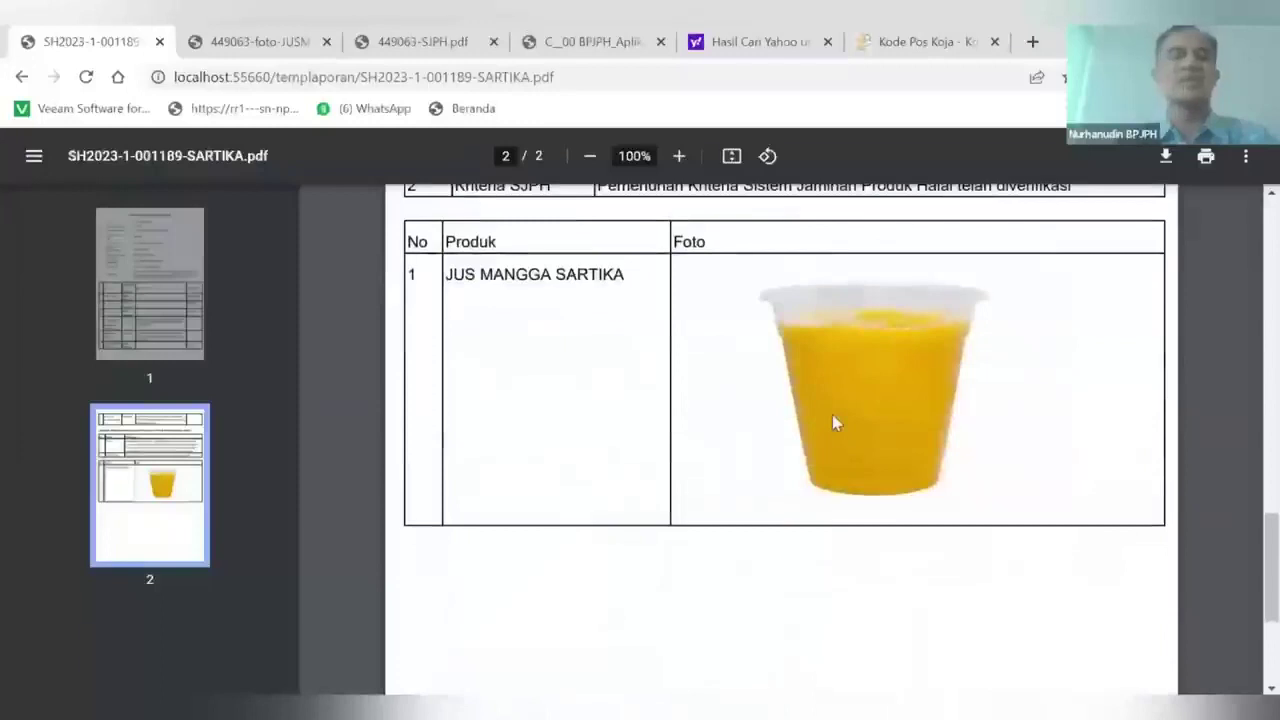
pyautogui.scroll(10, 836, 422)
pyautogui.click(22, 78)
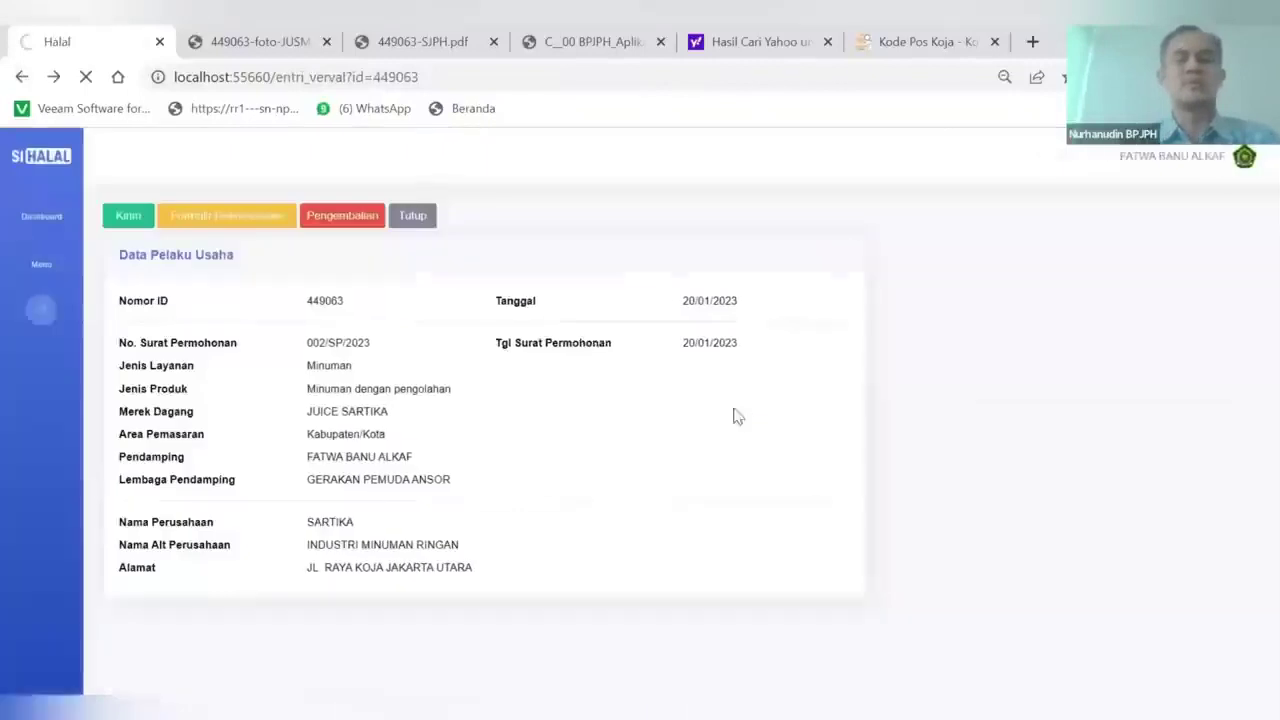
# Generate and review HasilVerval-449063.pdf, then return to the Halal tab
pyautogui.click(1094, 368)
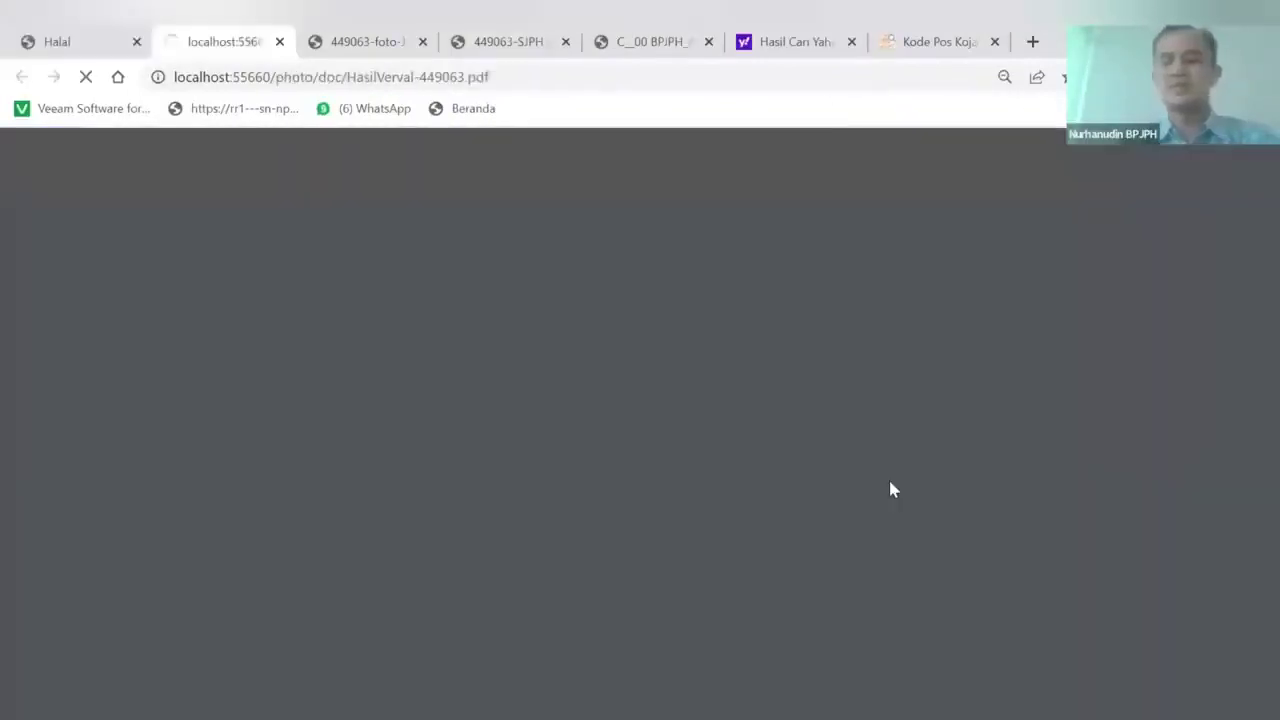
pyautogui.scroll(-3, 893, 489)
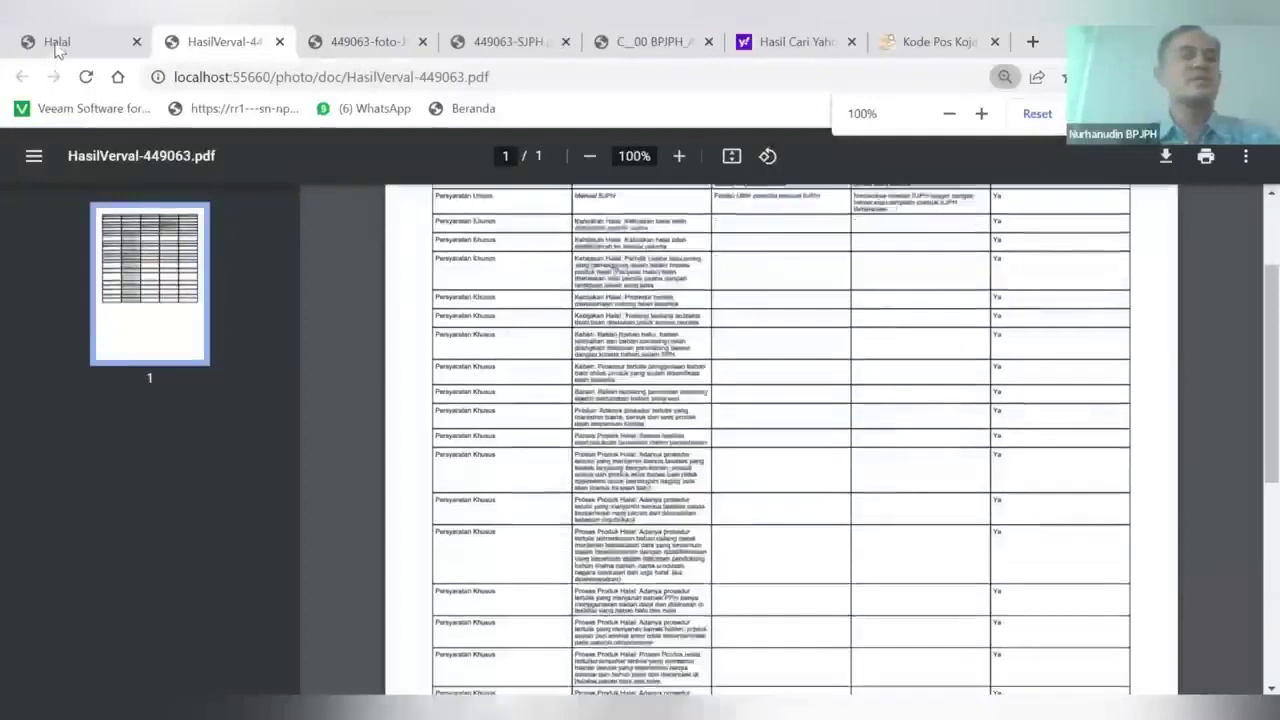
pyautogui.click(188, 215)
pyautogui.hotkey('ctrl', 'shift', 'Tab')
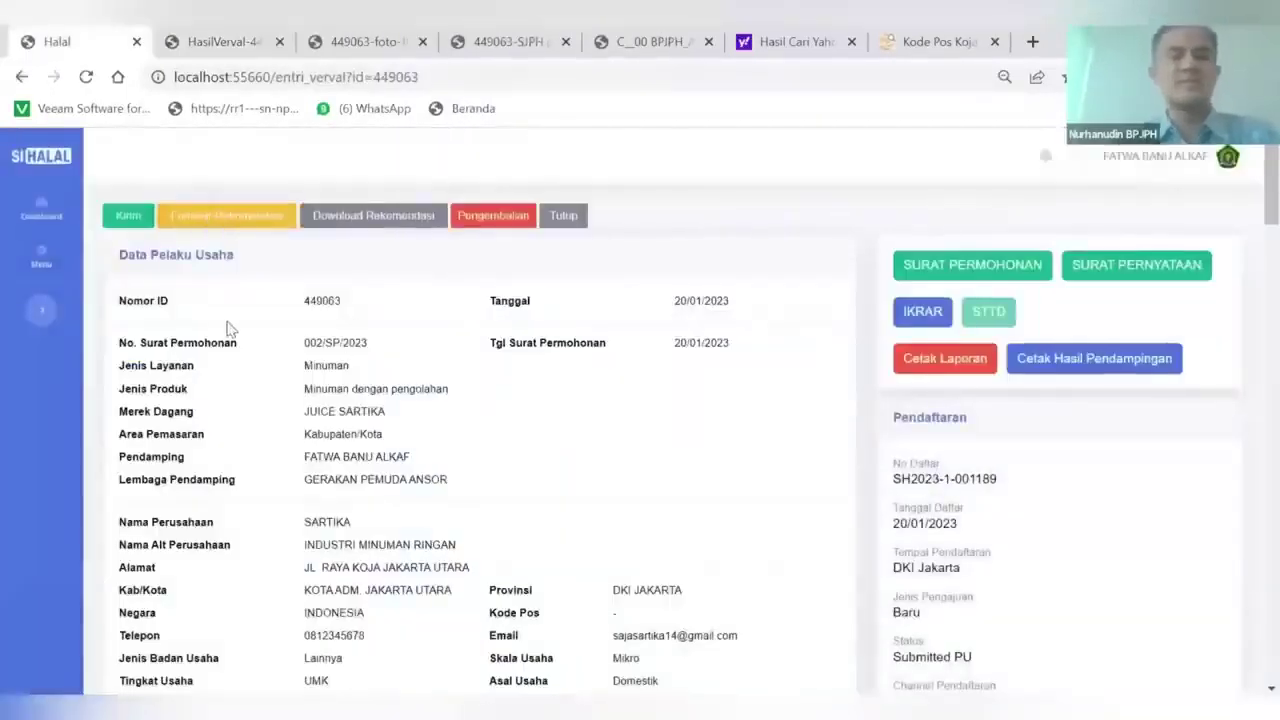
pyautogui.scroll(-4, 283, 406)
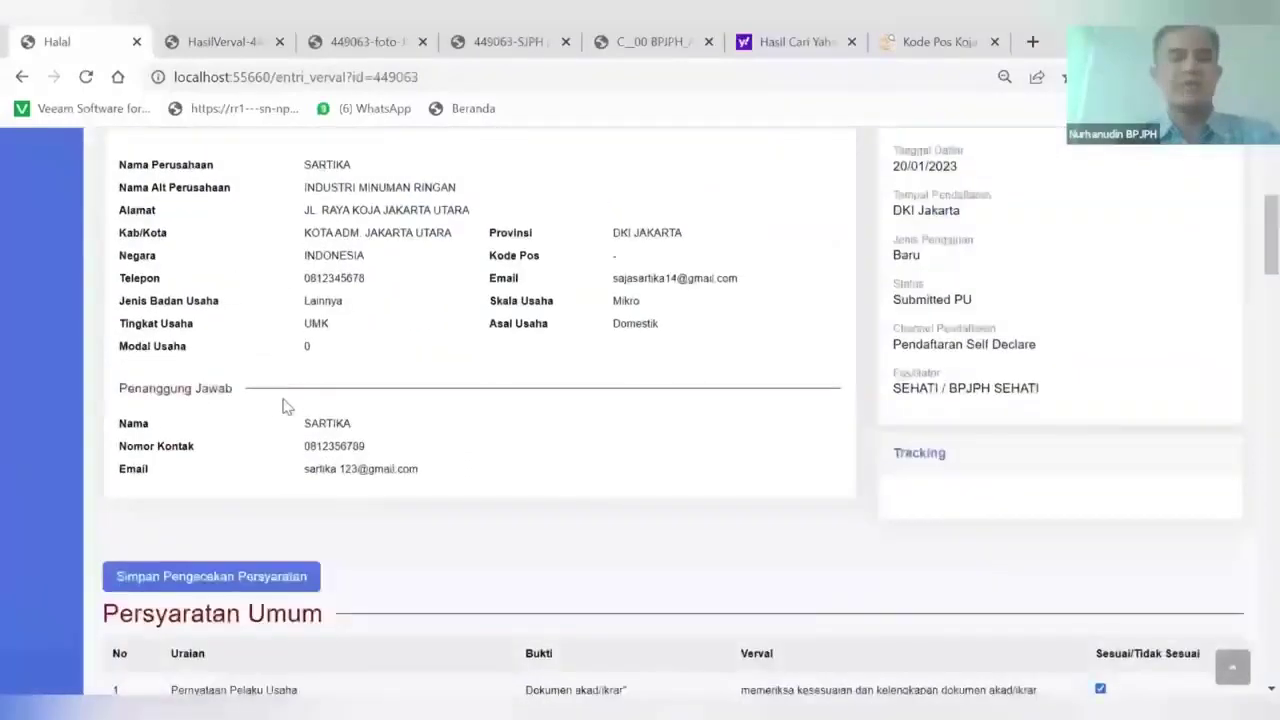
pyautogui.scroll(2, 283, 406)
pyautogui.scroll(2, 283, 406)
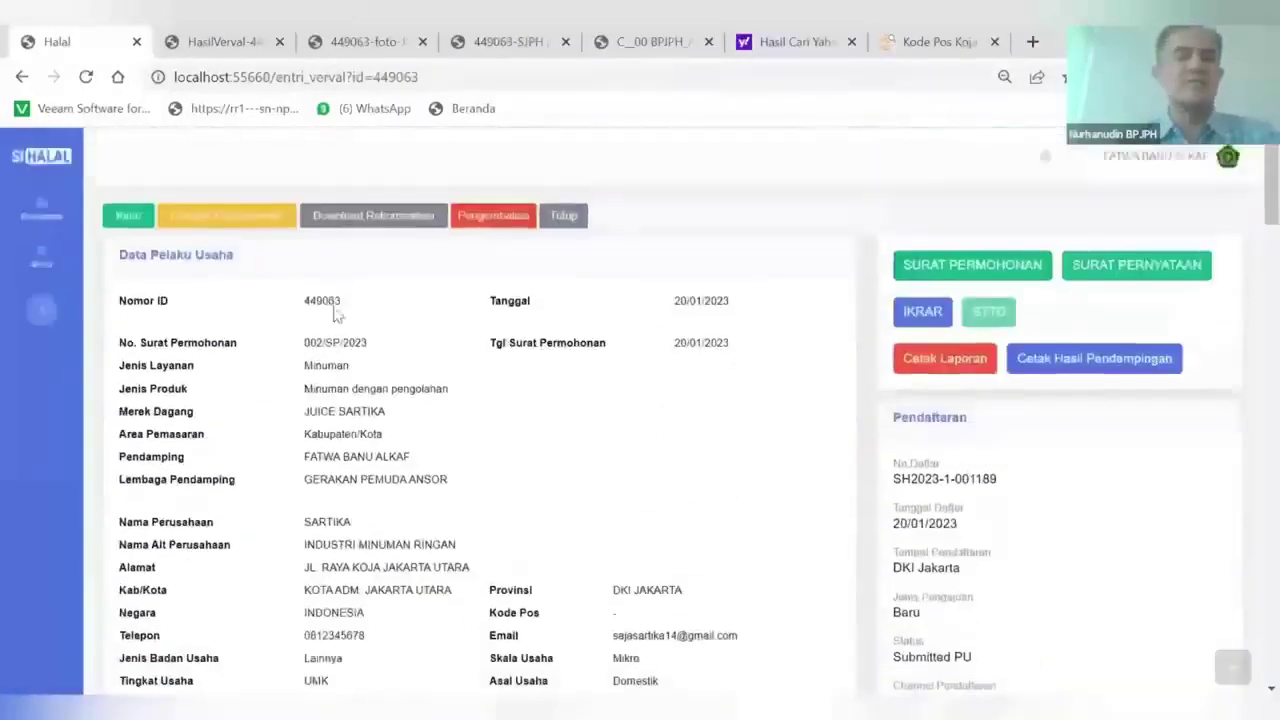
pyautogui.click(362, 216)
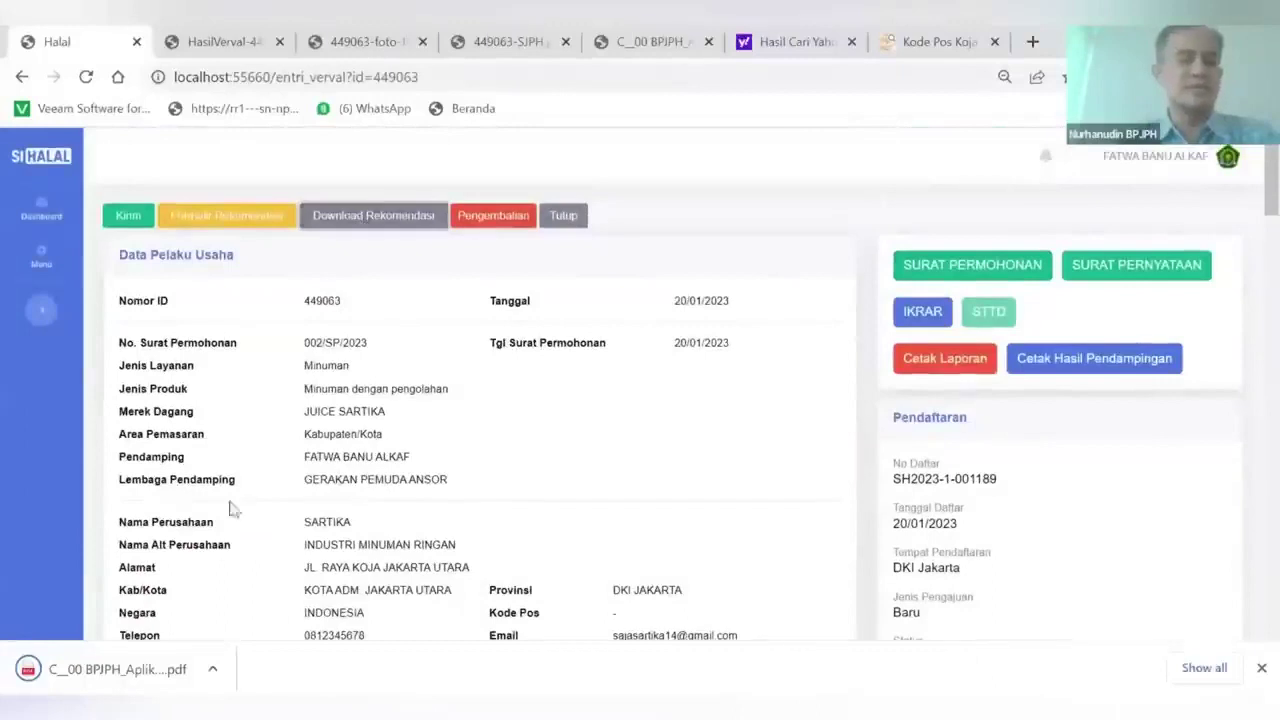
pyautogui.click(140, 668)
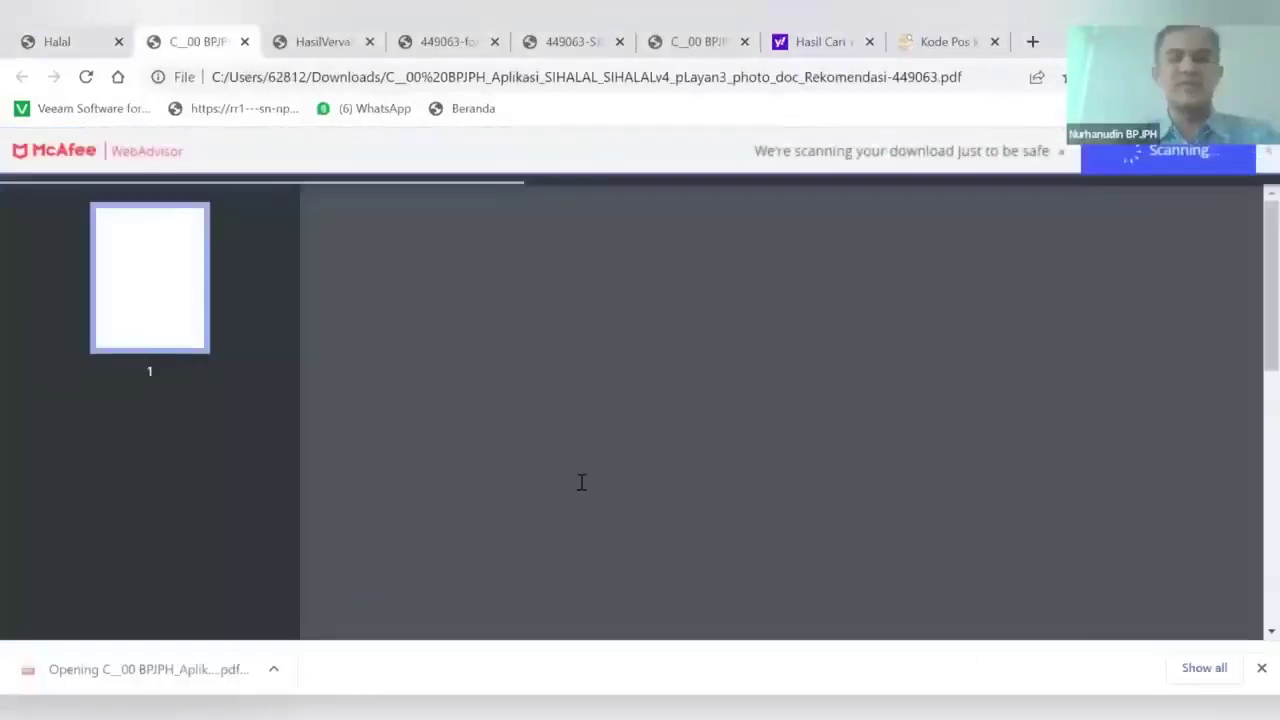
pyautogui.scroll(-4, 583, 483)
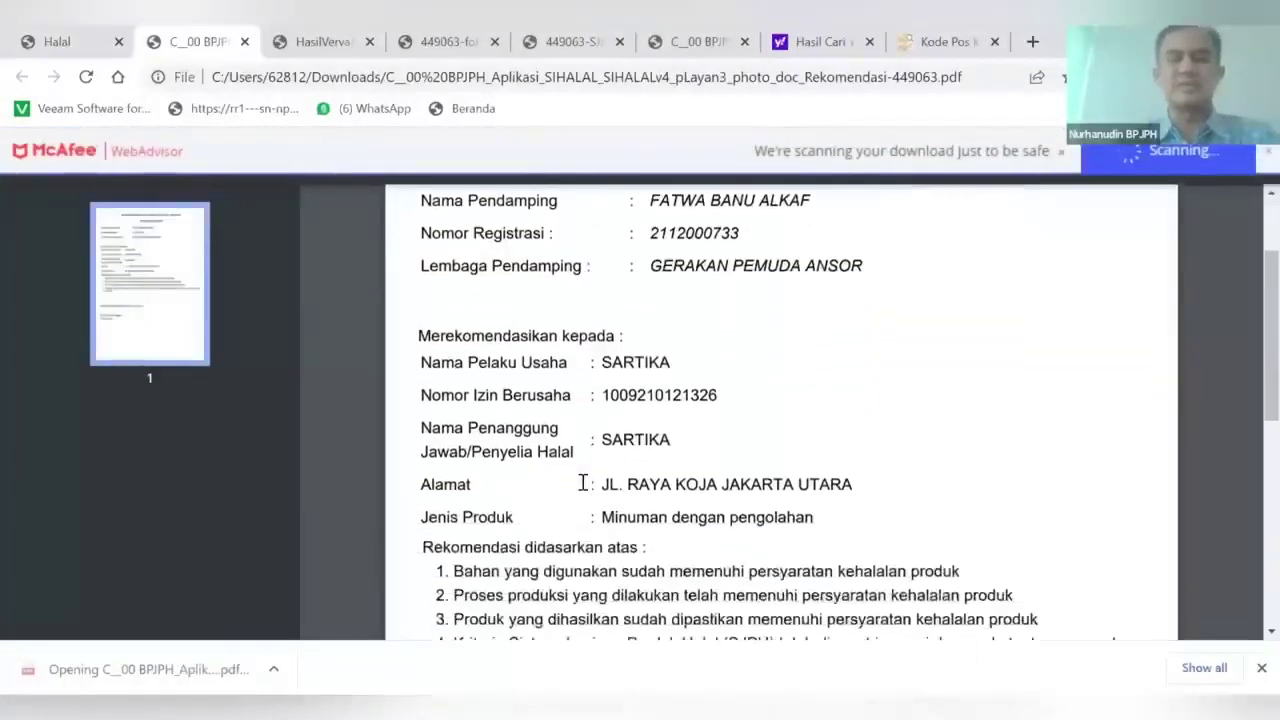
pyautogui.scroll(3, 583, 483)
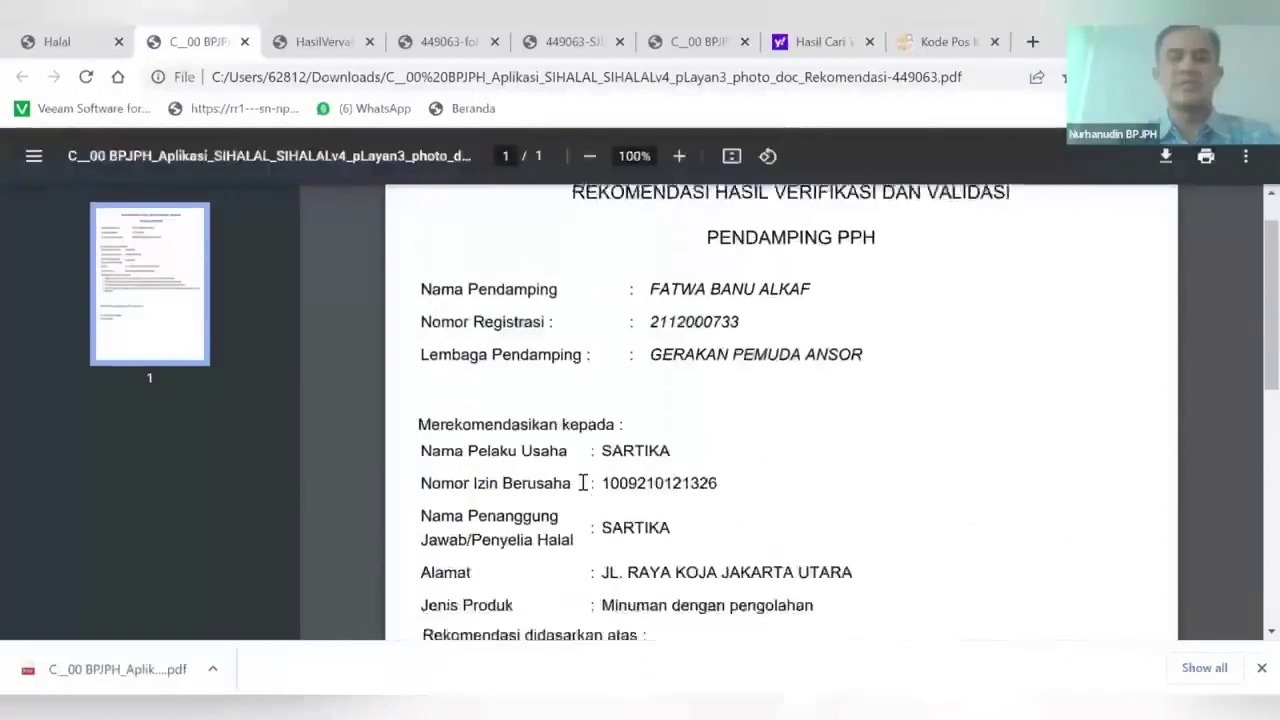
pyautogui.click(75, 45)
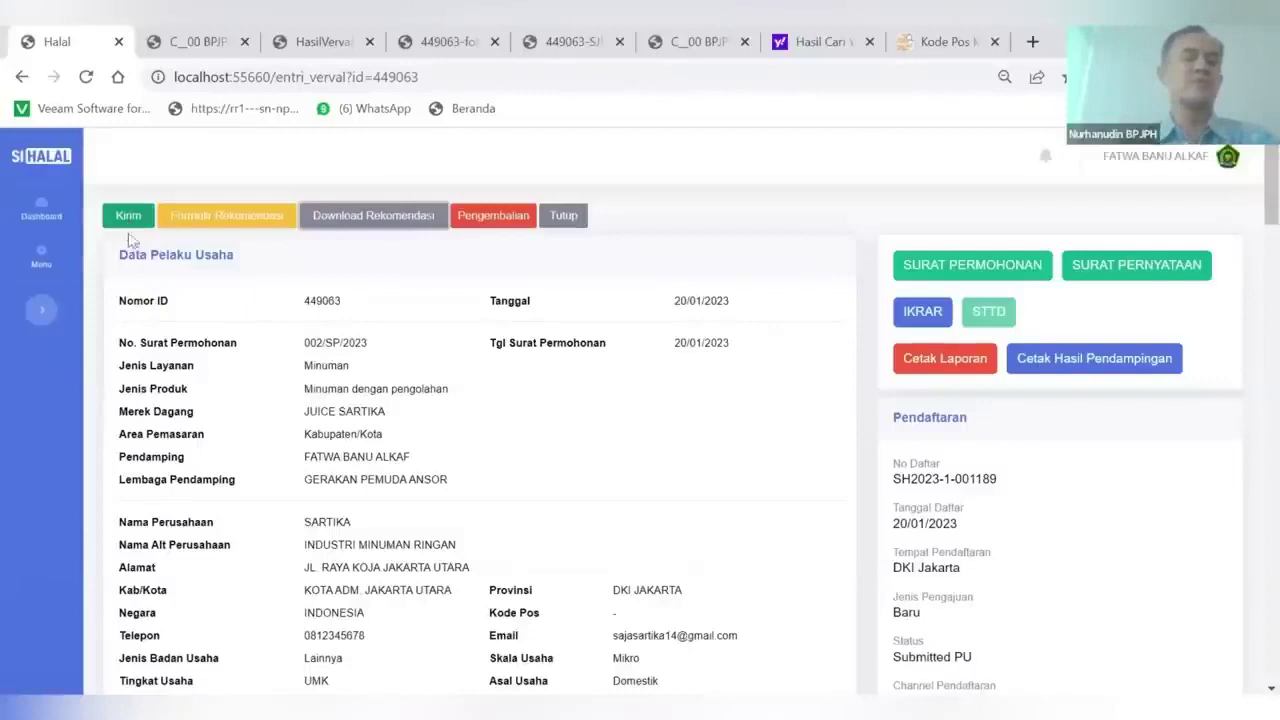
pyautogui.click(125, 225)
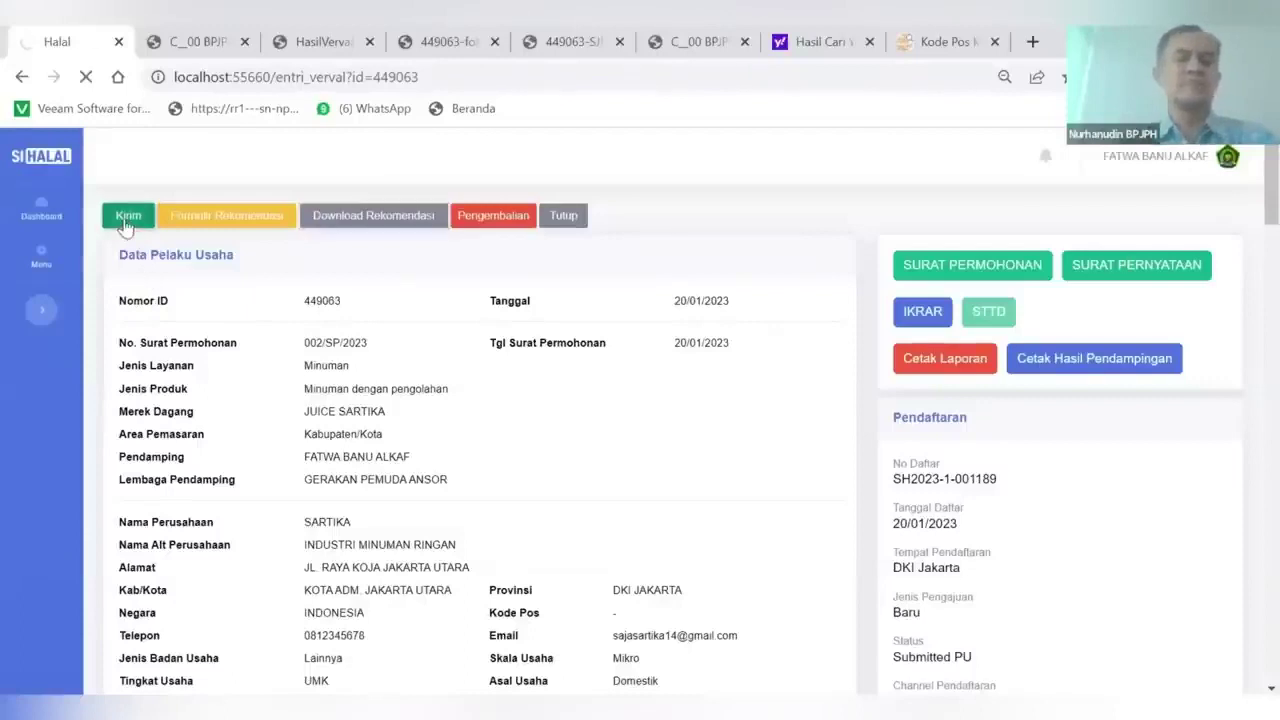
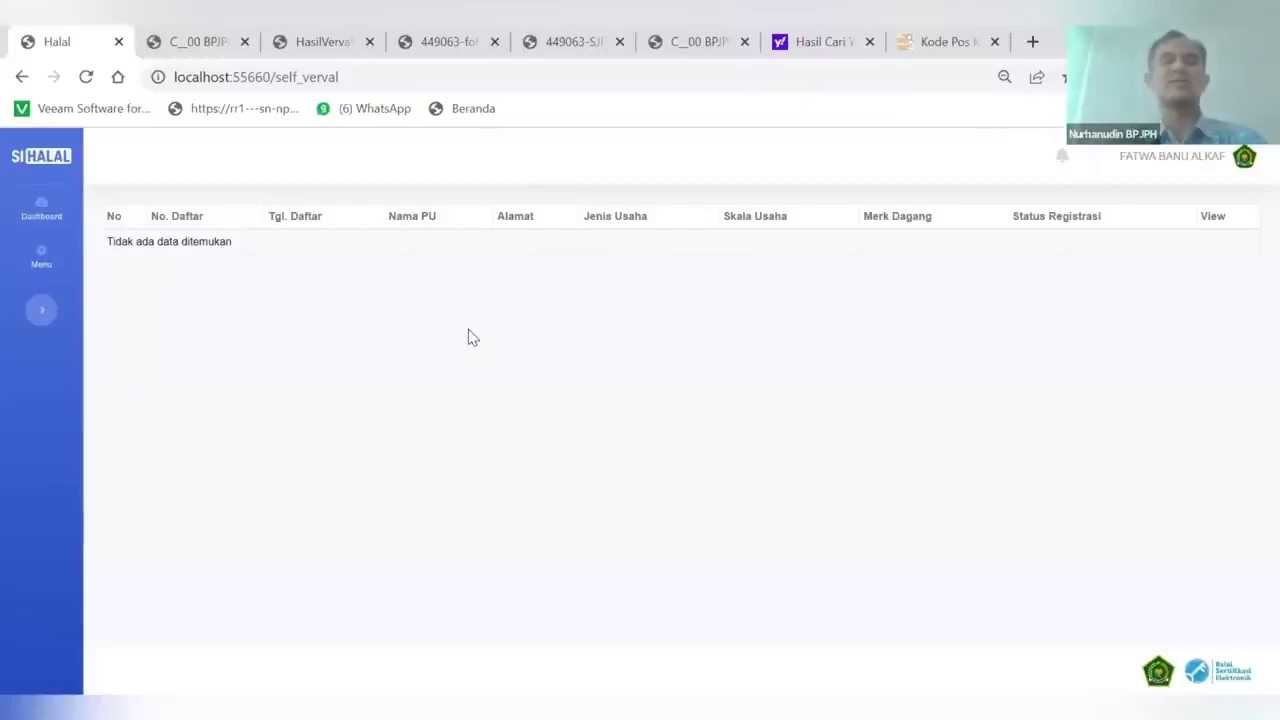
# Sign out, then sign in to the business owner's account with her saved e-mail and password
pyautogui.click(1245, 160)
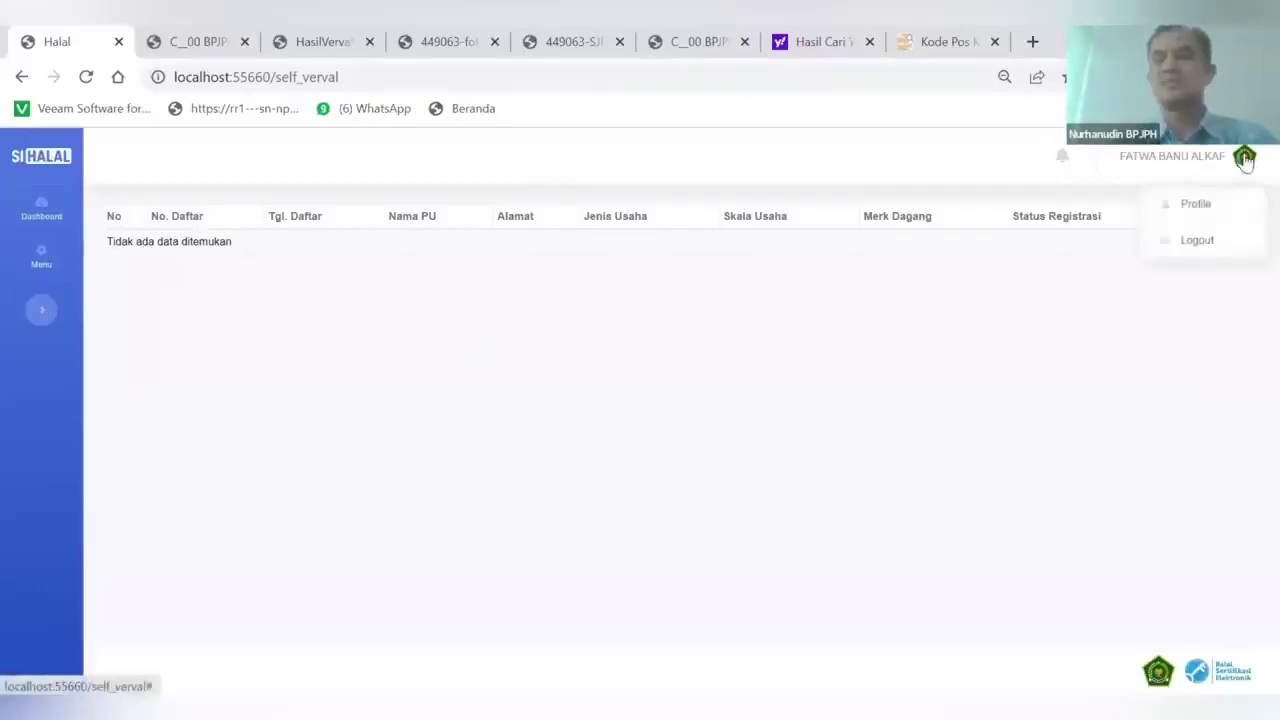
pyautogui.click(1194, 254)
pyautogui.click(758, 272)
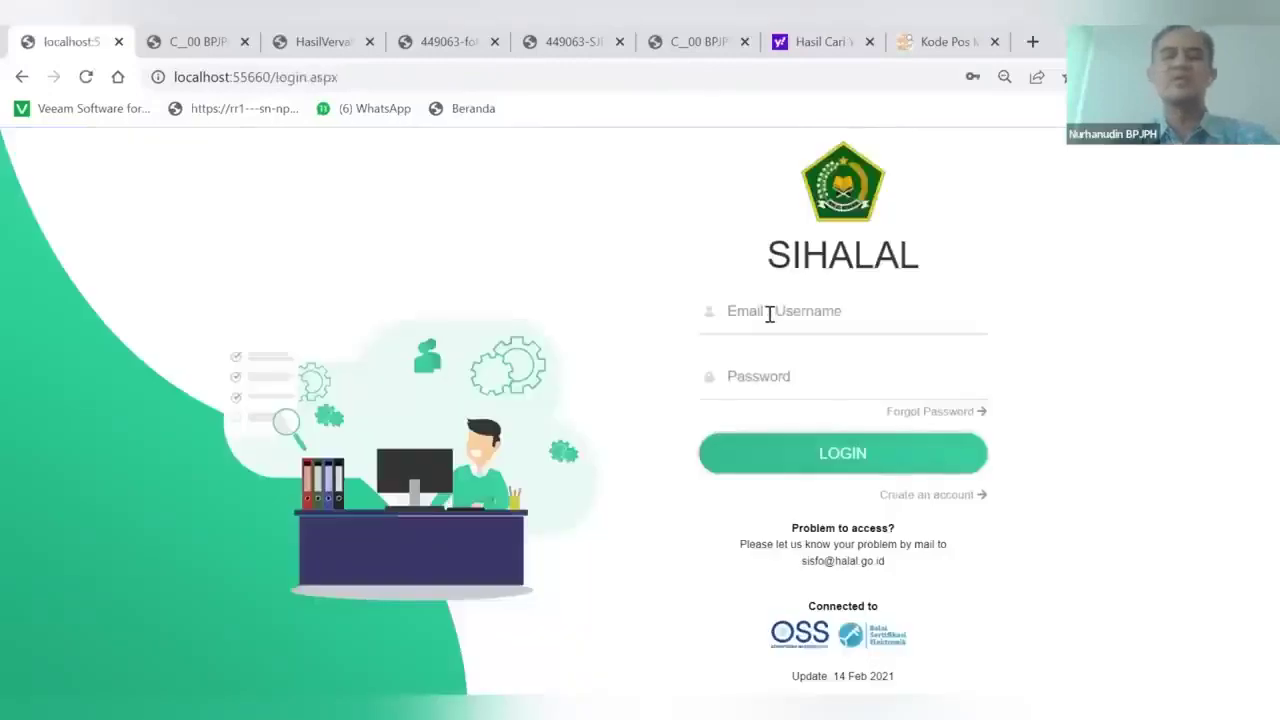
pyautogui.click(769, 314)
pyautogui.write('sart')
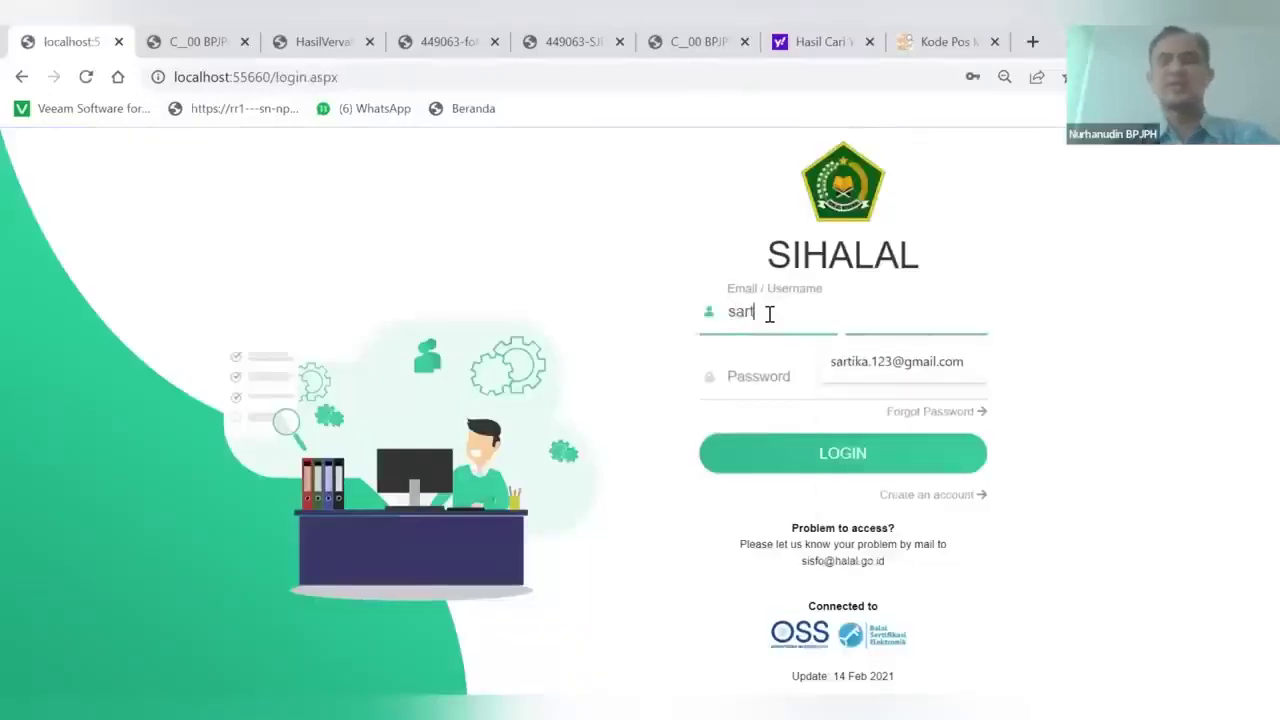
pyautogui.click(893, 362)
pyautogui.click(794, 375)
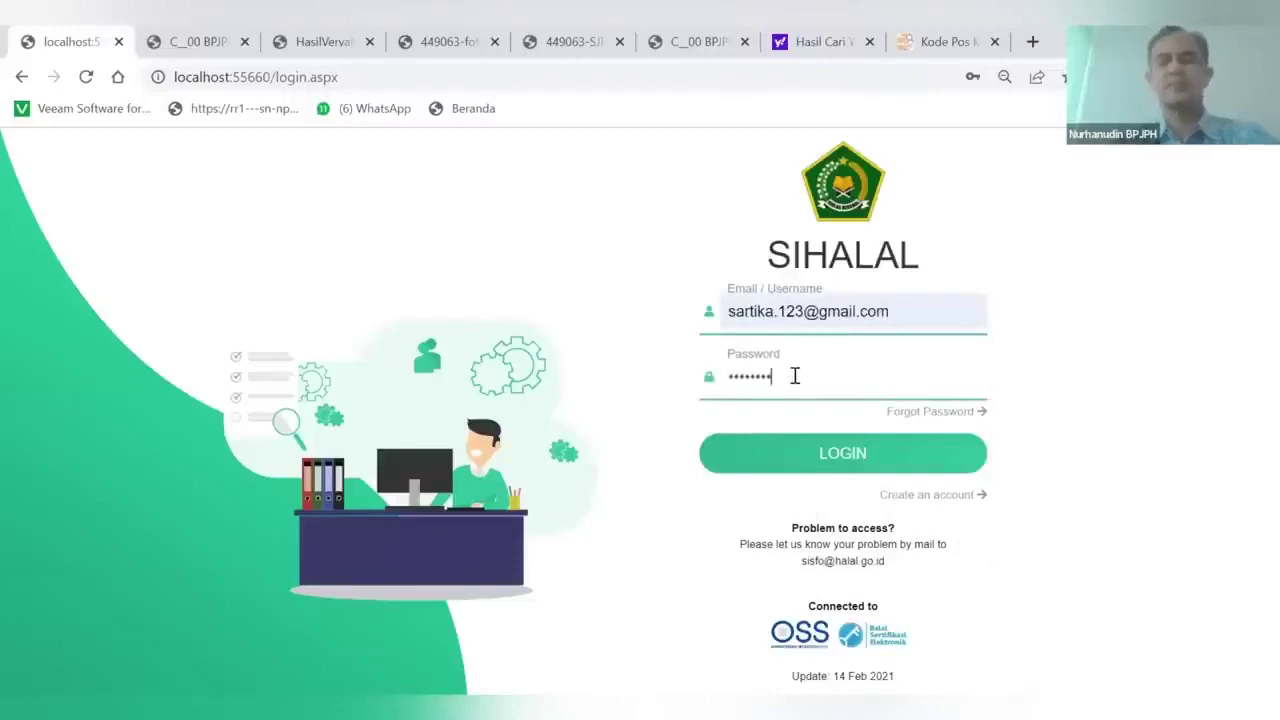
pyautogui.click(818, 456)
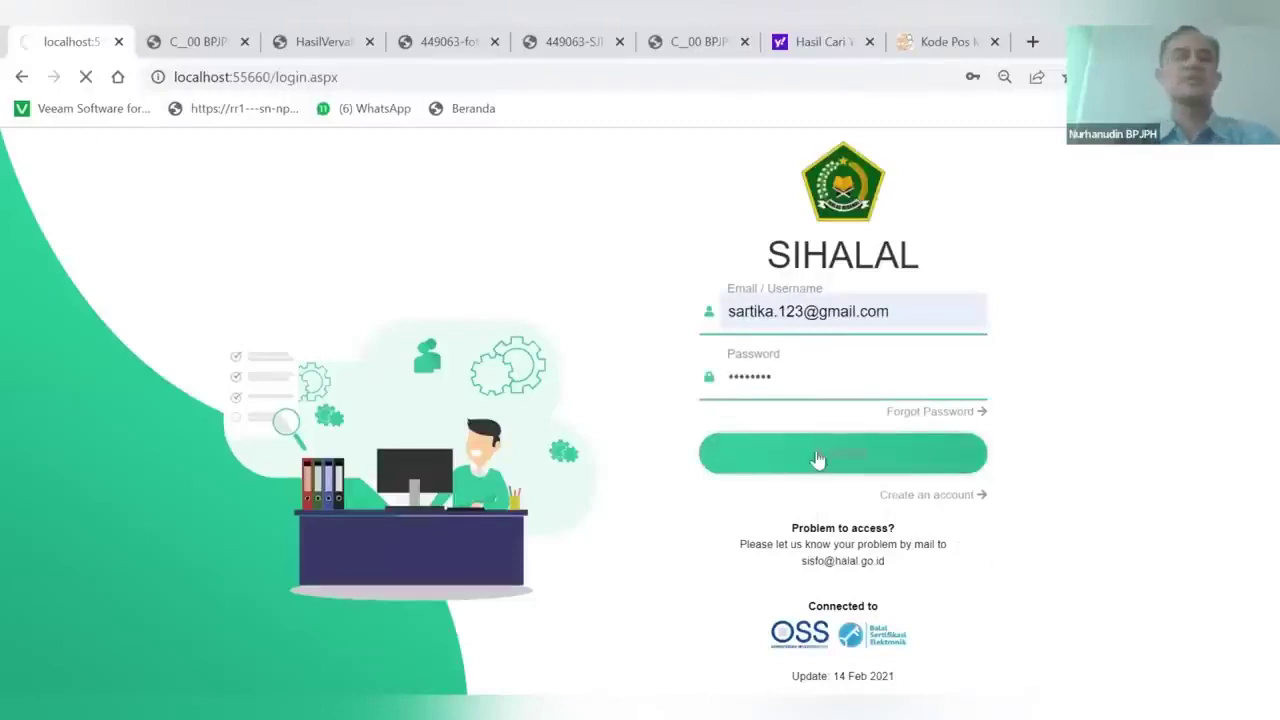
# Open Sertifikasi > Status Permohonan and look over the submitted application list
pyautogui.moveTo(42, 262)
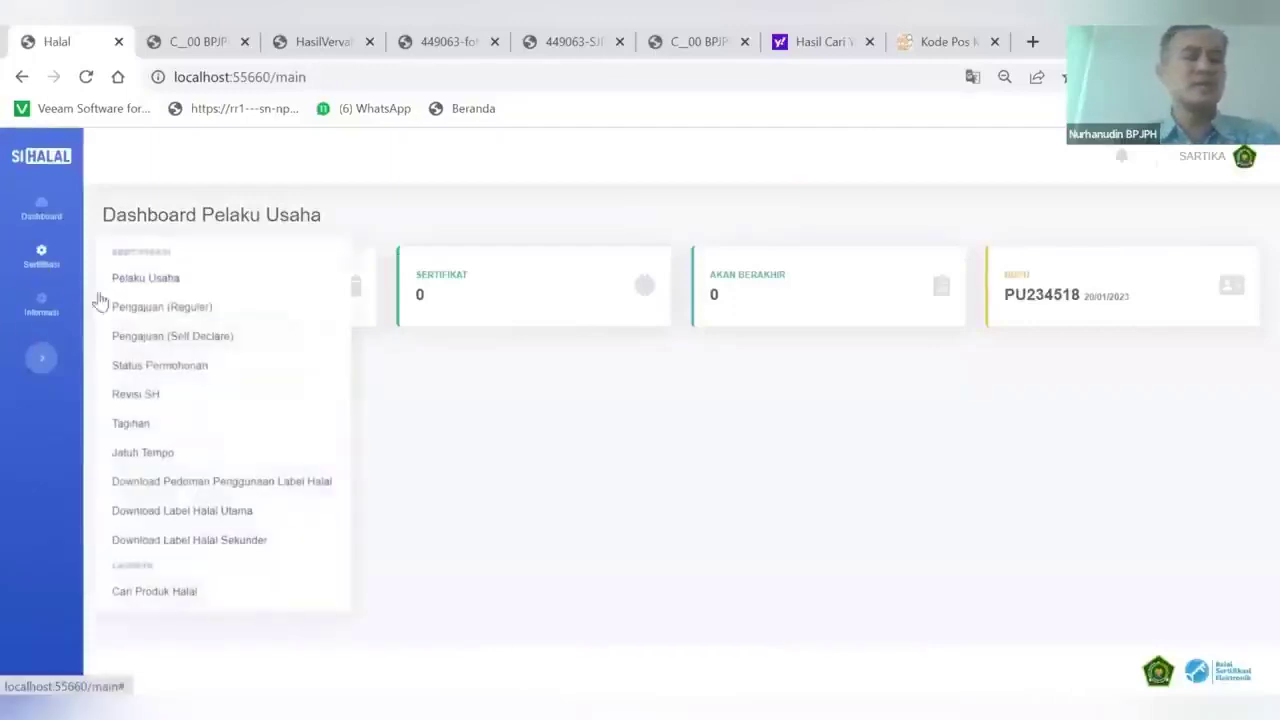
pyautogui.click(165, 367)
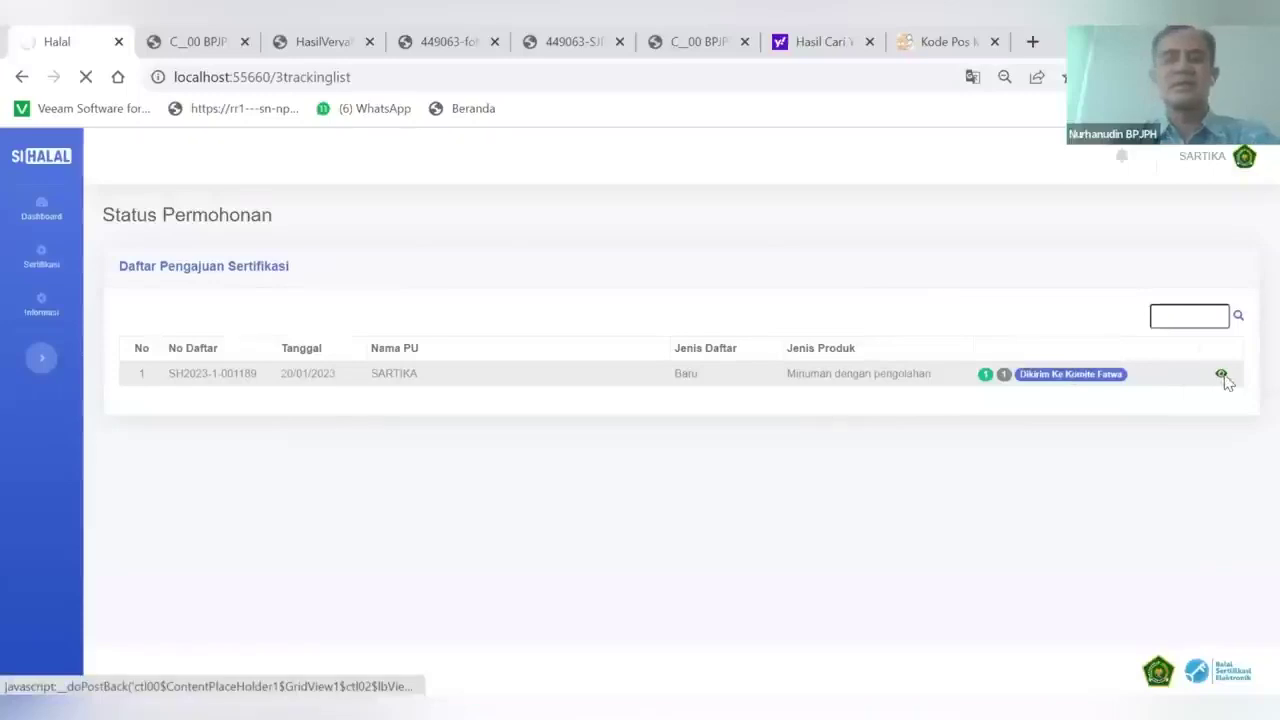
pyautogui.scroll(-2, 863, 503)
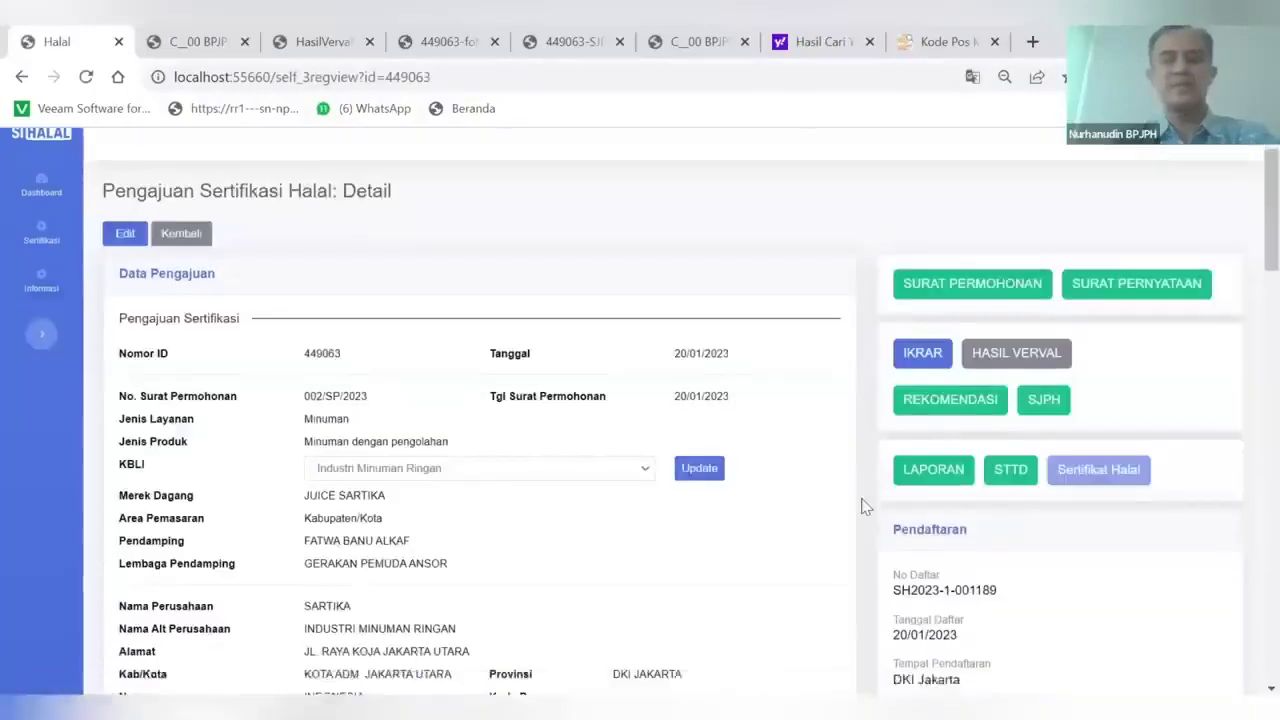
pyautogui.scroll(-2, 863, 505)
pyautogui.scroll(1, 960, 440)
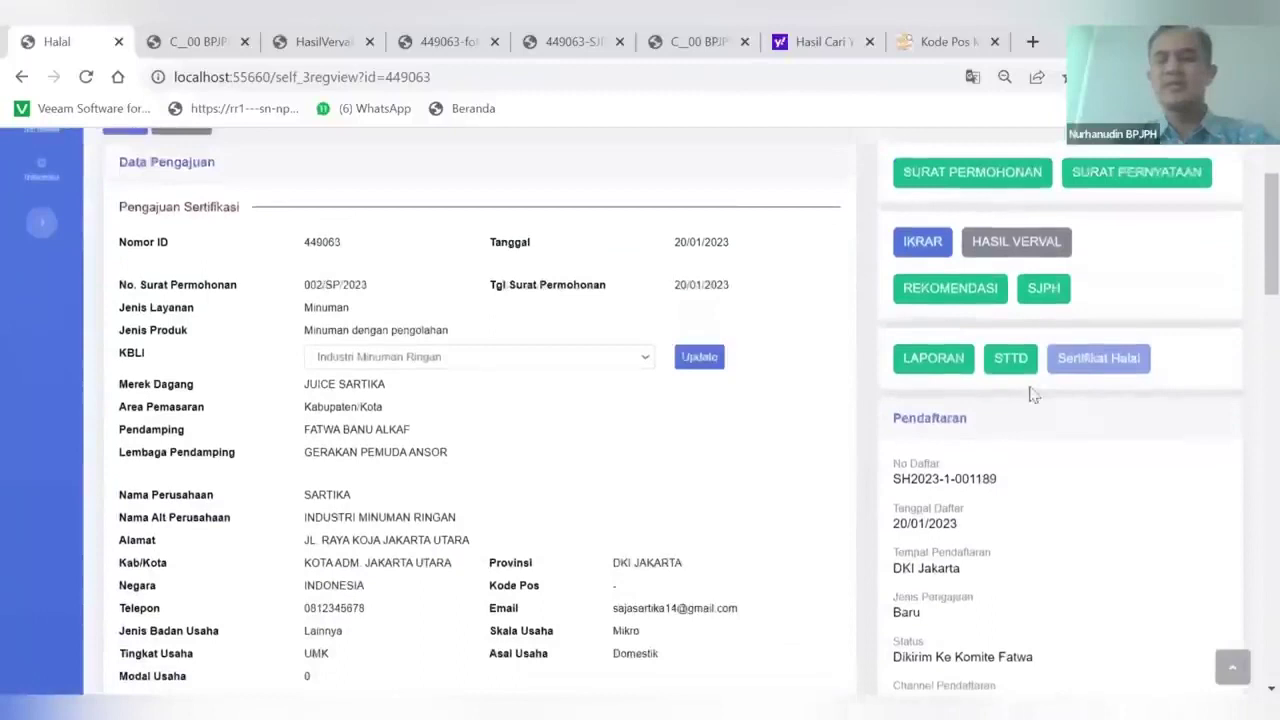
# Open the STTD document receipt PDF and scroll through it
pyautogui.click(1010, 362)
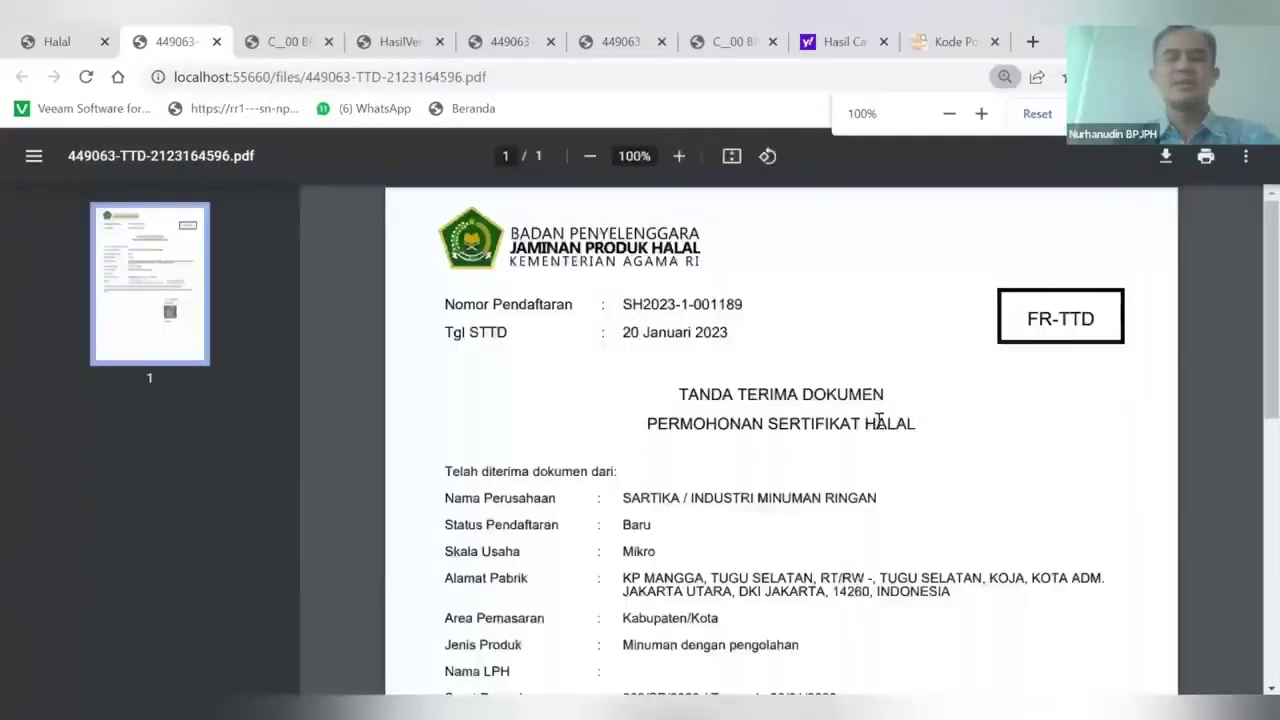
pyautogui.scroll(-2, 857, 432)
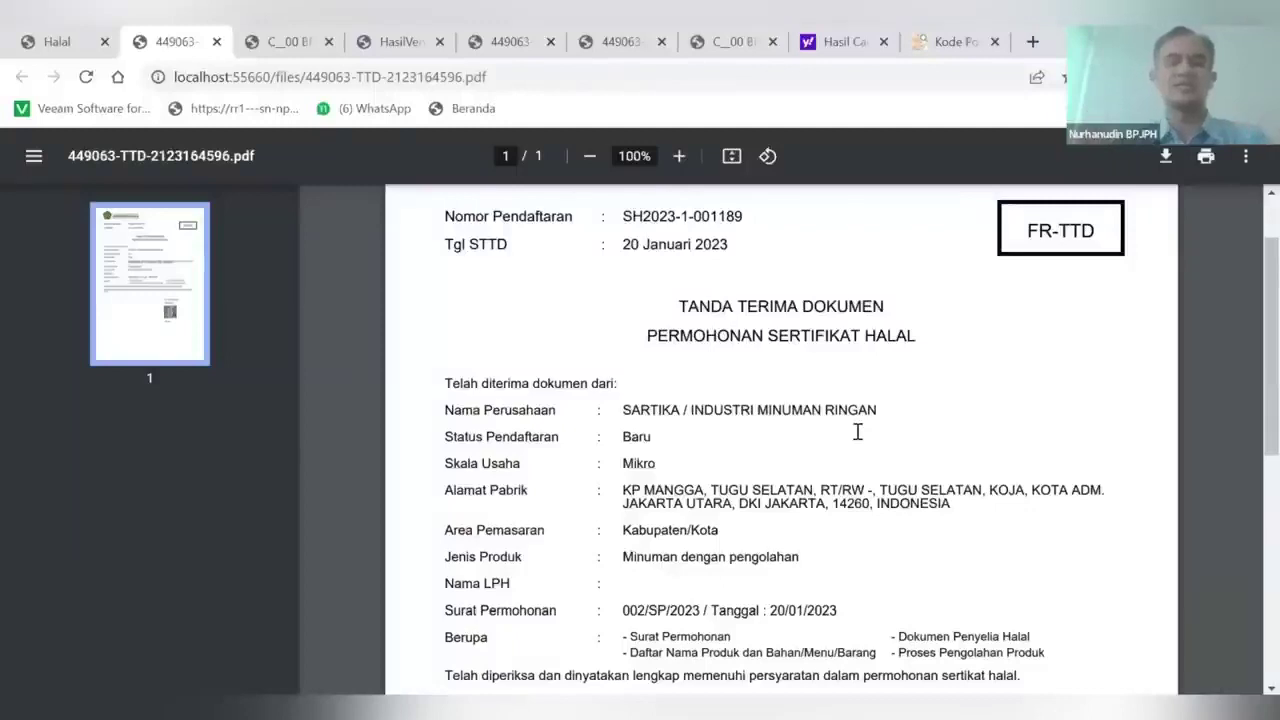
pyautogui.scroll(-3, 857, 432)
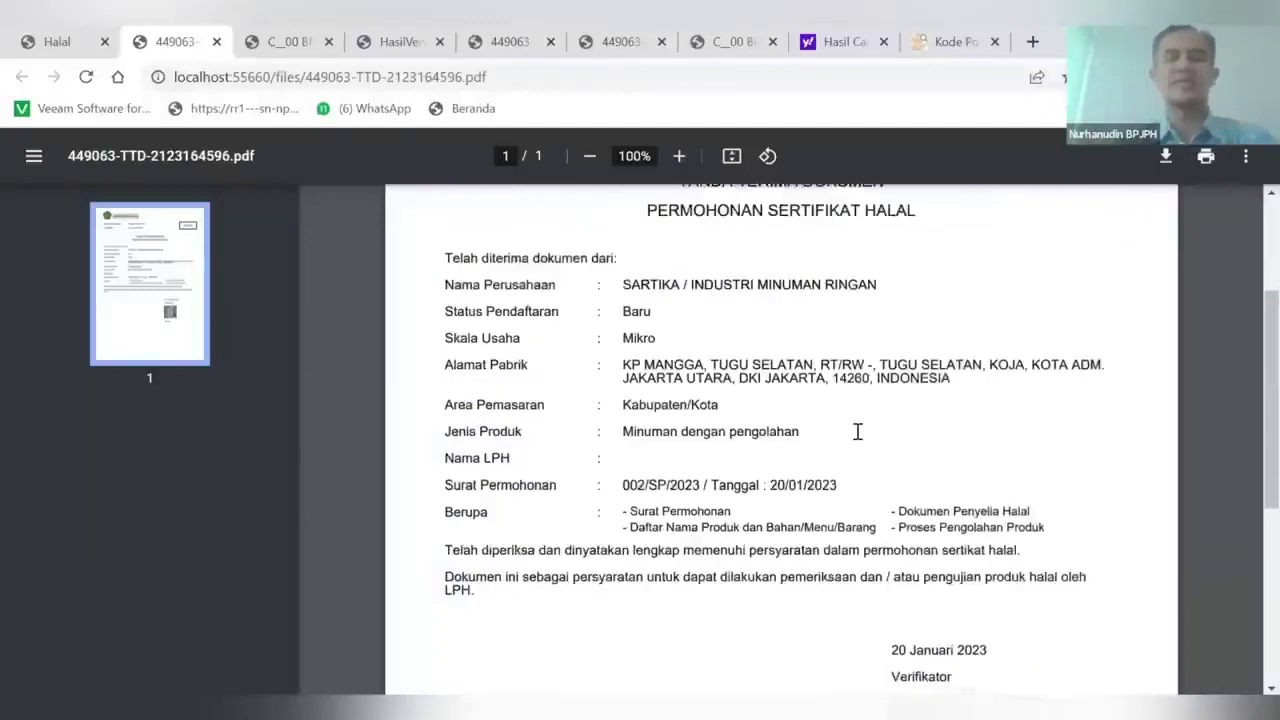
pyautogui.scroll(-4, 857, 432)
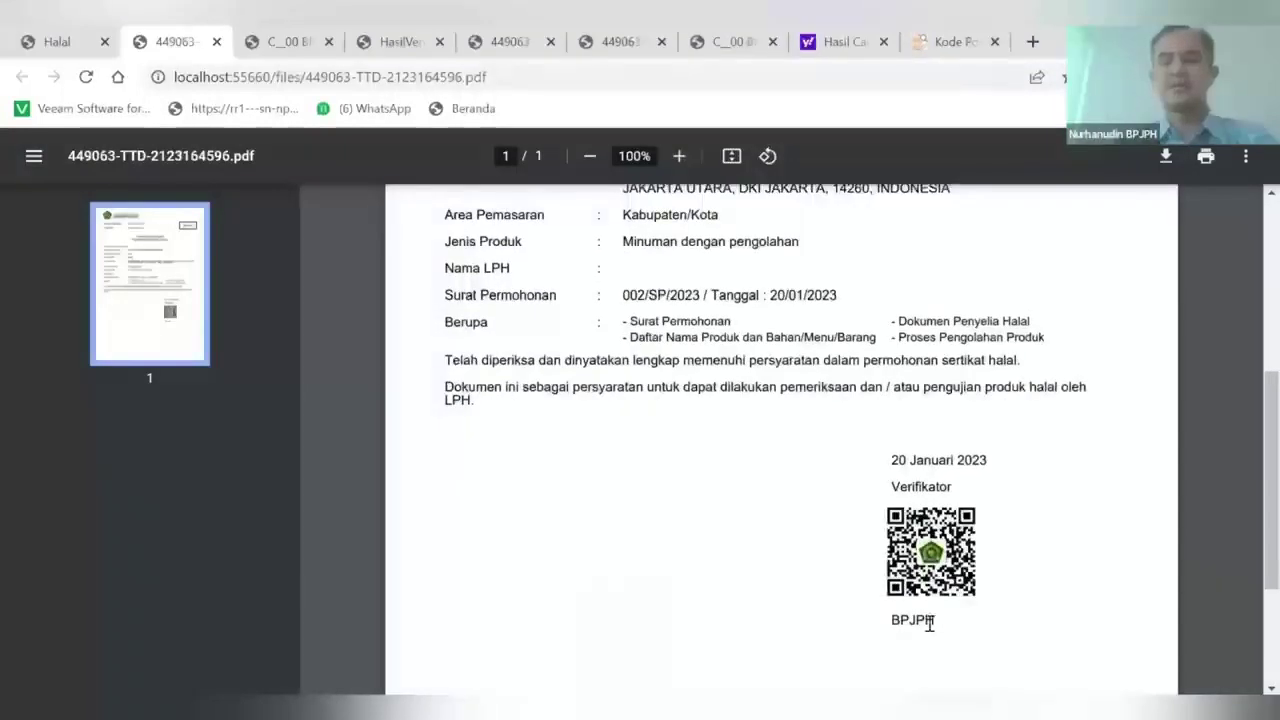
pyautogui.scroll(3, 897, 558)
pyautogui.scroll(-3, 897, 558)
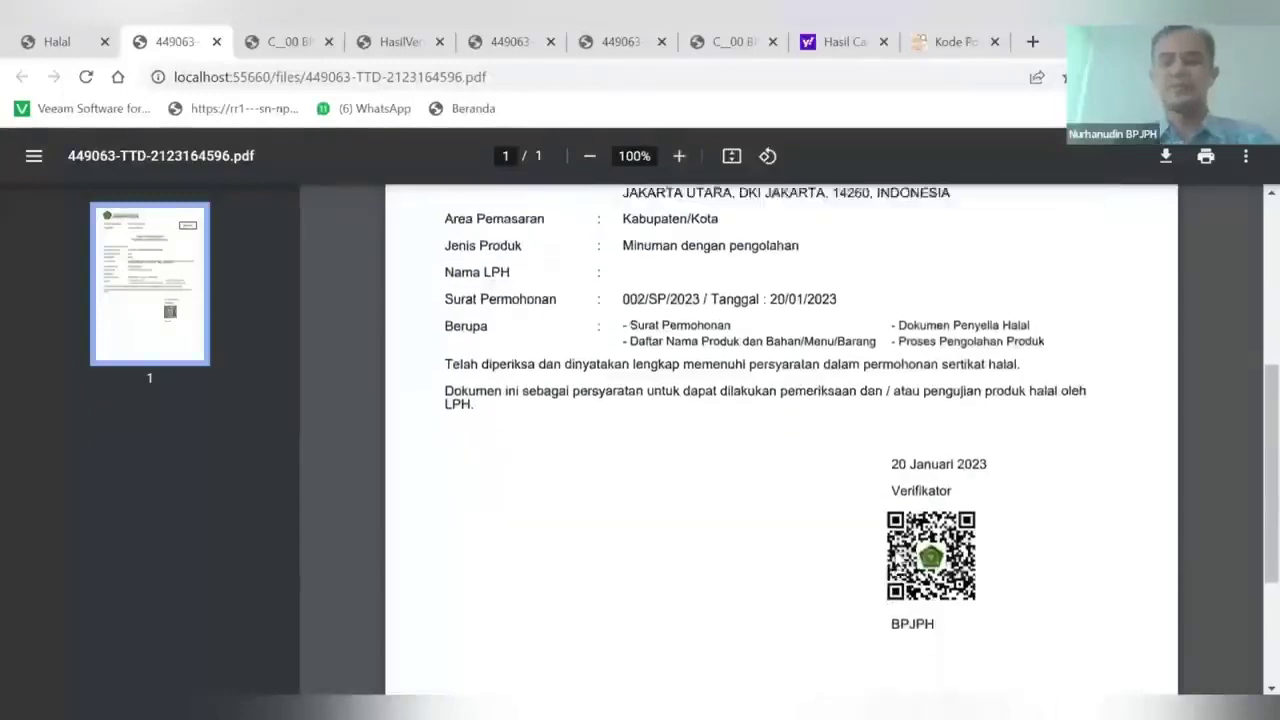
pyautogui.scroll(7, 897, 558)
pyautogui.scroll(3, 897, 558)
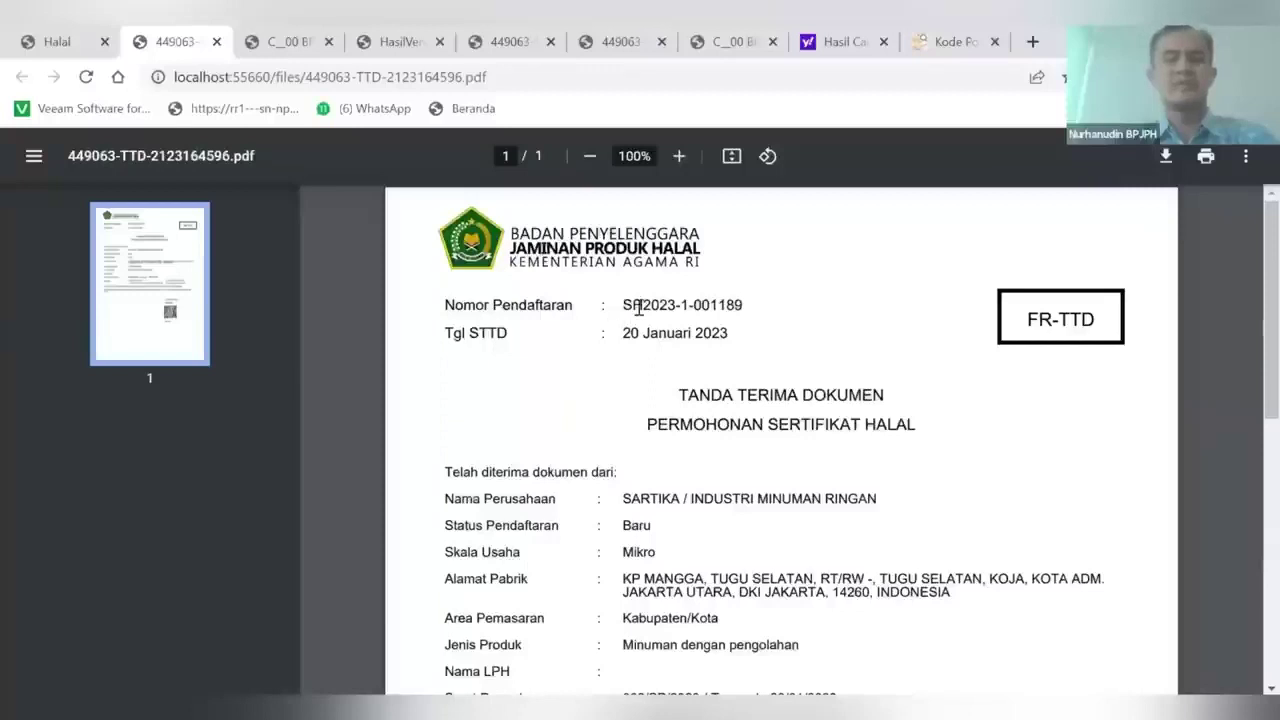
pyautogui.scroll(-3, 792, 524)
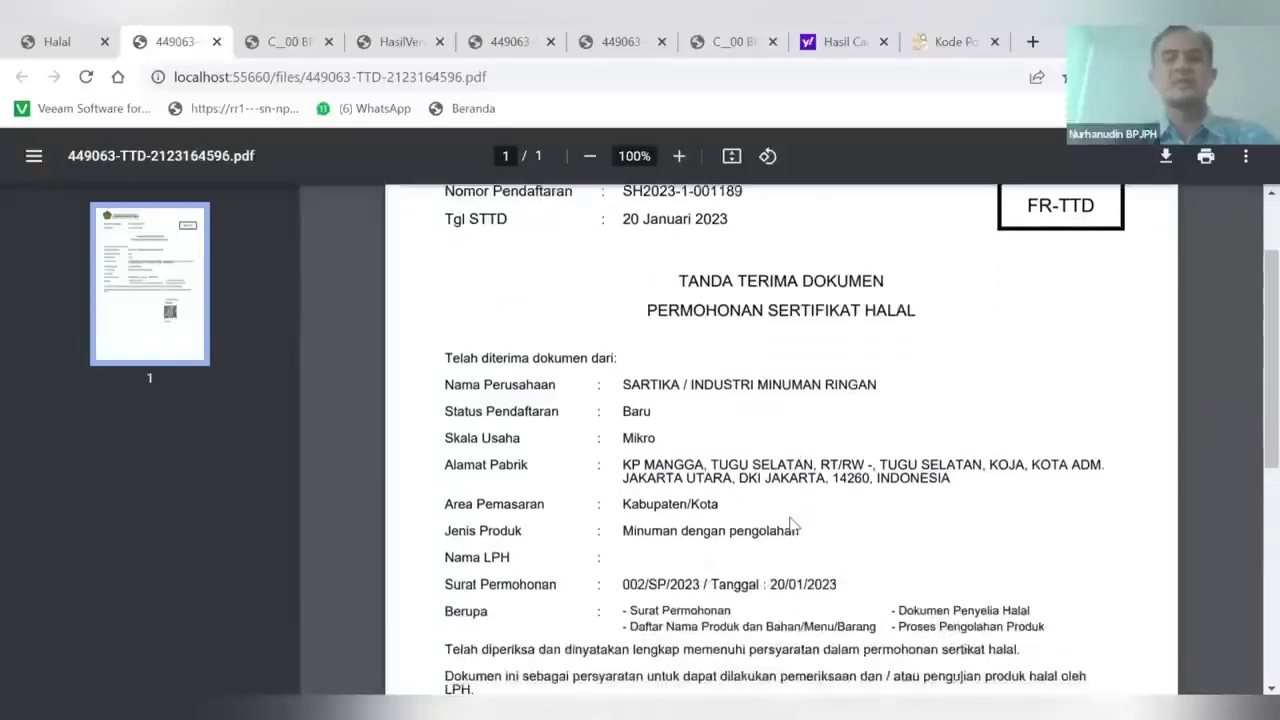
pyautogui.scroll(2, 792, 524)
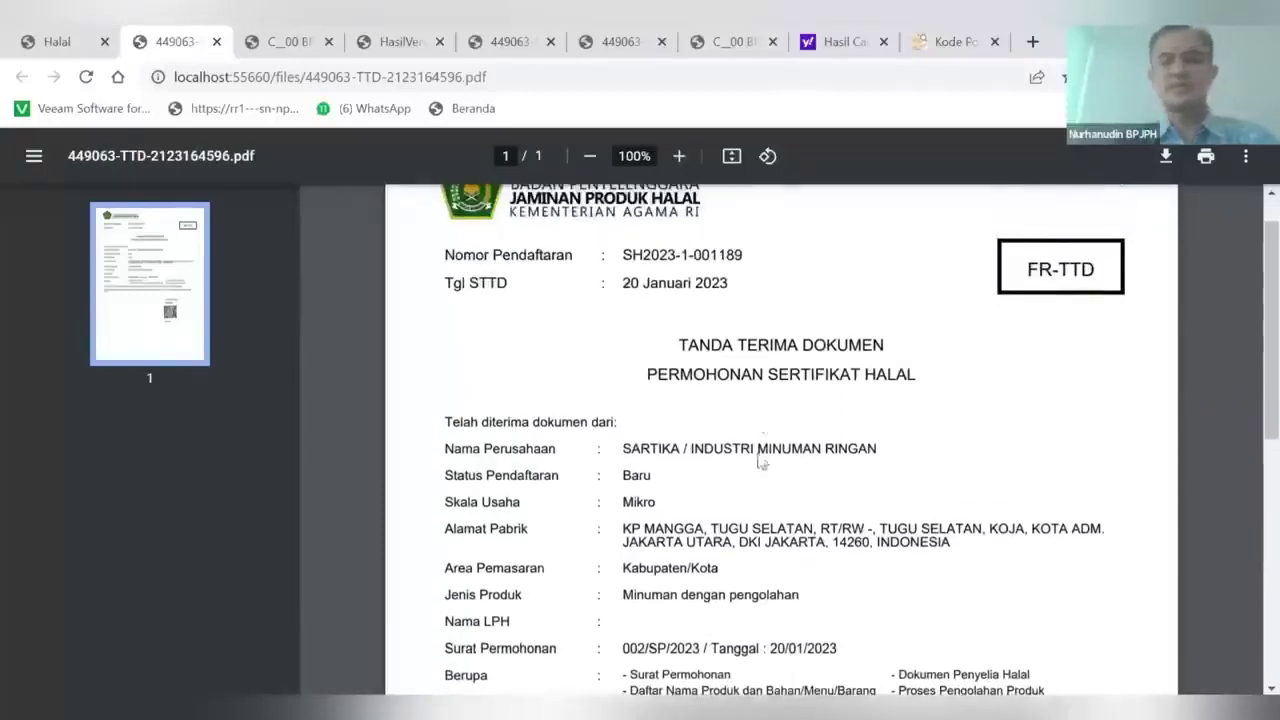
# Back on the detail page, highlight the companion and BPJPH entries in the tracking history
pyautogui.click(55, 44)
pyautogui.scroll(-5, 763, 457)
pyautogui.scroll(-5, 760, 461)
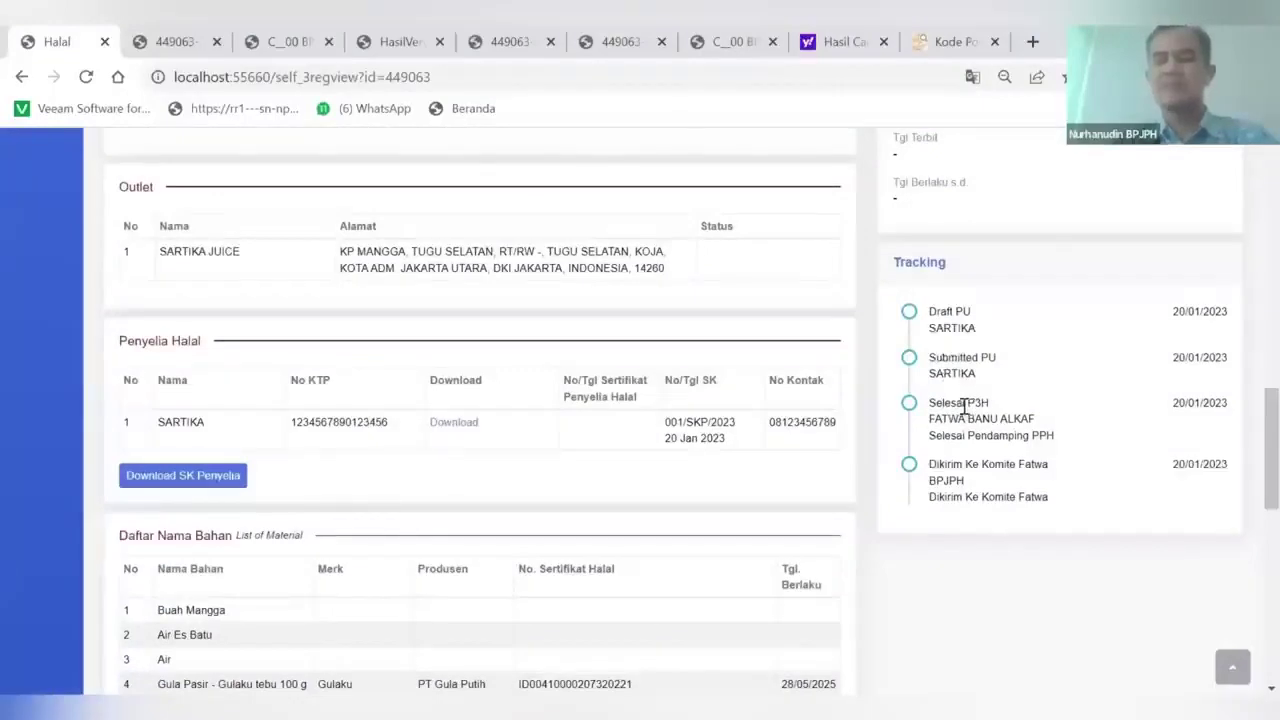
pyautogui.moveTo(934, 420); pyautogui.dragTo(1017, 414)
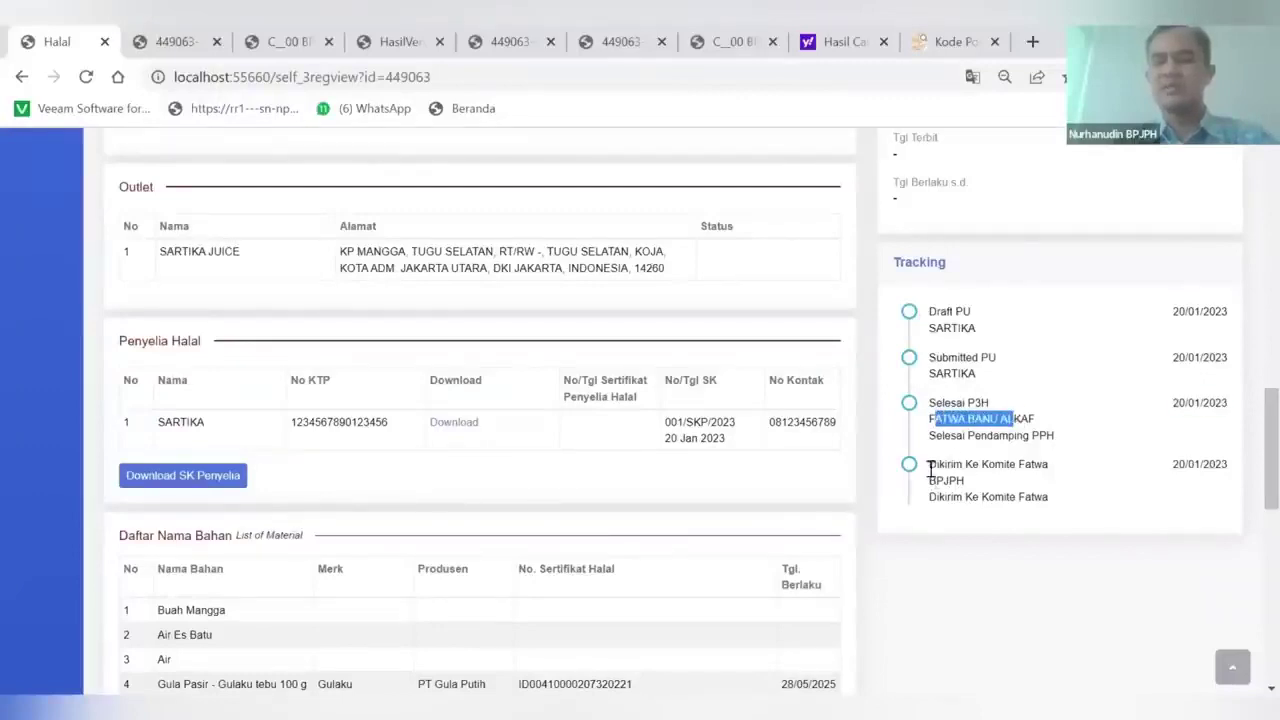
pyautogui.moveTo(938, 476); pyautogui.dragTo(976, 477)
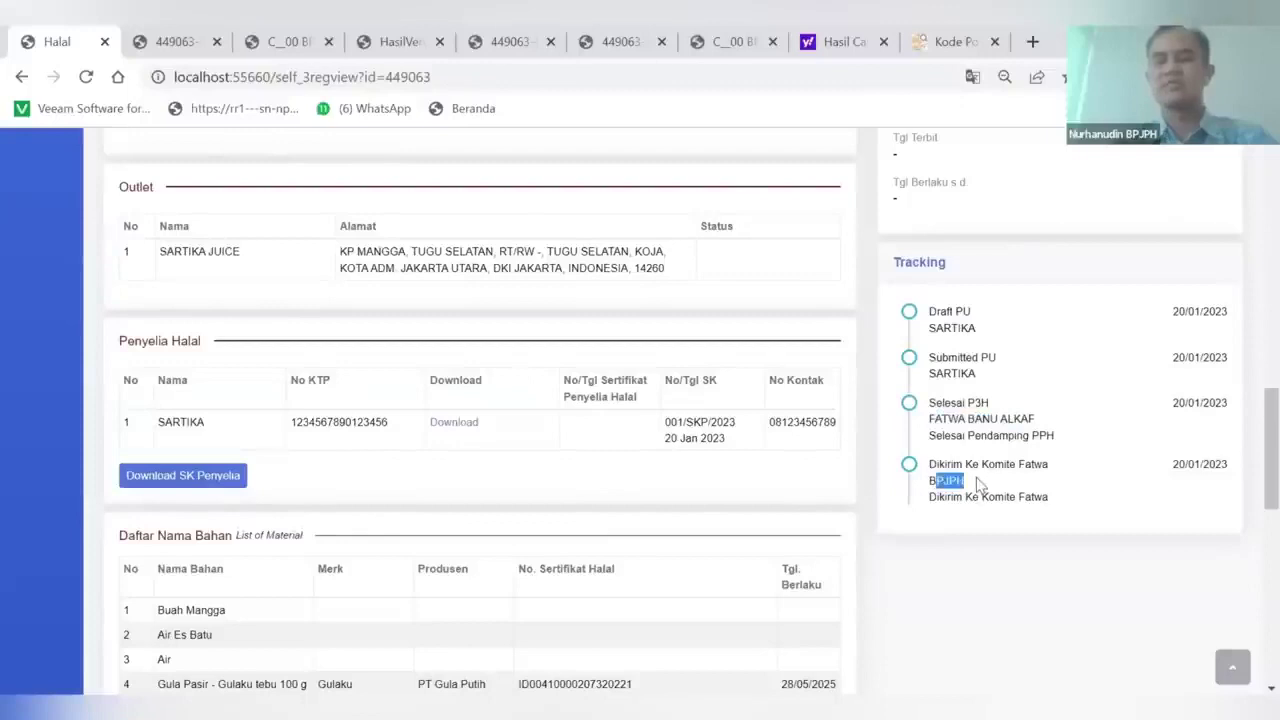
pyautogui.scroll(15, 1047, 468)
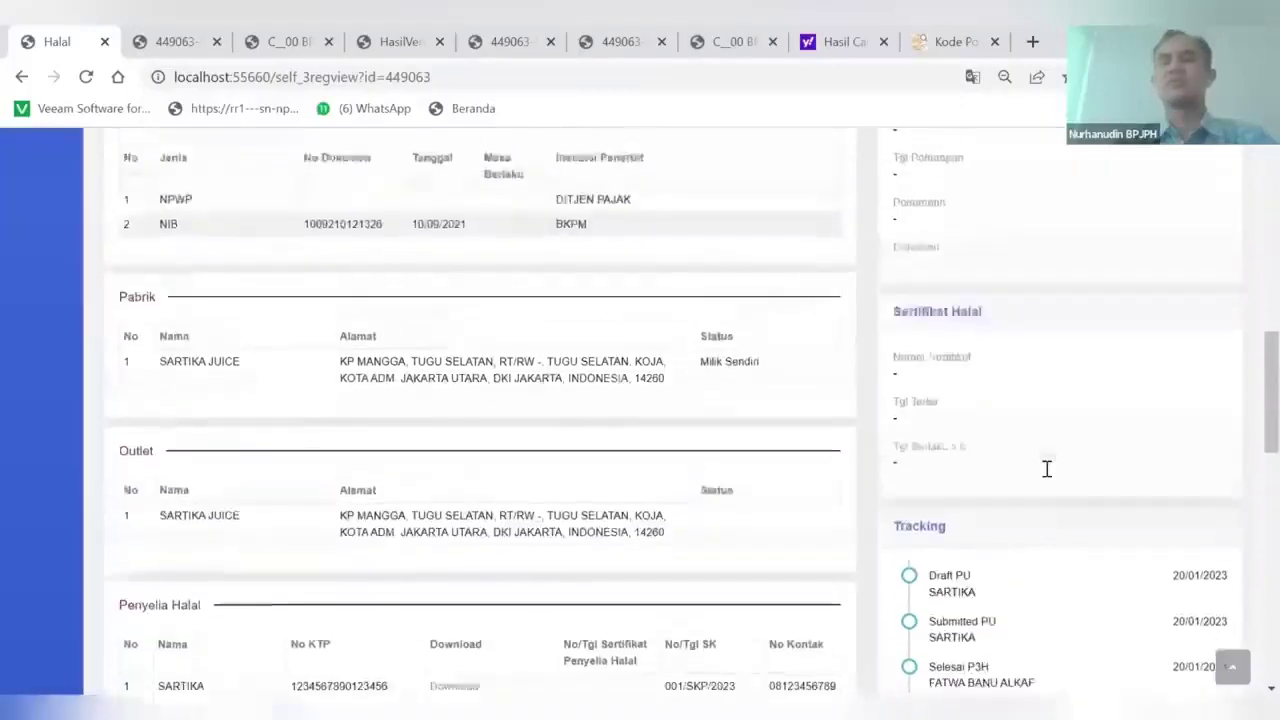
pyautogui.click(1228, 157)
pyautogui.press('Tab')
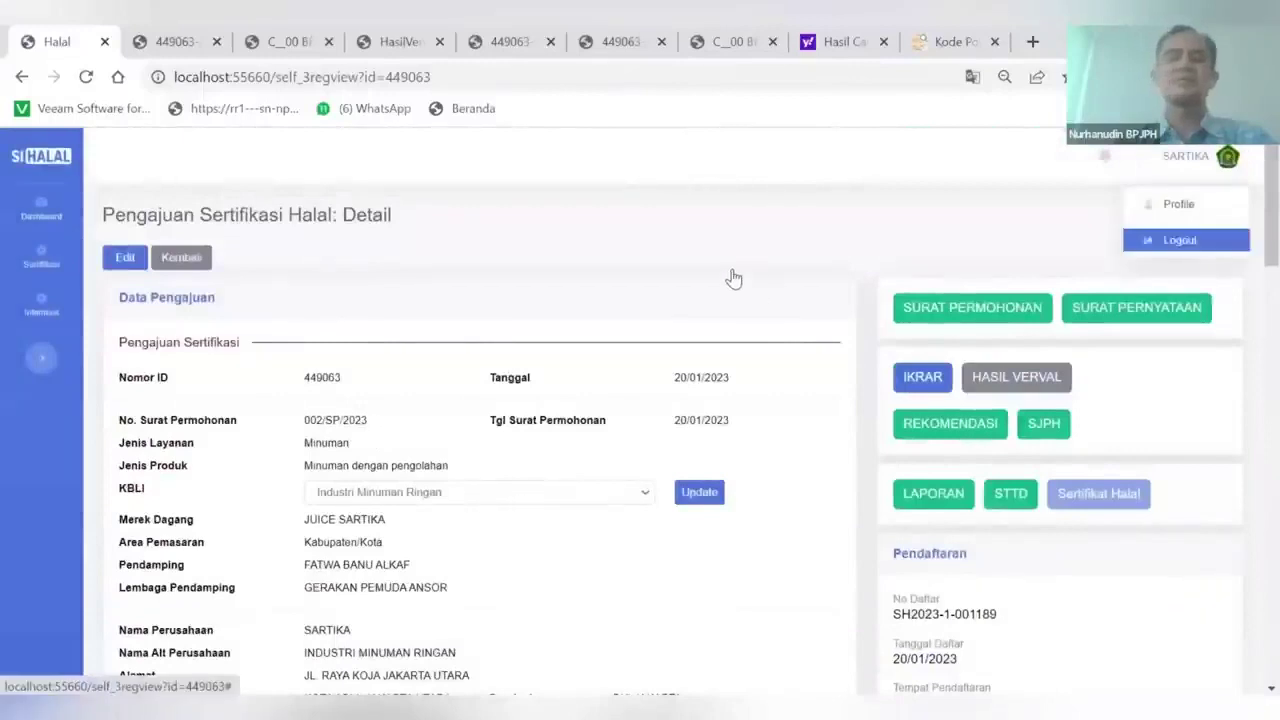
pyautogui.press('Return')
pyautogui.click(740, 268)
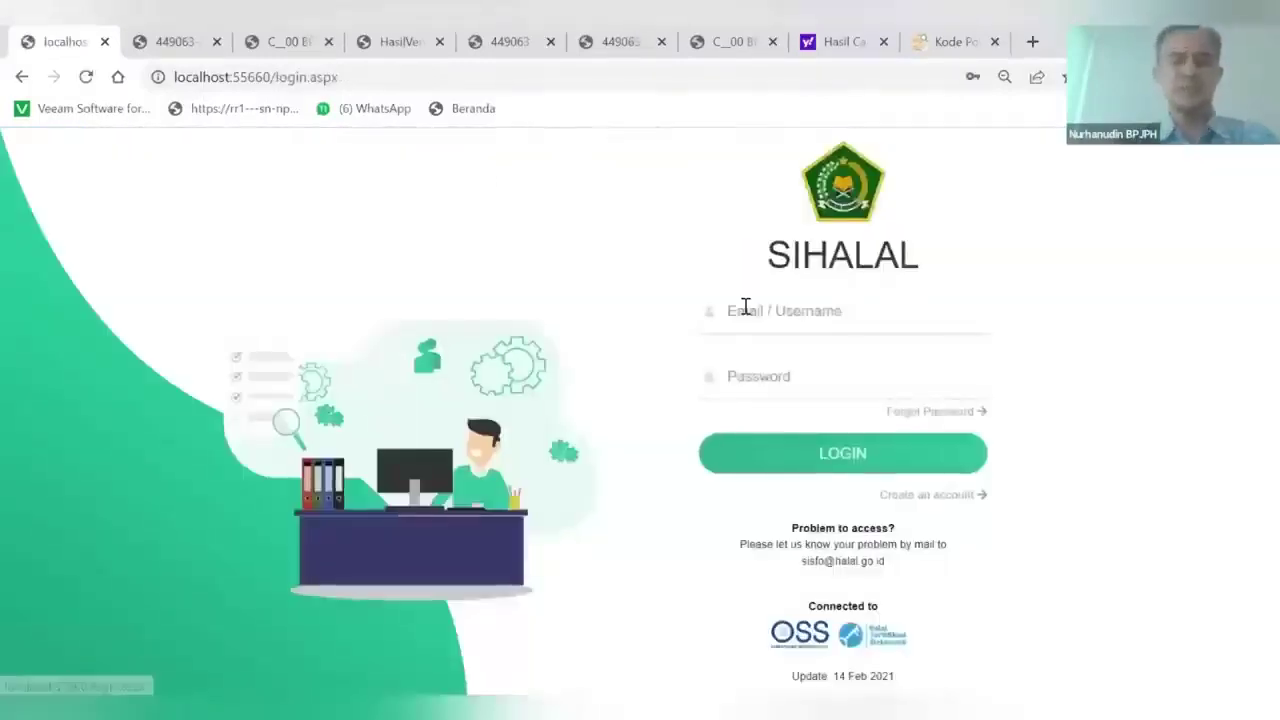
pyautogui.click(745, 308)
pyautogui.write('KE')
pyautogui.click(756, 368)
pyautogui.write('*****')
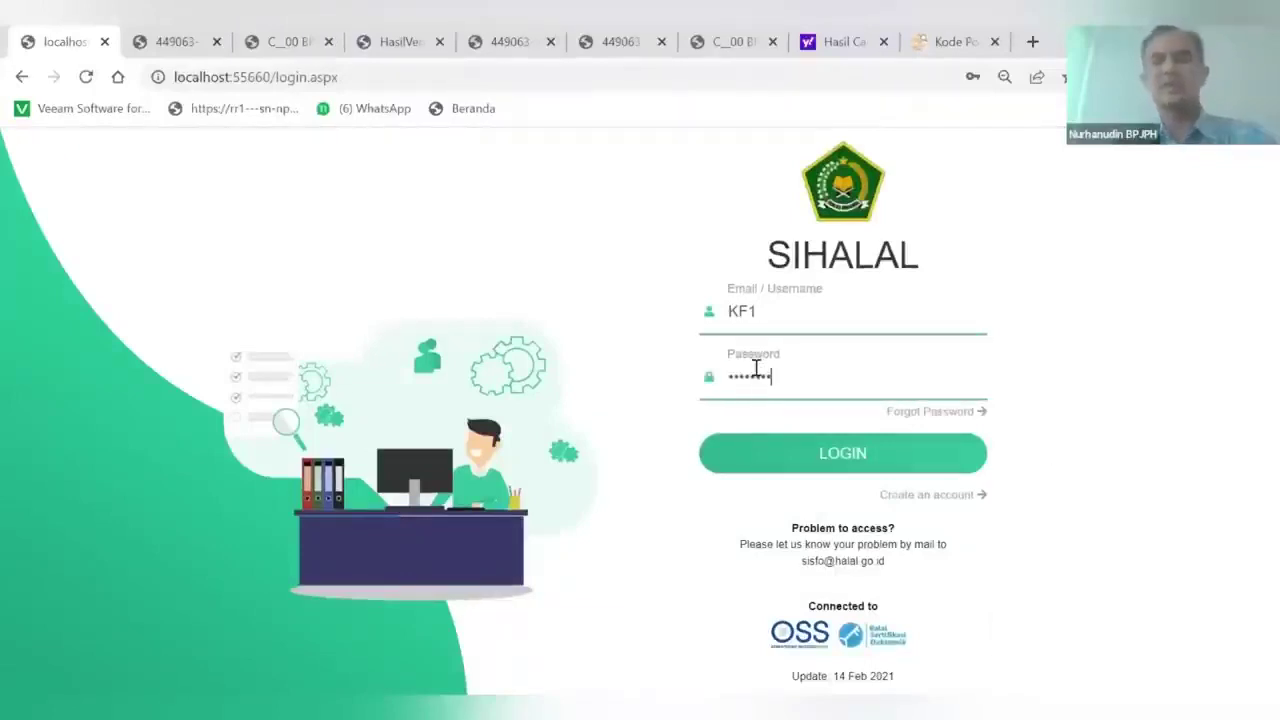
pyautogui.click(832, 466)
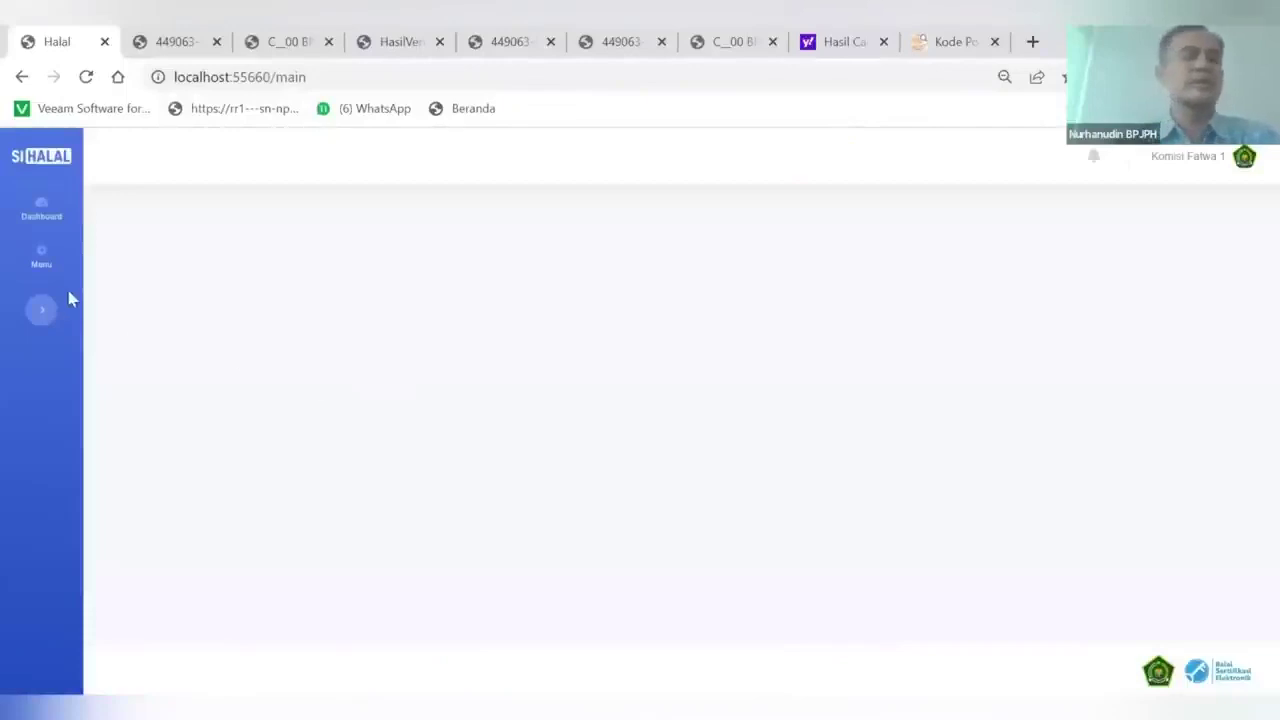
pyautogui.click(41, 257)
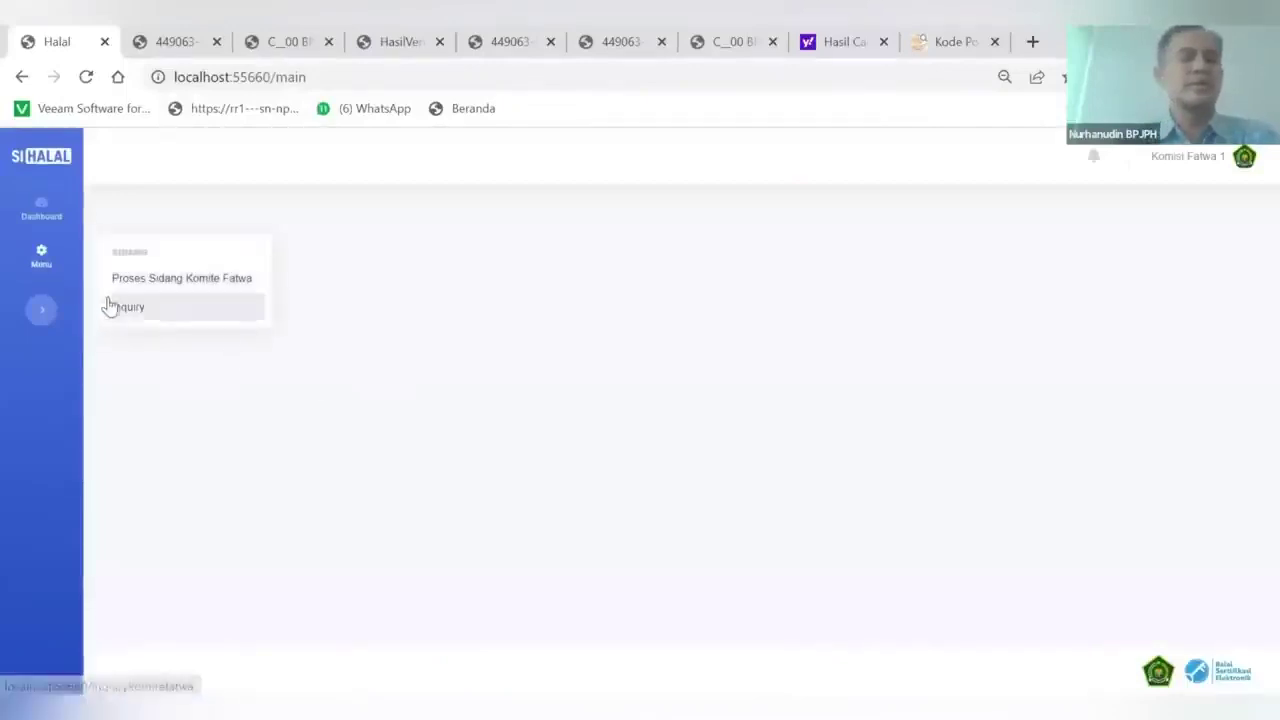
pyautogui.click(125, 288)
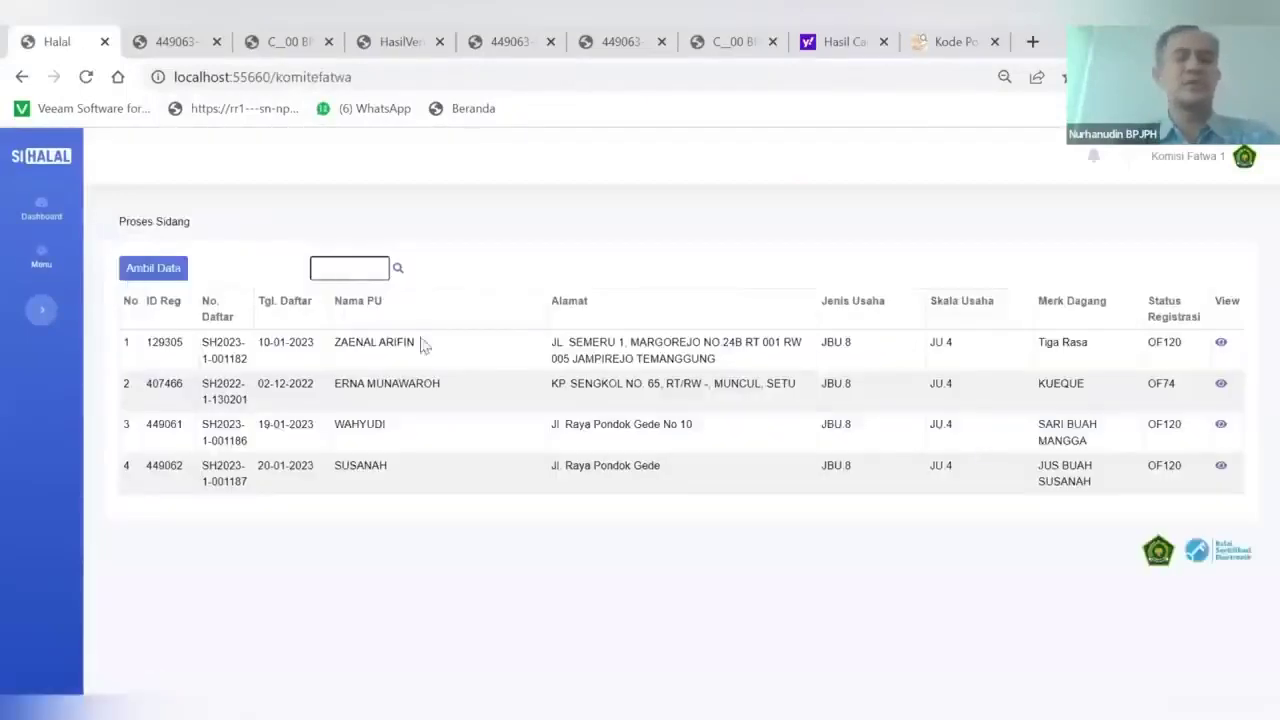
pyautogui.click(145, 271)
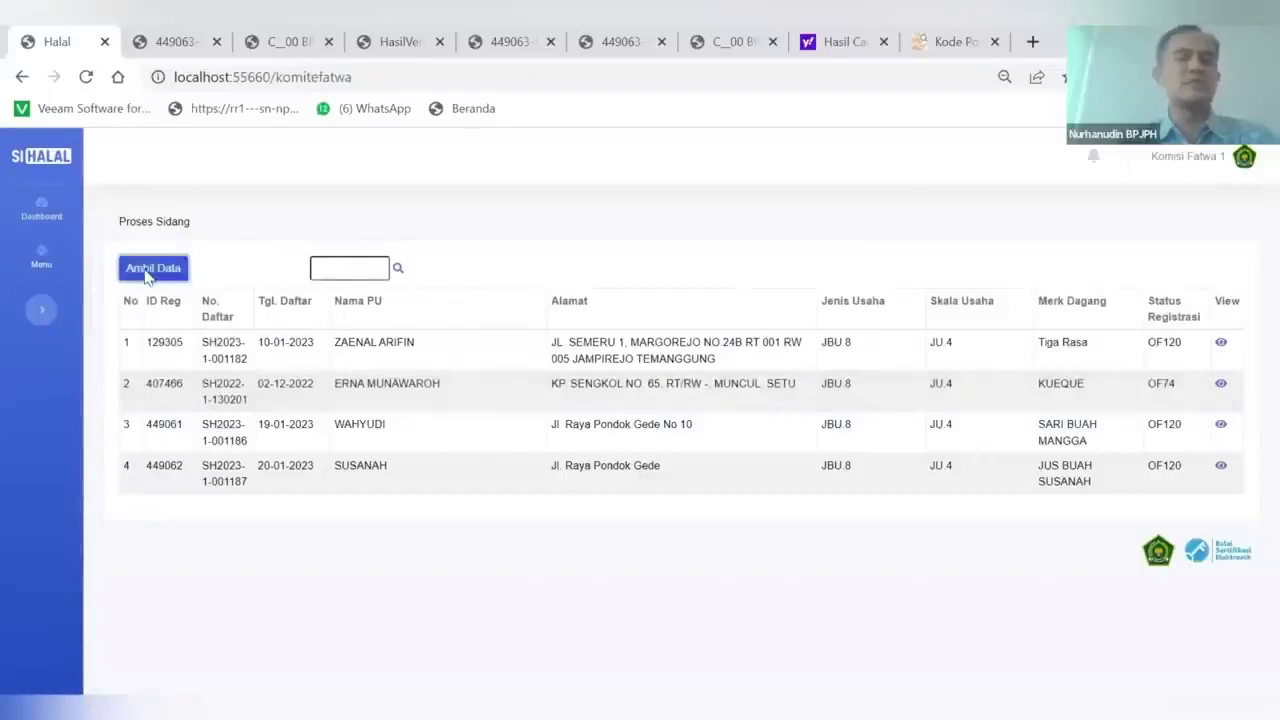
pyautogui.click(398, 330)
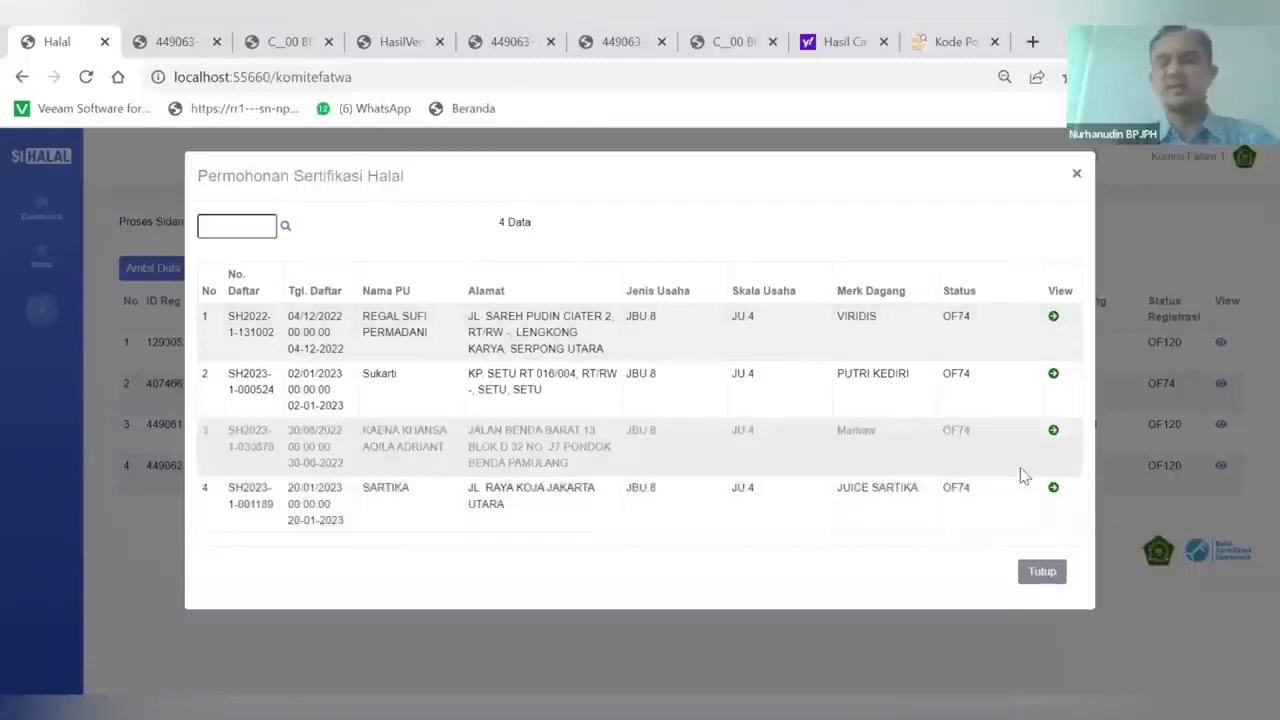
pyautogui.click(1054, 489)
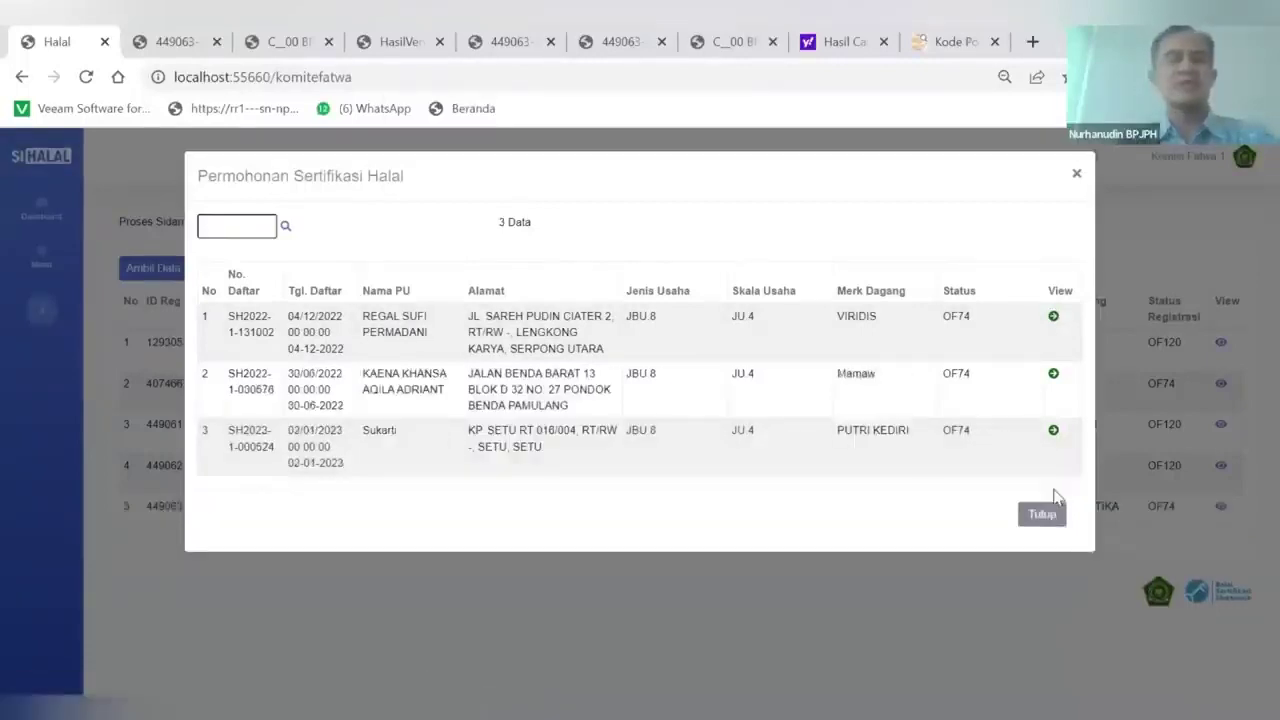
pyautogui.click(1045, 512)
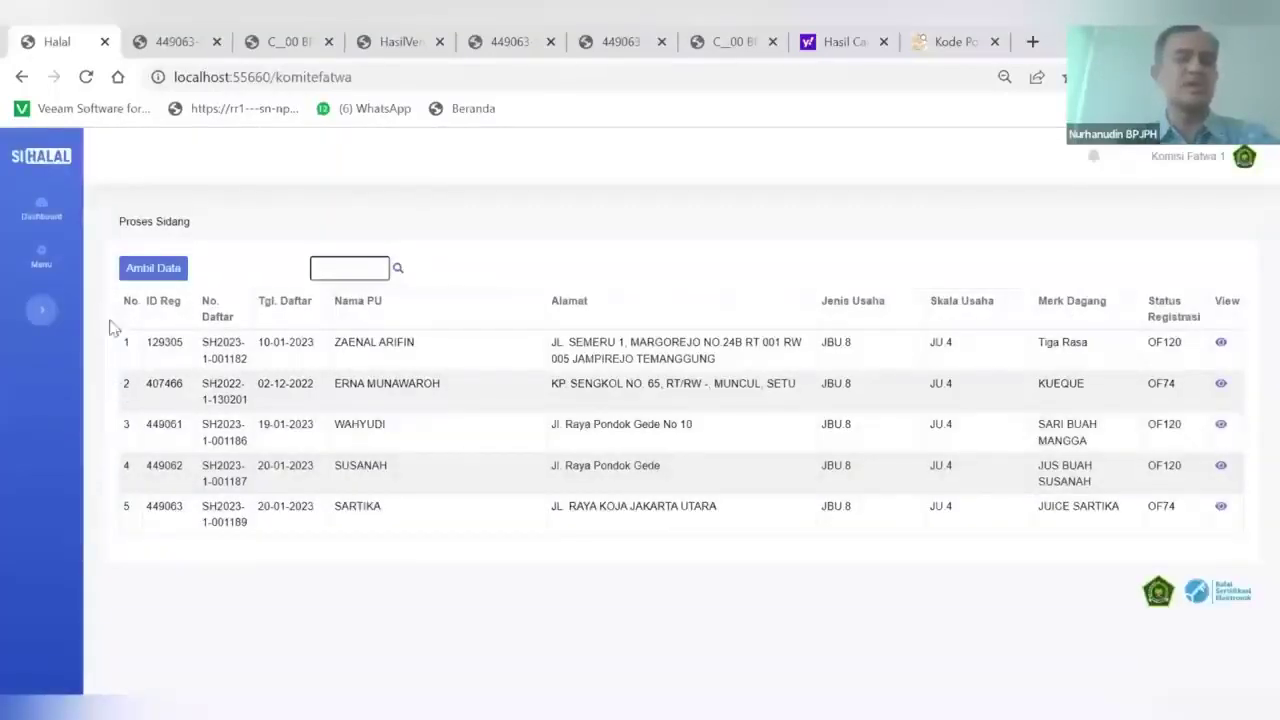
pyautogui.click(148, 377)
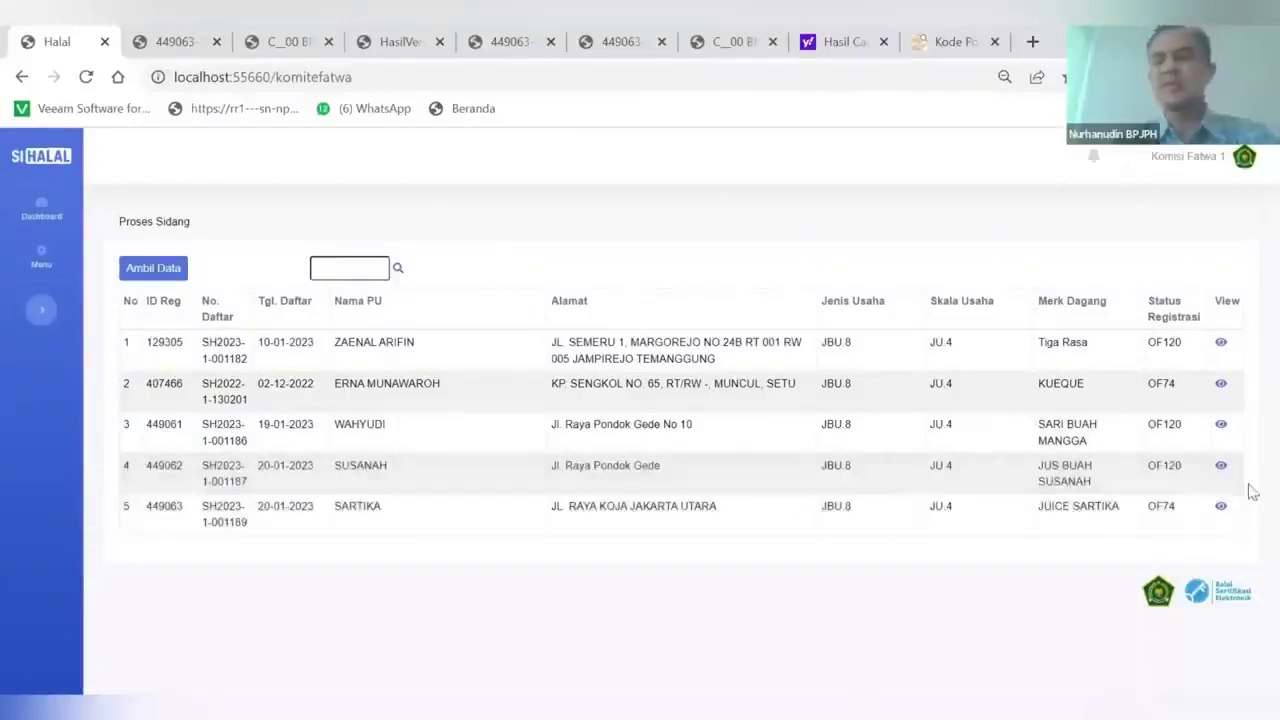
# Review the last application's hearing page and save its Ketetapan as Ditetapkan Halal
pyautogui.click(1221, 508)
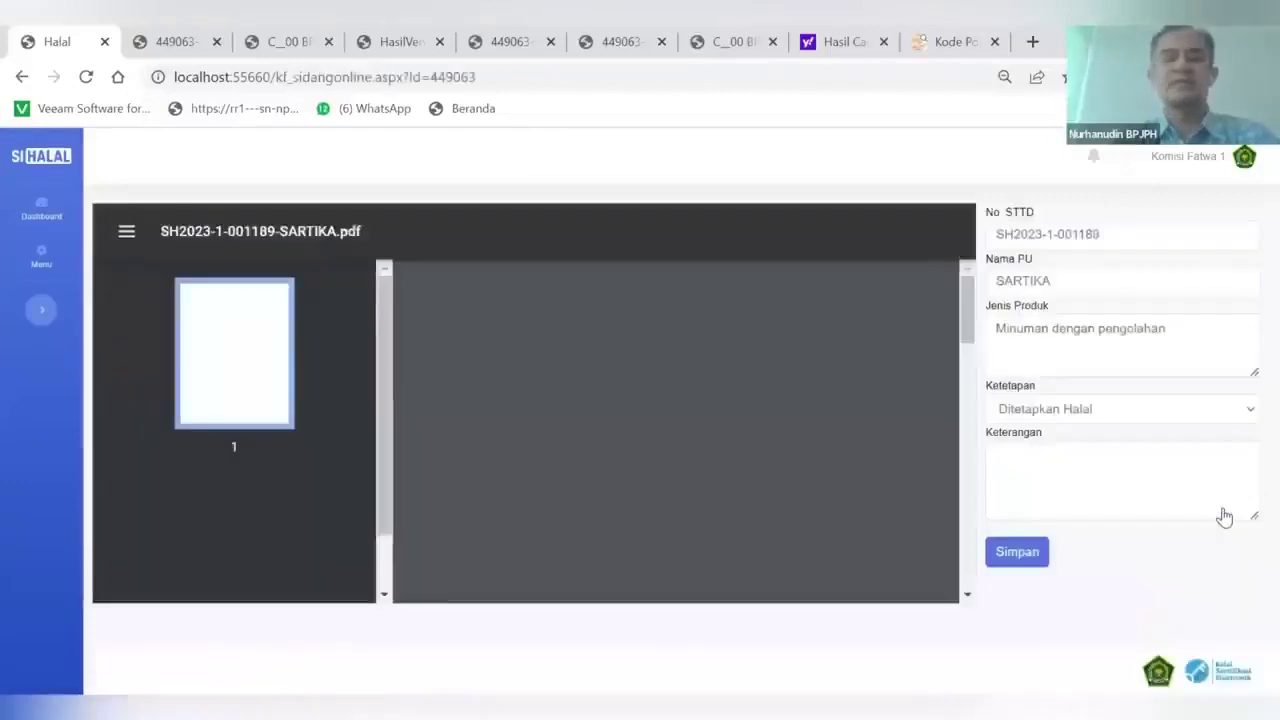
pyautogui.scroll(-8, 741, 421)
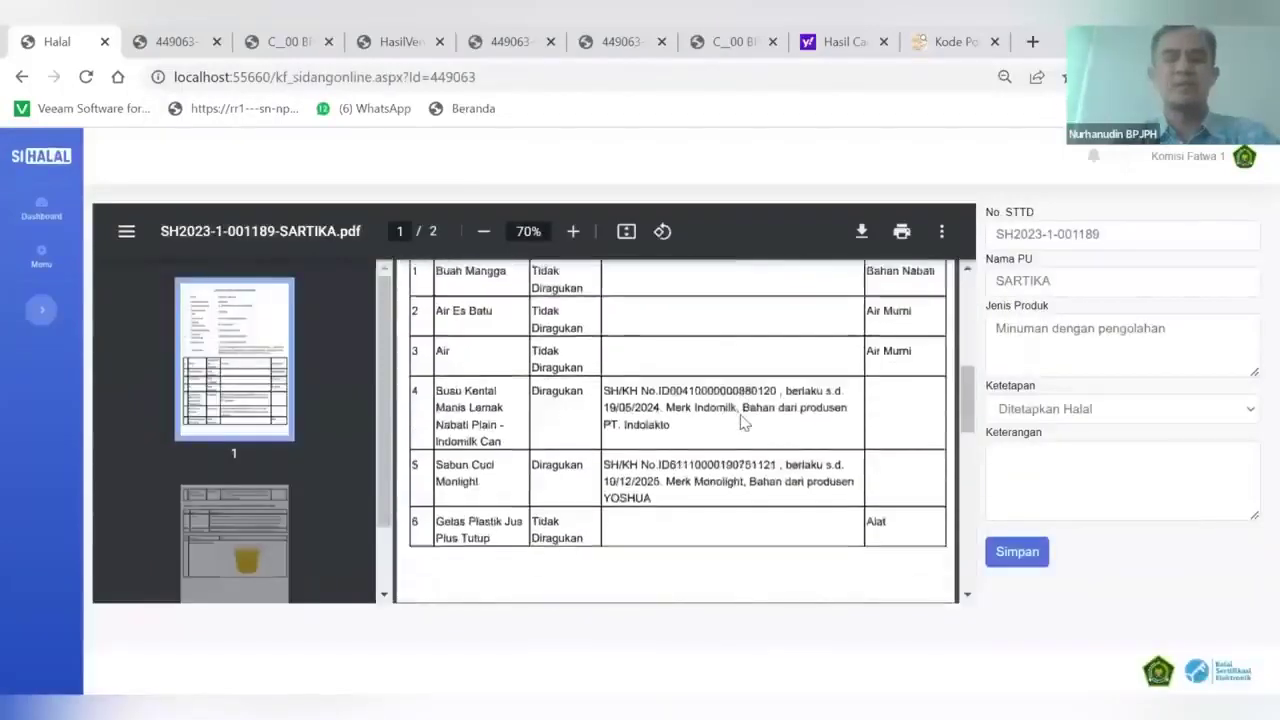
pyautogui.scroll(-3, 741, 423)
pyautogui.scroll(10, 745, 423)
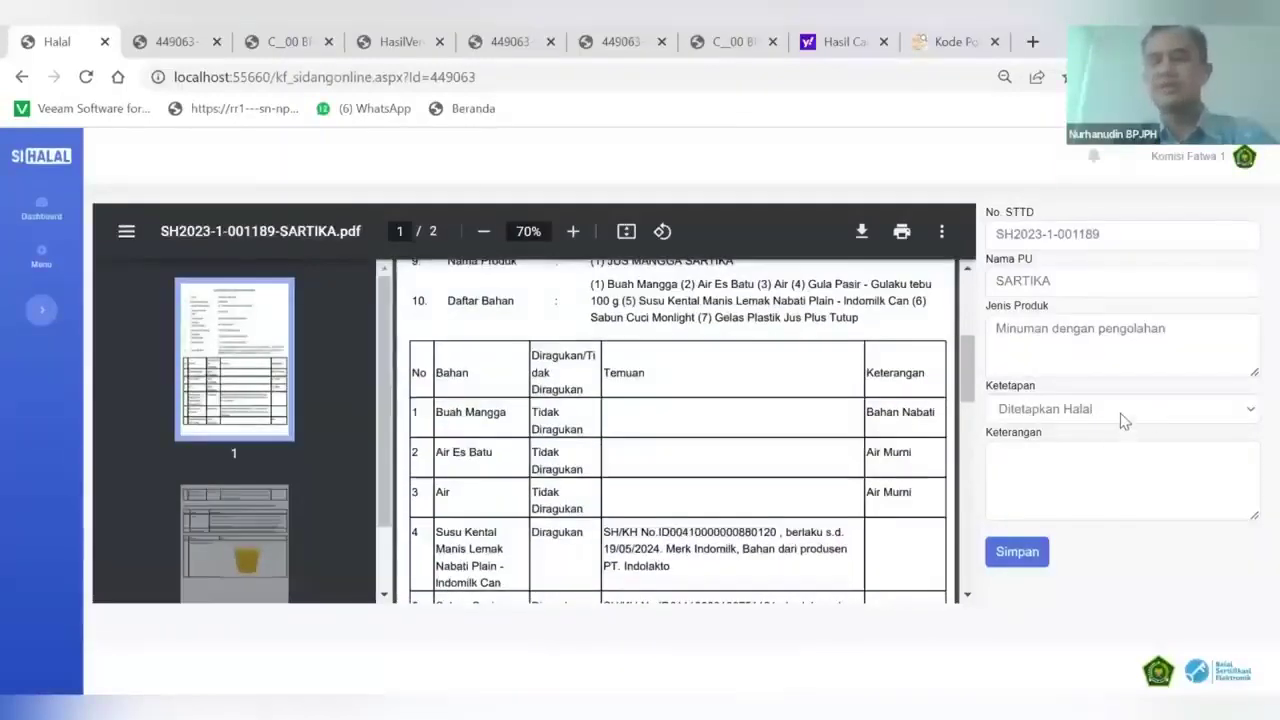
pyautogui.click(1024, 410)
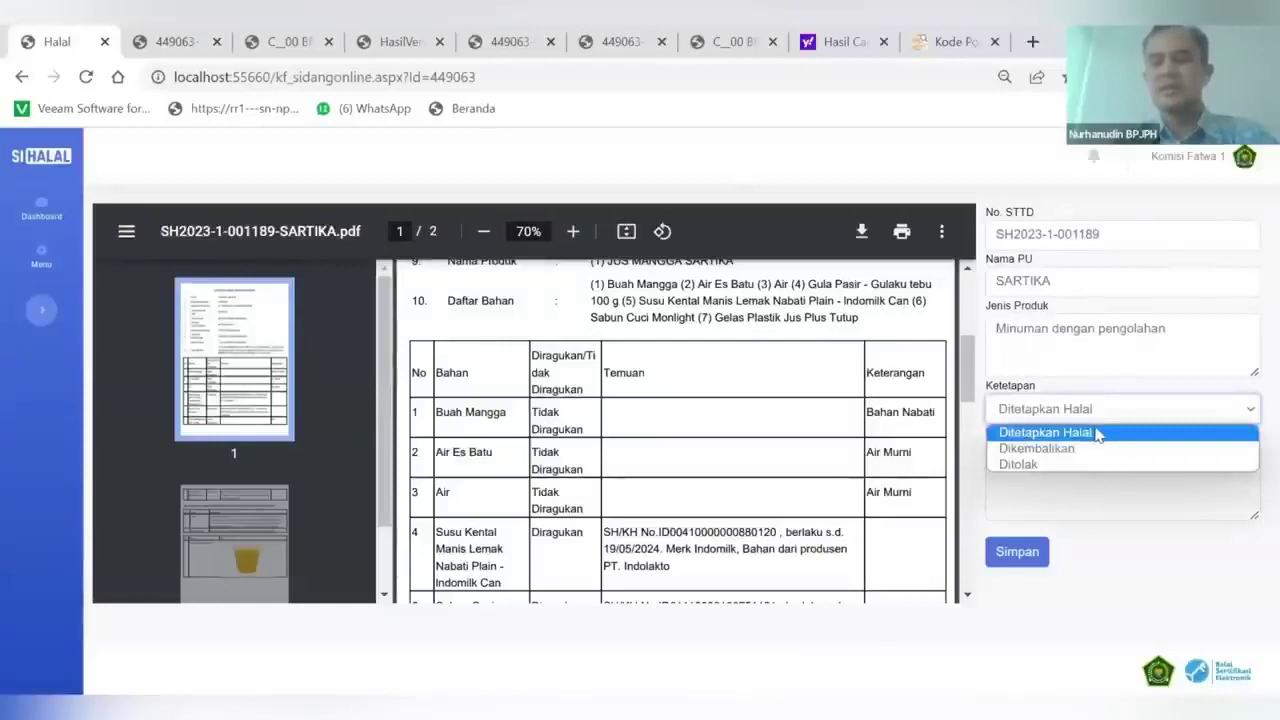
pyautogui.click(1030, 433)
pyautogui.click(1016, 556)
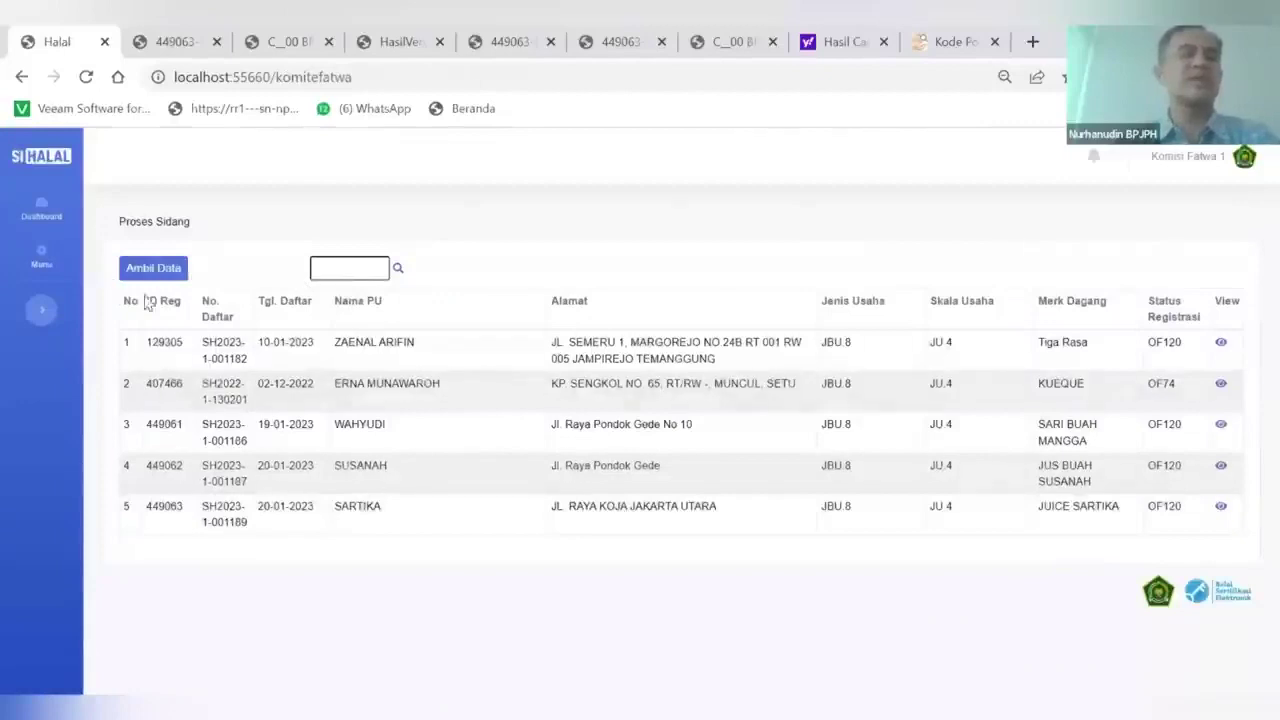
# In File Explorer, navigate to C:\00 BPJPH\Aplikasi\SIHALAL\SIHALALv4\pLayan3
pyautogui.hotkey('alt', 'Tab')
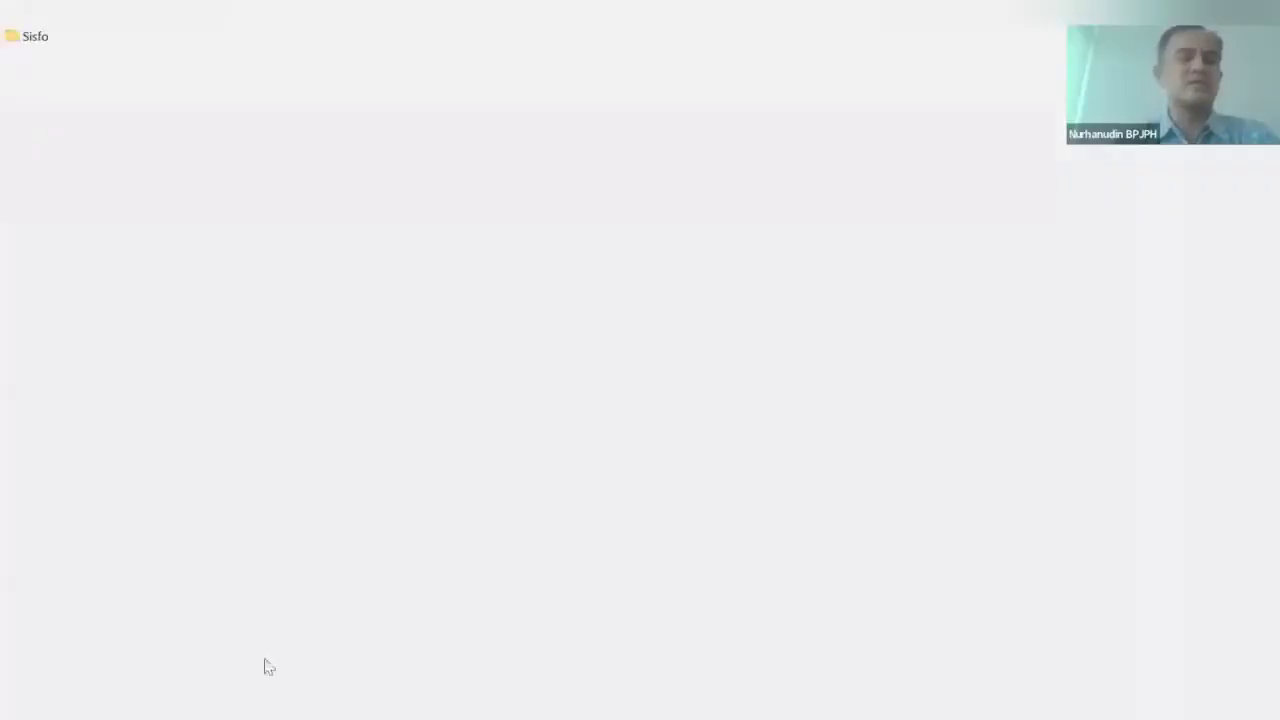
pyautogui.hotkey('alt', 'Up')
pyautogui.hotkey('alt', 'Up')
pyautogui.hotkey('alt', 'Up')
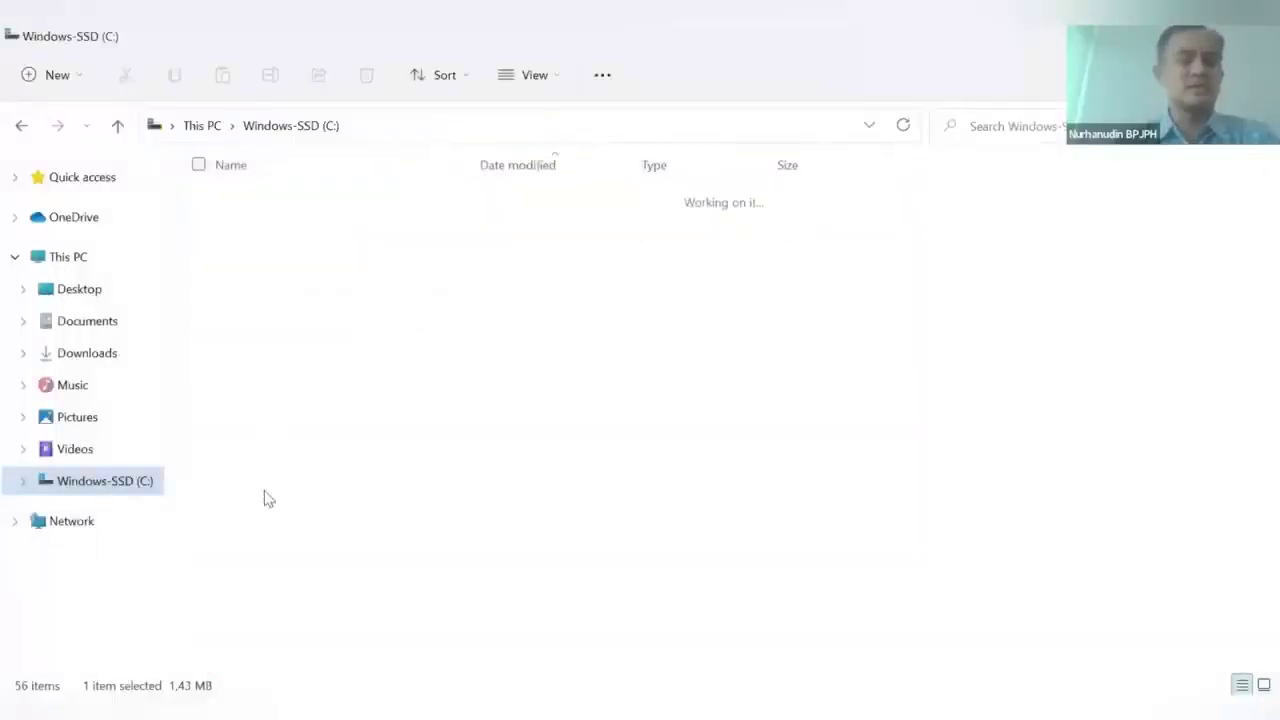
pyautogui.doubleClick(251, 658)
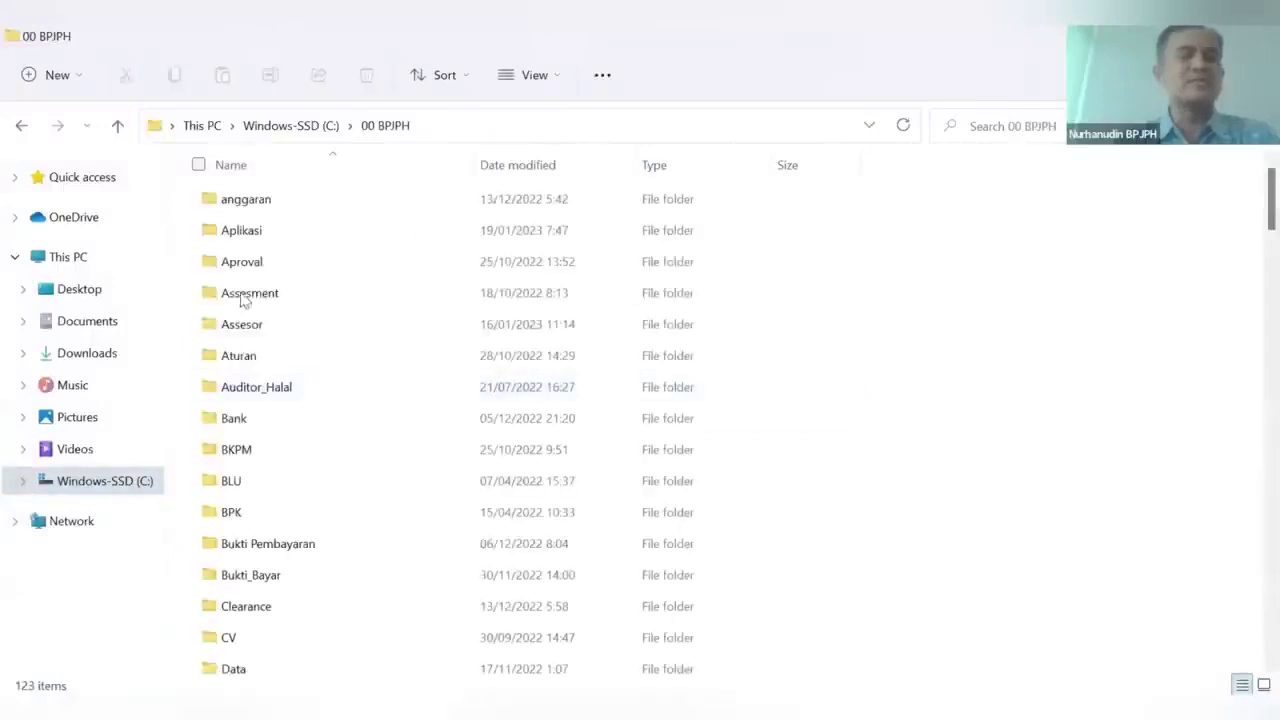
pyautogui.doubleClick(238, 242)
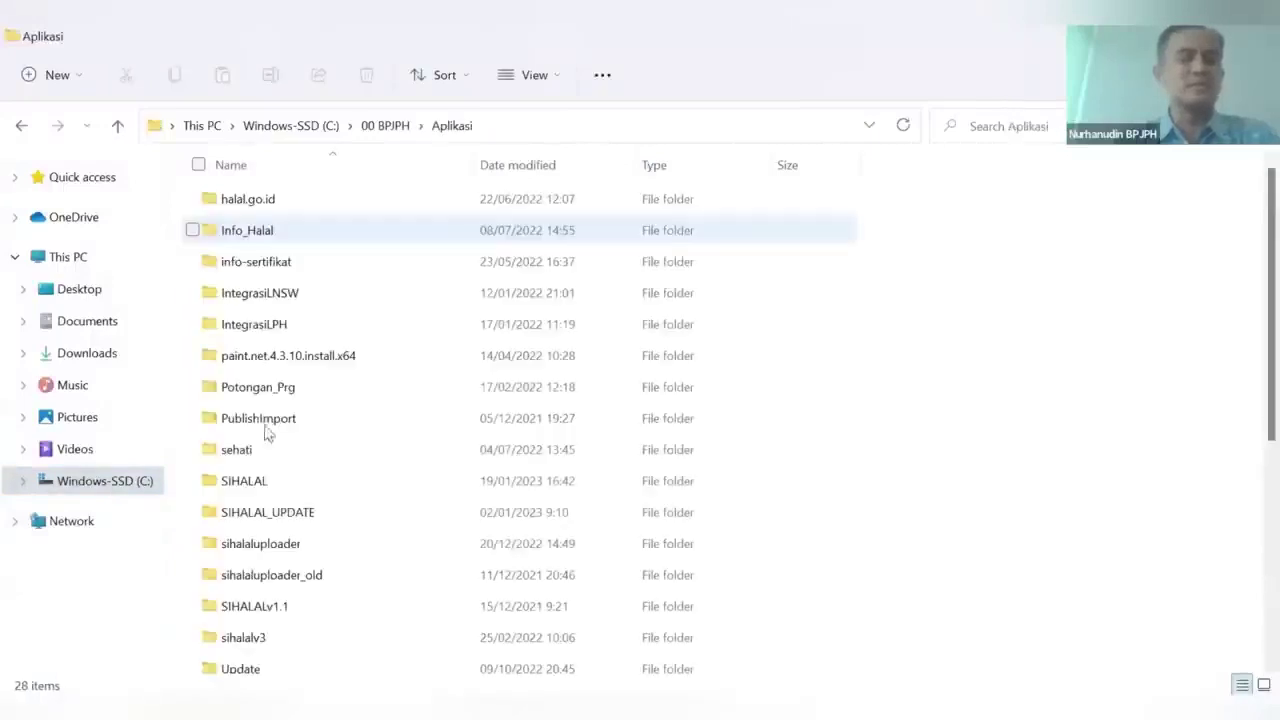
pyautogui.doubleClick(266, 483)
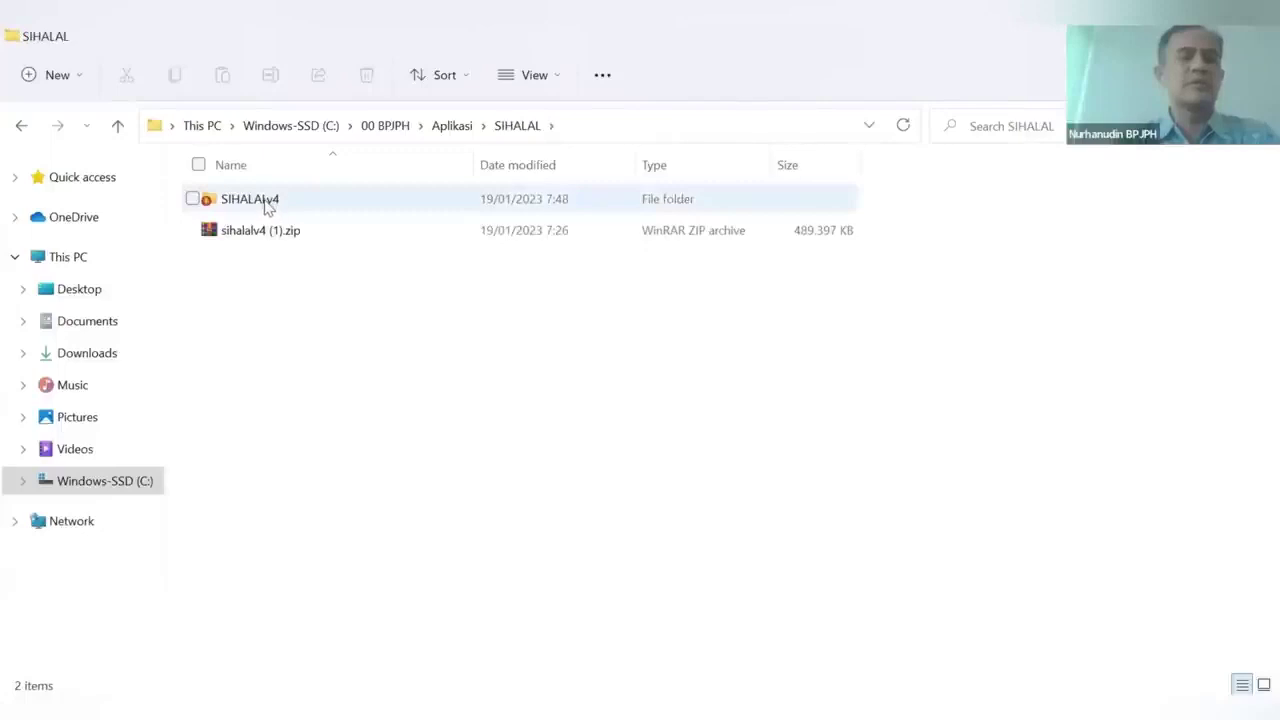
pyautogui.doubleClick(268, 205)
pyautogui.doubleClick(260, 300)
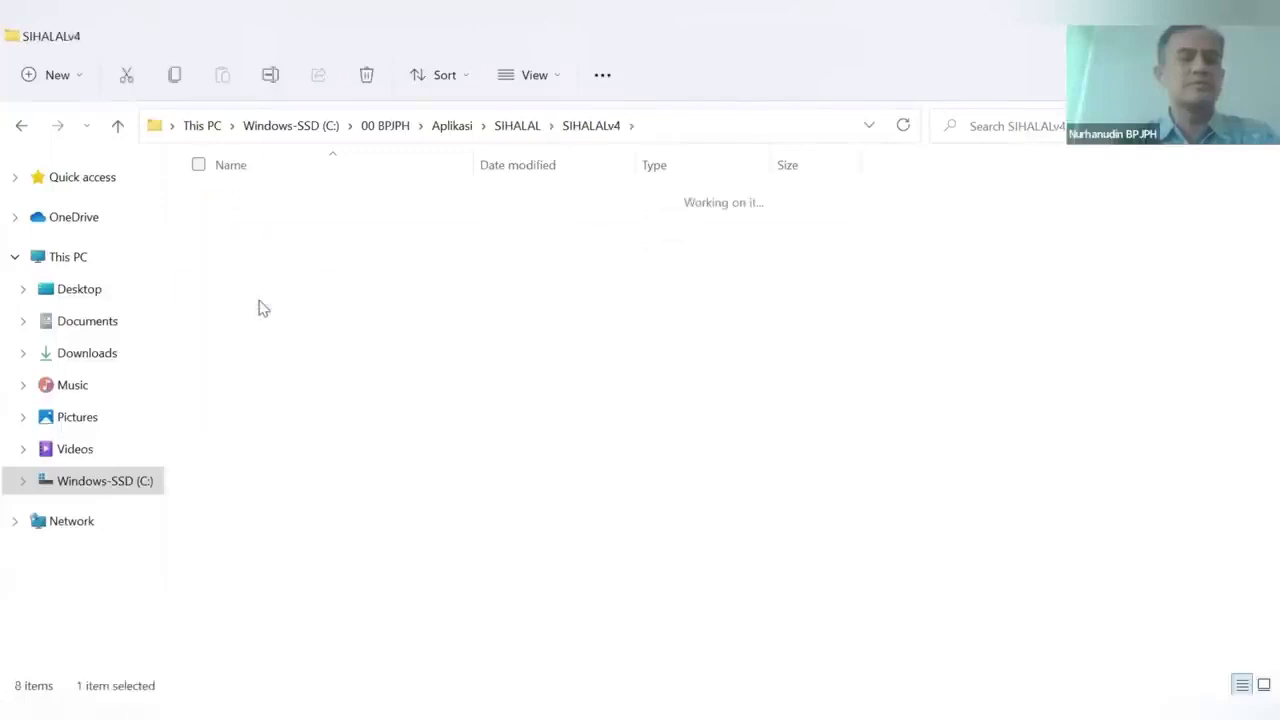
# Open the files folder and open SD-202301000016.pdf
pyautogui.scroll(-1, 290, 546)
pyautogui.scroll(-4, 290, 546)
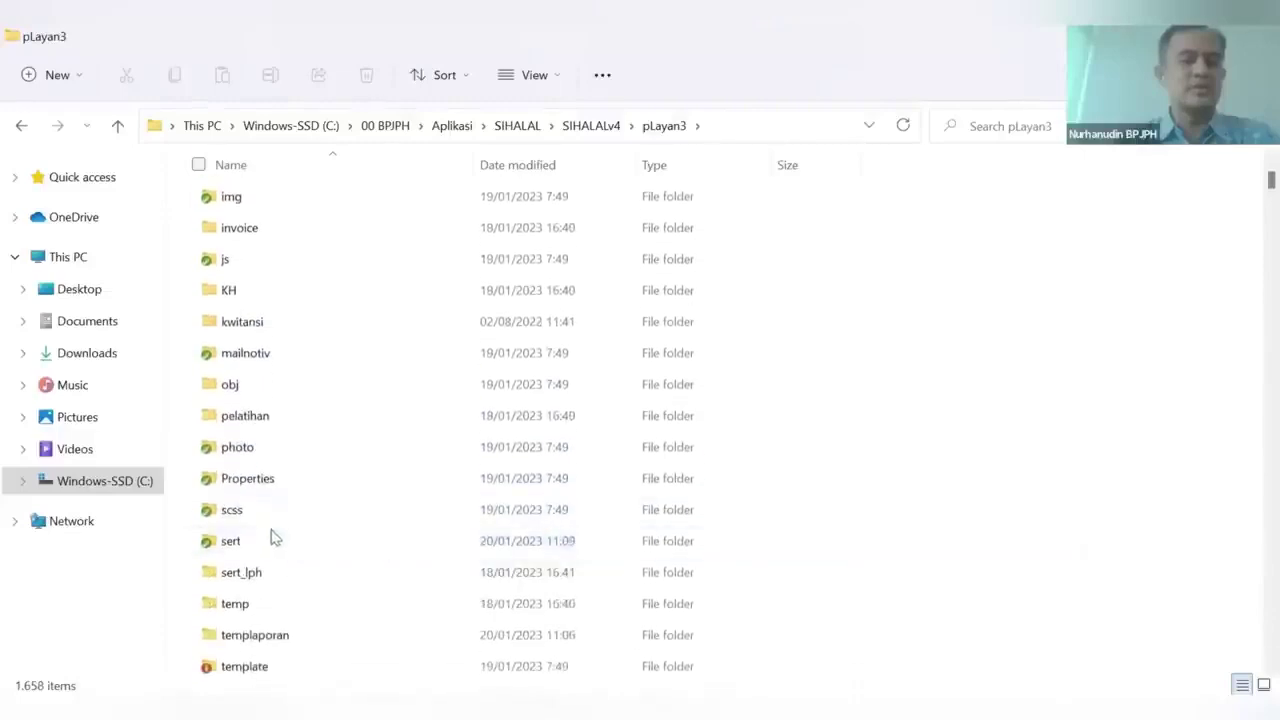
pyautogui.scroll(3, 252, 432)
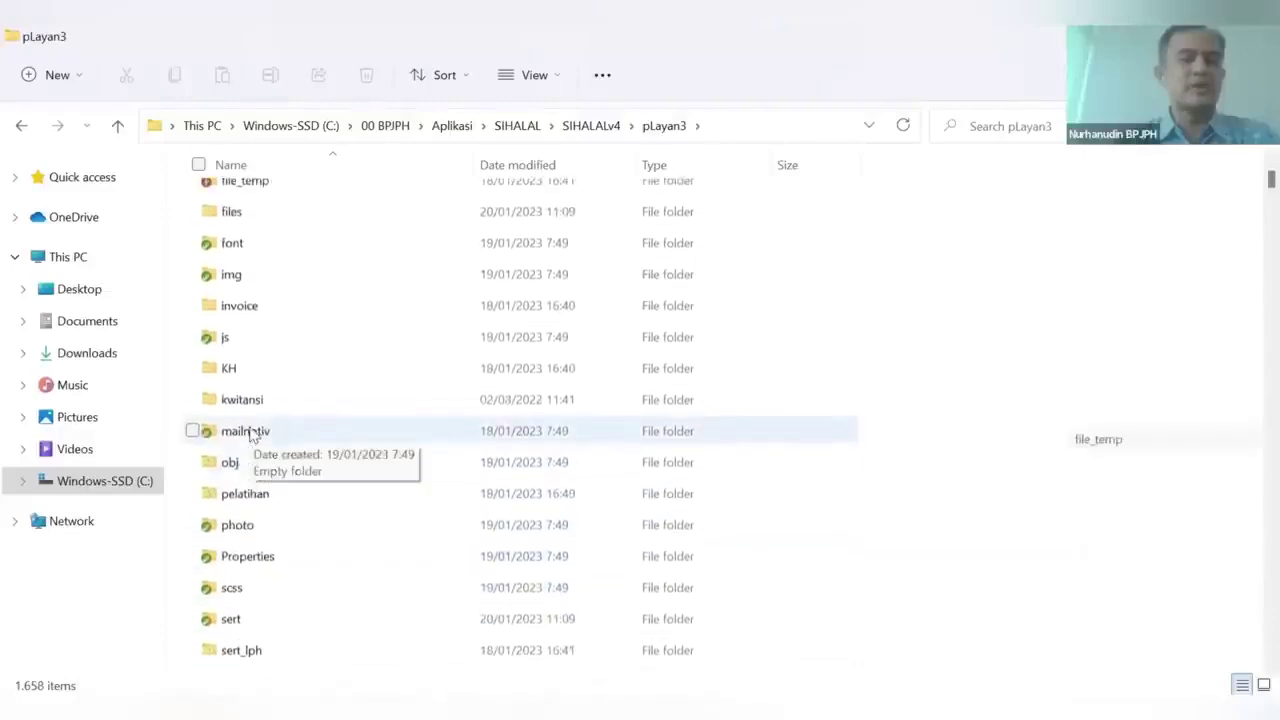
pyautogui.doubleClick(234, 303)
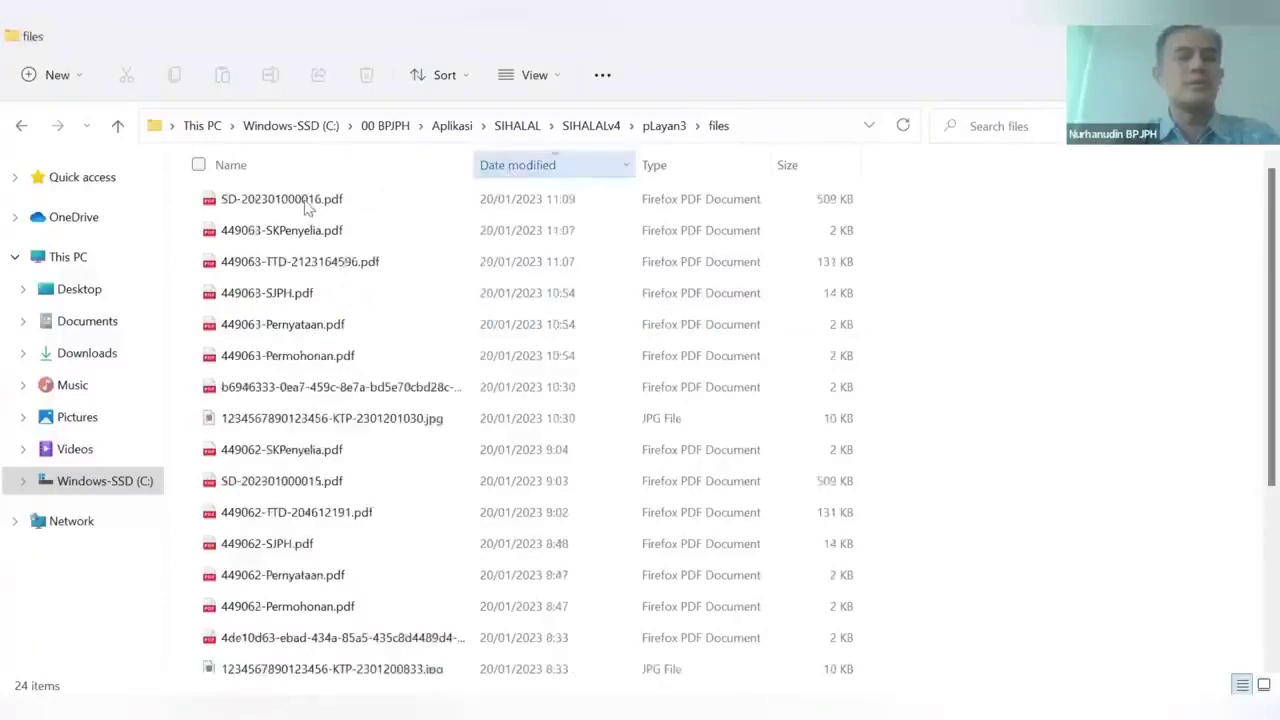
pyautogui.doubleClick(307, 205)
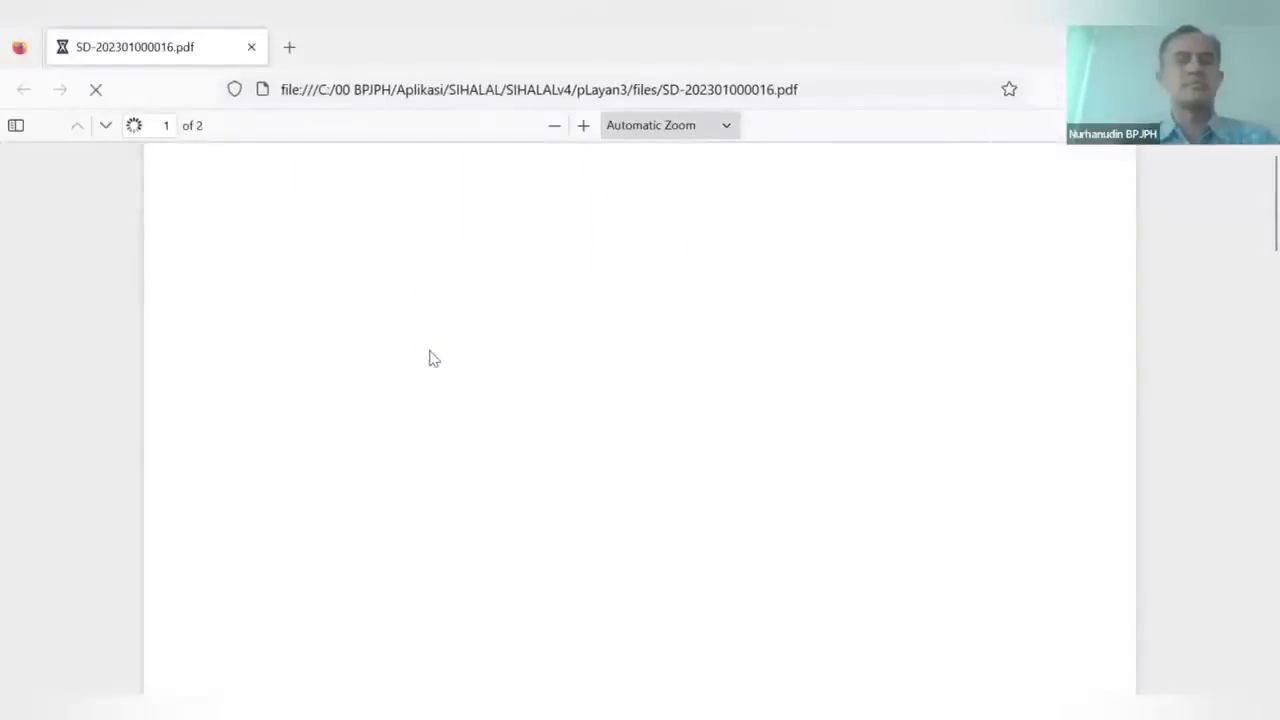
pyautogui.scroll(-2, 432, 358)
pyautogui.scroll(2, 432, 358)
pyautogui.scroll(-1, 432, 358)
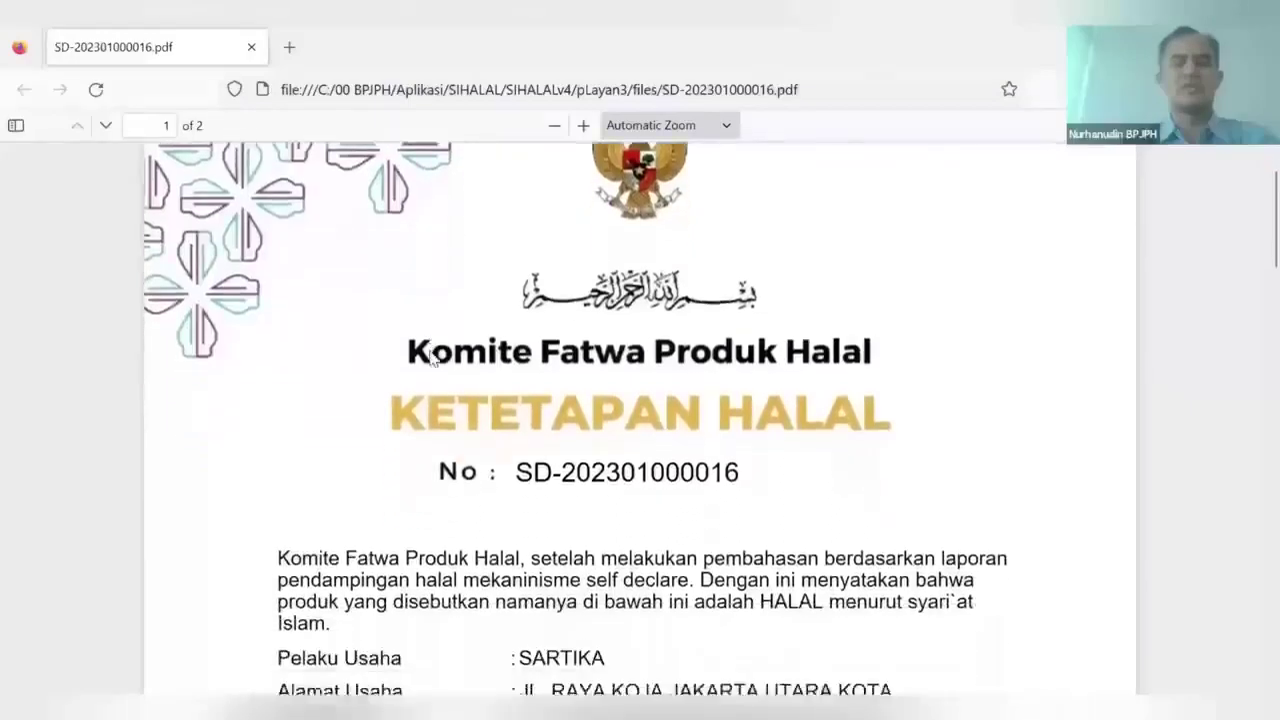
pyautogui.scroll(-3, 514, 417)
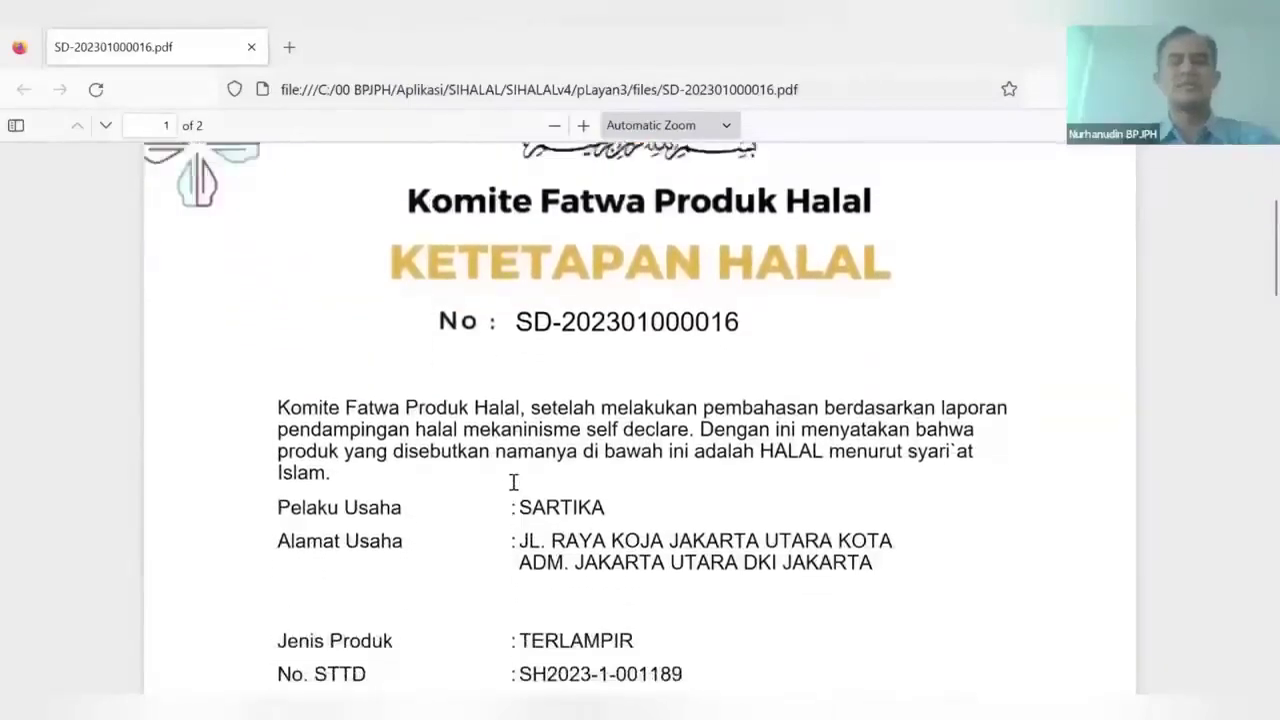
pyautogui.scroll(2, 514, 482)
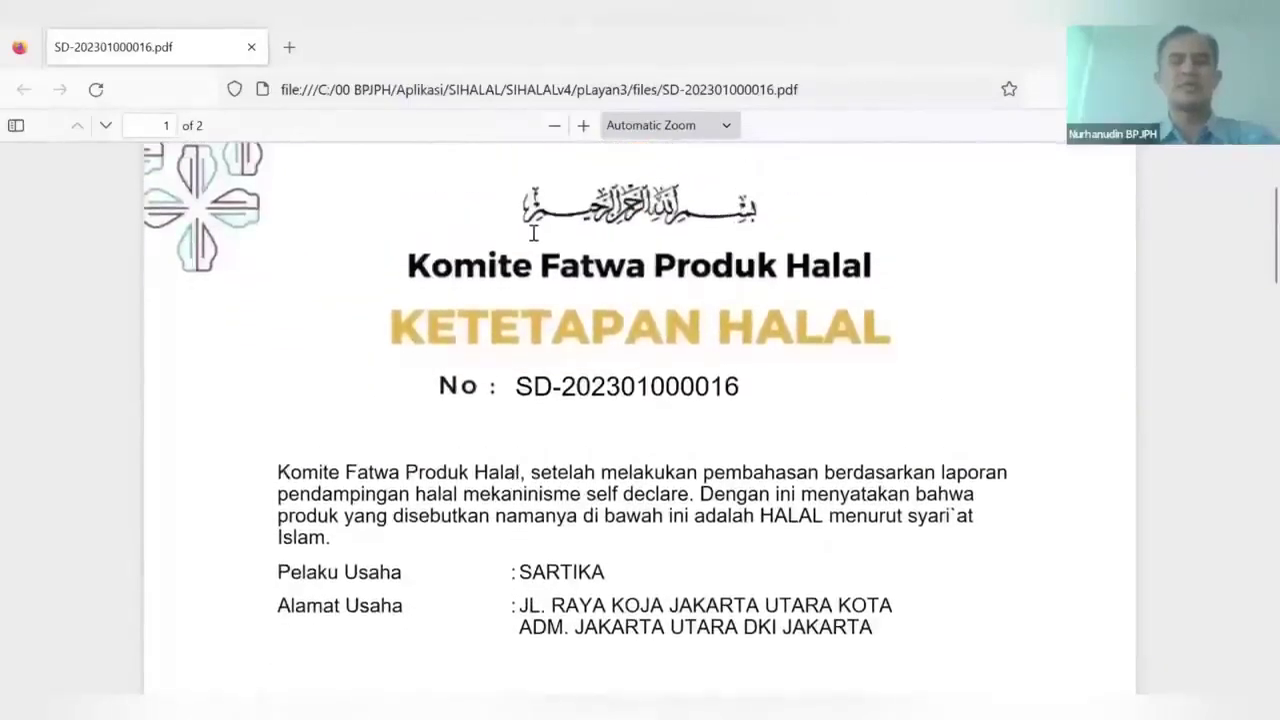
pyautogui.scroll(-2, 514, 482)
pyautogui.scroll(-2, 578, 400)
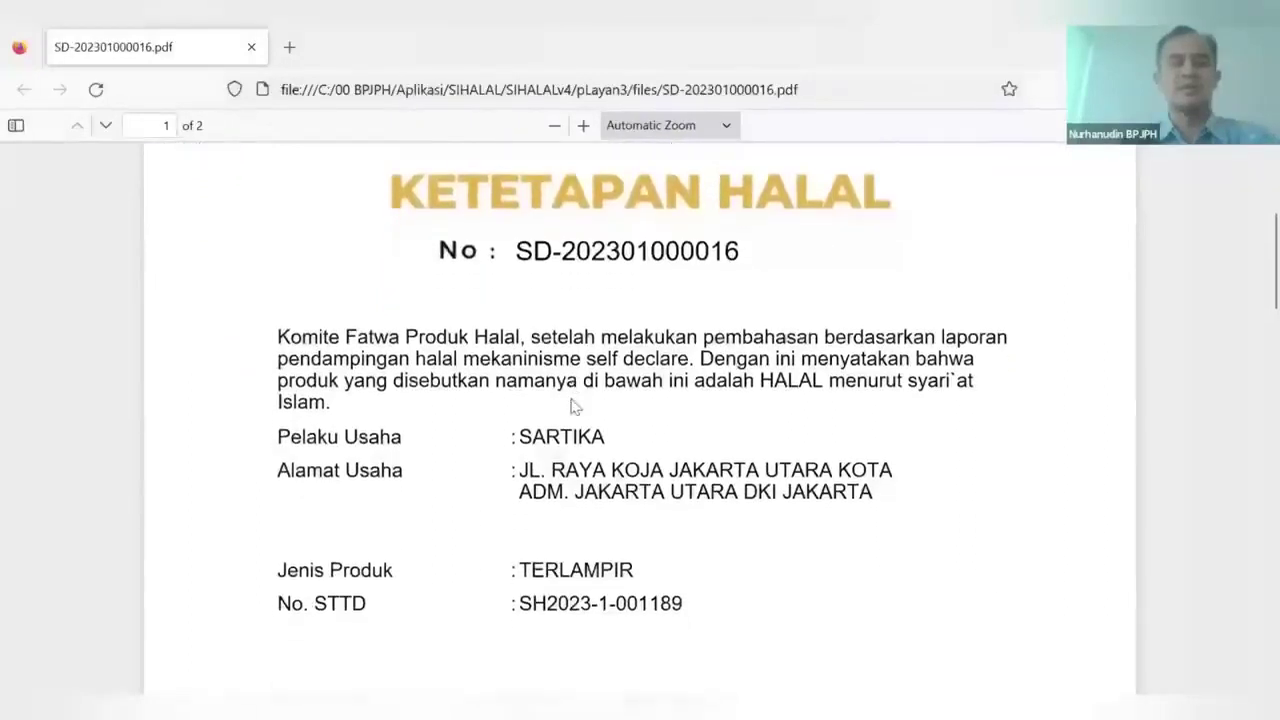
pyautogui.scroll(-3, 551, 457)
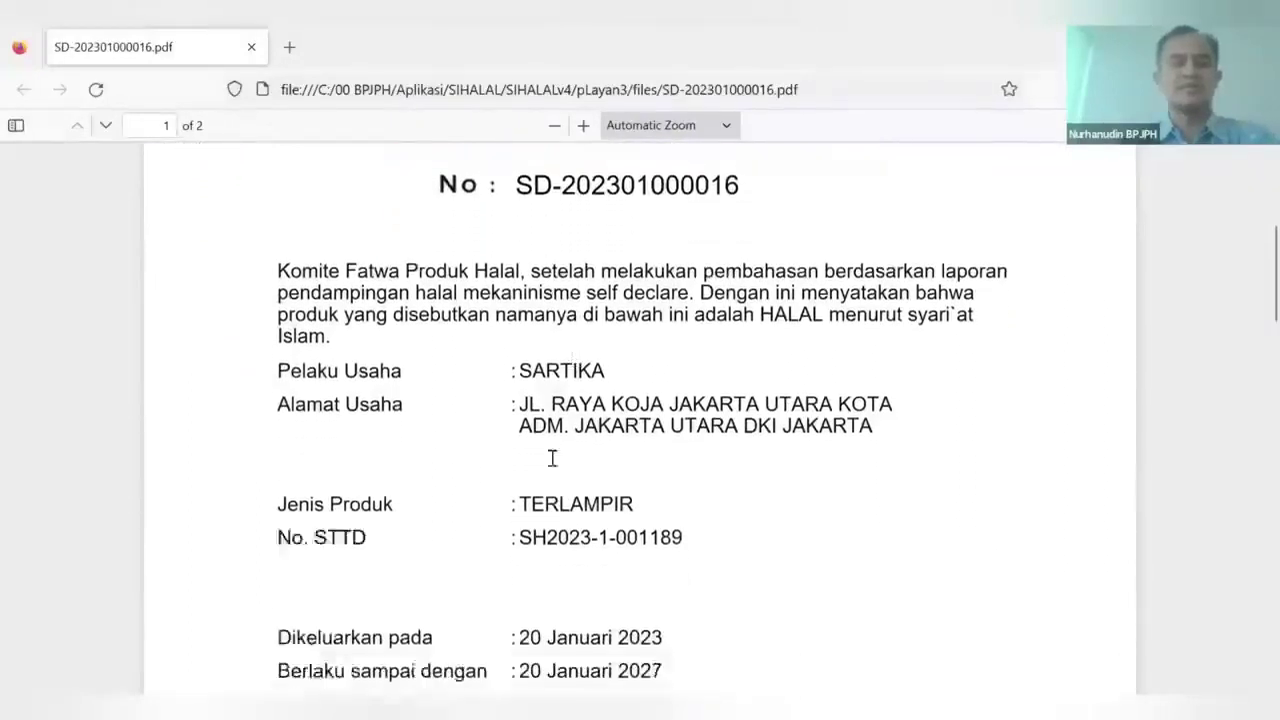
pyautogui.scroll(3, 749, 623)
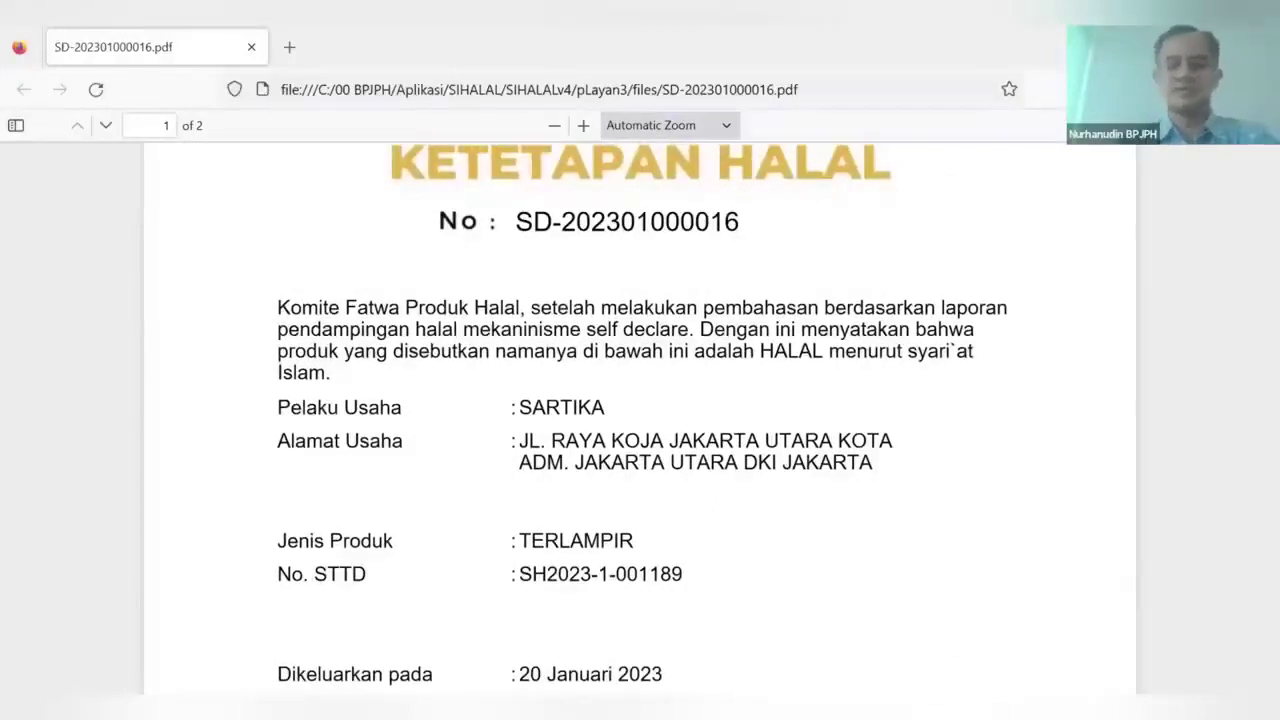
pyautogui.hotkey('alt', 'Tab')
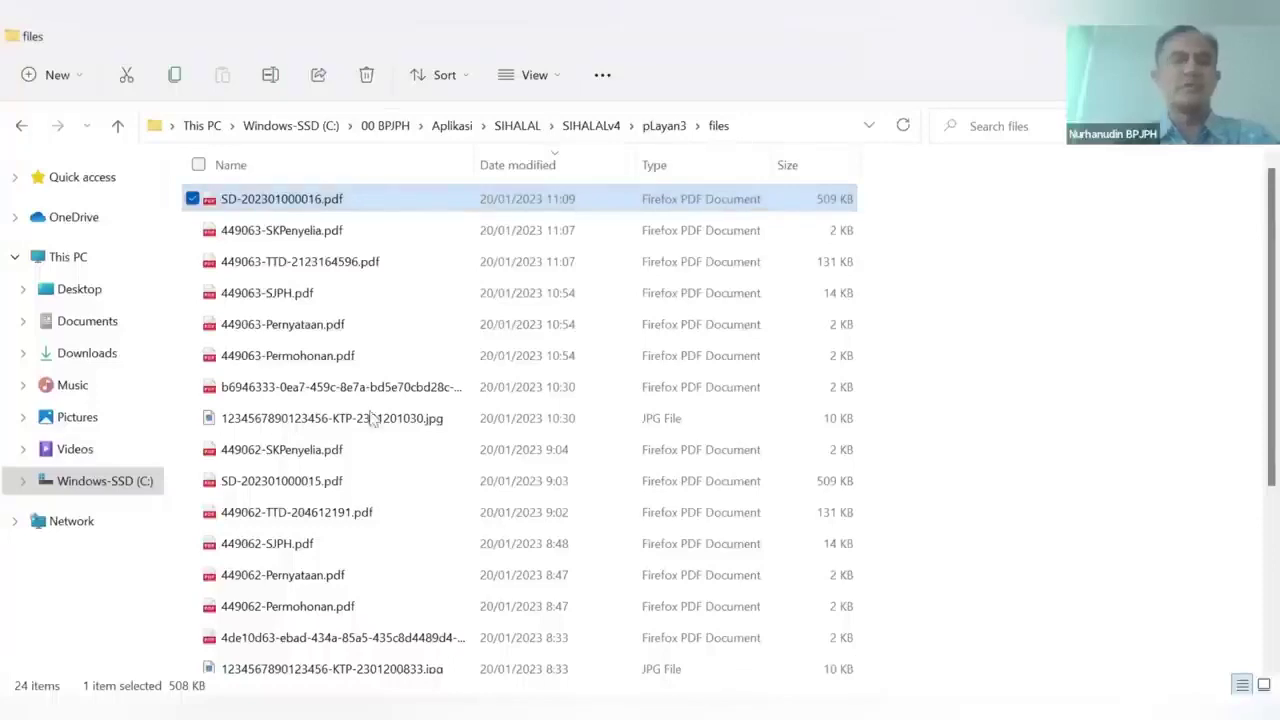
pyautogui.hotkey('alt', 'Tab')
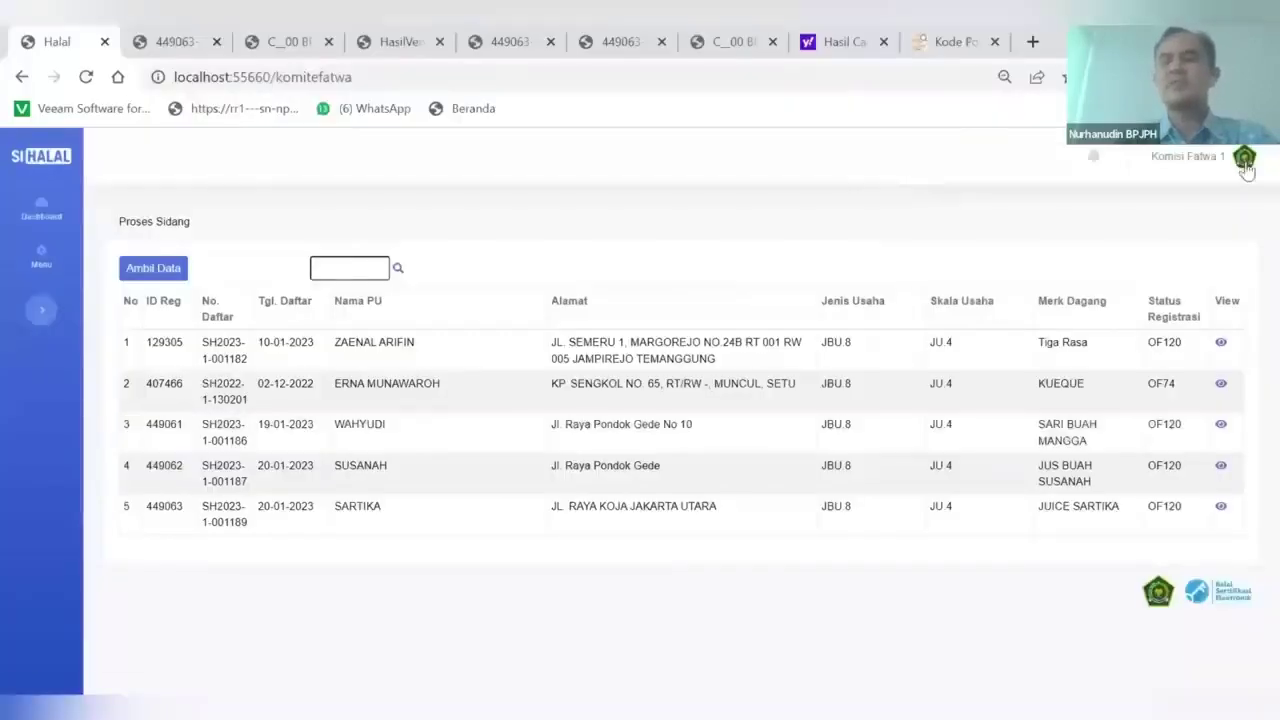
# Log out of Komisi Fatwa and sign in with the applicant's saved e-mail and password
pyautogui.click(1244, 162)
pyautogui.click(1197, 241)
pyautogui.click(742, 273)
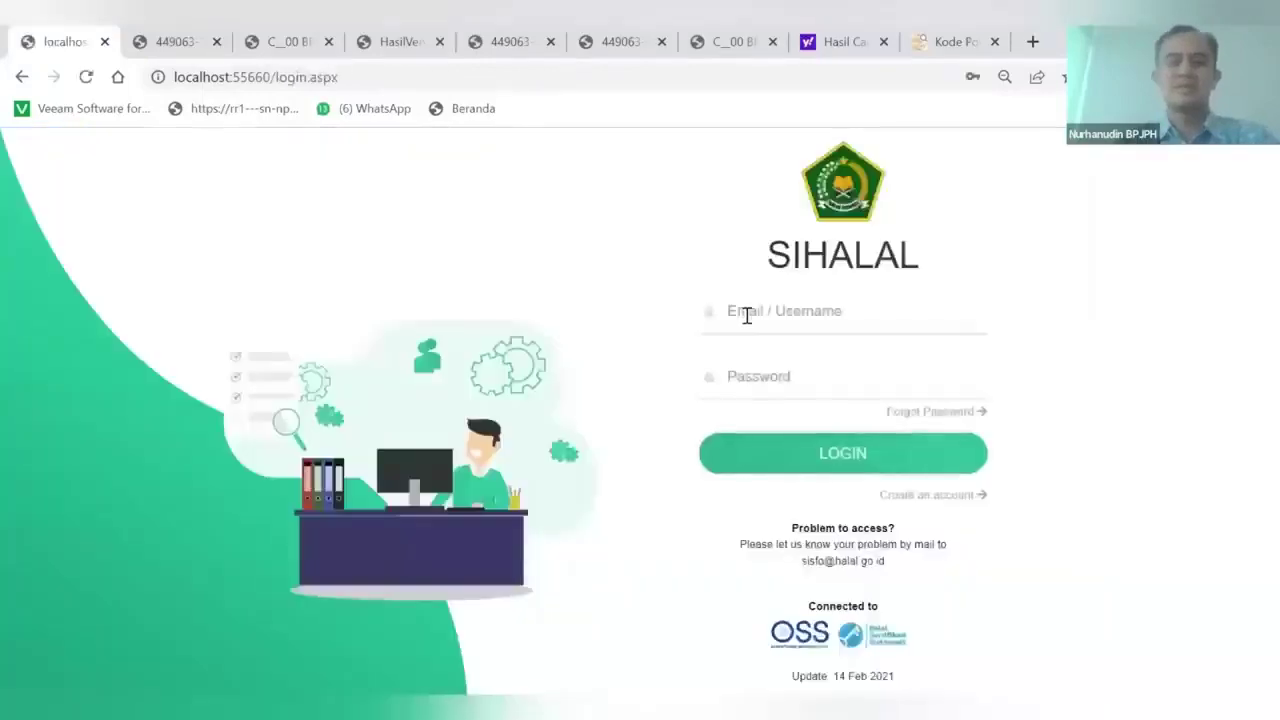
pyautogui.click(746, 316)
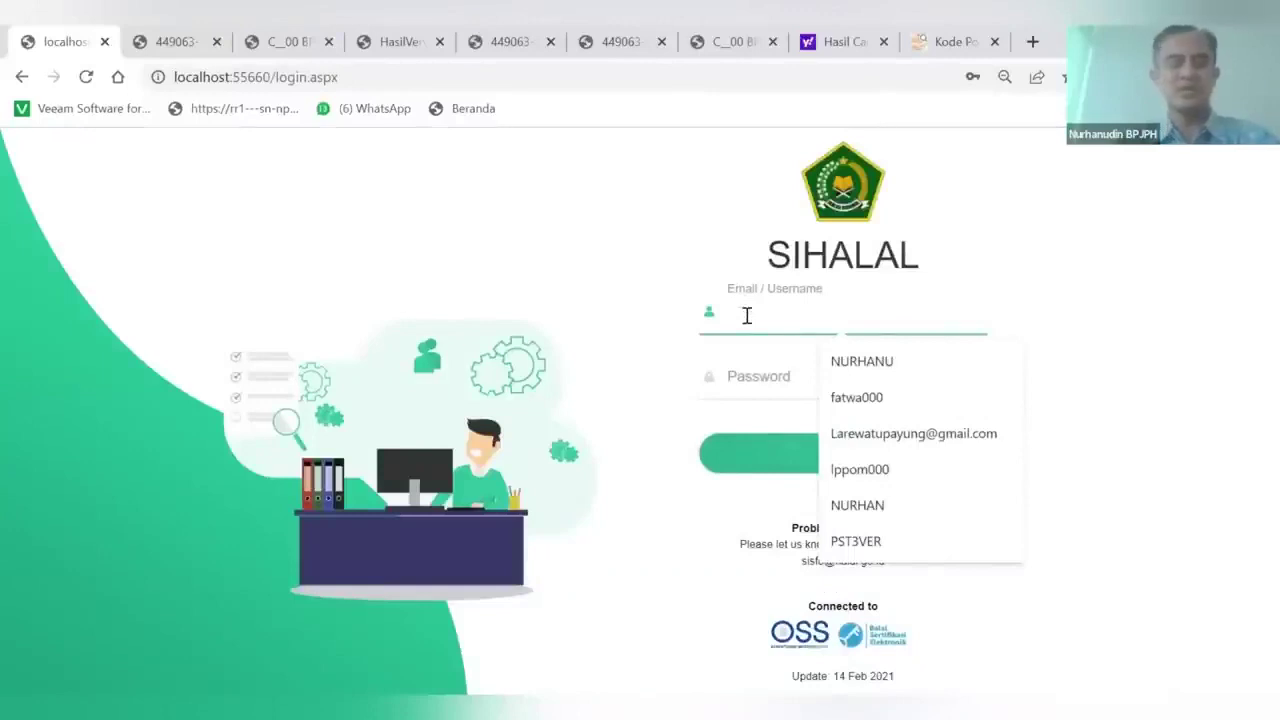
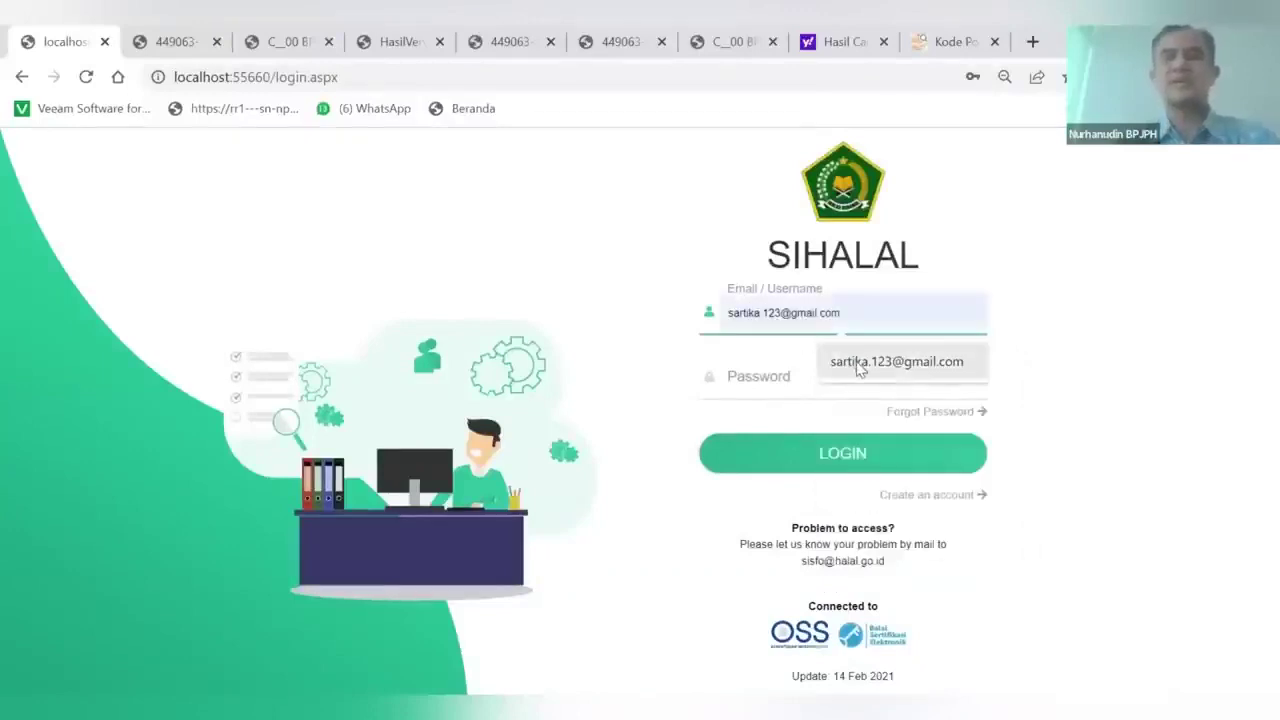
pyautogui.click(857, 362)
pyautogui.click(761, 377)
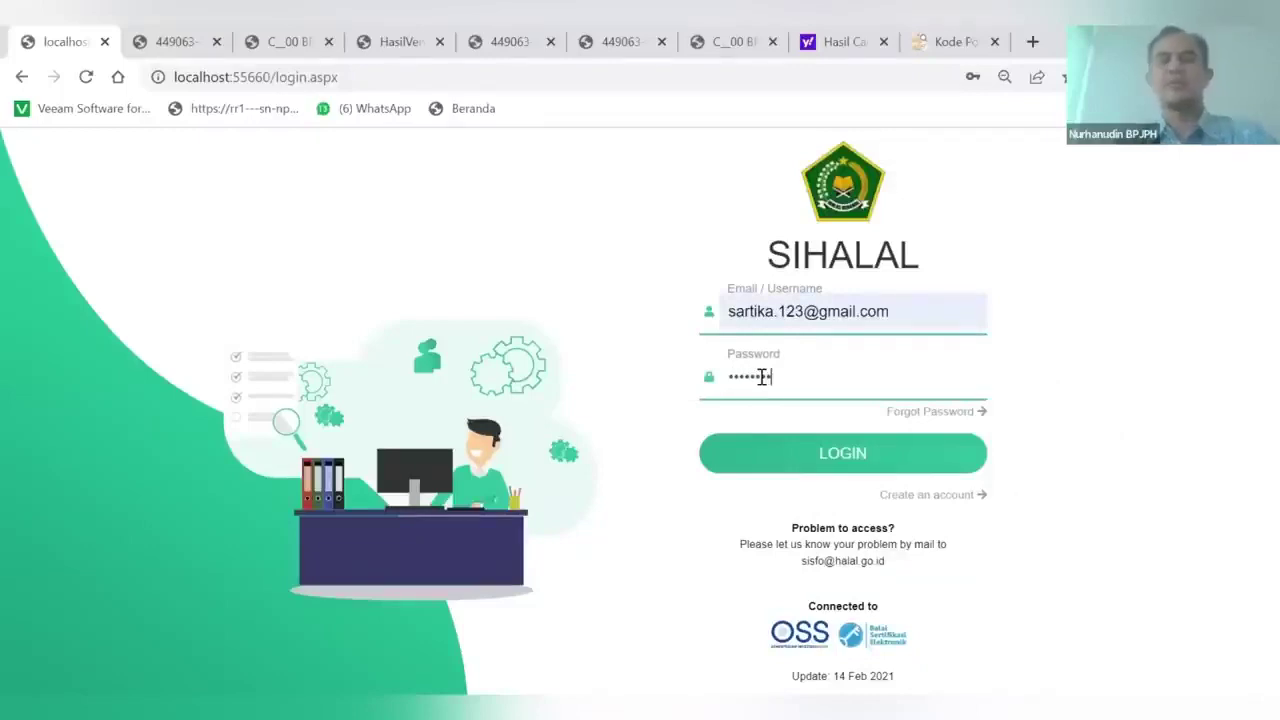
pyautogui.click(820, 455)
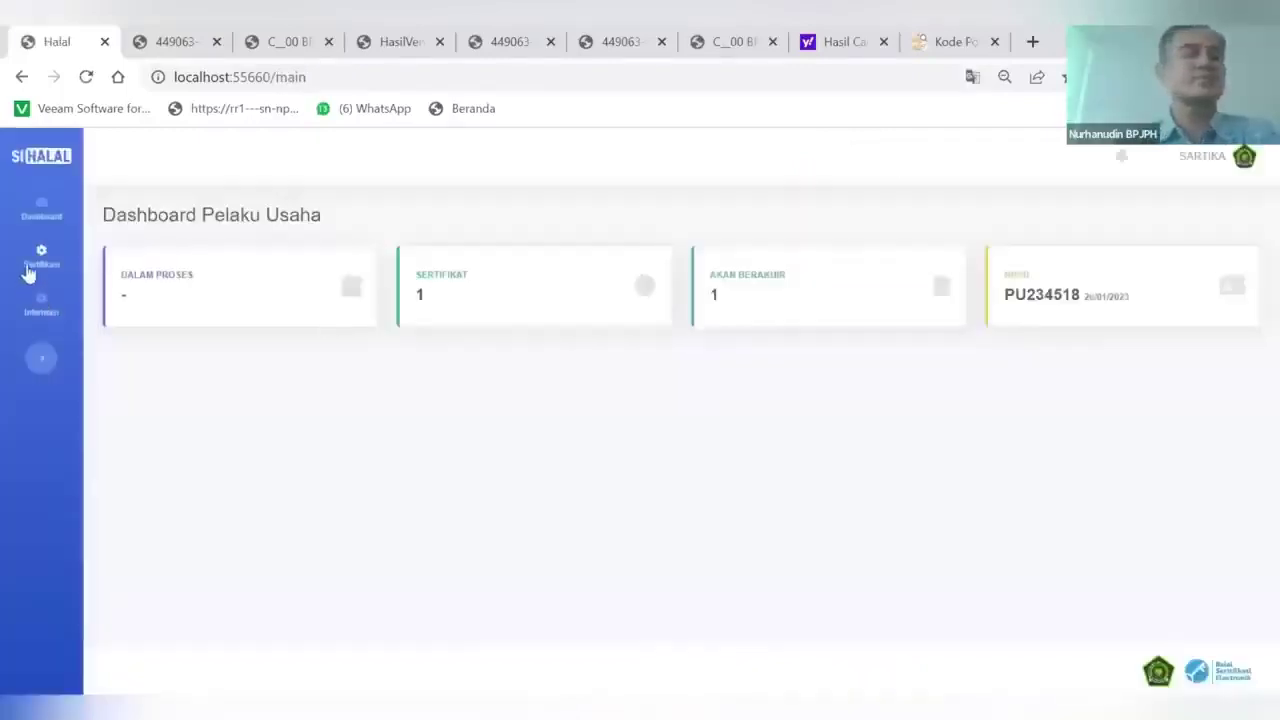
pyautogui.click(32, 270)
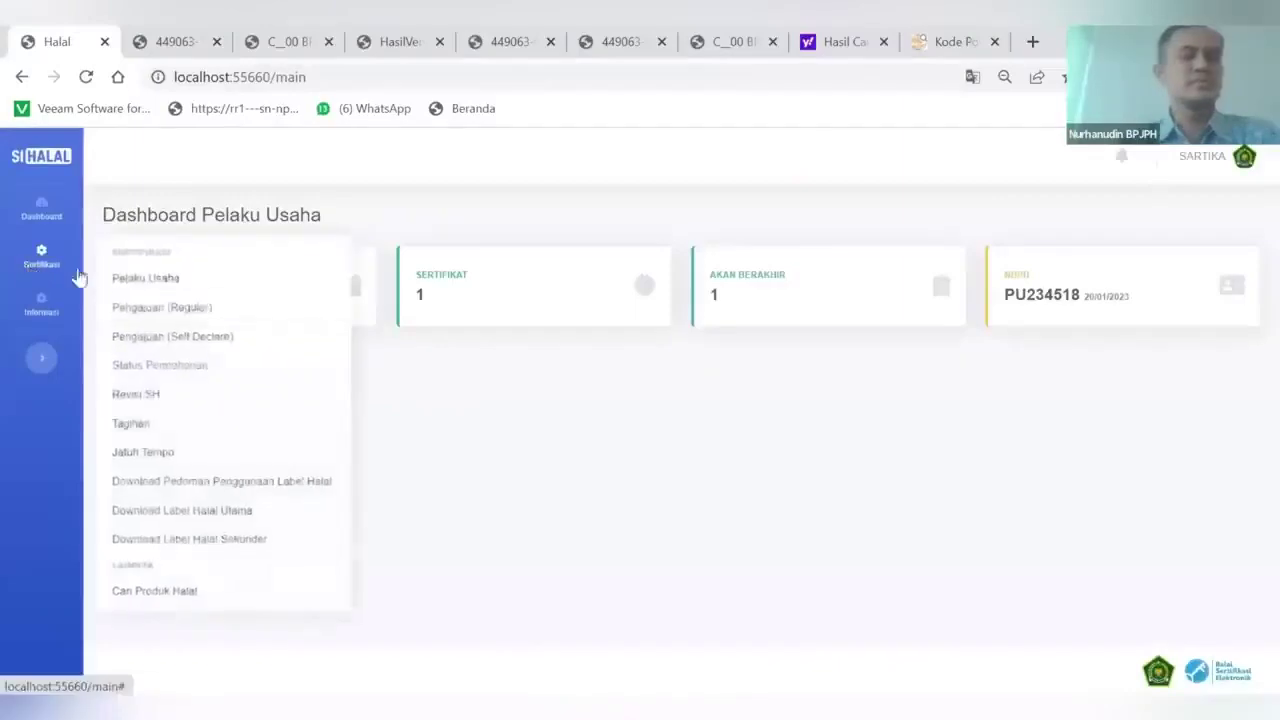
# Open the juice application's details from Status Permohonan and scroll its tracking through Penerbitan Sertifikat
pyautogui.click(157, 372)
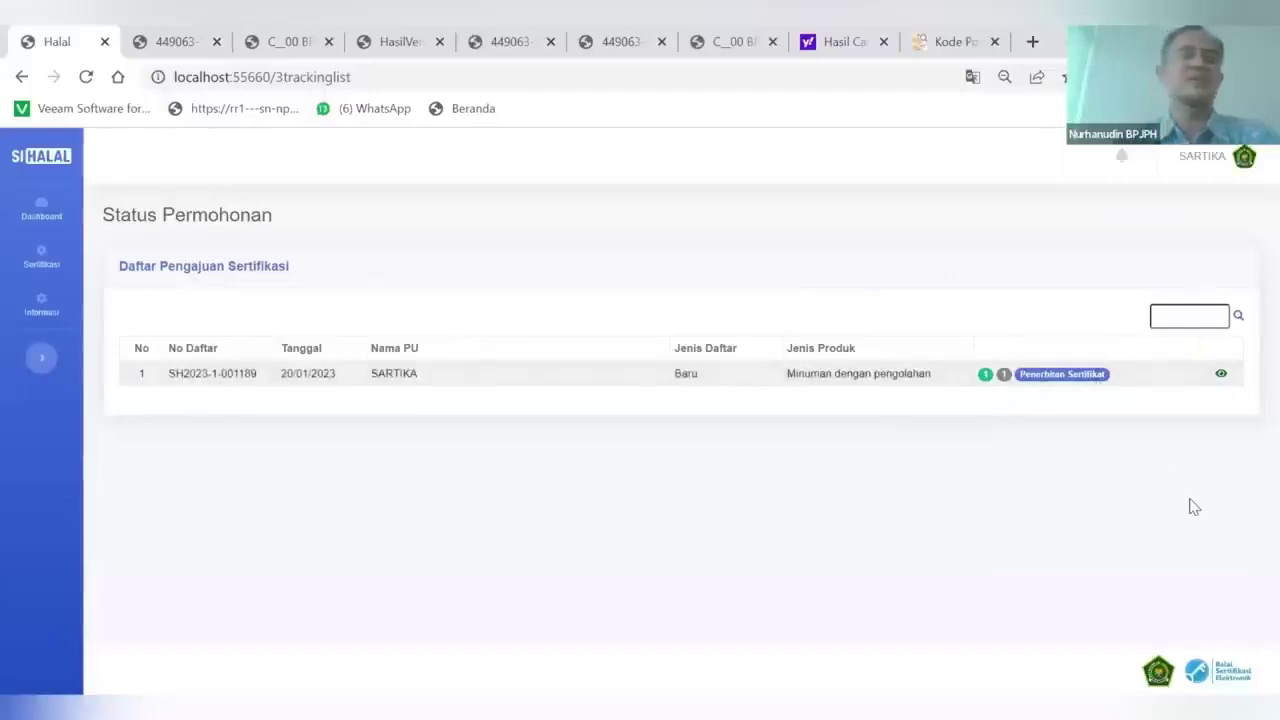
pyautogui.click(1221, 374)
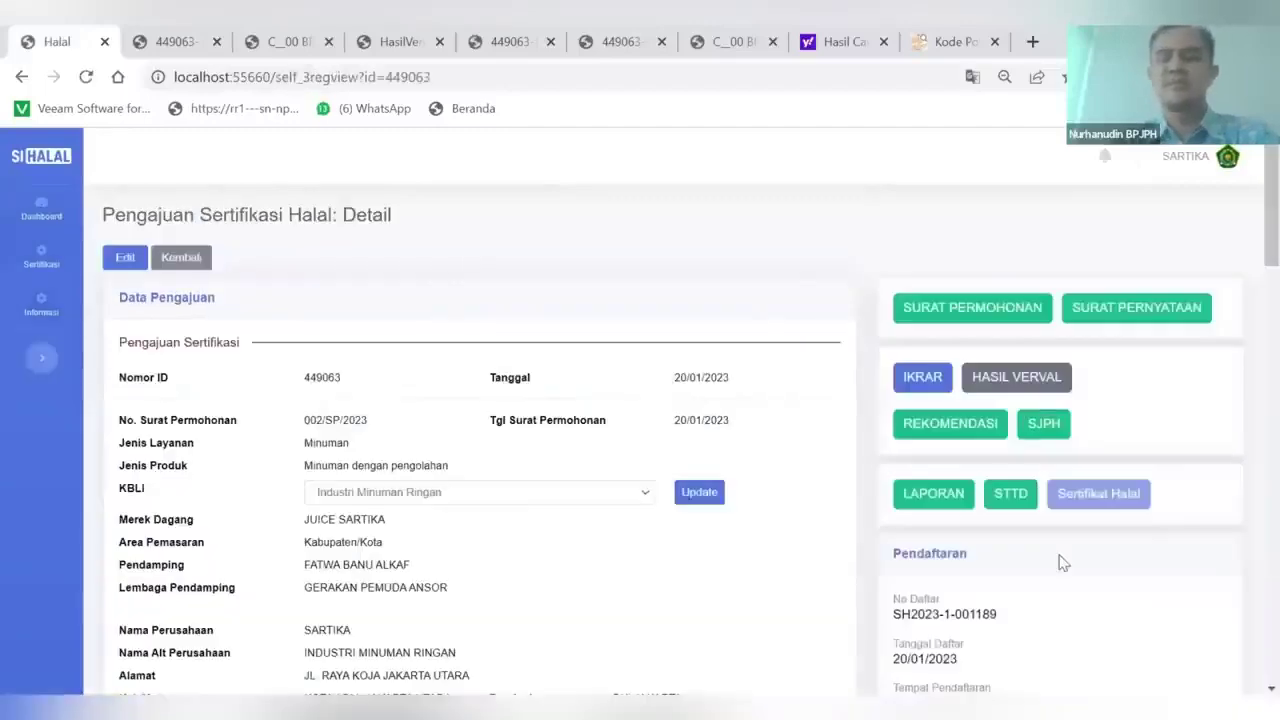
pyautogui.scroll(-10, 1062, 563)
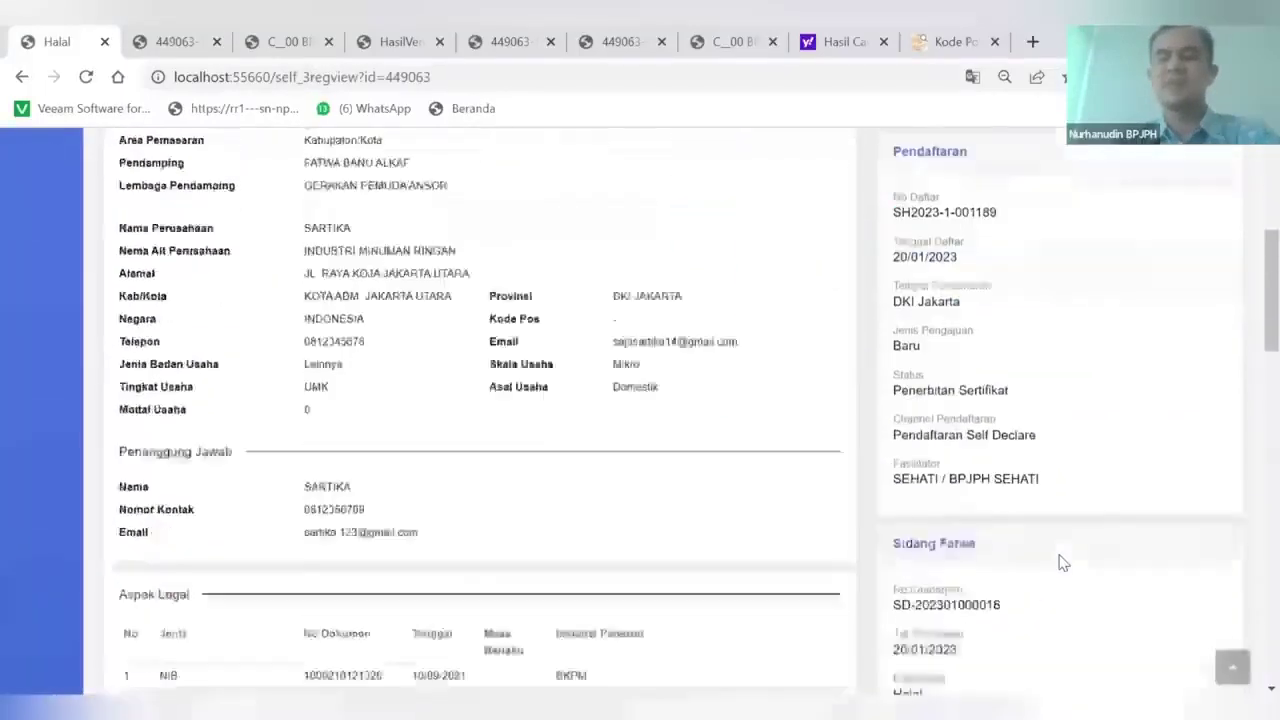
pyautogui.scroll(-4, 968, 526)
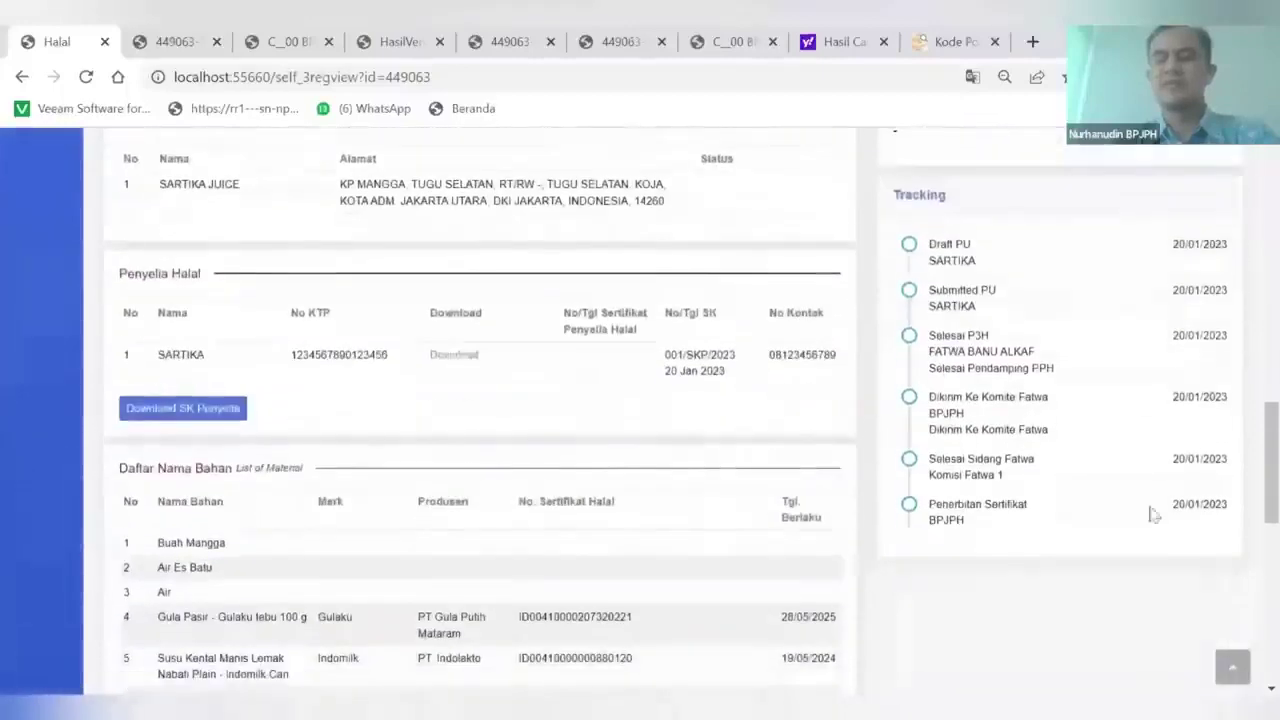
pyautogui.scroll(4, 968, 532)
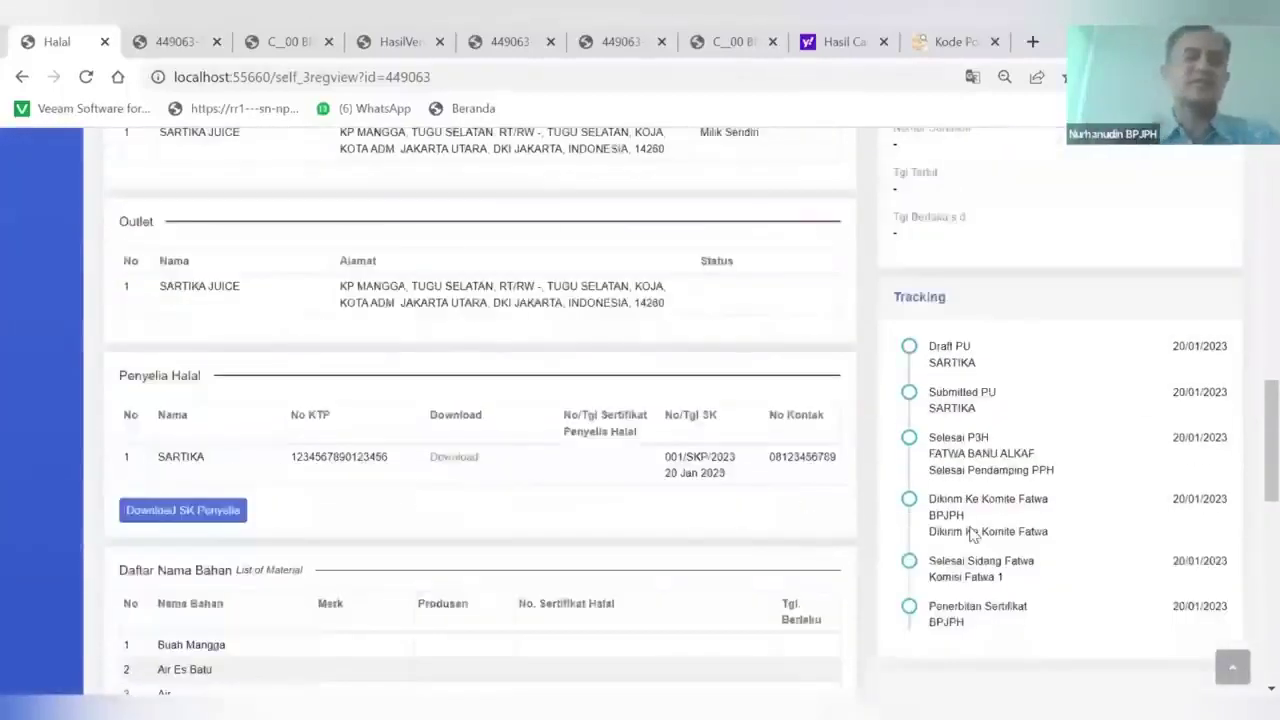
pyautogui.scroll(6, 970, 535)
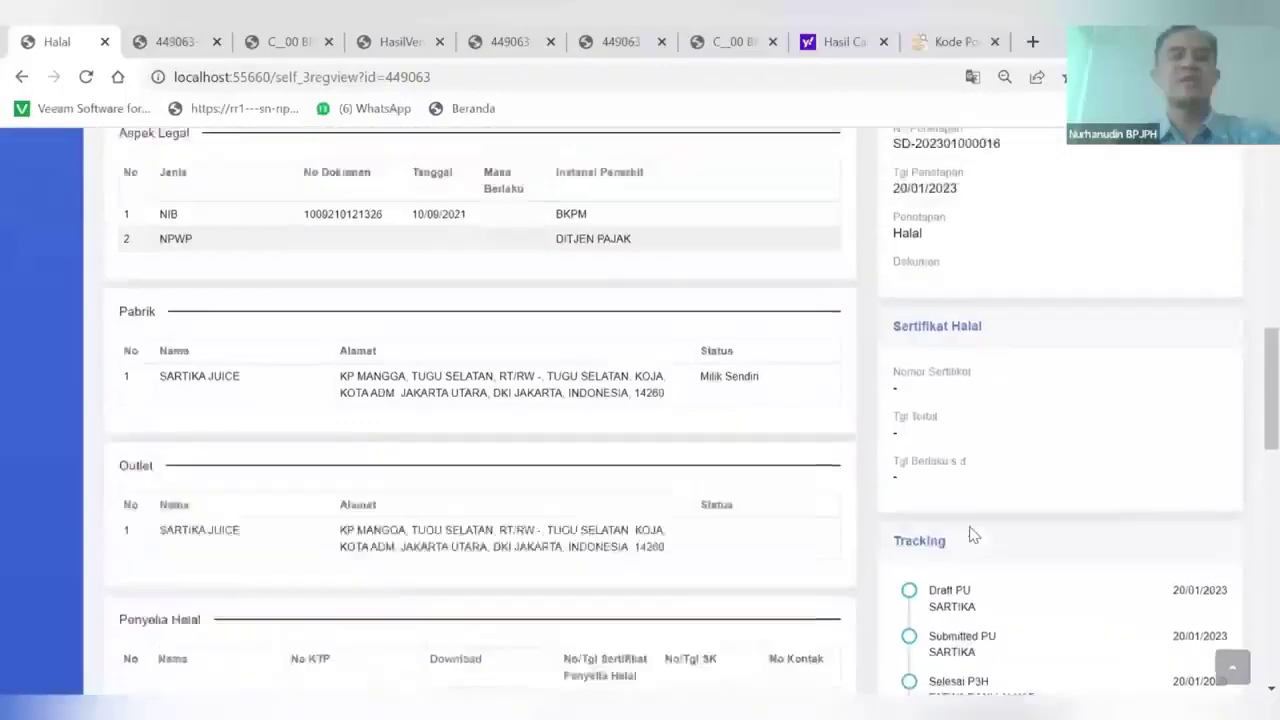
pyautogui.scroll(7, 970, 528)
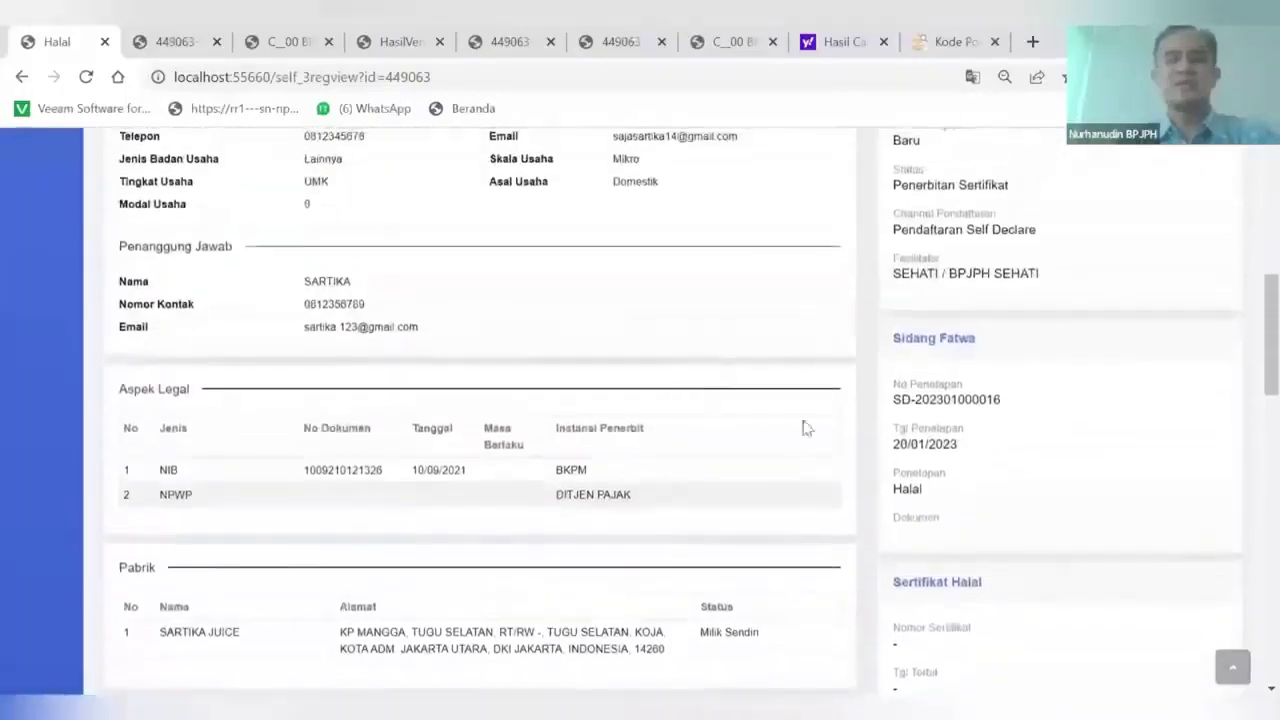
pyautogui.scroll(5, 1000, 462)
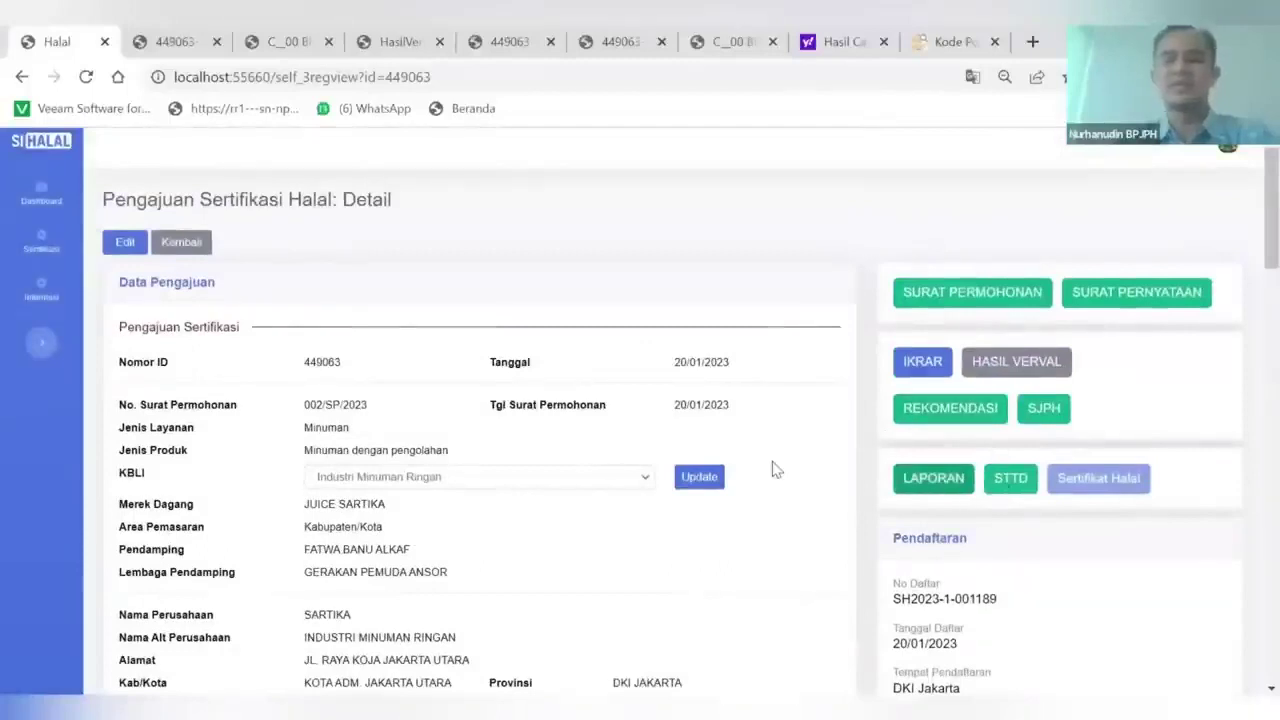
# Scroll through the Laporan Hasil Pendampingan report PDF
pyautogui.scroll(-1, 775, 470)
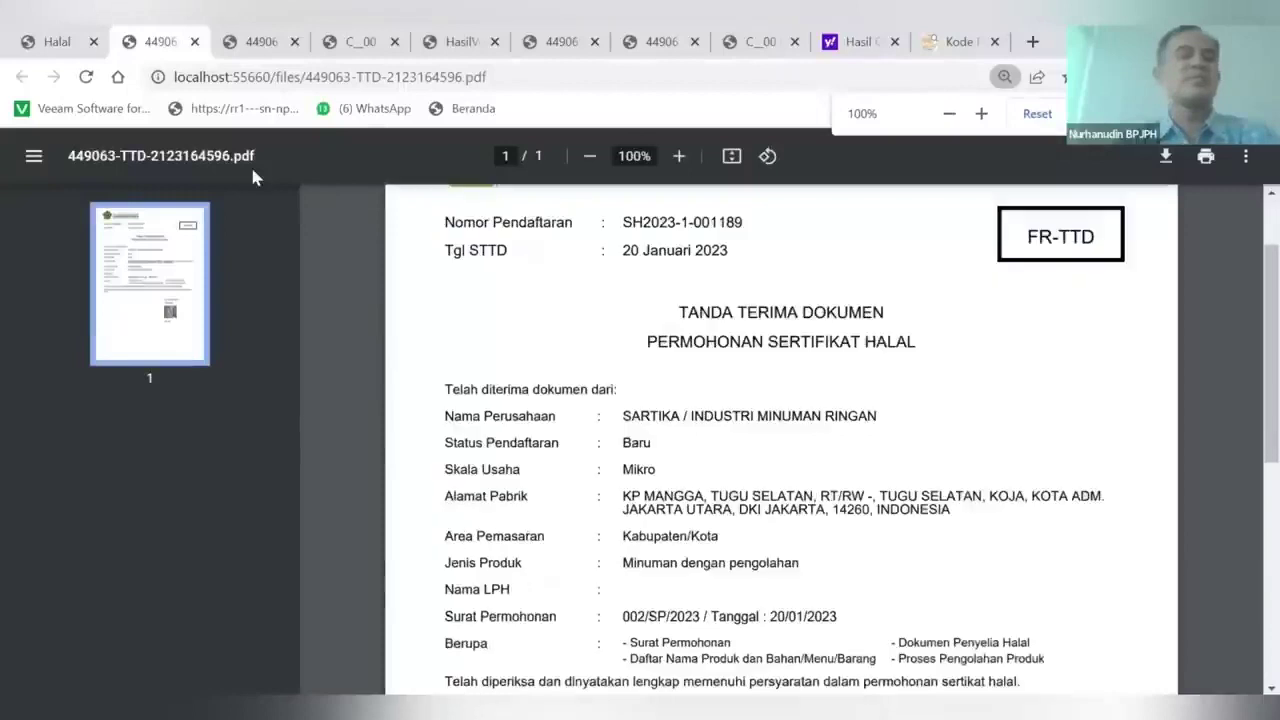
pyautogui.scroll(-5, 951, 414)
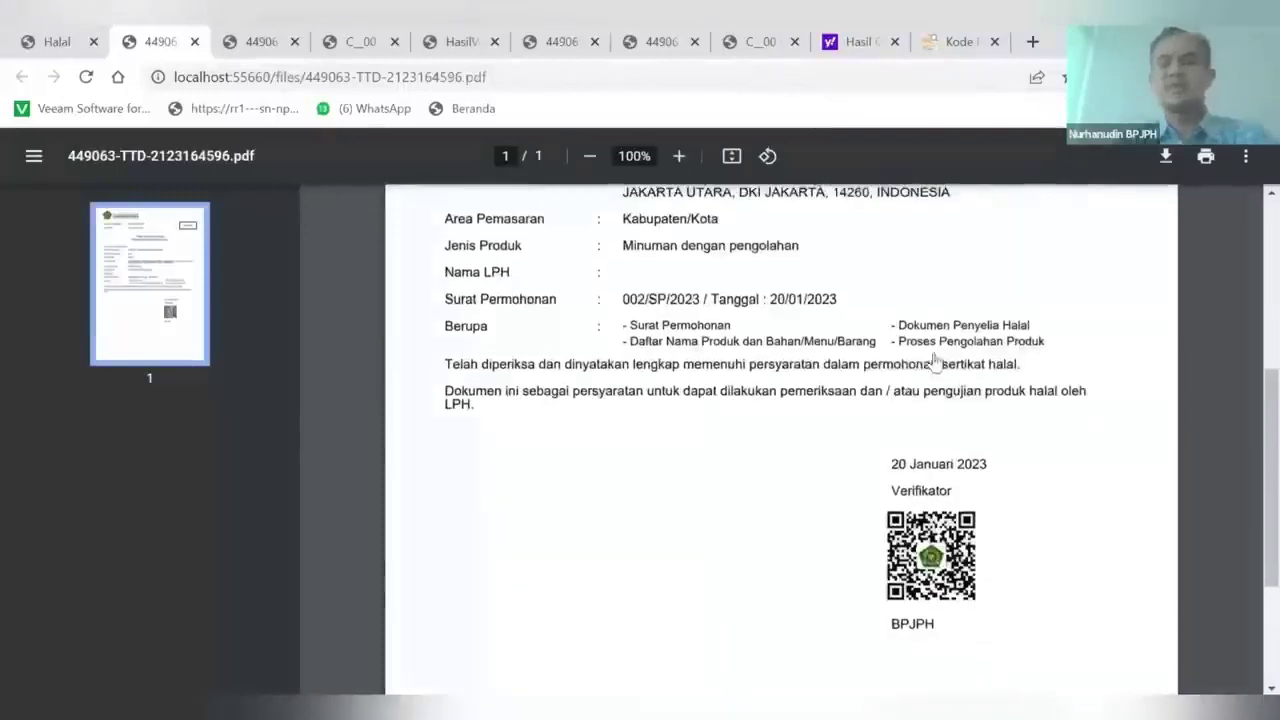
pyautogui.scroll(3, 951, 414)
pyautogui.scroll(3, 951, 414)
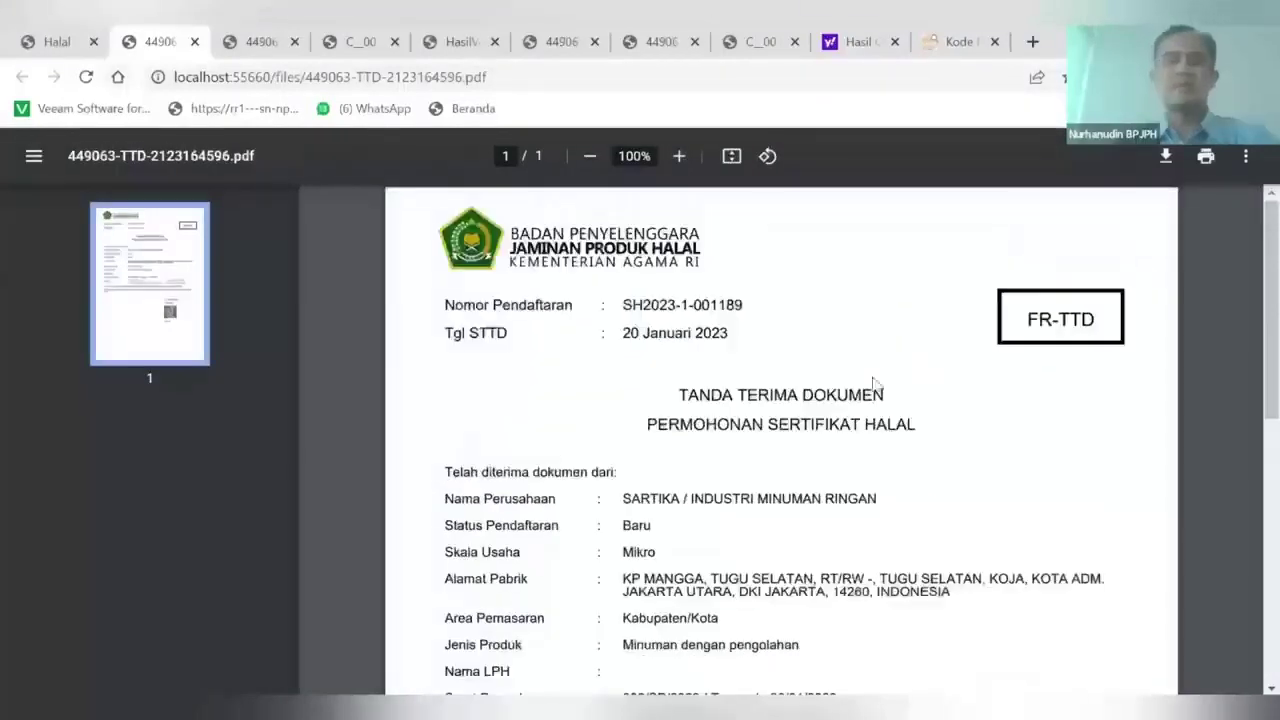
# From the detail page, open the Ikrar pledge document, skim it, and go back
pyautogui.hotkey('ctrl', 'shift', 'Tab')
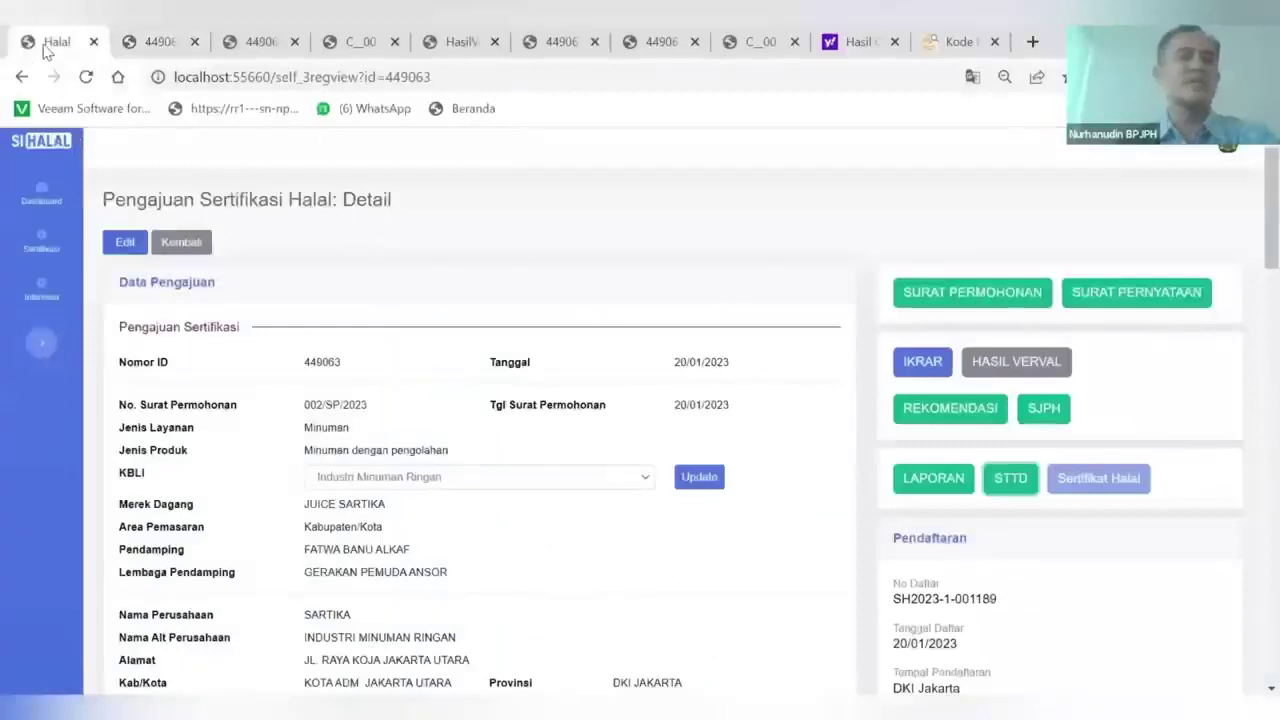
pyautogui.click(922, 363)
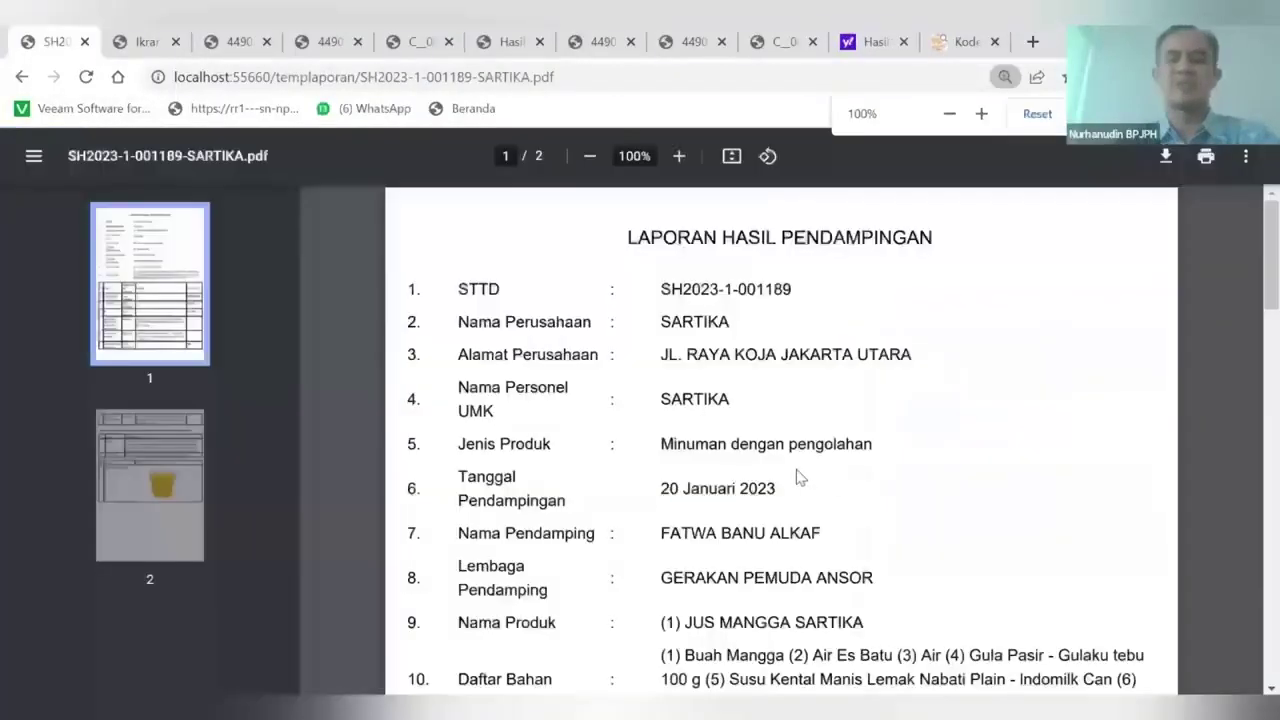
pyautogui.scroll(-15, 800, 478)
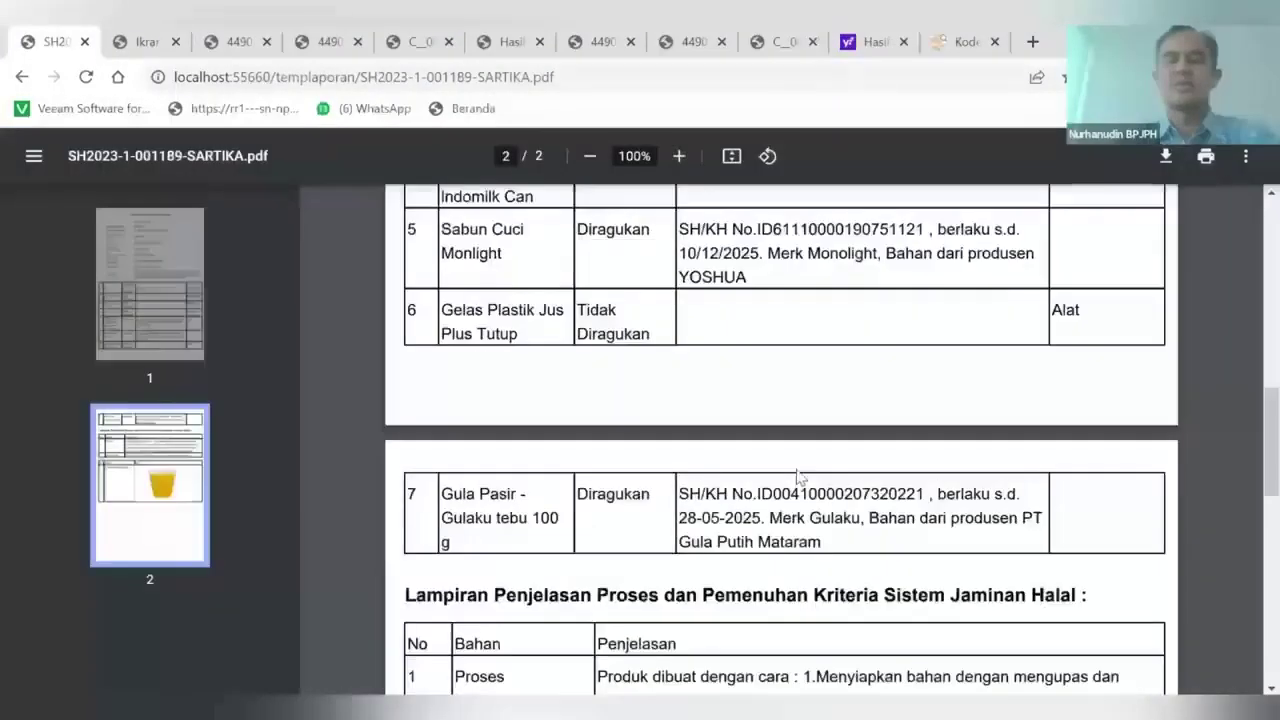
pyautogui.scroll(2, 678, 408)
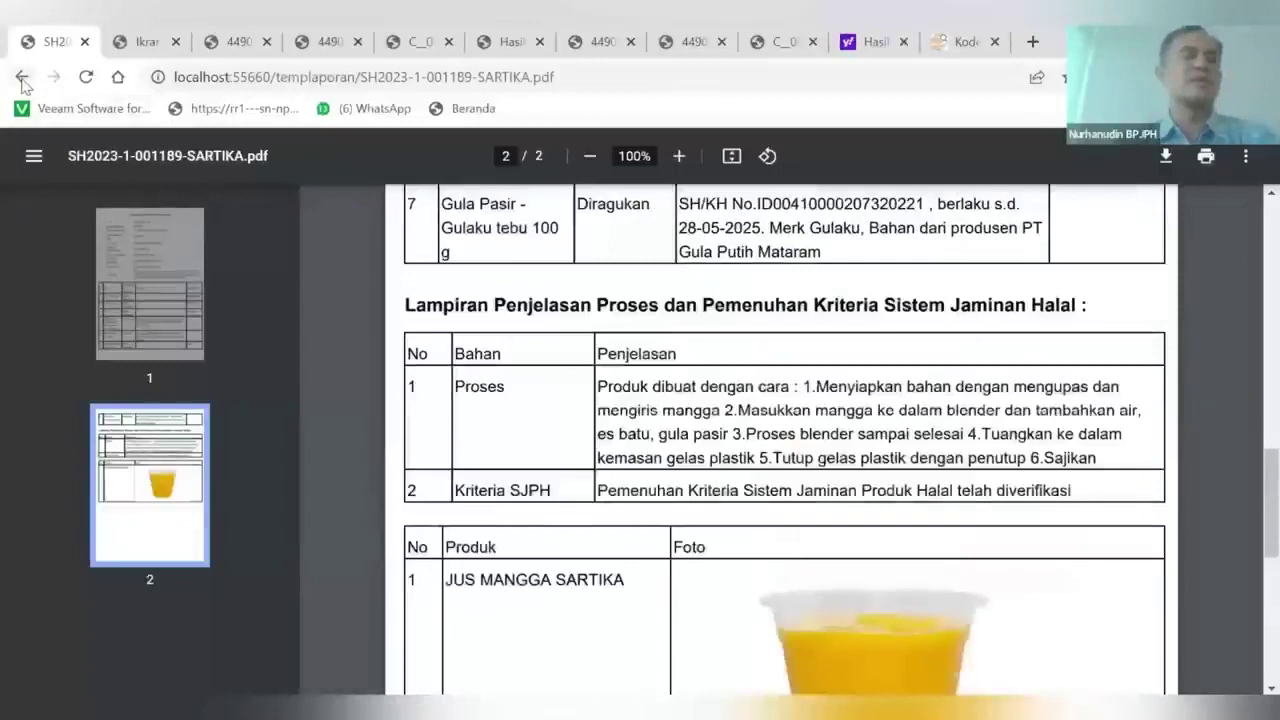
pyautogui.click(22, 77)
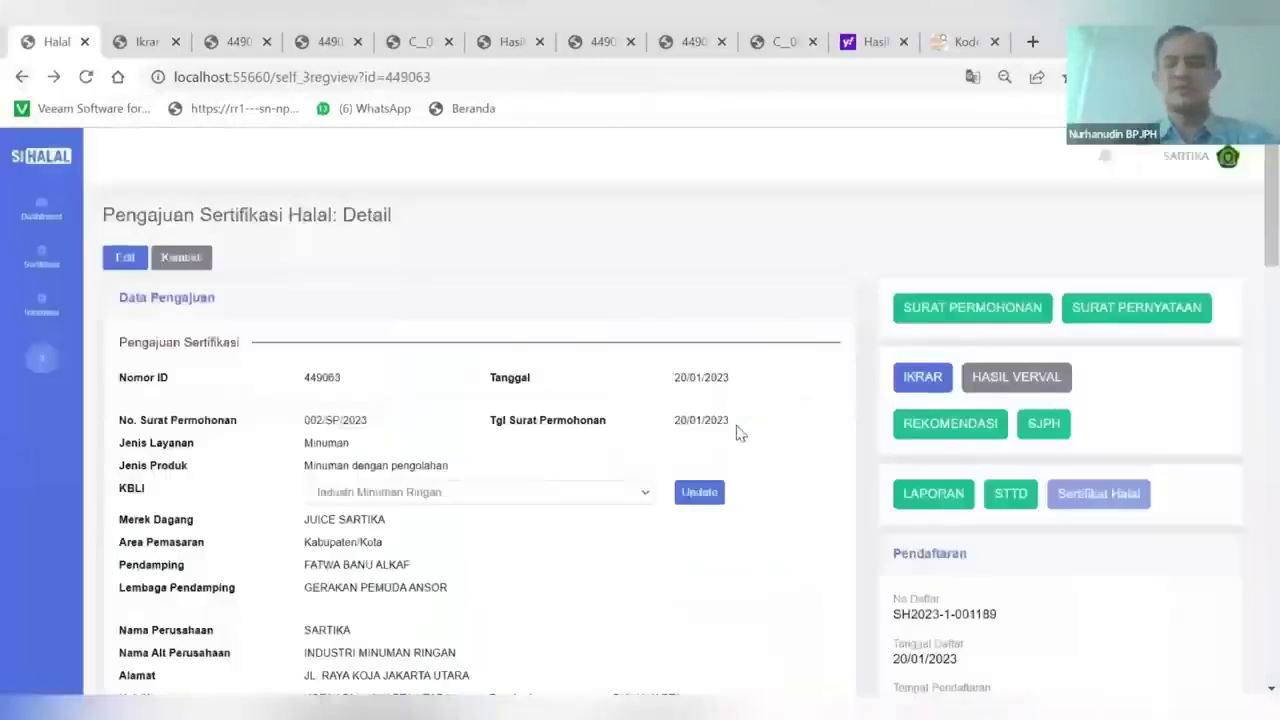
# Scroll through the detail page, then open the Status Permohonan list
pyautogui.scroll(-10, 737, 432)
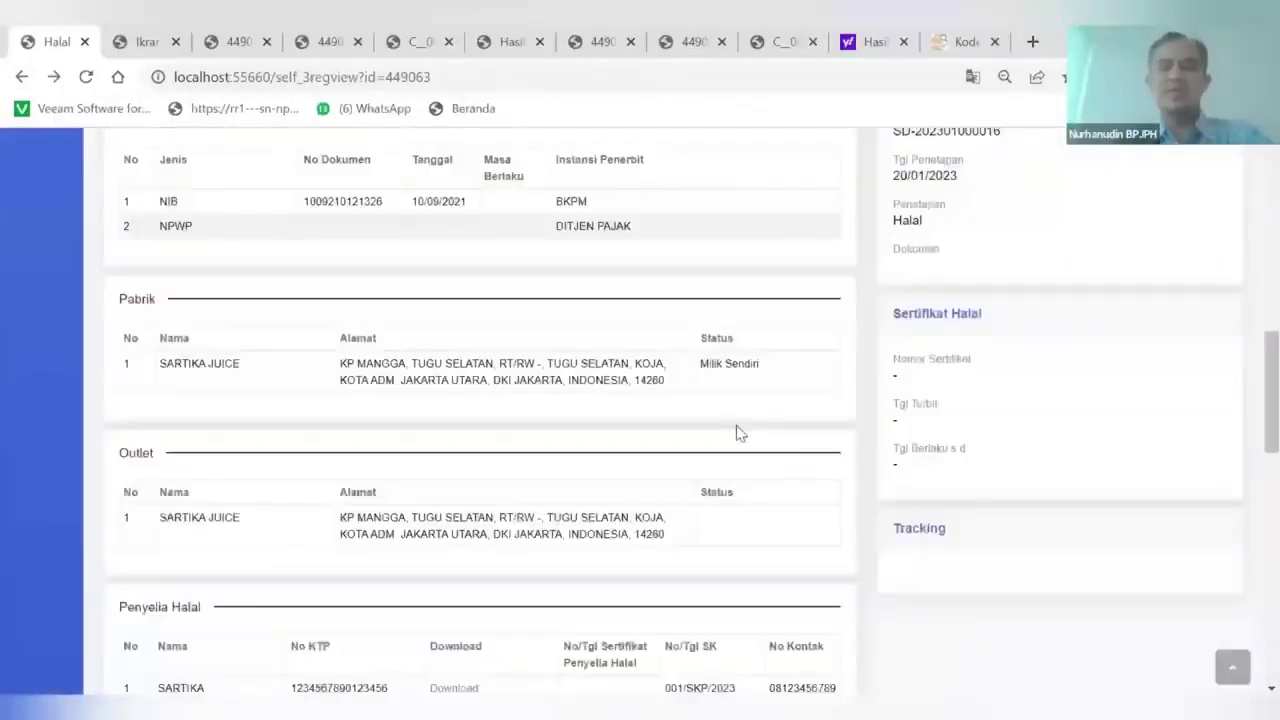
pyautogui.scroll(-4, 737, 432)
pyautogui.scroll(6, 737, 432)
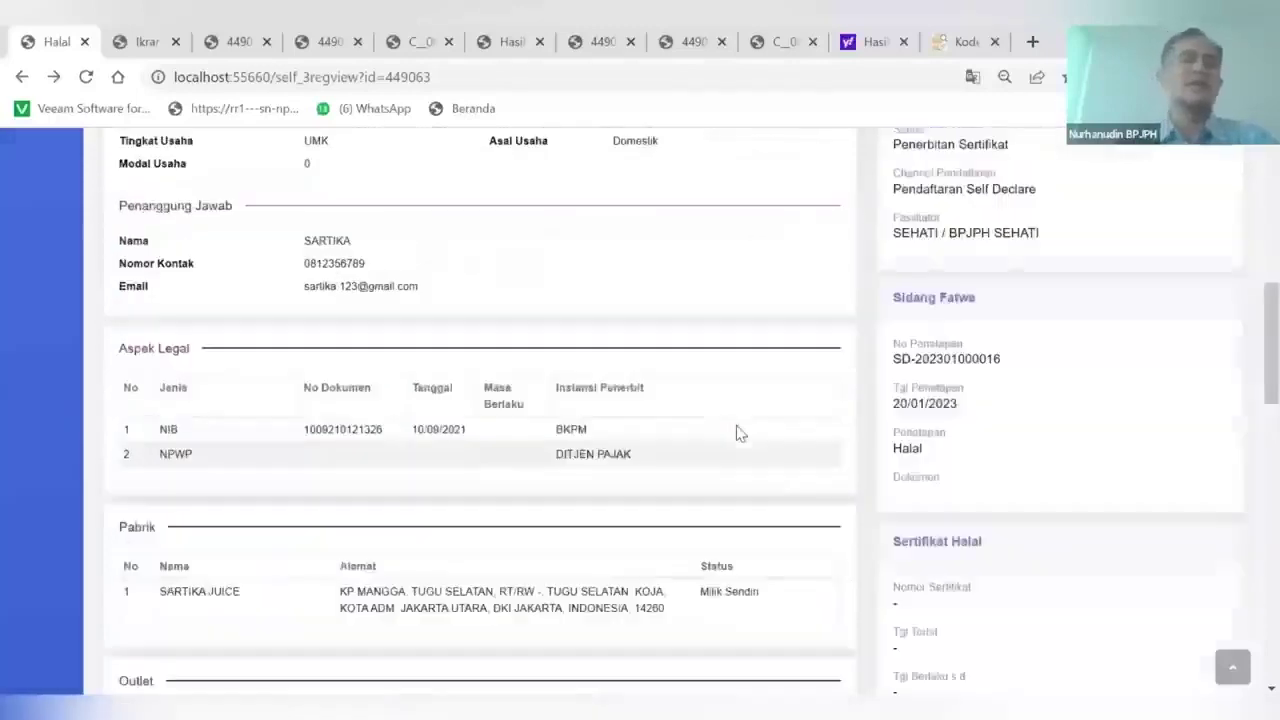
pyautogui.scroll(1, 737, 432)
pyautogui.scroll(6, 86, 257)
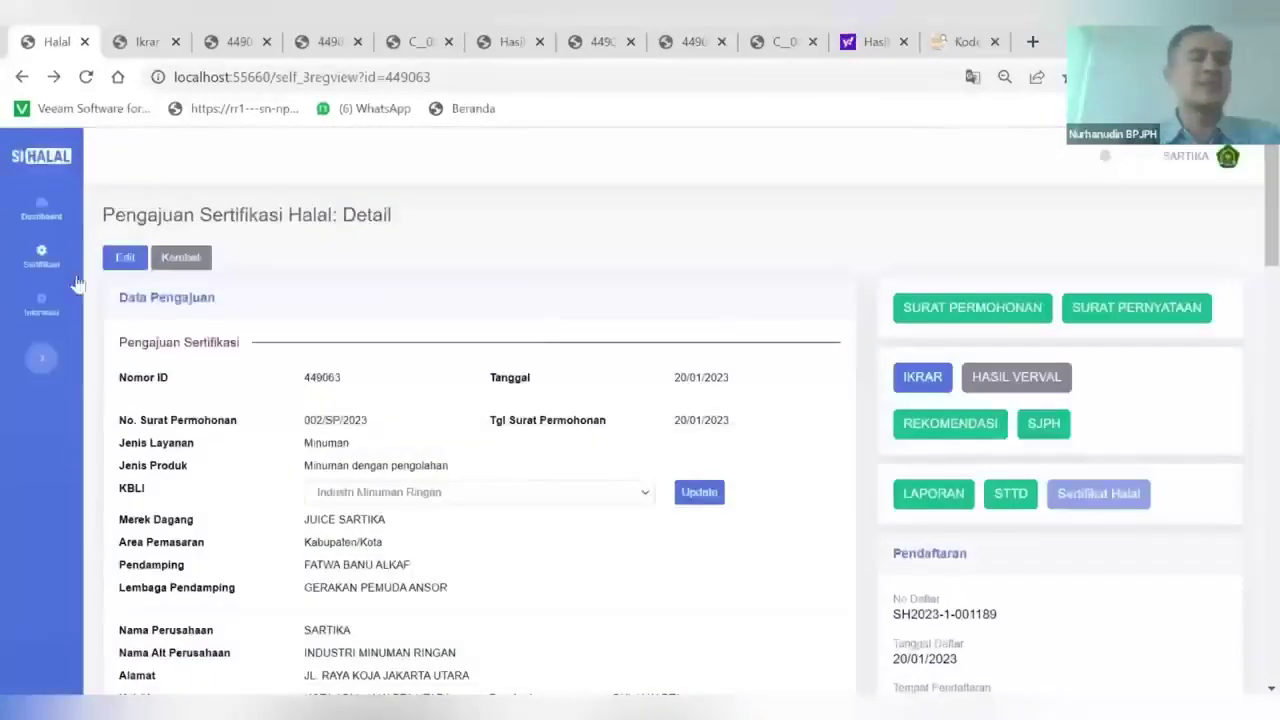
pyautogui.moveTo(78, 285)
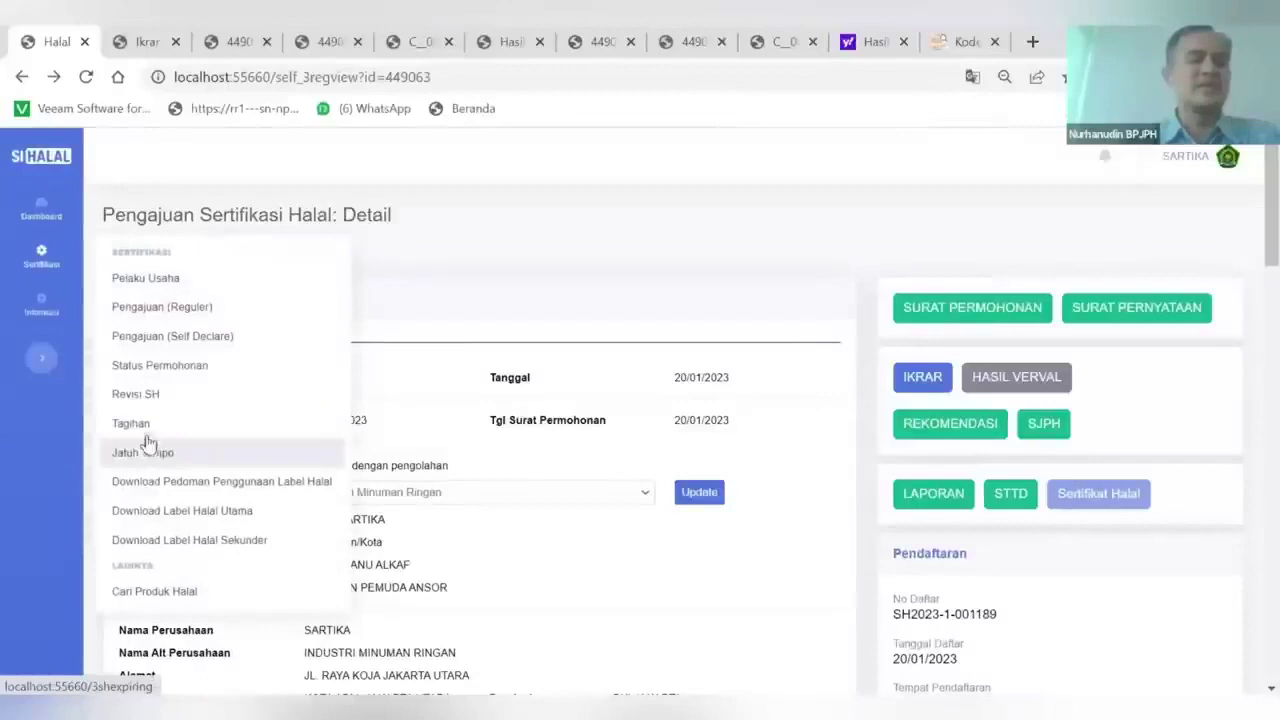
pyautogui.click(153, 368)
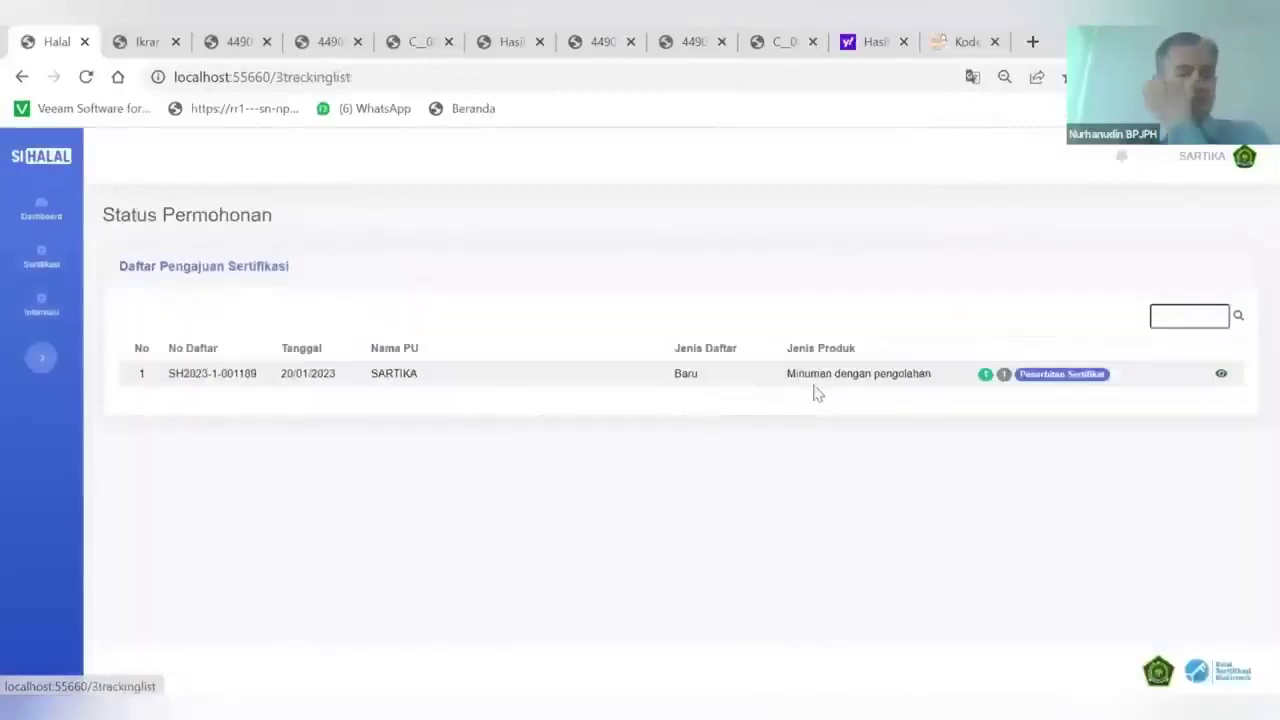
pyautogui.click(1220, 377)
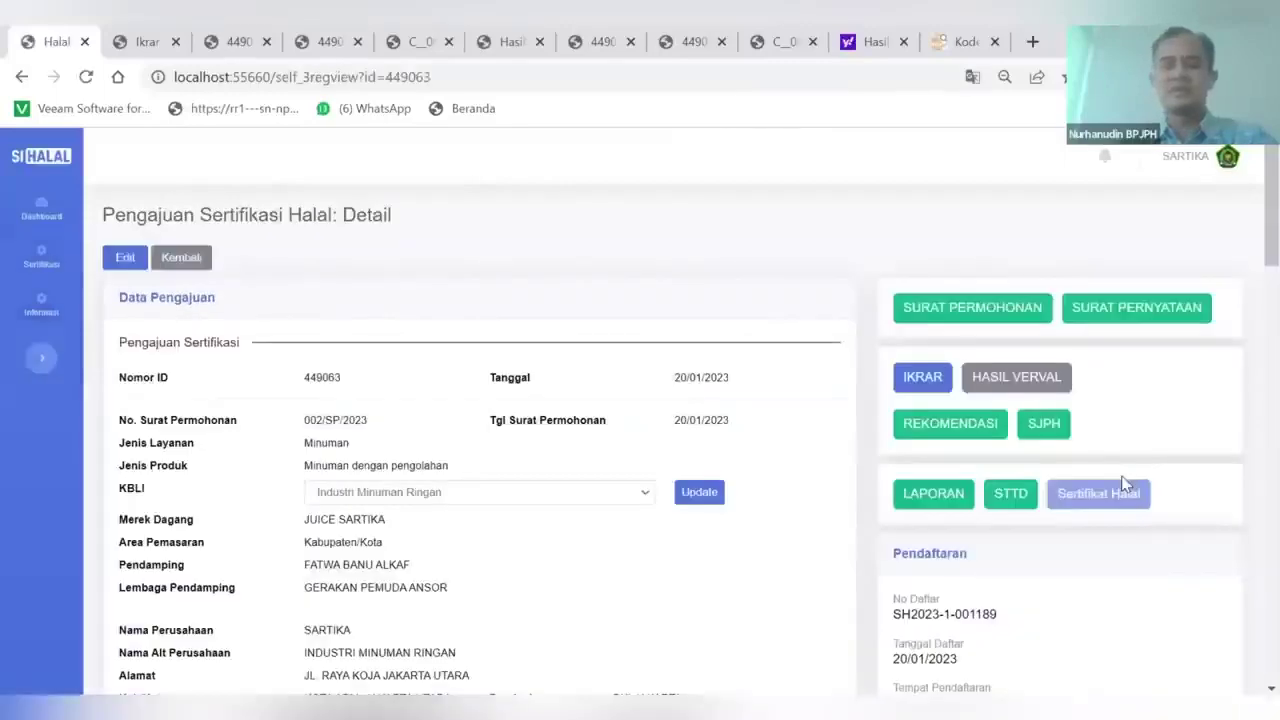
pyautogui.scroll(-10, 1122, 483)
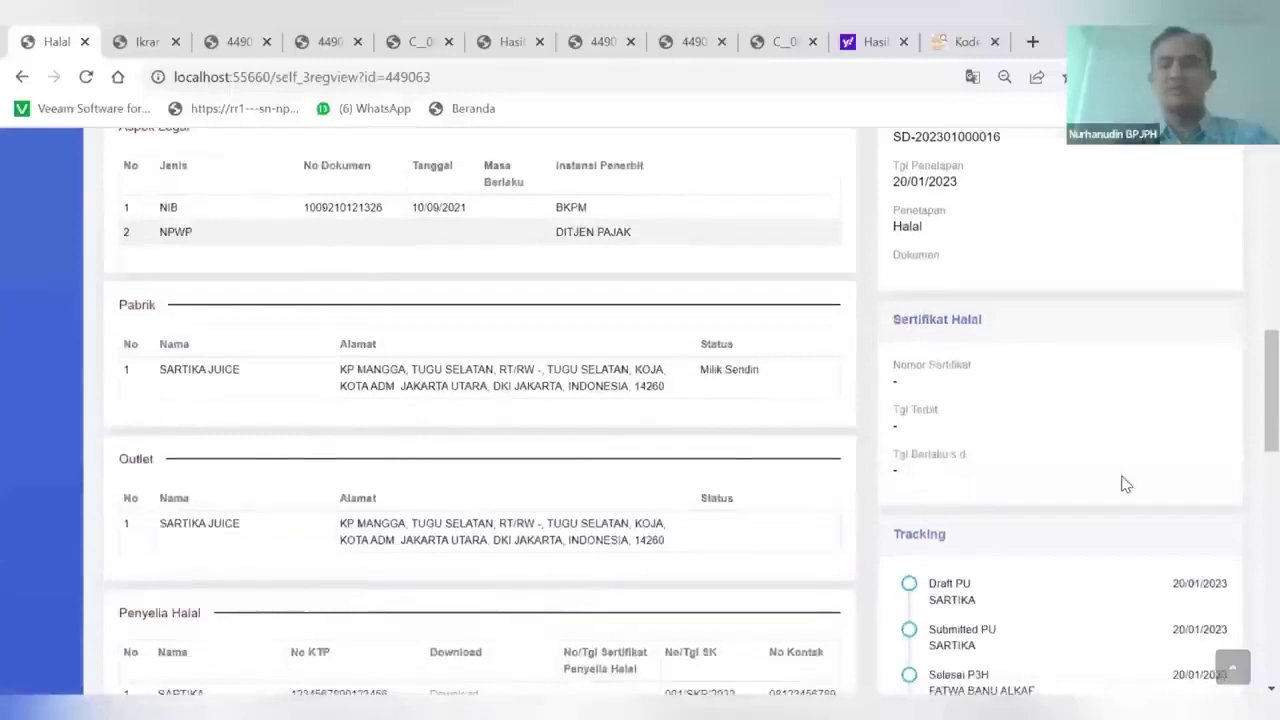
pyautogui.scroll(-3, 1122, 483)
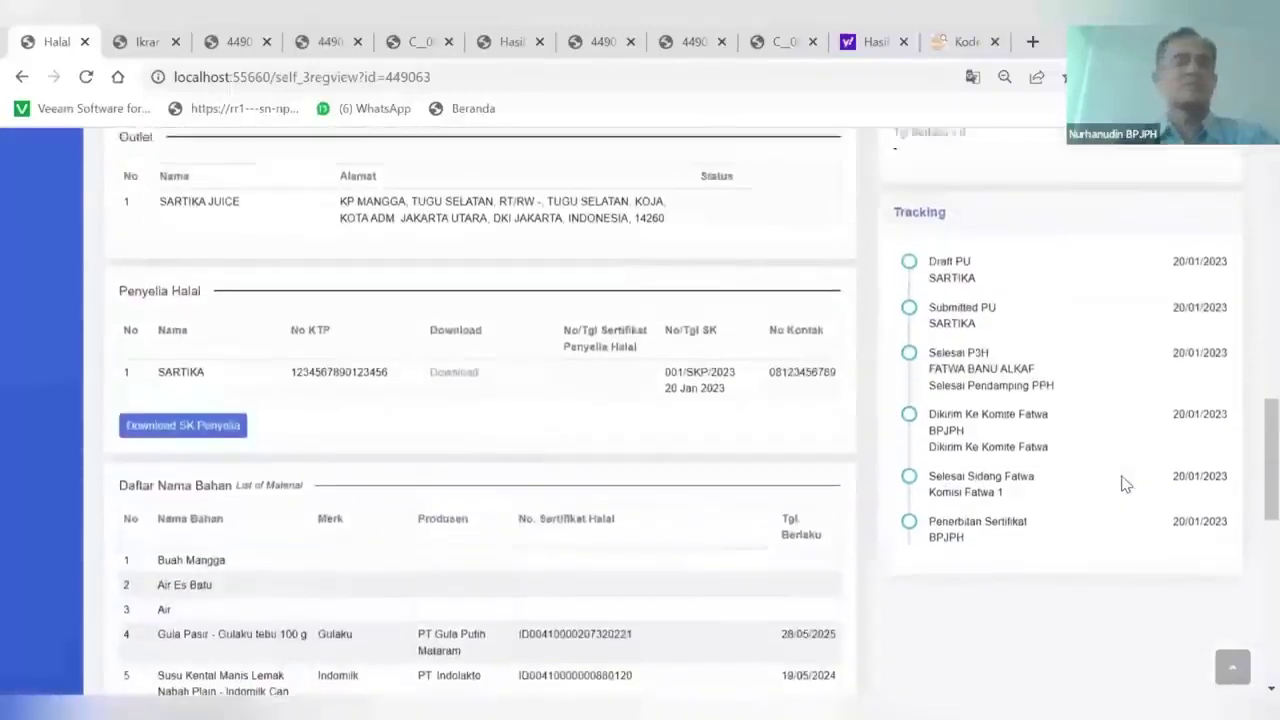
pyautogui.scroll(1, 1122, 483)
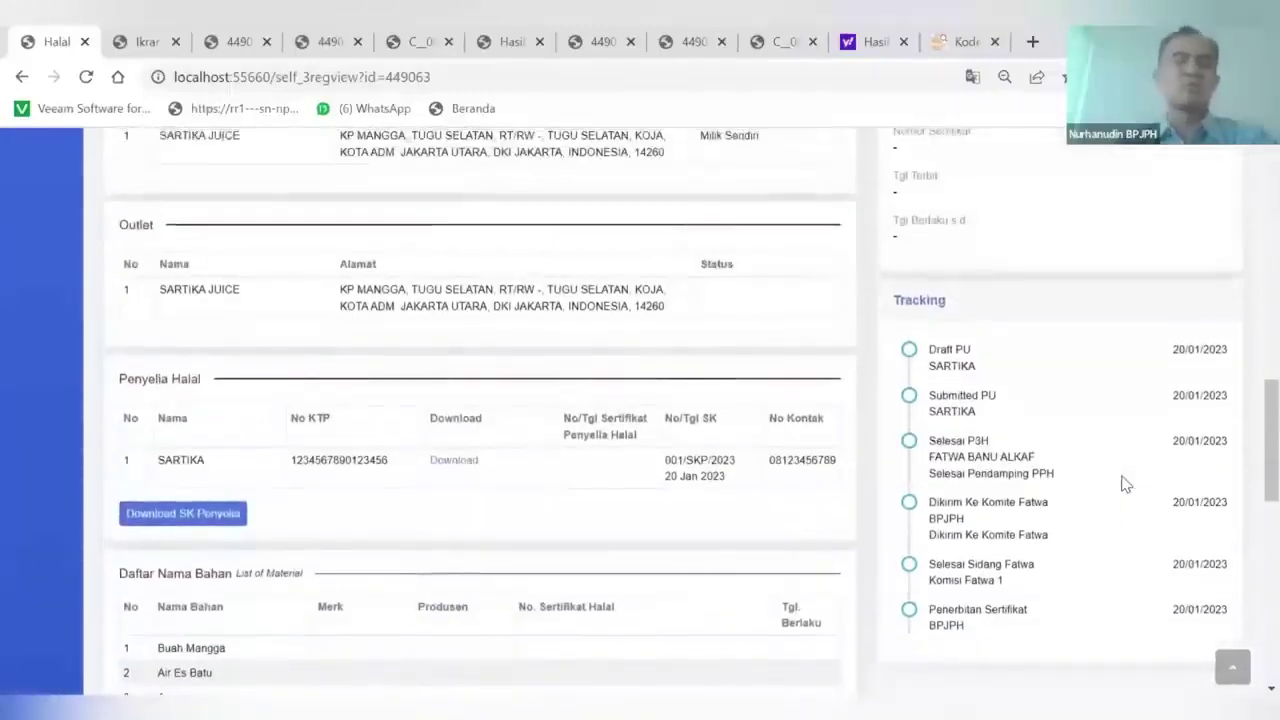
pyautogui.scroll(6, 1122, 483)
pyautogui.scroll(6, 786, 388)
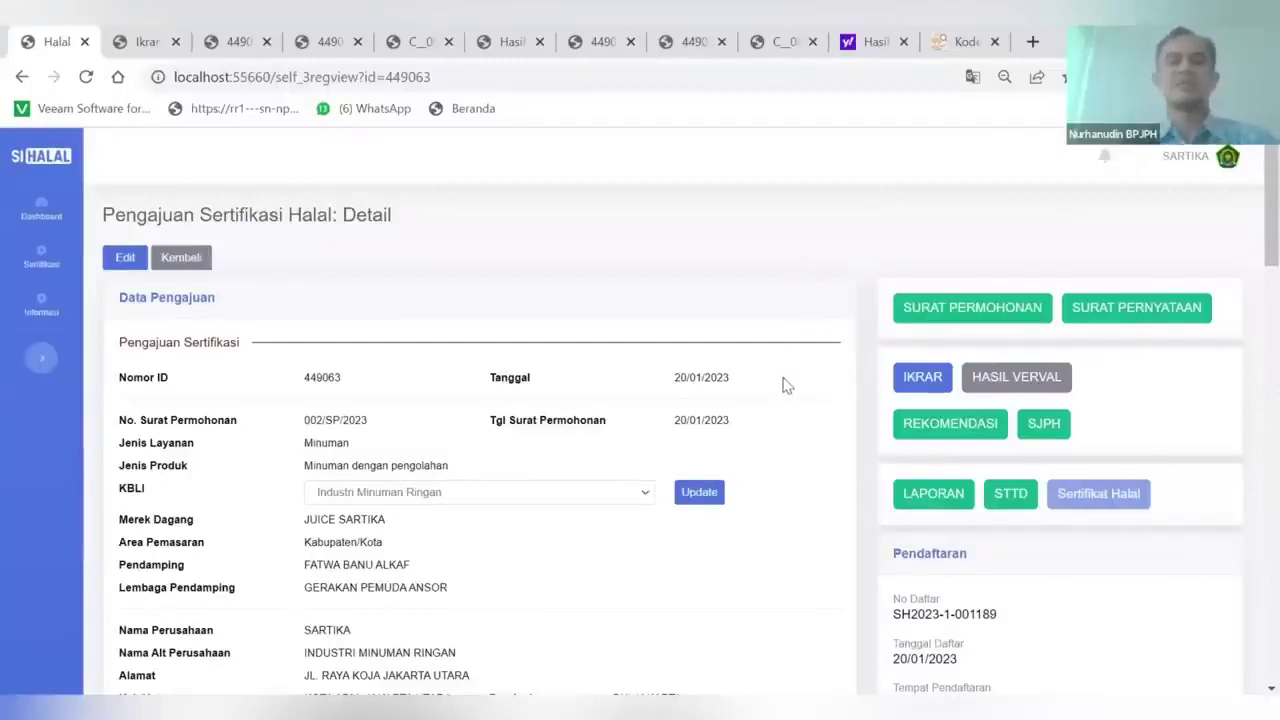
pyautogui.scroll(-2, 786, 383)
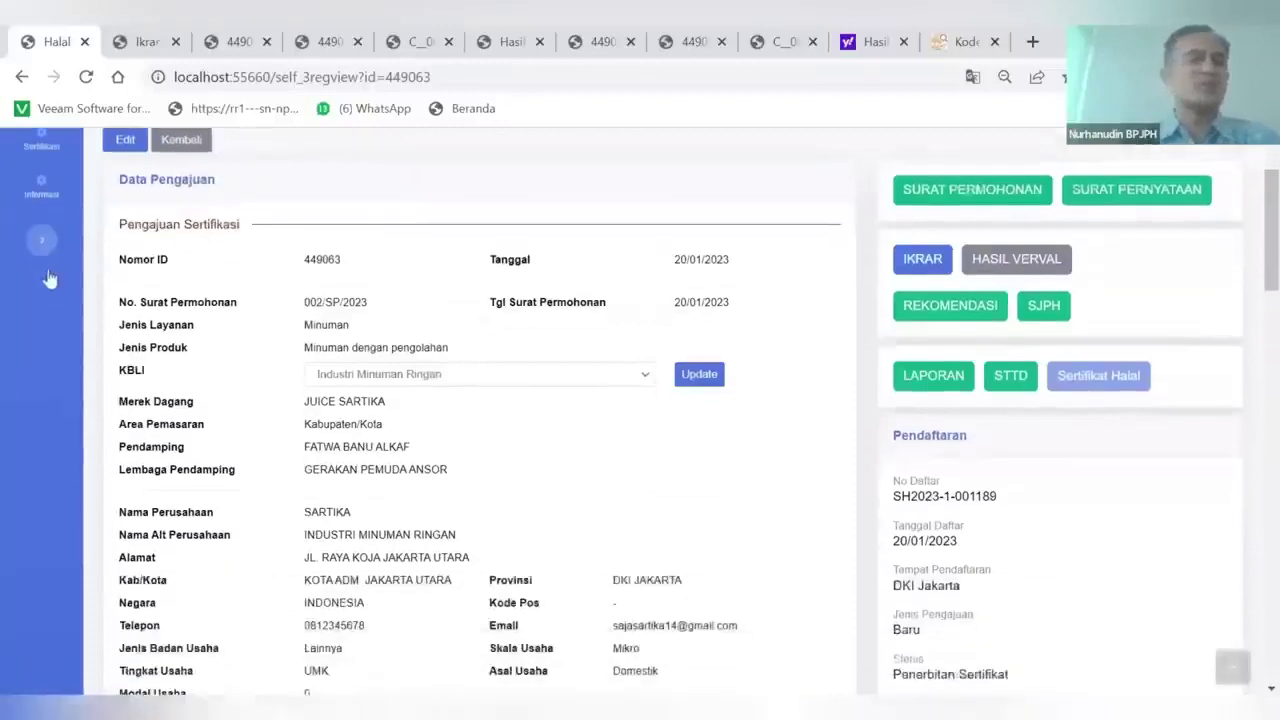
pyautogui.click(42, 262)
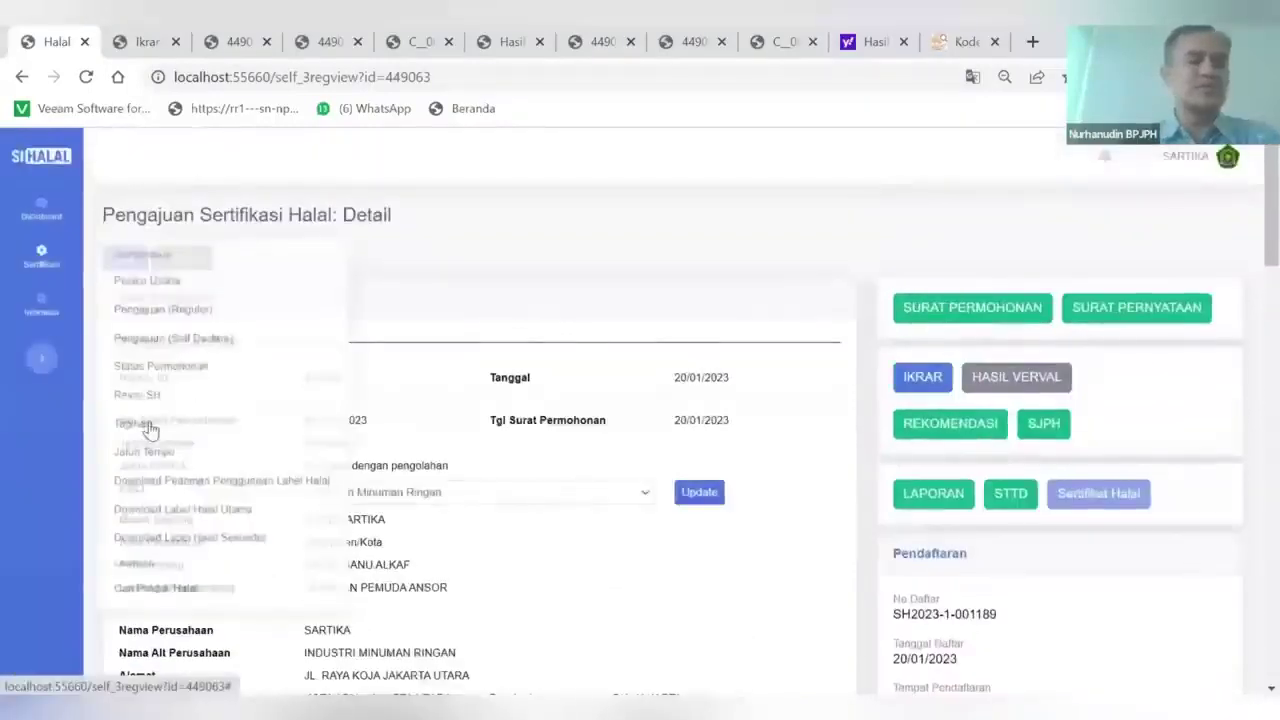
pyautogui.click(183, 367)
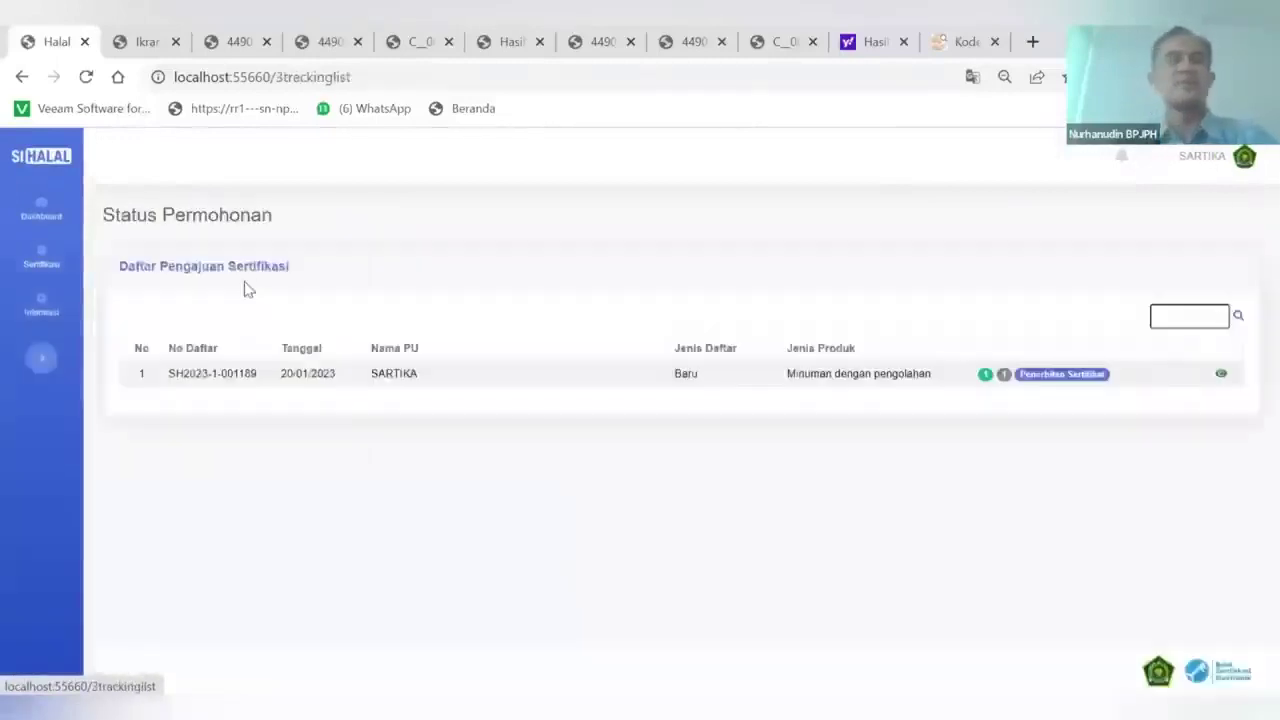